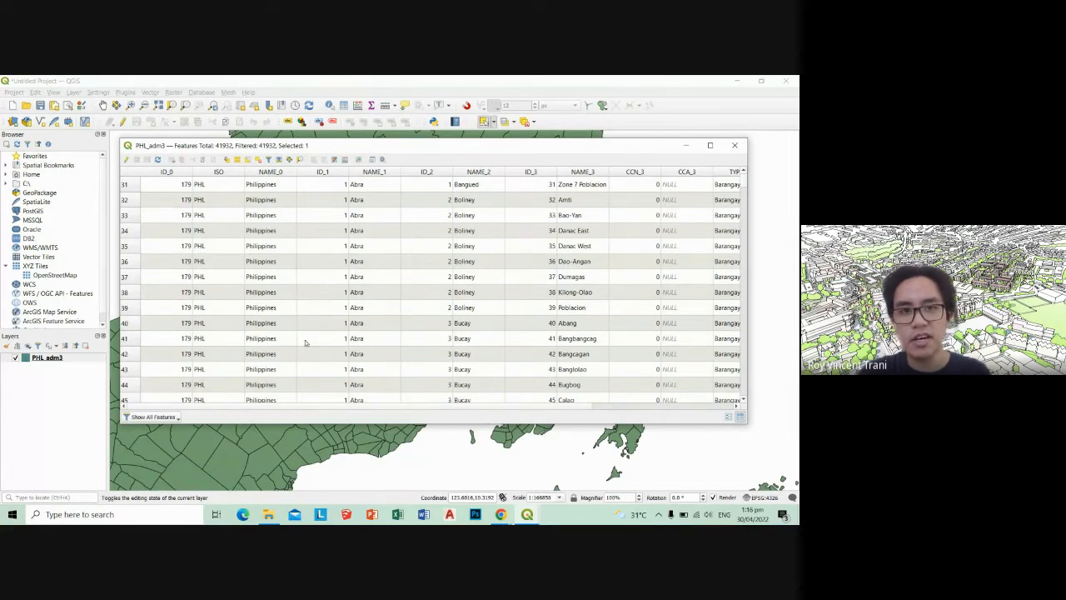
Find the Cebu City records in the PHL_adm3 attribute table and select the first one, Adlaon
{"action": "scroll", "coordinate": [376, 352], "scroll_direction": "down", "scroll_amount": 20}
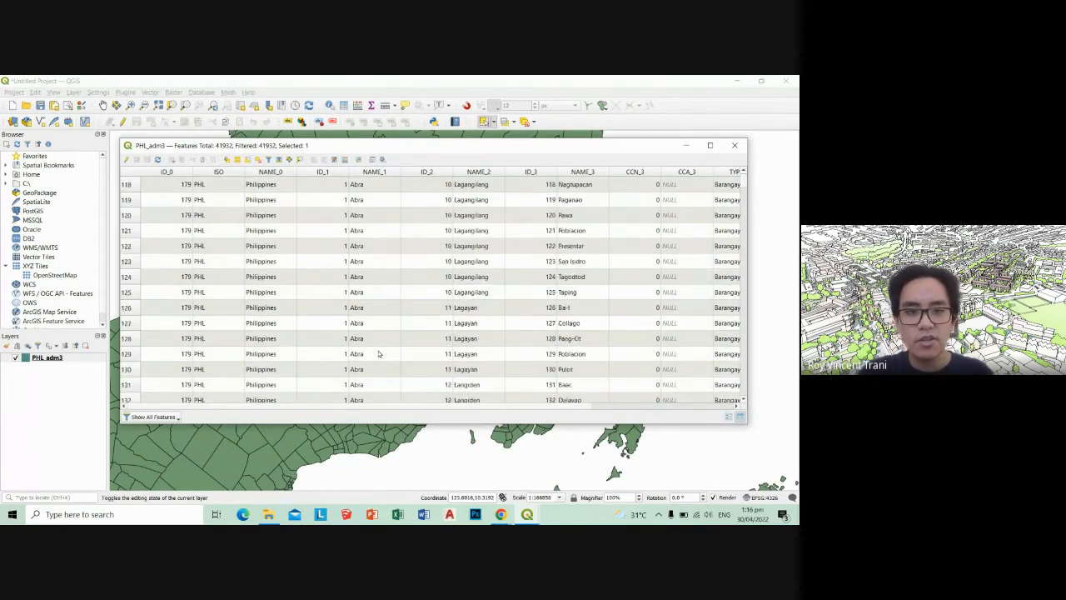
{"action": "scroll", "coordinate": [295, 347], "scroll_direction": "down", "scroll_amount": 20}
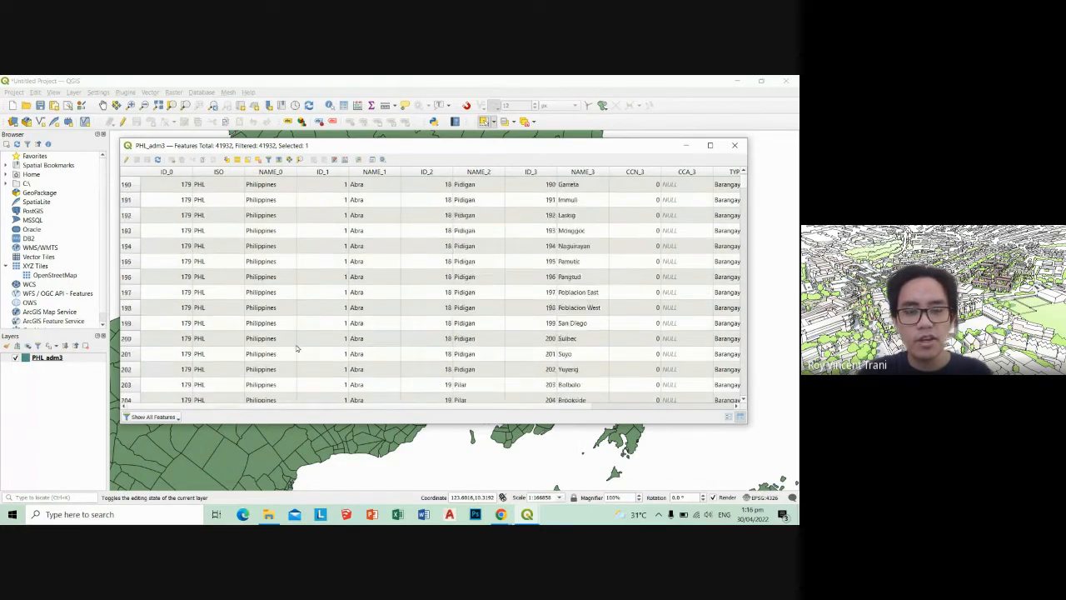
{"action": "scroll", "coordinate": [296, 346], "scroll_direction": "down", "scroll_amount": 20}
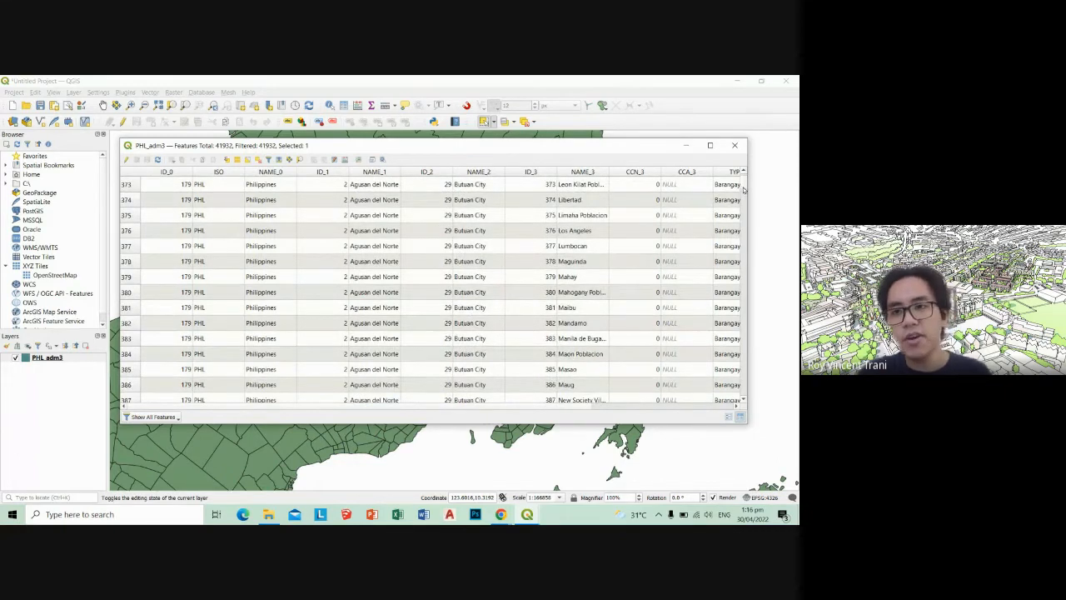
{"action": "left_click_drag", "start_coordinate": [741, 189], "coordinate": [741, 242]}
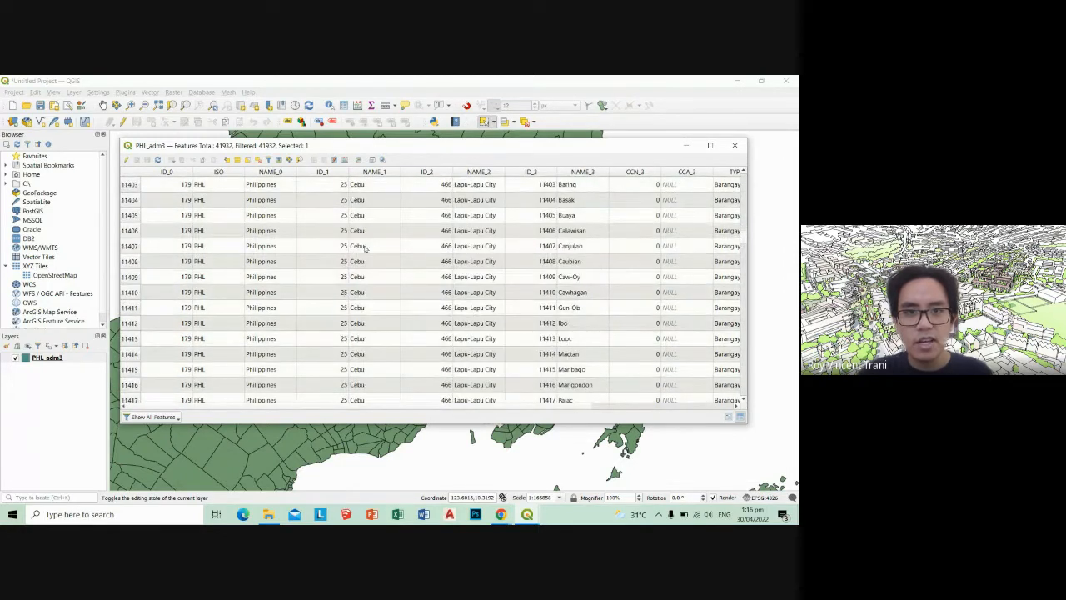
{"action": "scroll", "coordinate": [364, 247], "scroll_direction": "up", "scroll_amount": 5}
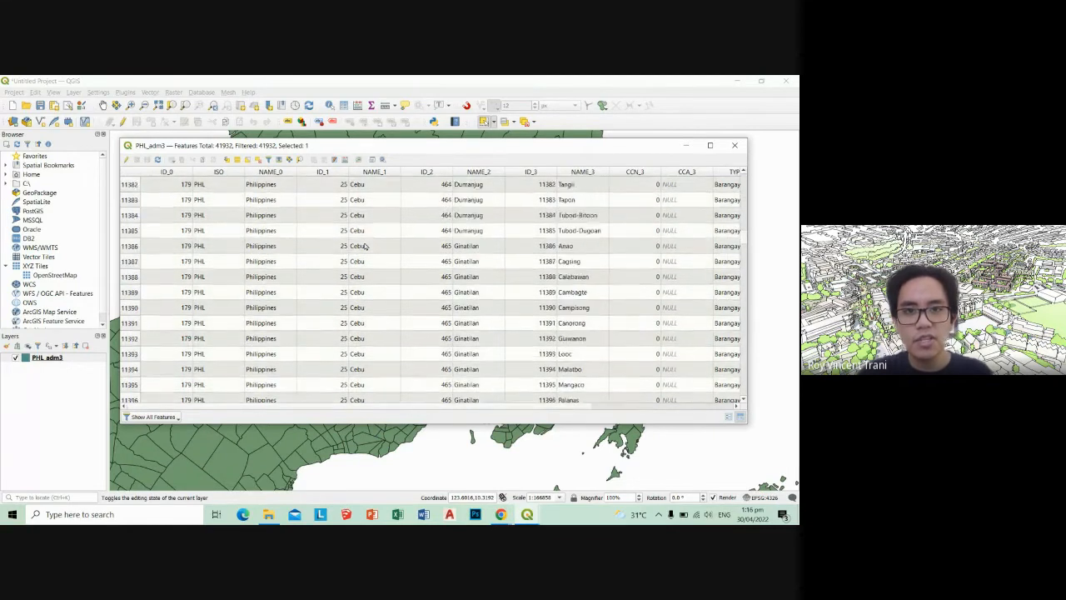
{"action": "scroll", "coordinate": [364, 246], "scroll_direction": "up", "scroll_amount": 12}
{"action": "scroll", "coordinate": [364, 246], "scroll_direction": "up", "scroll_amount": 20}
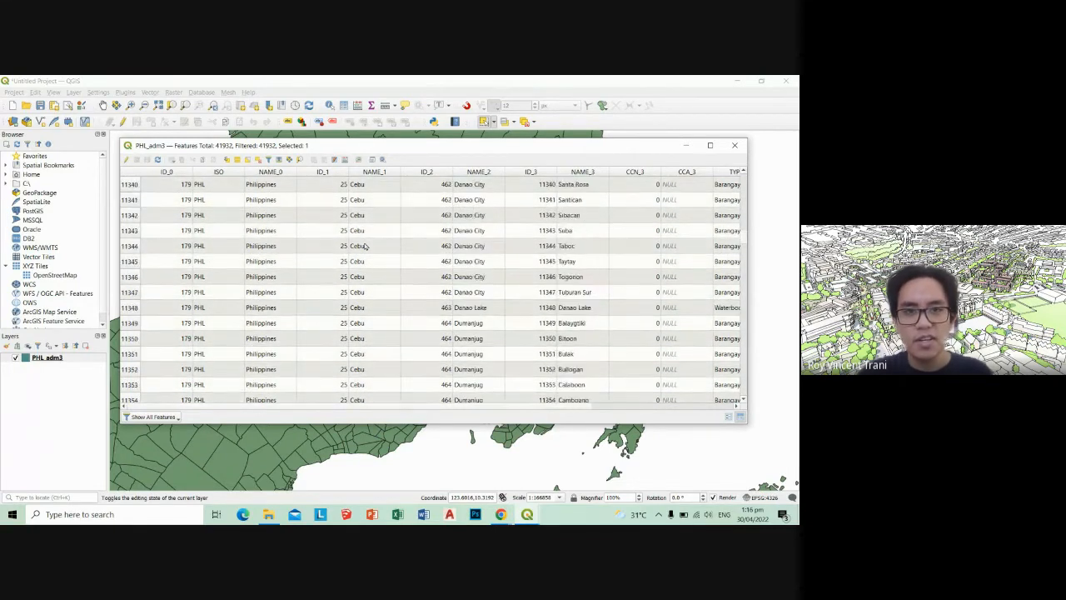
{"action": "scroll", "coordinate": [364, 247], "scroll_direction": "up", "scroll_amount": 20}
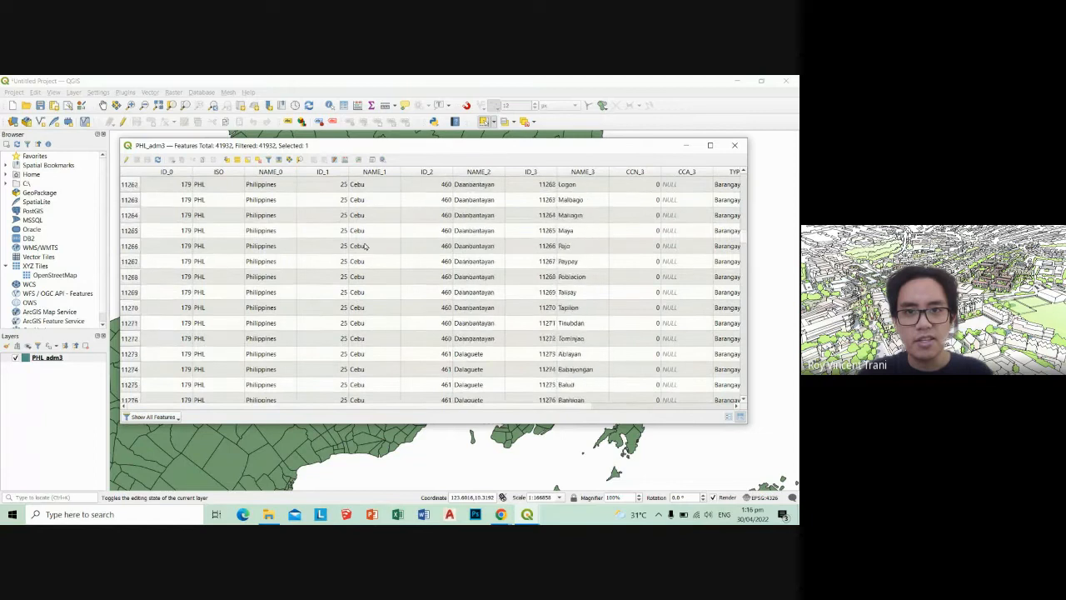
{"action": "scroll", "coordinate": [364, 247], "scroll_direction": "up", "scroll_amount": 5}
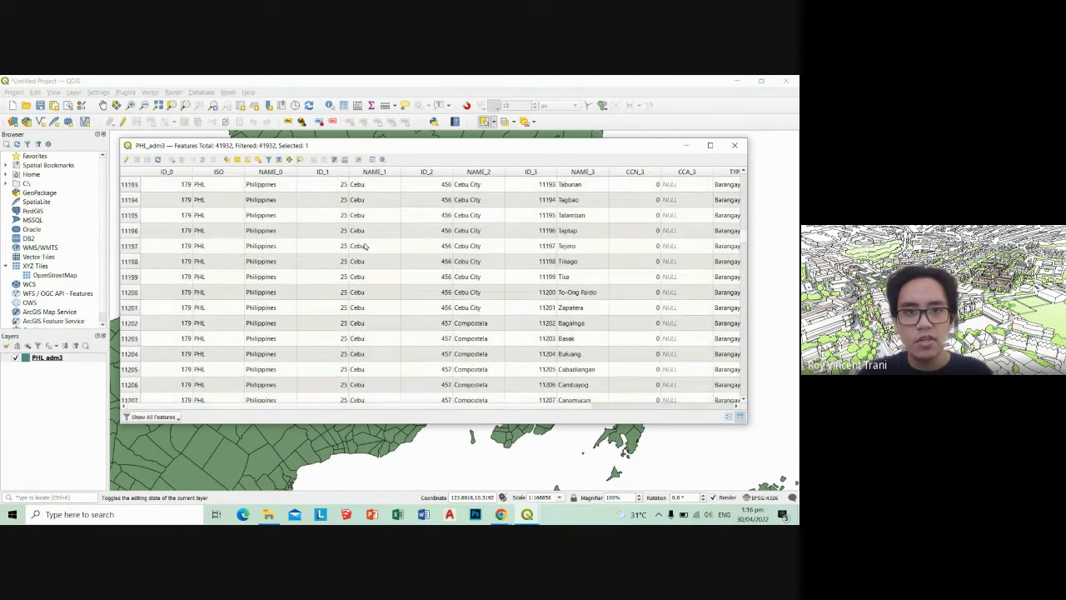
{"action": "scroll", "coordinate": [372, 236], "scroll_direction": "up", "scroll_amount": 5}
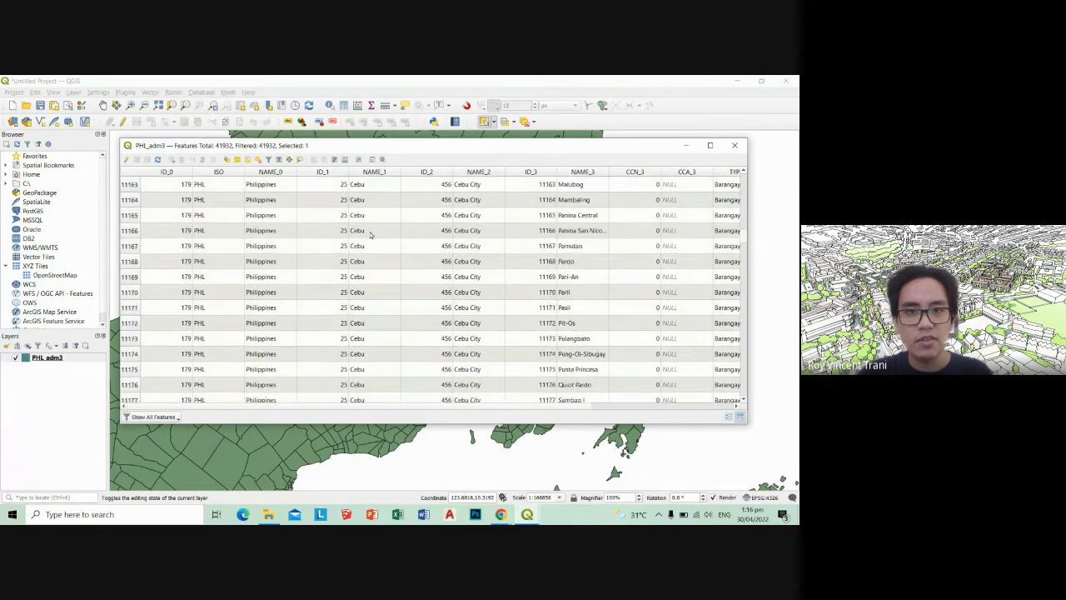
{"action": "scroll", "coordinate": [371, 236], "scroll_direction": "up", "scroll_amount": 16}
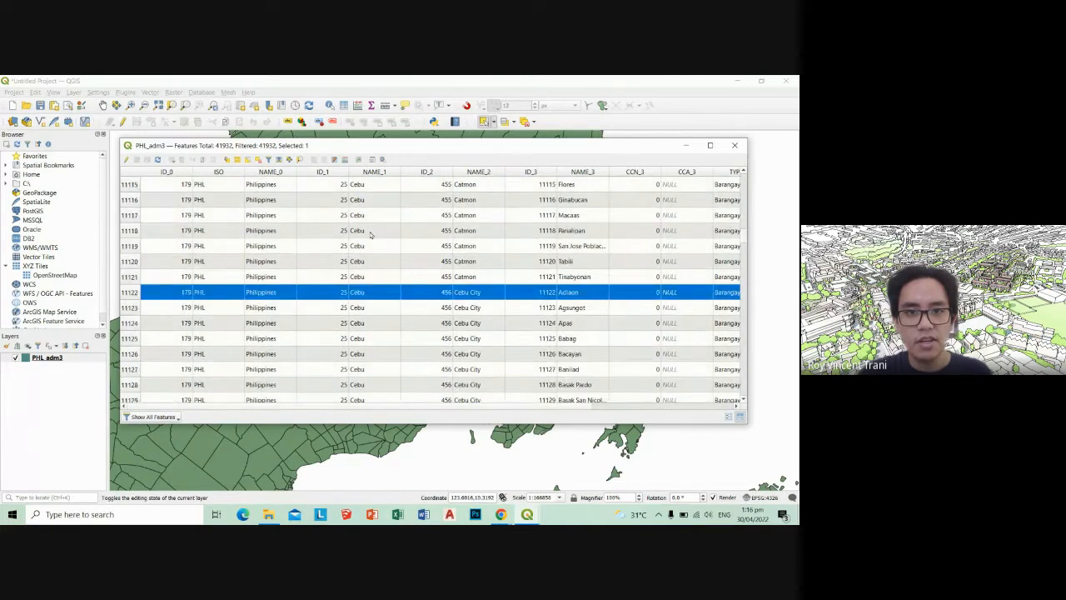
{"action": "left_click", "coordinate": [137, 293]}
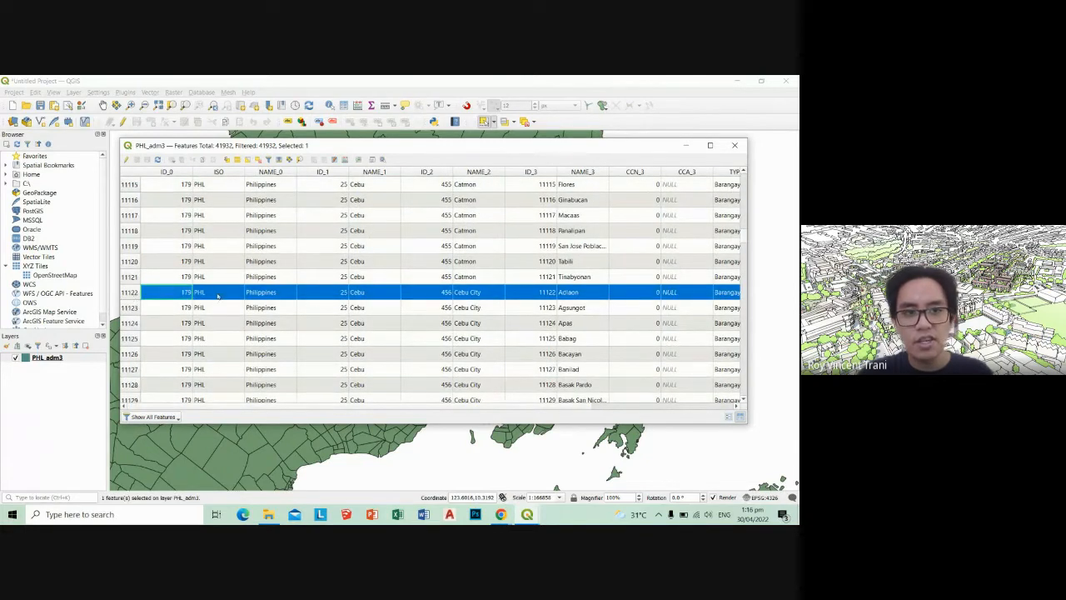
Extend the selection to every Cebu City record down to Zapatera, leaving out the first Compostela record
{"action": "scroll", "coordinate": [132, 296], "scroll_direction": "down", "scroll_amount": 14}
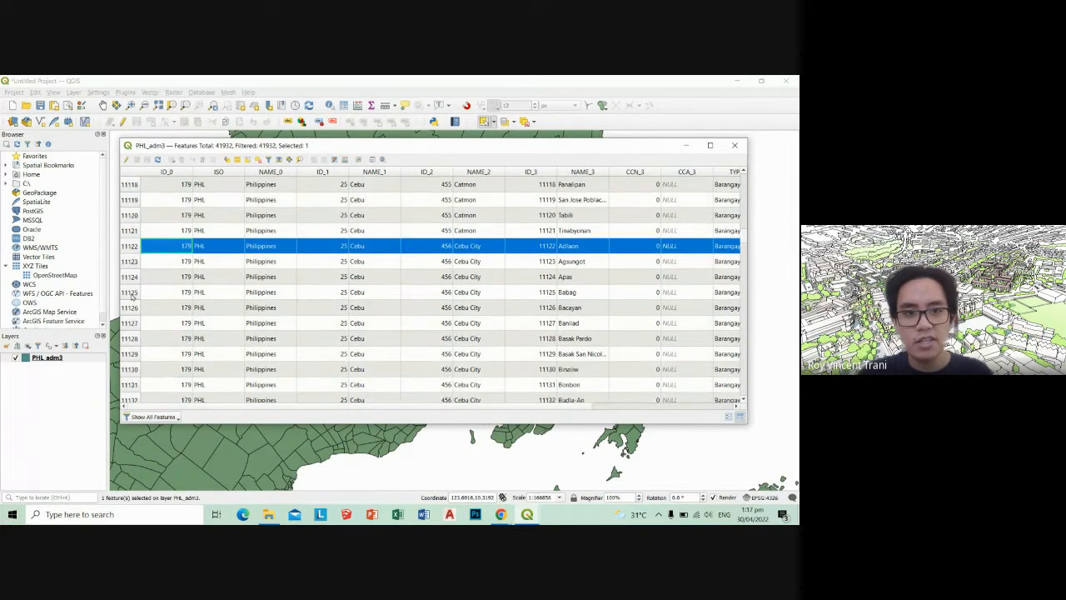
{"action": "scroll", "coordinate": [132, 295], "scroll_direction": "down", "scroll_amount": 13}
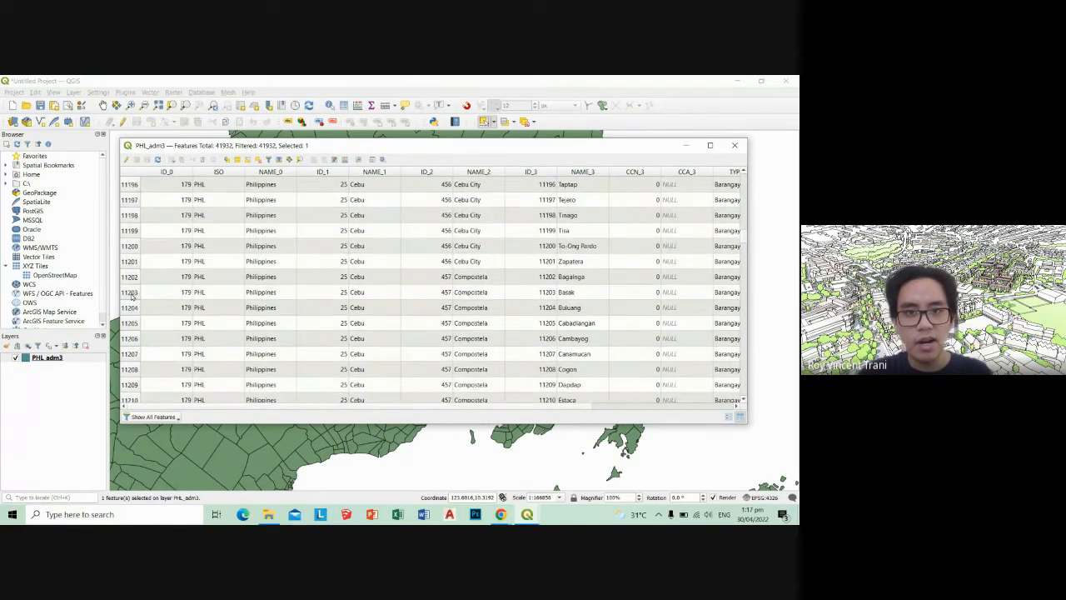
{"action": "left_click", "coordinate": [129, 280], "text": "shift"}
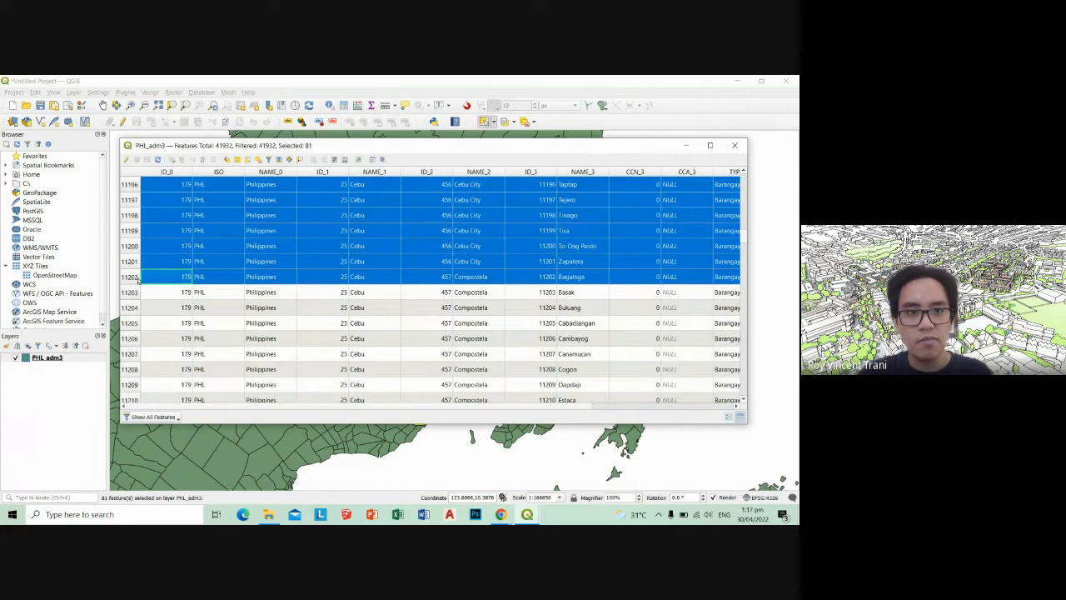
{"action": "left_click", "coordinate": [137, 278], "text": "ctrl"}
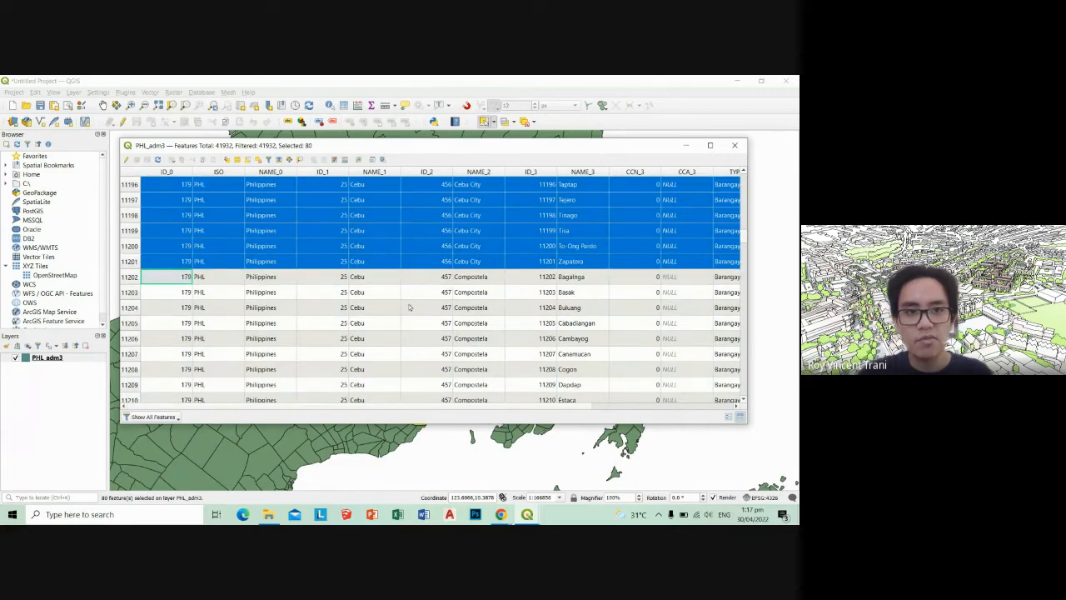
Check the selected Cebu City barangays in the table, and minimize it to view them on the map
{"action": "scroll", "coordinate": [301, 289], "scroll_direction": "up", "scroll_amount": 19}
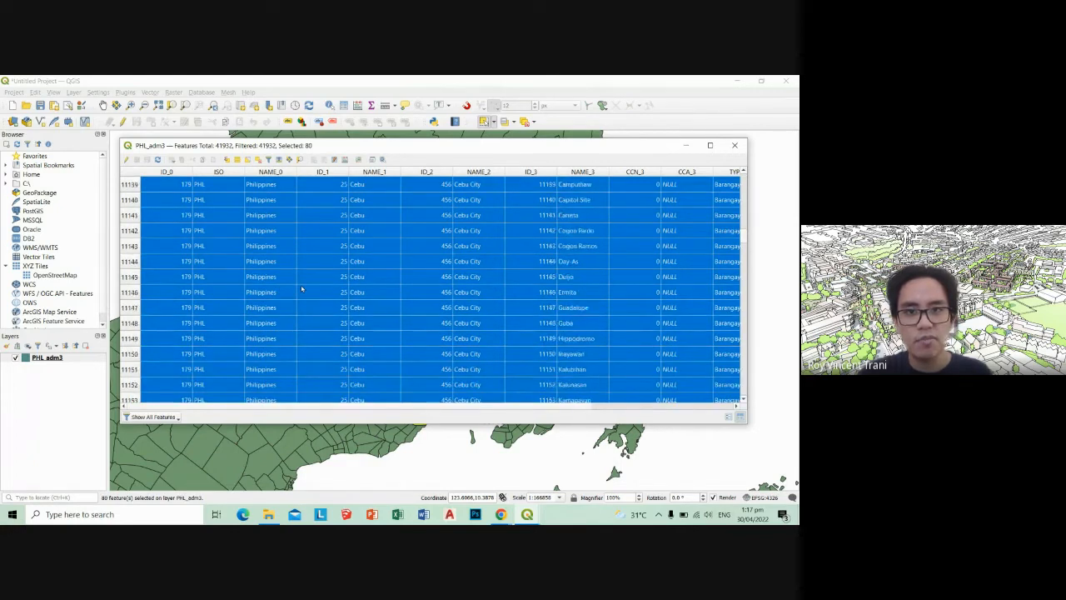
{"action": "scroll", "coordinate": [300, 288], "scroll_direction": "up", "scroll_amount": 7}
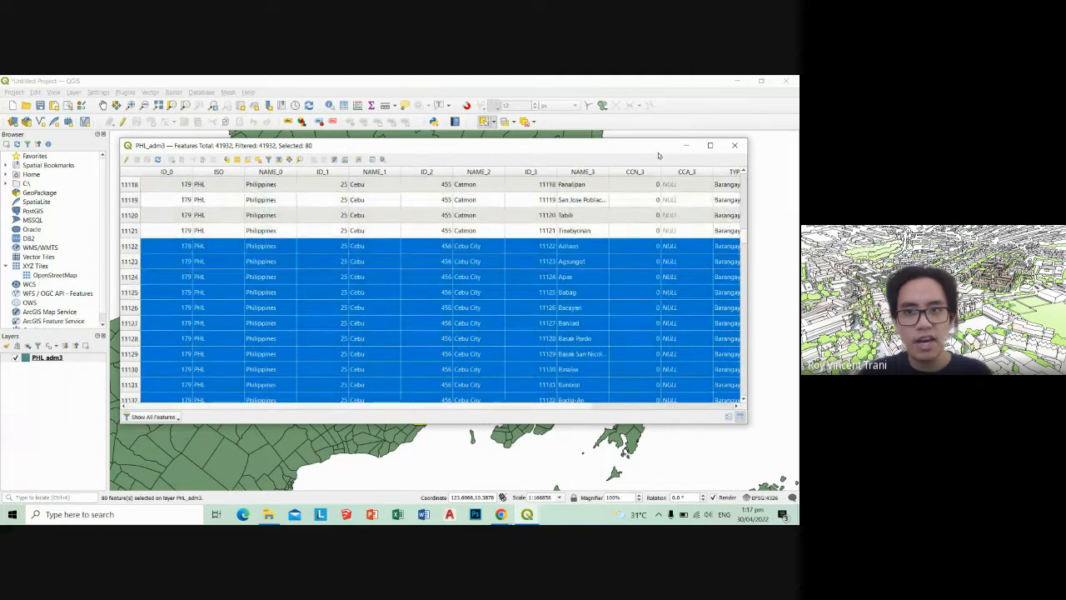
{"action": "left_click", "coordinate": [686, 146]}
{"action": "left_click_drag", "start_coordinate": [475, 281], "coordinate": [468, 269]}
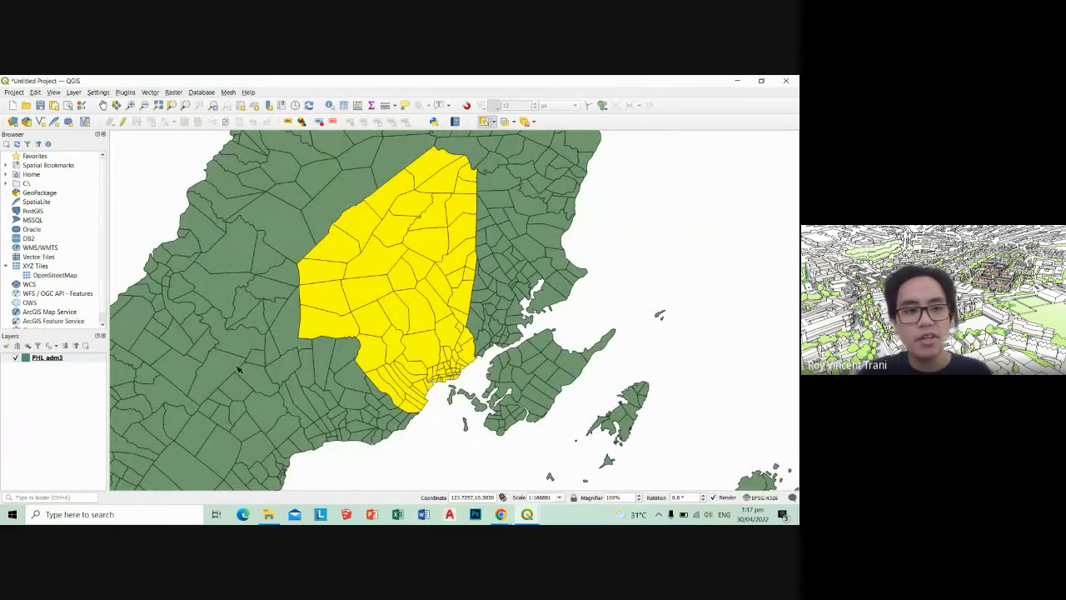
Clear the feature selection on PHL_adm3 and close its open attribute table windows
{"action": "right_click", "coordinate": [89, 359]}
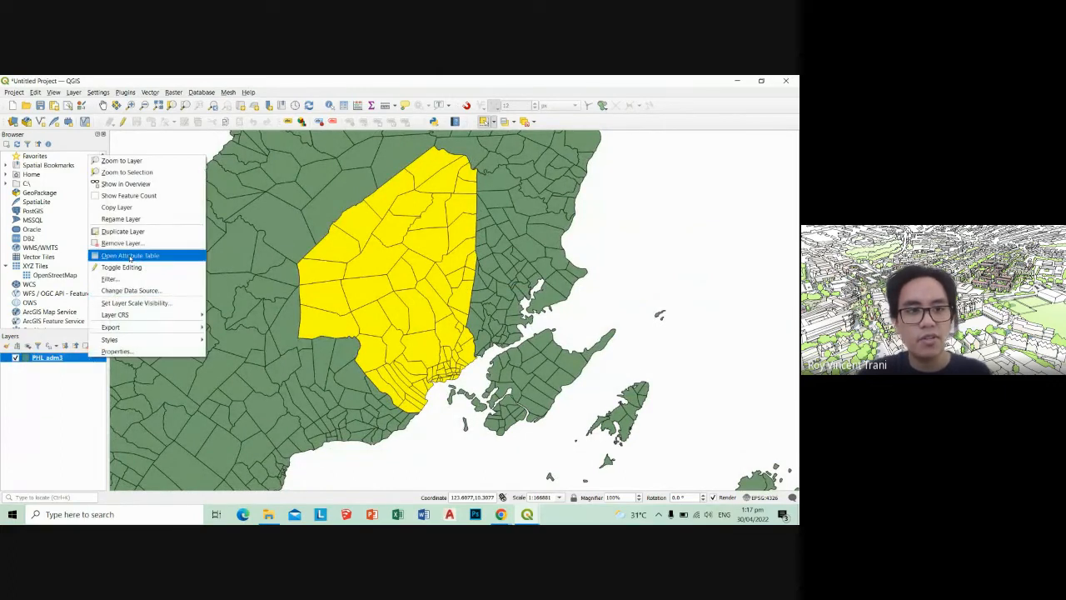
{"action": "left_click", "coordinate": [130, 255]}
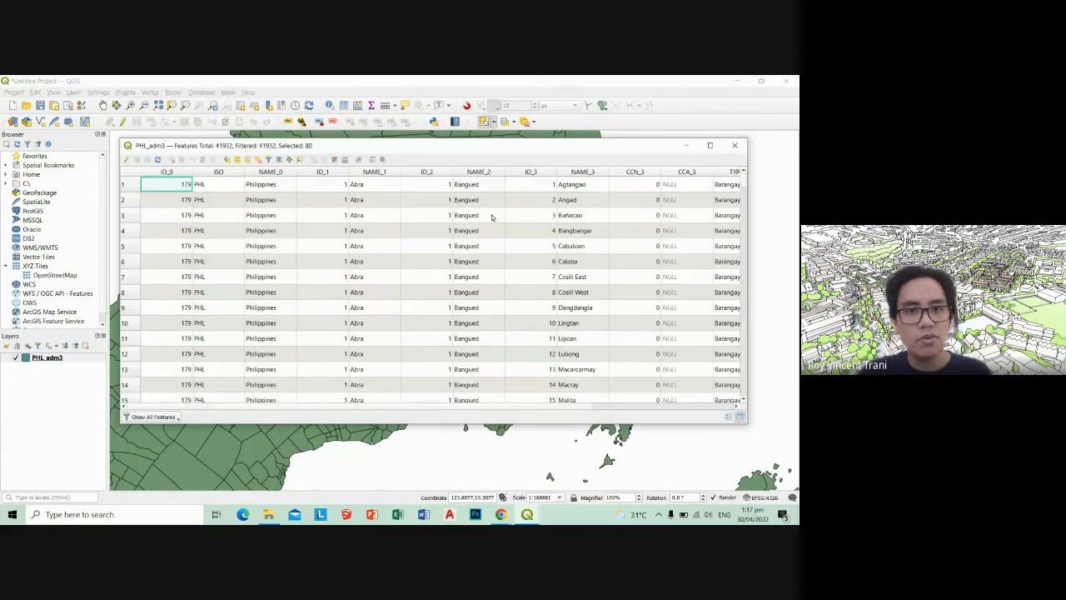
{"action": "left_click", "coordinate": [759, 377]}
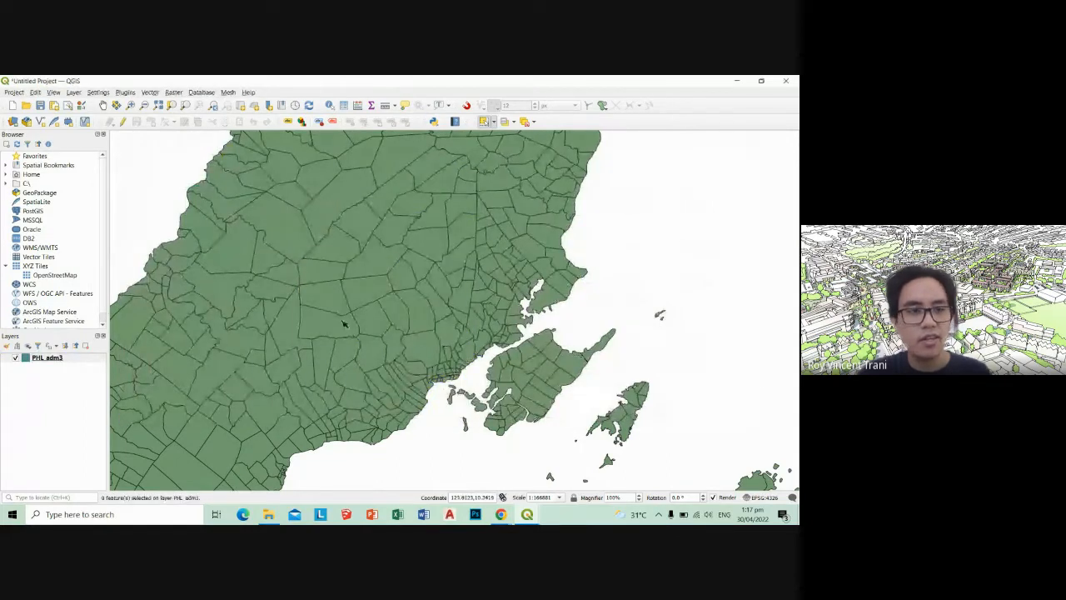
{"action": "left_click", "coordinate": [523, 515]}
{"action": "left_click", "coordinate": [539, 455]}
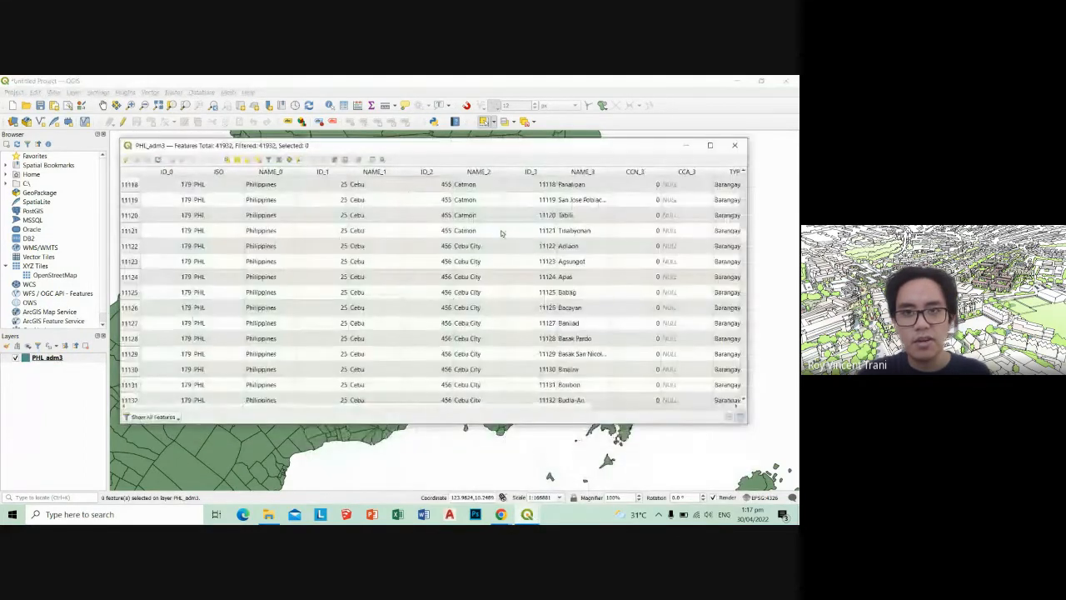
{"action": "left_click", "coordinate": [732, 150]}
{"action": "left_click", "coordinate": [528, 514]}
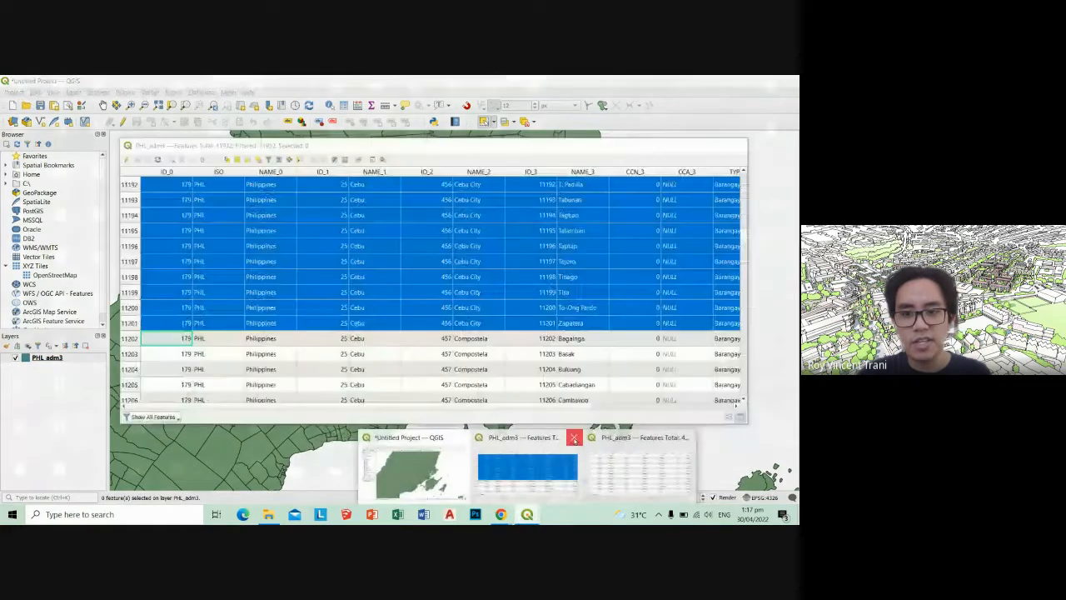
{"action": "left_click", "coordinate": [574, 438]}
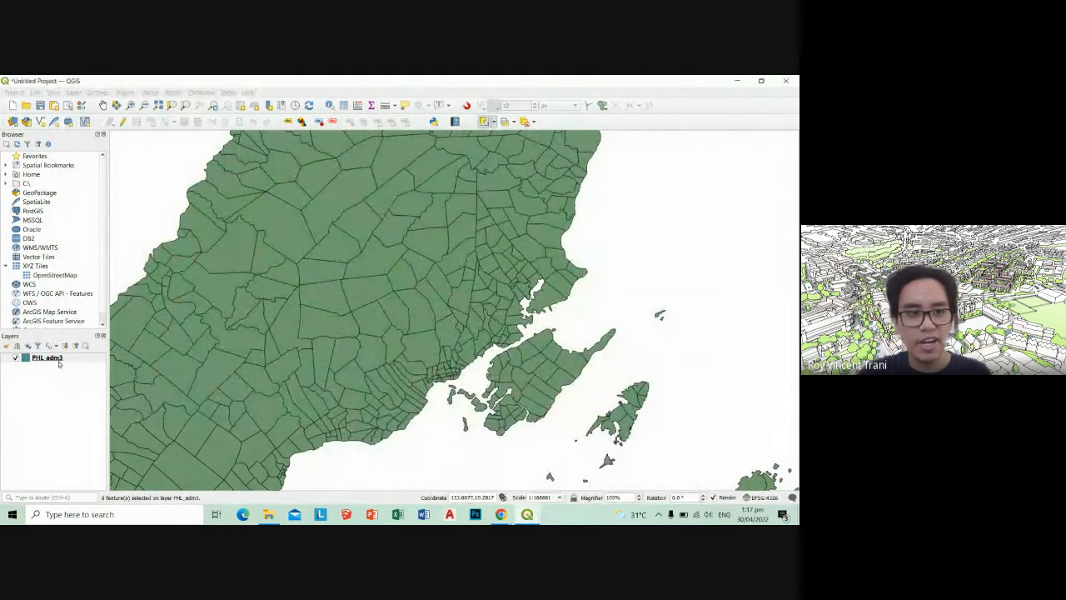
Reopen the PHL_adm3 attribute table and start selecting features using an expression
{"action": "right_click", "coordinate": [57, 357]}
{"action": "left_click", "coordinate": [98, 259]}
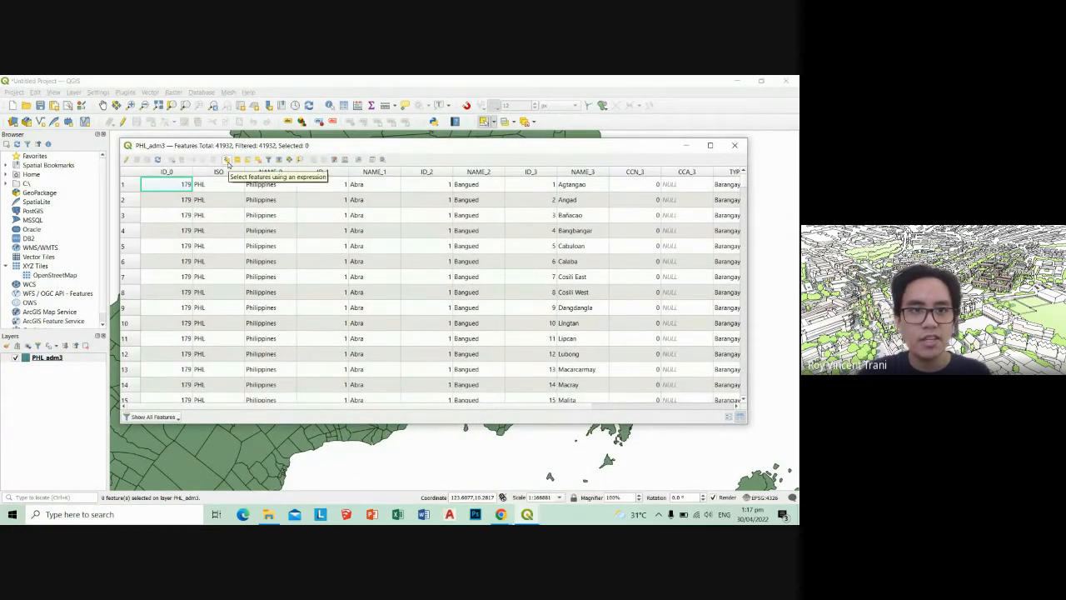
{"action": "left_click", "coordinate": [226, 161]}
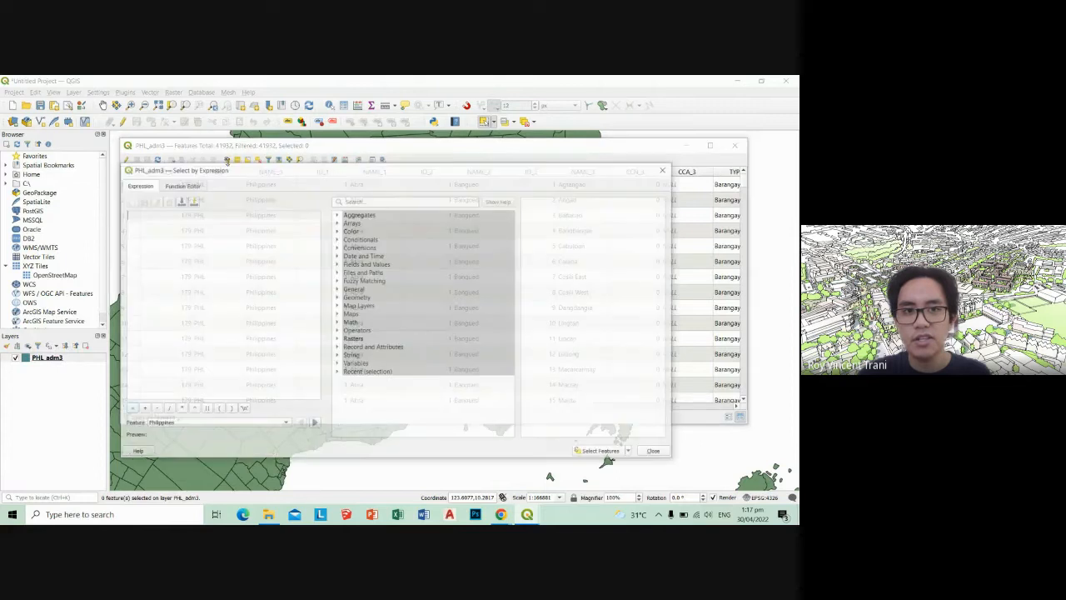
Begin the selection expression with the NAME_3 field followed by an equals operator
{"action": "left_click", "coordinate": [337, 265]}
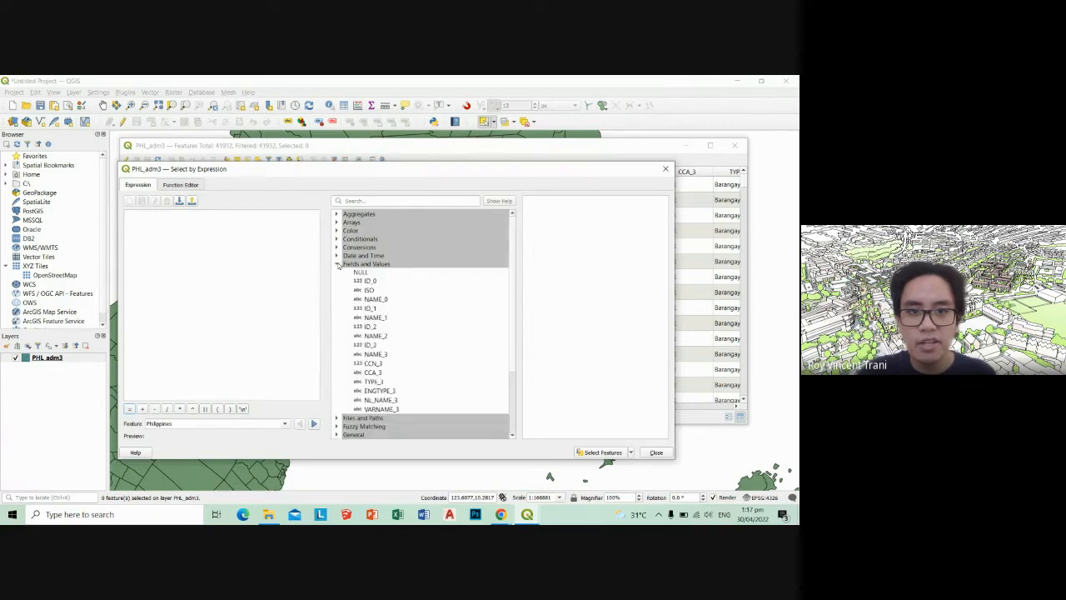
{"action": "left_click", "coordinate": [373, 354]}
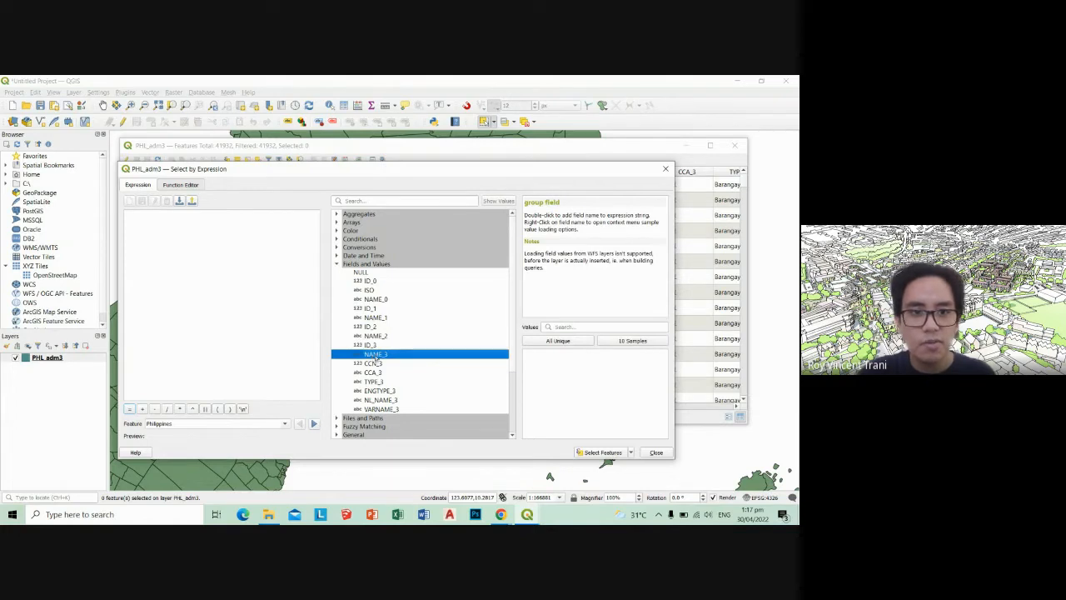
{"action": "double_click", "coordinate": [376, 355]}
{"action": "left_click", "coordinate": [130, 409]}
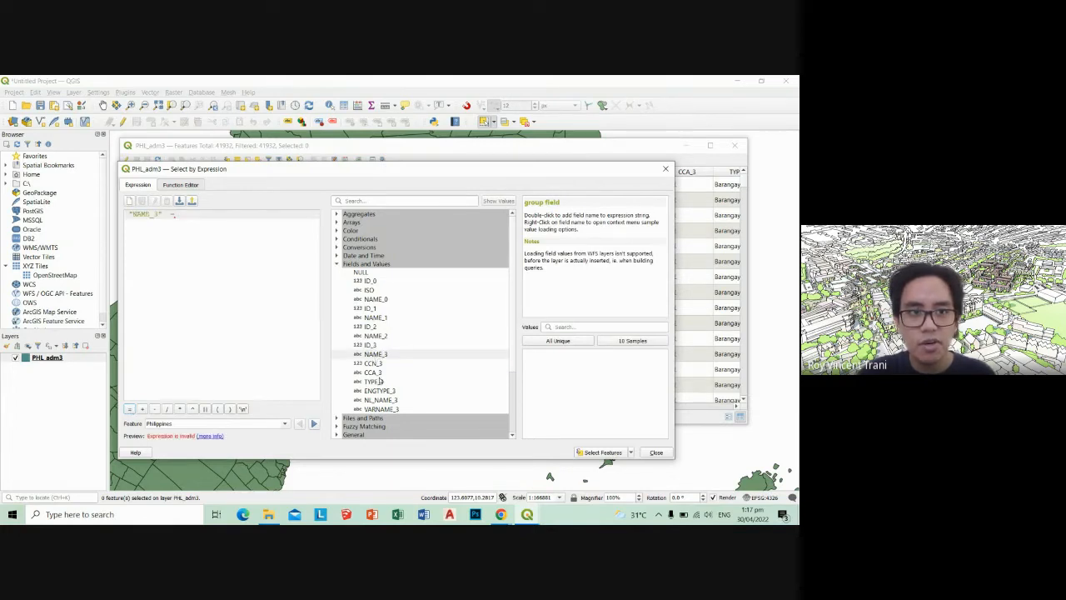
Search all unique values of the NAME_3 field for "cebu city"
{"action": "left_click", "coordinate": [565, 327]}
{"action": "type", "text": "cebu city"}
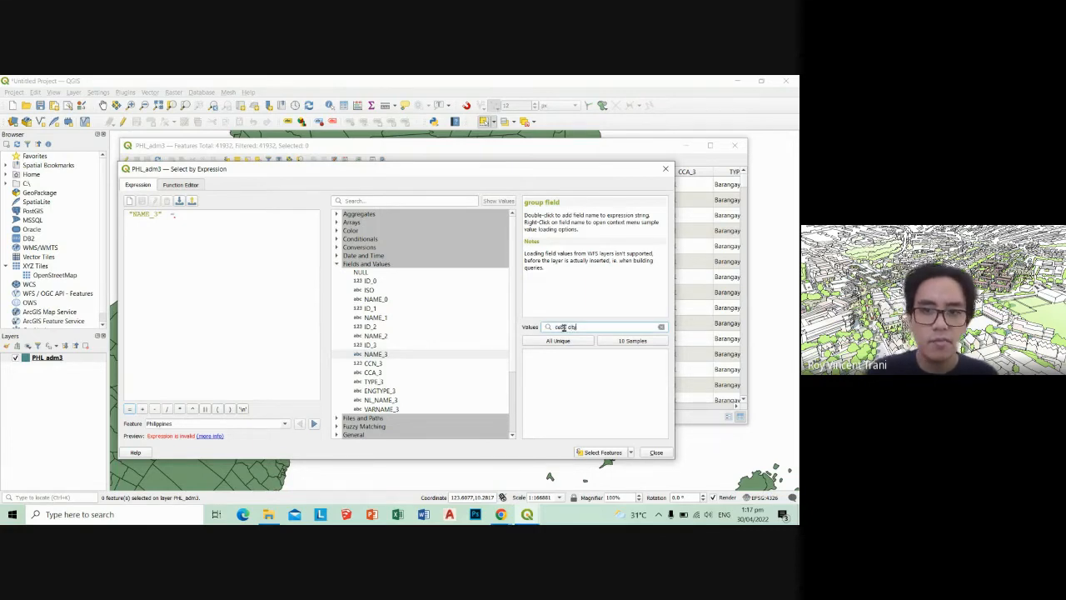
{"action": "left_click", "coordinate": [571, 342]}
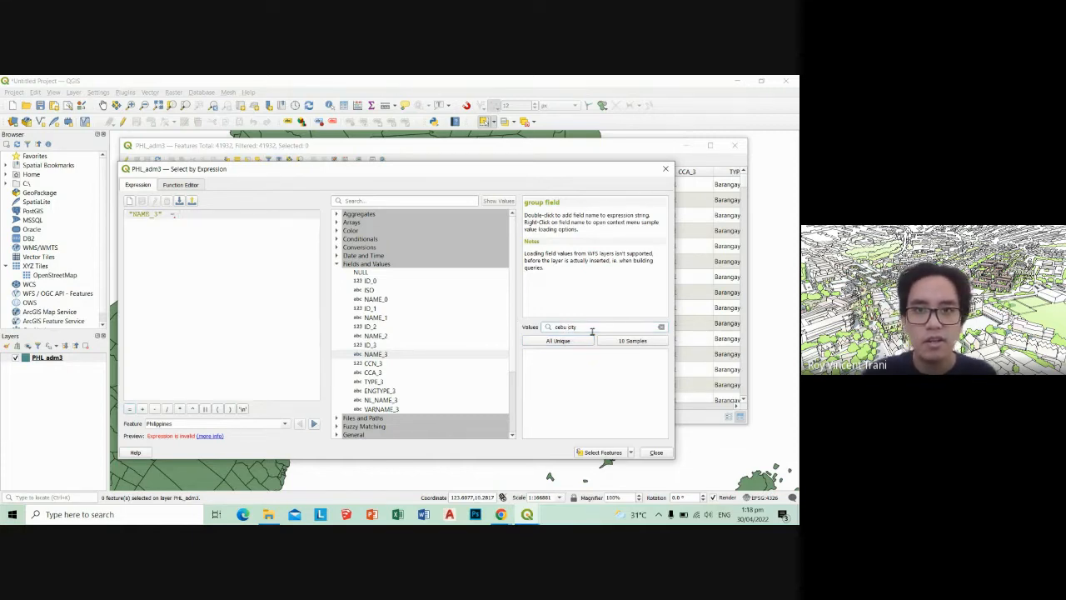
Examine the Cebu rows in the PHL_adm3 attribute table to see which name field holds the city names
{"action": "left_click_drag", "start_coordinate": [523, 163], "coordinate": [522, 242]}
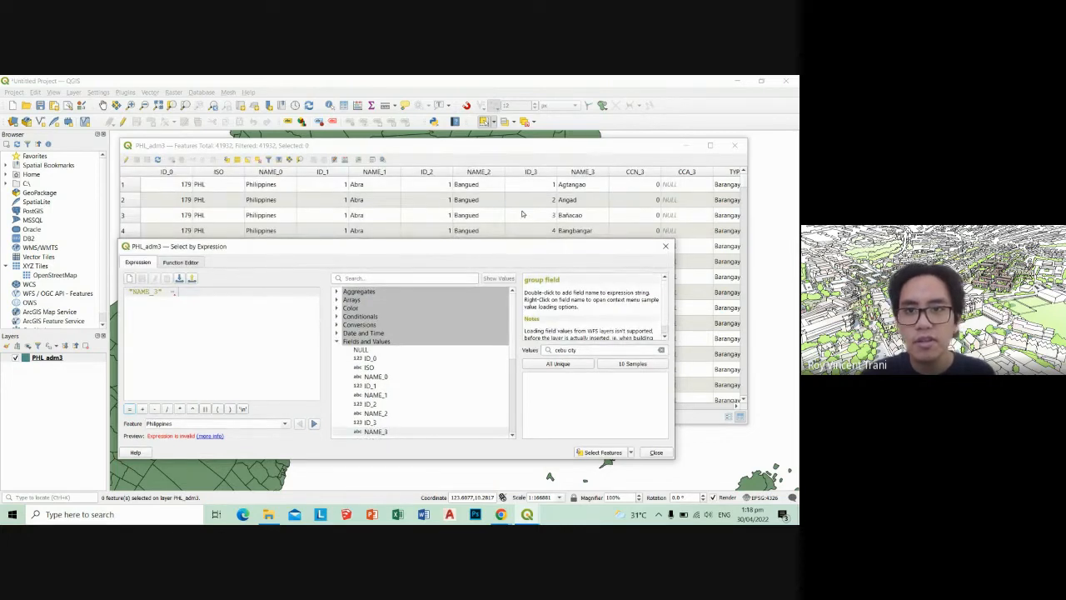
{"action": "scroll", "coordinate": [523, 214], "scroll_direction": "down", "scroll_amount": 20}
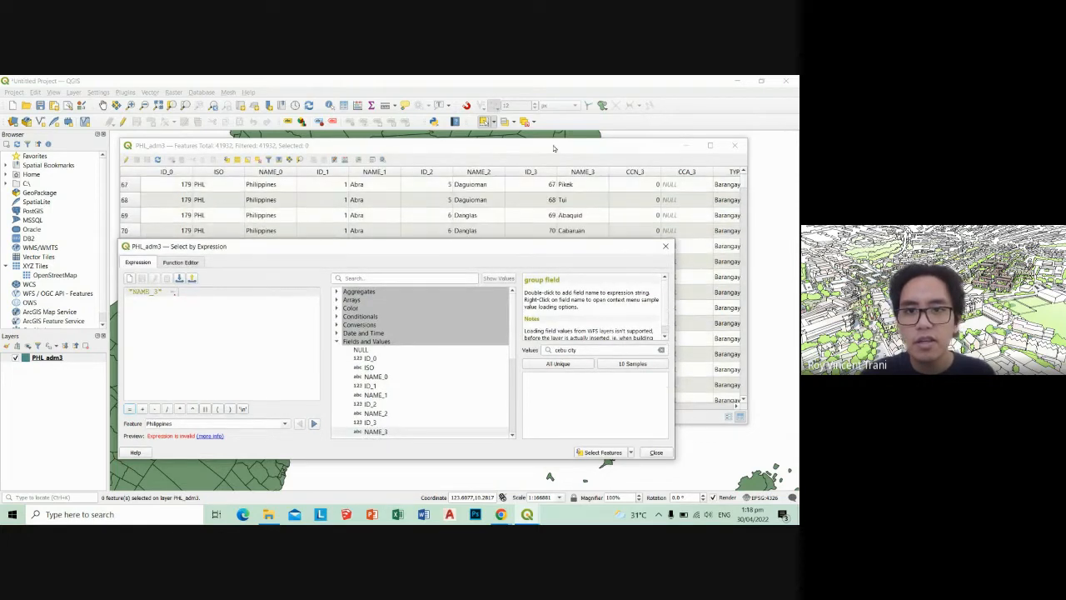
{"action": "left_click_drag", "start_coordinate": [554, 148], "coordinate": [547, 147]}
{"action": "scroll", "coordinate": [511, 201], "scroll_direction": "down", "scroll_amount": 13}
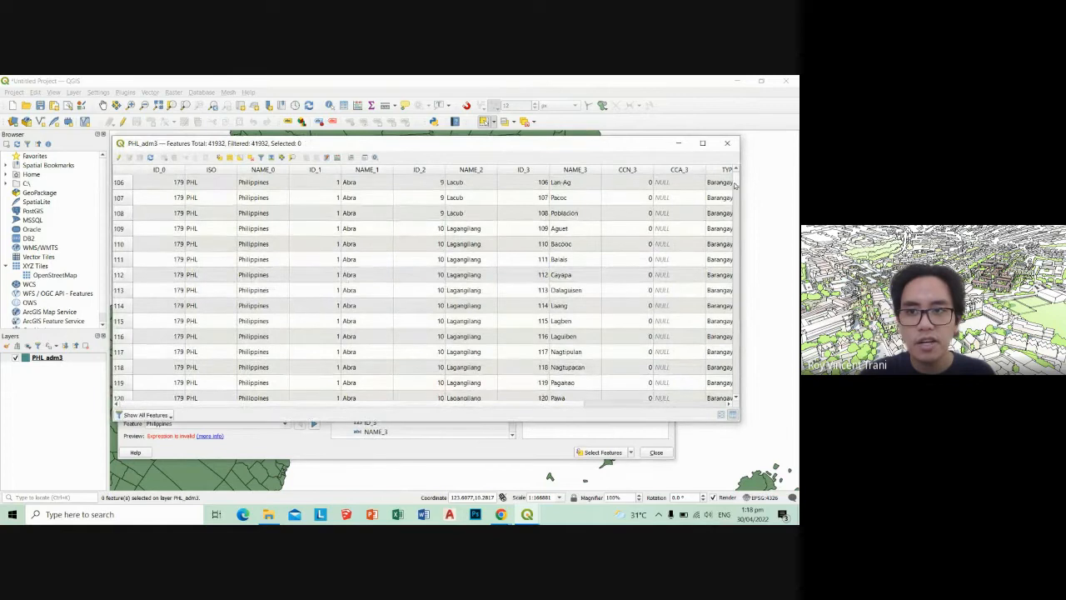
{"action": "left_click_drag", "start_coordinate": [736, 185], "coordinate": [723, 238]}
{"action": "scroll", "coordinate": [565, 296], "scroll_direction": "down", "scroll_amount": 6}
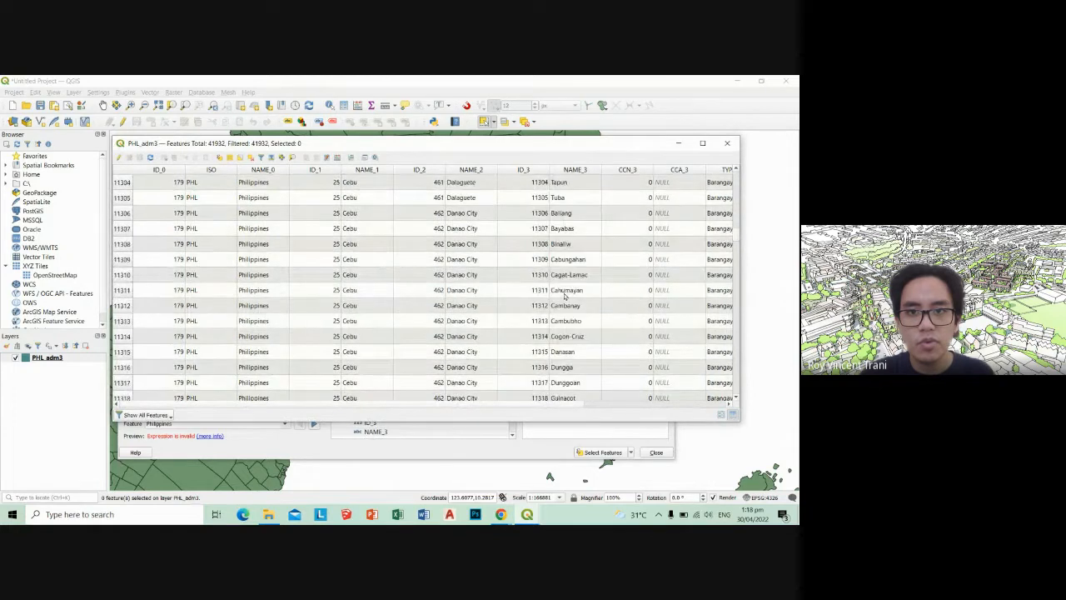
{"action": "scroll", "coordinate": [564, 294], "scroll_direction": "down", "scroll_amount": 6}
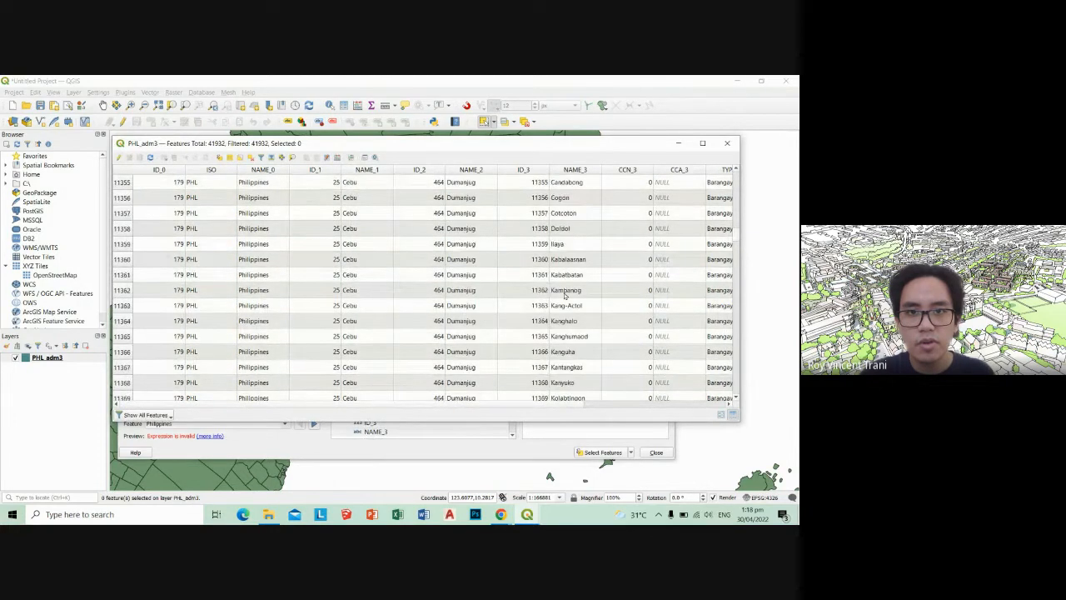
{"action": "scroll", "coordinate": [565, 294], "scroll_direction": "down", "scroll_amount": 17}
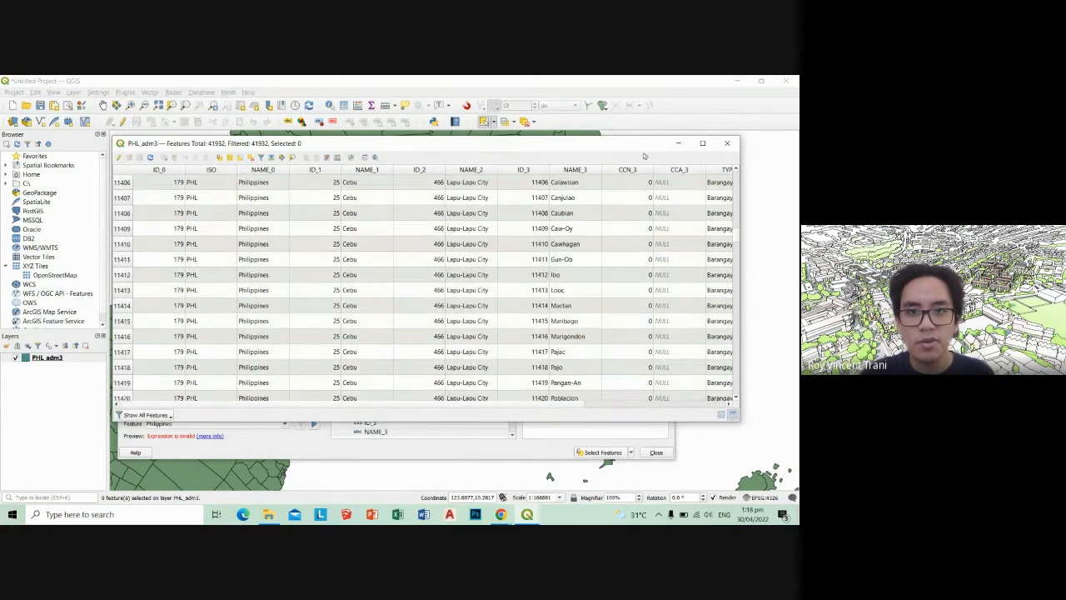
{"action": "left_click", "coordinate": [679, 145]}
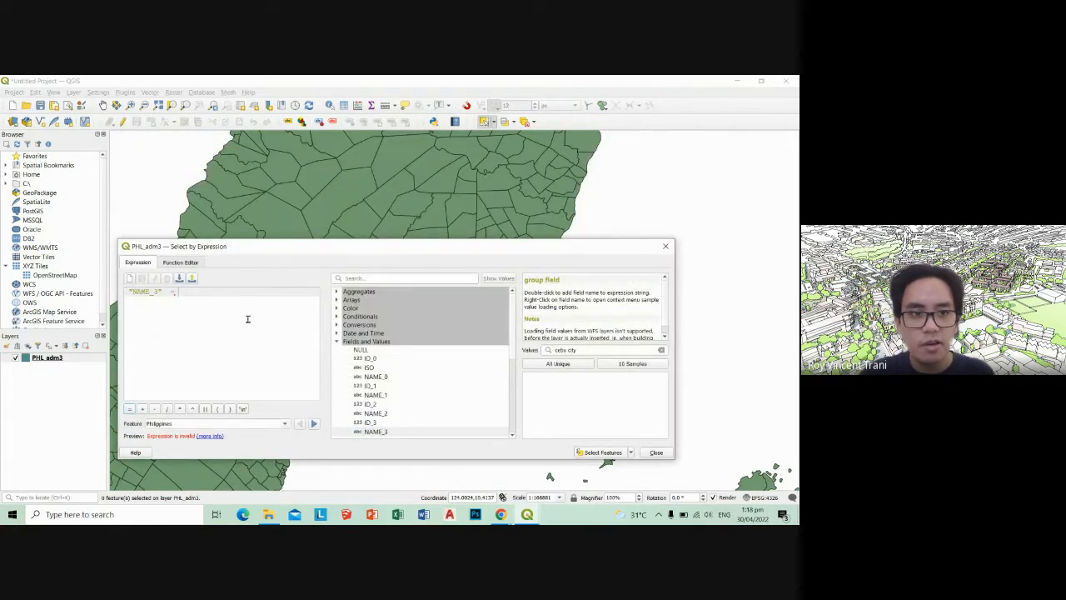
Edit the selection expression to use the NAME_2 field followed by an equals operator
{"action": "key", "text": "BackSpace"}
{"action": "key", "text": "BackSpace"}
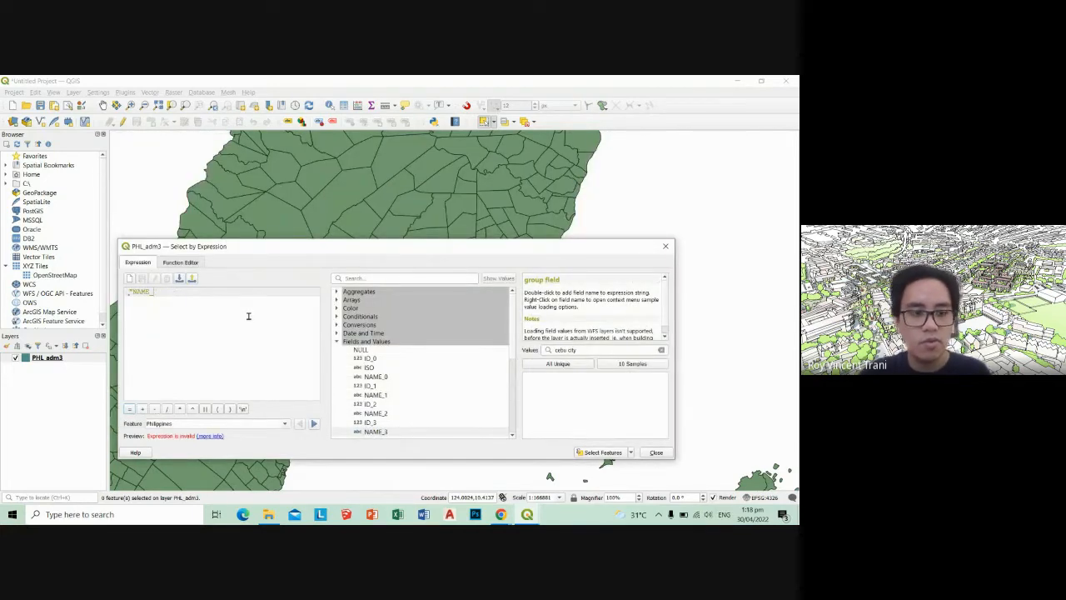
{"action": "type", "text": "2\""}
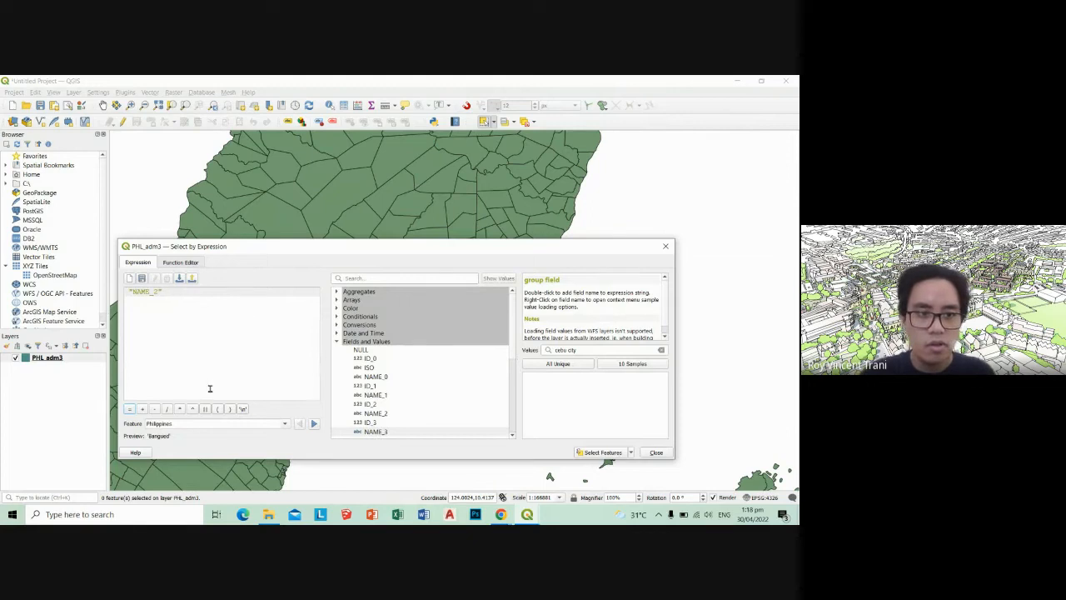
{"action": "left_click", "coordinate": [130, 410]}
Try to list the unique and sample field values matching "cebu city" for the edited expression
{"action": "left_click", "coordinate": [573, 365]}
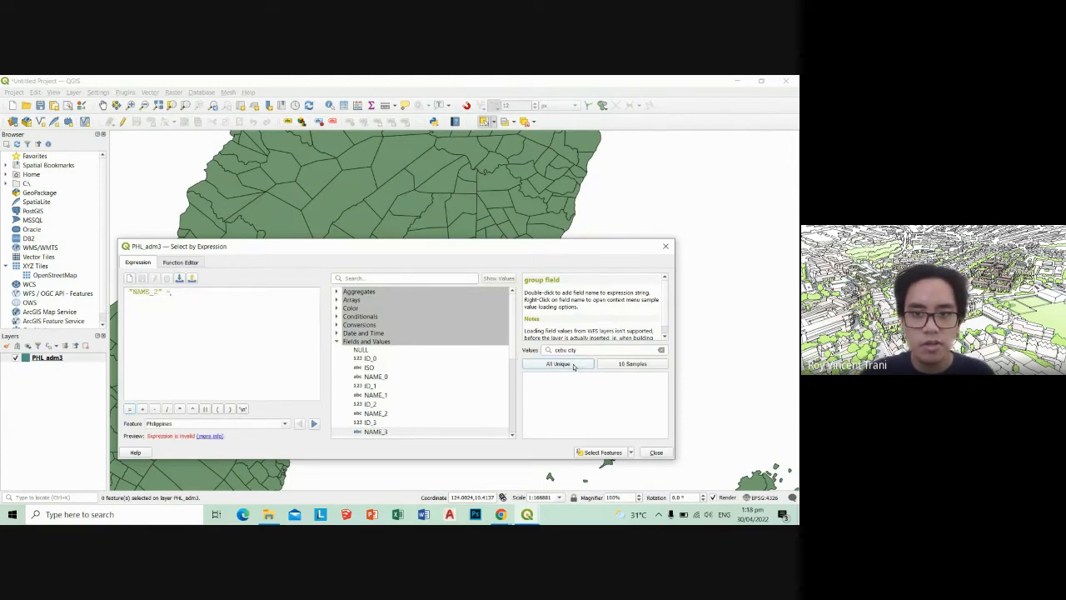
{"action": "left_click_drag", "start_coordinate": [564, 240], "coordinate": [563, 181]}
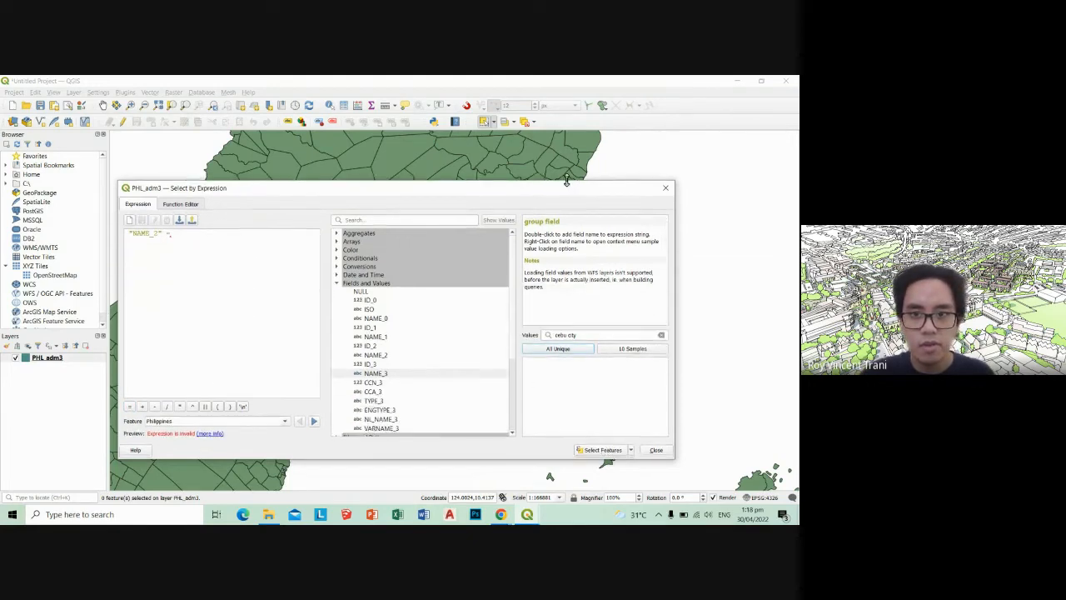
{"action": "left_click", "coordinate": [553, 351]}
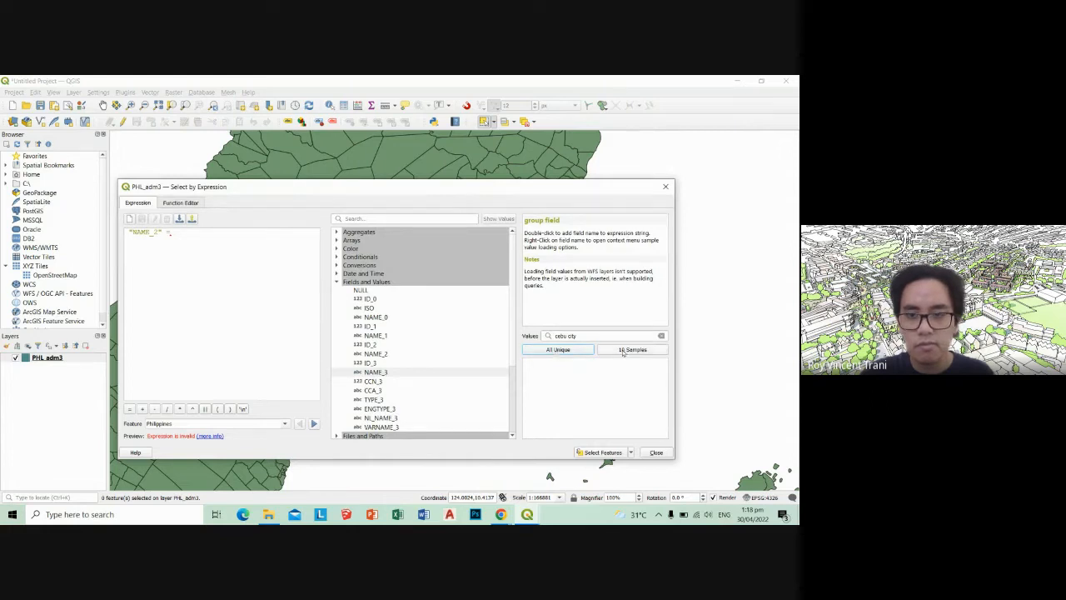
{"action": "left_click", "coordinate": [624, 352]}
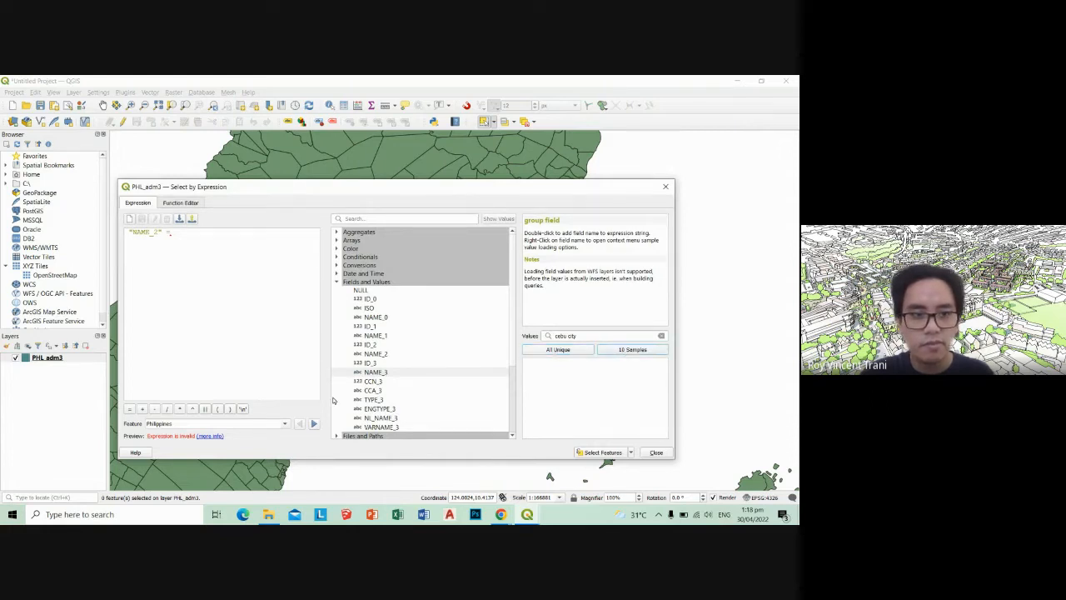
{"action": "left_click", "coordinate": [176, 233]}
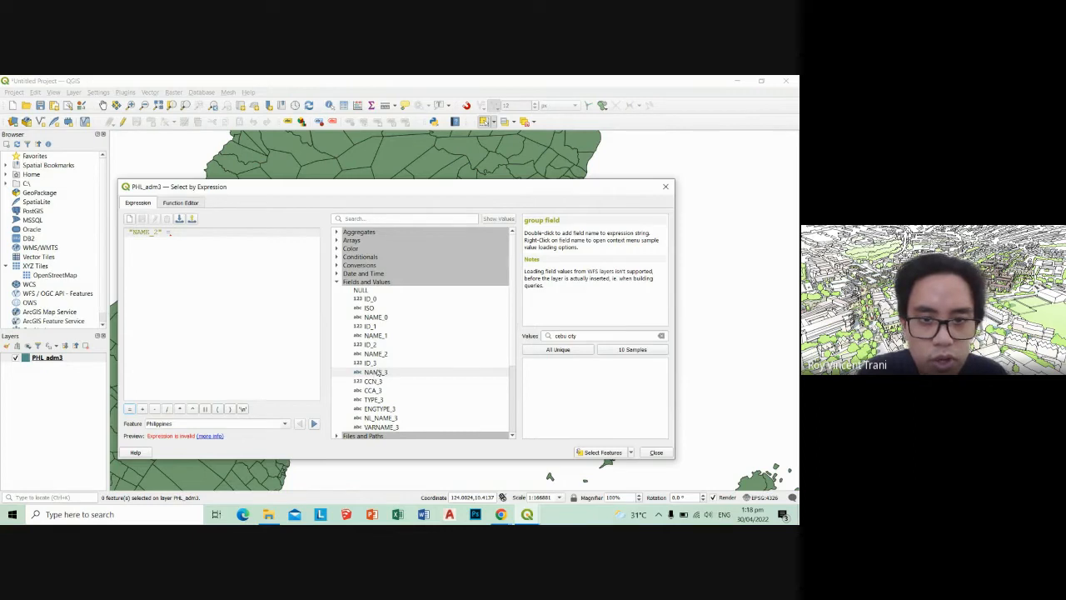
{"action": "scroll", "coordinate": [379, 371], "scroll_direction": "down", "scroll_amount": 1}
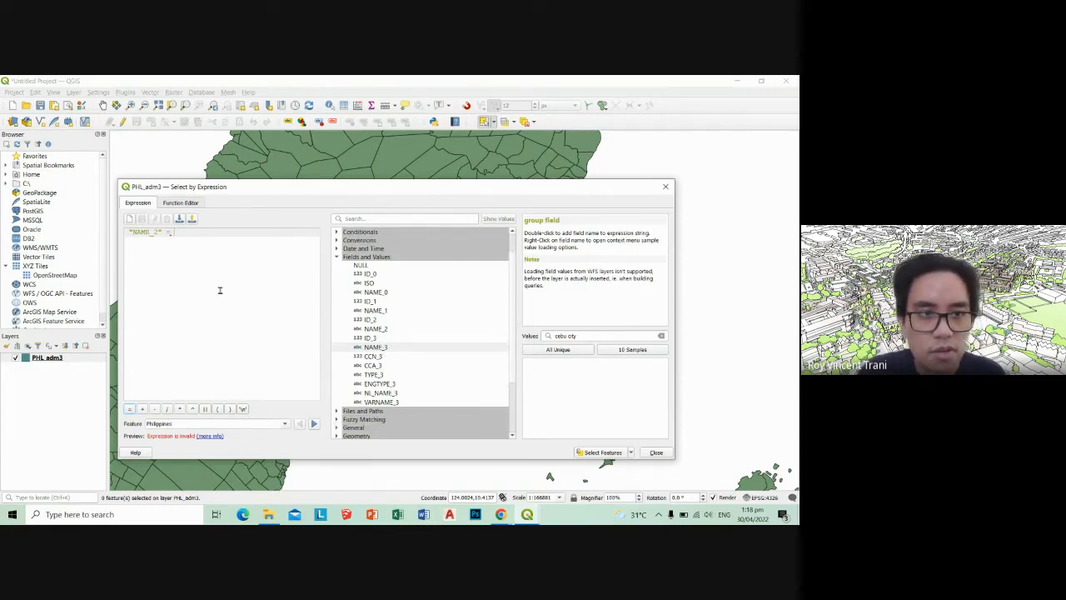
Replace the whole expression with the NAME_2 field inserted from the field list, followed by an equals operator
{"action": "triple_click", "coordinate": [204, 234]}
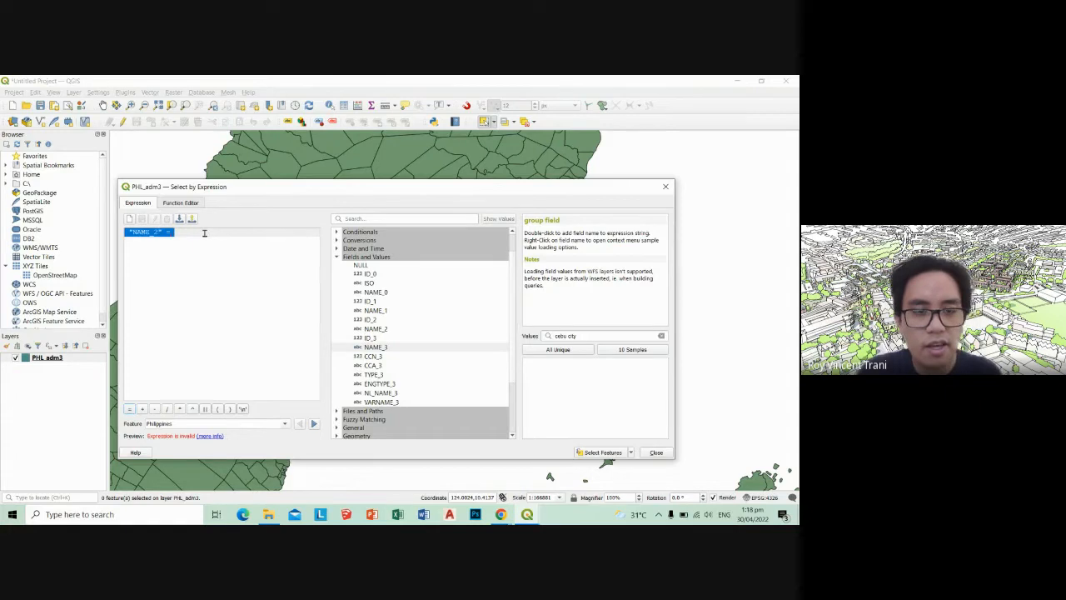
{"action": "double_click", "coordinate": [376, 329]}
{"action": "left_click", "coordinate": [130, 409]}
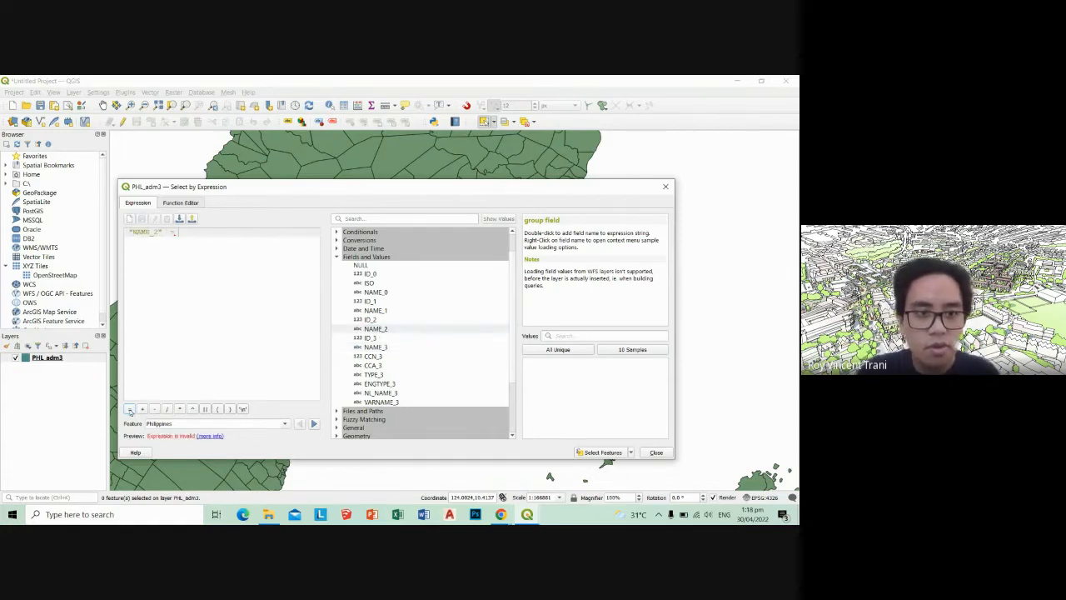
Search all unique values of NAME_2 for "cebu", highlight Cebu City, and try to select the matching features
{"action": "left_click", "coordinate": [570, 335]}
{"action": "type", "text": "d"}
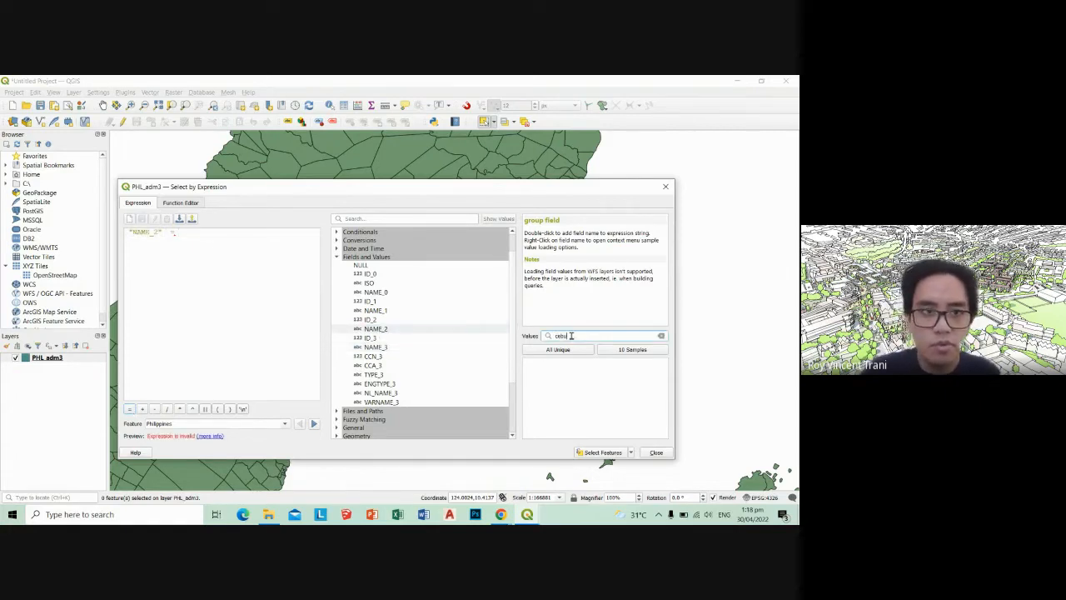
{"action": "left_click", "coordinate": [563, 350]}
{"action": "left_click", "coordinate": [554, 363]}
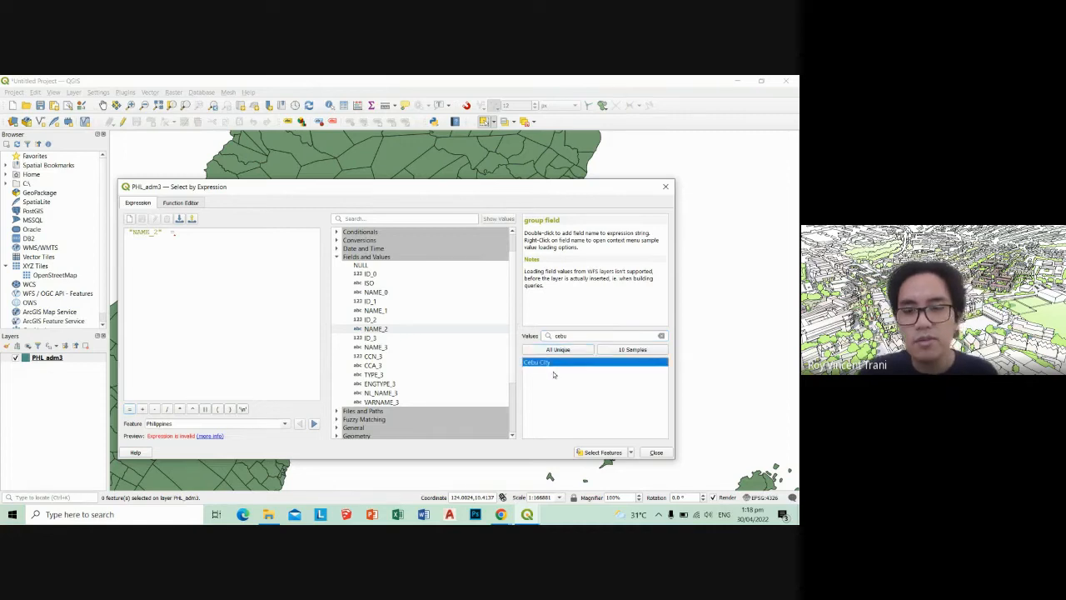
{"action": "left_click", "coordinate": [592, 451]}
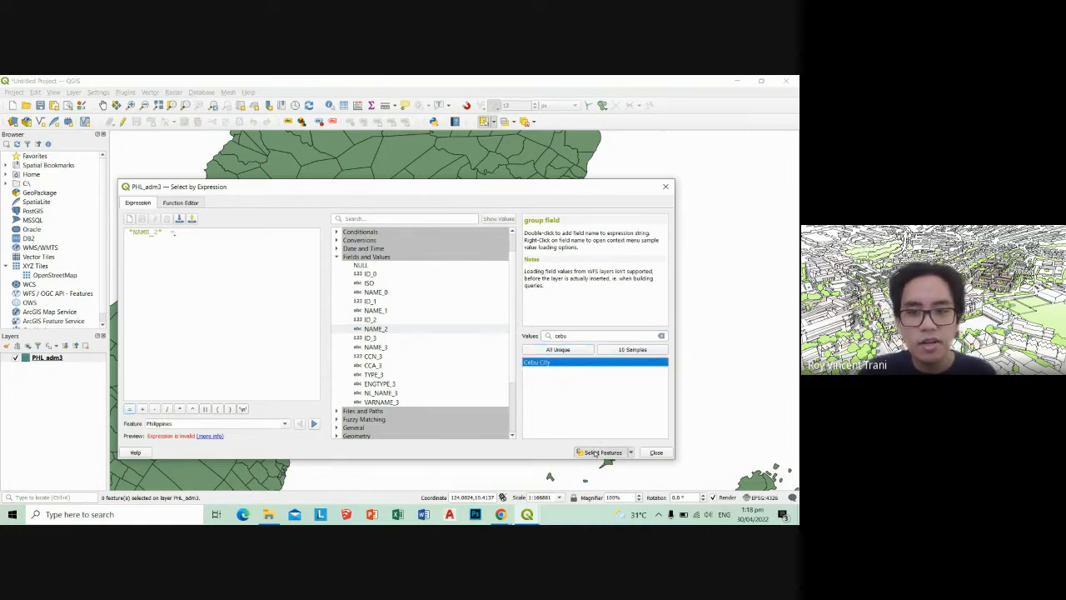
{"action": "mouse_move", "coordinate": [525, 192]}
{"action": "left_mouse_down"}
{"action": "mouse_move", "coordinate": [542, 444]}
{"action": "mouse_move", "coordinate": [522, 187]}
{"action": "left_mouse_up"}
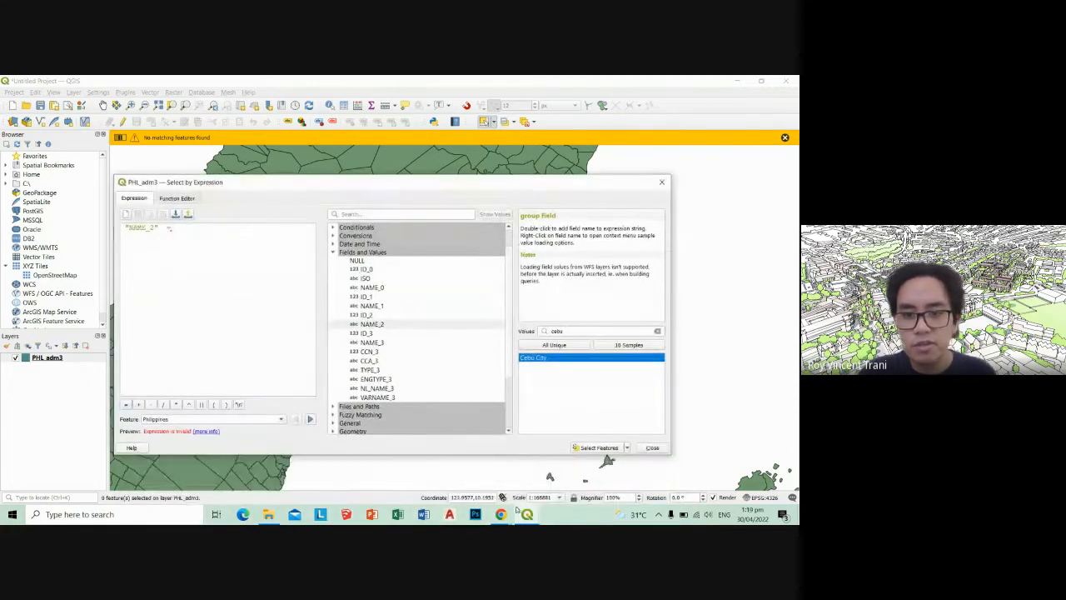
Return to the PHL_adm3 attribute table and check the NAME_2 values of the Cebu City barangays
{"action": "left_click", "coordinate": [522, 512]}
{"action": "left_click", "coordinate": [516, 480]}
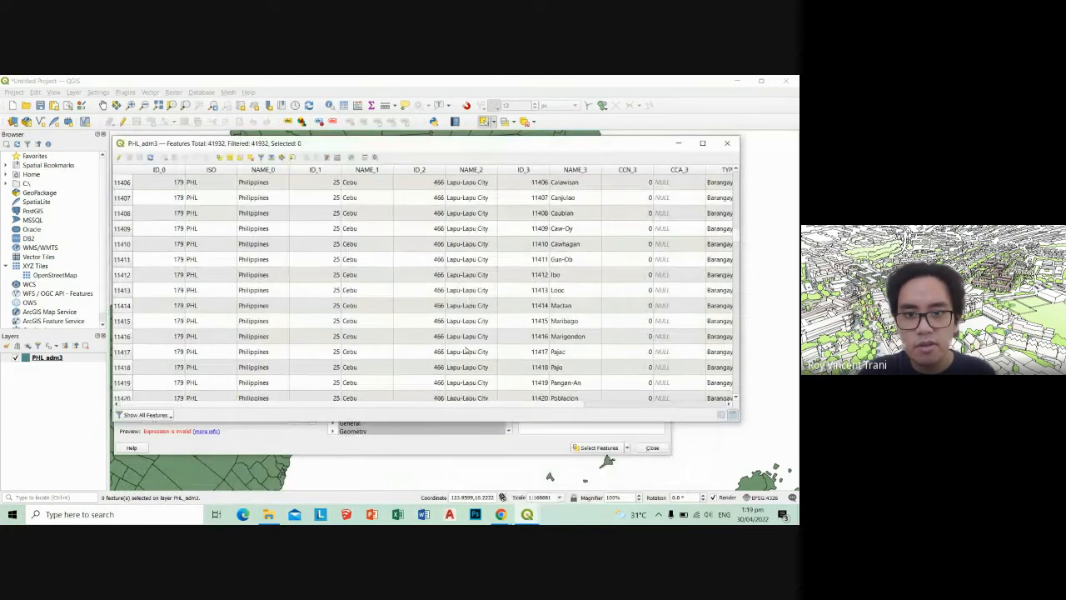
{"action": "scroll", "coordinate": [472, 335], "scroll_direction": "up", "scroll_amount": 3}
{"action": "scroll", "coordinate": [472, 335], "scroll_direction": "down", "scroll_amount": 1}
{"action": "scroll", "coordinate": [473, 335], "scroll_direction": "down", "scroll_amount": 14}
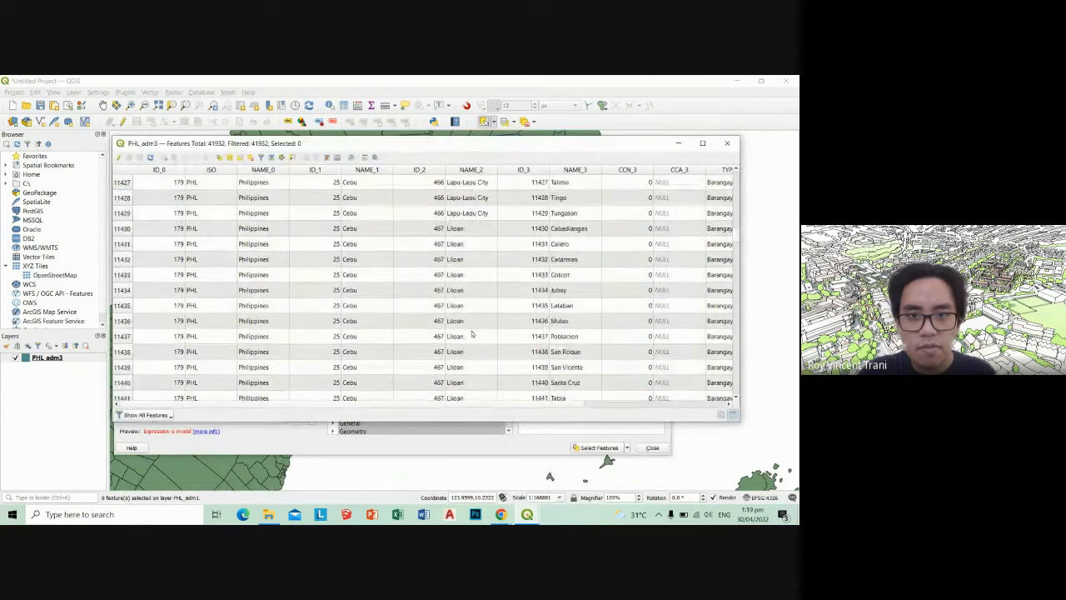
{"action": "scroll", "coordinate": [473, 338], "scroll_direction": "up", "scroll_amount": 20}
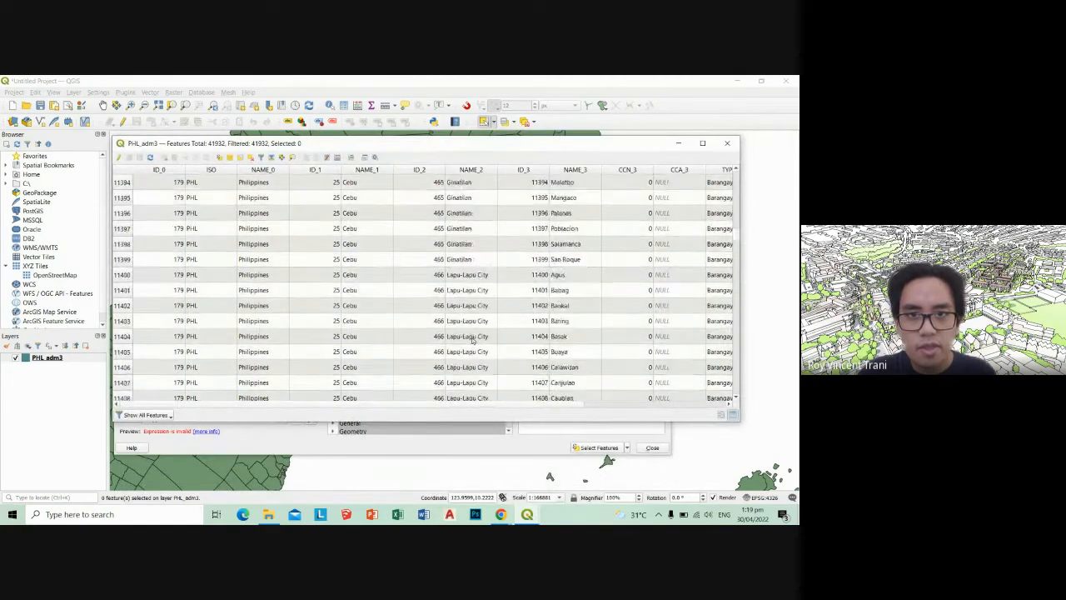
{"action": "scroll", "coordinate": [472, 343], "scroll_direction": "up", "scroll_amount": 20}
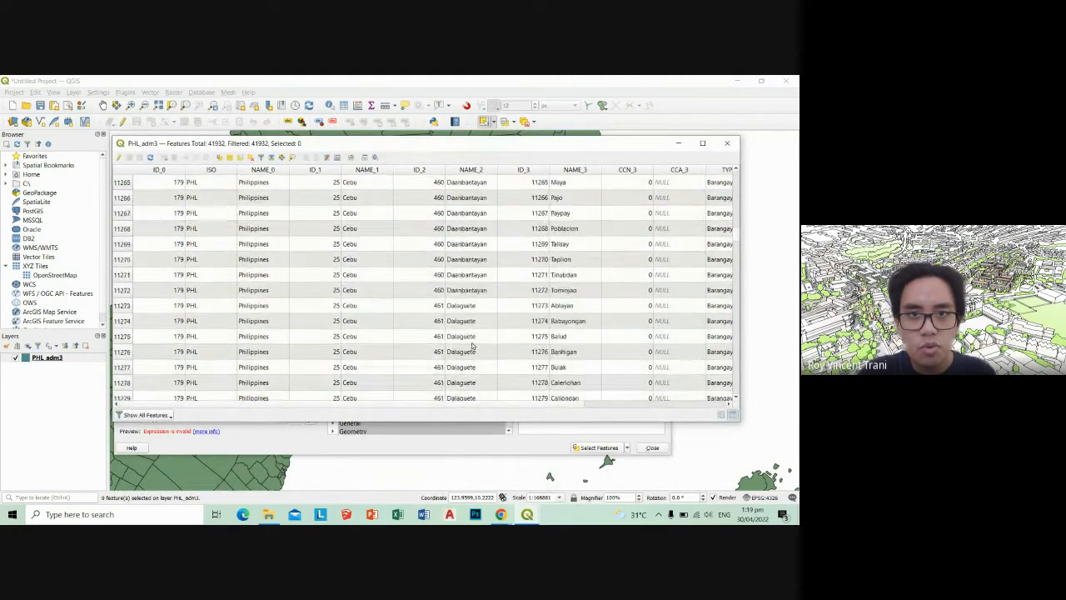
{"action": "scroll", "coordinate": [473, 345], "scroll_direction": "up", "scroll_amount": 9}
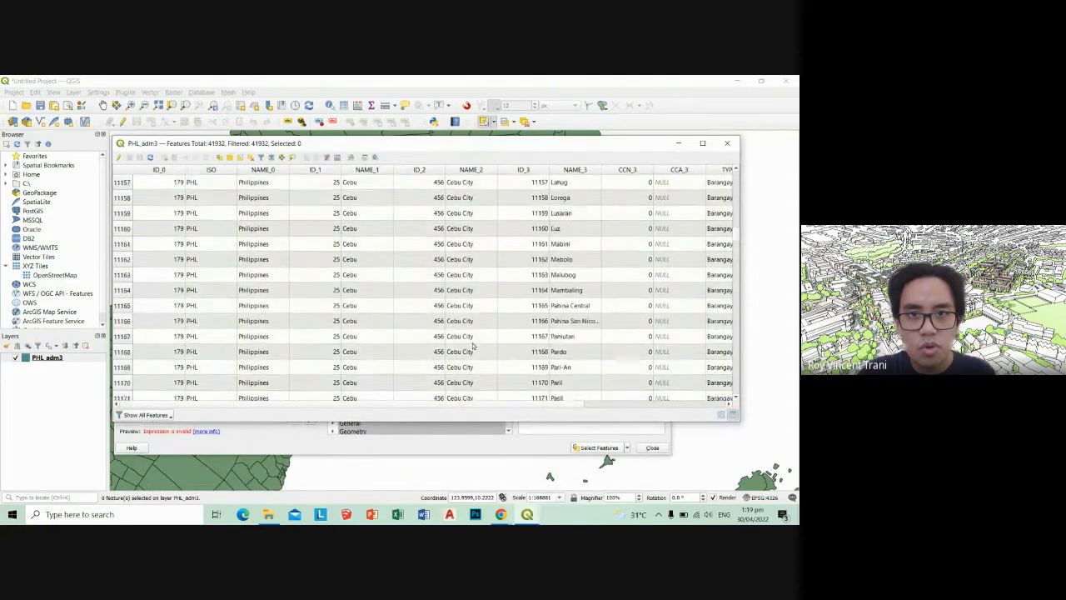
{"action": "left_click", "coordinate": [678, 143]}
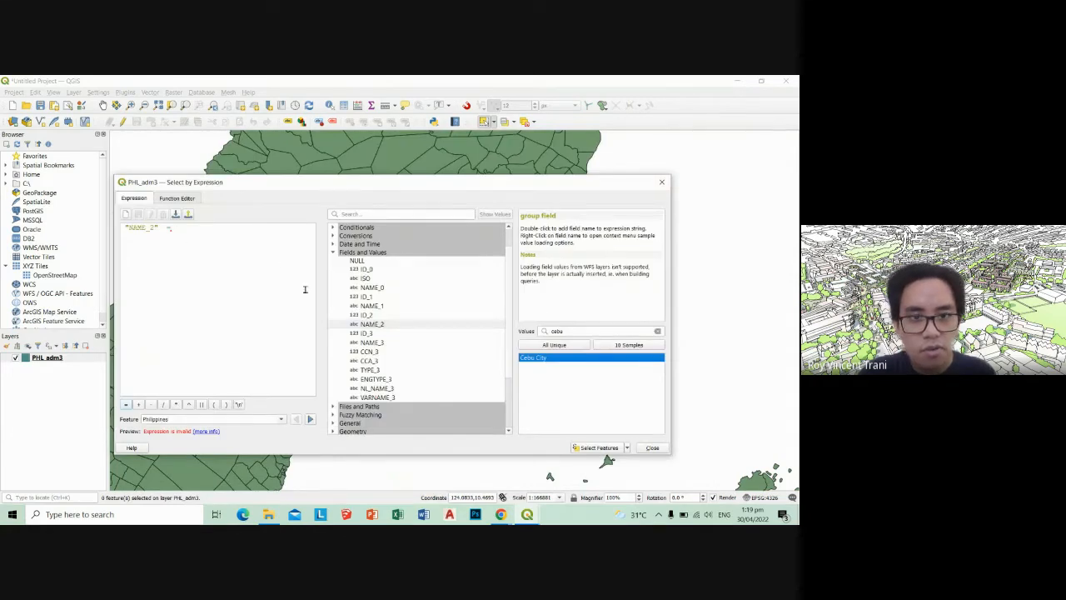
Complete the expression as "NAME_2" = 'Cebu City' and select the matching features
{"action": "double_click", "coordinate": [558, 357]}
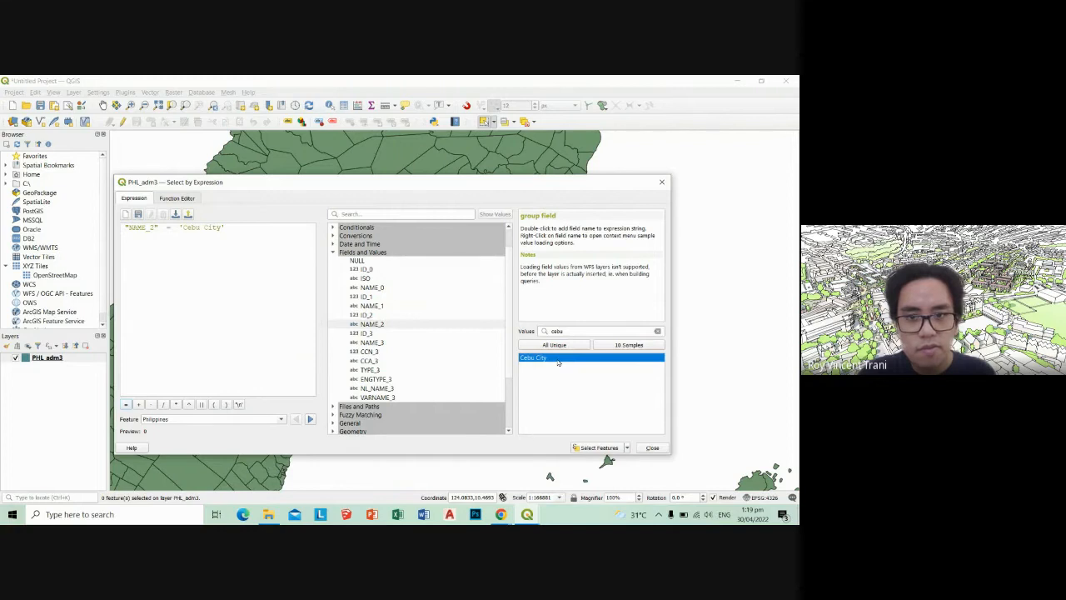
{"action": "left_click", "coordinate": [593, 448]}
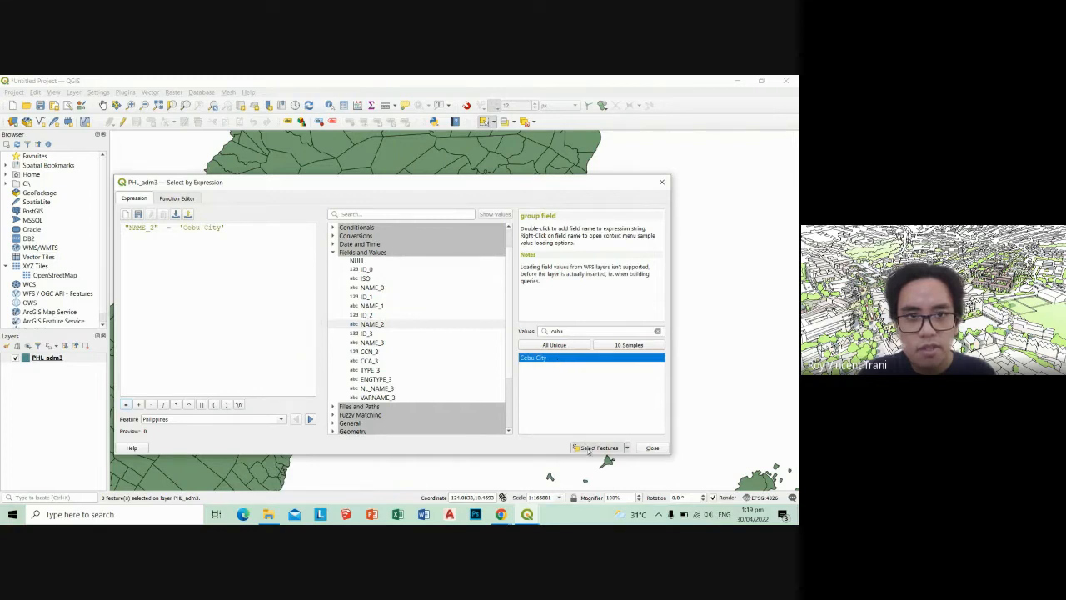
Remove the 'Cebu City' value from the expression and run the selection with the incomplete expression
{"action": "left_click_drag", "start_coordinate": [182, 229], "coordinate": [245, 233]}
{"action": "left_click", "coordinate": [241, 243]}
{"action": "key", "text": "BackSpace"}
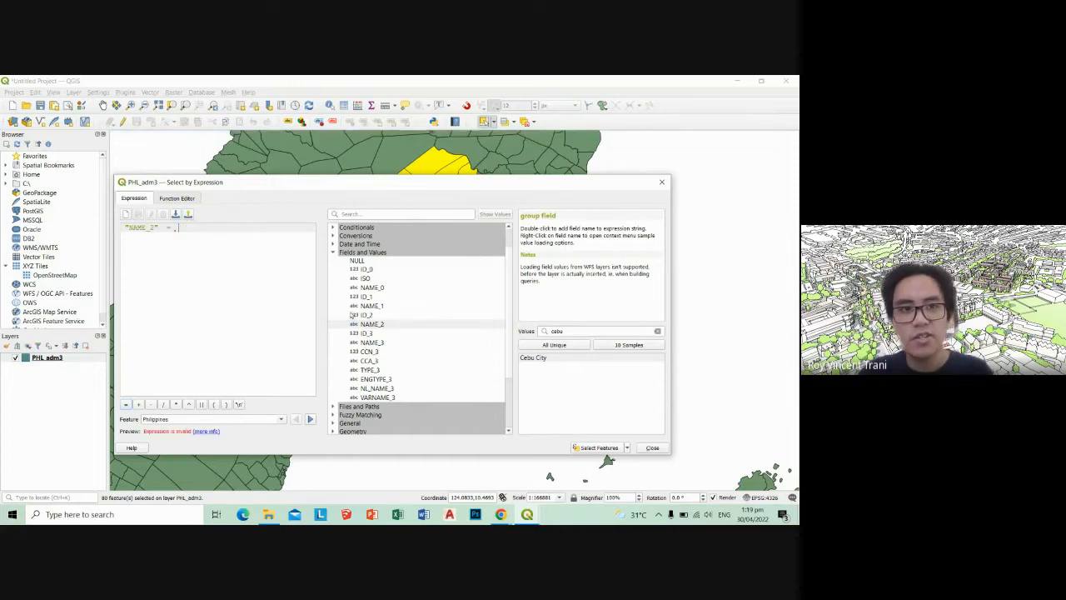
{"action": "left_click", "coordinate": [577, 448]}
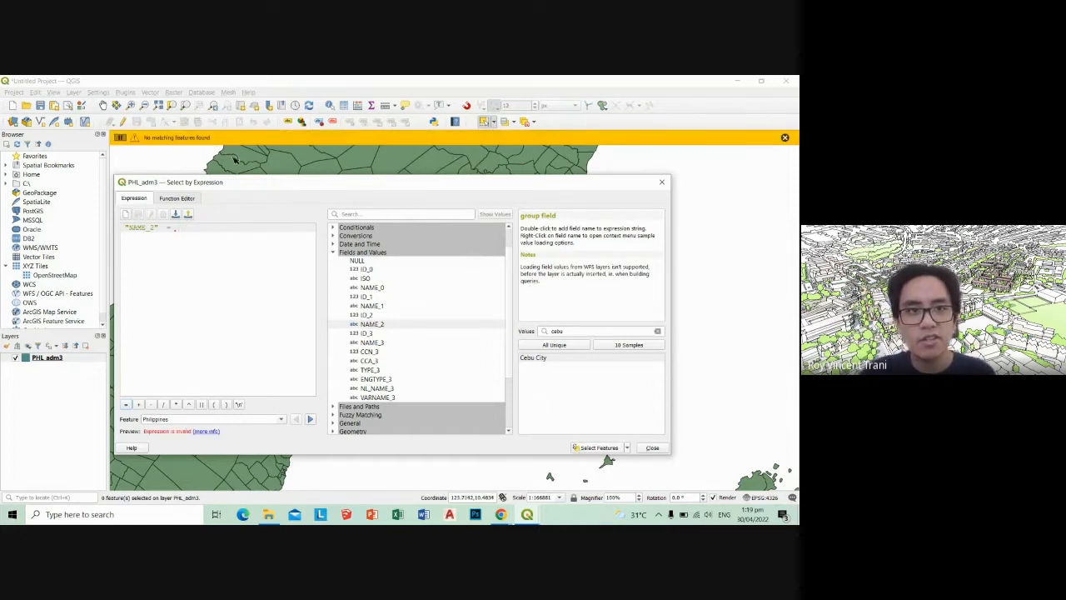
Insert the 'Cebu City' value back into the NAME_2 expression and select the matching features again
{"action": "double_click", "coordinate": [534, 357]}
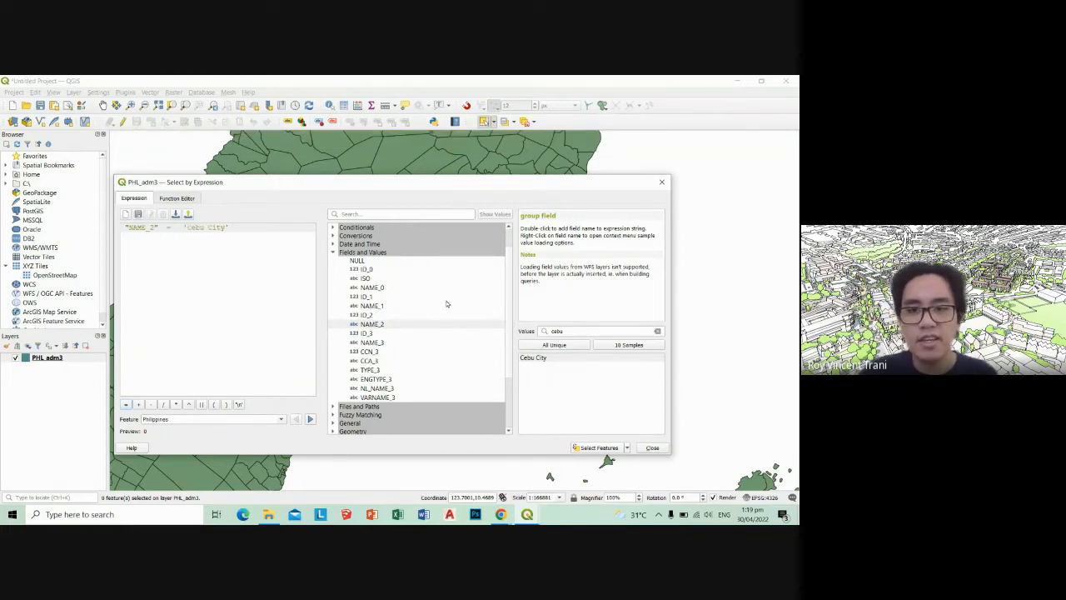
{"action": "mouse_move", "coordinate": [510, 185]}
{"action": "left_mouse_down"}
{"action": "mouse_move", "coordinate": [514, 438]}
{"action": "mouse_move", "coordinate": [503, 204]}
{"action": "left_mouse_up"}
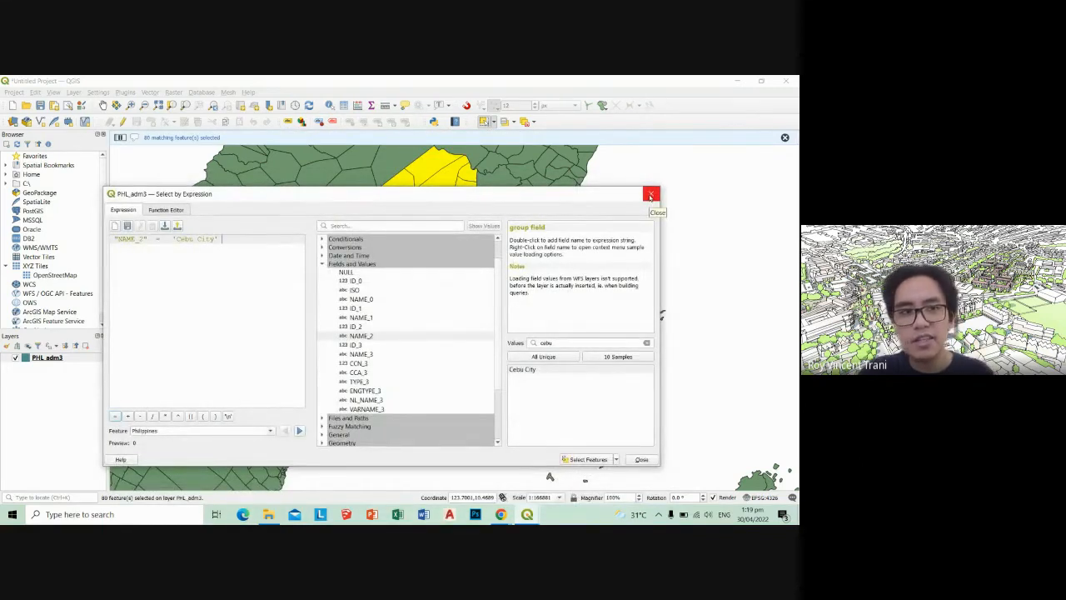
Switch from QGIS to the Google Meet call in the browser
{"action": "left_click", "coordinate": [528, 513]}
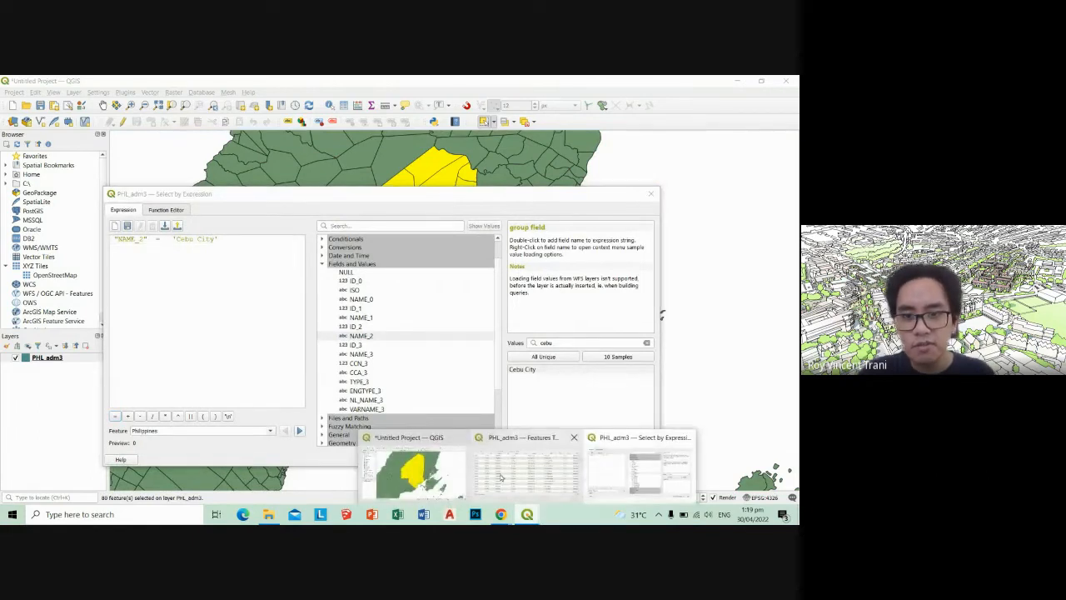
{"action": "mouse_move", "coordinate": [501, 514]}
{"action": "left_click", "coordinate": [442, 471]}
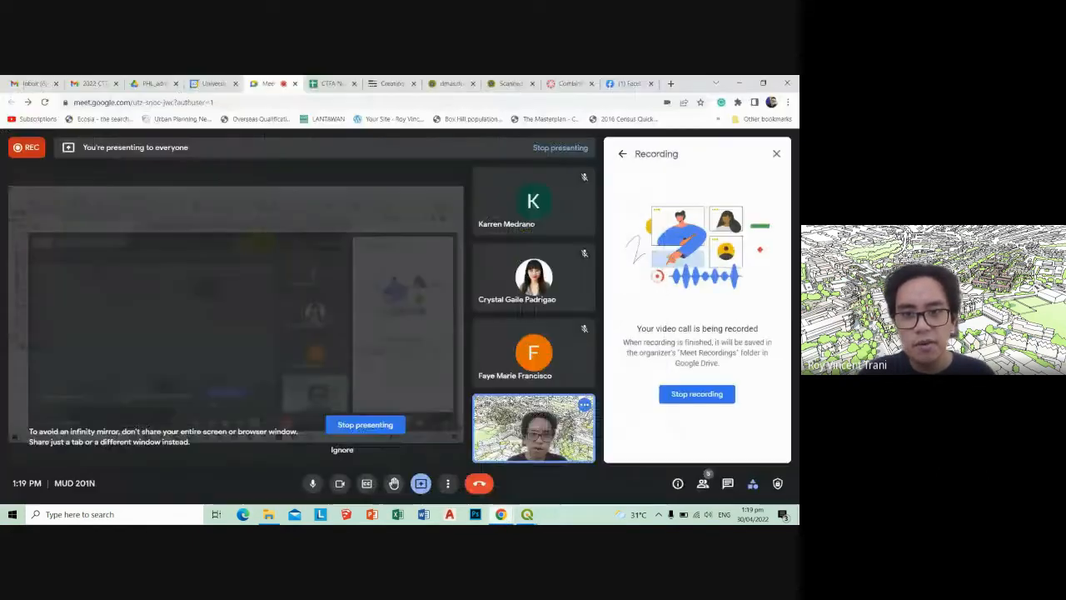
Switch back to QGIS and export the selected PHL_adm3 features as a GeoPackage named Cebu City, adding it to the map
{"action": "key", "text": "alt+Tab"}
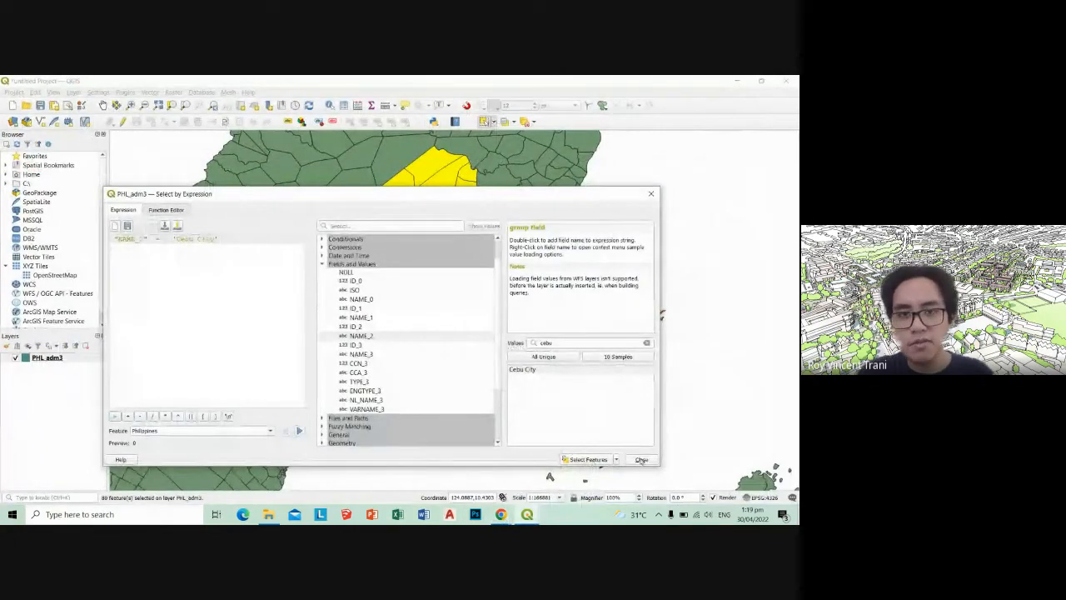
{"action": "left_click", "coordinate": [641, 460]}
{"action": "right_click", "coordinate": [48, 358]}
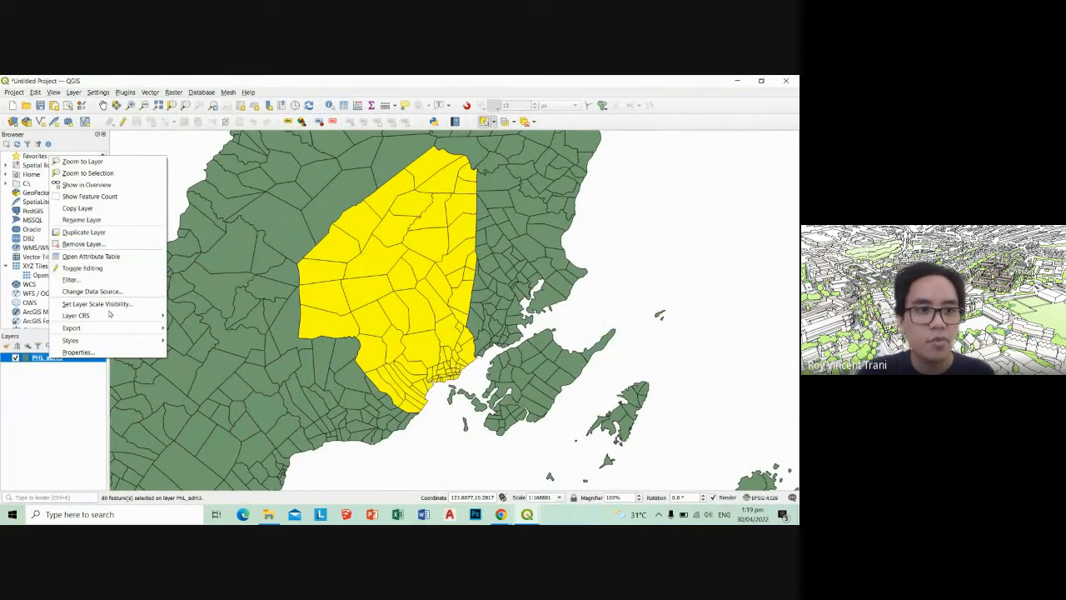
{"action": "mouse_move", "coordinate": [112, 328]}
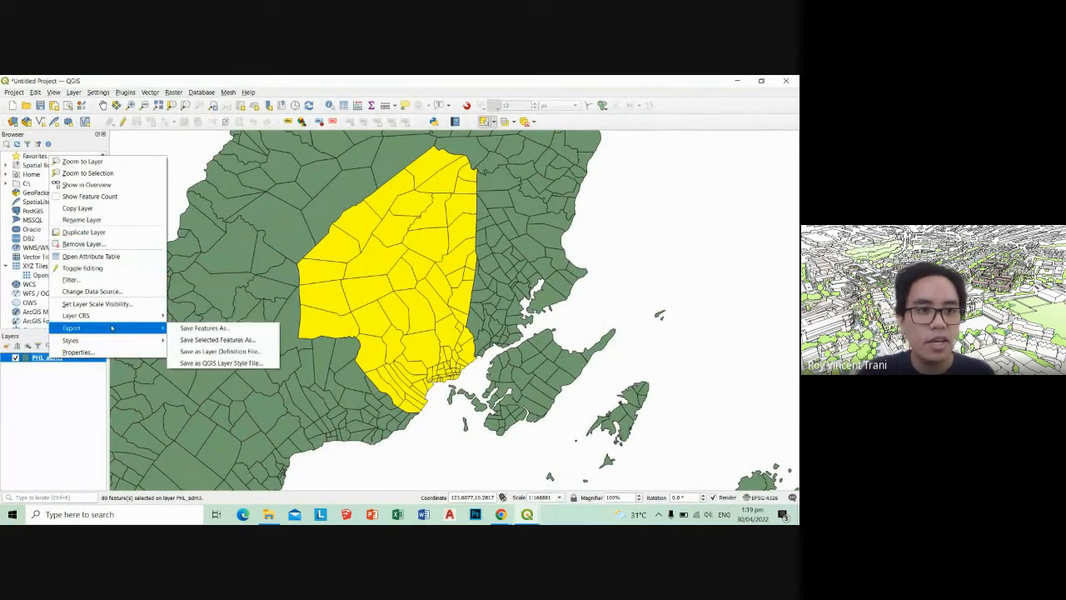
{"action": "left_click", "coordinate": [208, 340]}
{"action": "left_click", "coordinate": [514, 188]}
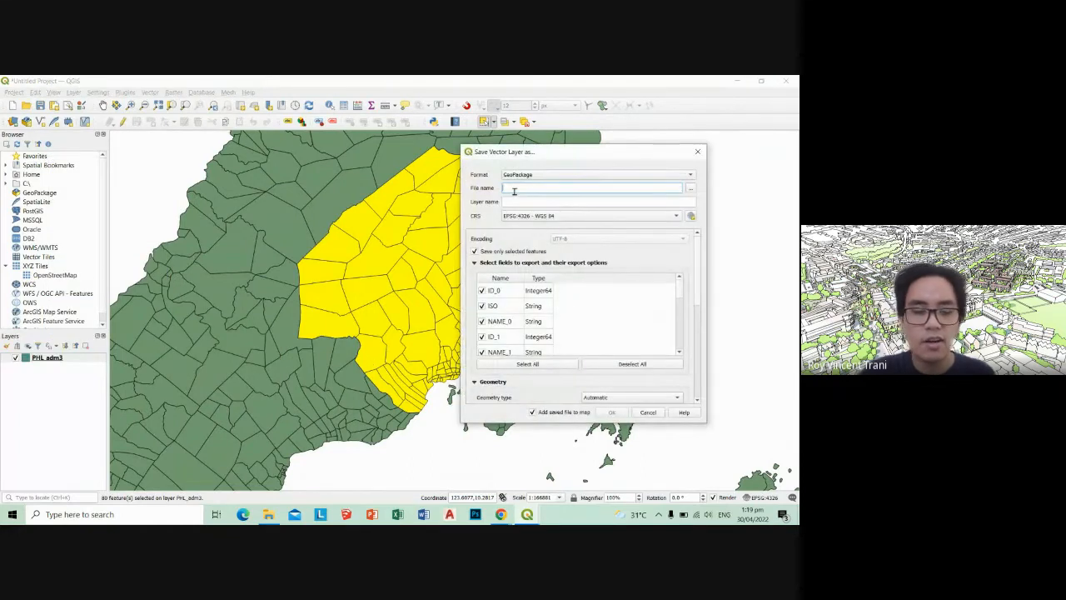
{"action": "type", "text": "Cebu City"}
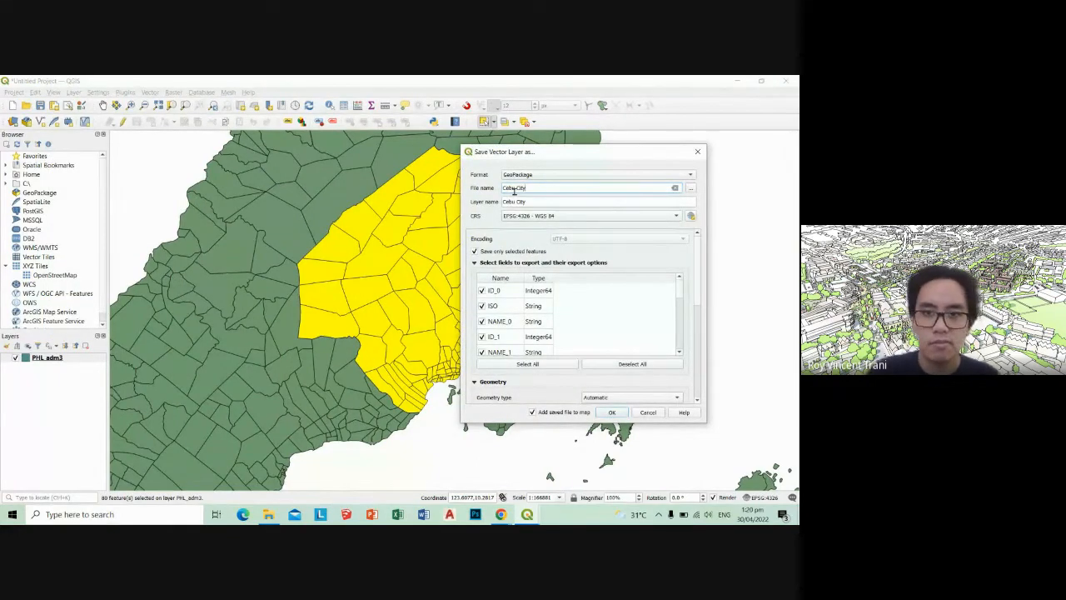
{"action": "left_click", "coordinate": [617, 414]}
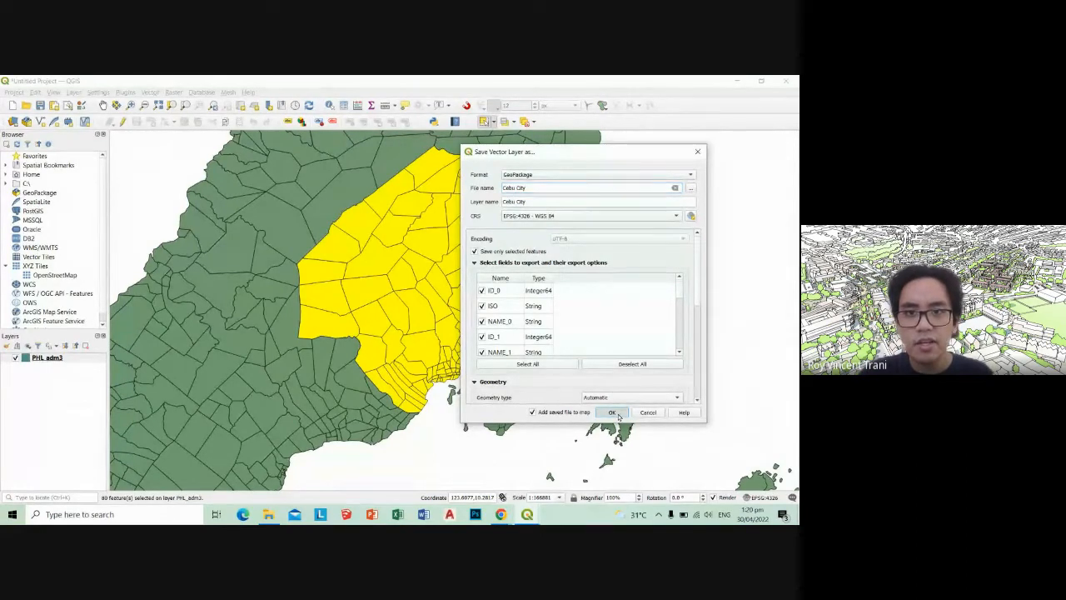
Hide the PHL_adm3 layer so that only the Cebu City layer is displayed on the map
{"action": "left_click", "coordinate": [15, 366]}
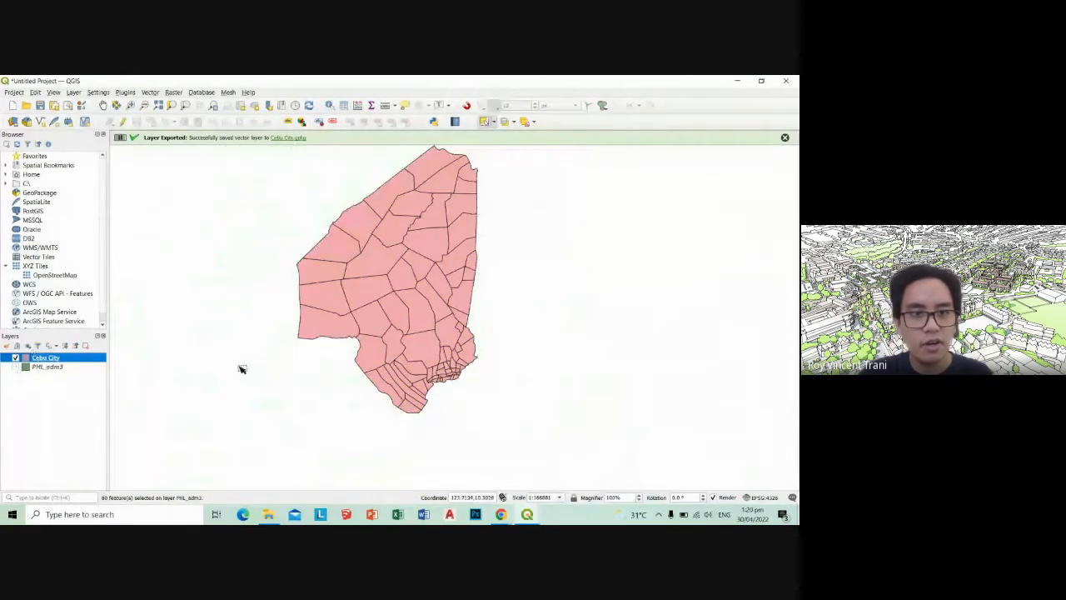
{"action": "left_click_drag", "start_coordinate": [400, 324], "coordinate": [381, 349]}
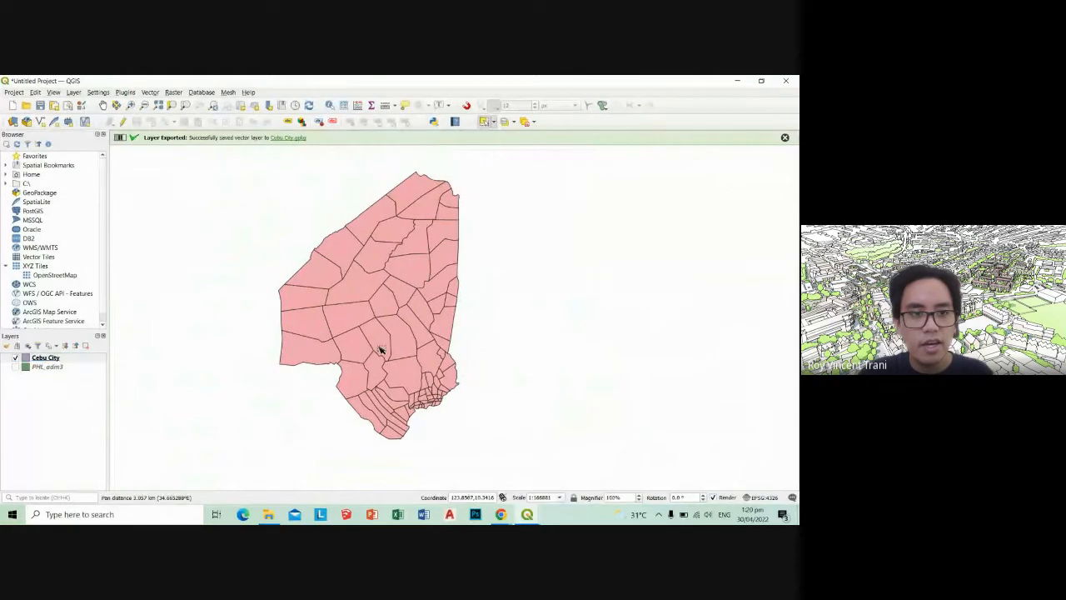
Open the Cebu City layer's attribute table and examine its barangay records and available fields
{"action": "right_click", "coordinate": [73, 361]}
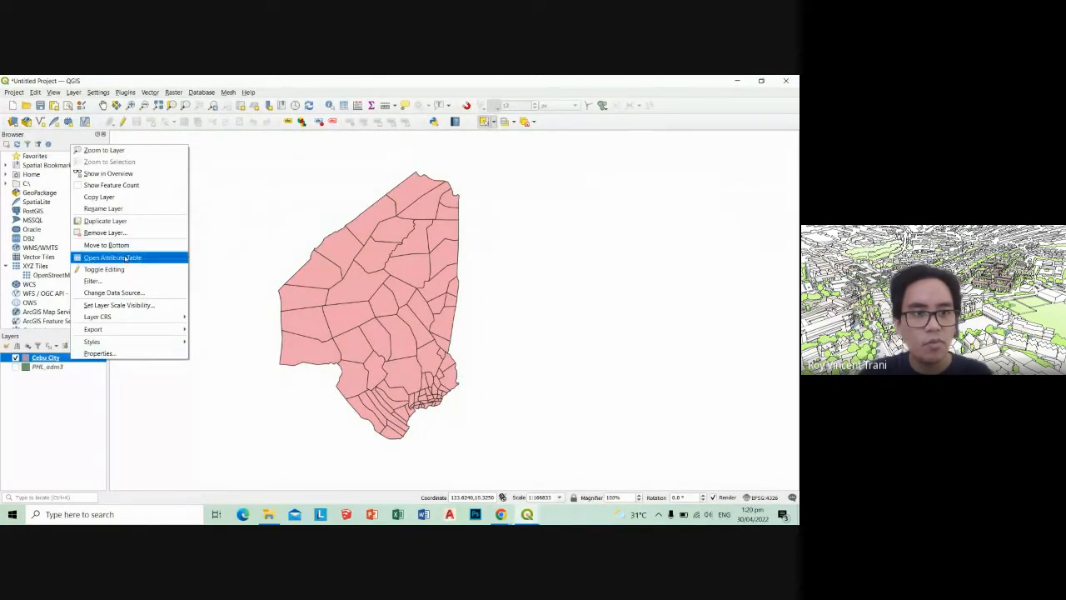
{"action": "left_click", "coordinate": [109, 257]}
{"action": "left_click_drag", "start_coordinate": [537, 407], "coordinate": [571, 407]}
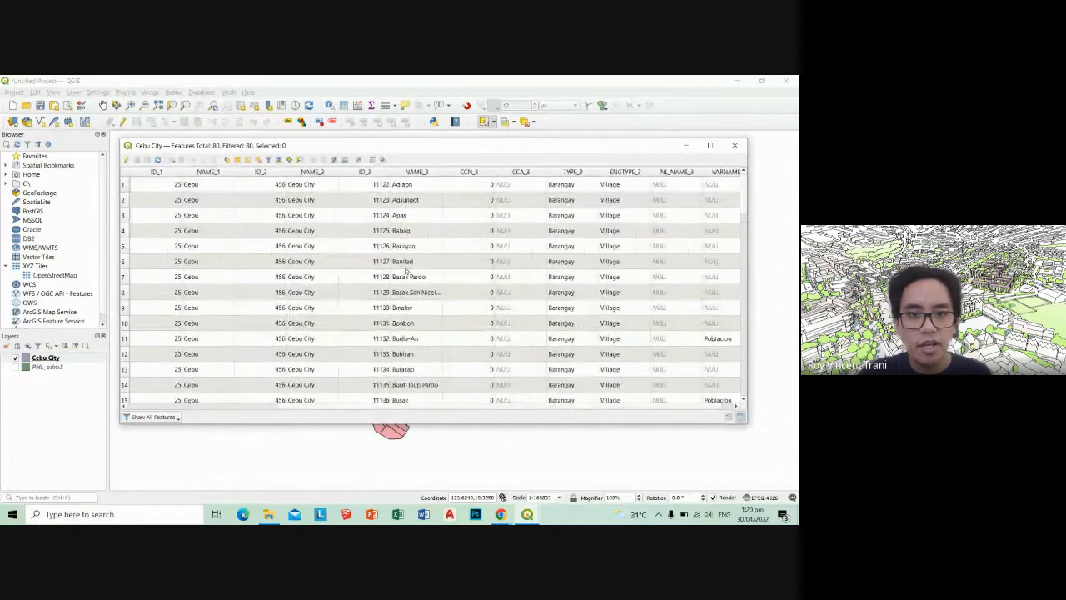
{"action": "scroll", "coordinate": [423, 271], "scroll_direction": "down", "scroll_amount": 6}
{"action": "scroll", "coordinate": [424, 270], "scroll_direction": "down", "scroll_amount": 15}
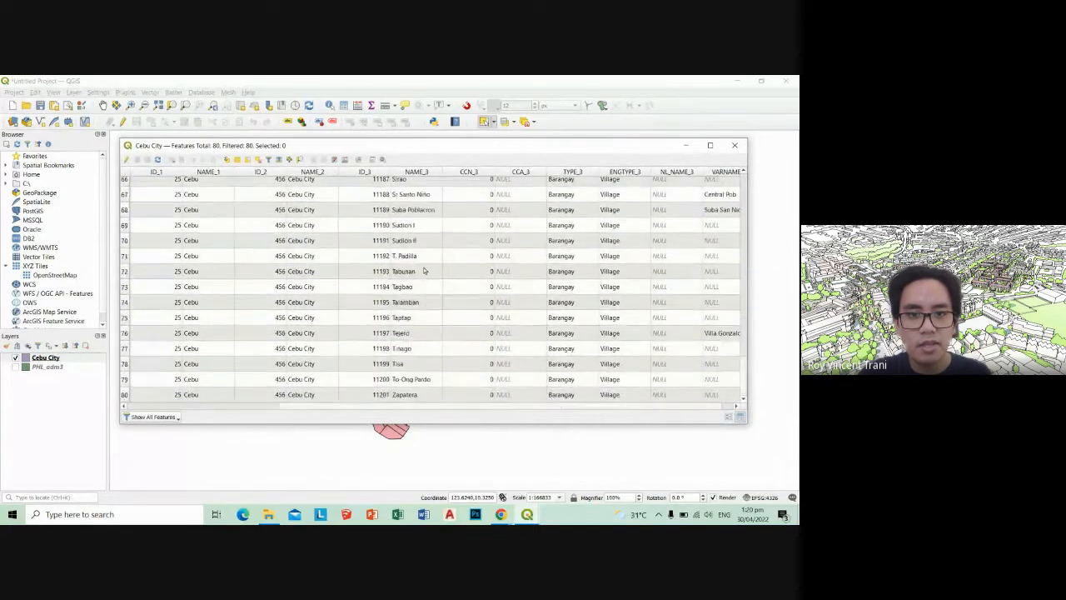
{"action": "scroll", "coordinate": [423, 271], "scroll_direction": "up", "scroll_amount": 20}
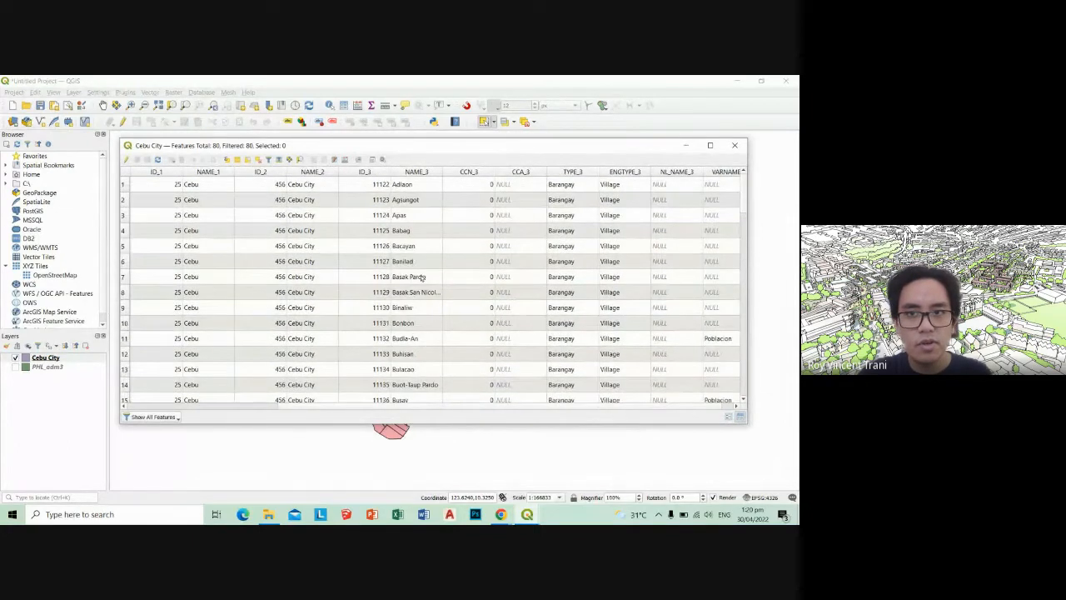
{"action": "left_click", "coordinate": [267, 407]}
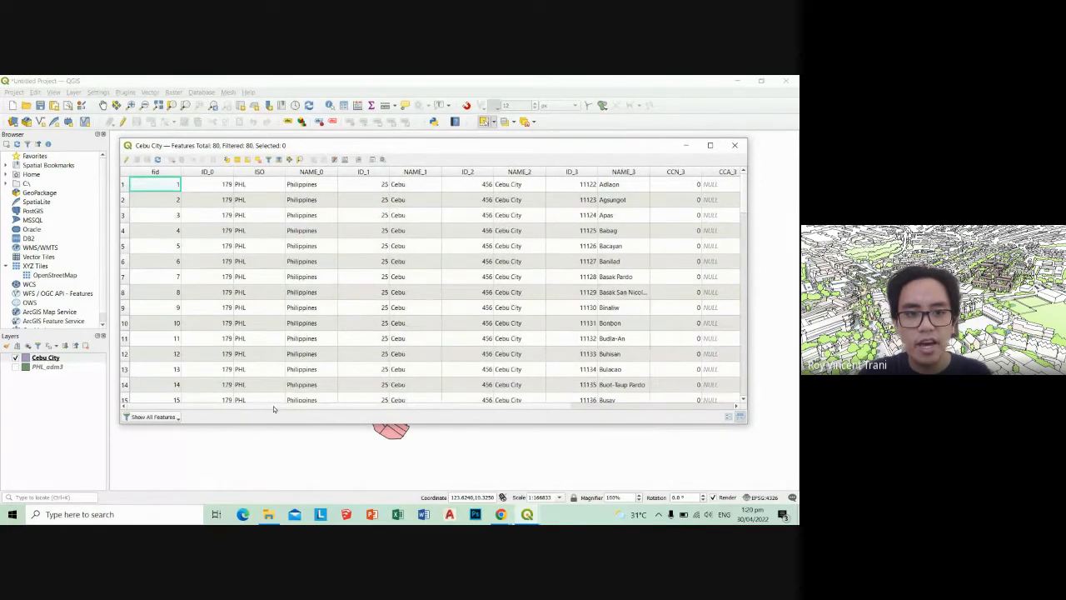
{"action": "left_click_drag", "start_coordinate": [274, 408], "coordinate": [511, 409]}
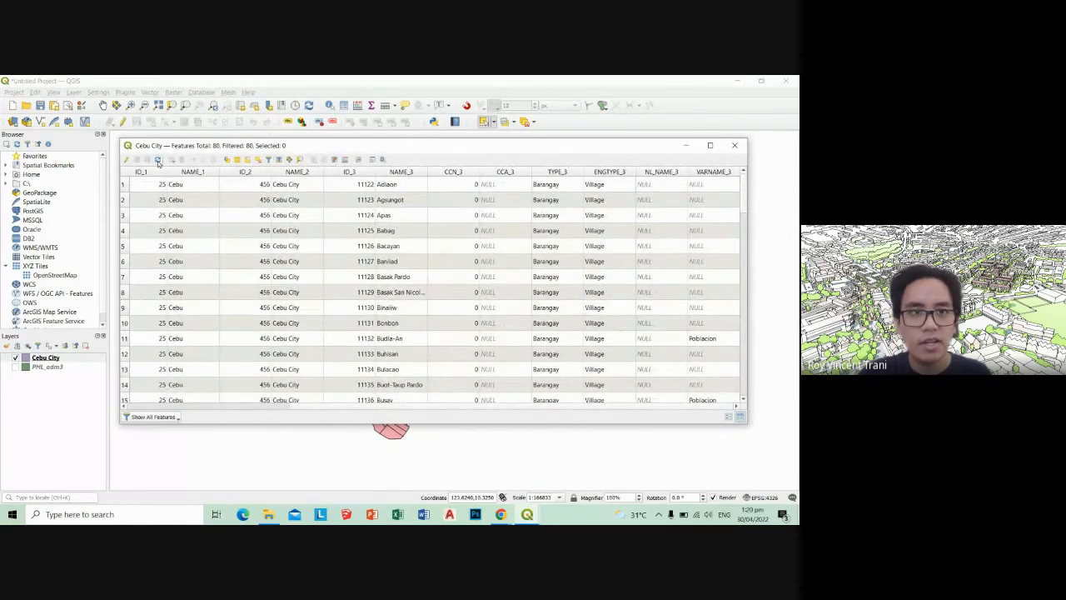
Enable editing on the Cebu City layer, add a whole-number field named Population, and open its first cell for editing
{"action": "left_click", "coordinate": [129, 160]}
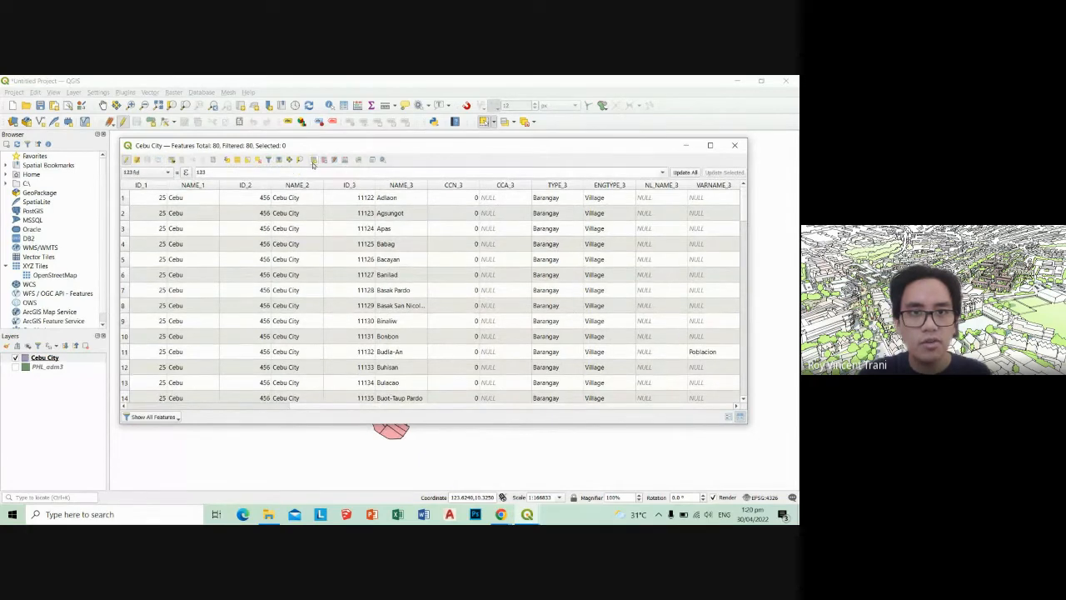
{"action": "left_click", "coordinate": [313, 164]}
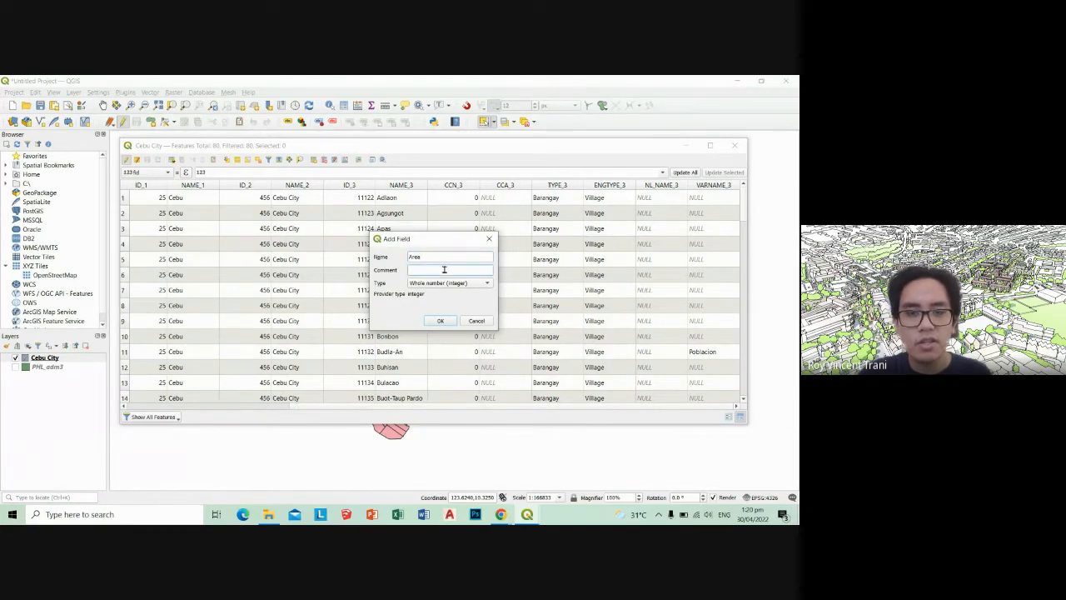
{"action": "double_click", "coordinate": [423, 257]}
{"action": "type", "text": "Population"}
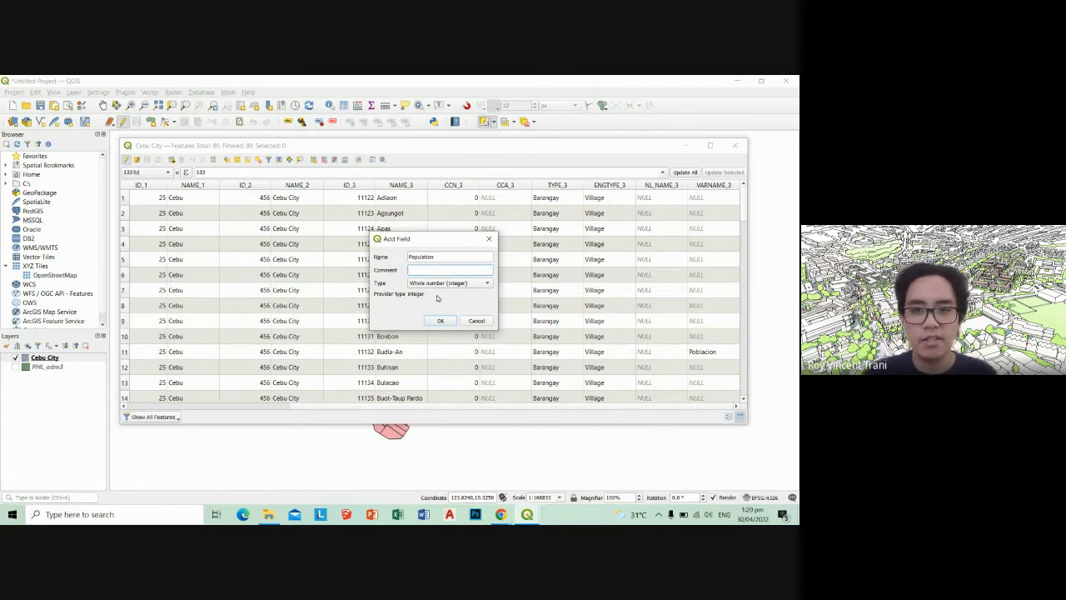
{"action": "left_click", "coordinate": [439, 322]}
{"action": "left_click_drag", "start_coordinate": [443, 405], "coordinate": [568, 409]}
{"action": "double_click", "coordinate": [716, 200]}
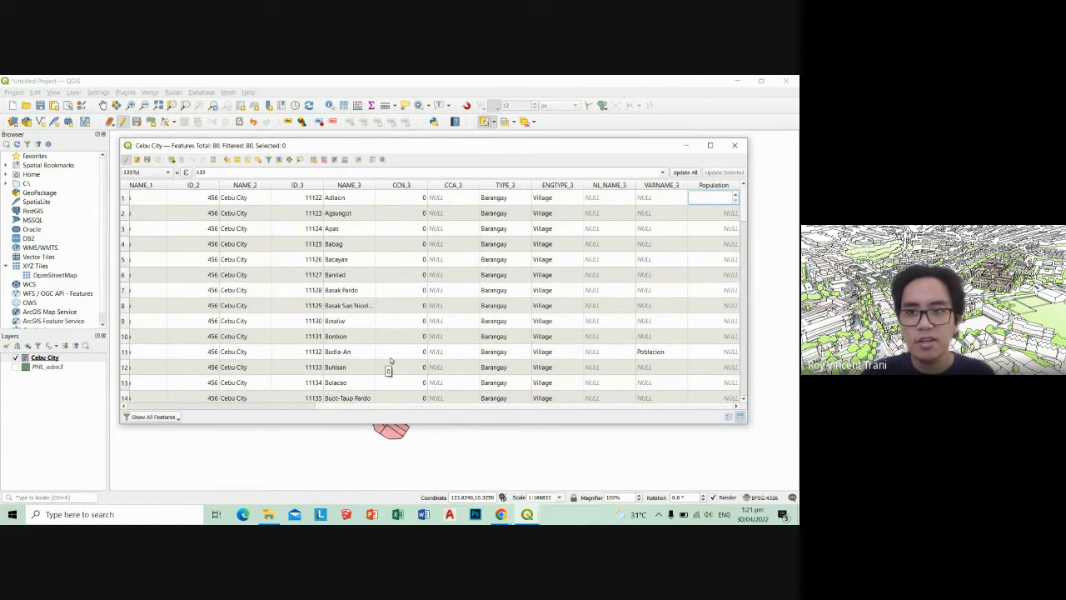
Switch to Chrome, open philatlas.com/visayas/r07/cebu-city.html in a new tab, and look at the barangay population table
{"action": "left_click", "coordinate": [500, 514]}
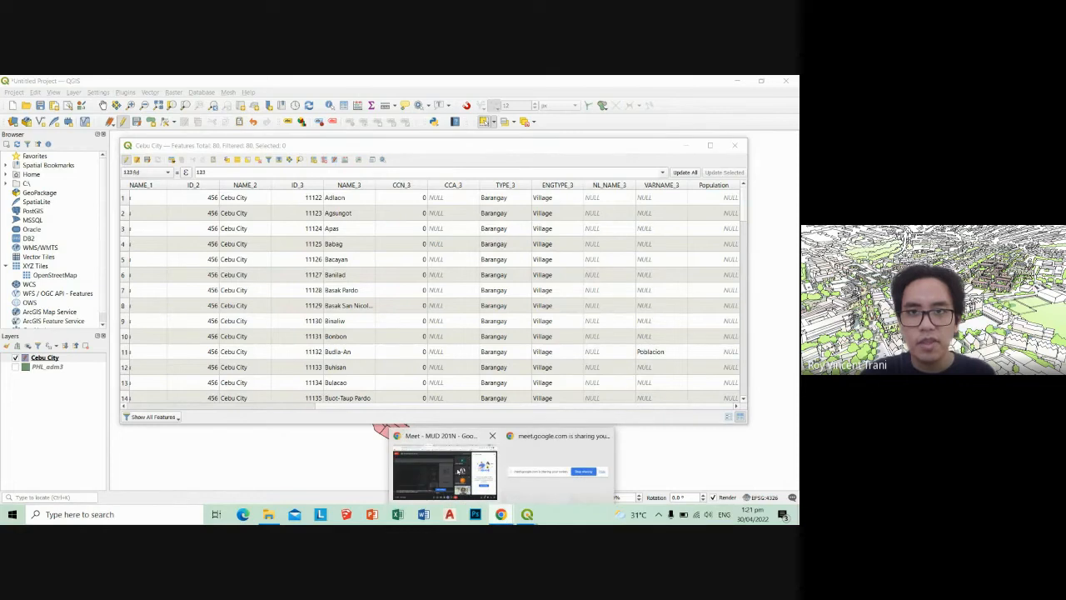
{"action": "left_click", "coordinate": [458, 472]}
{"action": "left_click", "coordinate": [670, 84]}
{"action": "left_click", "coordinate": [643, 104]}
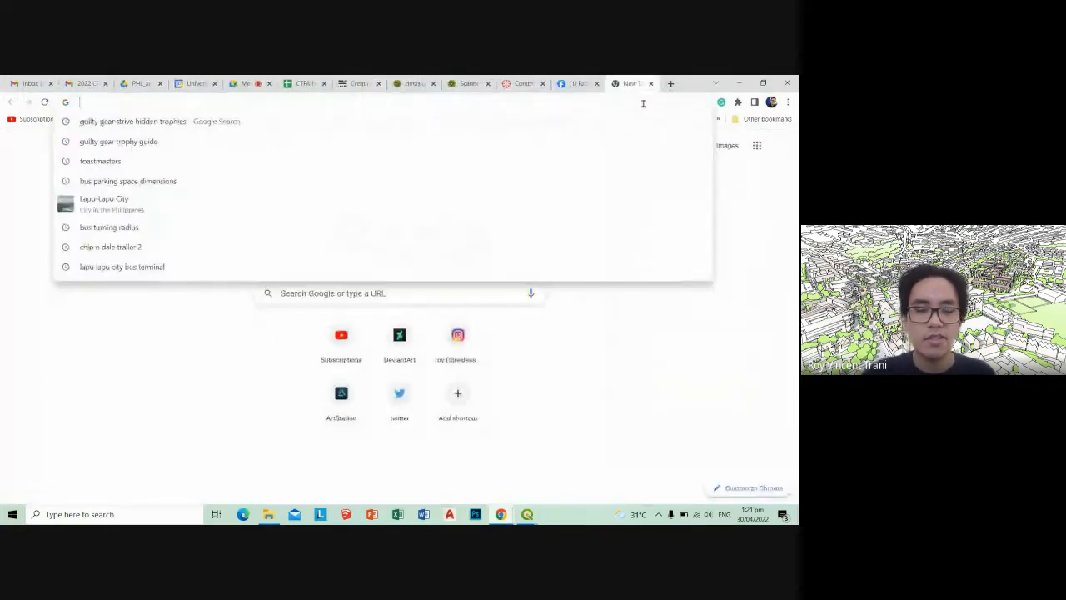
{"action": "type", "text": "philatlas.com/visayas/r07/cebu-city.html"}
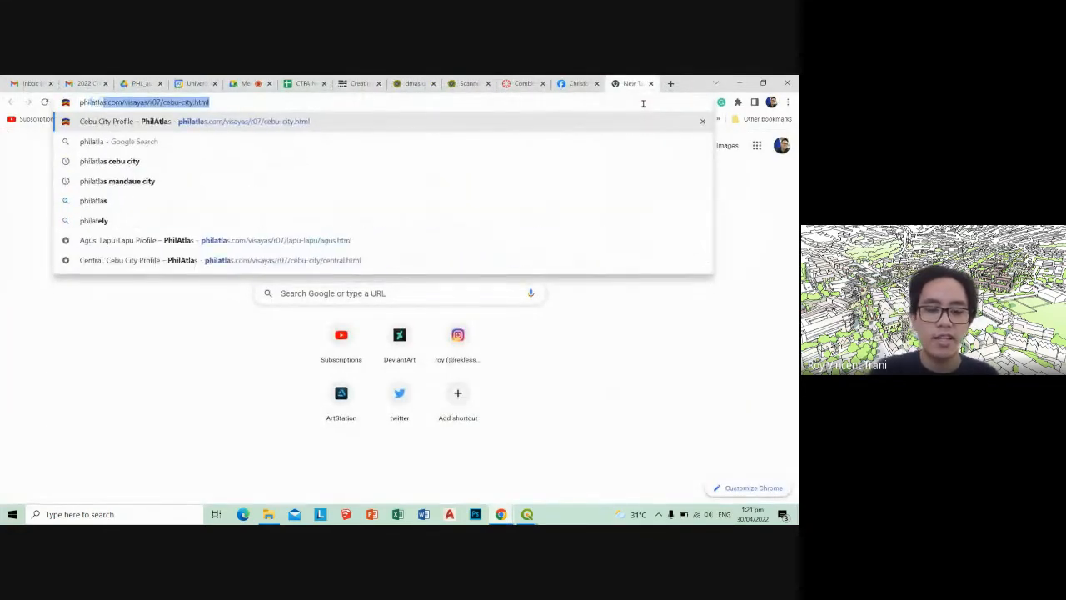
{"action": "key", "text": "Return"}
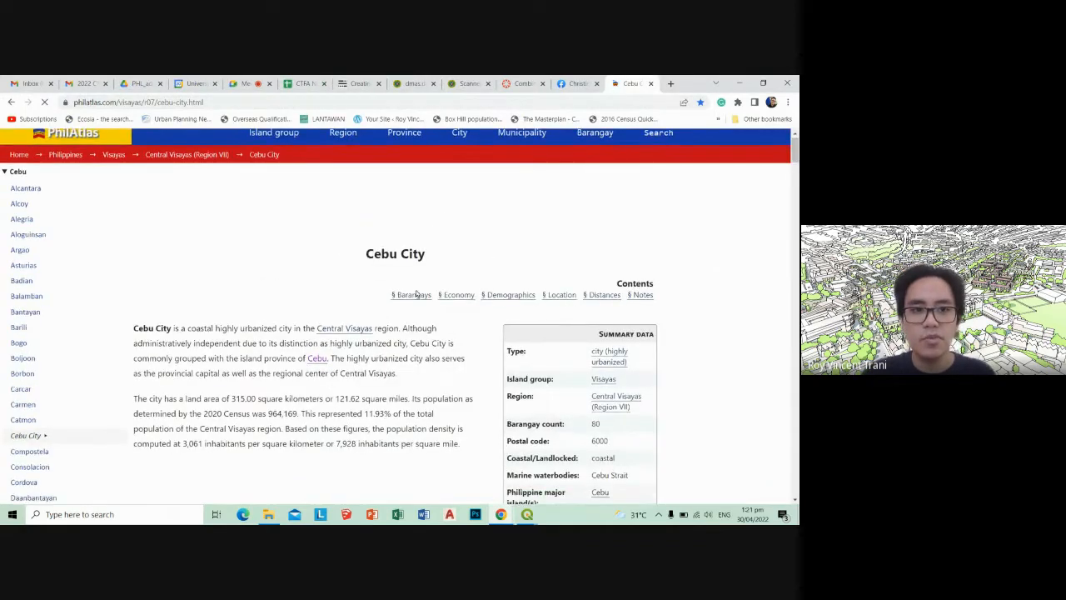
{"action": "scroll", "coordinate": [433, 241], "scroll_direction": "down", "scroll_amount": 15}
{"action": "scroll", "coordinate": [442, 238], "scroll_direction": "up", "scroll_amount": 1}
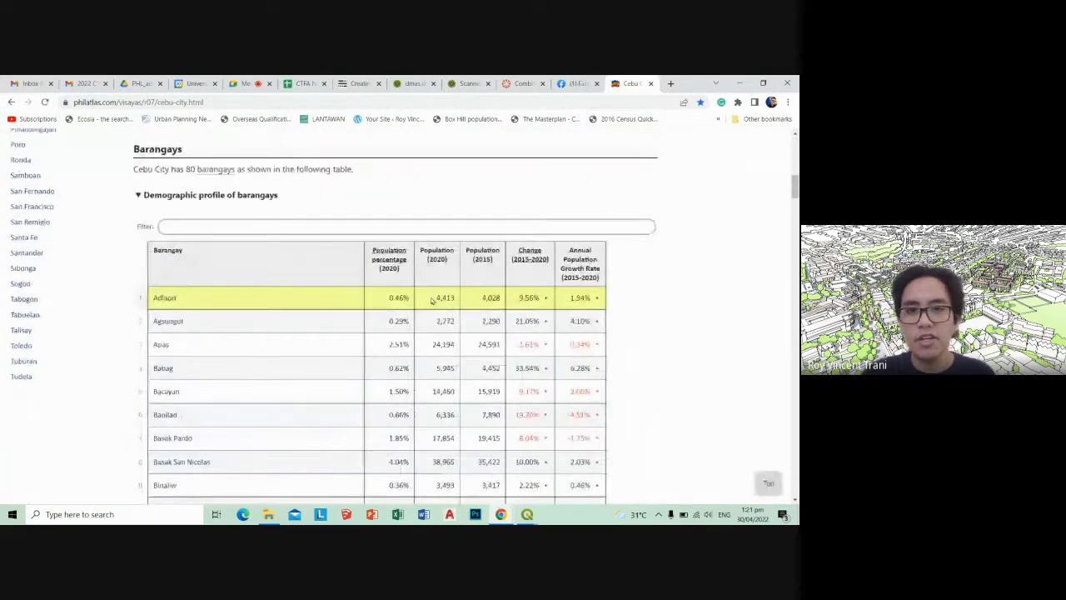
Compare the Population column in QGIS with the population years listed in the PhilAtlas barangay table, ending in QGIS
{"action": "left_click", "coordinate": [739, 84]}
{"action": "double_click", "coordinate": [712, 198]}
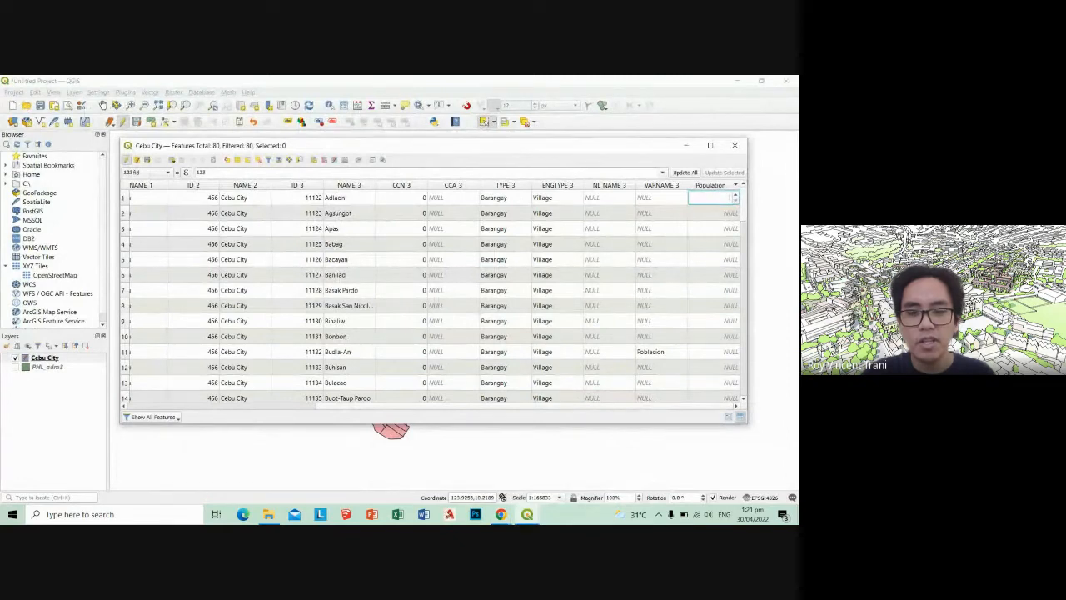
{"action": "left_click", "coordinate": [501, 515]}
{"action": "left_click", "coordinate": [466, 488]}
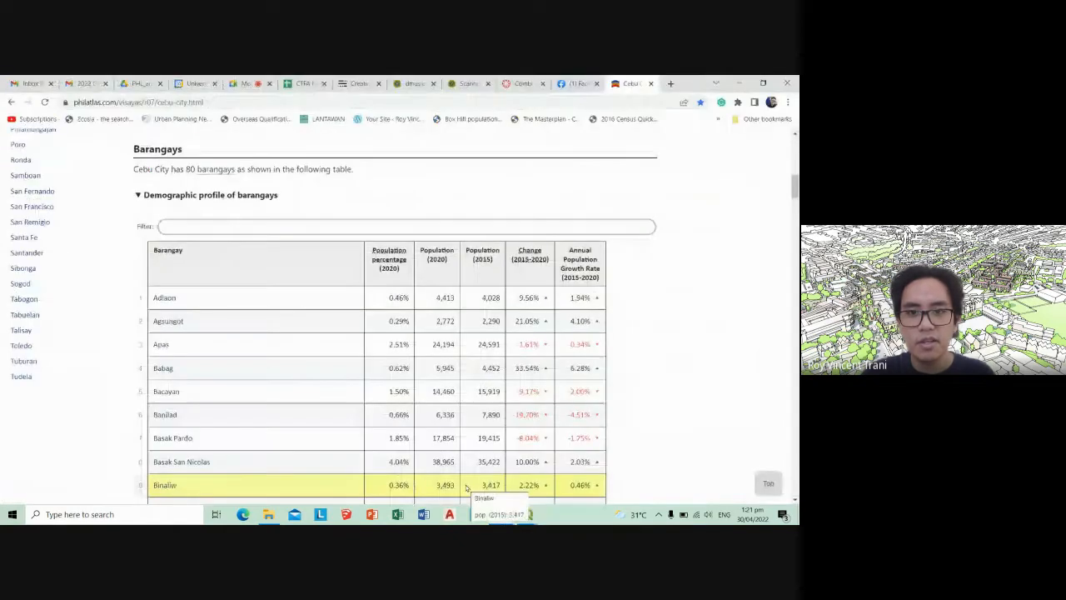
{"action": "left_click", "coordinate": [739, 83]}
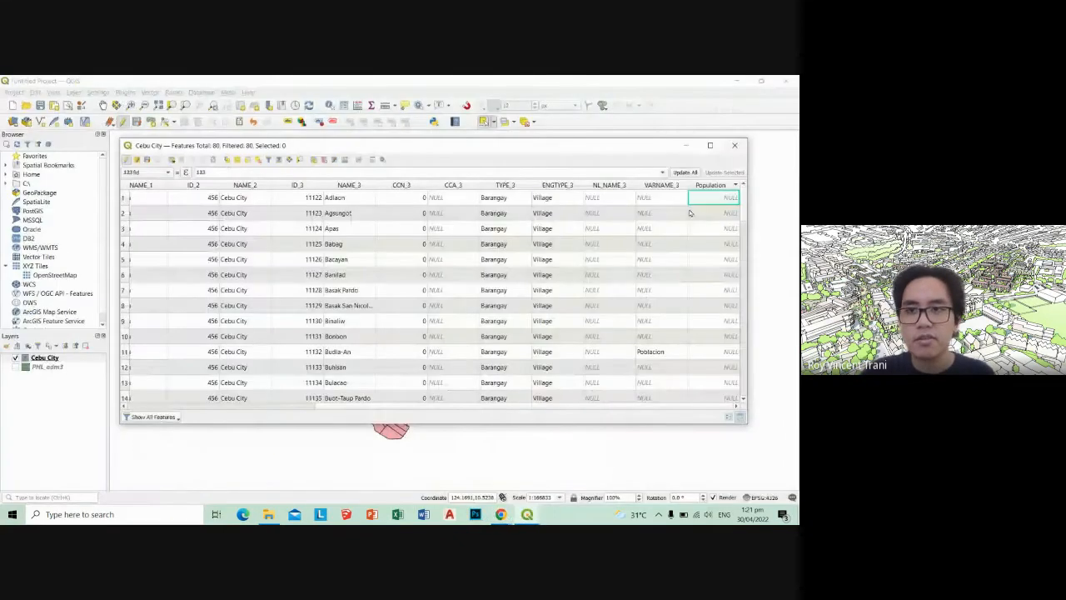
Delete the Population field from the Cebu City attribute table
{"action": "right_click", "coordinate": [711, 187]}
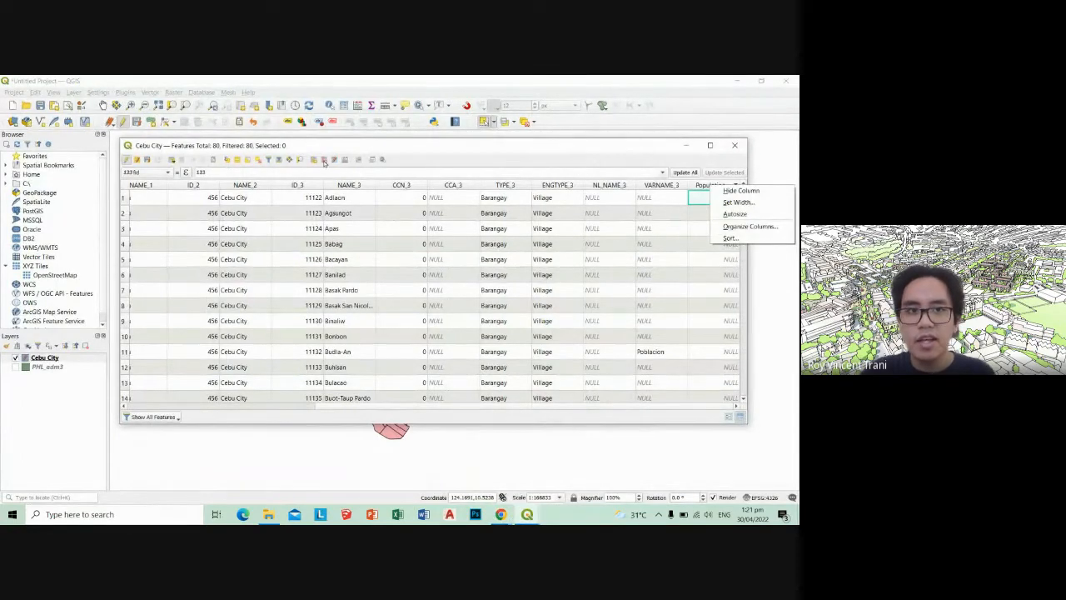
{"action": "left_click", "coordinate": [324, 160]}
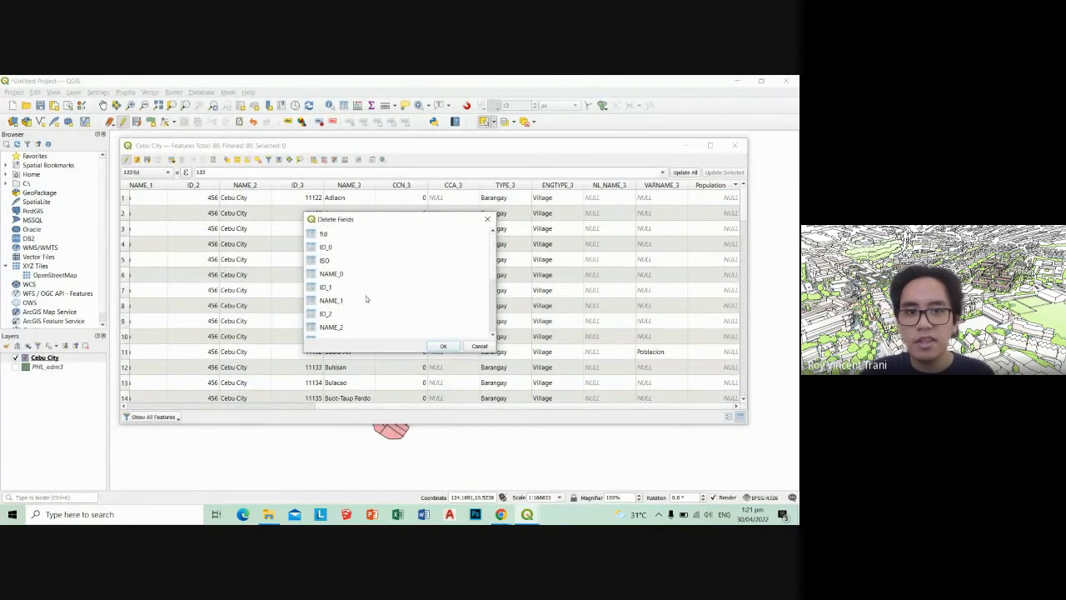
{"action": "scroll", "coordinate": [366, 299], "scroll_direction": "down", "scroll_amount": 3}
{"action": "left_click", "coordinate": [346, 328]}
{"action": "left_click", "coordinate": [440, 345]}
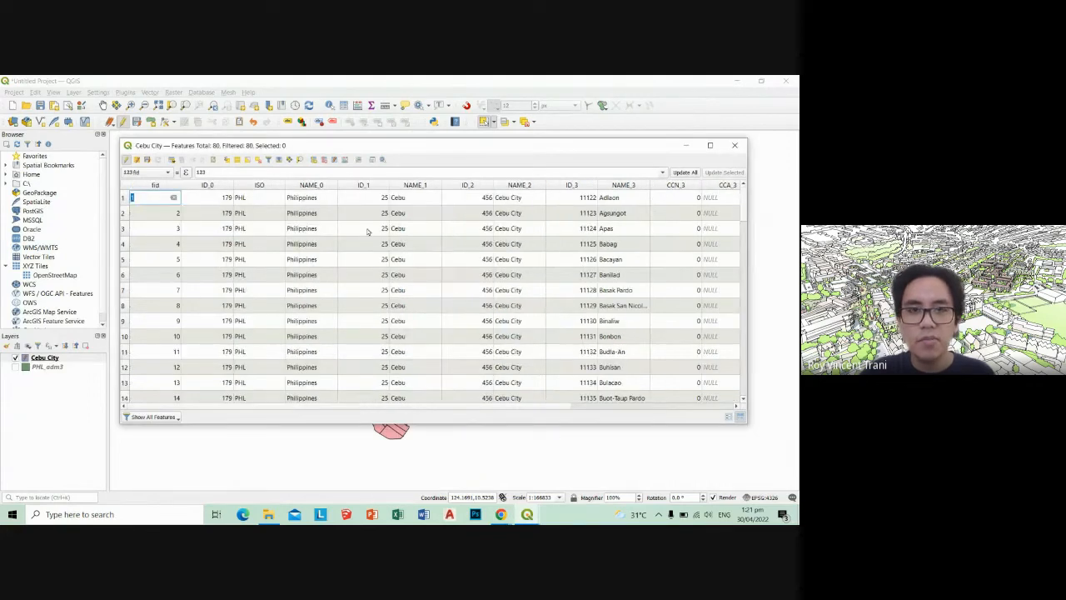
{"action": "left_click_drag", "start_coordinate": [558, 407], "coordinate": [741, 407]}
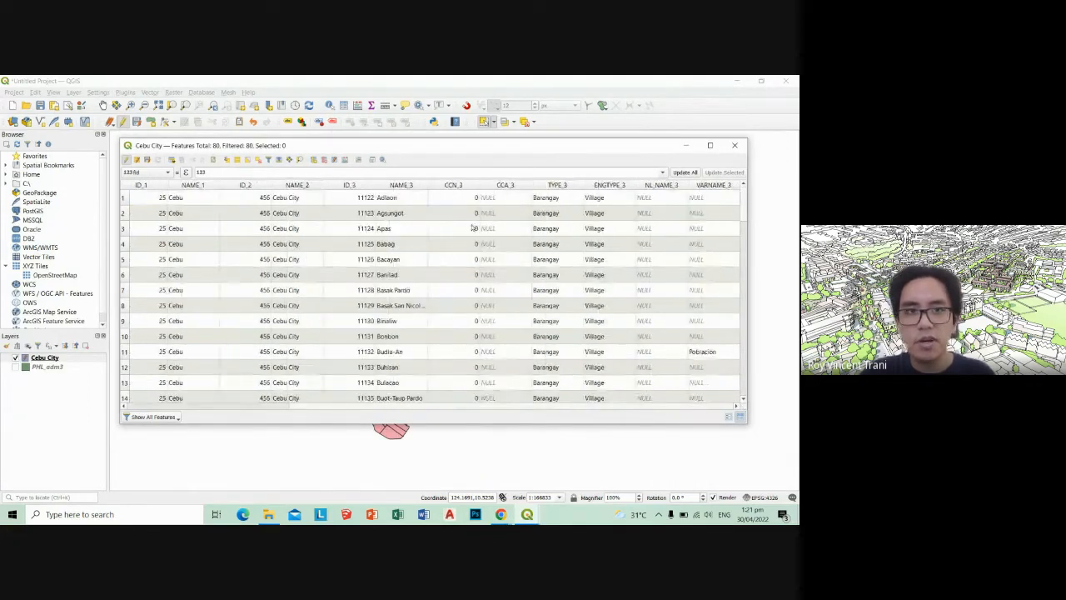
Add two whole-number fields named Population (2015) and Population (2020) to the Cebu City attribute table
{"action": "left_click", "coordinate": [313, 159]}
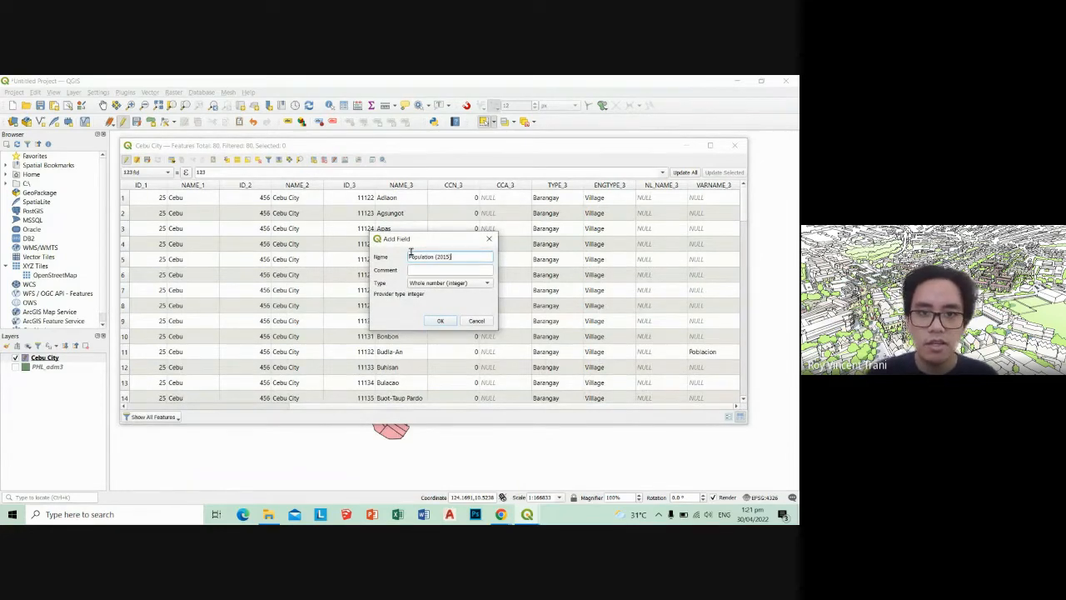
{"action": "left_click", "coordinate": [440, 320]}
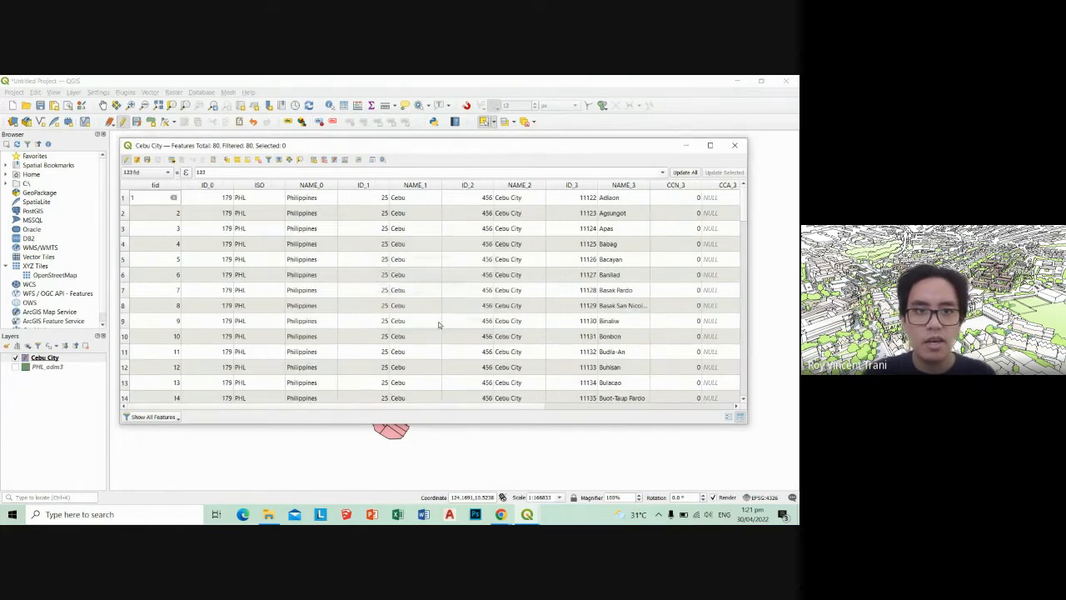
{"action": "left_click", "coordinate": [315, 160]}
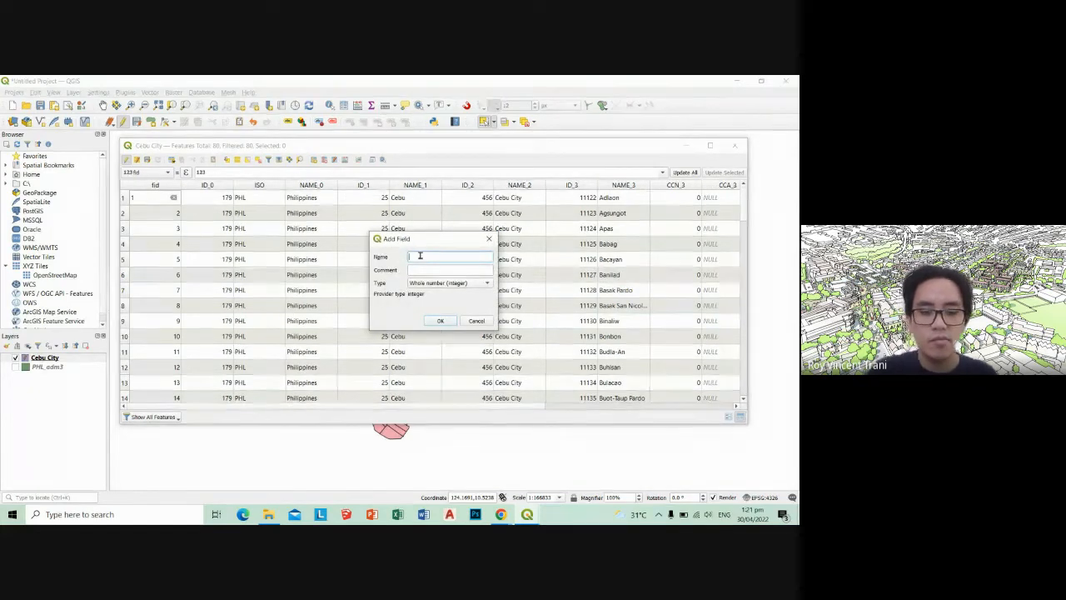
{"action": "type", "text": "Population (2020"}
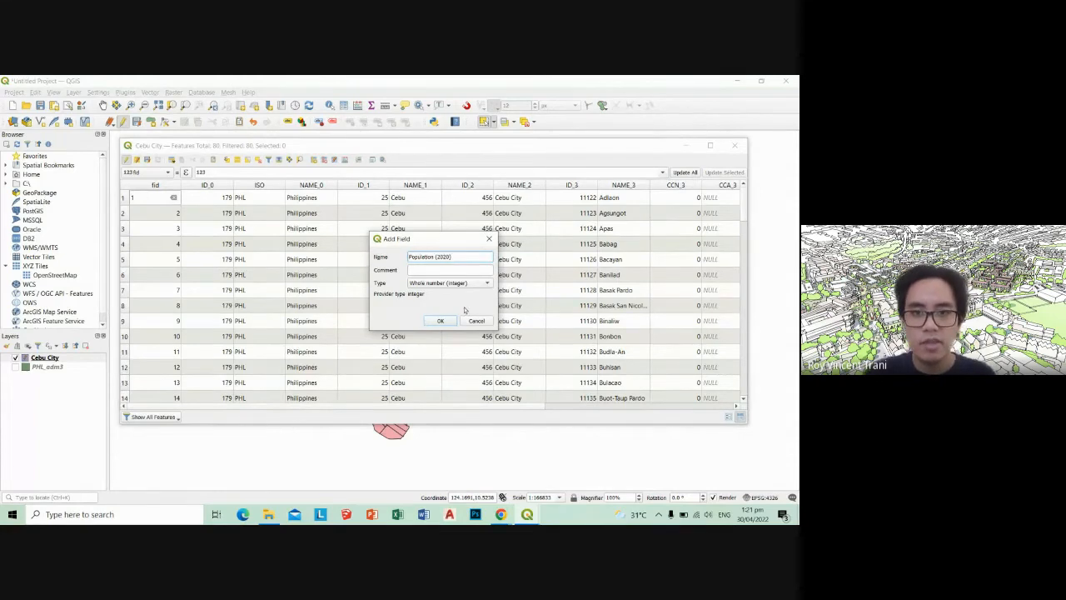
{"action": "left_click", "coordinate": [440, 321]}
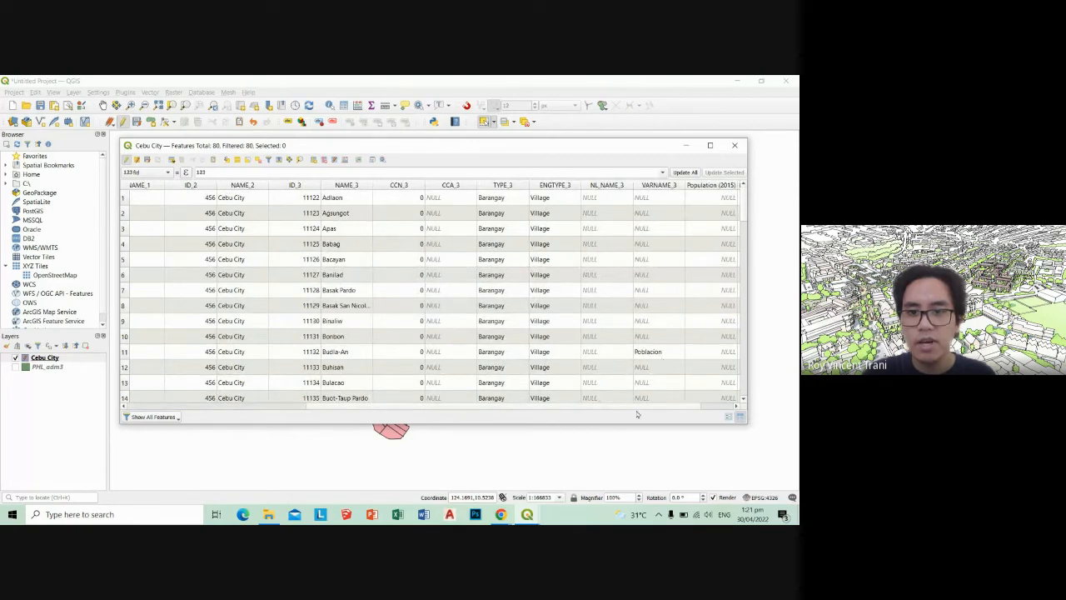
Minimize the main QGIS window and place the PhilAtlas page in a smaller Chrome window beside the Cebu City attribute table
{"action": "left_click_drag", "start_coordinate": [520, 408], "coordinate": [575, 407]}
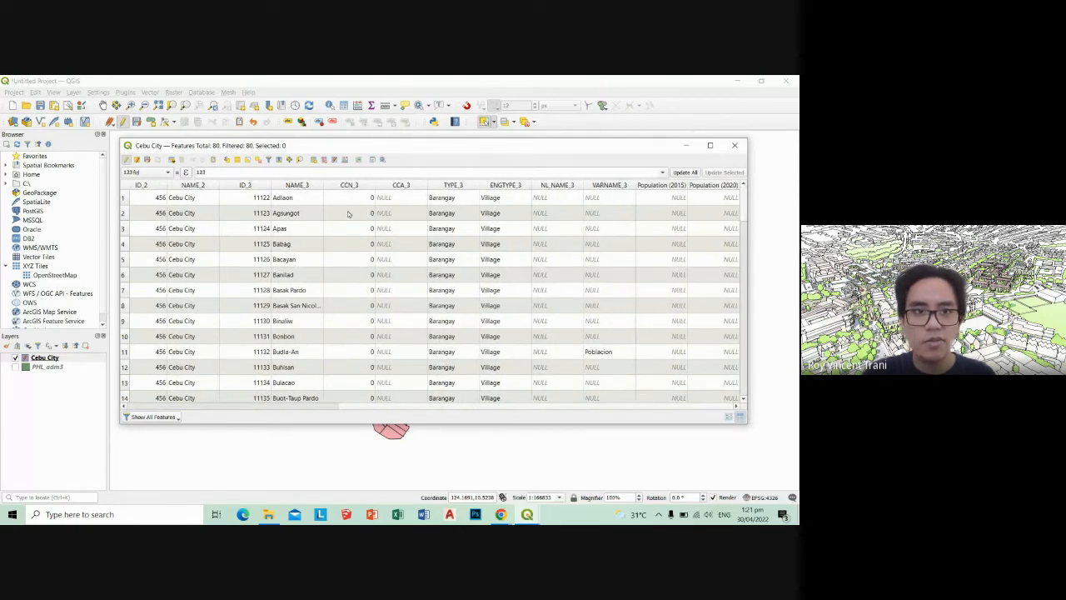
{"action": "left_click", "coordinate": [662, 198]}
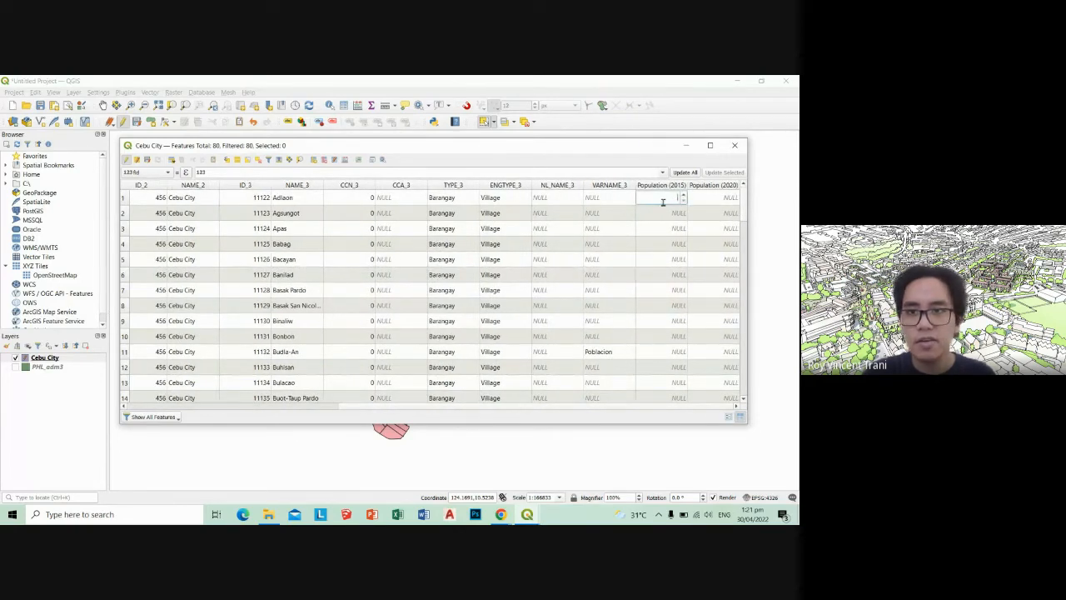
{"action": "left_click", "coordinate": [736, 80]}
{"action": "left_click_drag", "start_coordinate": [589, 146], "coordinate": [646, 125]}
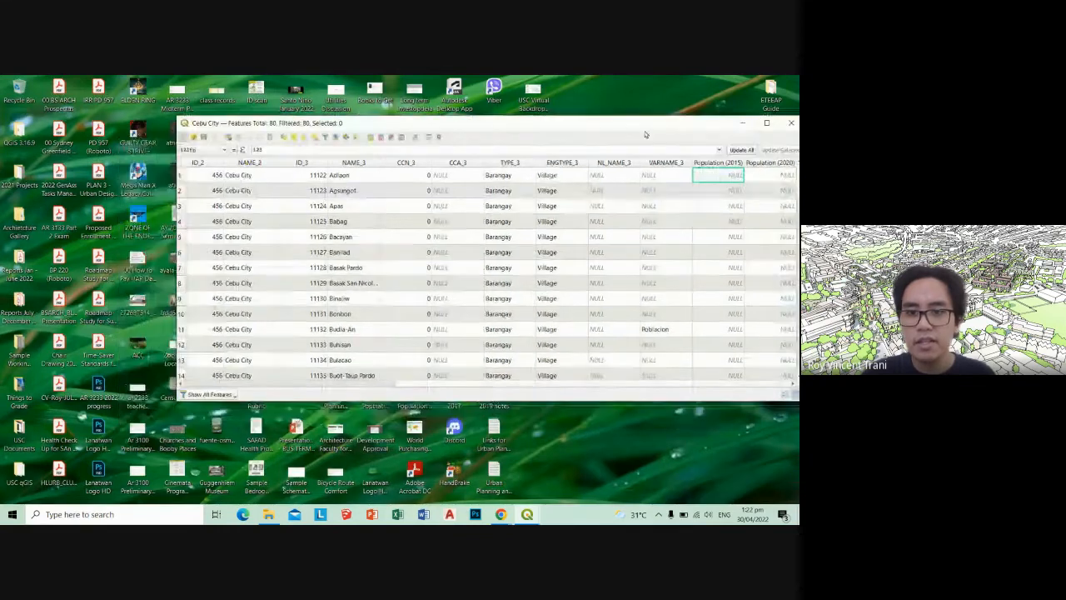
{"action": "left_click", "coordinate": [500, 514]}
{"action": "left_click", "coordinate": [454, 464]}
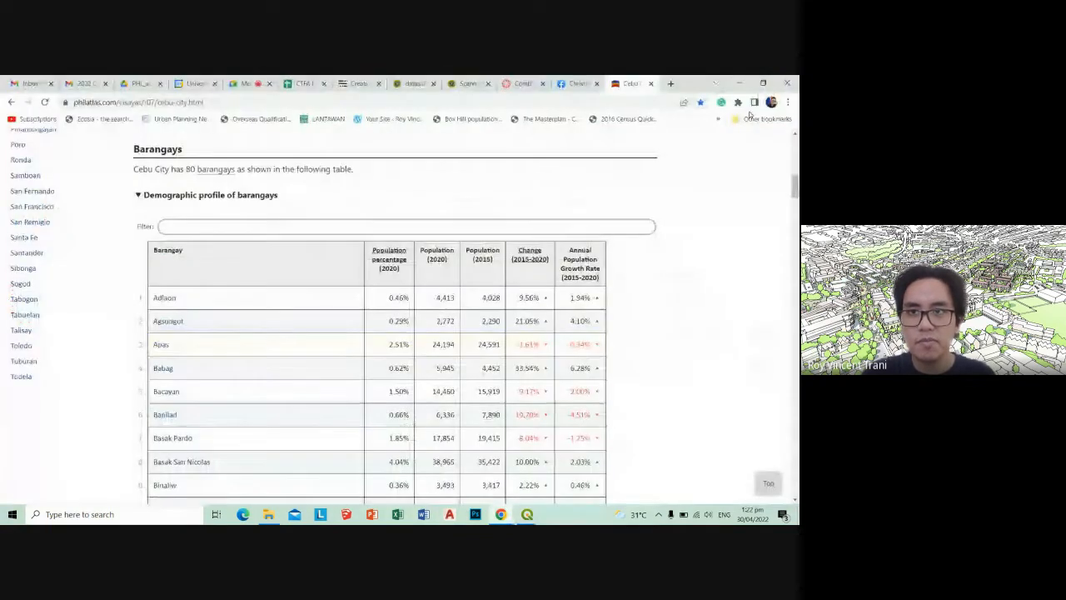
{"action": "left_click", "coordinate": [764, 82]}
{"action": "left_click_drag", "start_coordinate": [661, 103], "coordinate": [377, 106]}
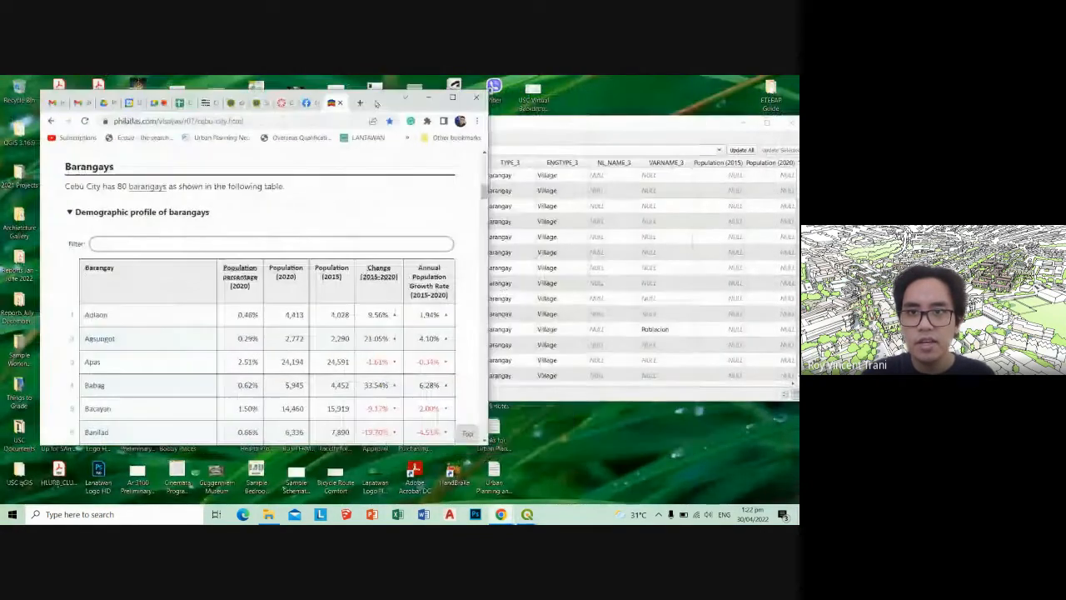
Narrow the attribute table window and position it beside the PhilAtlas table so both population columns of each remain in view
{"action": "left_click_drag", "start_coordinate": [621, 126], "coordinate": [568, 147]}
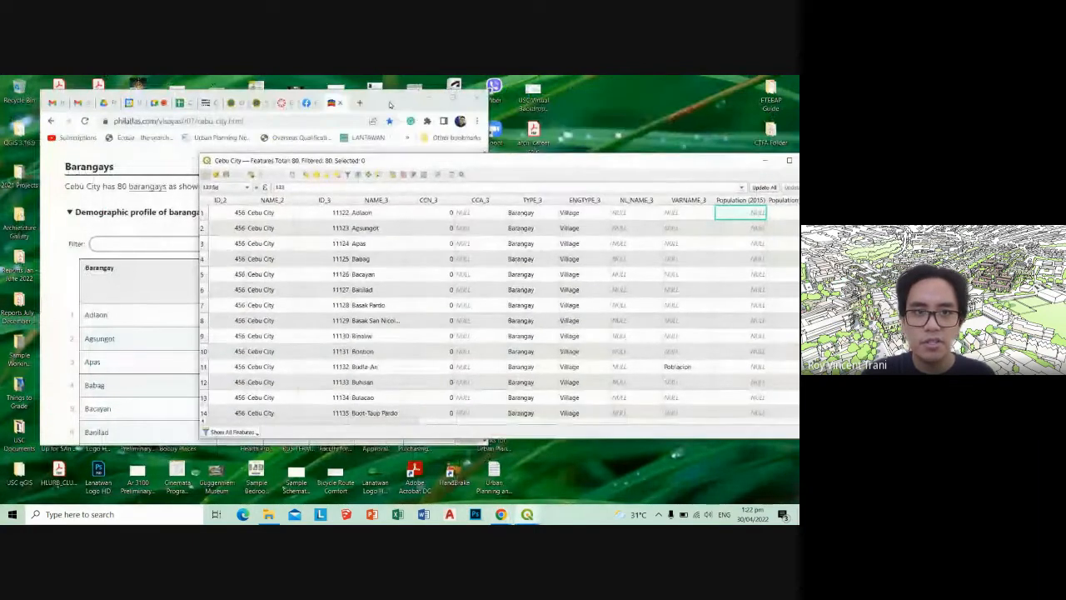
{"action": "left_click_drag", "start_coordinate": [389, 105], "coordinate": [339, 96]}
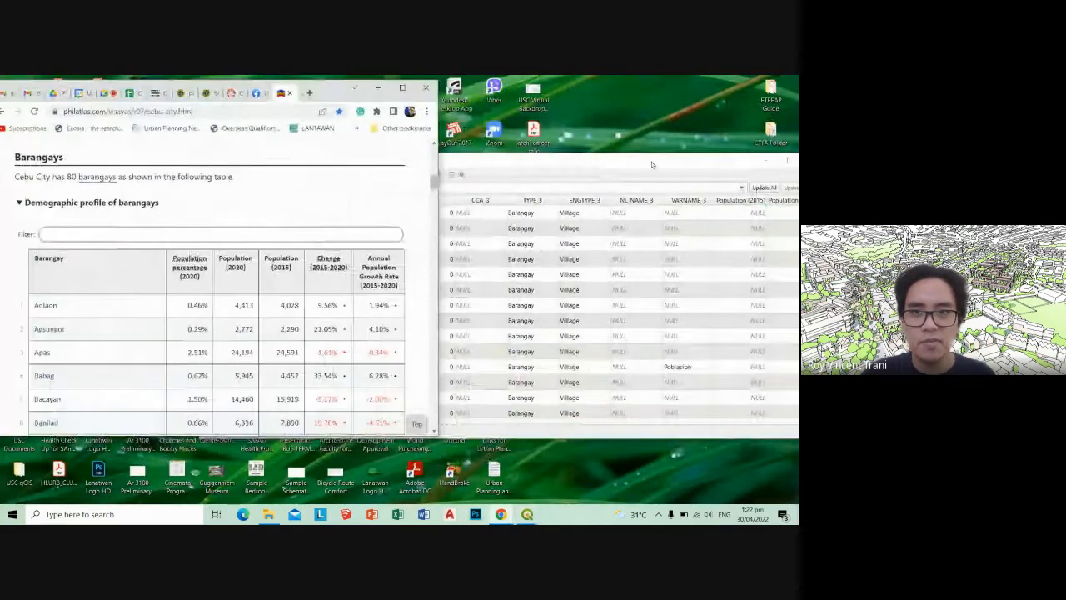
{"action": "left_click_drag", "start_coordinate": [653, 164], "coordinate": [547, 124]}
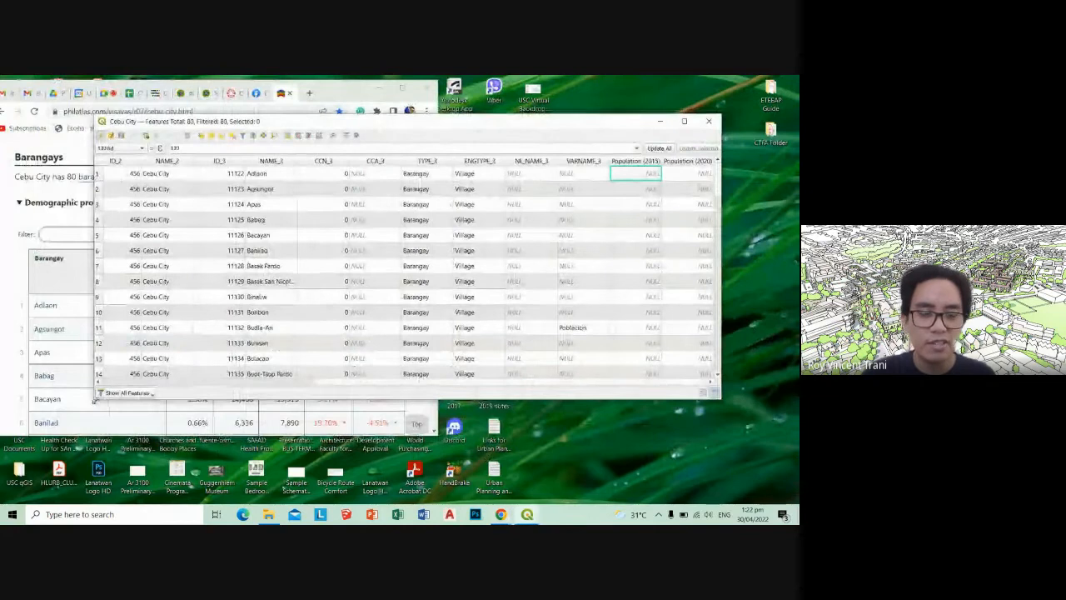
{"action": "left_click_drag", "start_coordinate": [103, 399], "coordinate": [252, 442]}
{"action": "left_click_drag", "start_coordinate": [536, 431], "coordinate": [628, 428]}
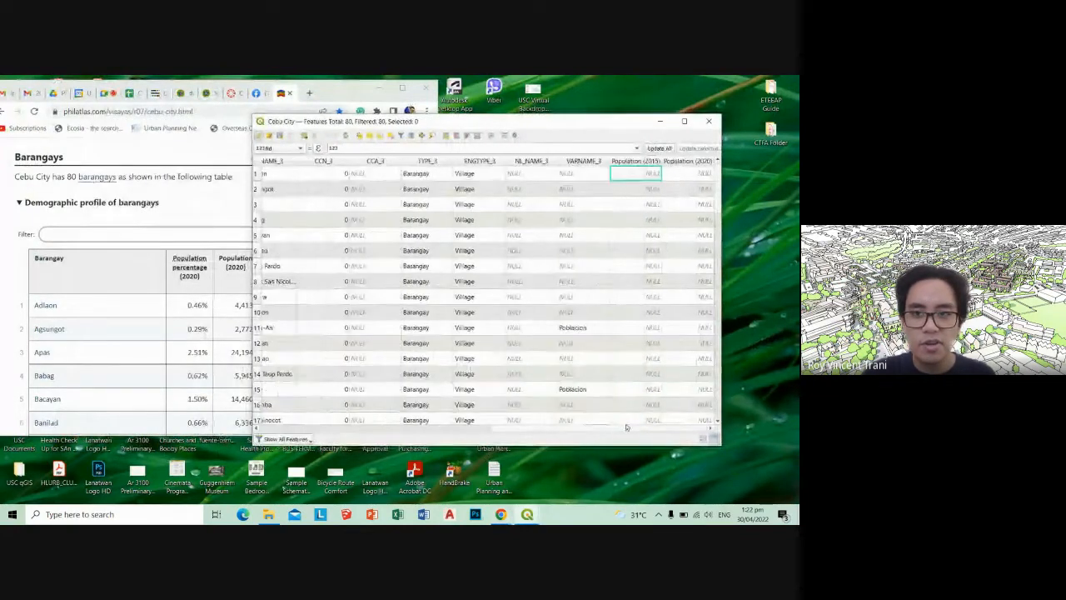
{"action": "left_click_drag", "start_coordinate": [514, 123], "coordinate": [581, 128]}
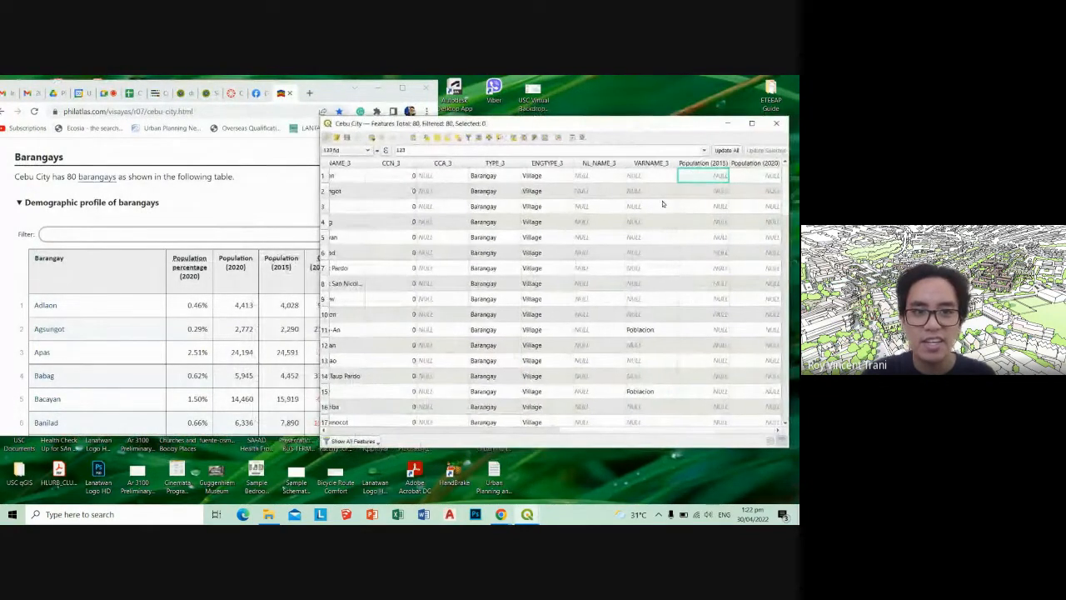
Set Adlaon's Population (2015) to 4028 in the attribute table
{"action": "double_click", "coordinate": [702, 176]}
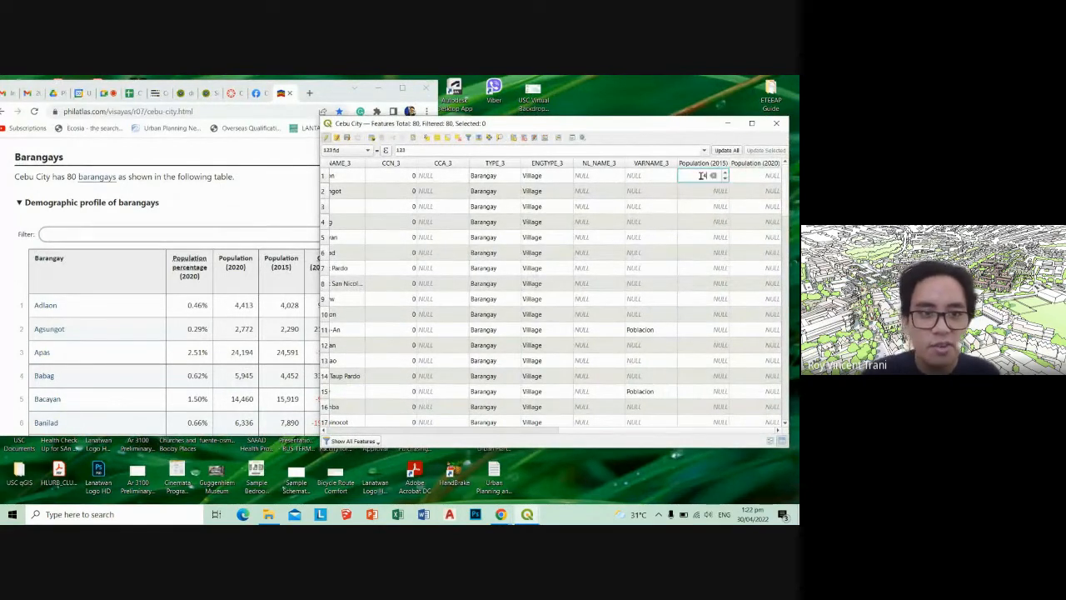
{"action": "type", "text": "4028"}
{"action": "key", "text": "Return"}
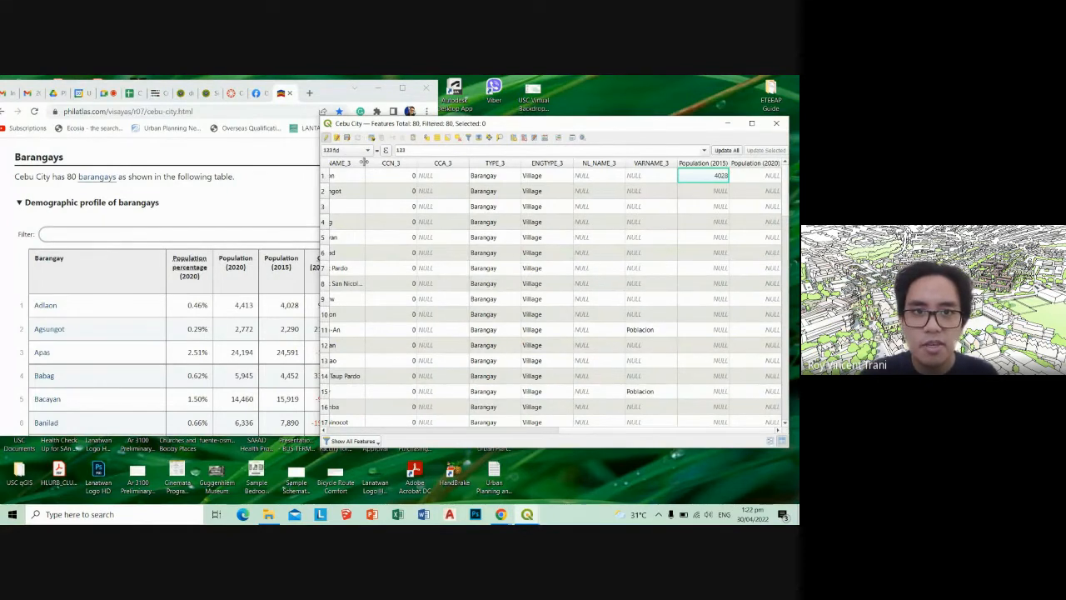
Widen the NAME_3 column and narrow the CCN_3, CCA_3, TYPE_3, NL_NAME_3 and VARNAME_3 columns to fit barangay names beside the population fields
{"action": "left_click_drag", "start_coordinate": [365, 162], "coordinate": [437, 164]}
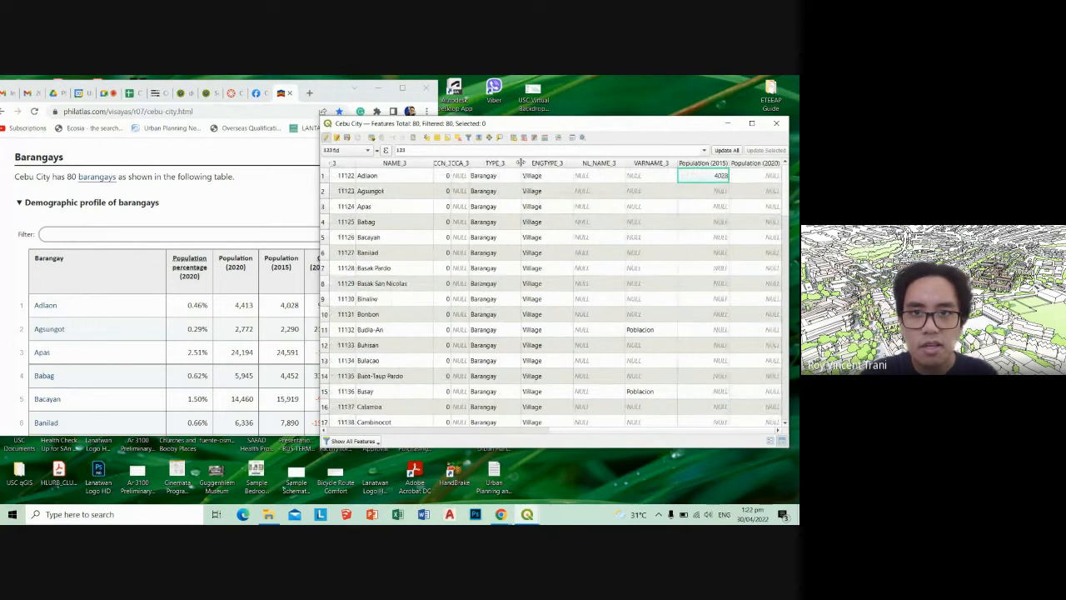
{"action": "left_click_drag", "start_coordinate": [521, 164], "coordinate": [497, 164]}
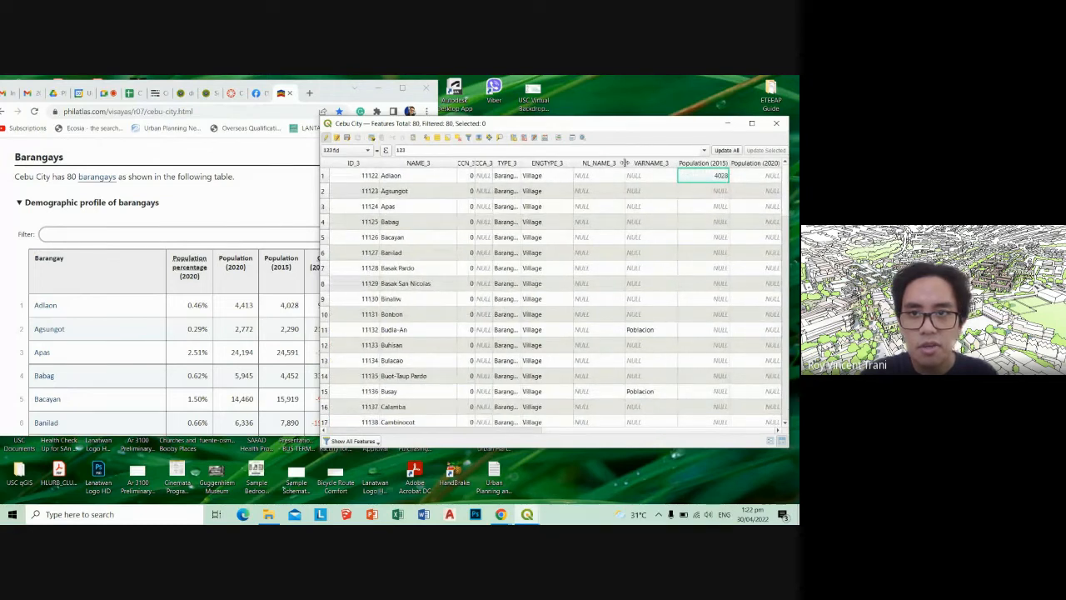
{"action": "left_click_drag", "start_coordinate": [627, 165], "coordinate": [596, 164]}
{"action": "left_click_drag", "start_coordinate": [676, 164], "coordinate": [657, 167]}
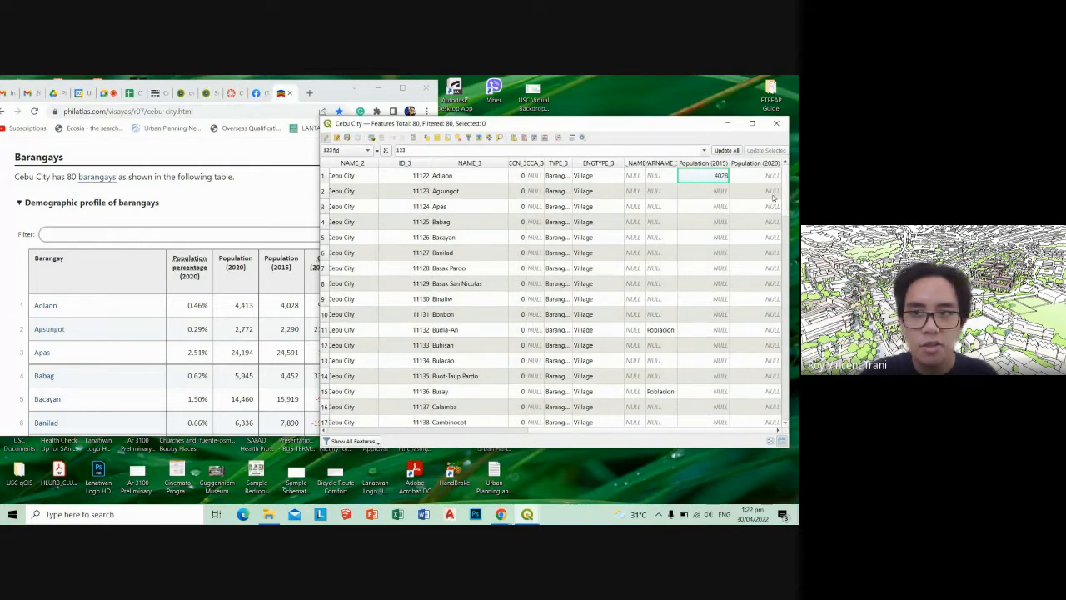
Set Adlaon's Population (2020) to 4413
{"action": "double_click", "coordinate": [754, 176]}
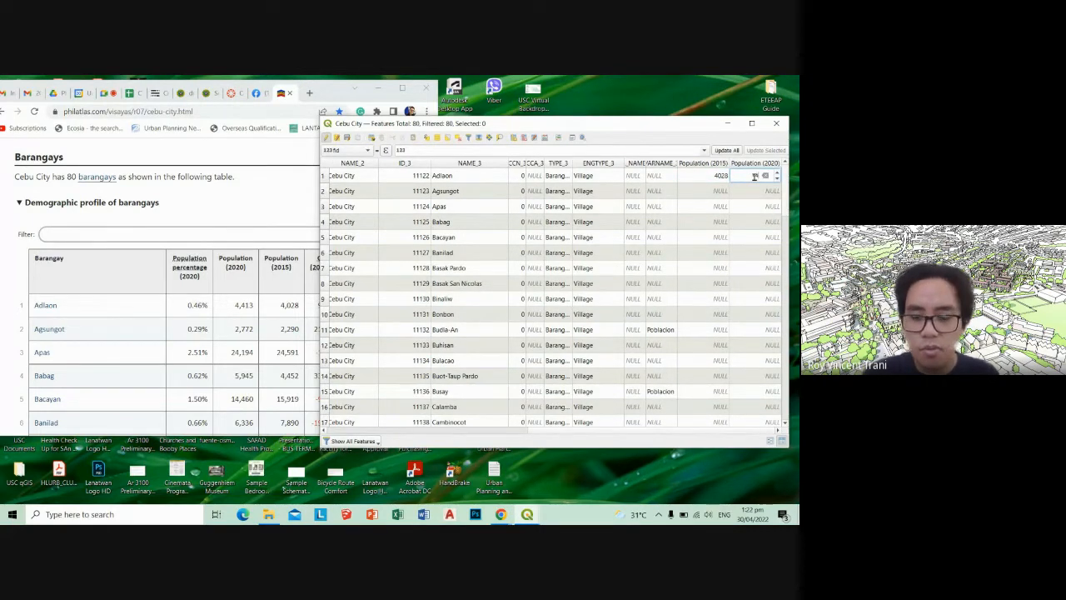
{"action": "type", "text": "4413"}
{"action": "key", "text": "Return"}
Enter 2772 as Agsungot's Population (2020) and overwrite it with 24194
{"action": "double_click", "coordinate": [711, 190]}
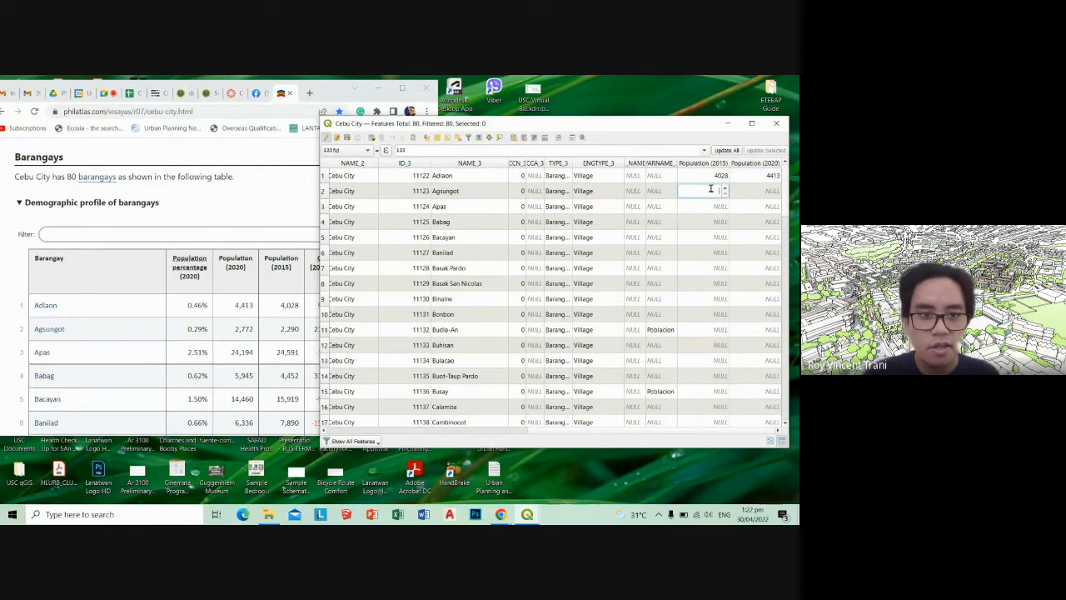
{"action": "double_click", "coordinate": [761, 189]}
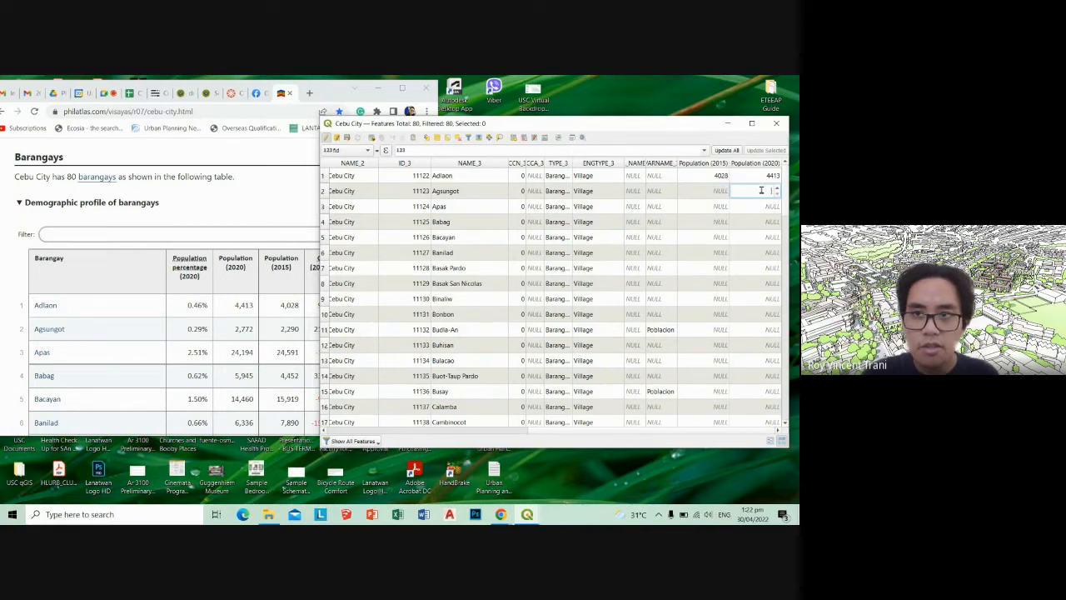
{"action": "type", "text": "2772"}
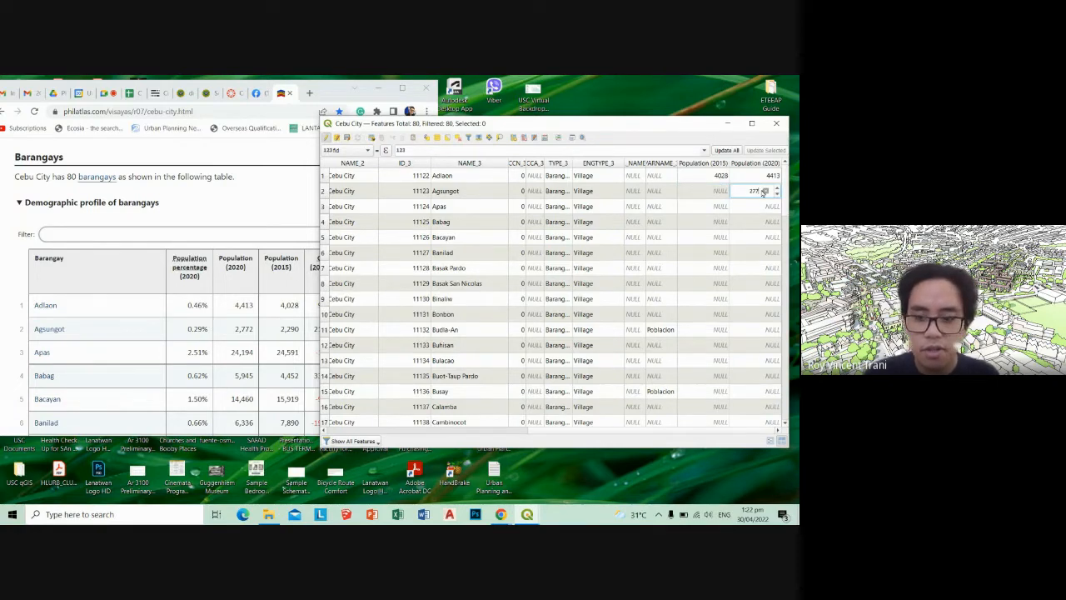
{"action": "key", "text": "Return"}
{"action": "type", "text": "24194"}
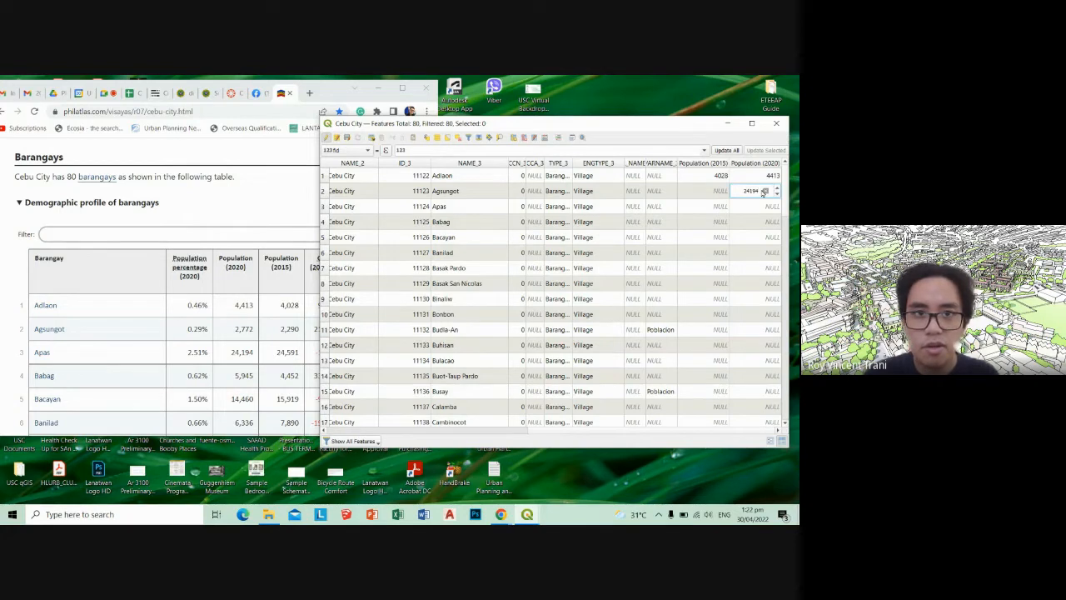
{"action": "key", "text": "Return"}
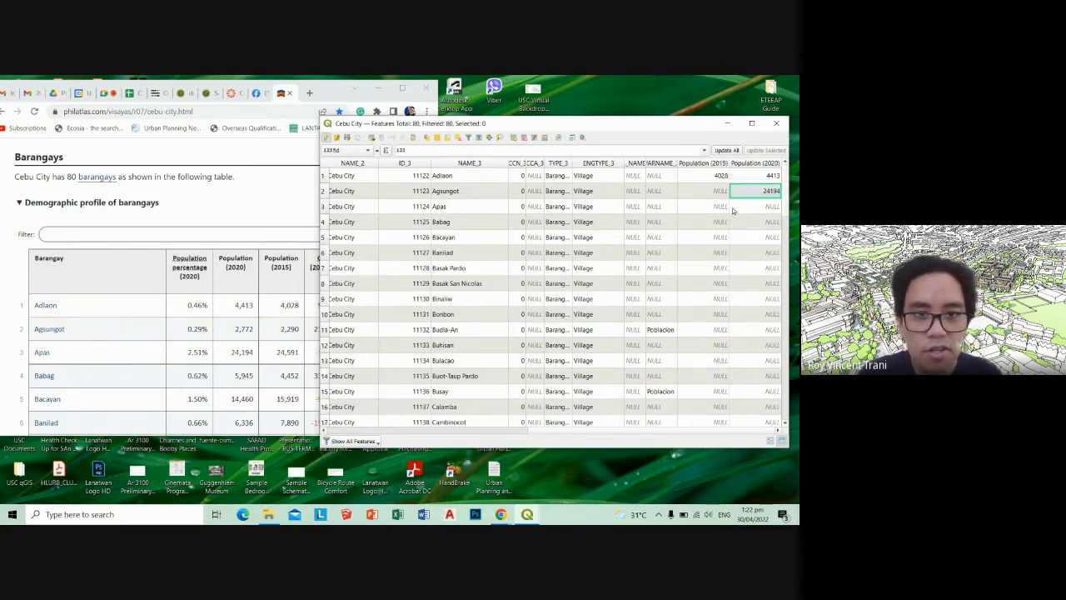
Set Population (2020) to 2290 for Agsungot, 24591 for Apas and 5945 for Babag
{"action": "double_click", "coordinate": [754, 192]}
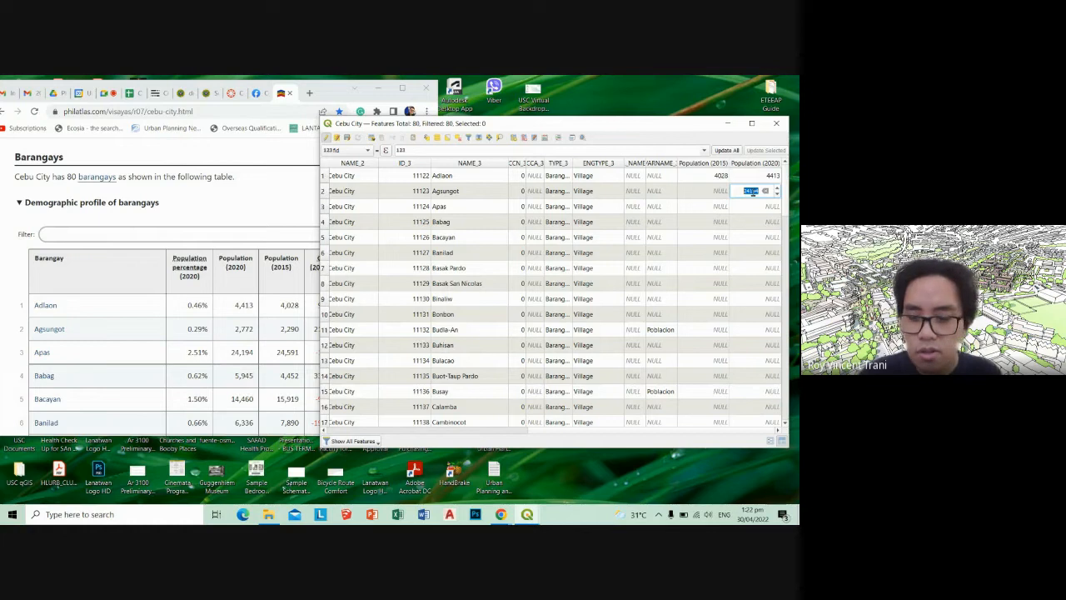
{"action": "type", "text": "2290"}
{"action": "key", "text": "Return"}
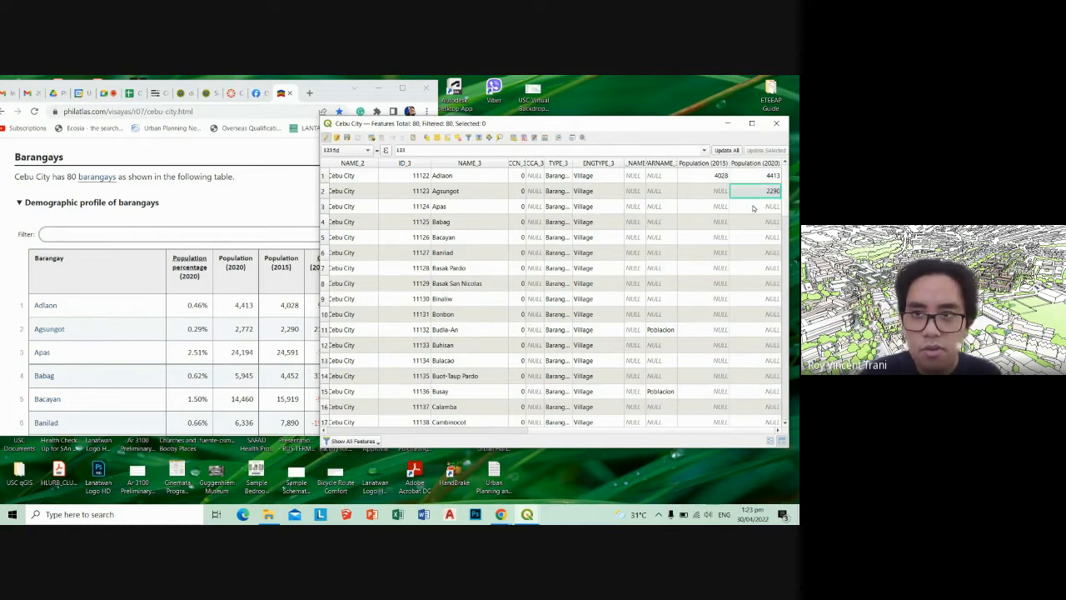
{"action": "double_click", "coordinate": [754, 206]}
{"action": "type", "text": "24591"}
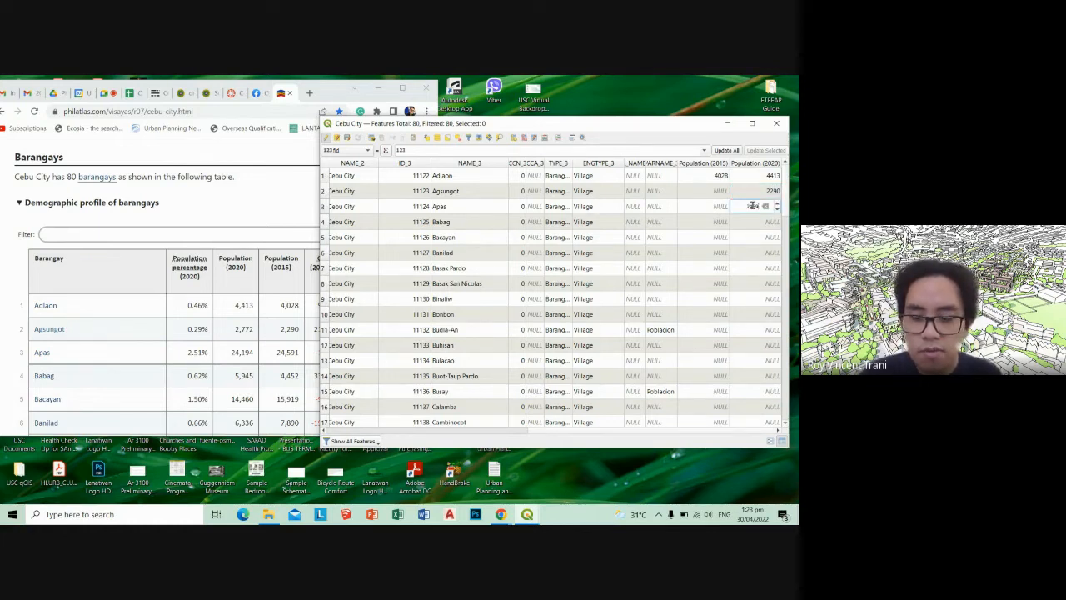
{"action": "double_click", "coordinate": [755, 220]}
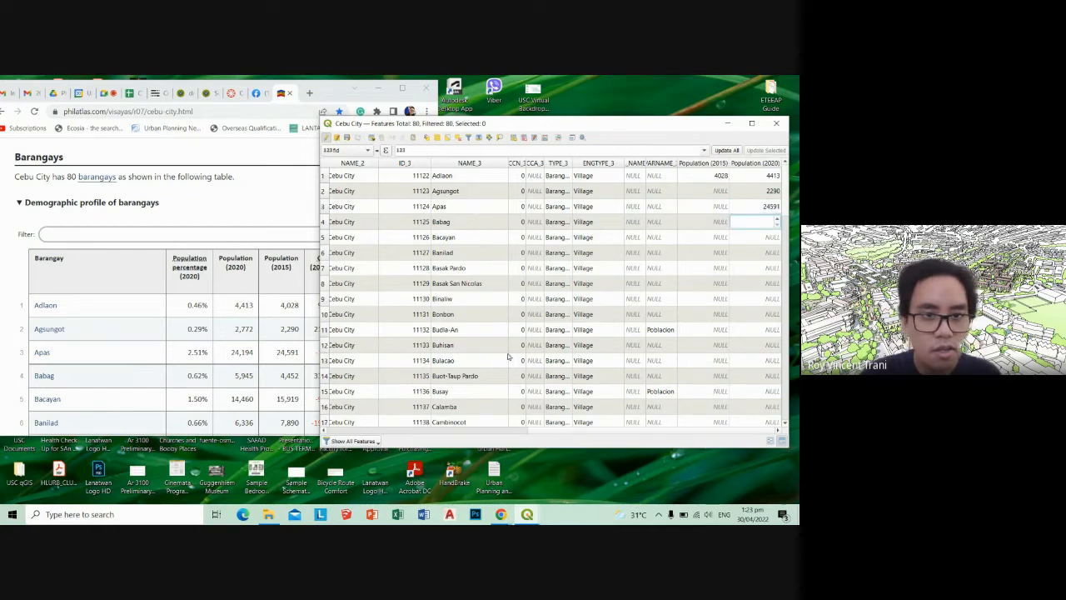
{"action": "type", "text": "5945"}
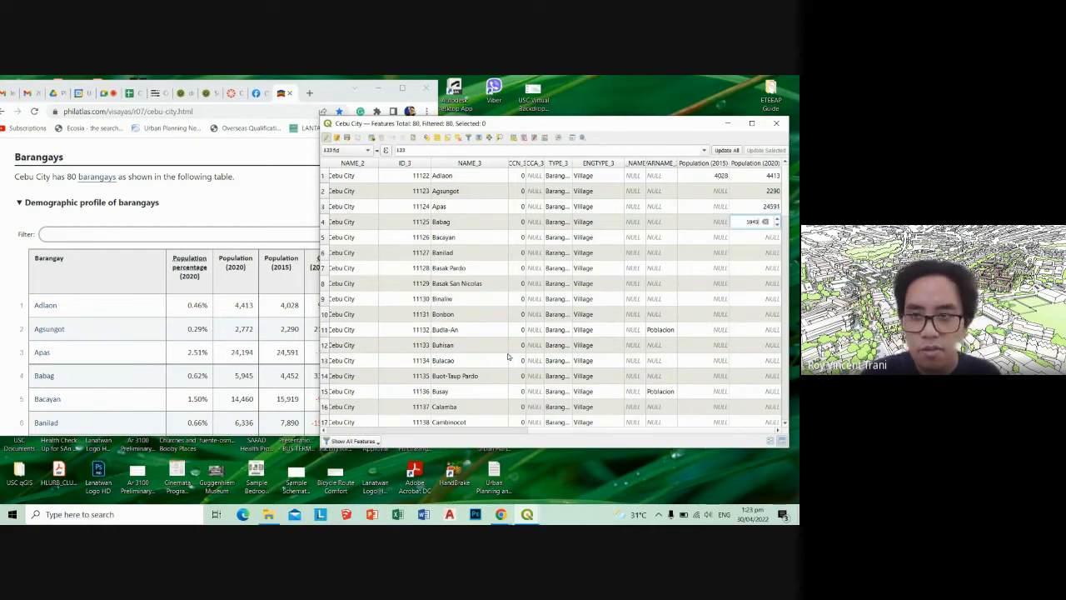
{"action": "key", "text": "Return"}
Enter 14460 as Bacayan's Population (2020) and overwrite it with 6336
{"action": "double_click", "coordinate": [751, 238]}
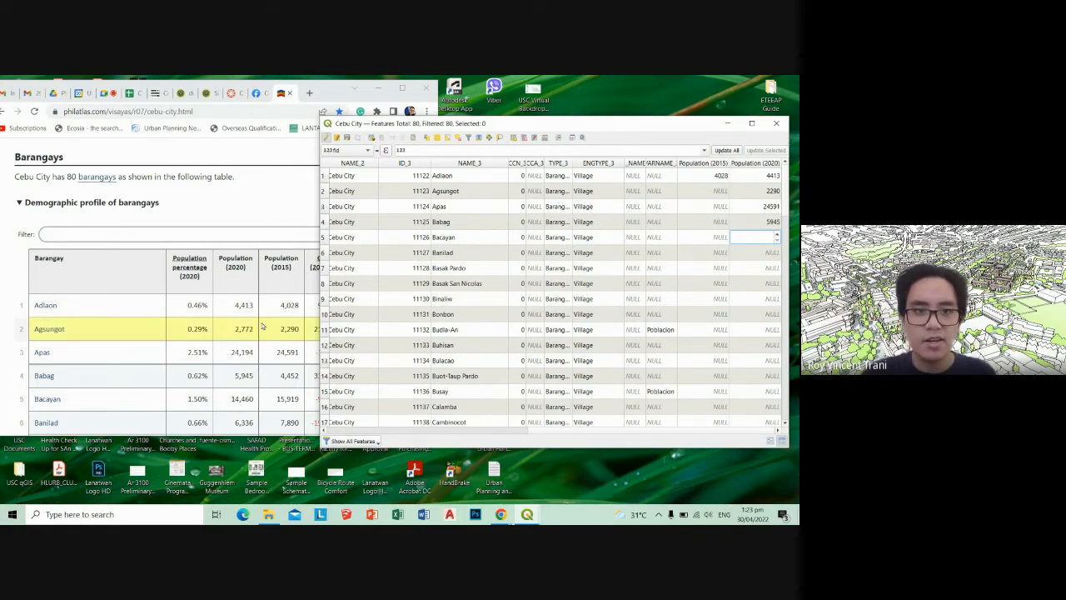
{"action": "scroll", "coordinate": [261, 325], "scroll_direction": "down", "scroll_amount": 2}
{"action": "scroll", "coordinate": [262, 325], "scroll_direction": "down", "scroll_amount": 1}
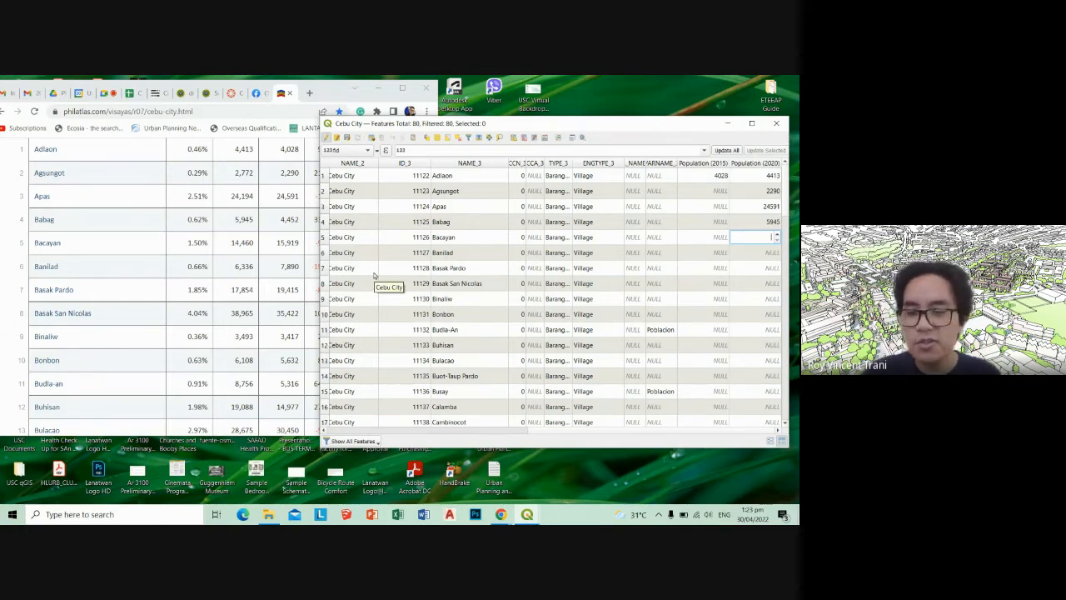
{"action": "type", "text": "14460"}
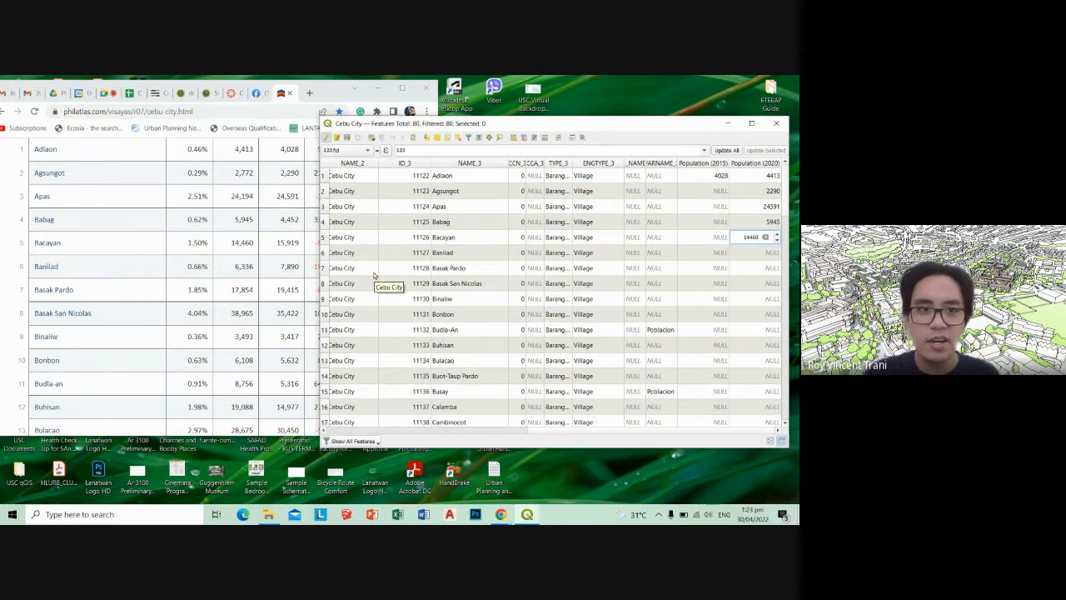
{"action": "key", "text": "Return"}
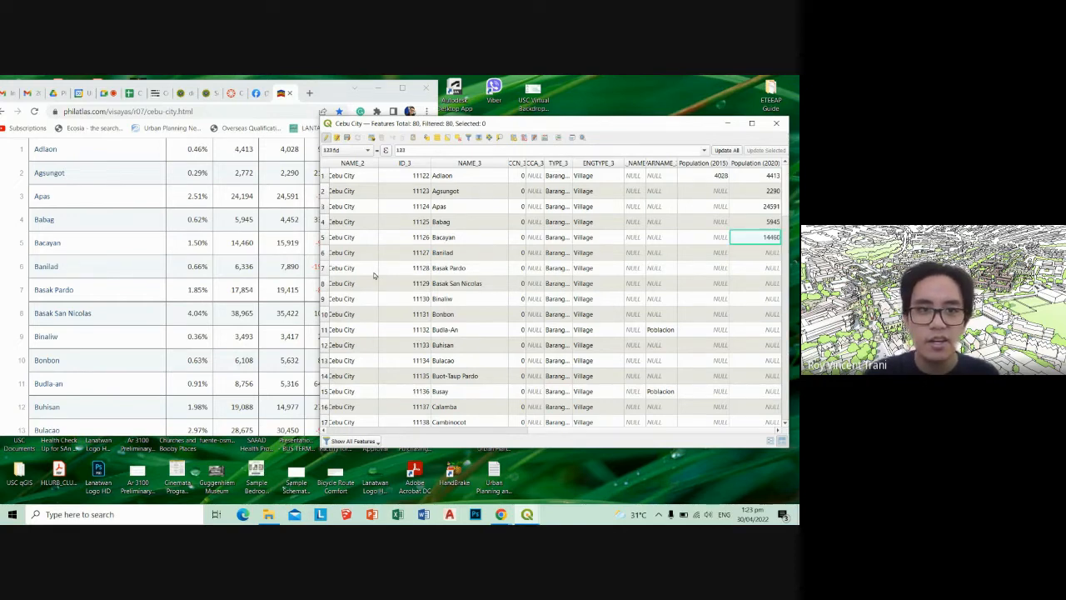
{"action": "type", "text": "6336"}
{"action": "key", "text": "Return"}
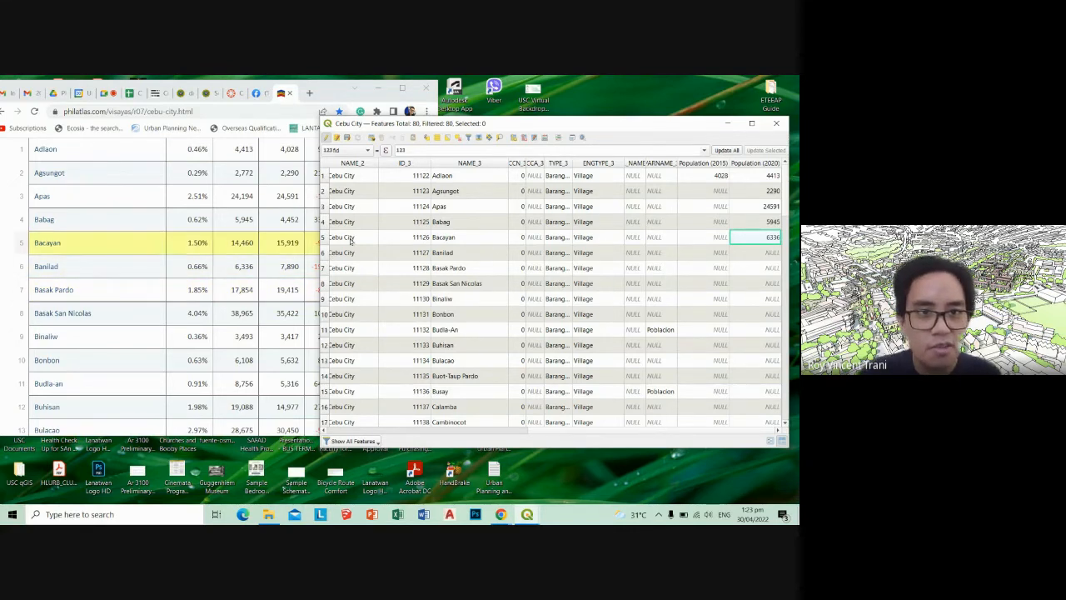
Set Population (2020) to 14460 for Bacayan and 6336 for Banilad
{"action": "double_click", "coordinate": [753, 237]}
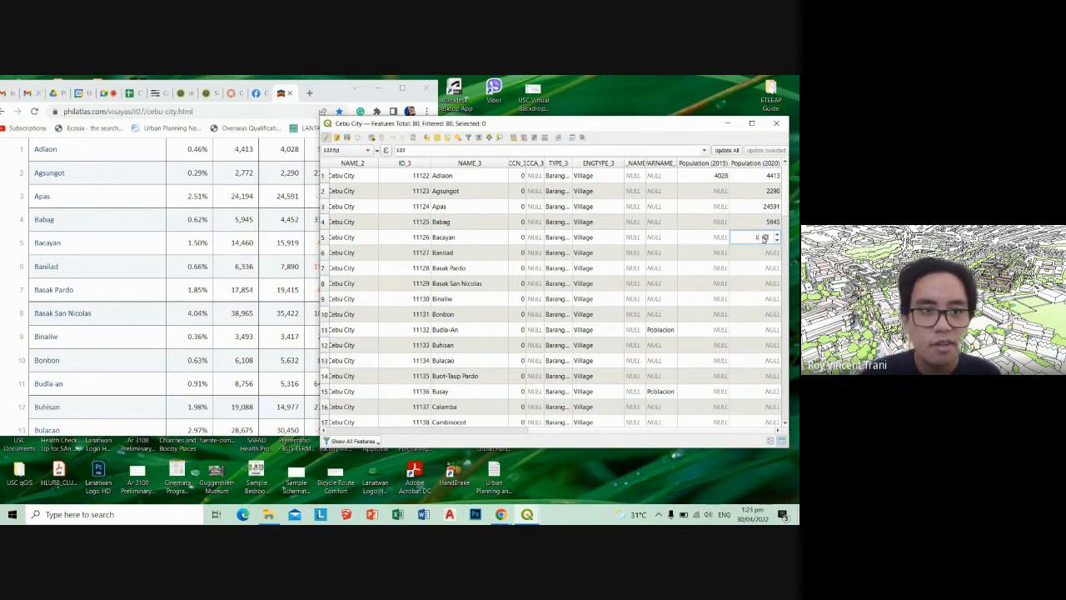
{"action": "type", "text": "14460"}
{"action": "key", "text": "Return"}
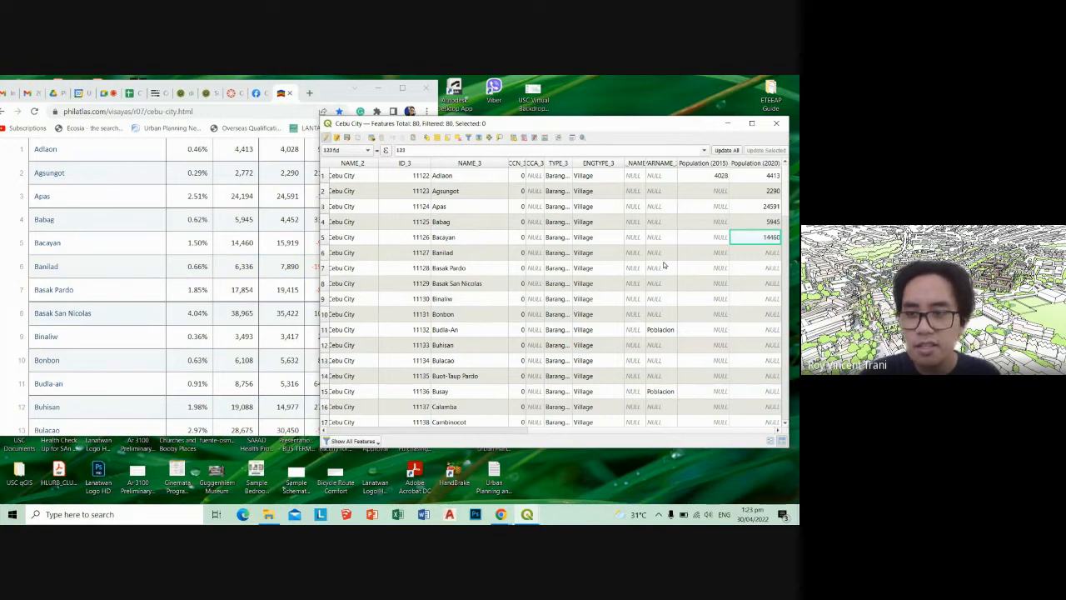
{"action": "double_click", "coordinate": [748, 252]}
{"action": "type", "text": "6"}
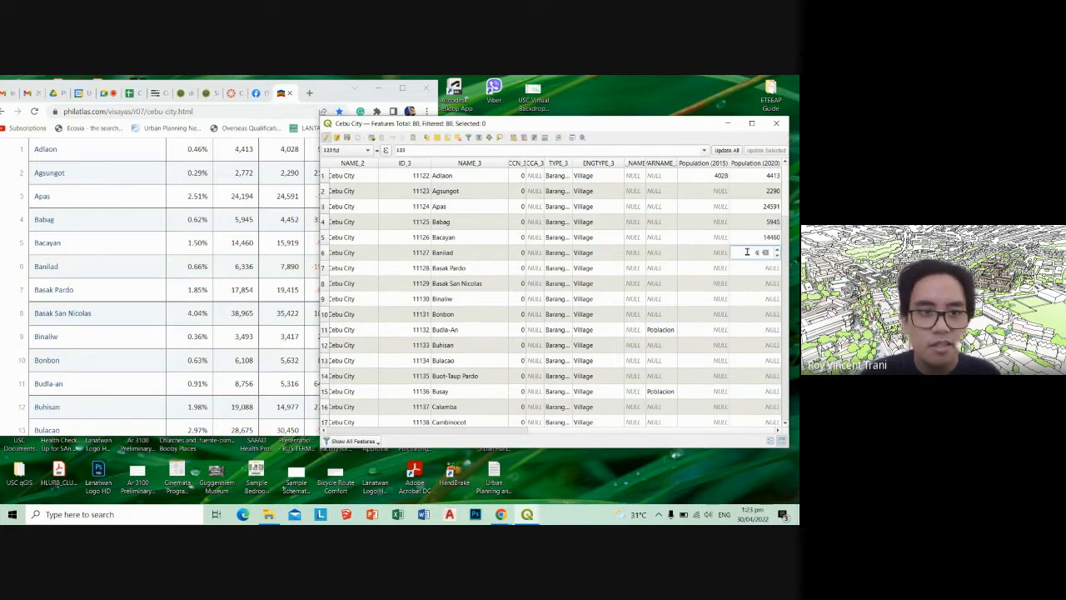
{"action": "type", "text": "336"}
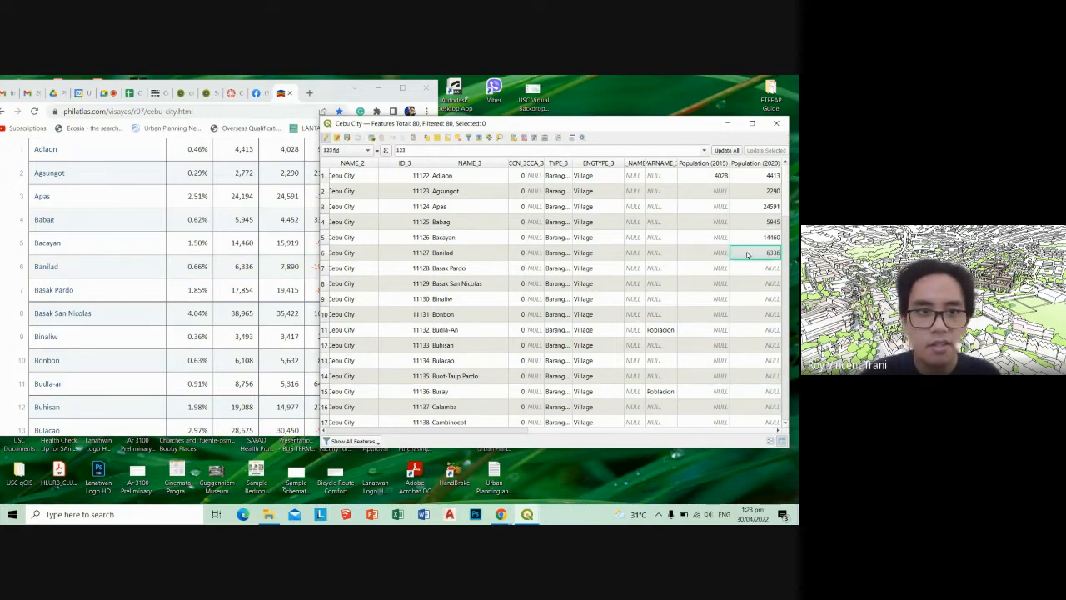
Enter 7890 as Basak Pardo's Population (2020)
{"action": "double_click", "coordinate": [759, 267]}
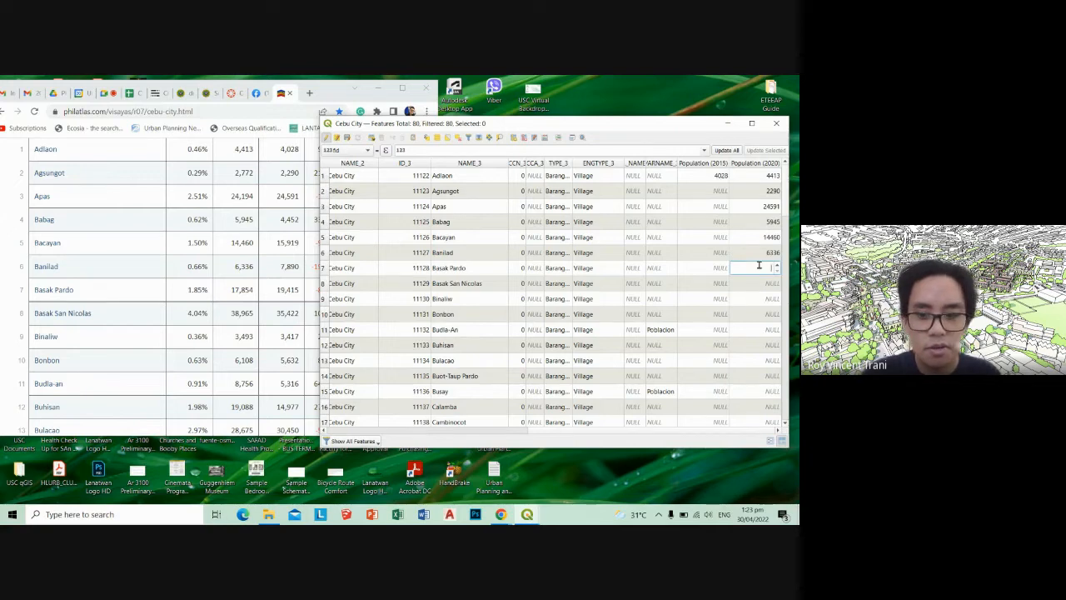
{"action": "type", "text": "17854"}
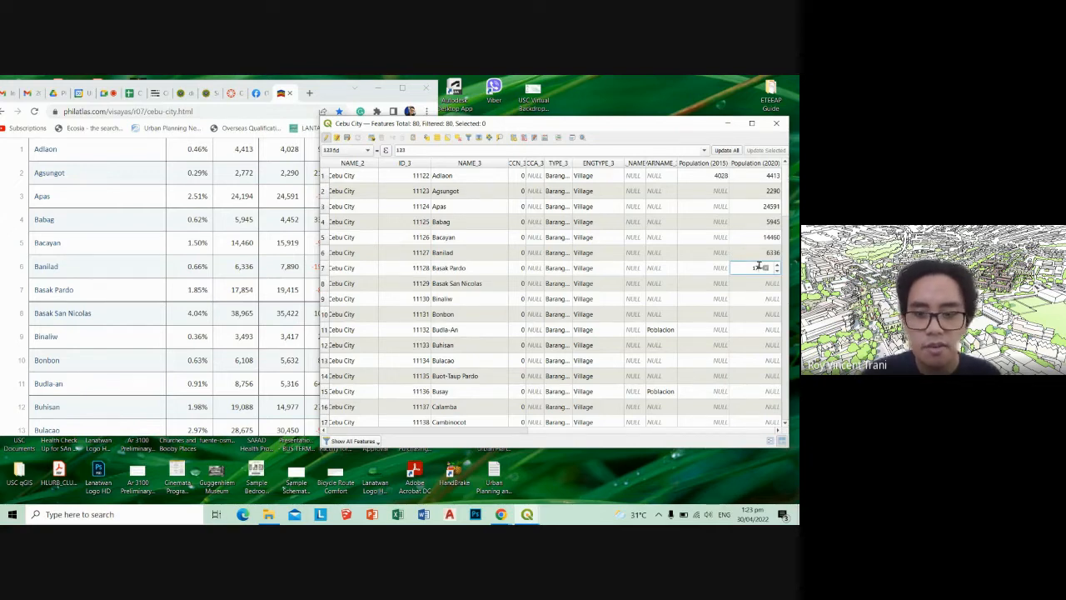
{"action": "key", "text": "BackSpace"}
{"action": "key", "text": "BackSpace"}
{"action": "type", "text": "7890"}
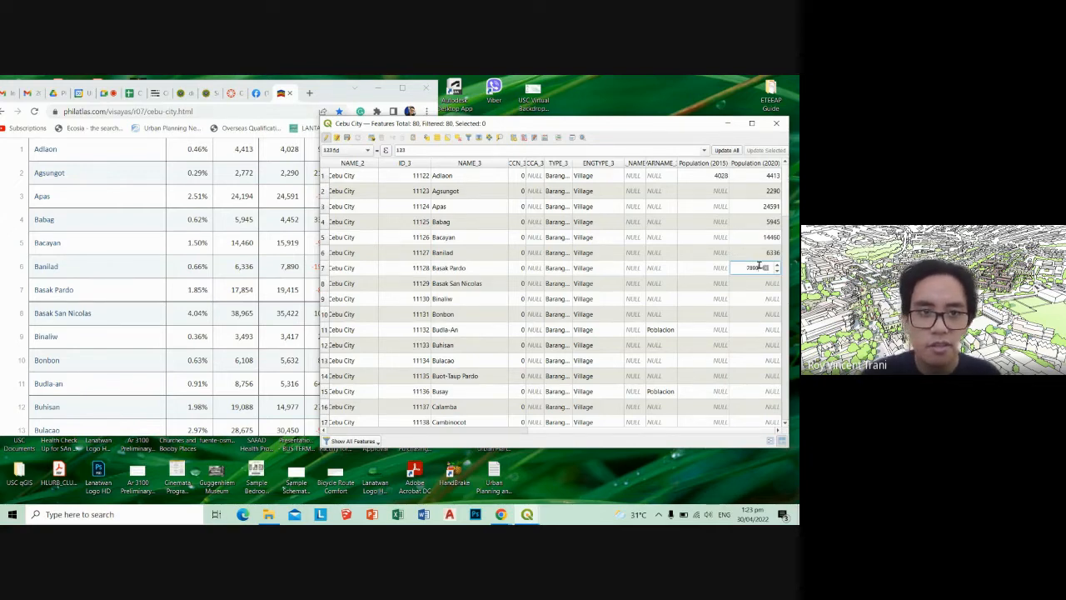
{"action": "key", "text": "Return"}
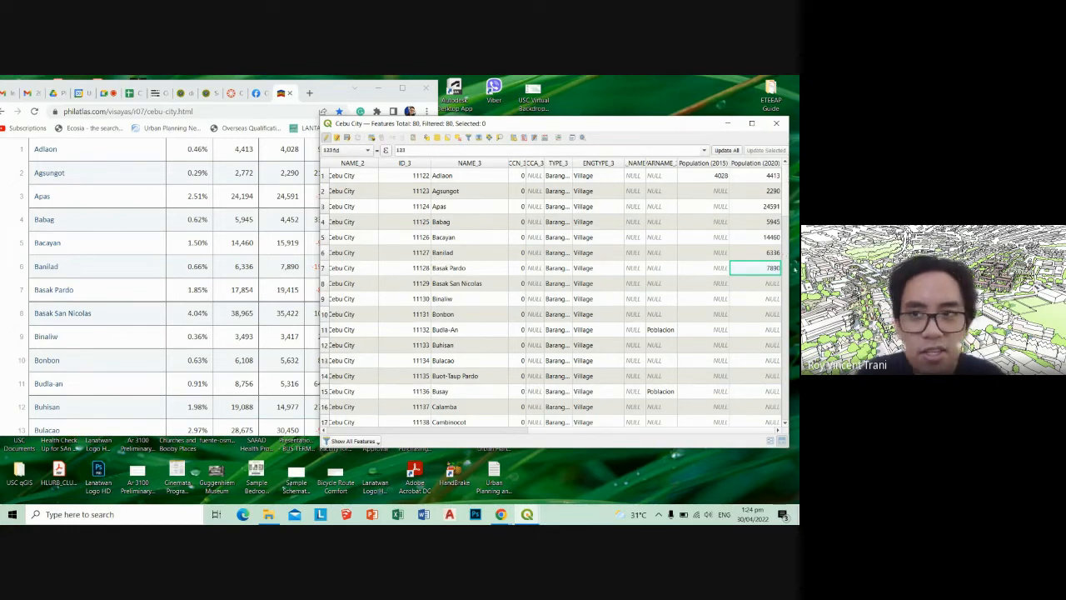
Set Population (2020) to 17854 for Basak Pardo and 38965 for Basak San Nicolas
{"action": "double_click", "coordinate": [768, 269]}
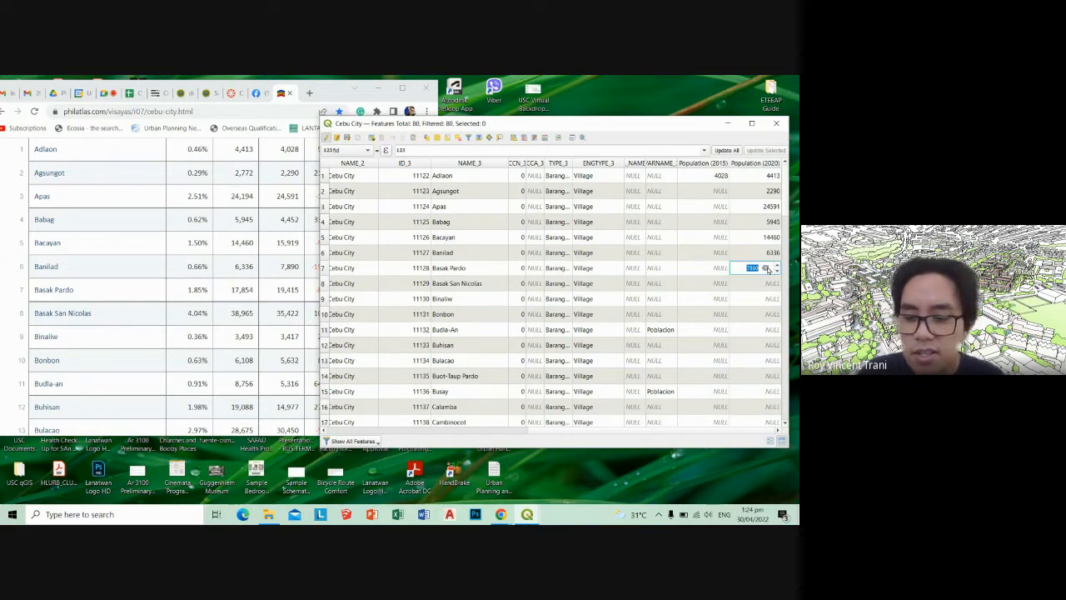
{"action": "type", "text": "17854"}
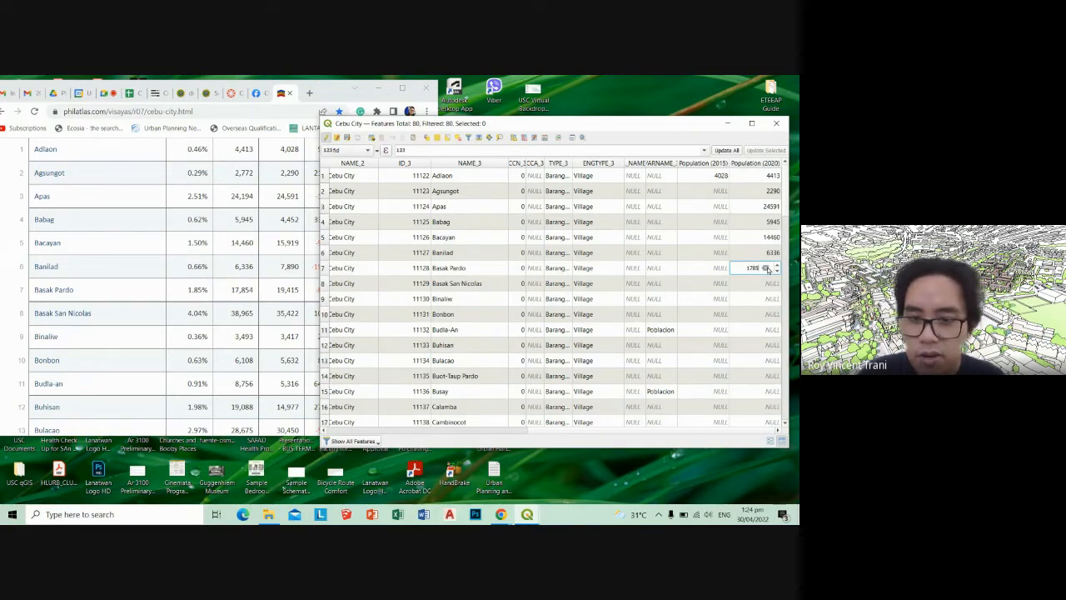
{"action": "key", "text": "Return"}
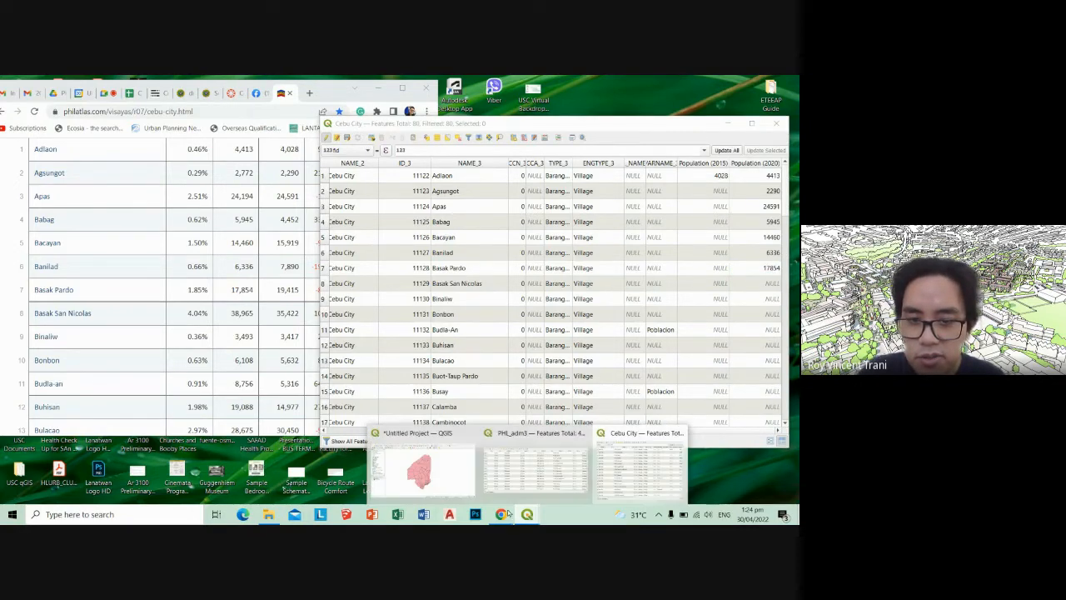
{"action": "double_click", "coordinate": [768, 283]}
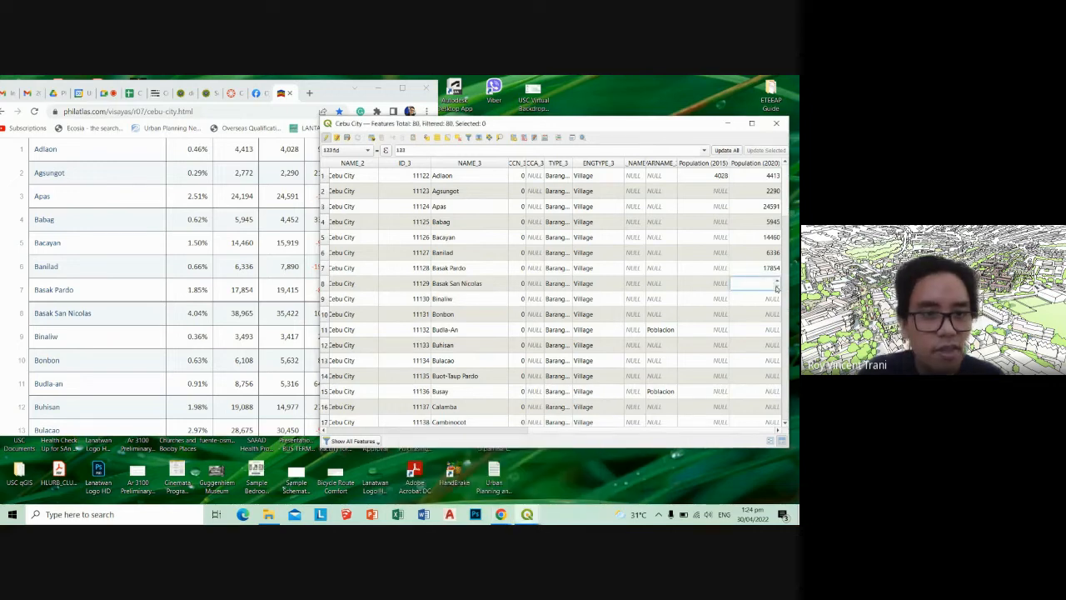
{"action": "type", "text": "3"}
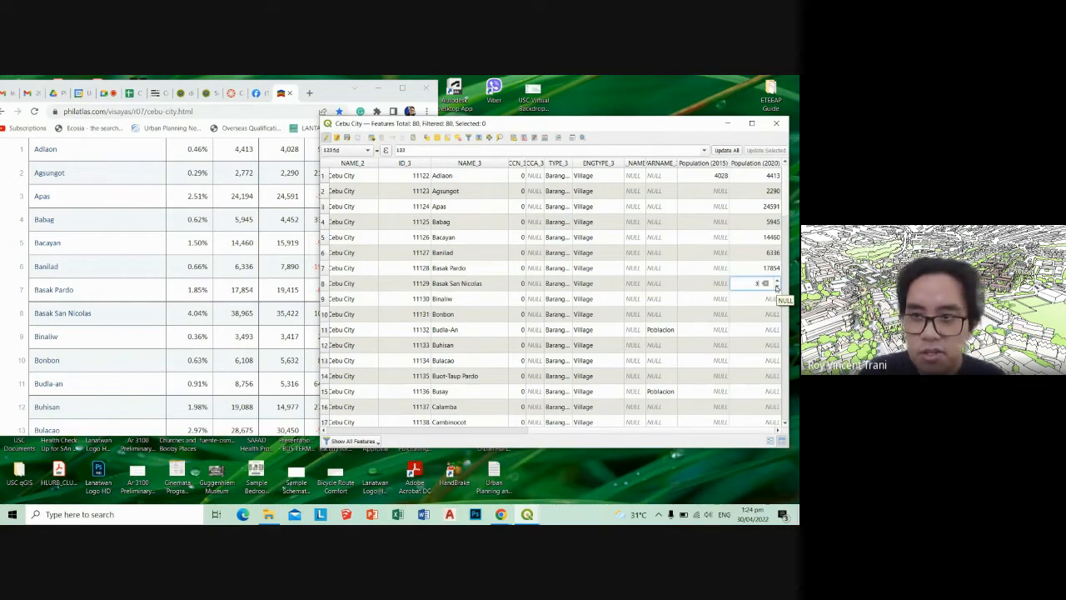
{"action": "type", "text": "8"}
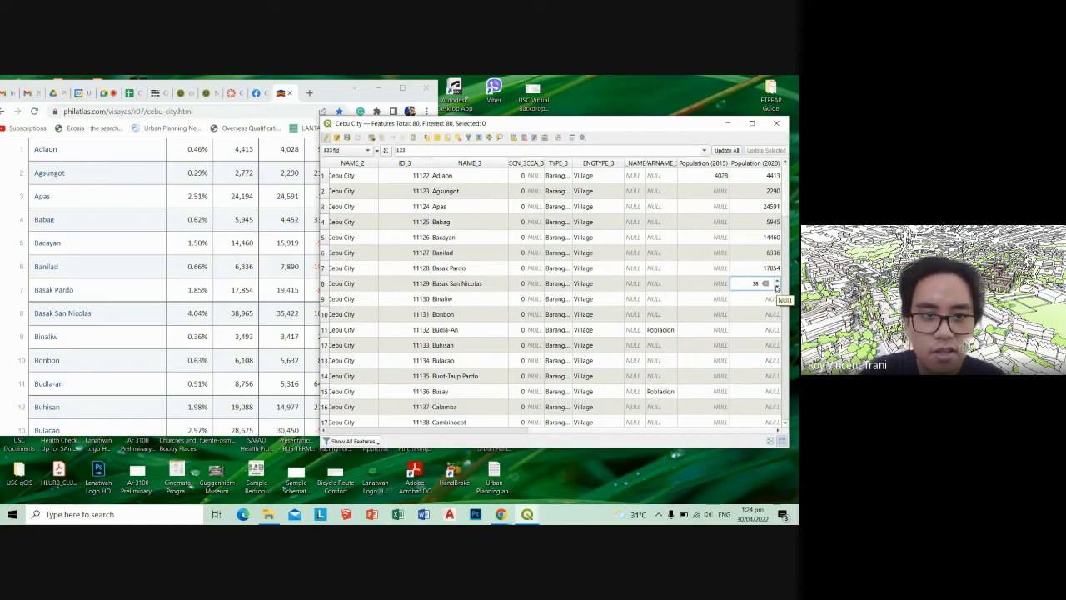
{"action": "type", "text": "965"}
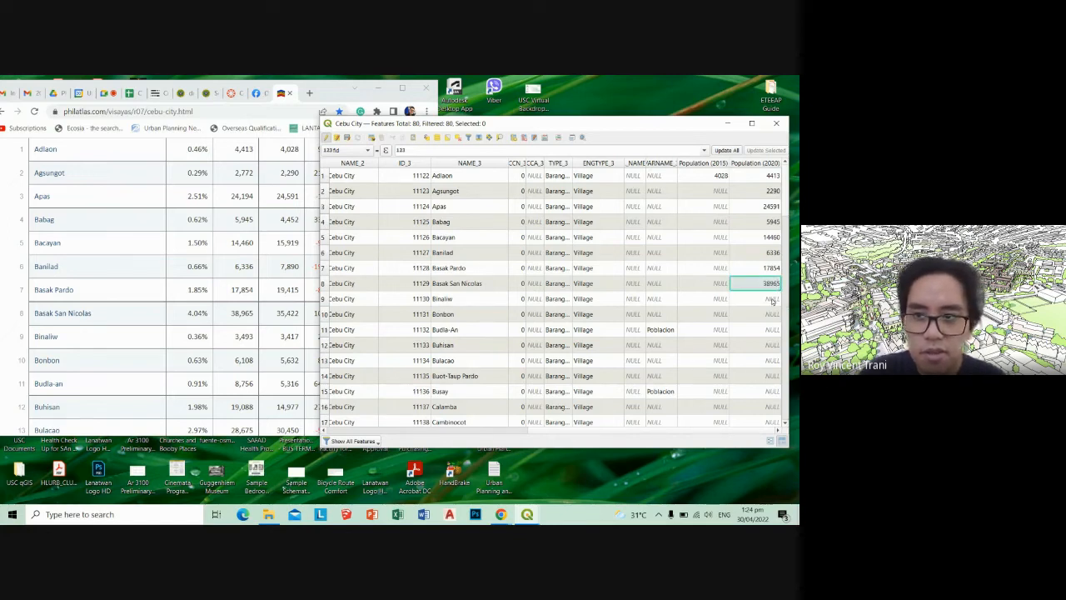
Set Population (2020) to 3493 for Binaliw and 6108 for Bonbon
{"action": "double_click", "coordinate": [769, 300]}
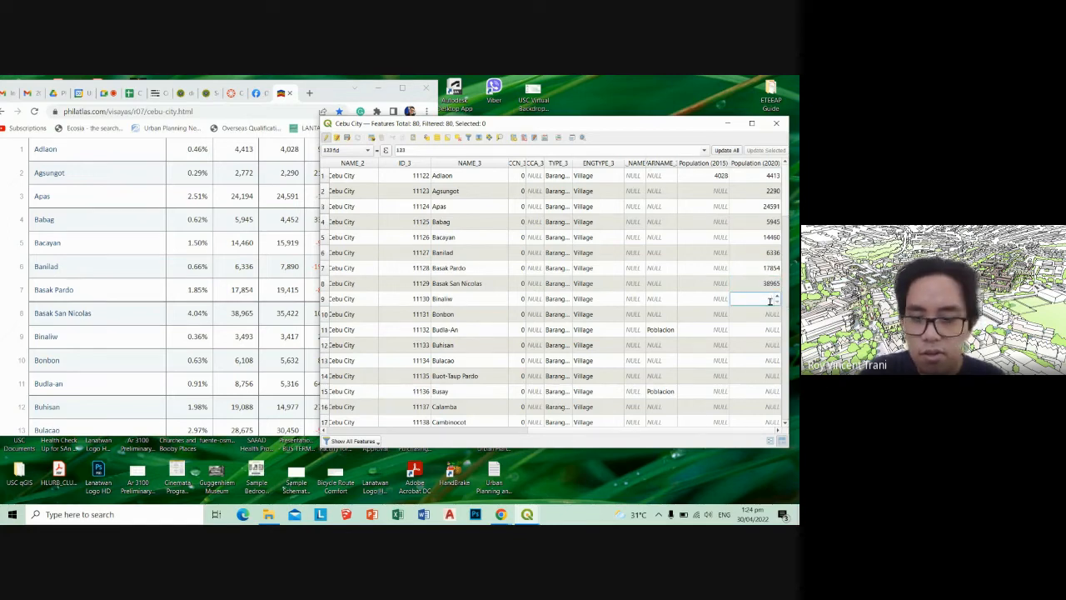
{"action": "type", "text": "3493"}
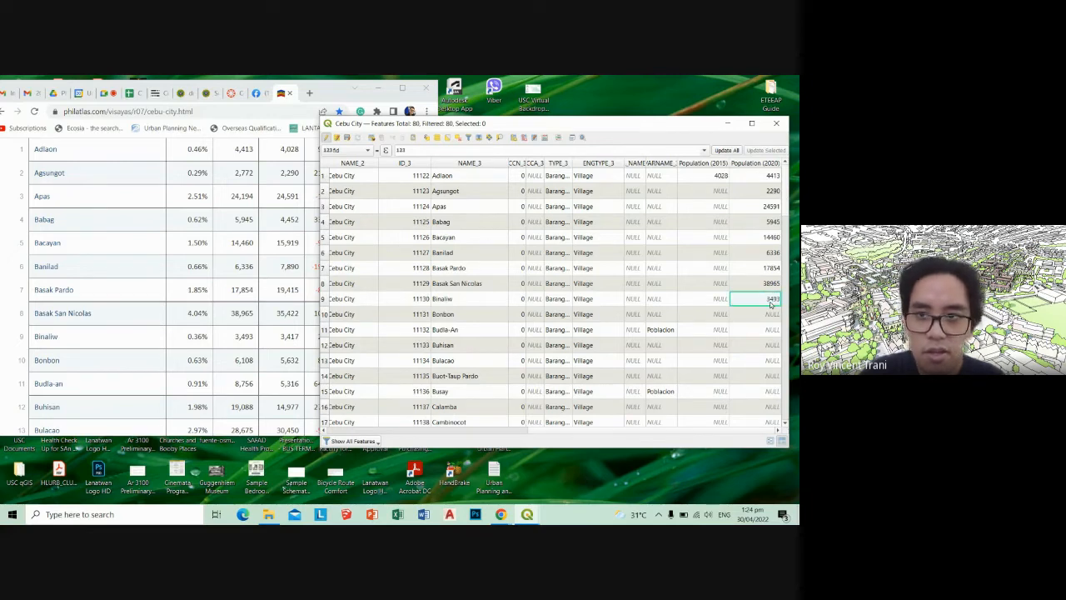
{"action": "double_click", "coordinate": [768, 313]}
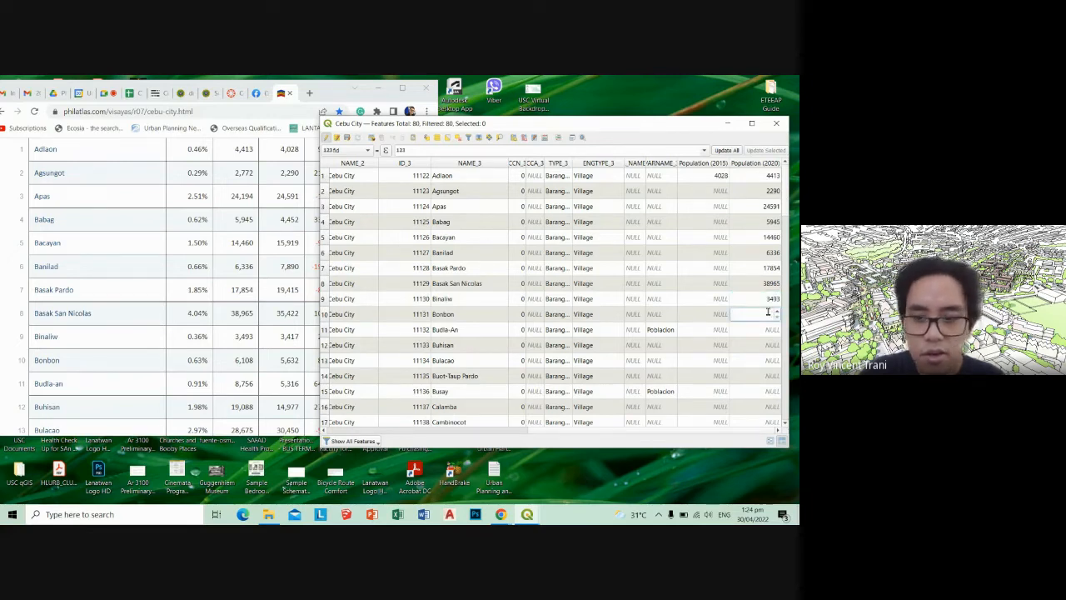
{"action": "type", "text": "6108"}
{"action": "key", "text": "Return"}
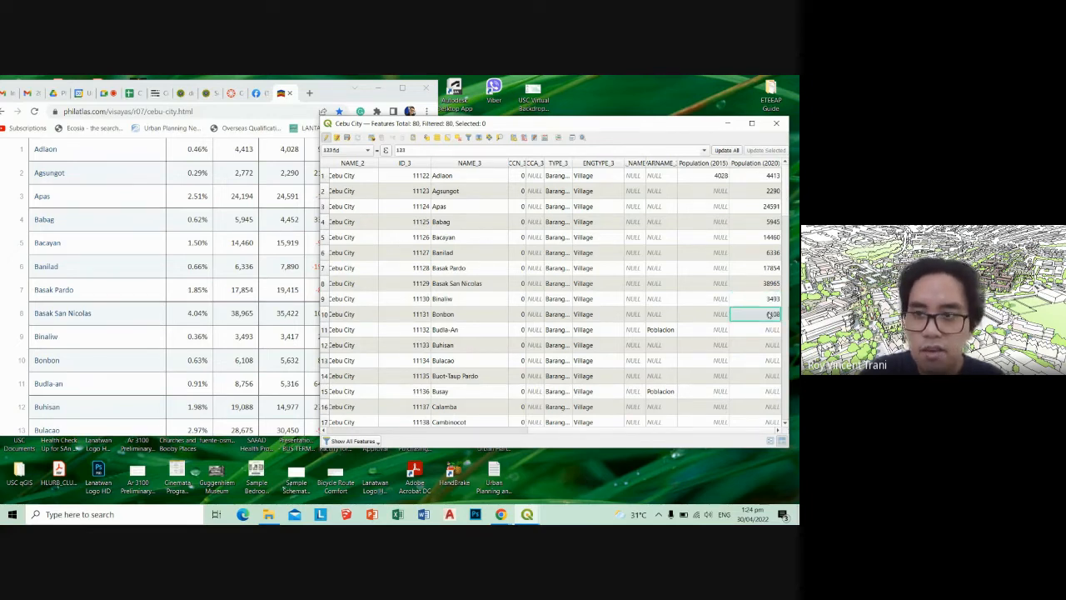
Set Population (2020) to 8756 for Budla-An and 19088 for Buhisan
{"action": "double_click", "coordinate": [765, 330]}
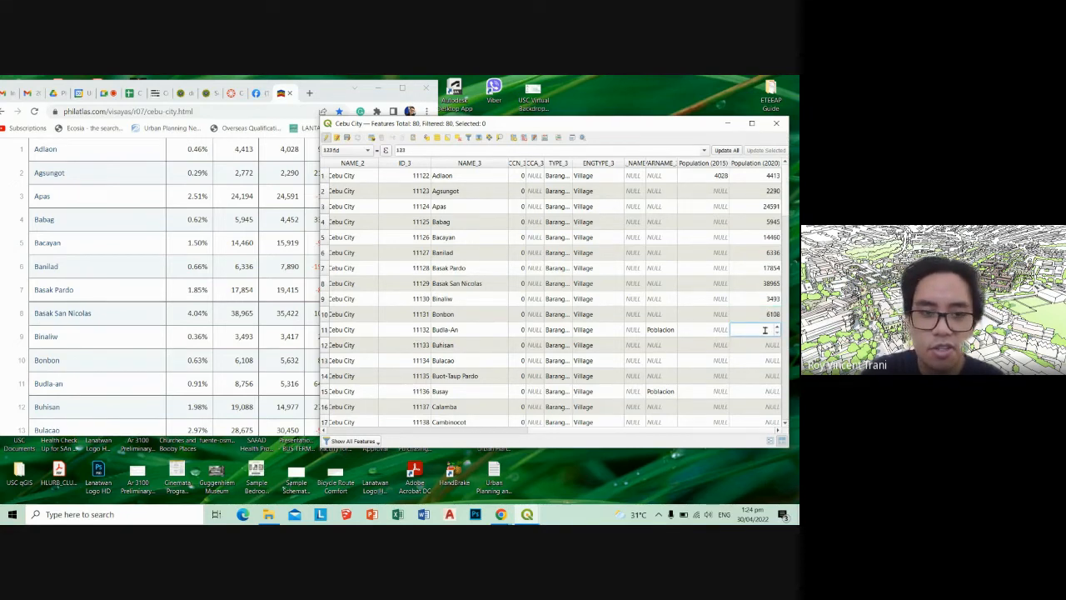
{"action": "type", "text": "8756"}
{"action": "key", "text": "Return"}
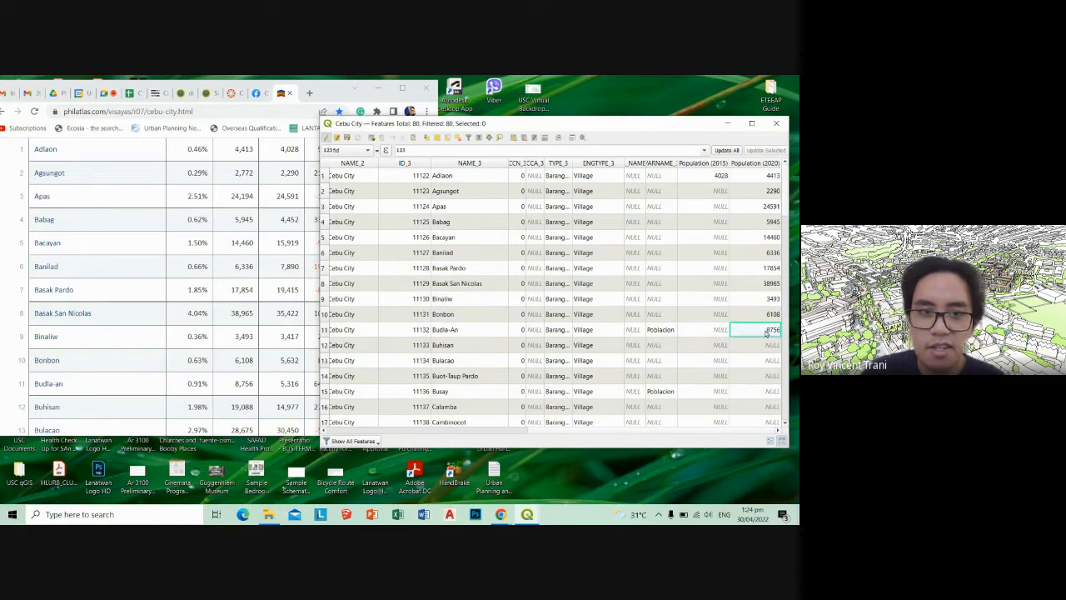
{"action": "left_click", "coordinate": [767, 358]}
{"action": "double_click", "coordinate": [766, 345]}
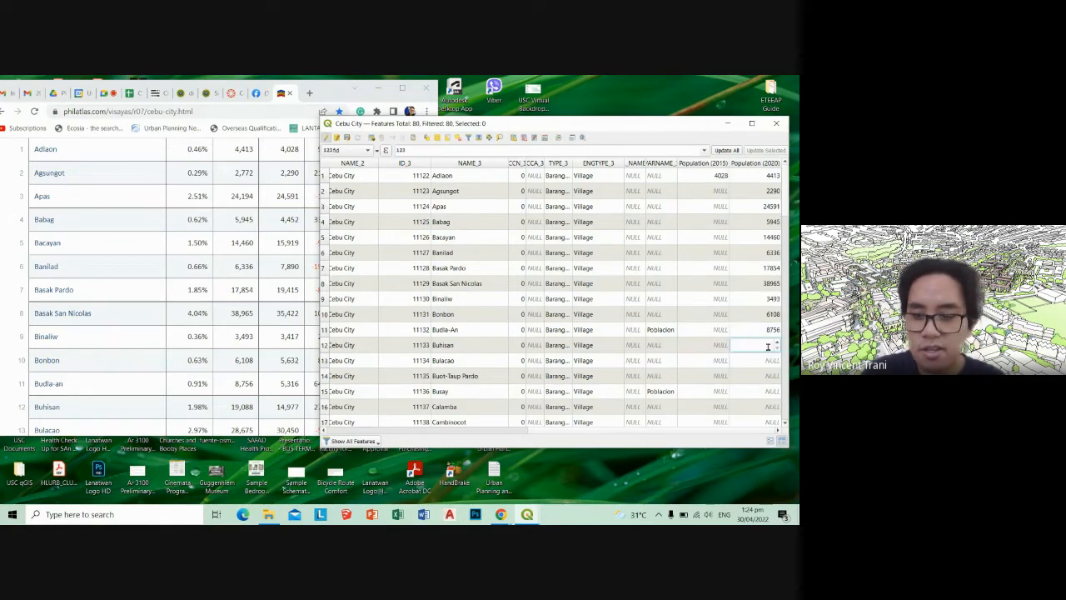
{"action": "type", "text": "19088"}
{"action": "key", "text": "Return"}
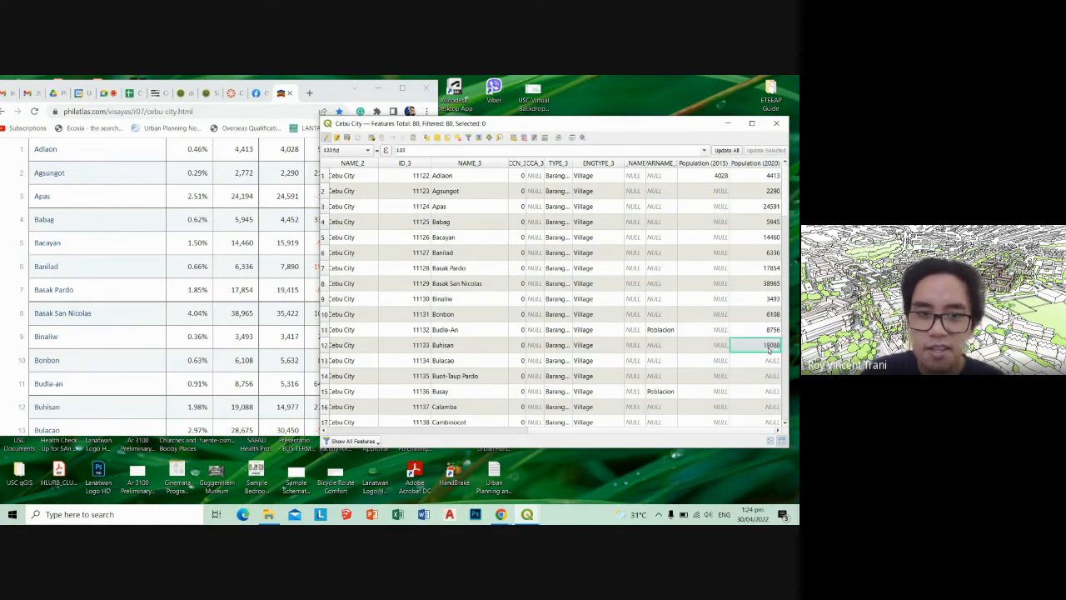
Set Population (2020) to 28675 for Bulacao and 2927 for Buot-Taup Pardo
{"action": "double_click", "coordinate": [766, 361]}
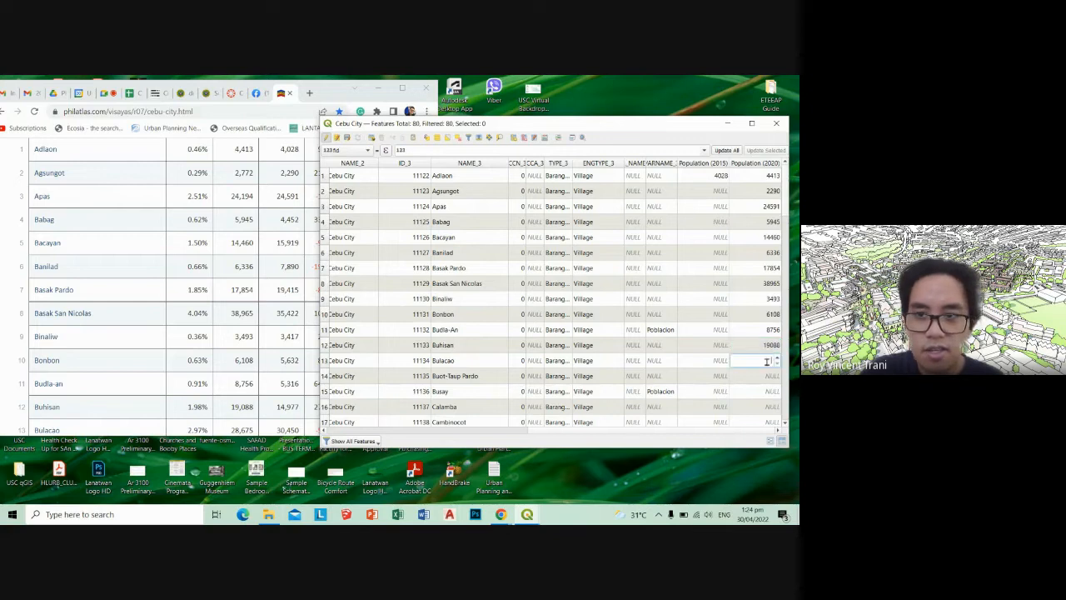
{"action": "type", "text": "28675"}
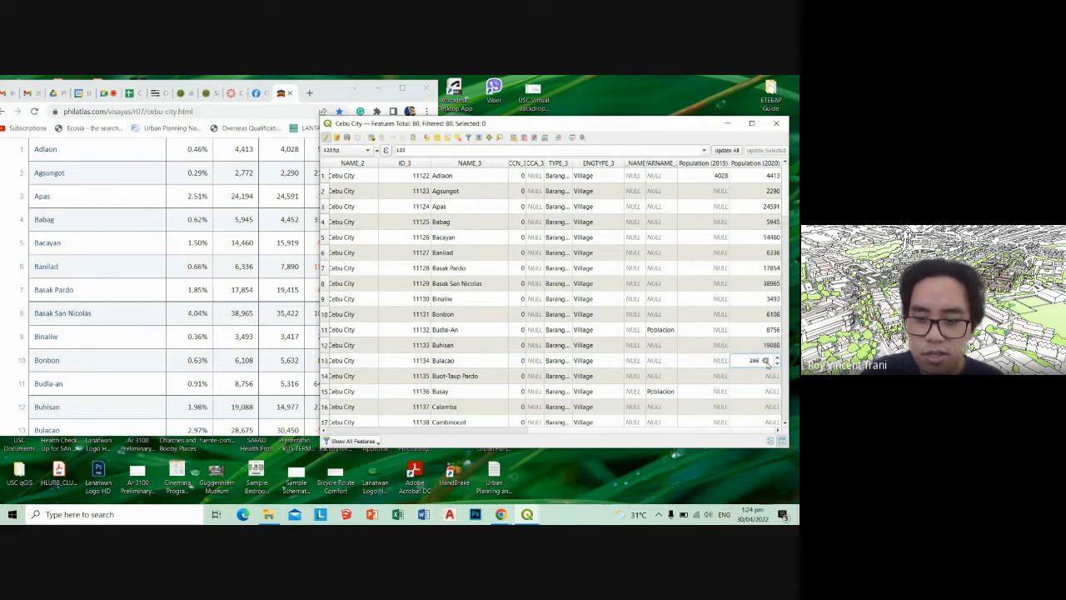
{"action": "key", "text": "Return"}
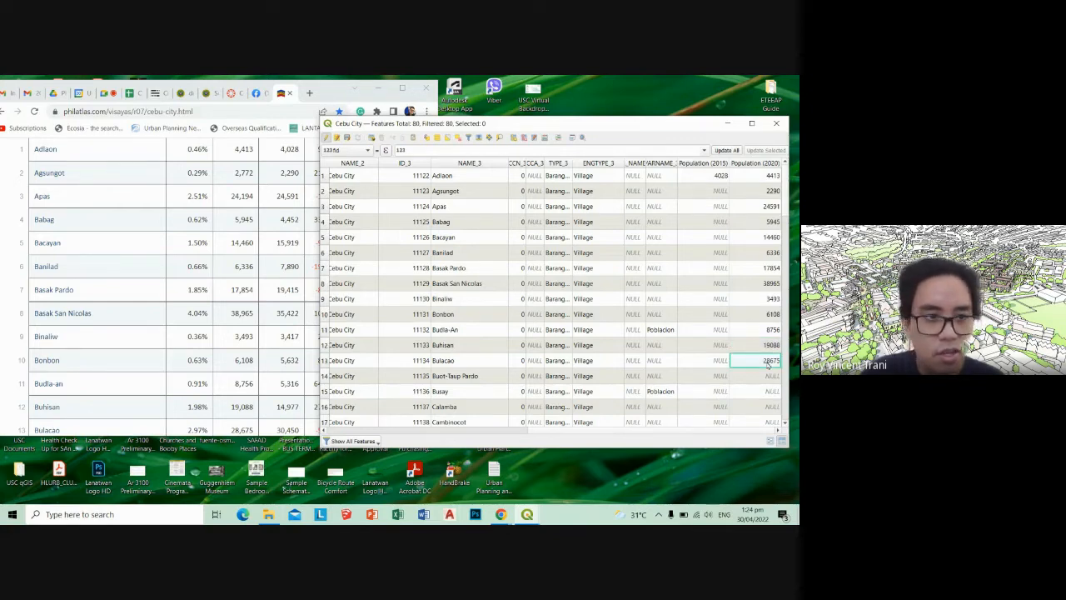
{"action": "scroll", "coordinate": [214, 359], "scroll_direction": "down", "scroll_amount": 1}
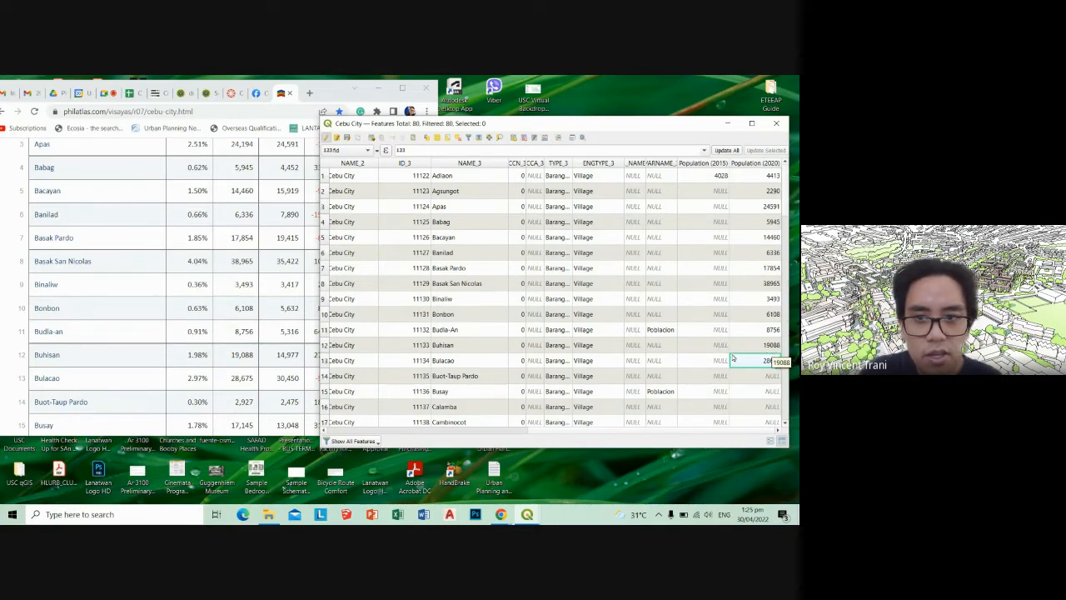
{"action": "double_click", "coordinate": [774, 376]}
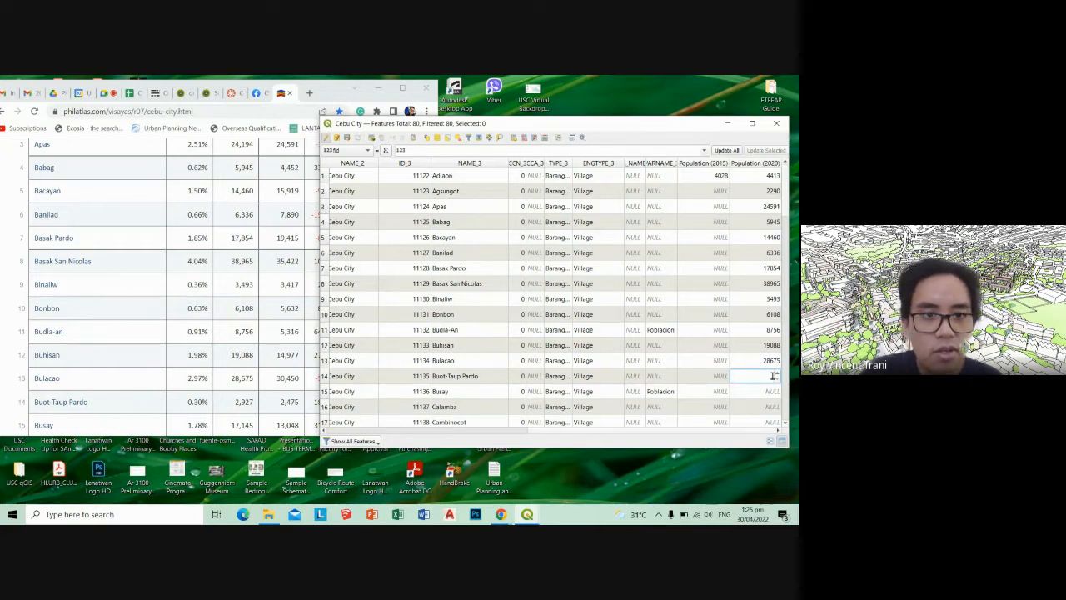
{"action": "type", "text": "29"}
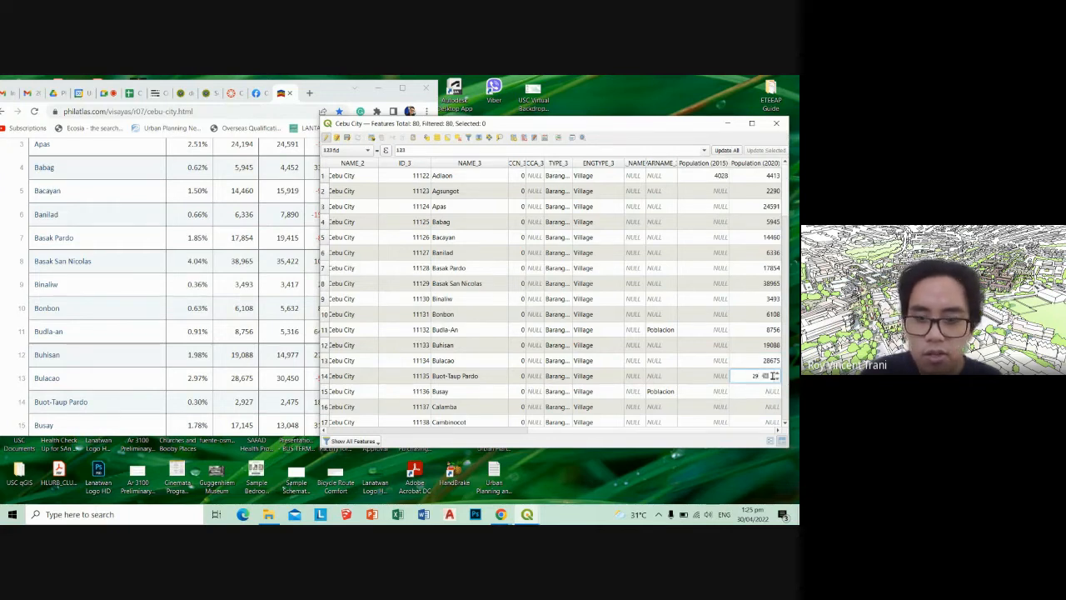
{"action": "type", "text": "27"}
{"action": "key", "text": "Return"}
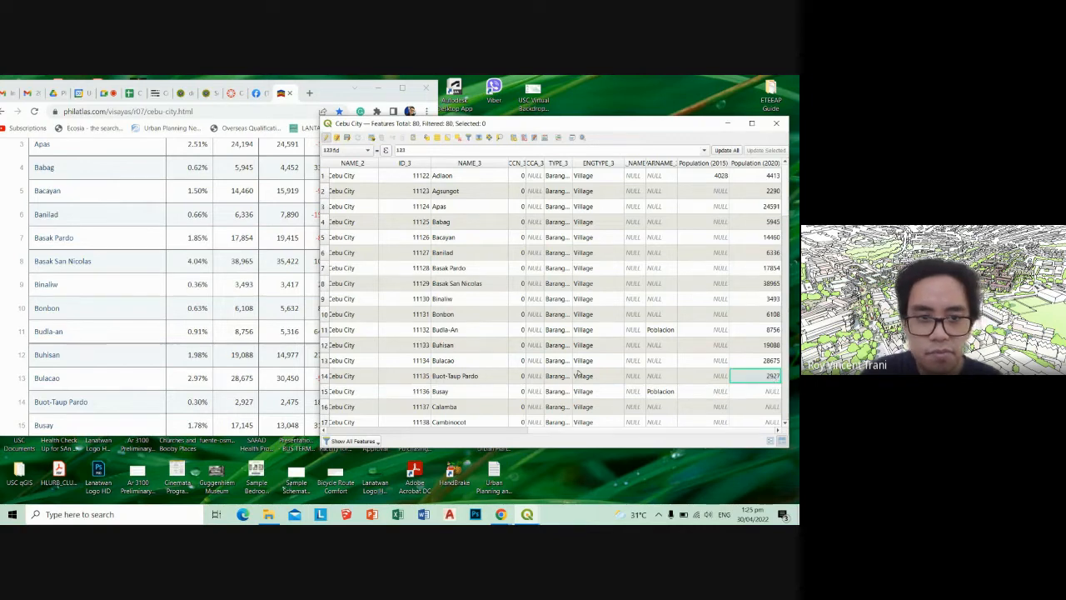
Set Population (2020) to 17145 for Busay and 9834 for Calamba
{"action": "scroll", "coordinate": [214, 342], "scroll_direction": "down", "scroll_amount": 2}
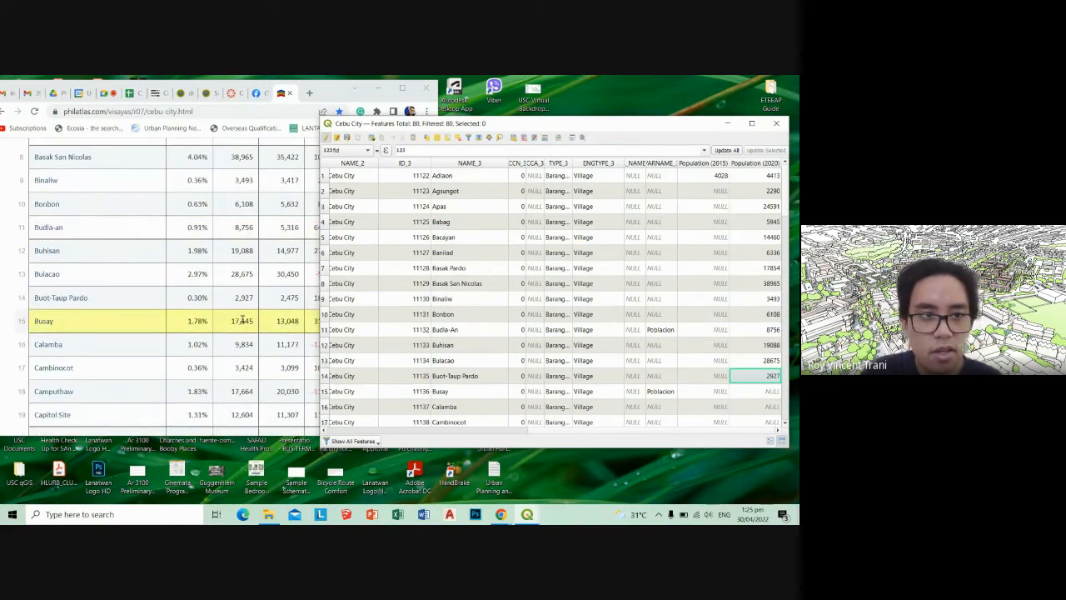
{"action": "double_click", "coordinate": [733, 392]}
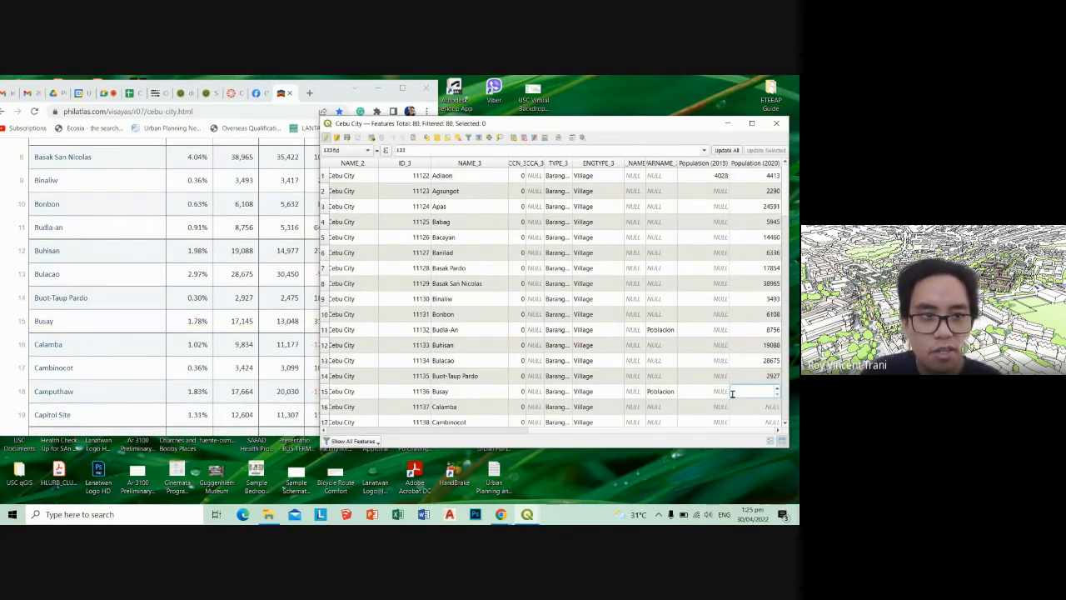
{"action": "type", "text": "17"}
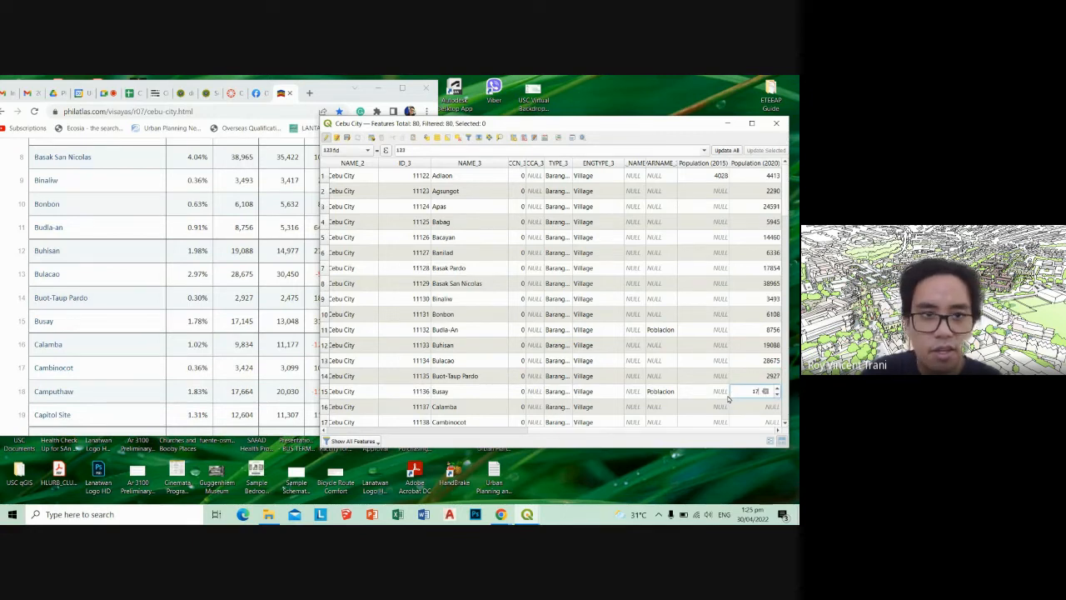
{"action": "type", "text": "145"}
{"action": "key", "text": "Return"}
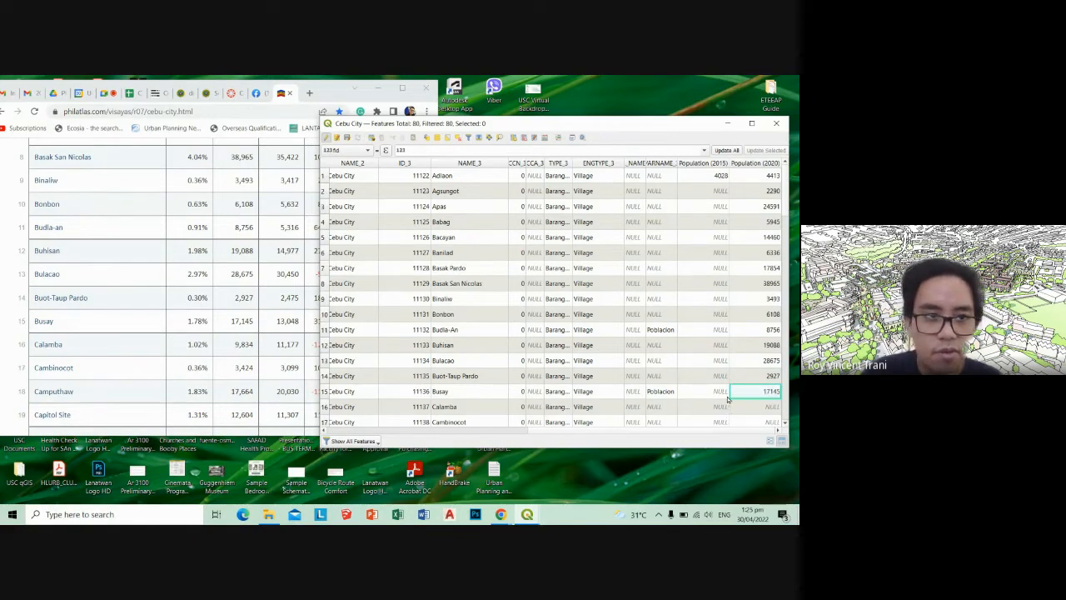
{"action": "double_click", "coordinate": [735, 406]}
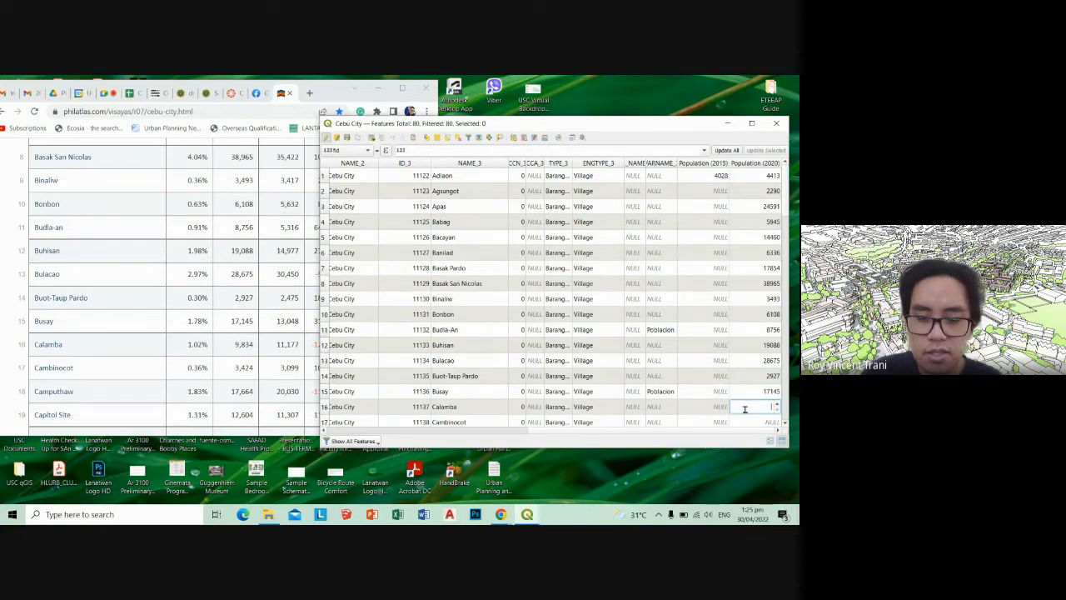
{"action": "type", "text": "9834"}
{"action": "key", "text": "Return"}
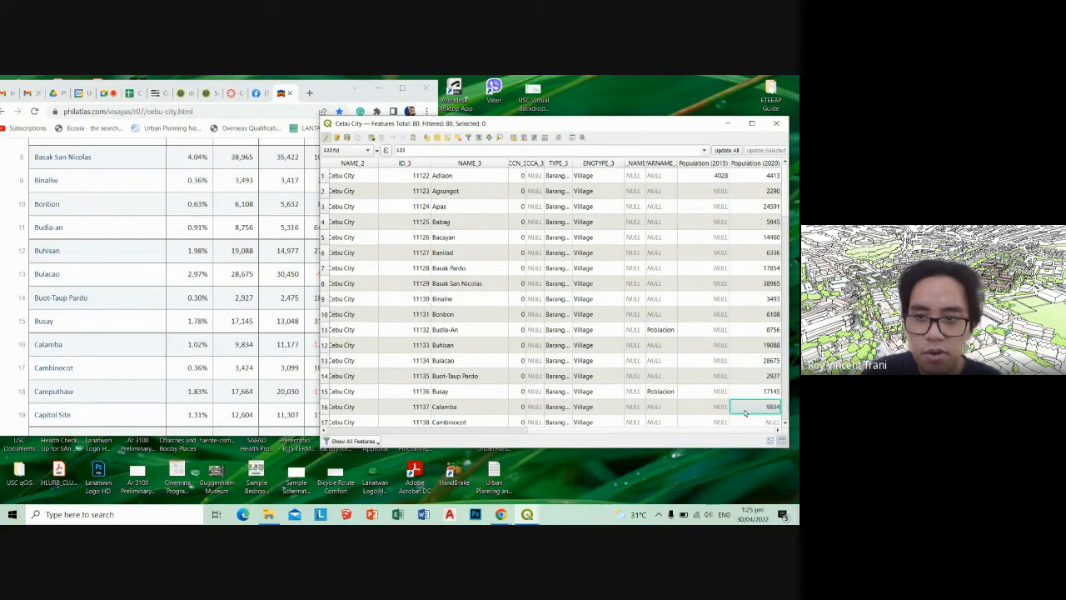
Set Population (2020) to 3424 for Cambinocot and 17664 for Camputhaw
{"action": "scroll", "coordinate": [745, 412], "scroll_direction": "down", "scroll_amount": 1}
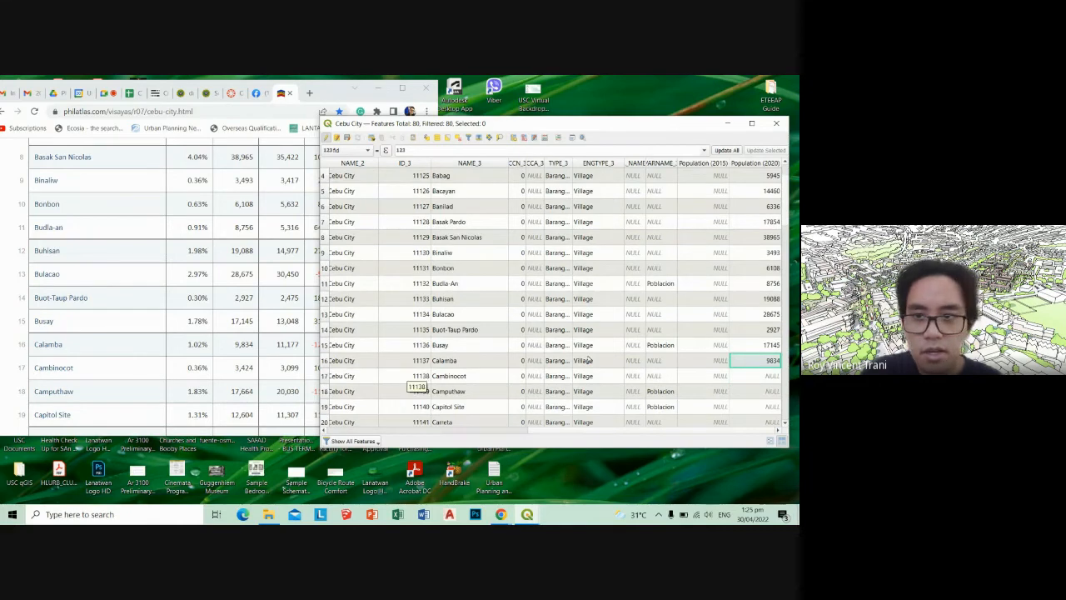
{"action": "double_click", "coordinate": [746, 380]}
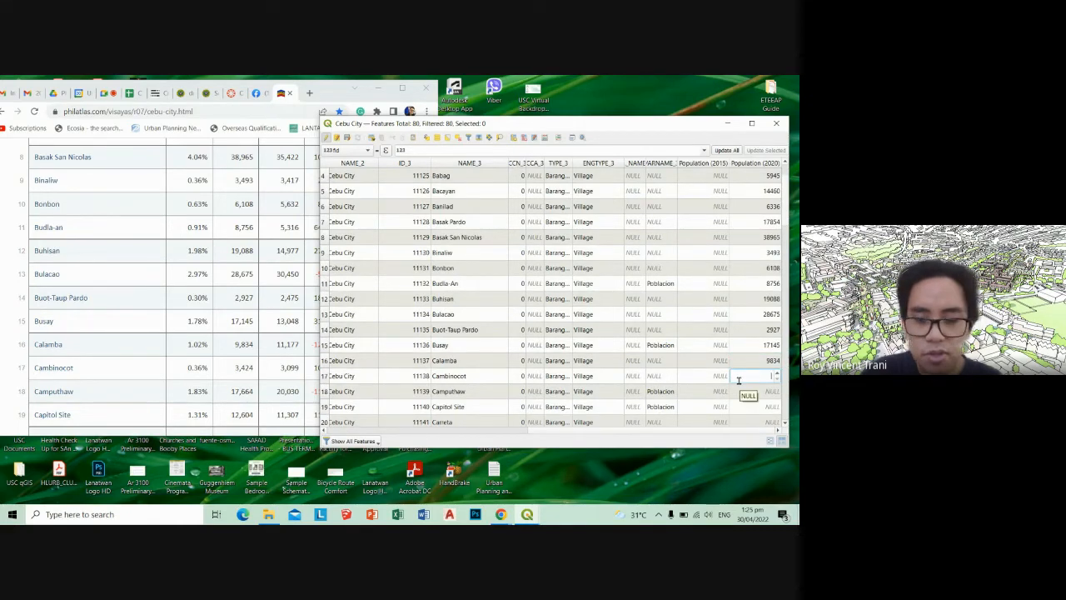
{"action": "type", "text": "3424"}
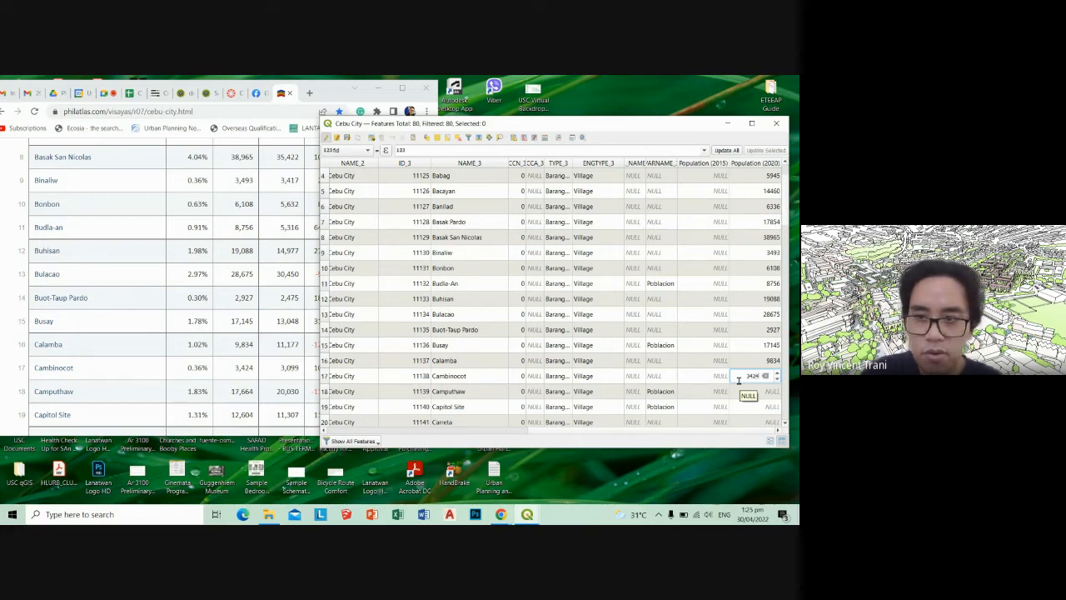
{"action": "key", "text": "Return"}
{"action": "double_click", "coordinate": [748, 392]}
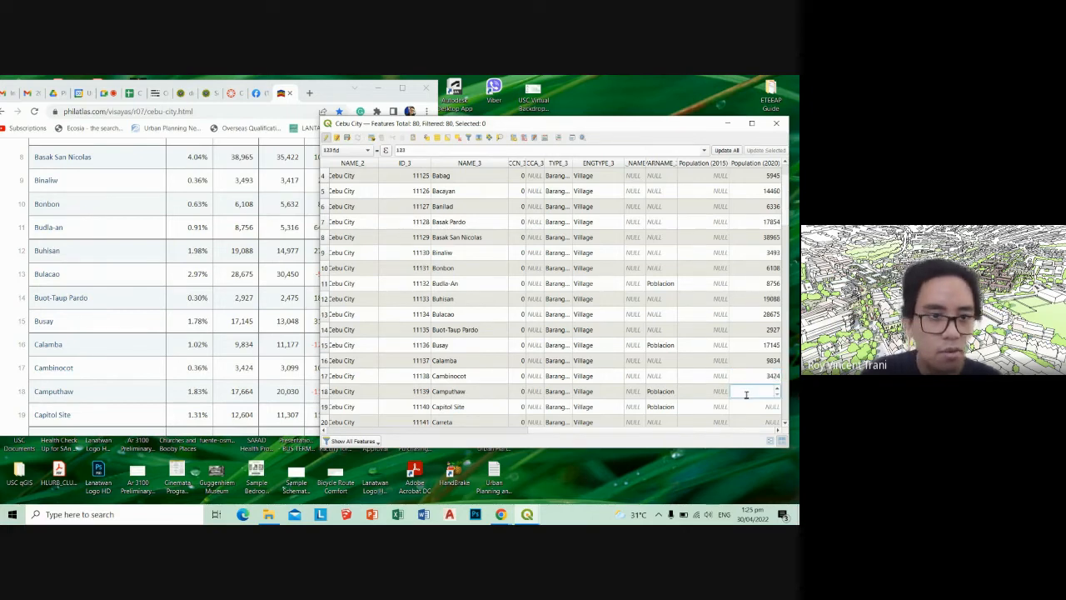
{"action": "type", "text": "17664"}
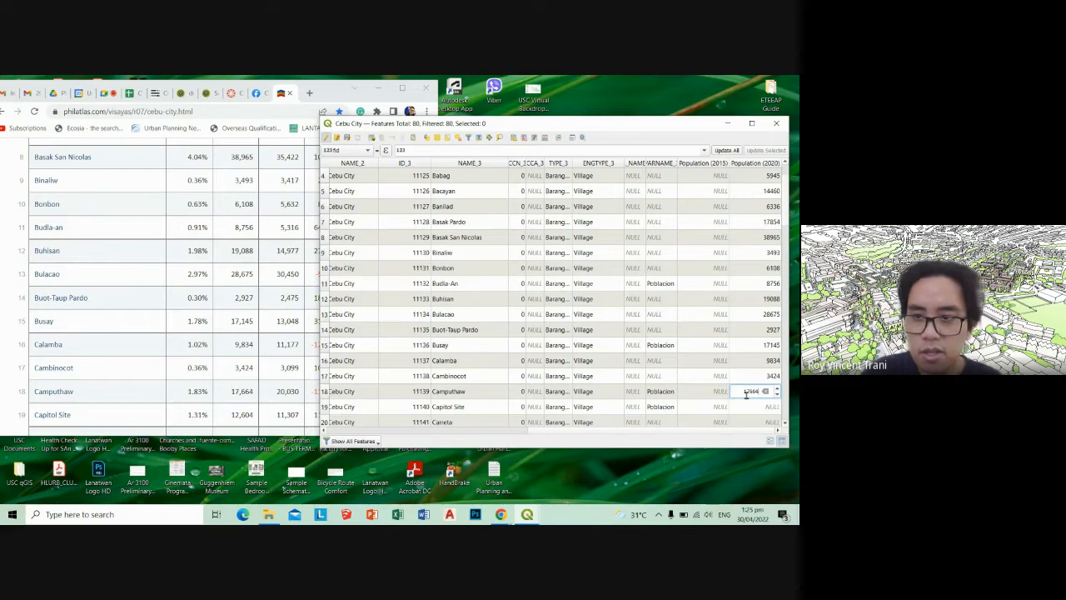
{"action": "key", "text": "Return"}
Set Population (2020) to 12604 for Capitol Site and 11398 for Carreta
{"action": "double_click", "coordinate": [754, 406]}
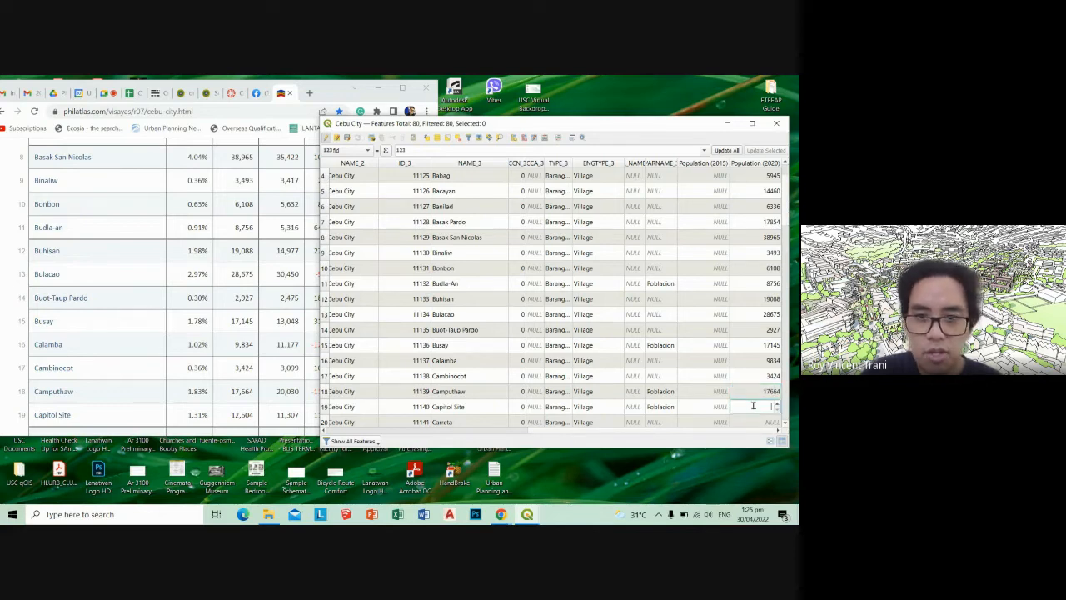
{"action": "type", "text": "12"}
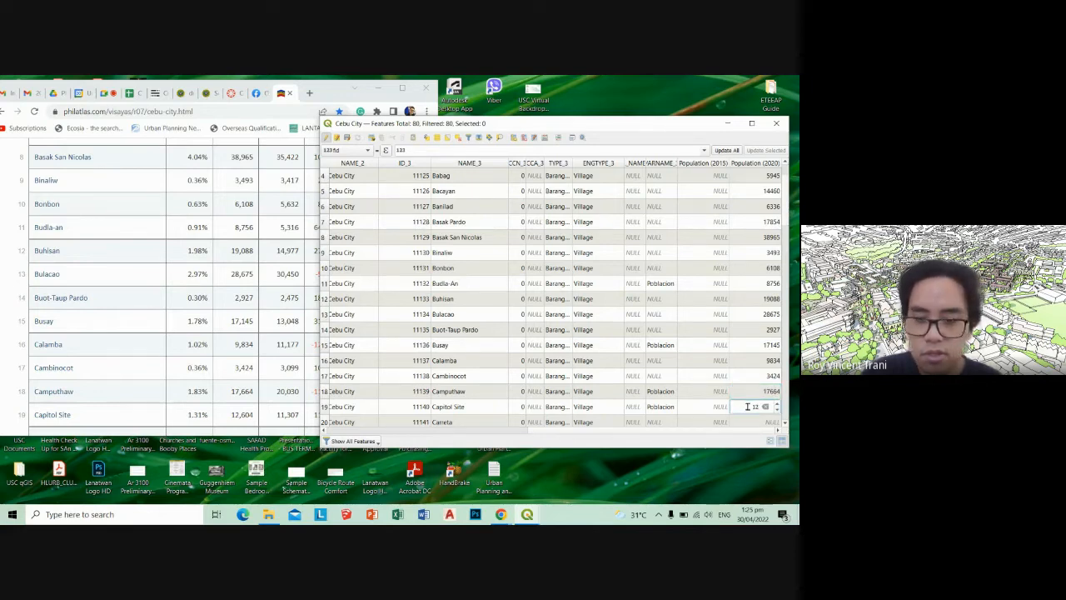
{"action": "type", "text": "604"}
{"action": "key", "text": "Return"}
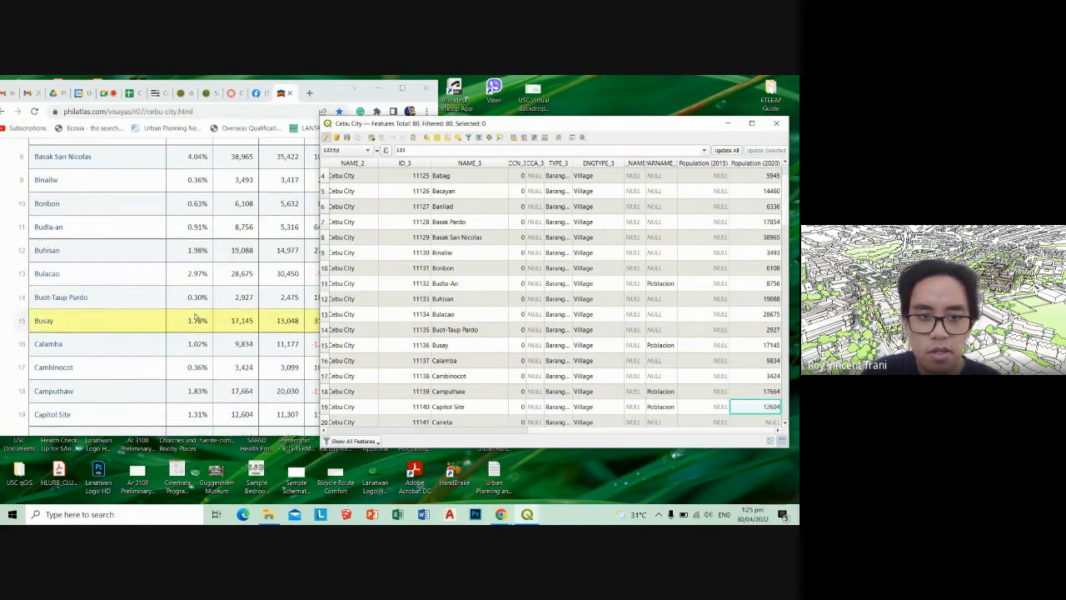
{"action": "scroll", "coordinate": [195, 317], "scroll_direction": "down", "scroll_amount": 2}
{"action": "scroll", "coordinate": [686, 388], "scroll_direction": "down", "scroll_amount": 3}
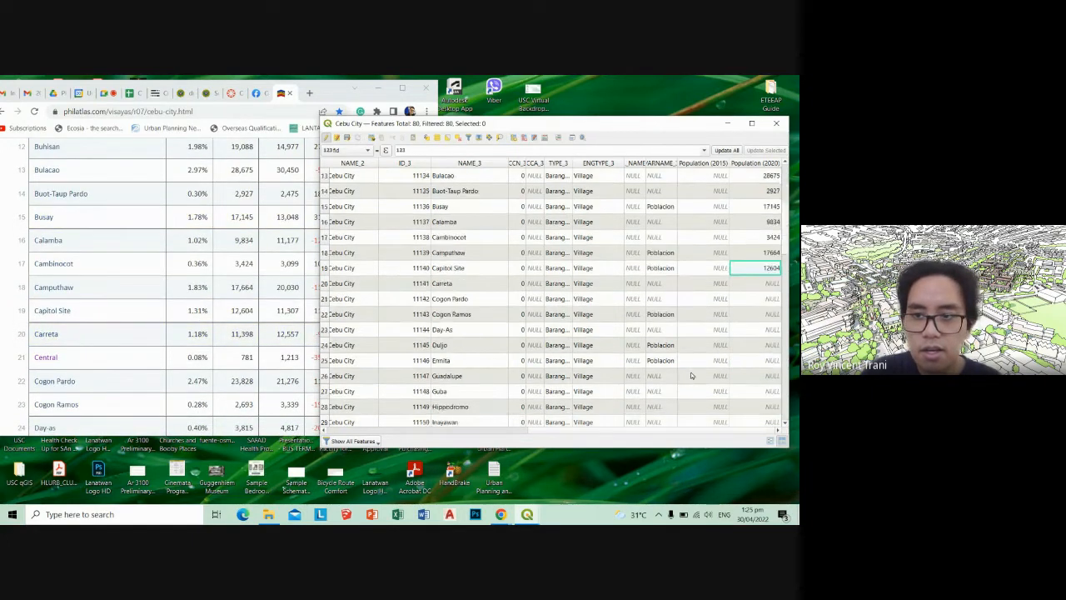
{"action": "scroll", "coordinate": [691, 375], "scroll_direction": "down", "scroll_amount": 3}
{"action": "scroll", "coordinate": [691, 376], "scroll_direction": "up", "scroll_amount": 2}
{"action": "double_click", "coordinate": [759, 239]}
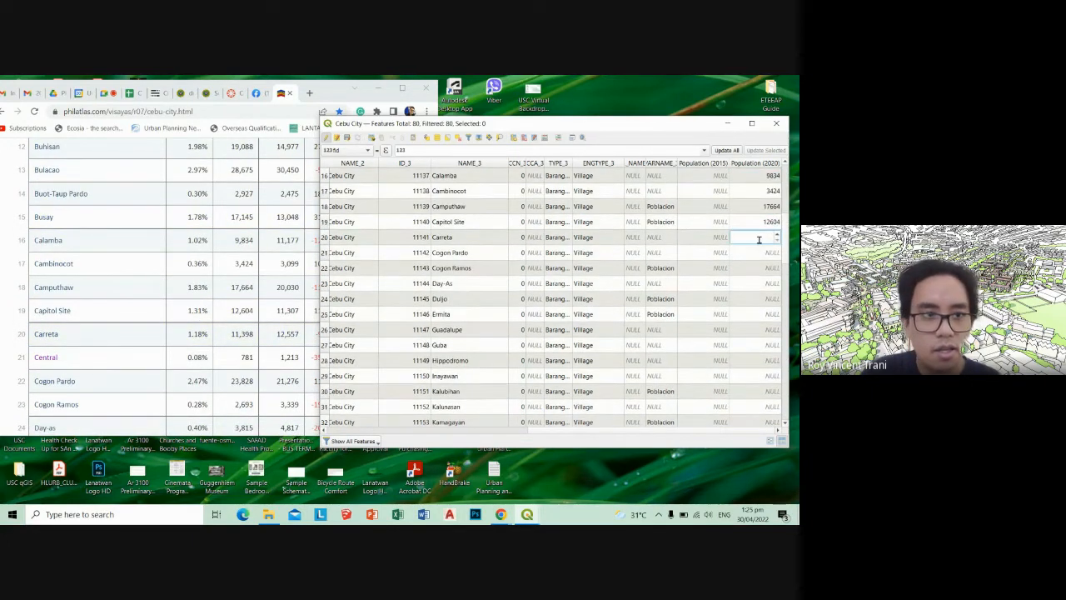
{"action": "type", "text": "11"}
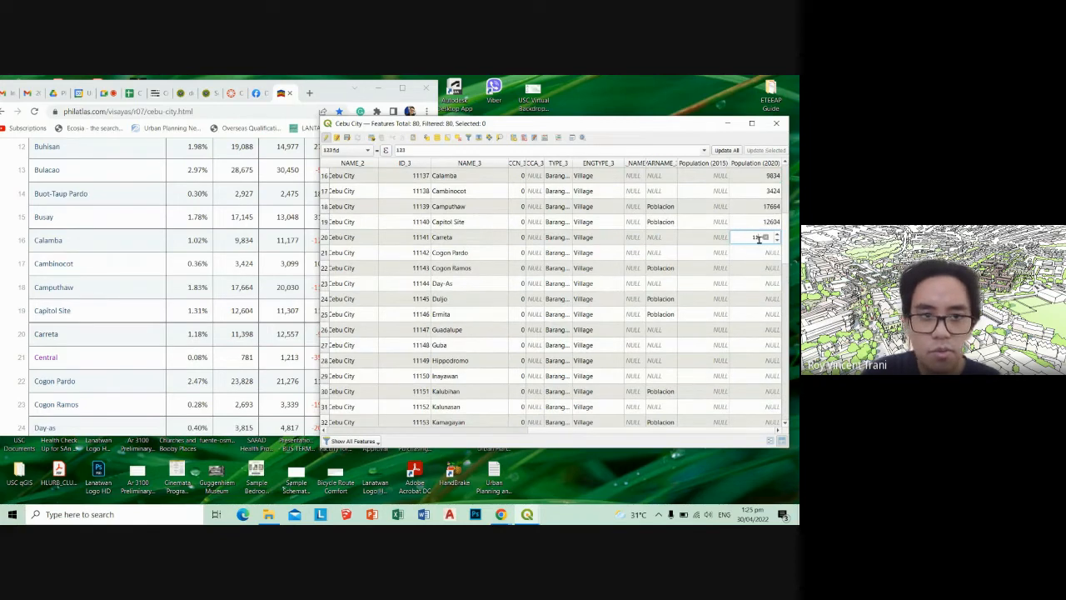
{"action": "type", "text": "398"}
{"action": "key", "text": "Return"}
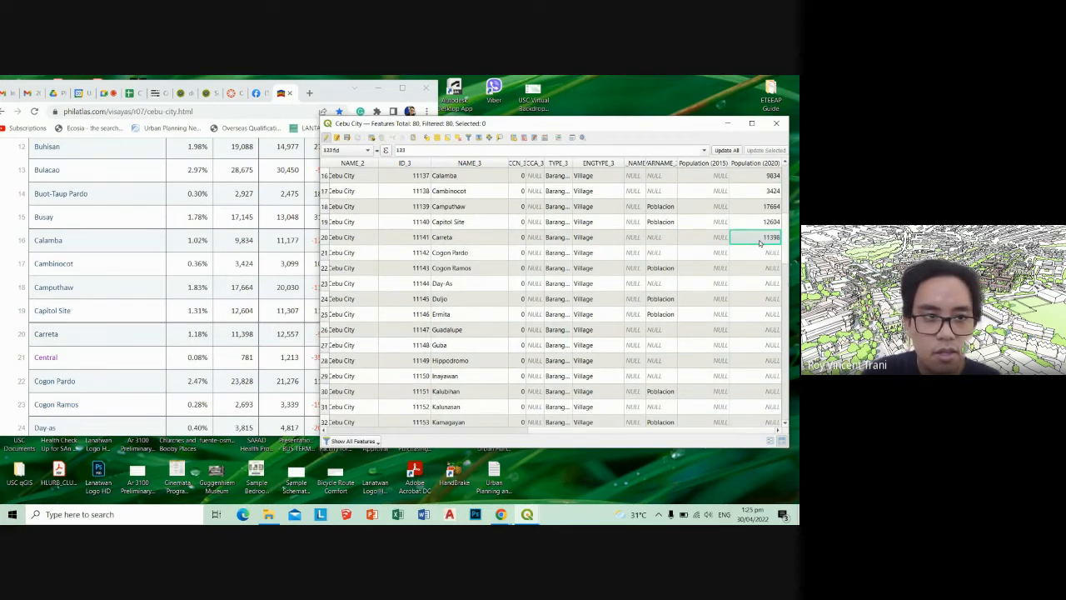
Set Population (2020) to 23828 for Cogon Pardo and 2693 for Cogon Ramos
{"action": "double_click", "coordinate": [760, 251]}
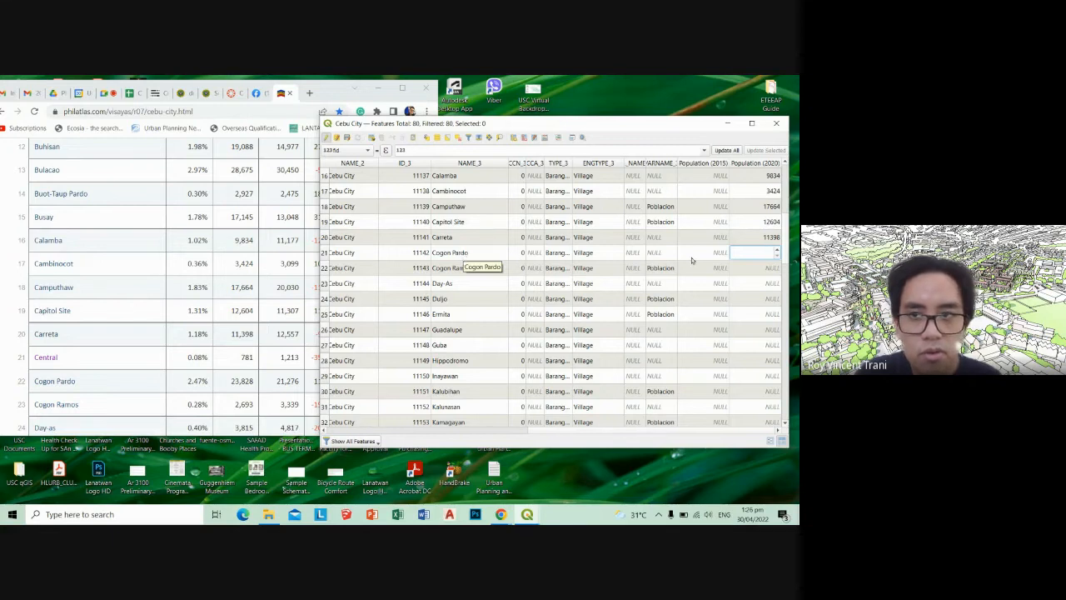
{"action": "type", "text": "23"}
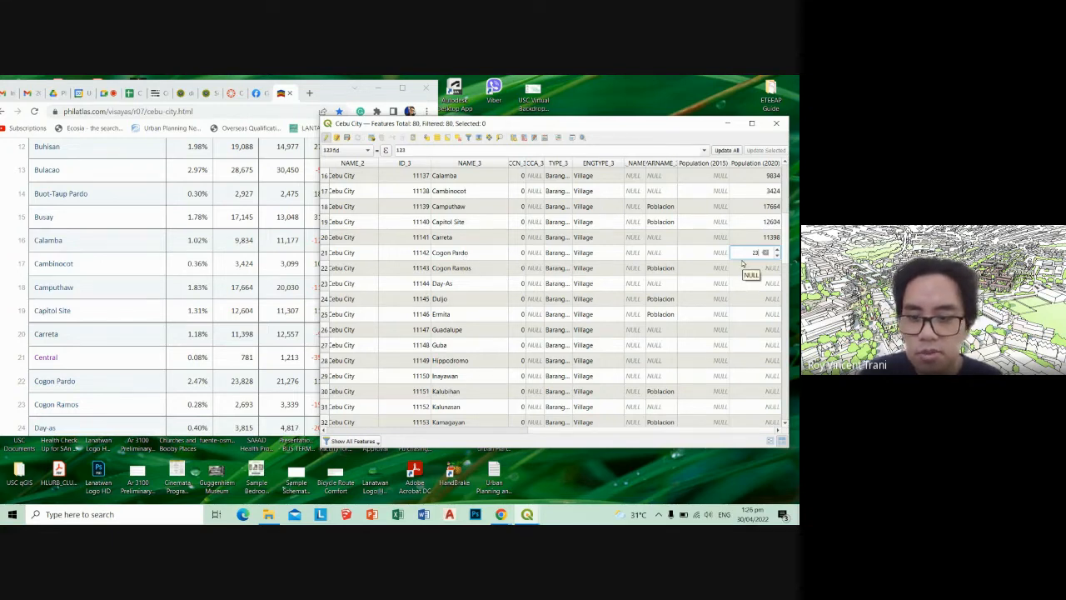
{"action": "type", "text": "828"}
{"action": "key", "text": "Return"}
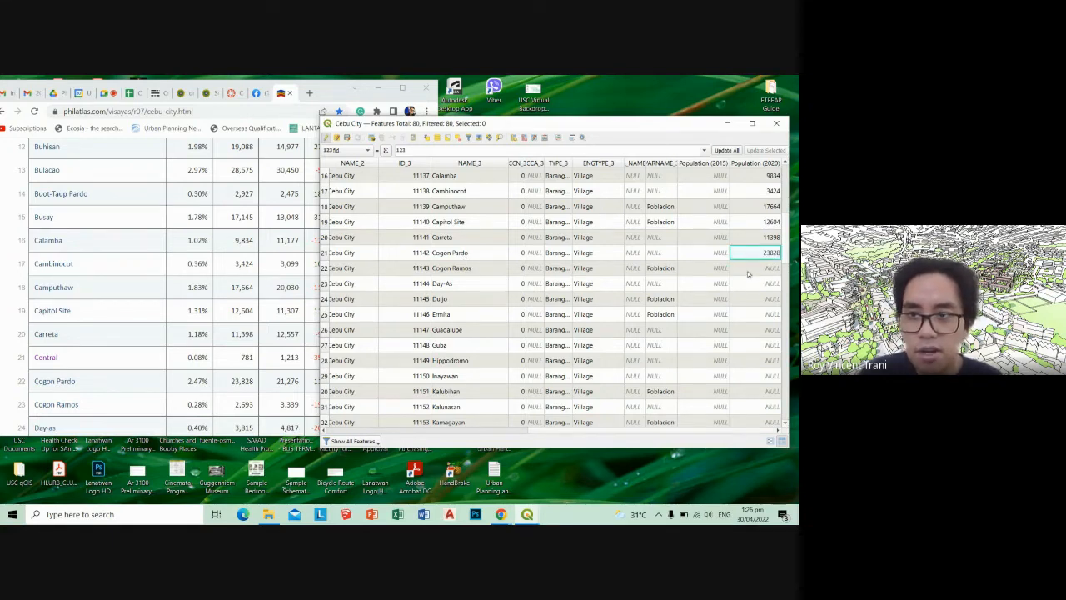
{"action": "left_click", "coordinate": [748, 271]}
{"action": "scroll", "coordinate": [283, 317], "scroll_direction": "down", "scroll_amount": 3}
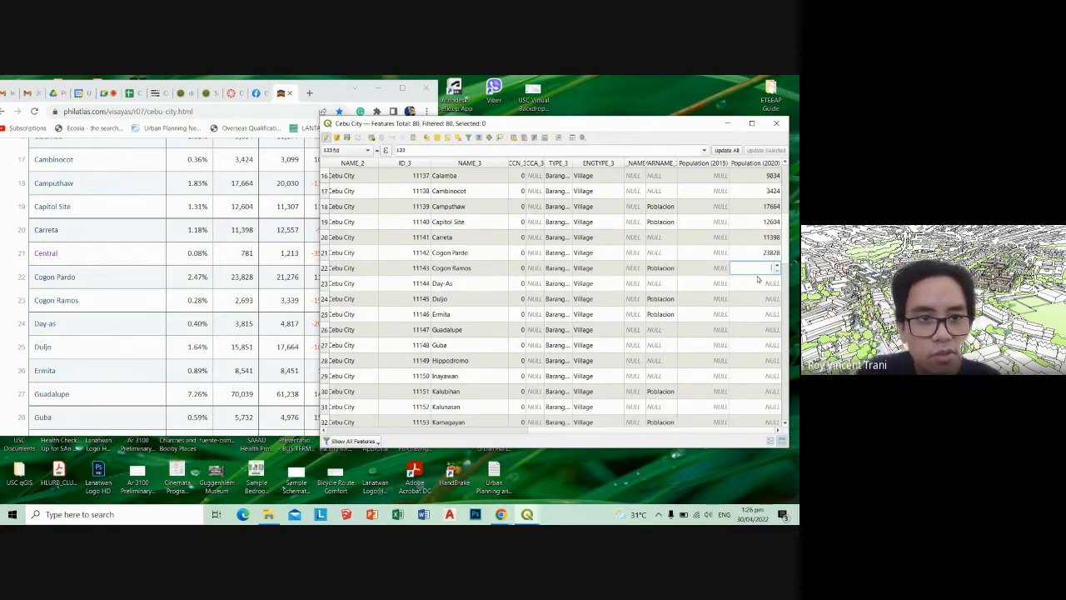
{"action": "type", "text": "2"}
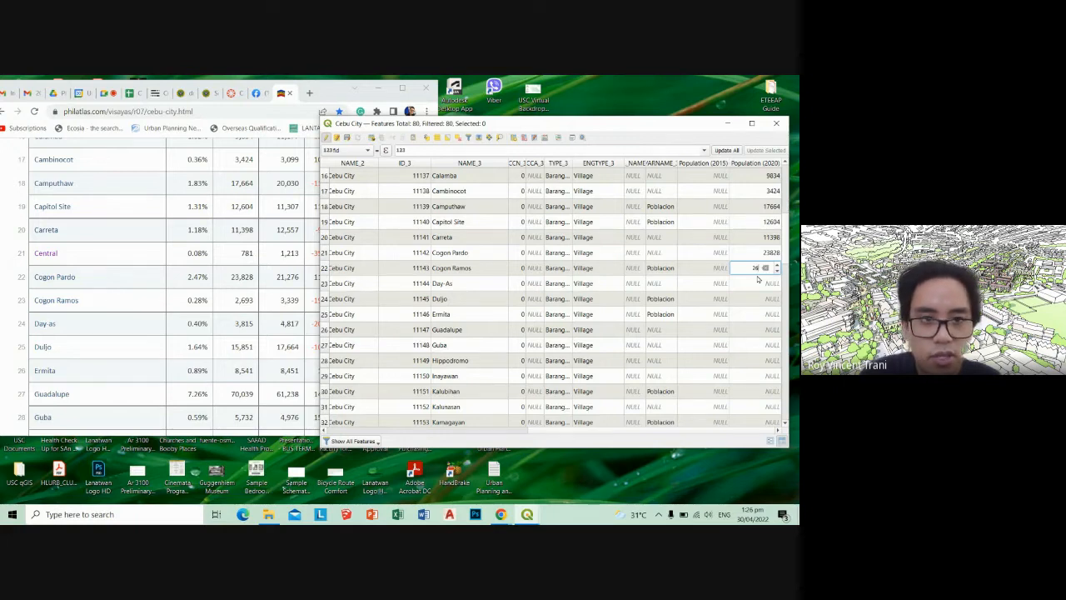
{"action": "type", "text": "693"}
{"action": "key", "text": "Return"}
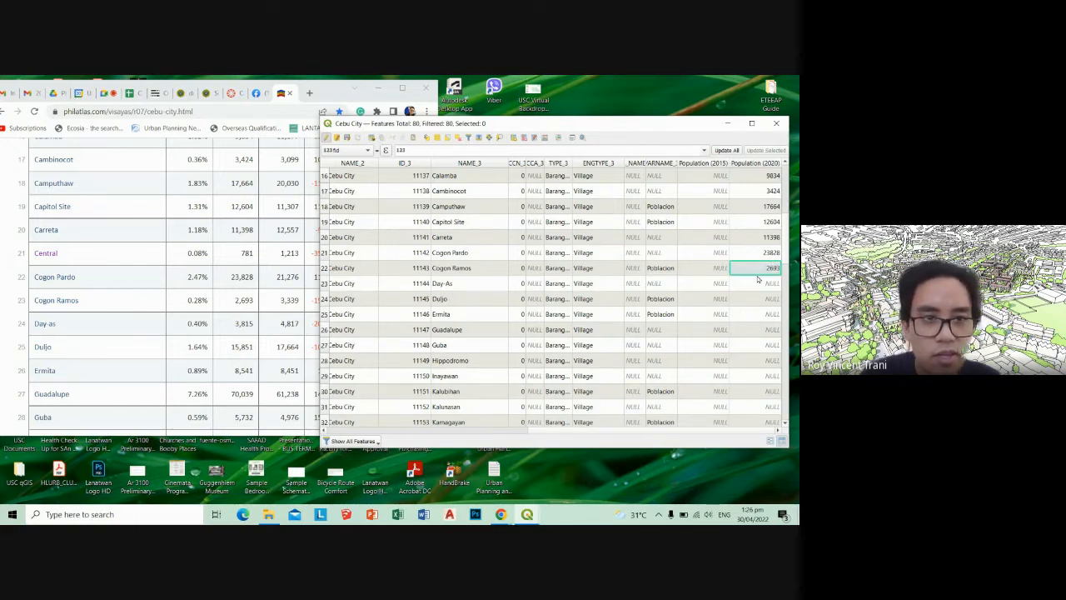
{"action": "type", "text": "3815"}
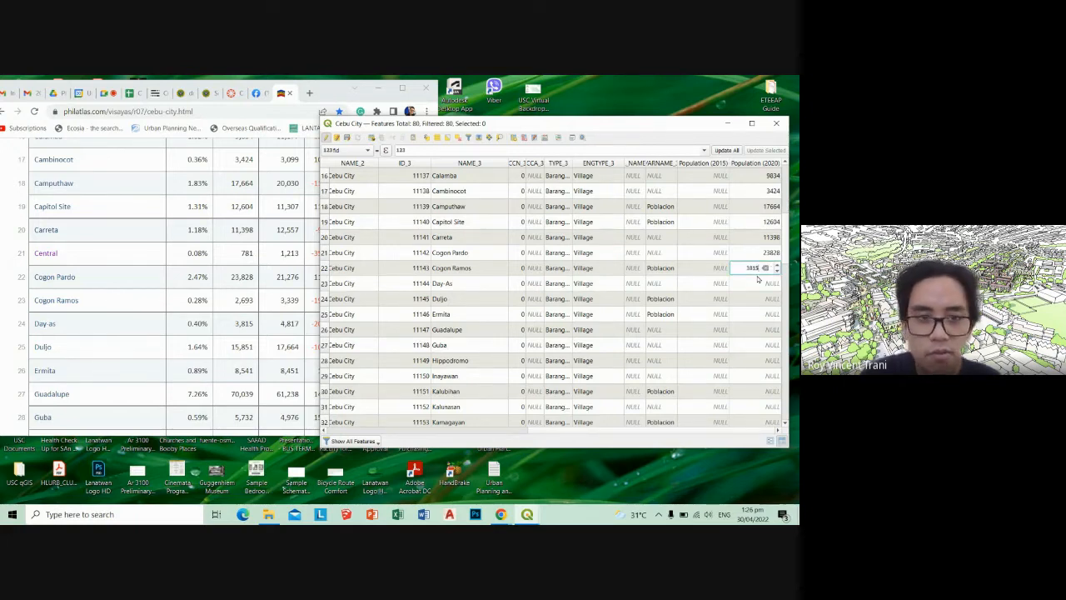
{"action": "key", "text": "Return"}
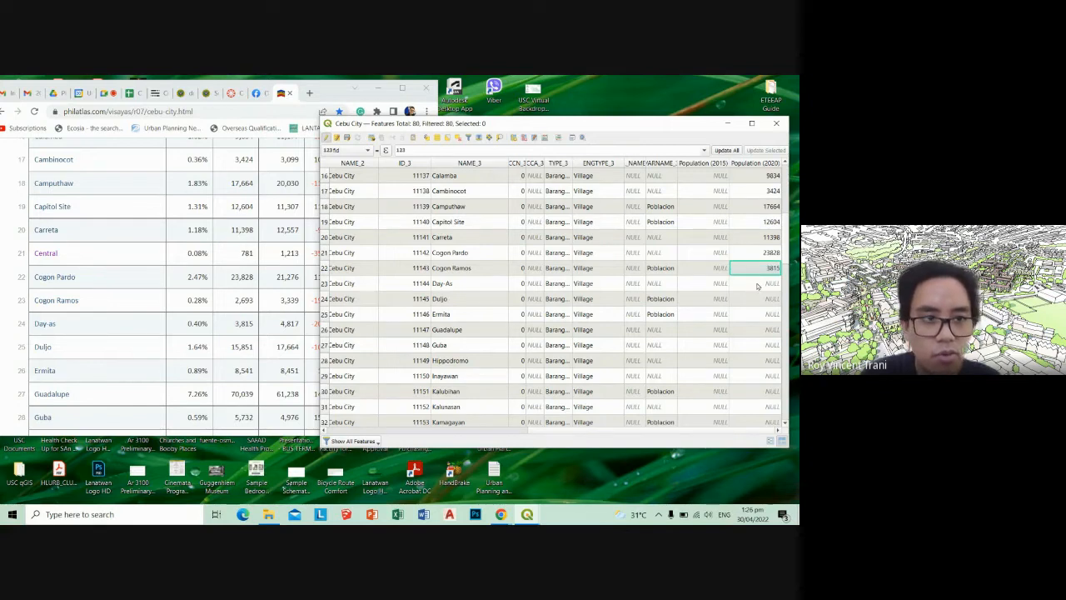
{"action": "type", "text": "15851"}
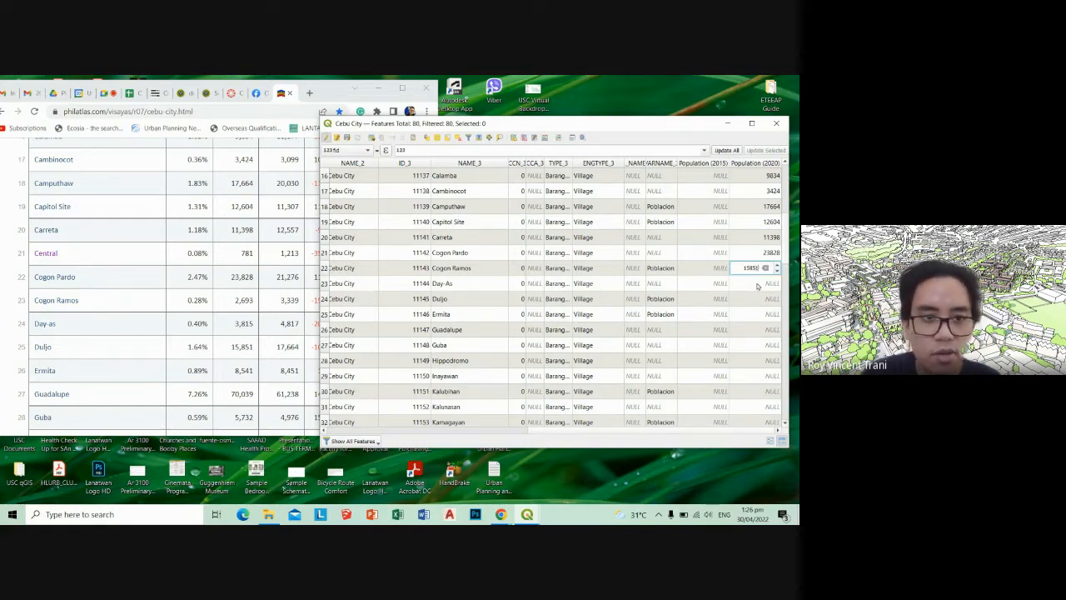
{"action": "key", "text": "Return"}
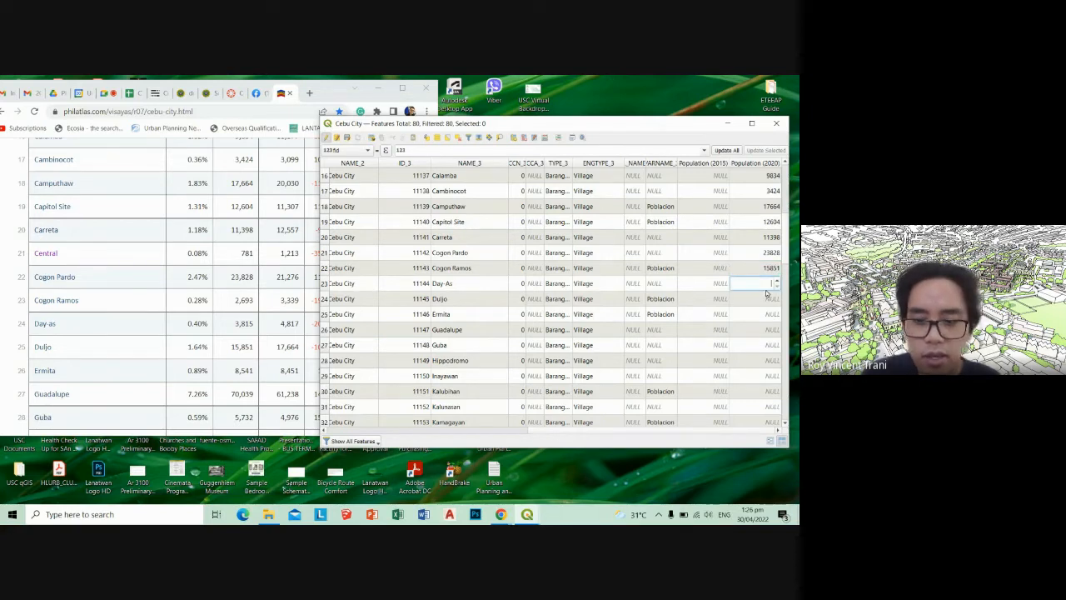
{"action": "type", "text": "8541"}
{"action": "key", "text": "Return"}
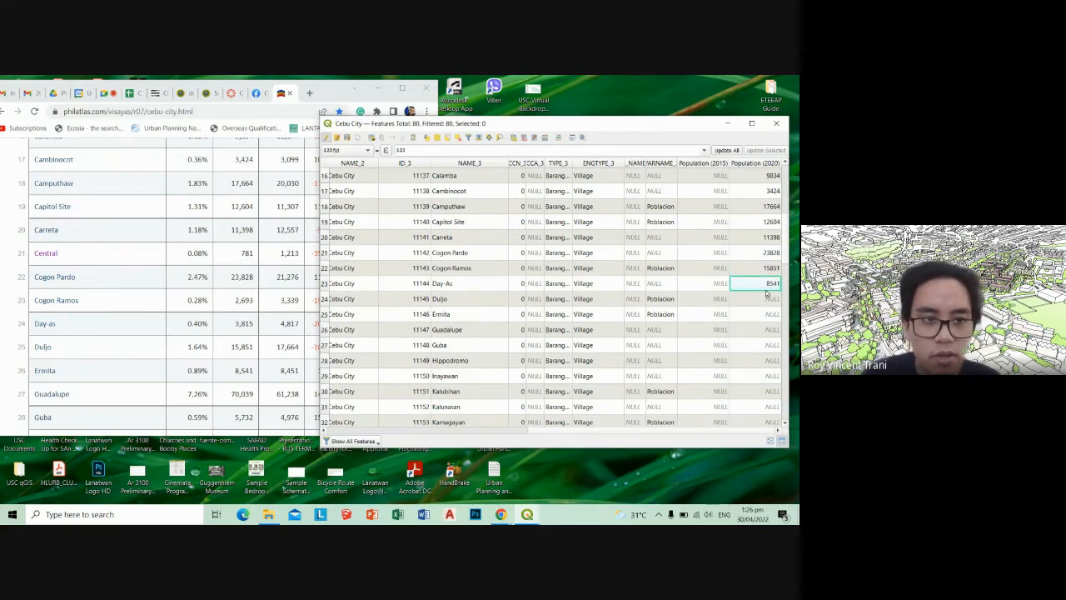
Set Population (2020) to 15851 for Duljo
{"action": "double_click", "coordinate": [767, 299]}
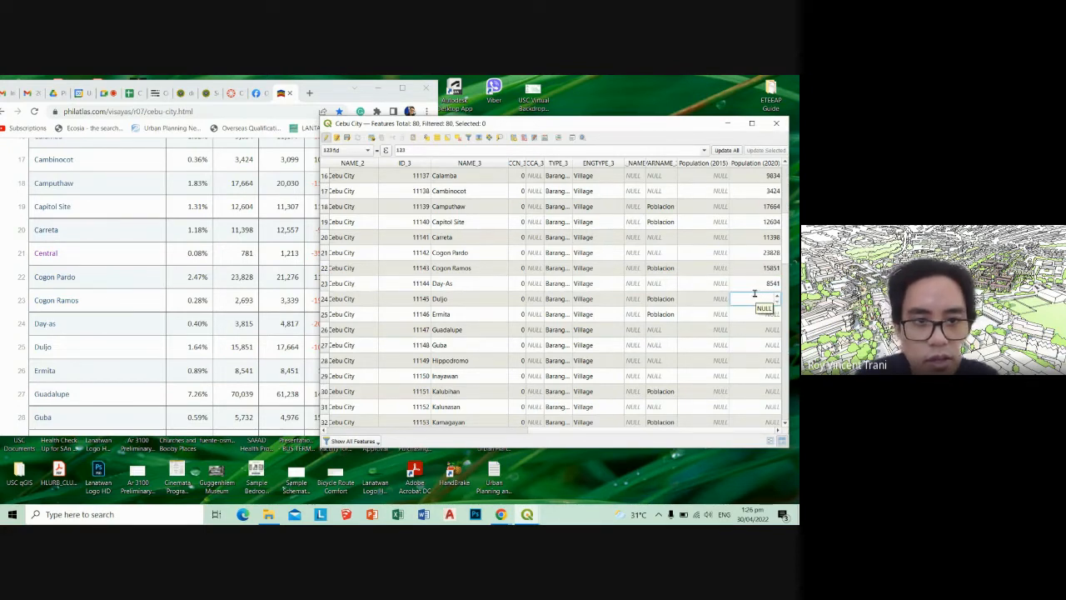
{"action": "type", "text": "15"}
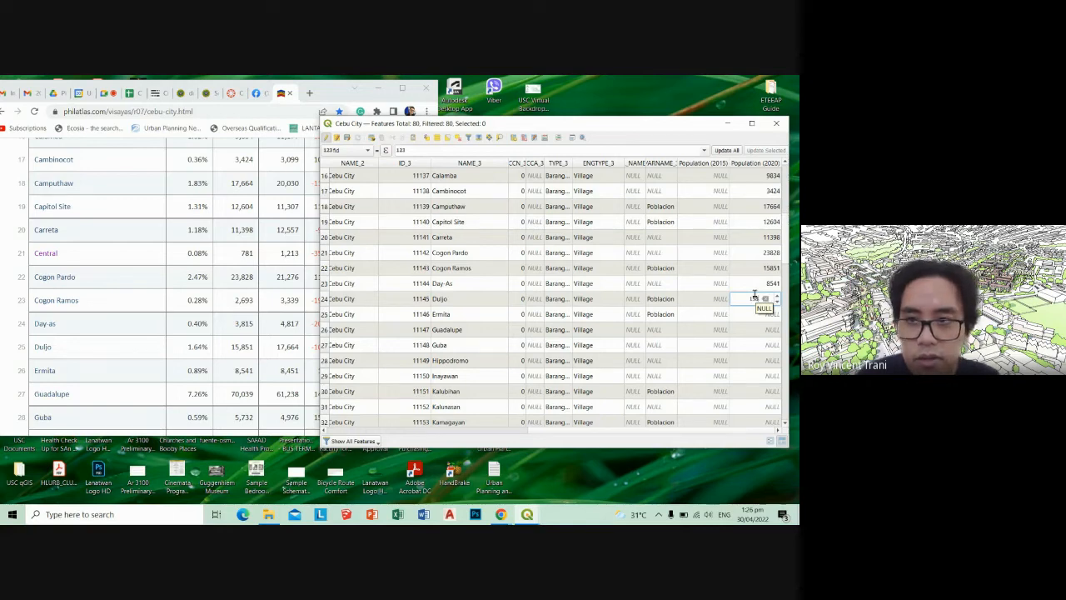
{"action": "type", "text": "851"}
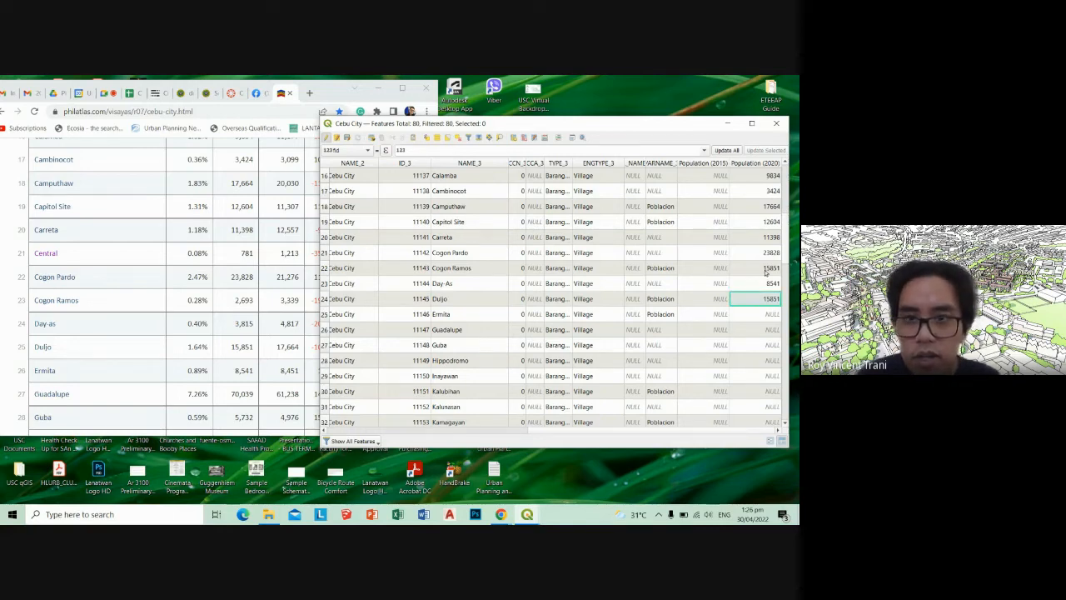
Correct Population (2020) to 2693 for Cogon Ramos and 3815 for Day-As
{"action": "double_click", "coordinate": [765, 270]}
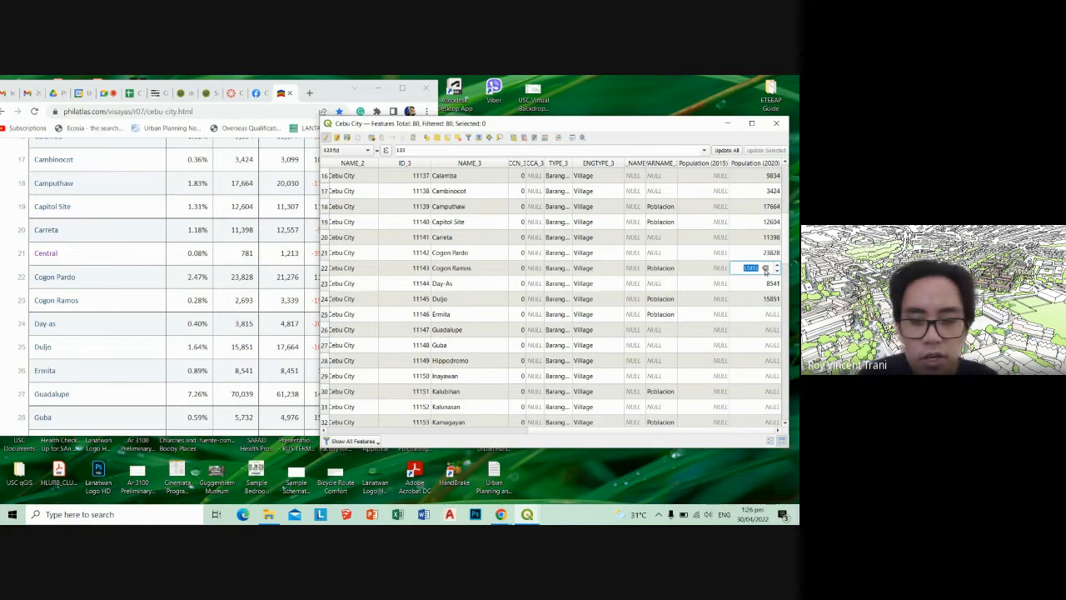
{"action": "type", "text": "269"}
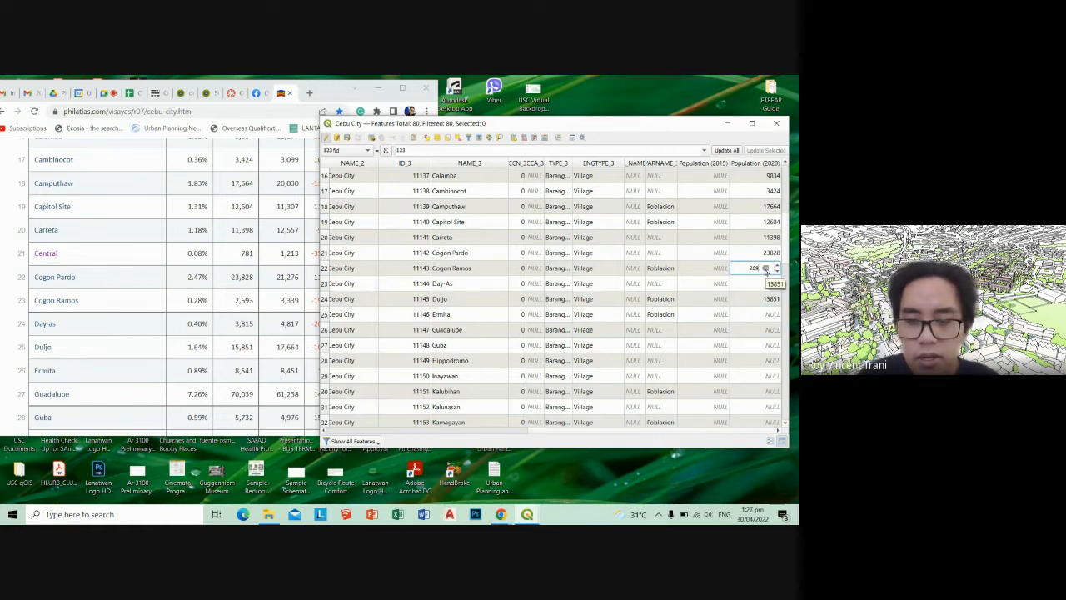
{"action": "type", "text": "3"}
{"action": "key", "text": "Return"}
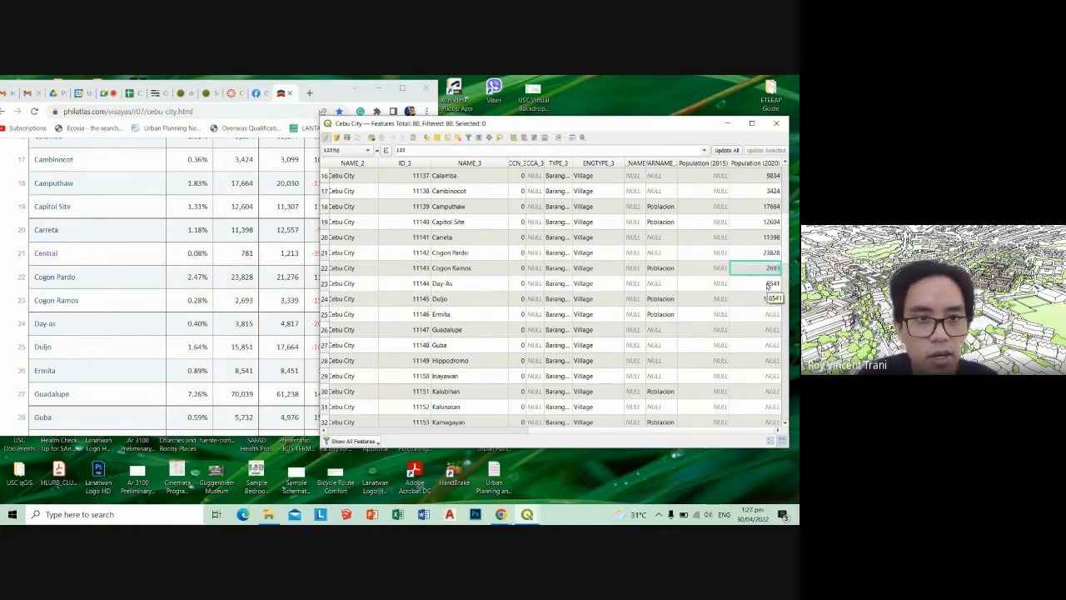
{"action": "double_click", "coordinate": [768, 286]}
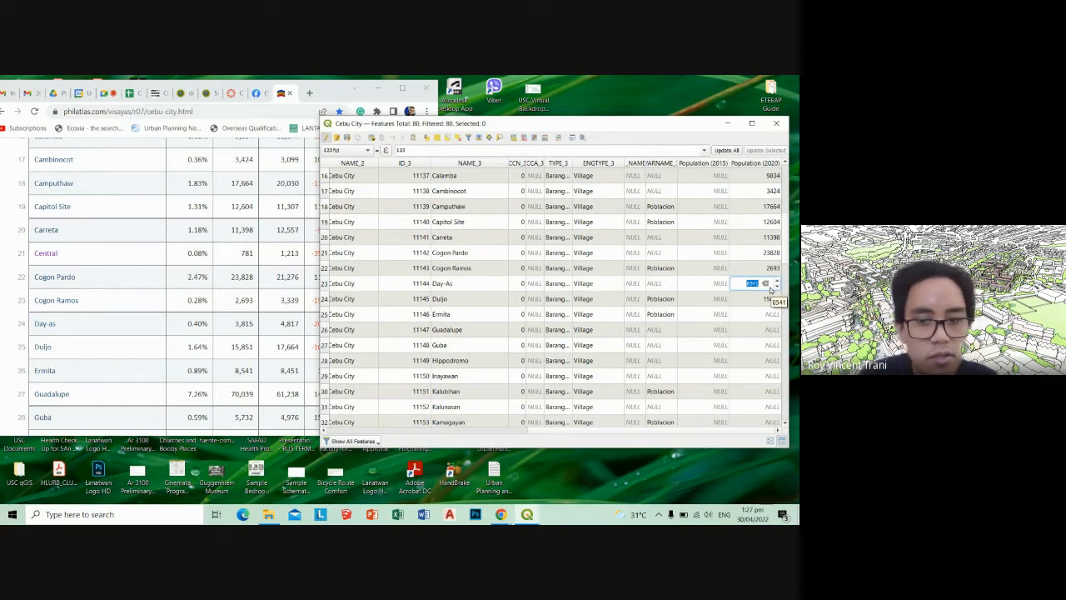
{"action": "type", "text": "3815"}
{"action": "key", "text": "Return"}
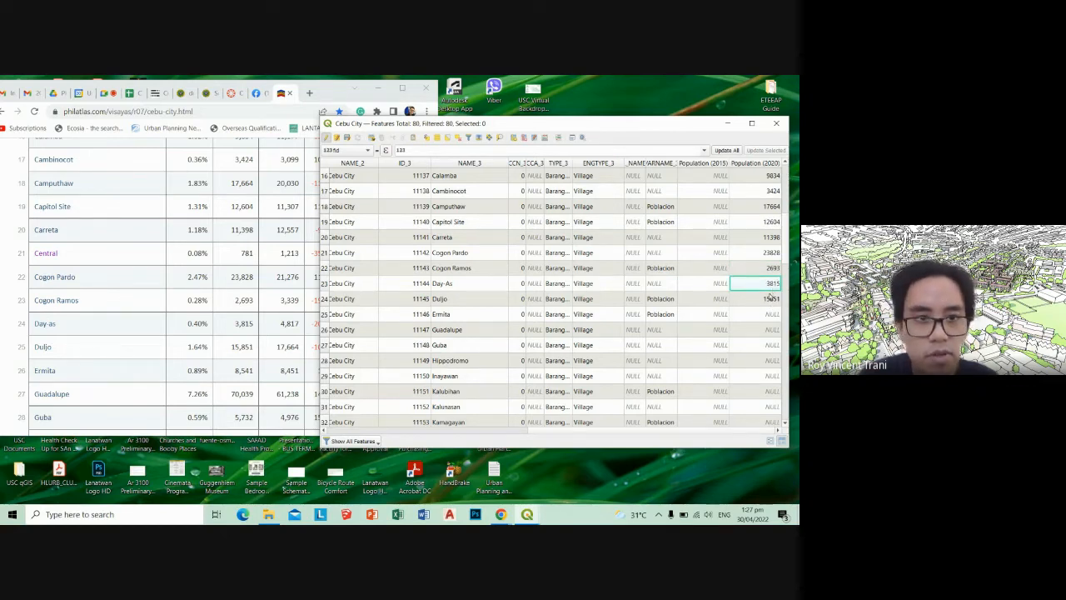
Set Population (2020) to 8541 for Ermita
{"action": "double_click", "coordinate": [770, 297]}
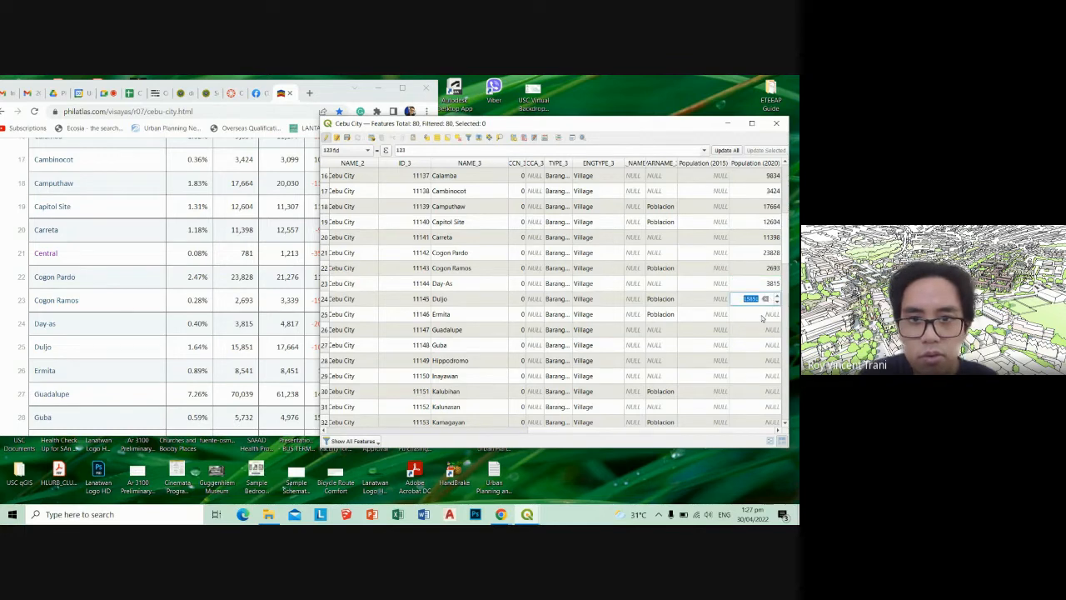
{"action": "double_click", "coordinate": [761, 314]}
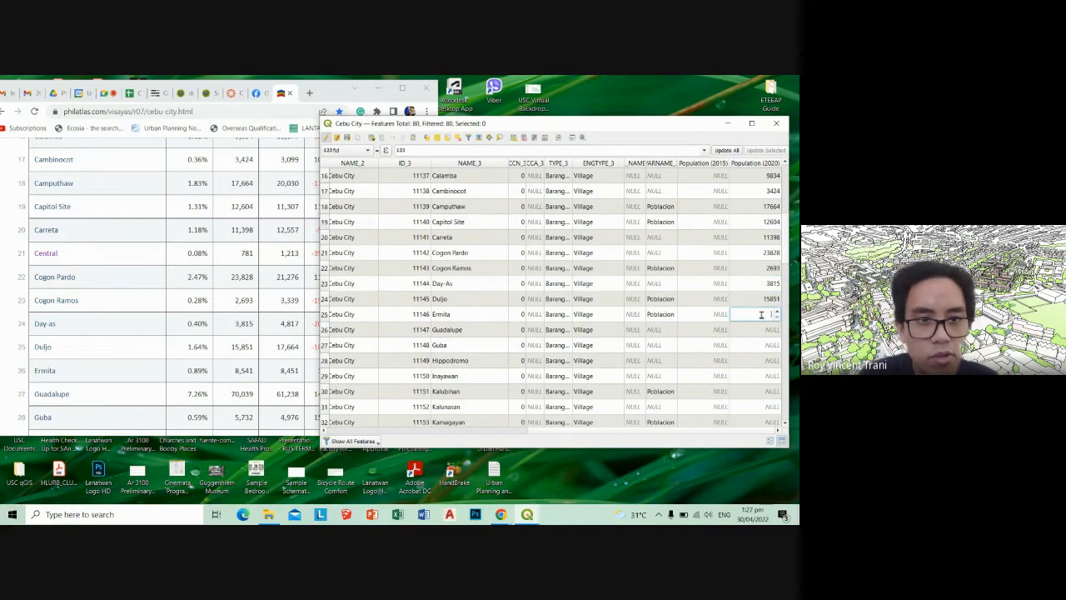
{"action": "type", "text": "8541"}
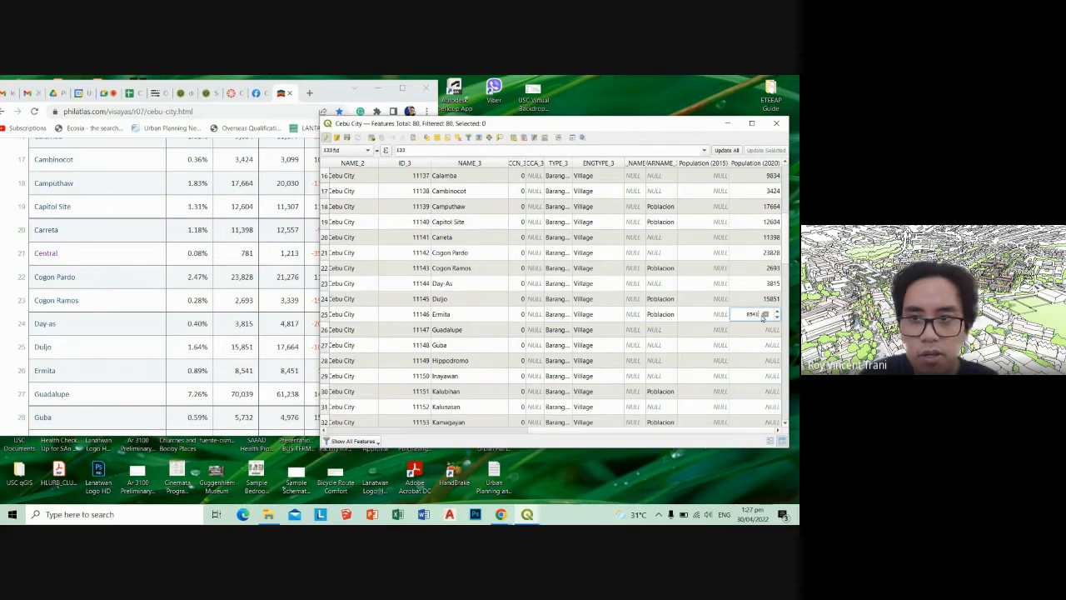
Set Population (2020) to 70039 for Guadalupe and 5732 for Guba
{"action": "double_click", "coordinate": [762, 328]}
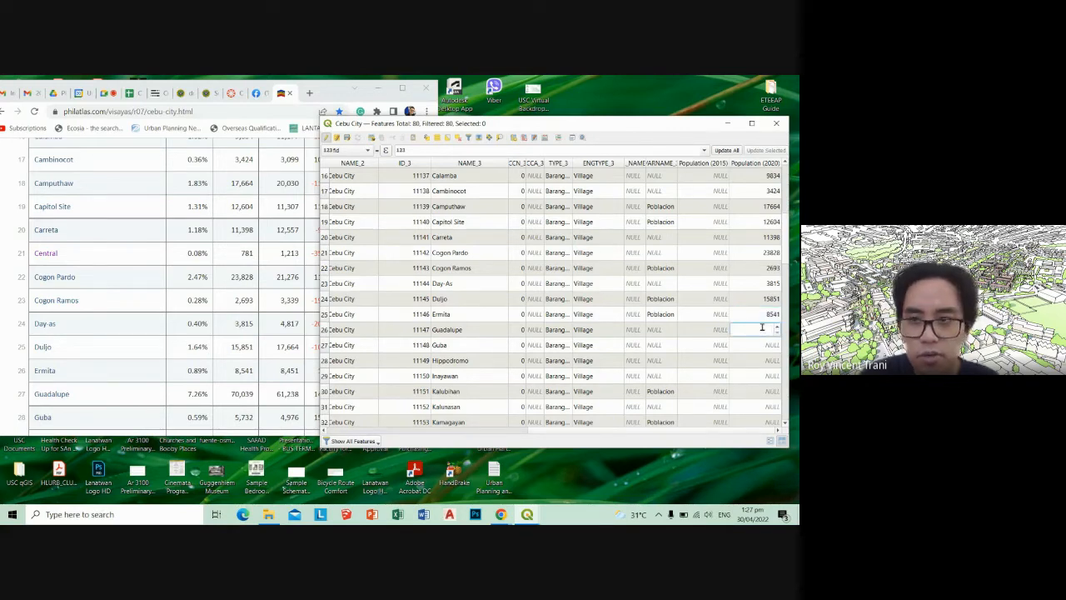
{"action": "type", "text": "70"}
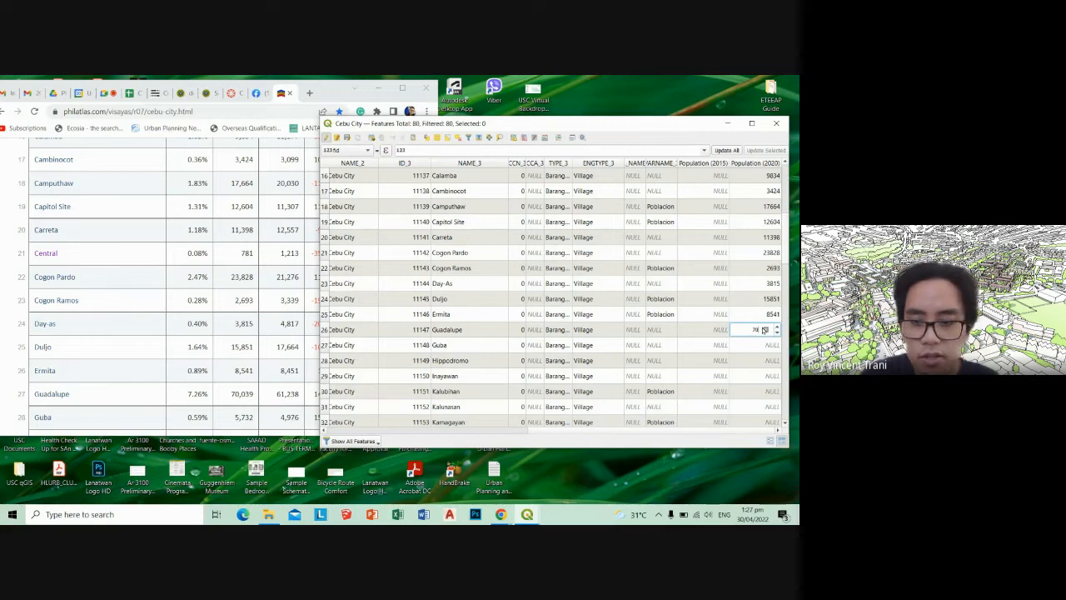
{"action": "type", "text": "039"}
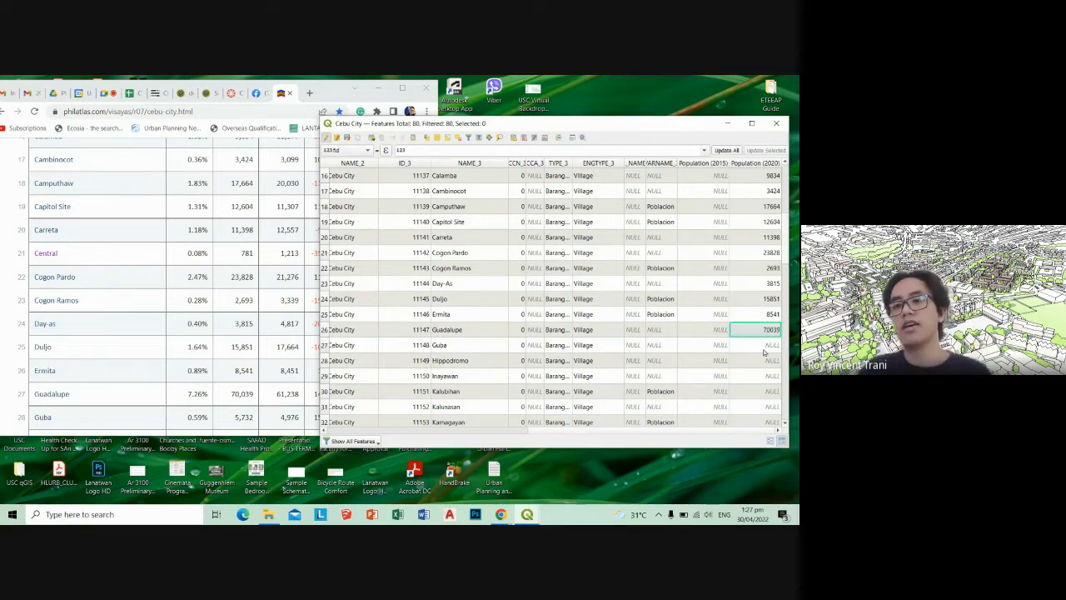
{"action": "double_click", "coordinate": [763, 345]}
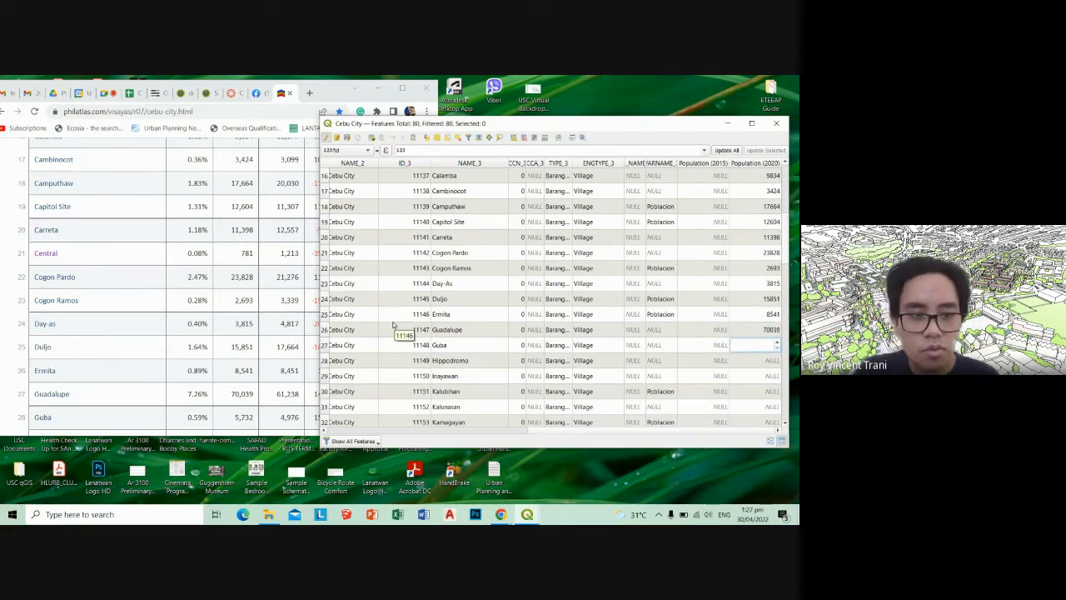
{"action": "scroll", "coordinate": [261, 339], "scroll_direction": "down", "scroll_amount": 3}
{"action": "scroll", "coordinate": [261, 339], "scroll_direction": "down", "scroll_amount": 1}
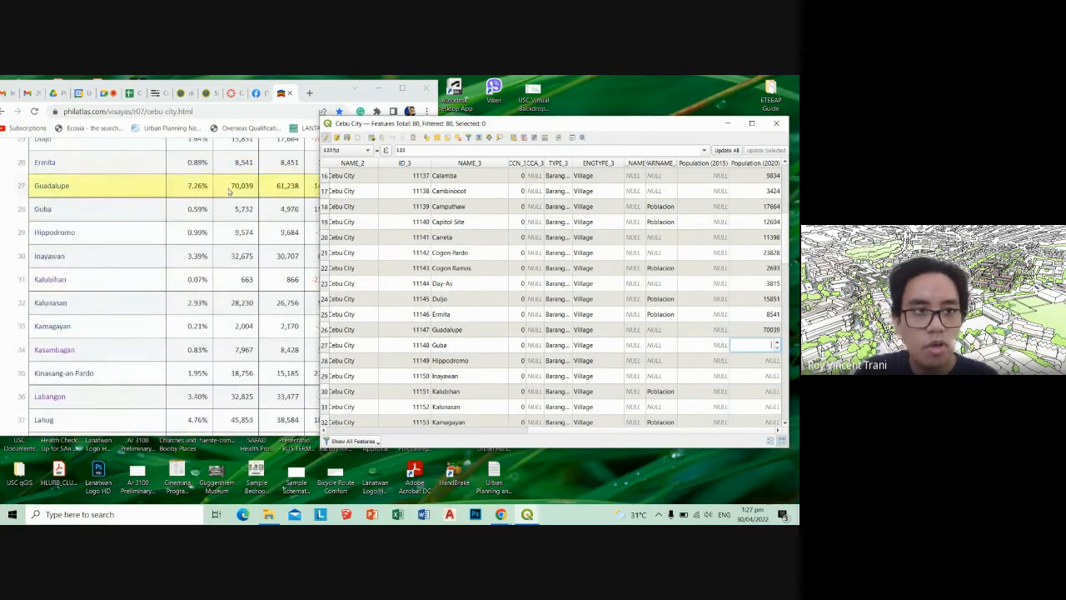
{"action": "key", "text": "BackSpace"}
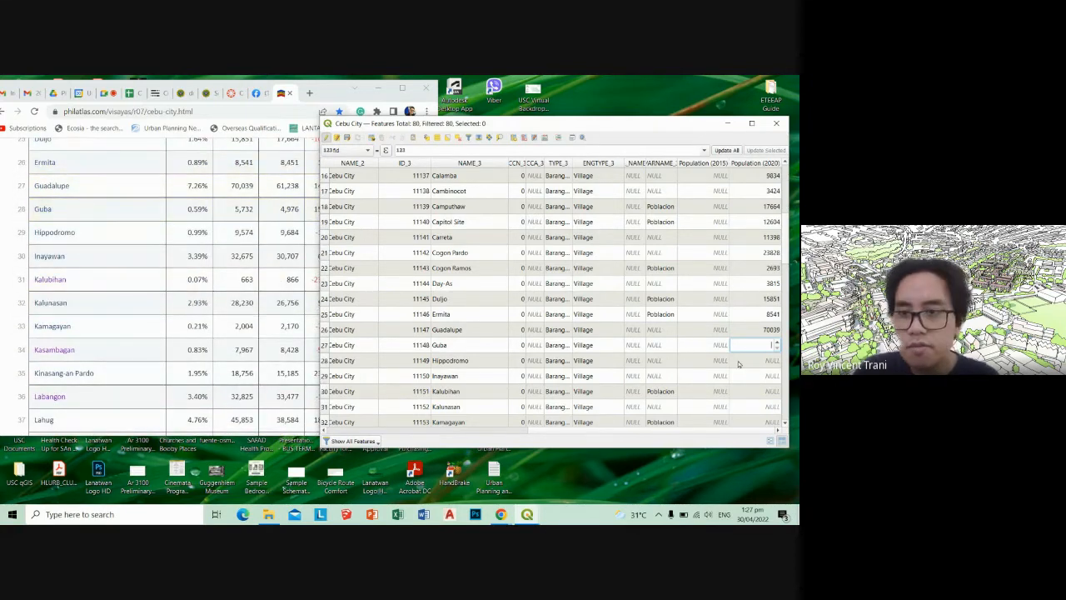
{"action": "type", "text": "57"}
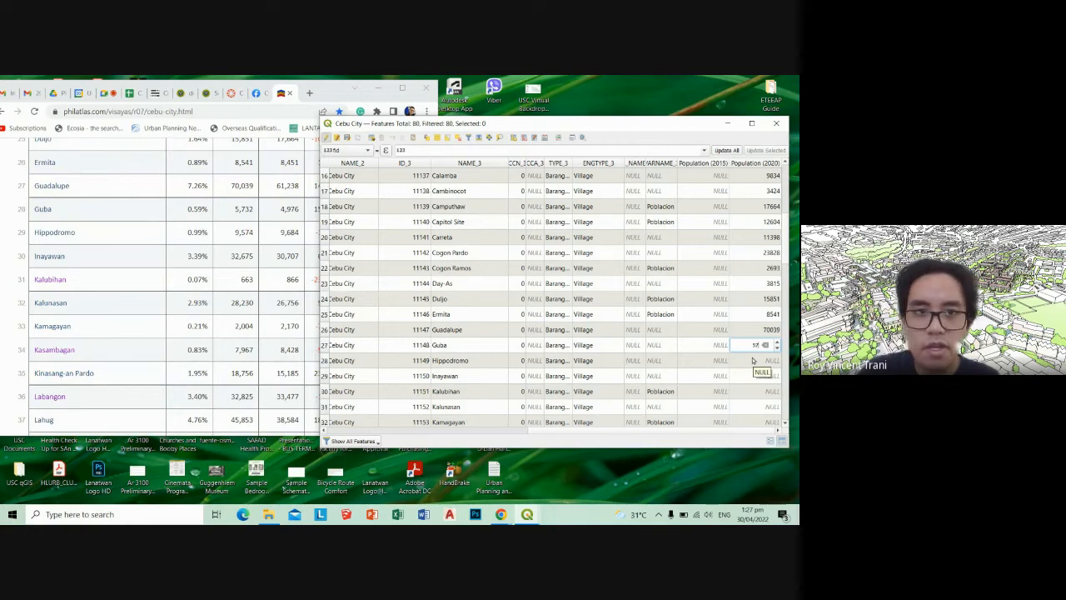
{"action": "type", "text": "32"}
{"action": "key", "text": "Return"}
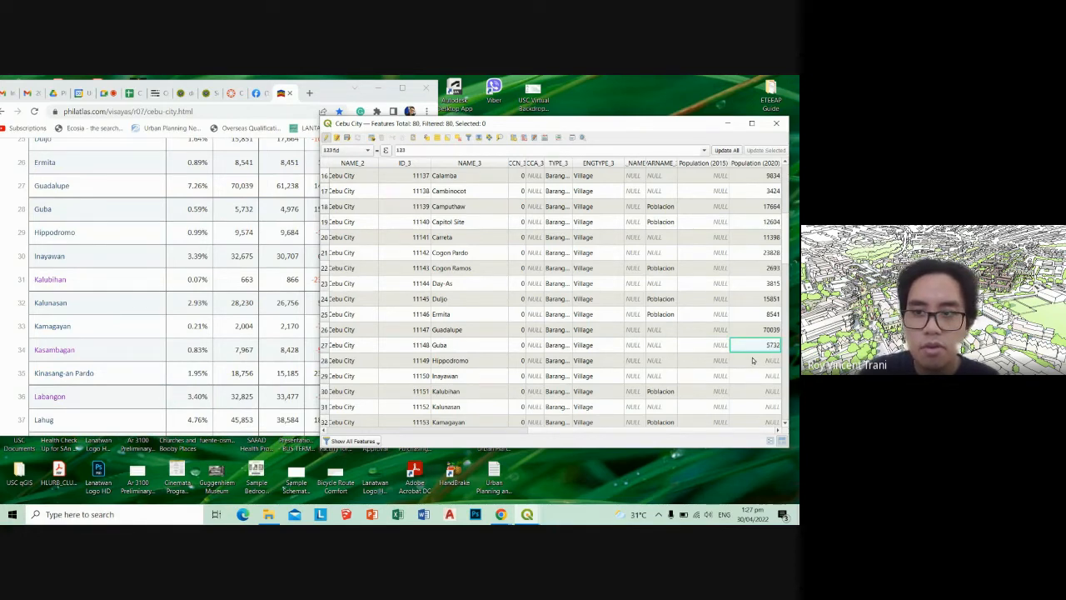
Set Population (2020) to 9574 for Hippodromo and 32675 for Inayawan
{"action": "double_click", "coordinate": [753, 360]}
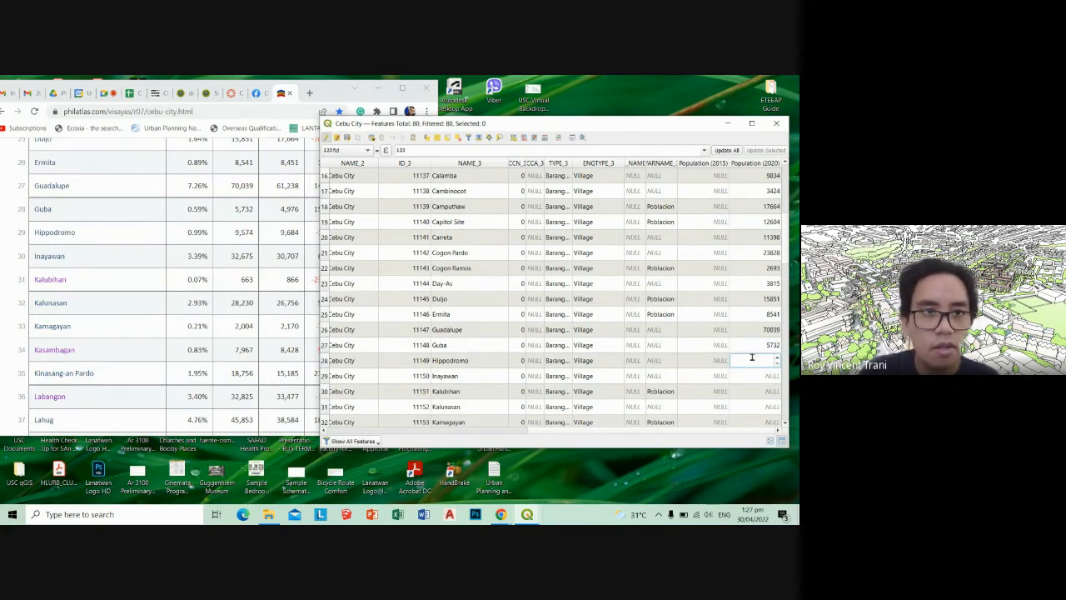
{"action": "type", "text": "9574"}
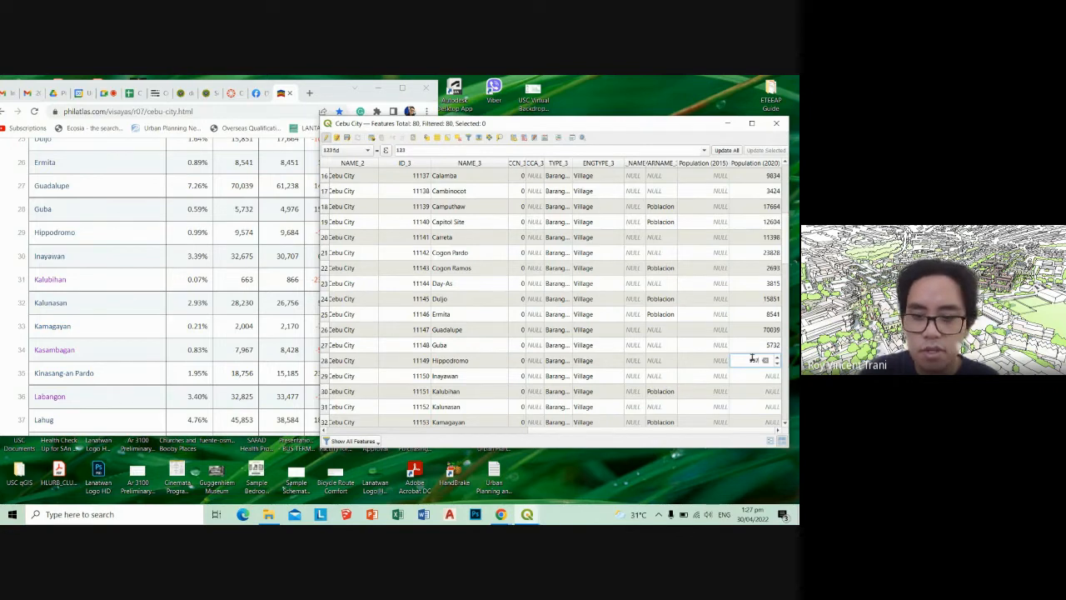
{"action": "key", "text": "Return"}
{"action": "double_click", "coordinate": [752, 376]}
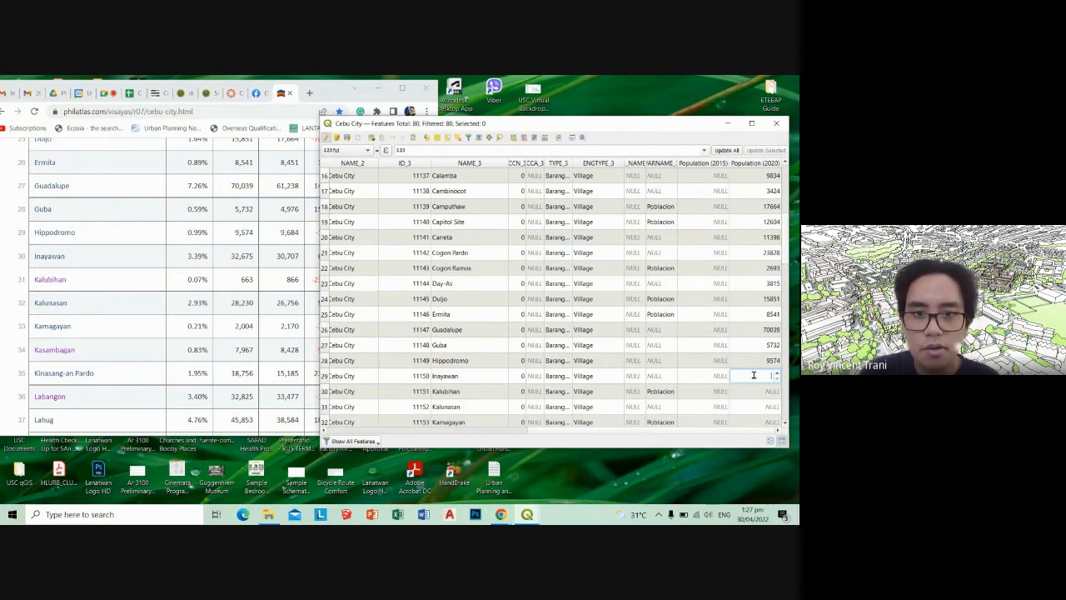
{"action": "type", "text": "3"}
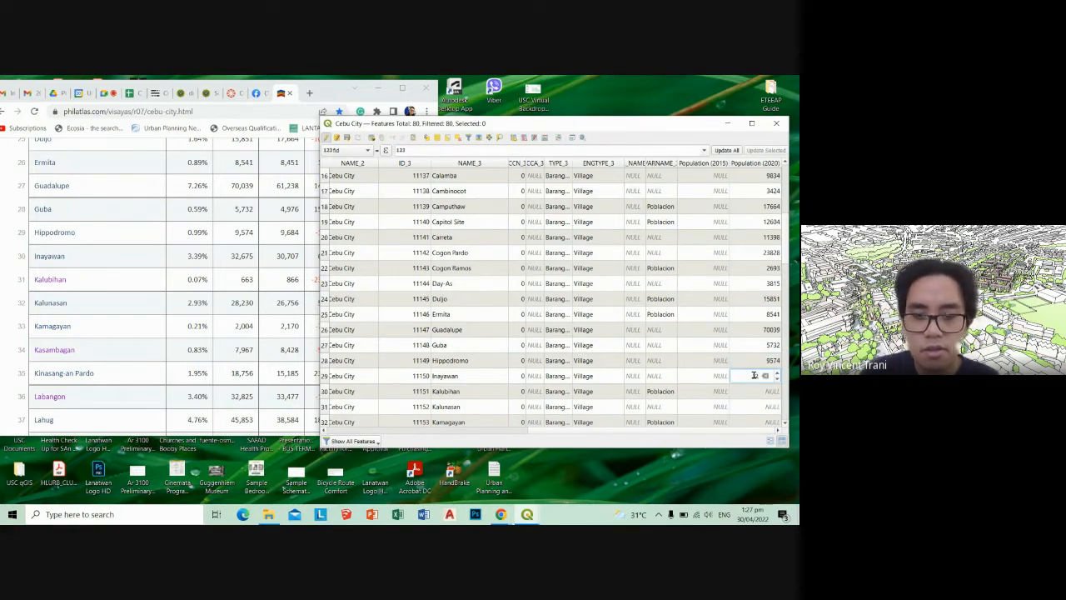
{"action": "type", "text": "2675"}
{"action": "key", "text": "Return"}
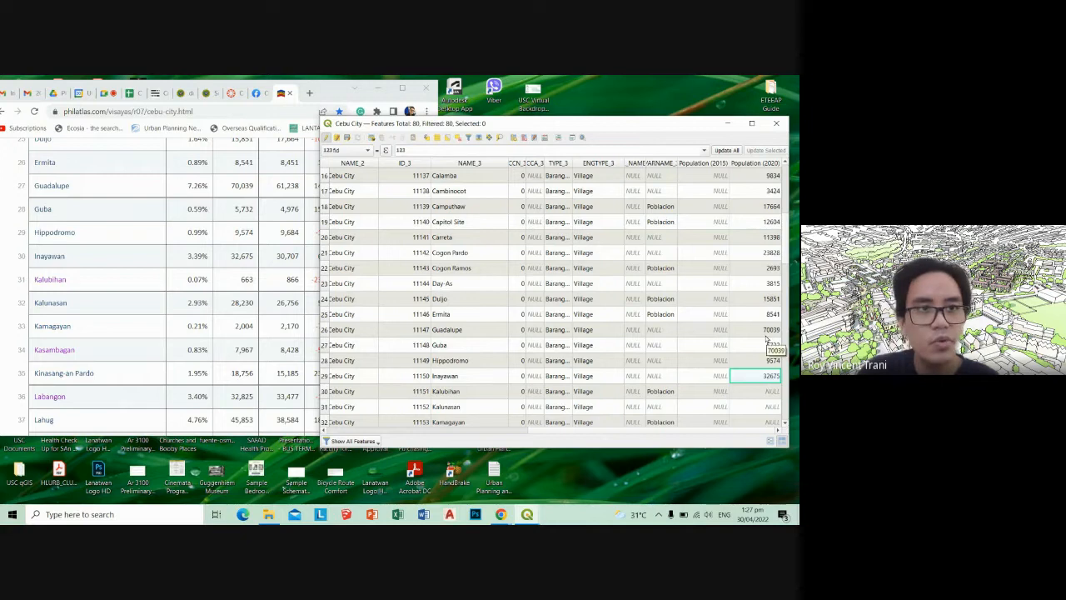
Set Population (2020) to 663 for Kalubihan and 28230 for Kalunasan
{"action": "double_click", "coordinate": [762, 390]}
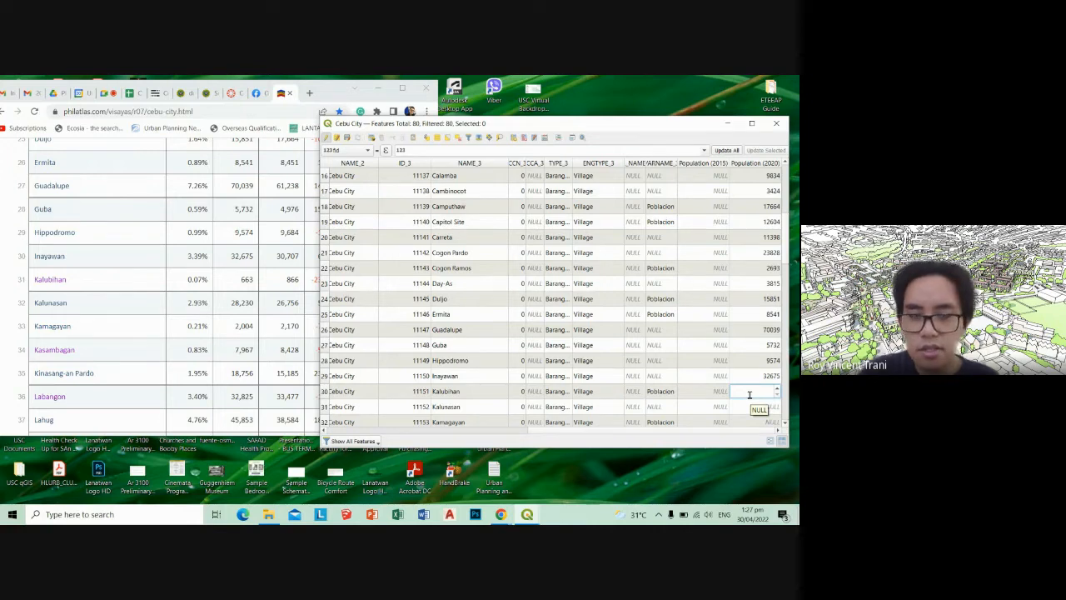
{"action": "type", "text": "663"}
{"action": "key", "text": "Return"}
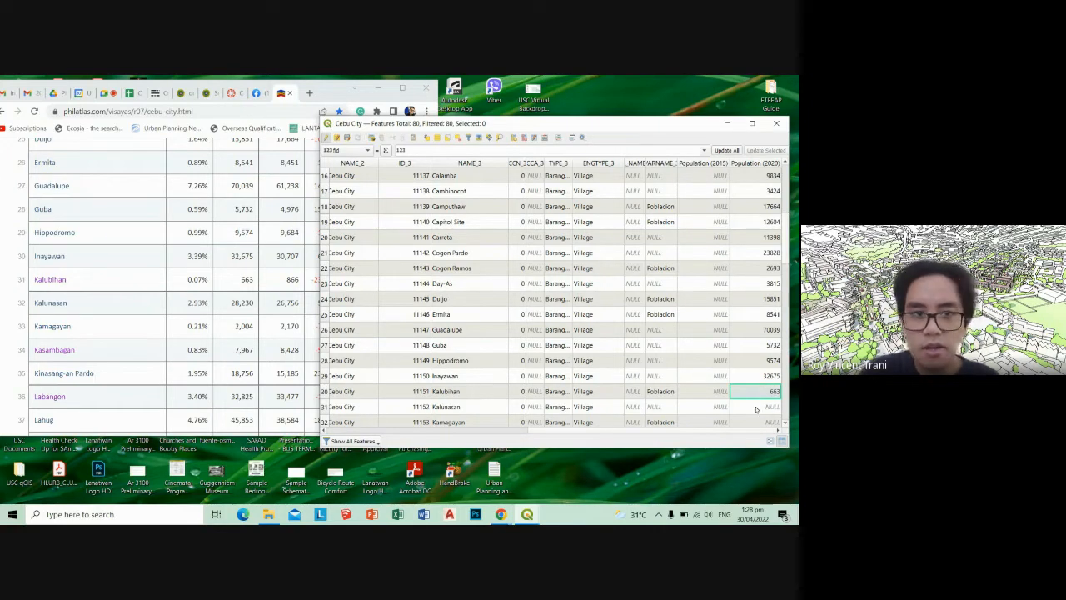
{"action": "double_click", "coordinate": [756, 407]}
{"action": "type", "text": "28230"}
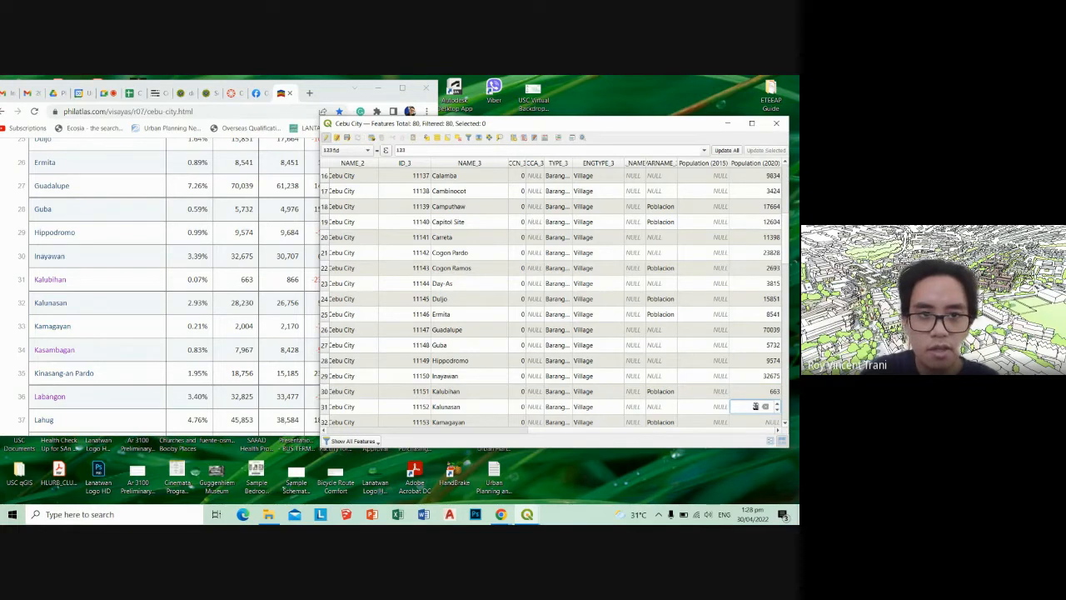
{"action": "key", "text": "Return"}
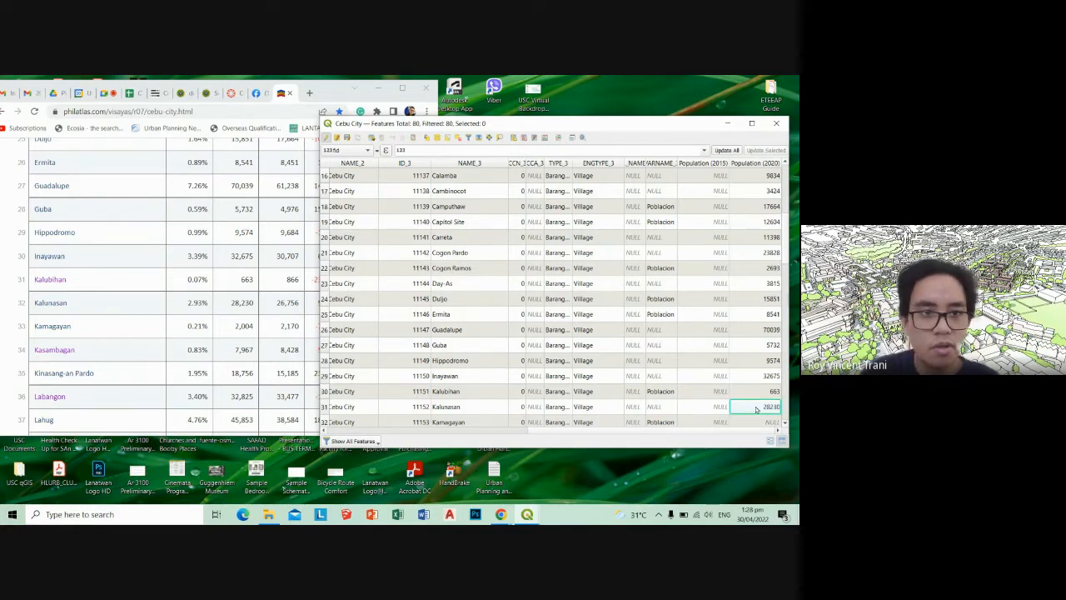
Set Population (2020) to 2004 for Kamagayan and 7967 for Kasambagan
{"action": "scroll", "coordinate": [756, 408], "scroll_direction": "down", "scroll_amount": 1}
{"action": "double_click", "coordinate": [762, 377]}
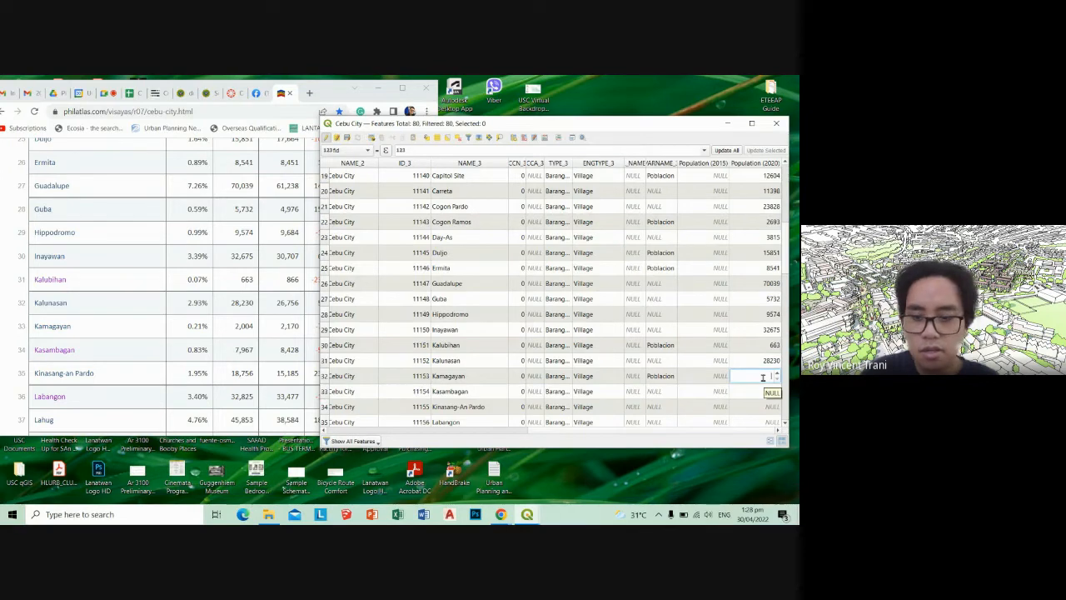
{"action": "type", "text": "2004"}
{"action": "key", "text": "Return"}
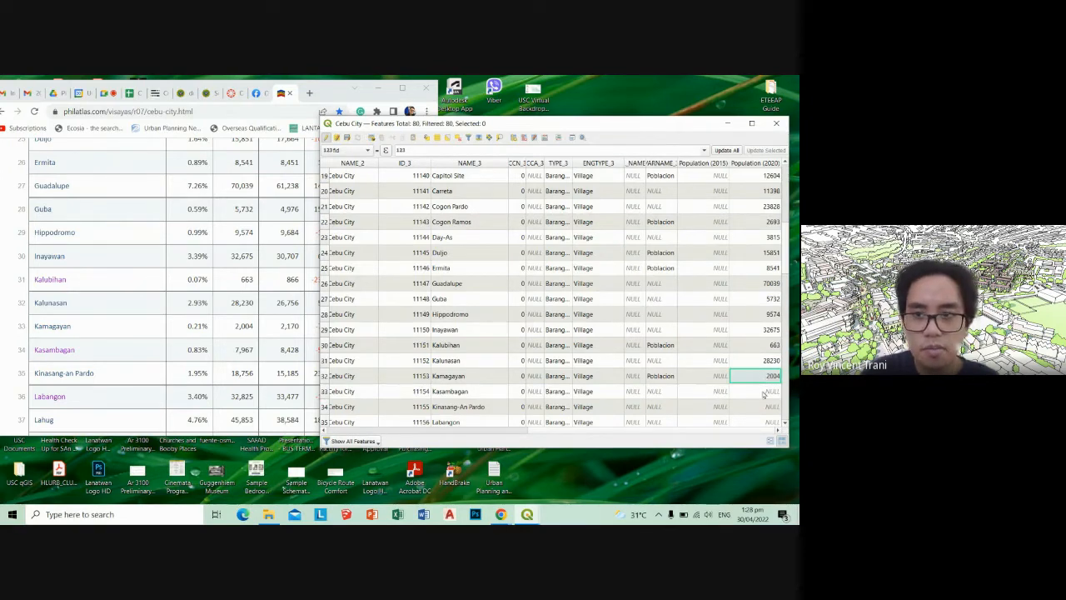
{"action": "double_click", "coordinate": [762, 391]}
{"action": "type", "text": "79"}
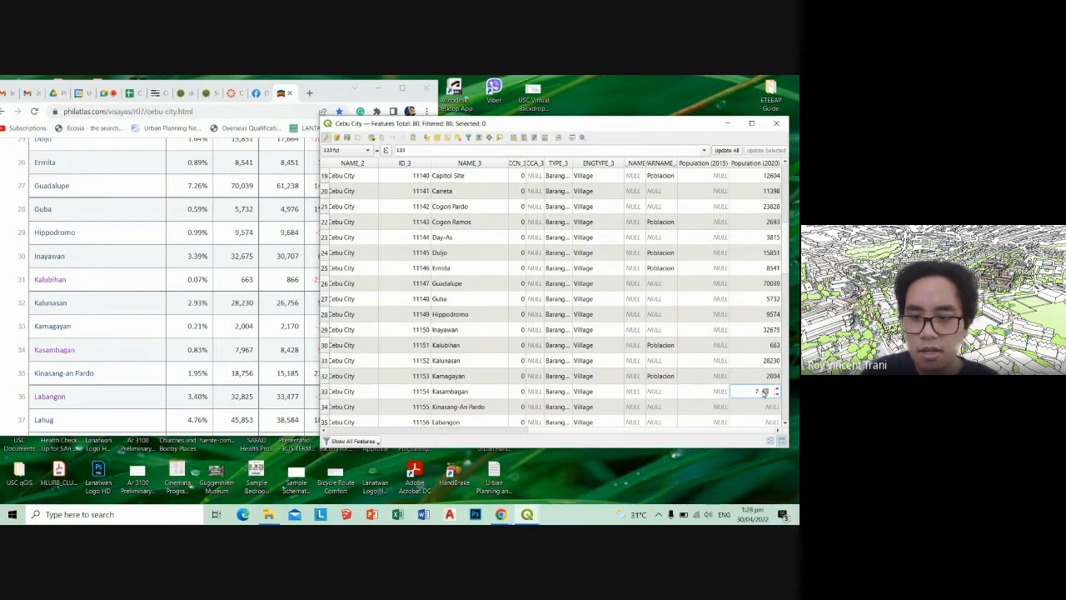
{"action": "type", "text": "67"}
{"action": "key", "text": "Return"}
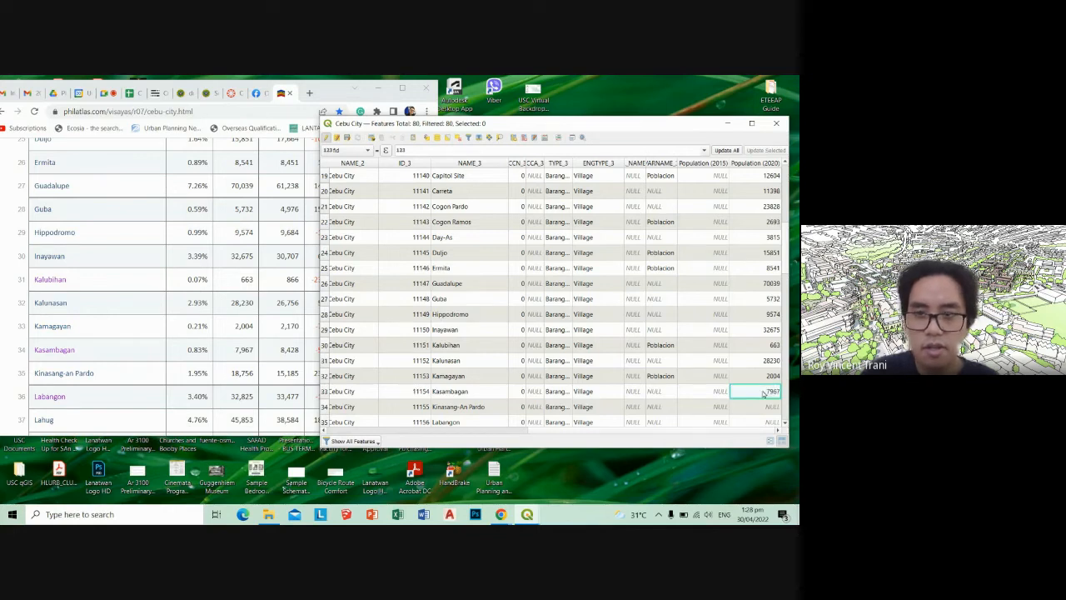
Set Population (2020) to 7967 for Kinasang-An Pardo
{"action": "scroll", "coordinate": [763, 393], "scroll_direction": "down", "scroll_amount": 1}
{"action": "double_click", "coordinate": [761, 360]}
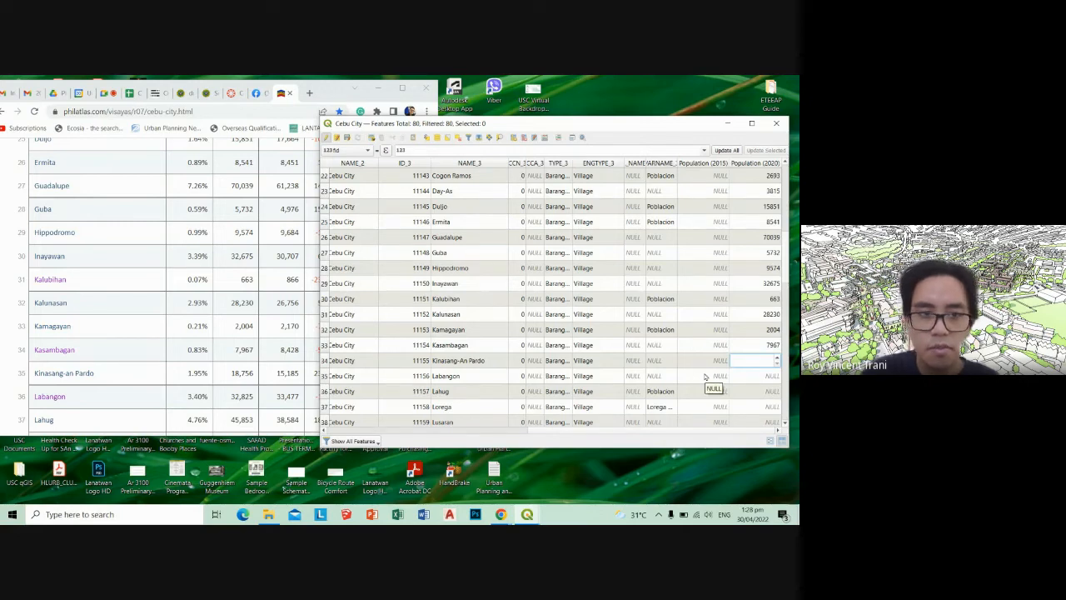
{"action": "type", "text": "18"}
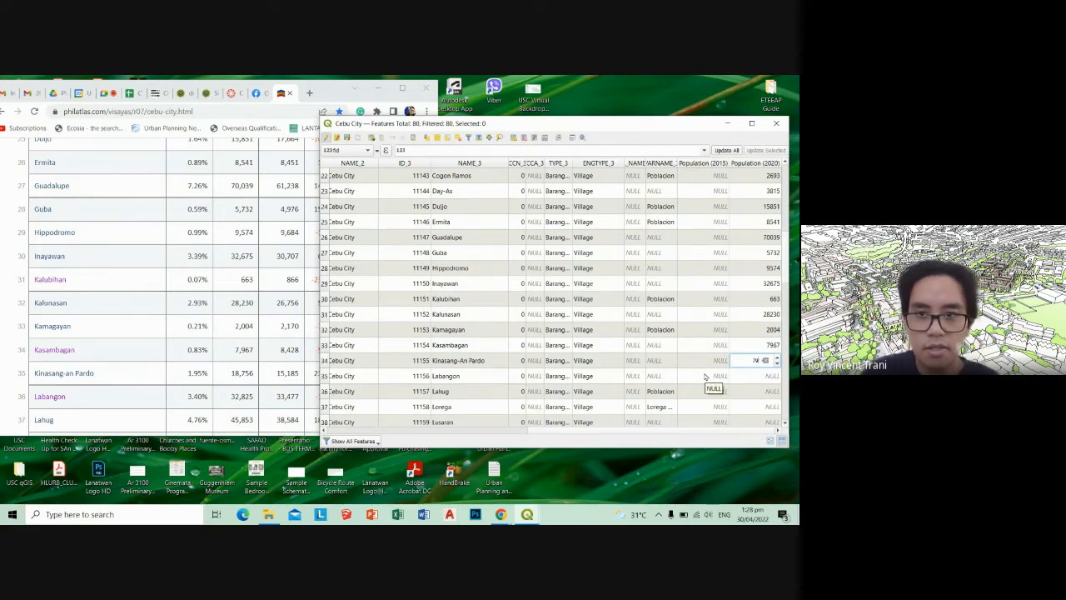
{"action": "type", "text": "7967"}
{"action": "key", "text": "Return"}
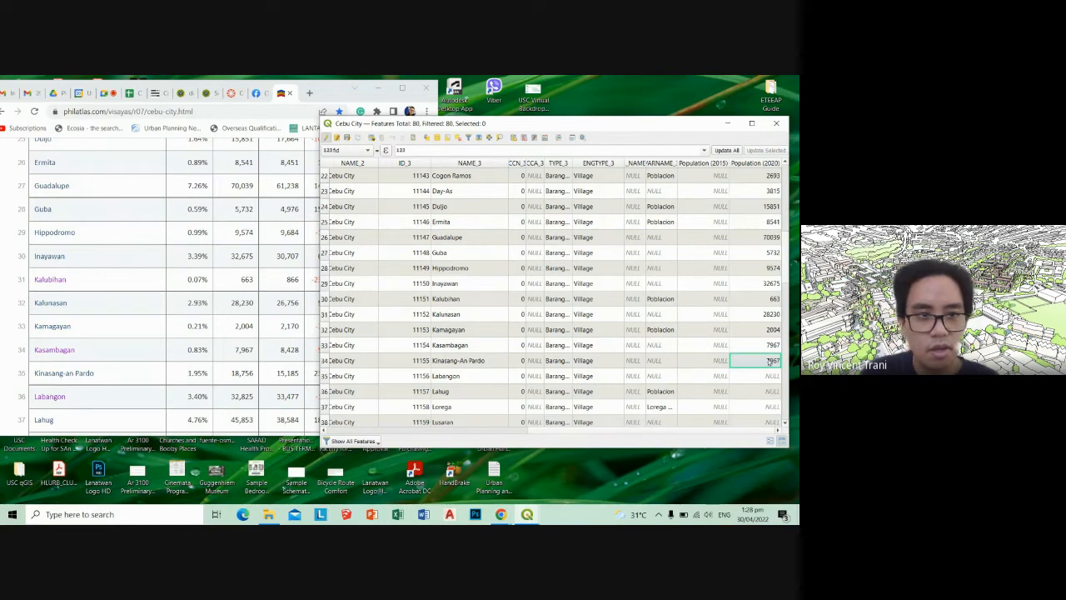
Correct Population (2020) to 18756 for Kinasang-An Pardo and set it to 32825 for Labangon
{"action": "double_click", "coordinate": [769, 361]}
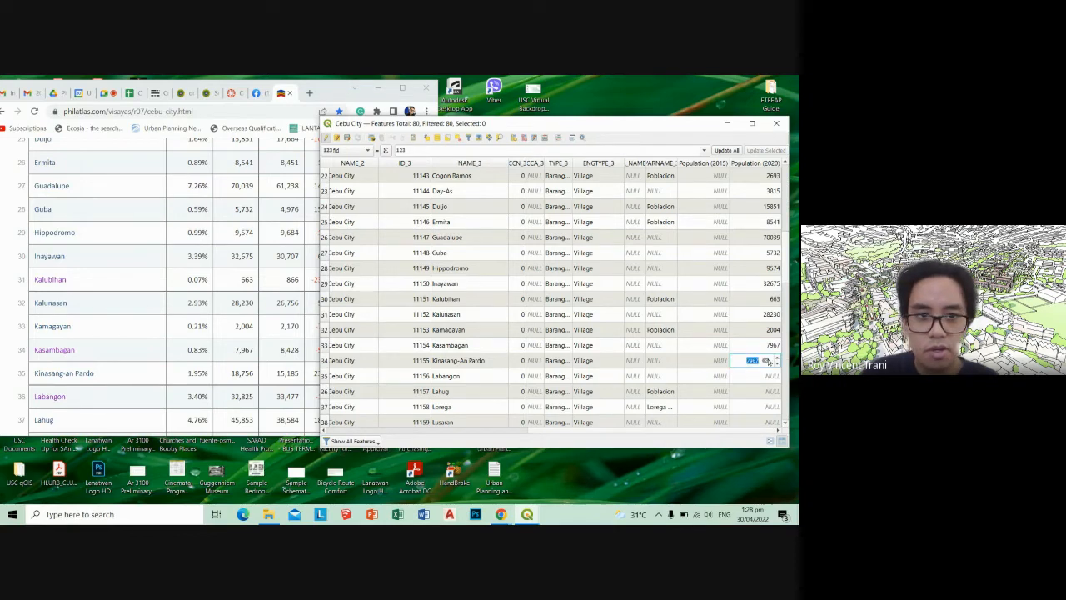
{"action": "type", "text": "18756"}
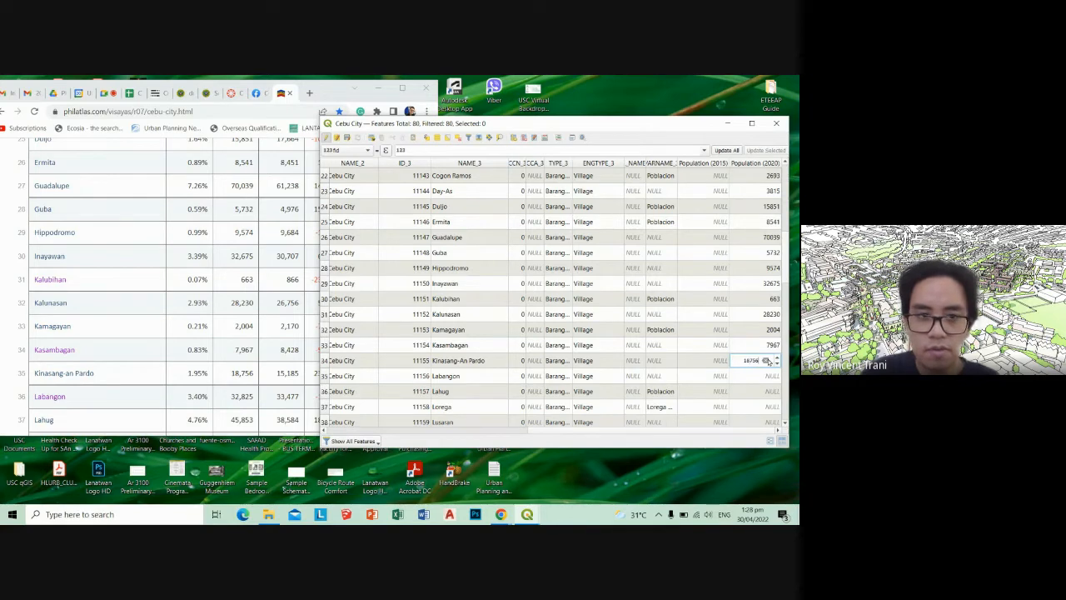
{"action": "key", "text": "Return"}
{"action": "double_click", "coordinate": [763, 375]}
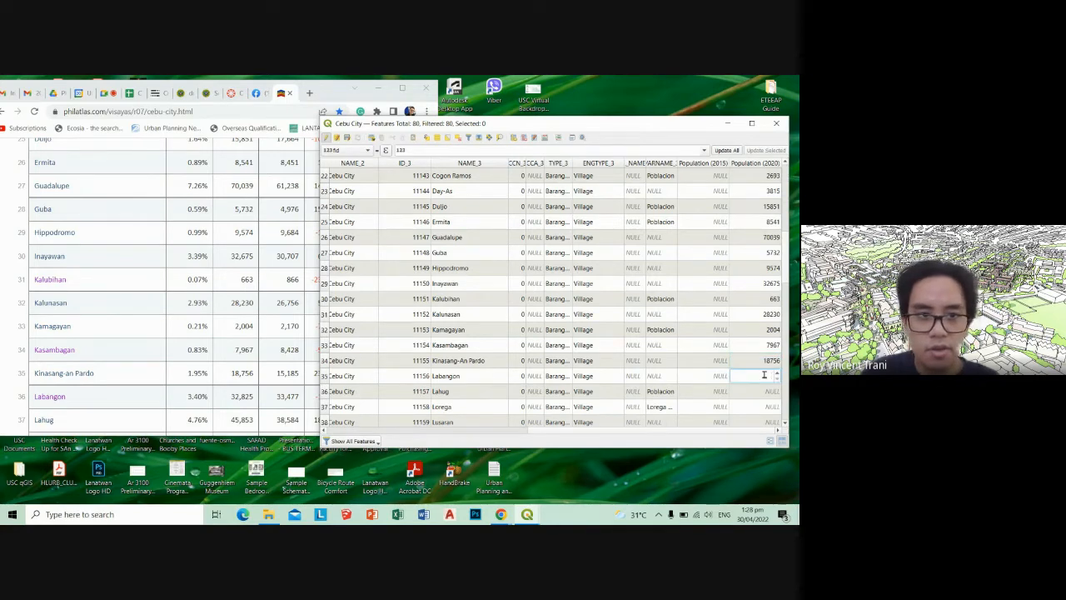
{"action": "type", "text": "32"}
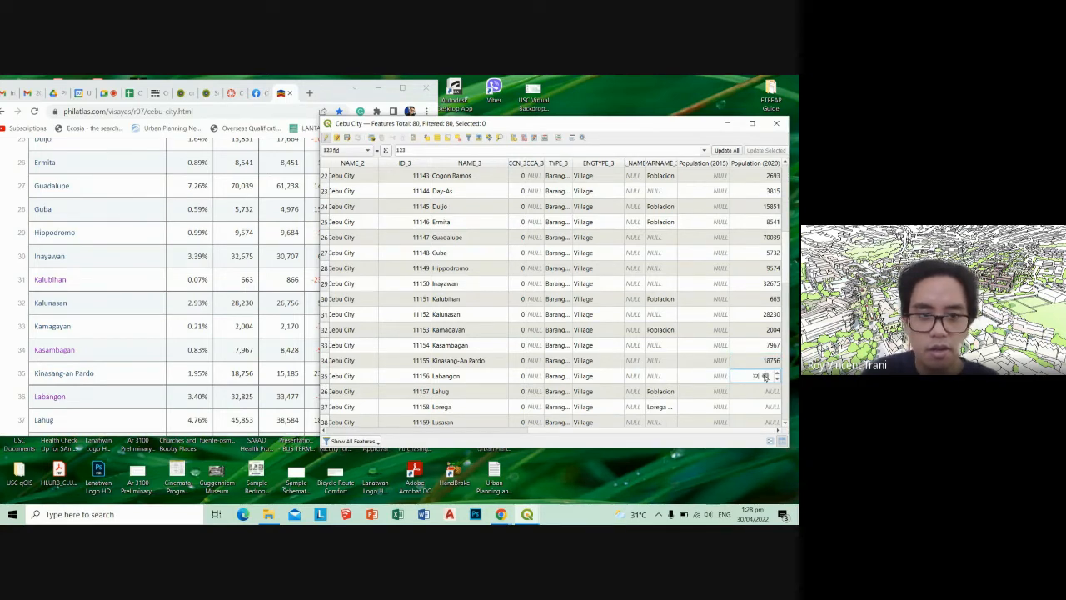
{"action": "type", "text": "82582"}
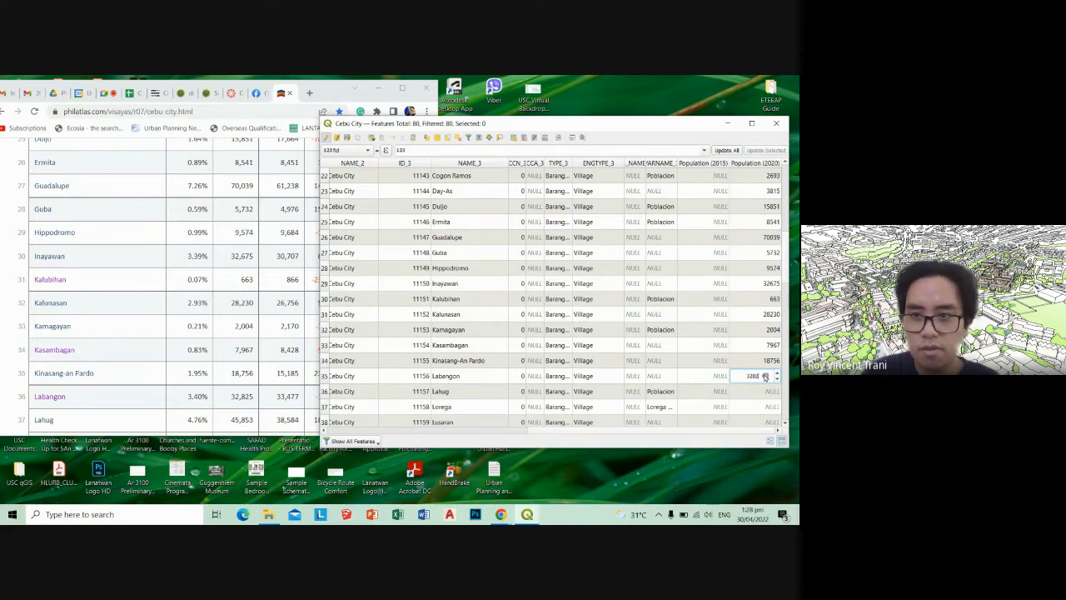
{"action": "key", "text": "Return"}
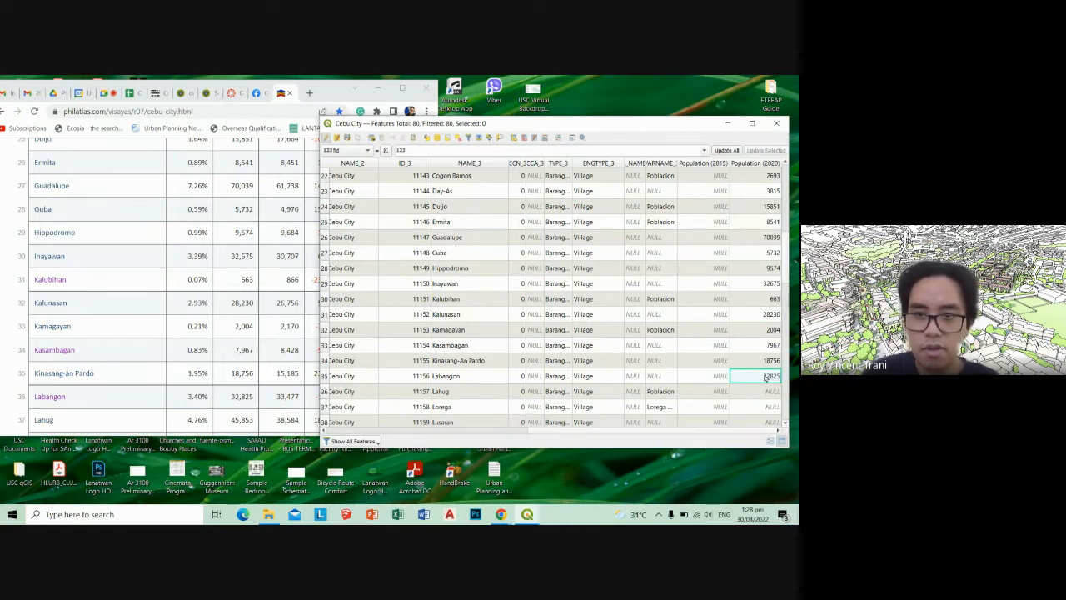
Set Population (2020) to 12273 for Lahug
{"action": "scroll", "coordinate": [755, 394], "scroll_direction": "down", "scroll_amount": 4}
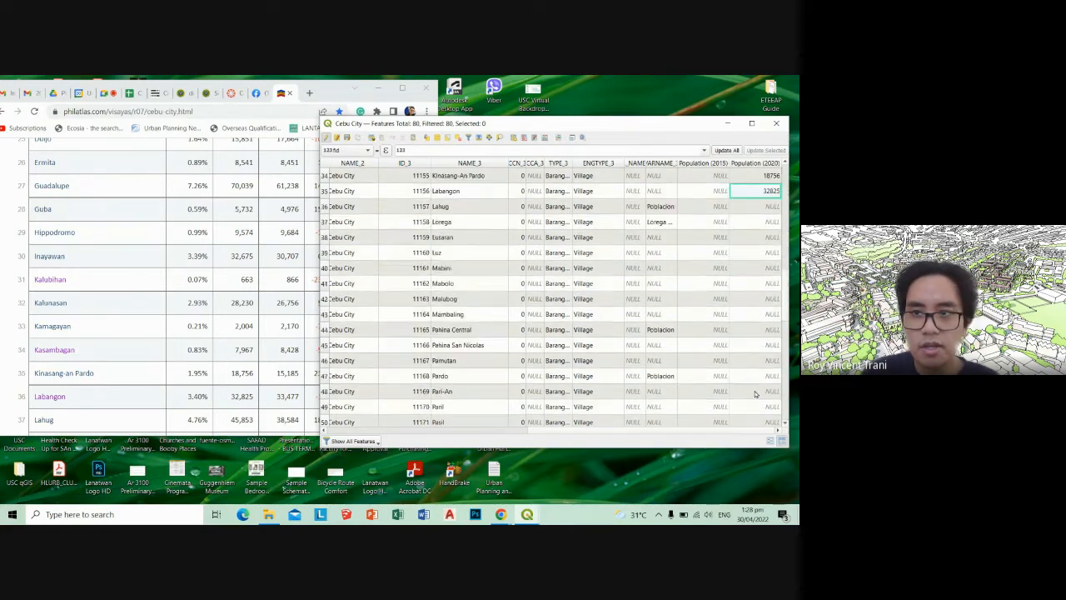
{"action": "scroll", "coordinate": [755, 394], "scroll_direction": "up", "scroll_amount": 1}
{"action": "double_click", "coordinate": [764, 252]}
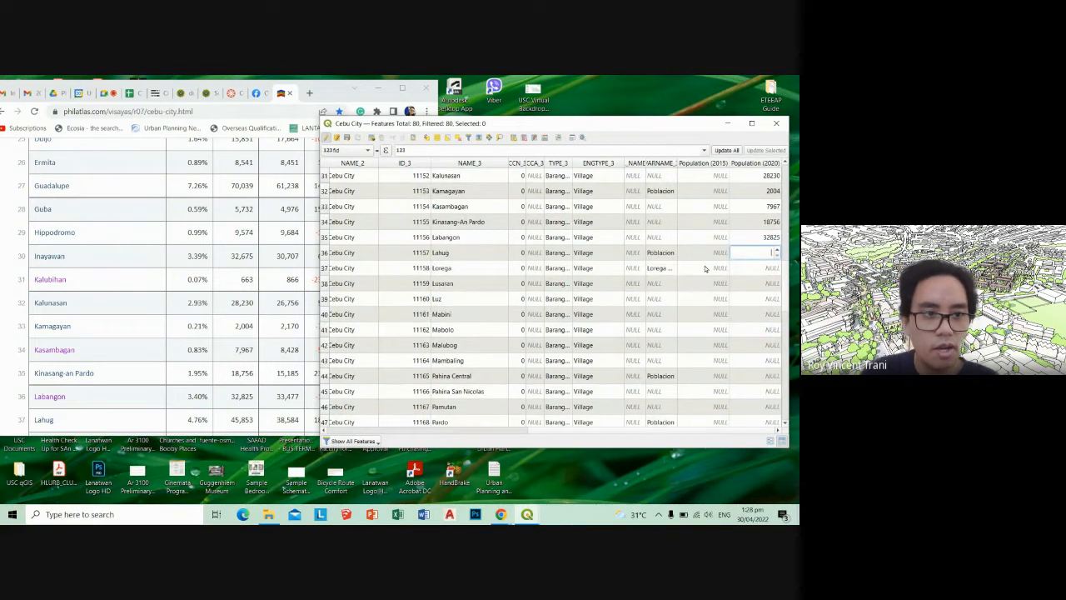
{"action": "scroll", "coordinate": [200, 325], "scroll_direction": "down", "scroll_amount": 1}
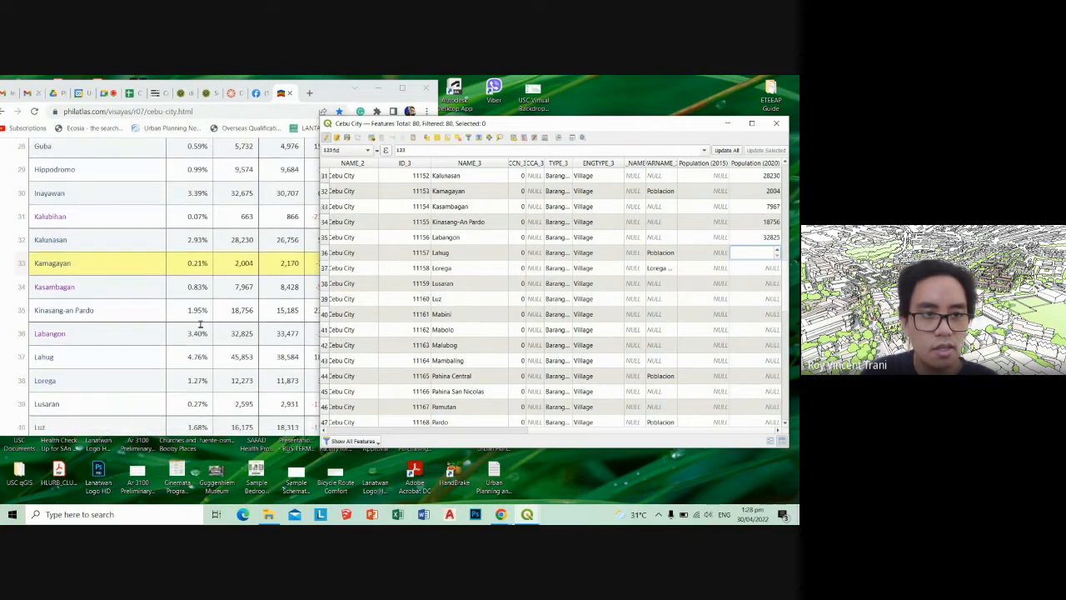
{"action": "scroll", "coordinate": [200, 325], "scroll_direction": "down", "scroll_amount": 1}
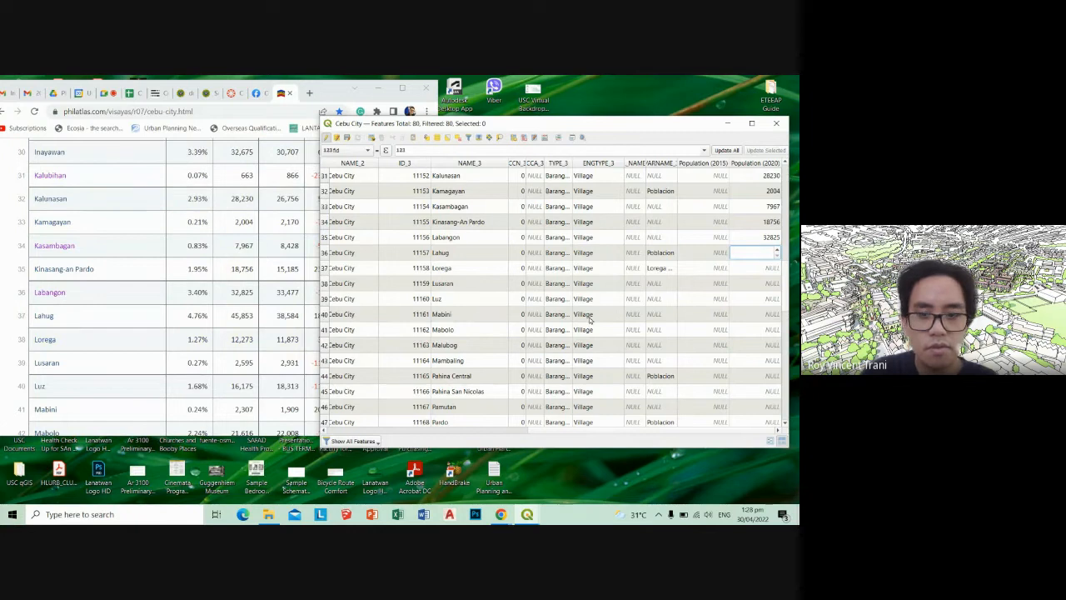
{"action": "type", "text": "122"}
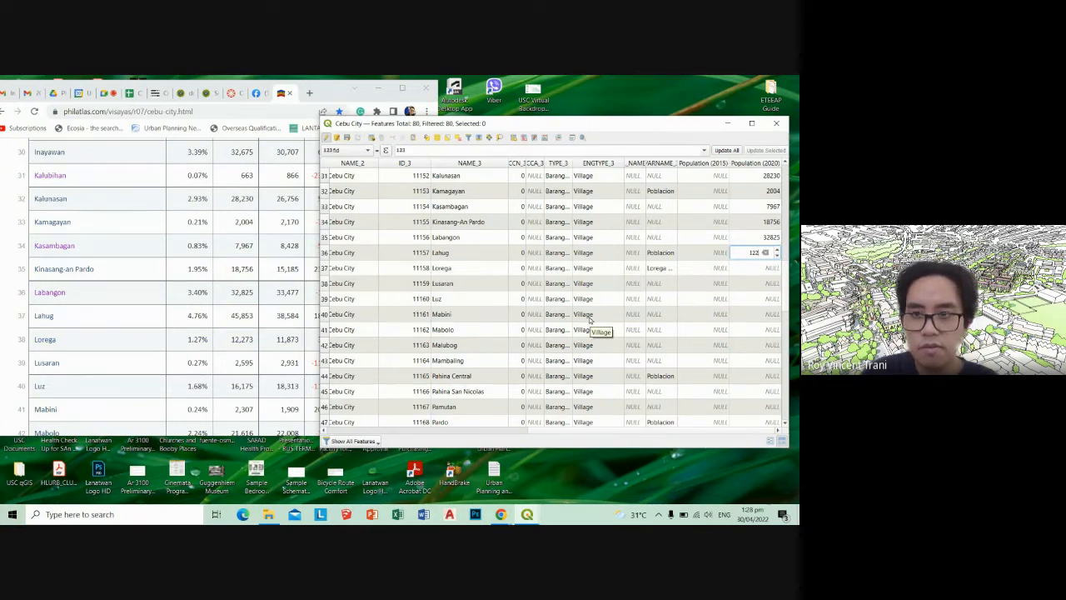
{"action": "type", "text": "73"}
{"action": "key", "text": "Return"}
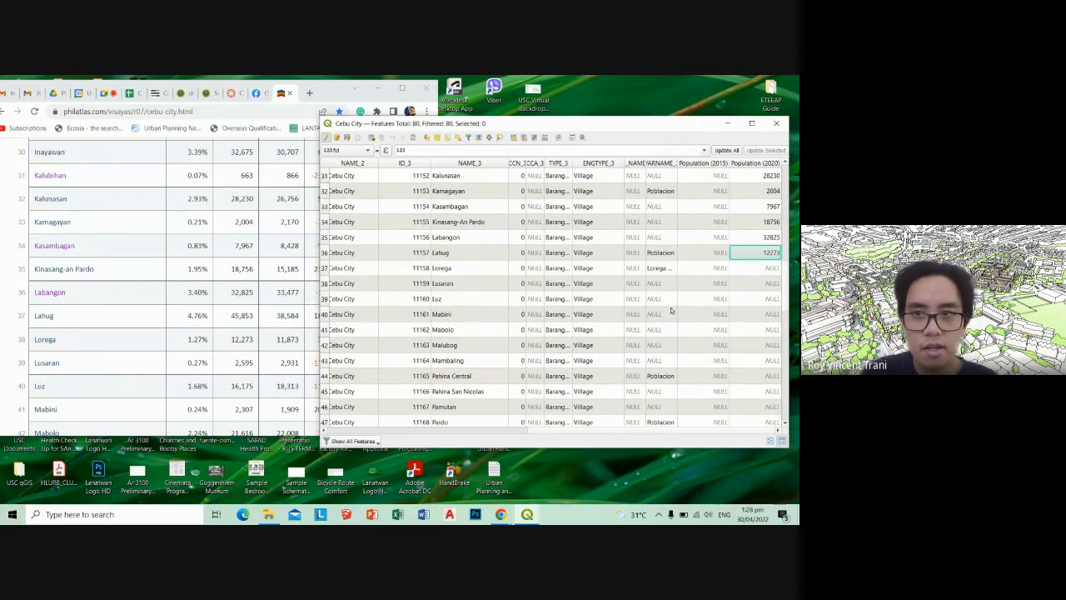
{"action": "double_click", "coordinate": [744, 266]}
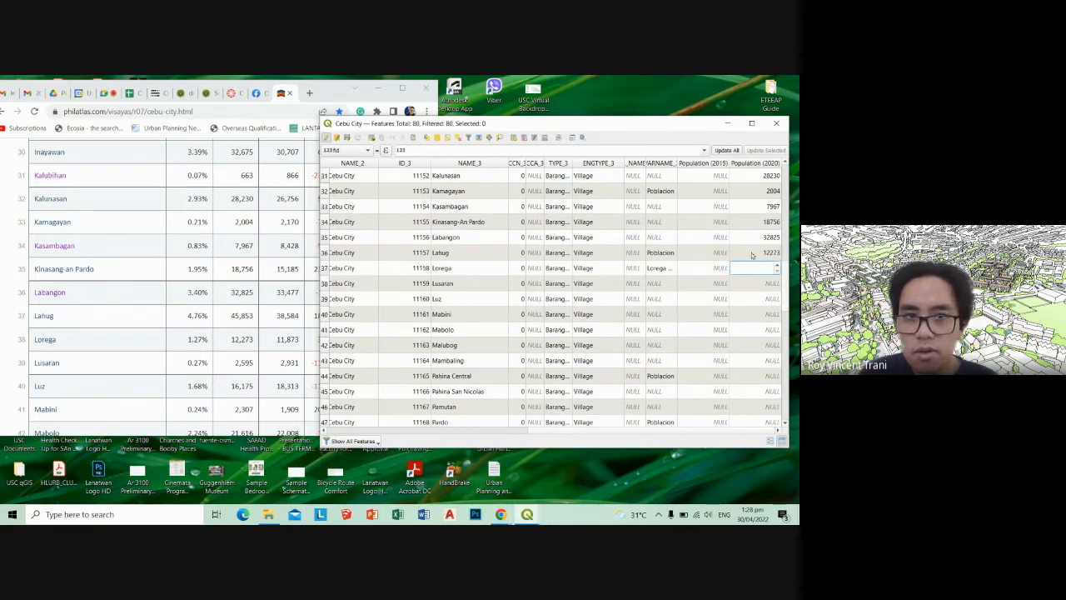
Correct Population (2020) to 45853 for Lahug, following the PhilAtlas table
{"action": "double_click", "coordinate": [748, 252]}
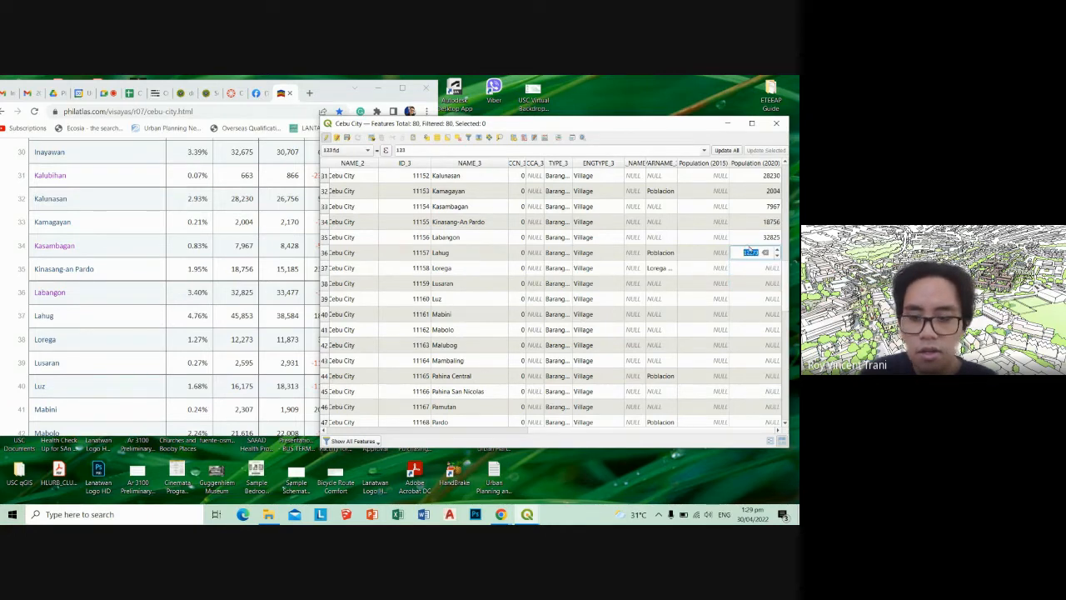
{"action": "key", "text": "BackSpace"}
{"action": "type", "text": "45853"}
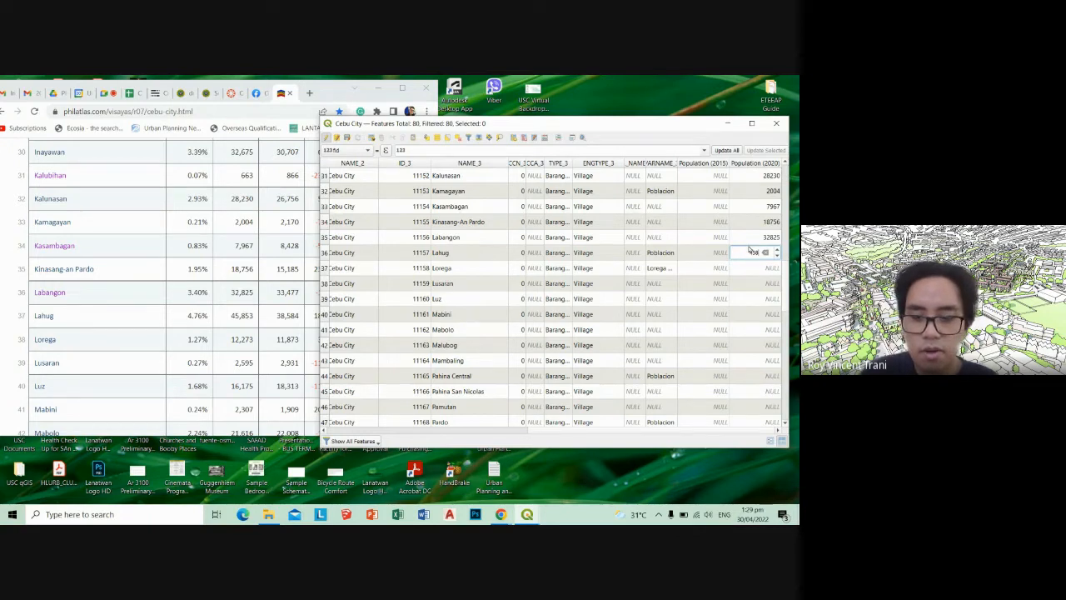
{"action": "key", "text": "Return"}
{"action": "double_click", "coordinate": [747, 250]}
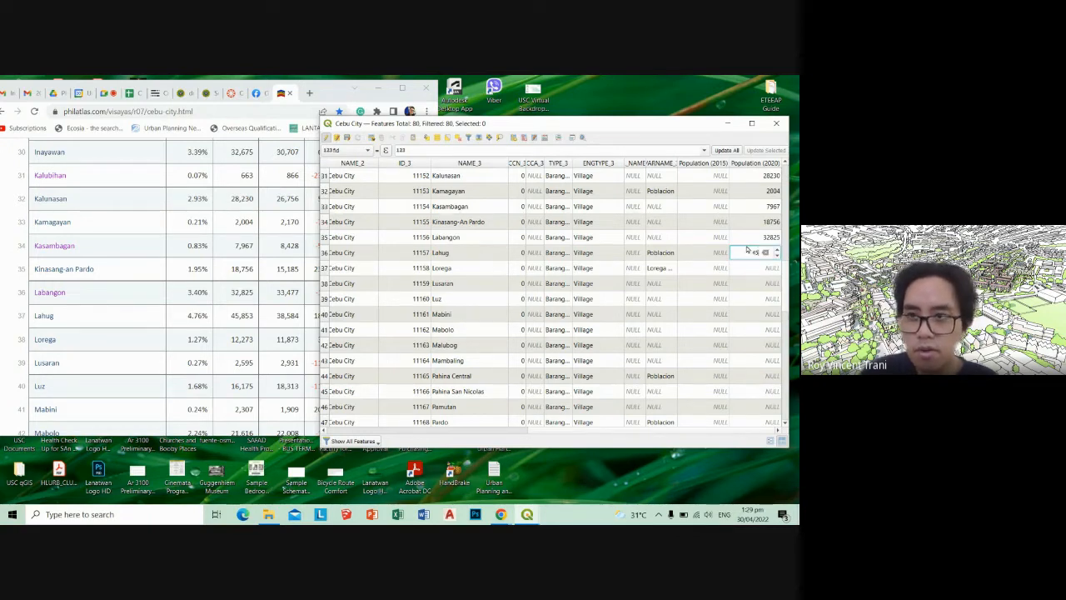
{"action": "type", "text": "45853"}
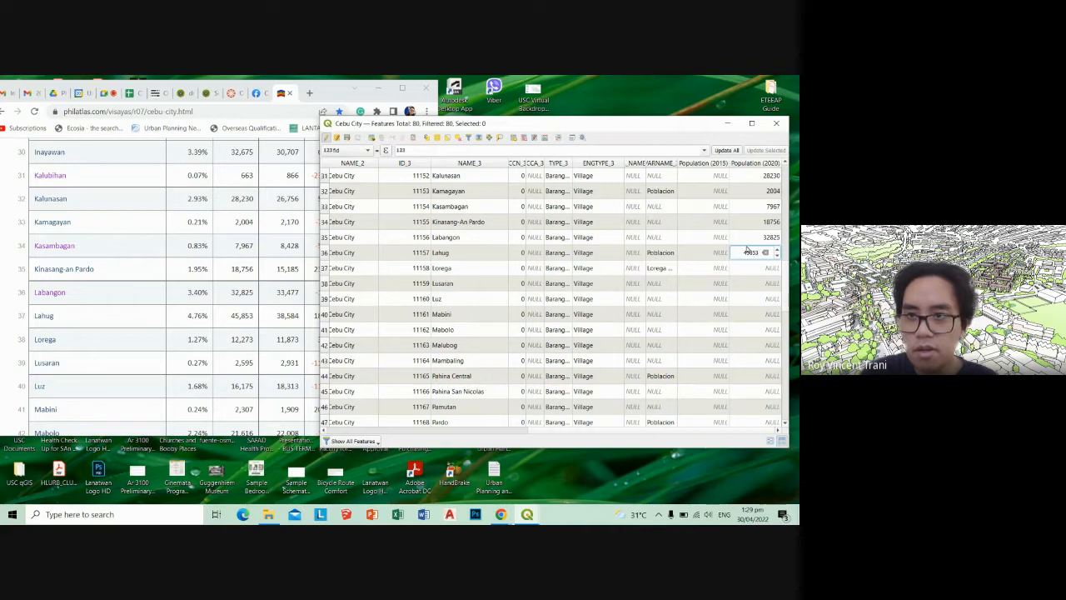
{"action": "key", "text": "Return"}
Set Population (2020) to 12273 for Lorega and 2595 for Lusaran
{"action": "double_click", "coordinate": [741, 267]}
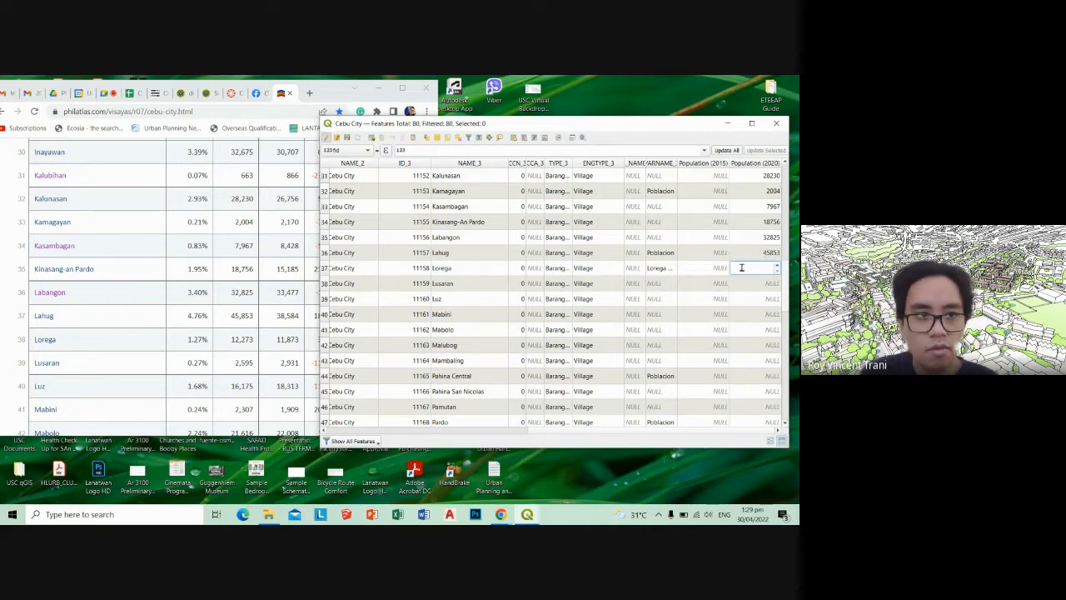
{"action": "type", "text": "12"}
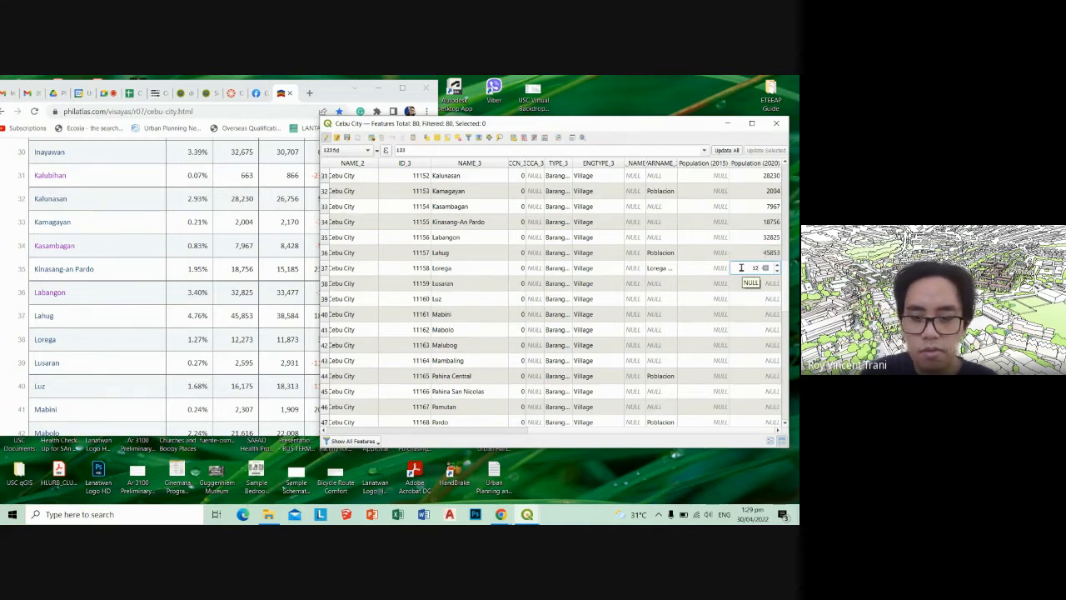
{"action": "type", "text": "273"}
{"action": "key", "text": "Return"}
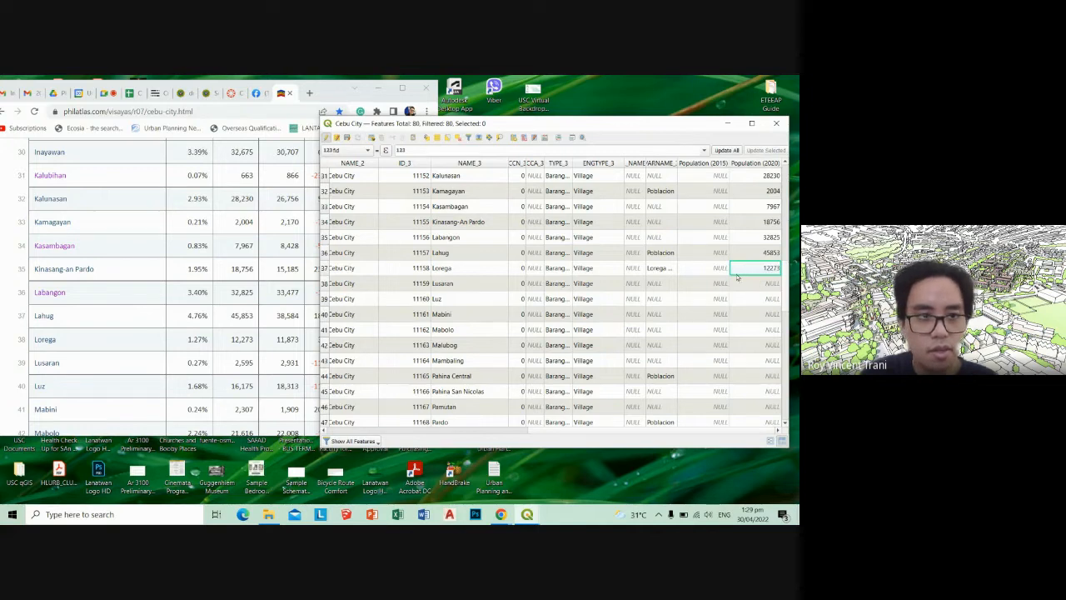
{"action": "double_click", "coordinate": [766, 282]}
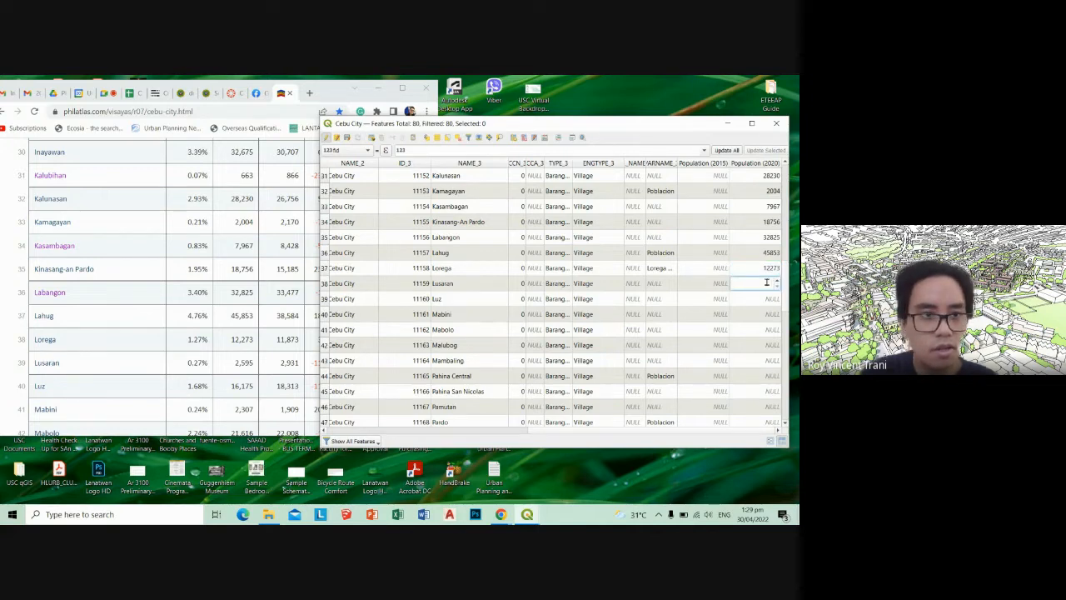
{"action": "type", "text": "25"}
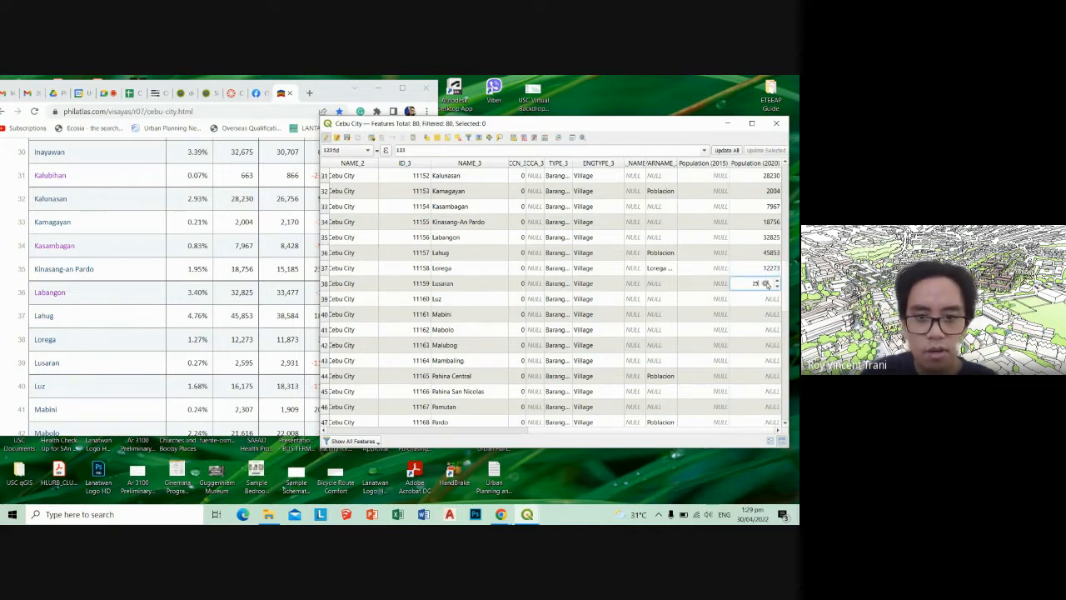
{"action": "type", "text": "95"}
{"action": "key", "text": "Return"}
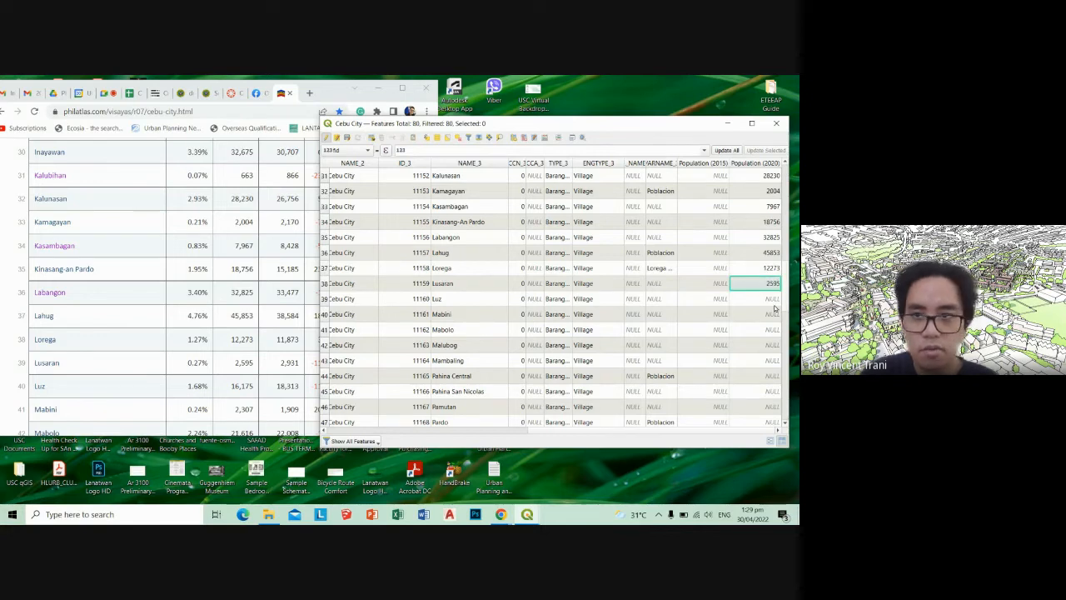
Set Population (2020) to 16175 for Luz and 2307 for Mabini
{"action": "double_click", "coordinate": [773, 303]}
{"action": "type", "text": "1"}
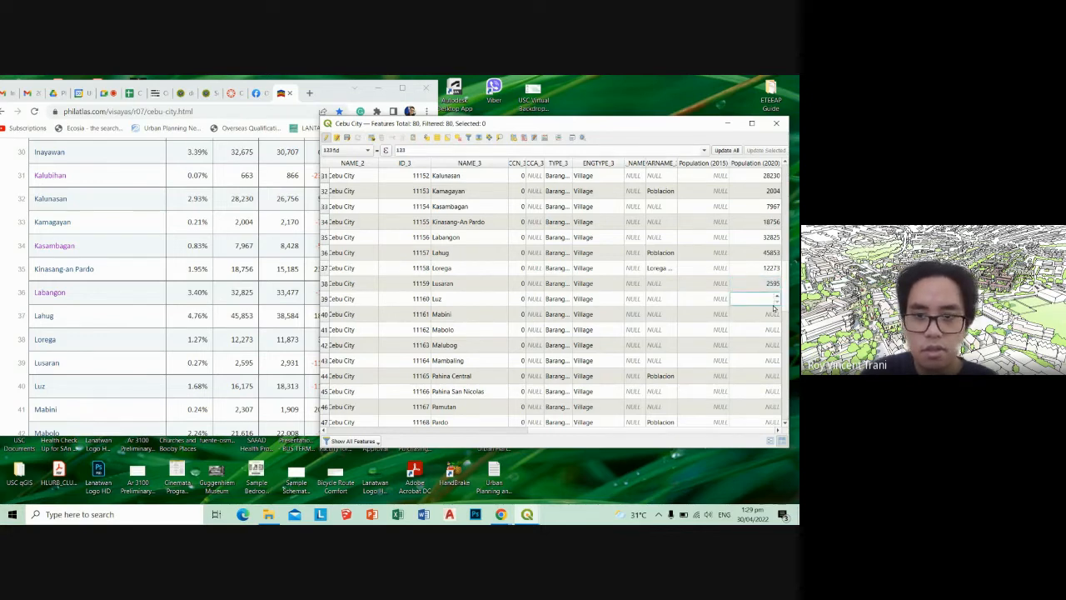
{"action": "type", "text": "16175"}
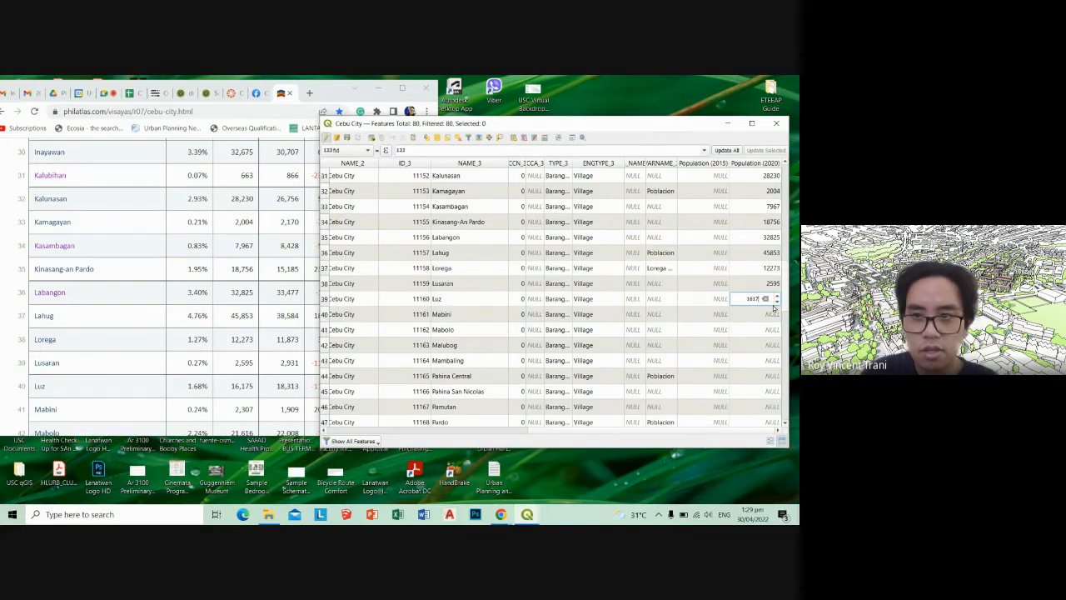
{"action": "key", "text": "Return"}
{"action": "double_click", "coordinate": [760, 314]}
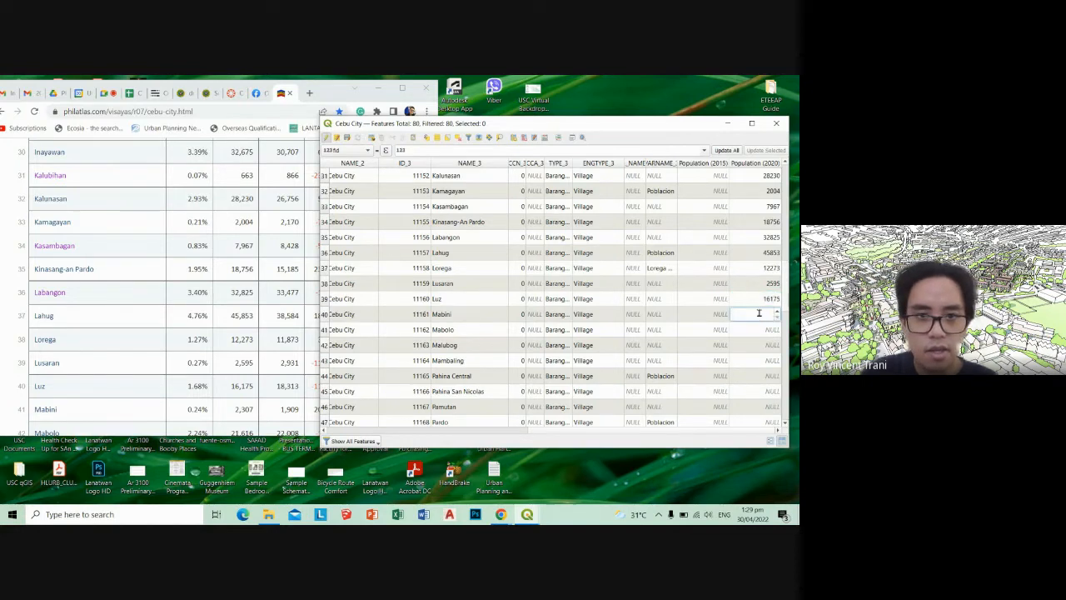
{"action": "scroll", "coordinate": [229, 339], "scroll_direction": "down", "scroll_amount": 1}
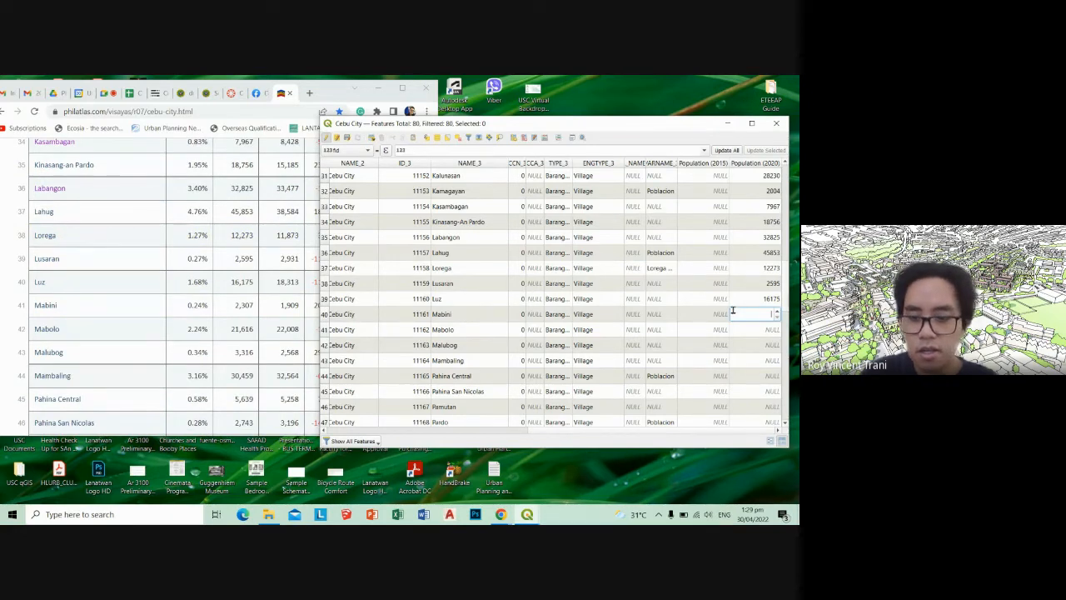
{"action": "type", "text": "2307"}
{"action": "key", "text": "Return"}
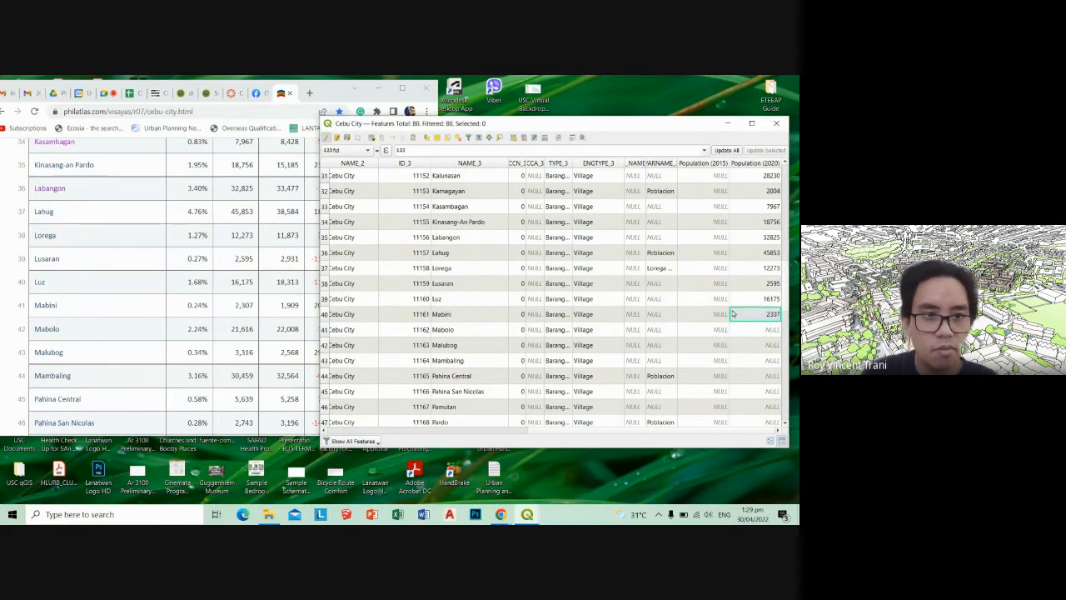
Set Population (2020) to 21616 for Mabini
{"action": "double_click", "coordinate": [733, 314]}
{"action": "type", "text": "216"}
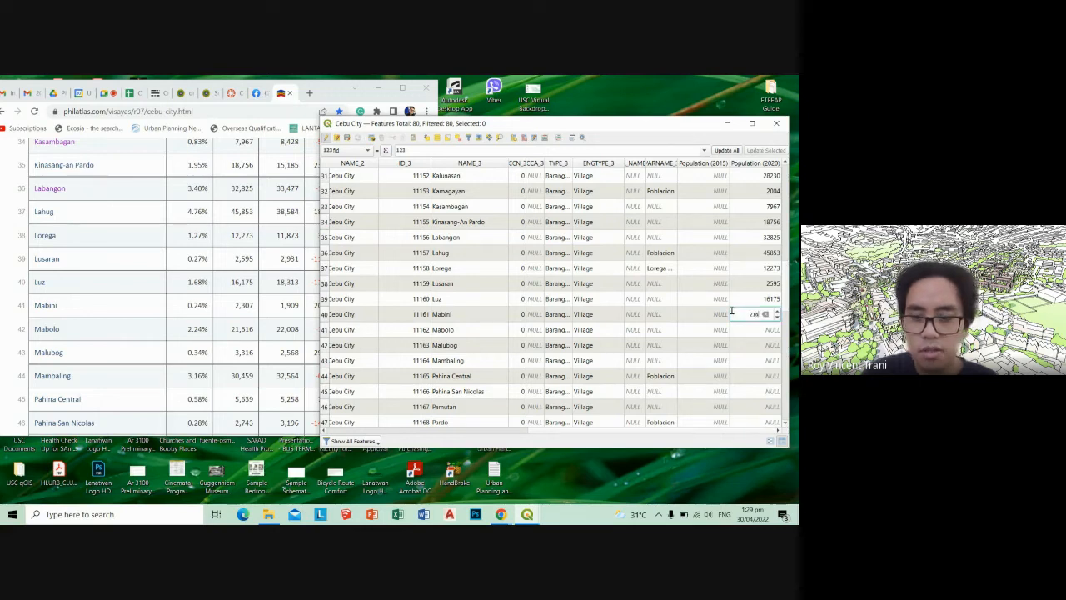
{"action": "type", "text": "16"}
{"action": "key", "text": "Return"}
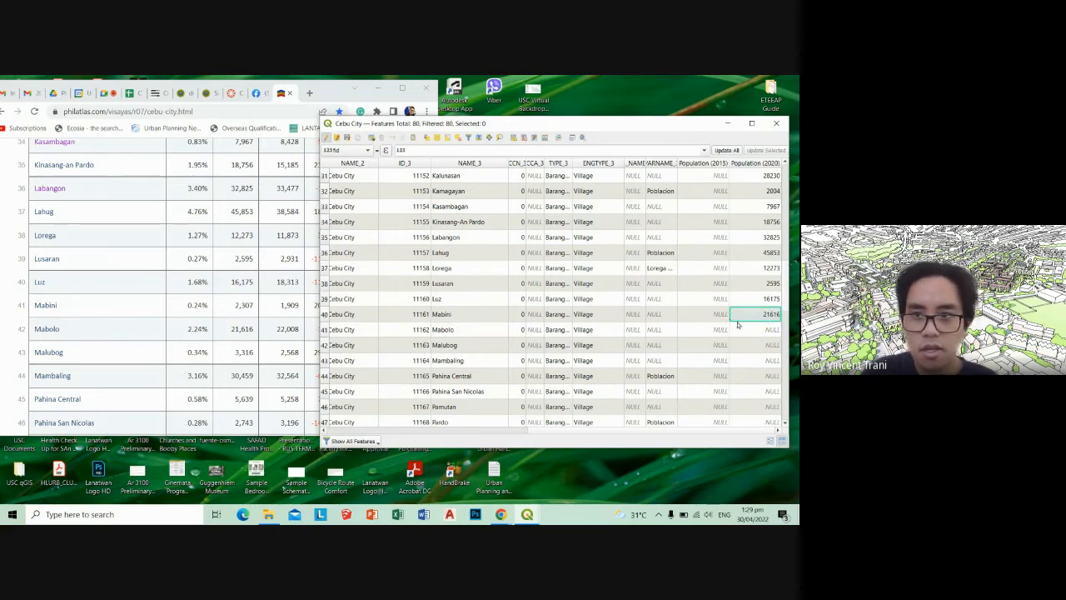
{"action": "double_click", "coordinate": [740, 328]}
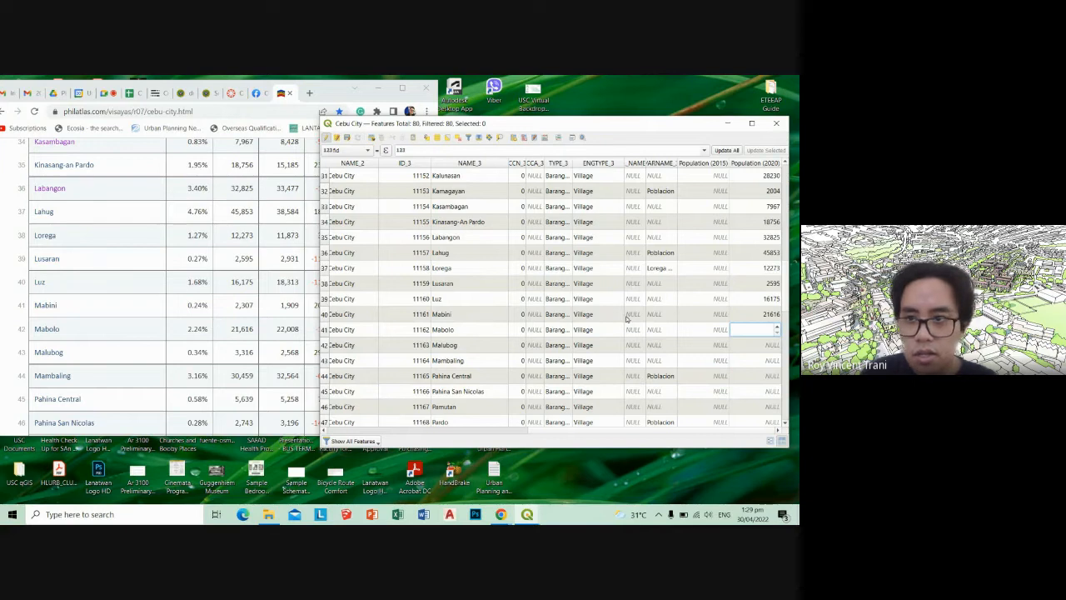
{"action": "double_click", "coordinate": [765, 300]}
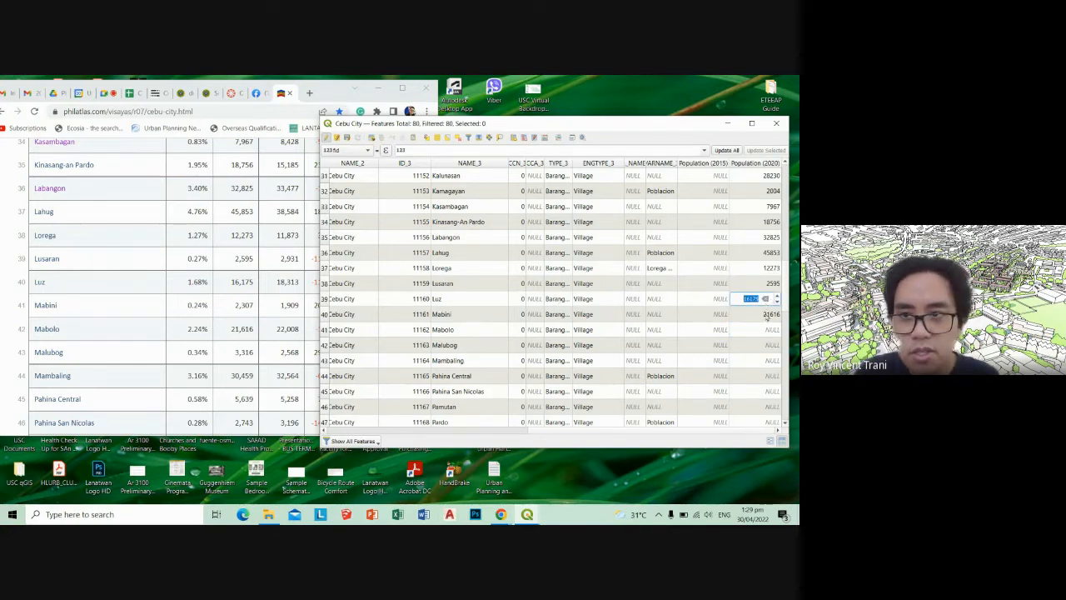
Correct Population (2020) to 2307 for Mabini and set it to 21616 for Mabolo
{"action": "double_click", "coordinate": [765, 314]}
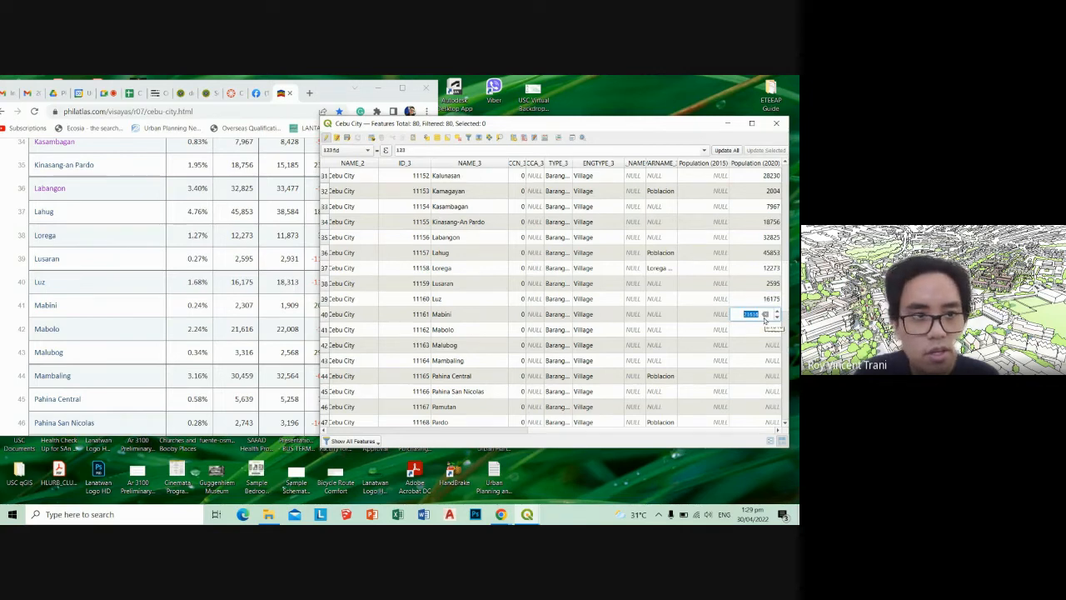
{"action": "type", "text": "2307"}
{"action": "left_click", "coordinate": [759, 329]}
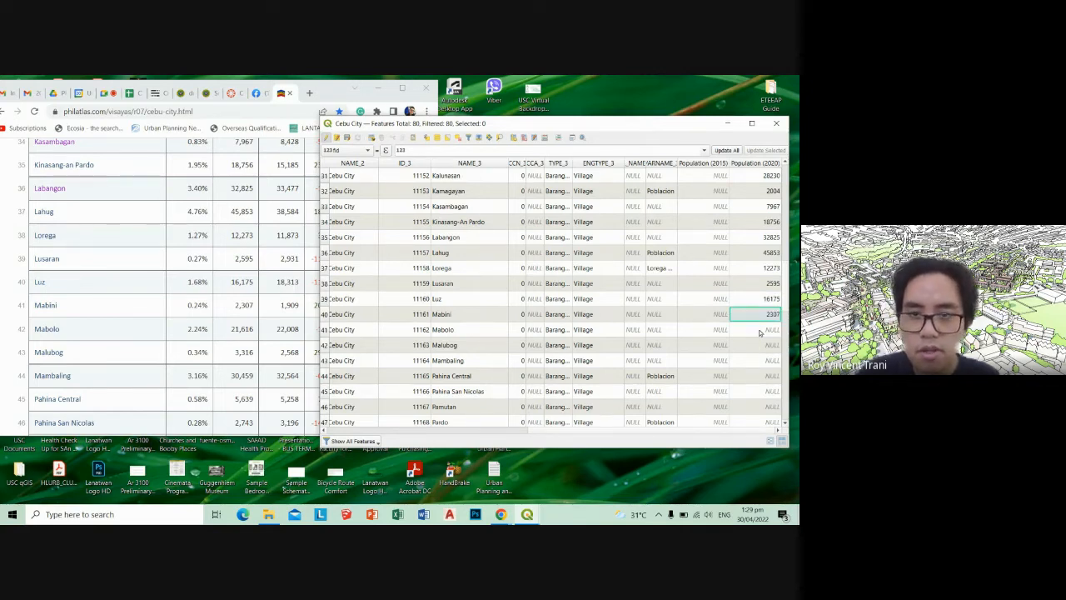
{"action": "left_click", "coordinate": [759, 329]}
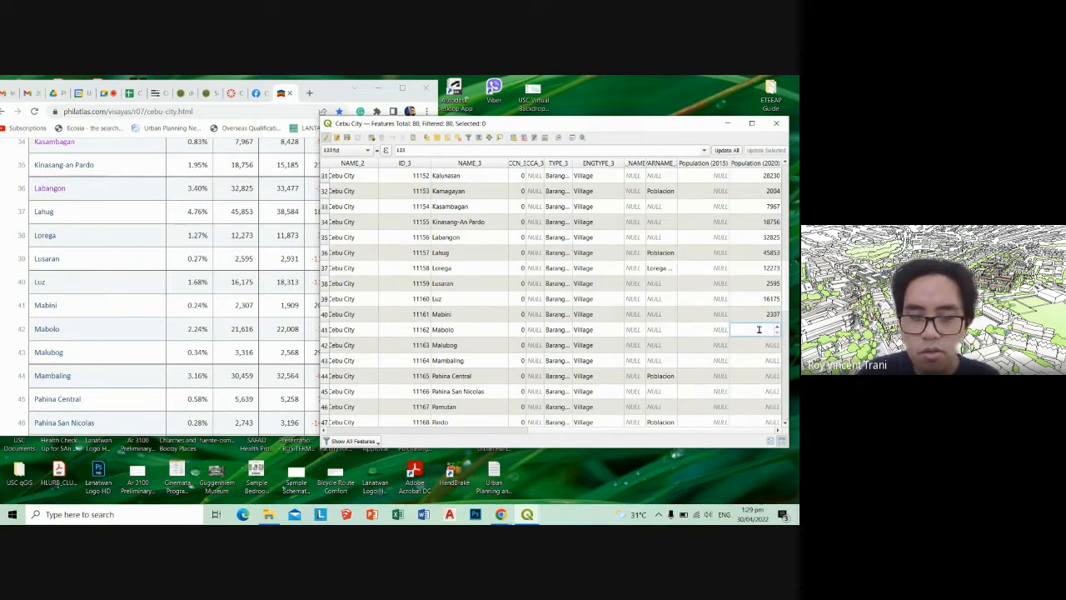
{"action": "type", "text": "21616"}
{"action": "key", "text": "Return"}
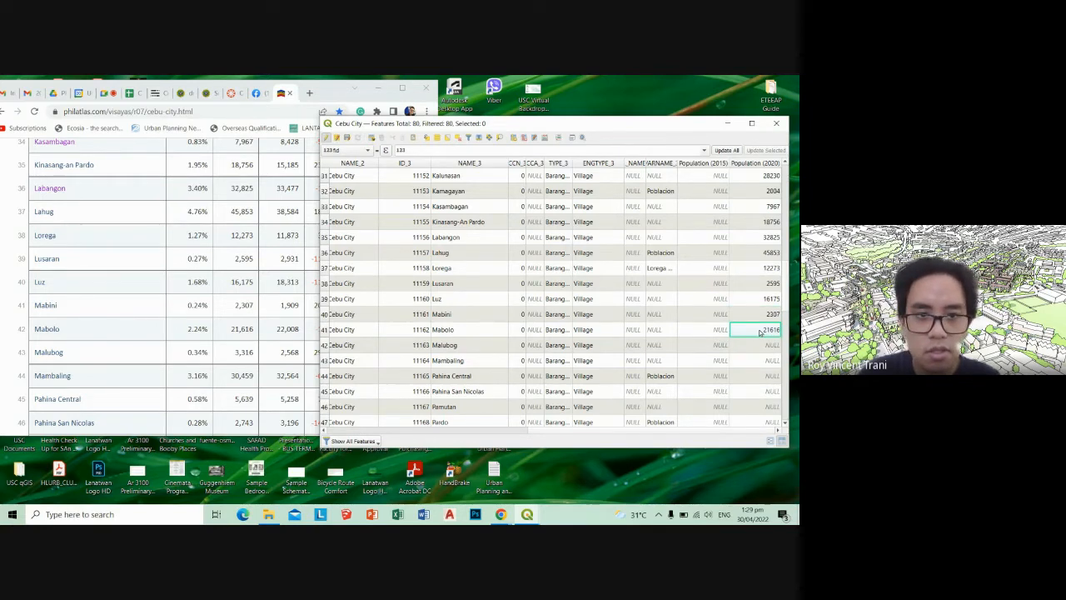
Set Population (2020) to 3316 for Malubog and 30459 for Mambaling
{"action": "double_click", "coordinate": [753, 344]}
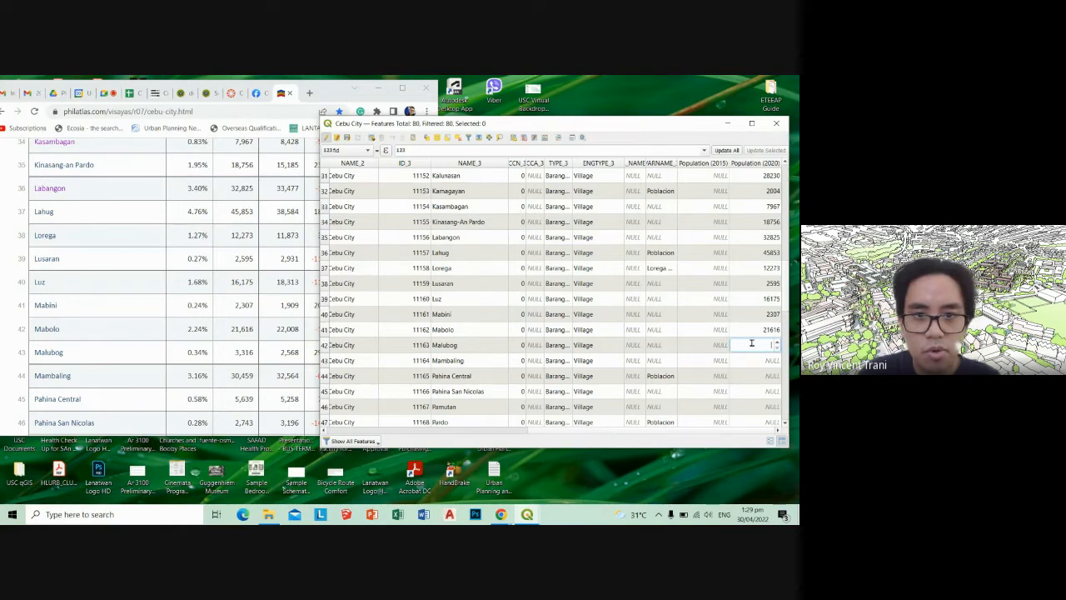
{"action": "type", "text": "3316"}
{"action": "key", "text": "Return"}
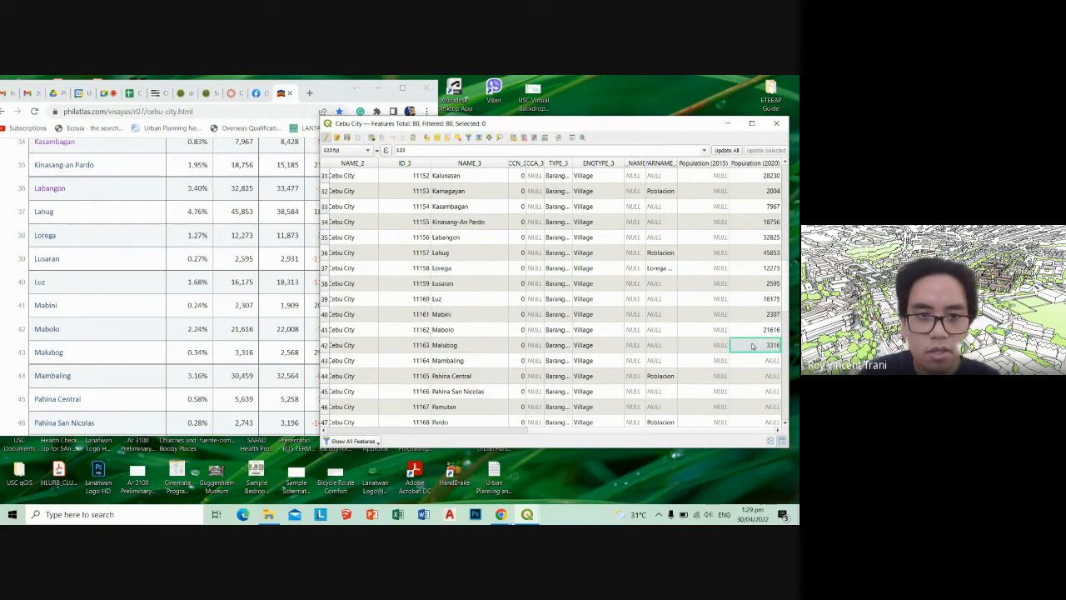
{"action": "double_click", "coordinate": [750, 360]}
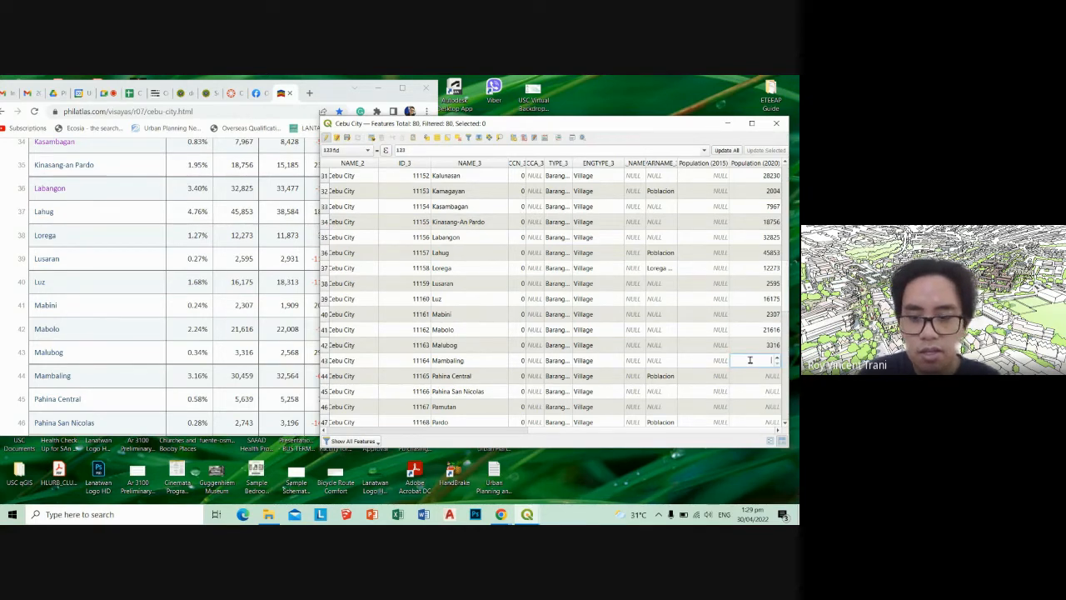
{"action": "type", "text": "30459"}
{"action": "key", "text": "Return"}
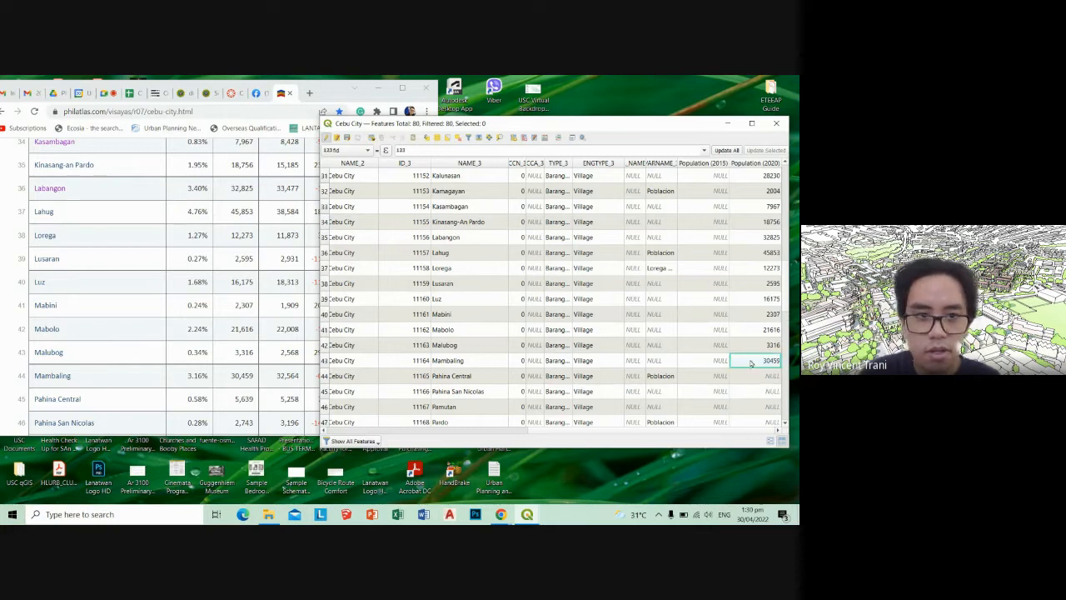
Set Population (2020) to 5639 for Pahina Central and 2743 for Pahina San Nicolas
{"action": "double_click", "coordinate": [752, 377]}
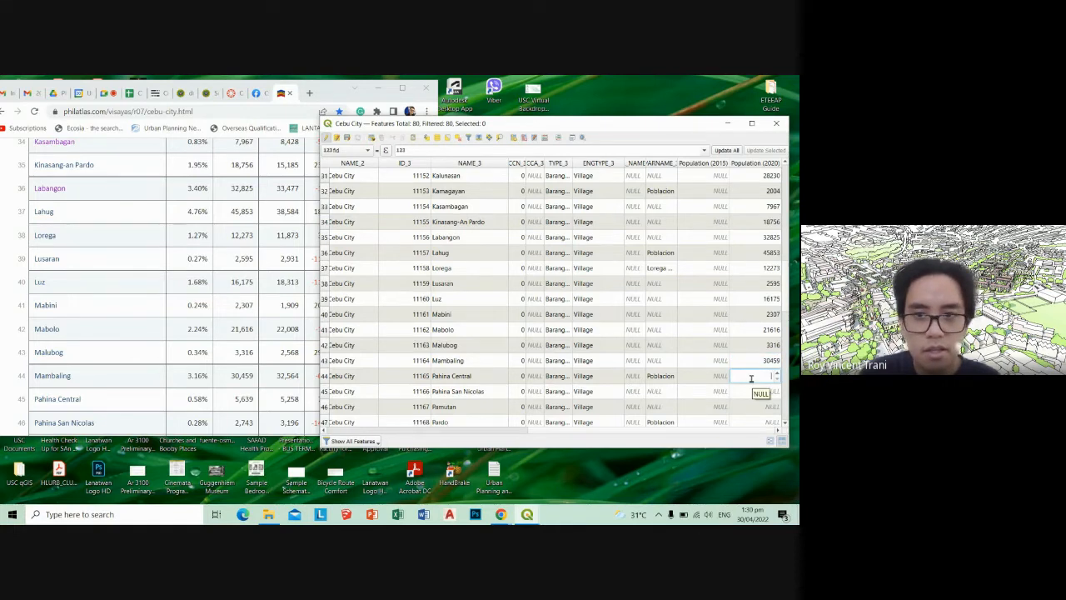
{"action": "type", "text": "56"}
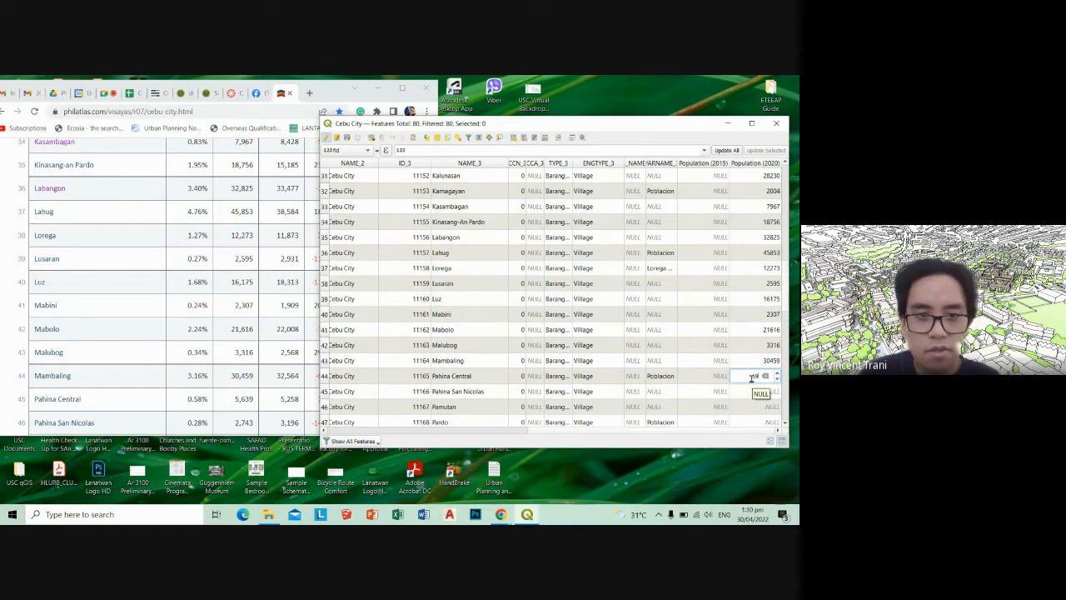
{"action": "type", "text": "3"}
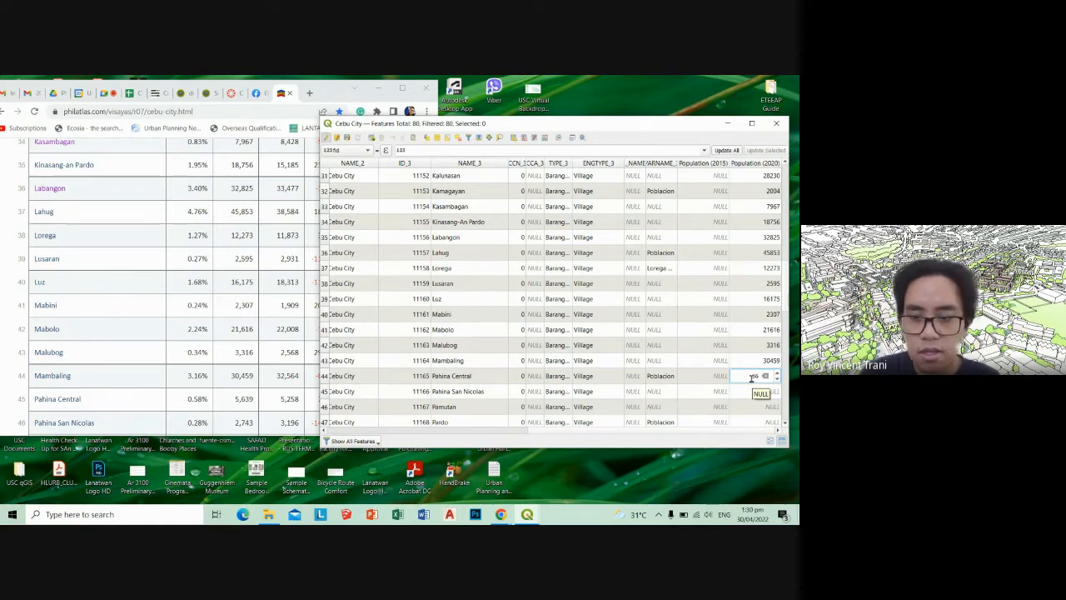
{"action": "type", "text": "9"}
{"action": "key", "text": "Return"}
{"action": "double_click", "coordinate": [756, 392]}
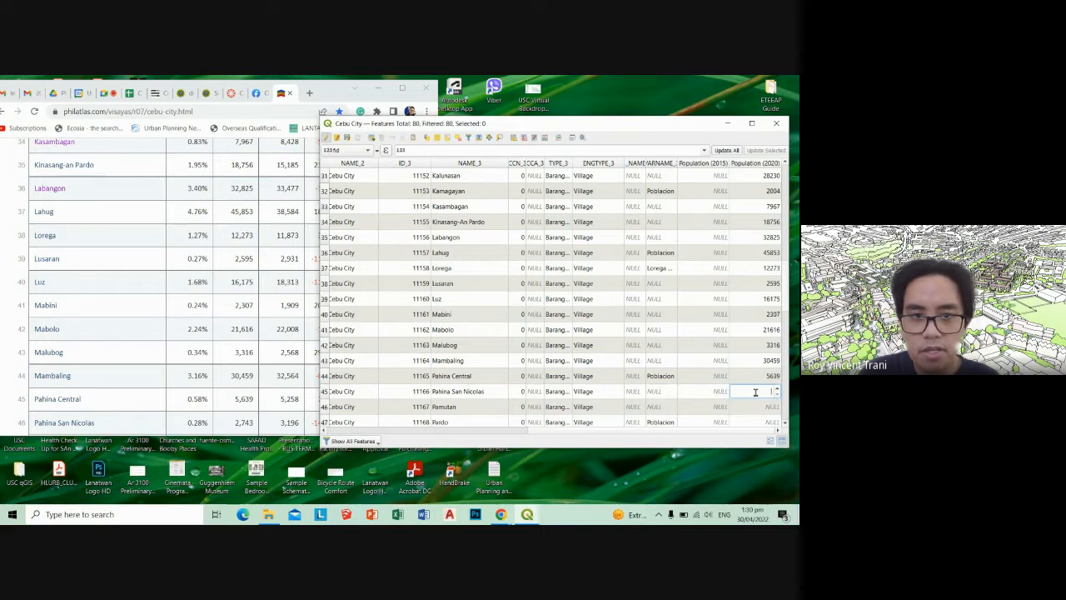
{"action": "type", "text": "2743"}
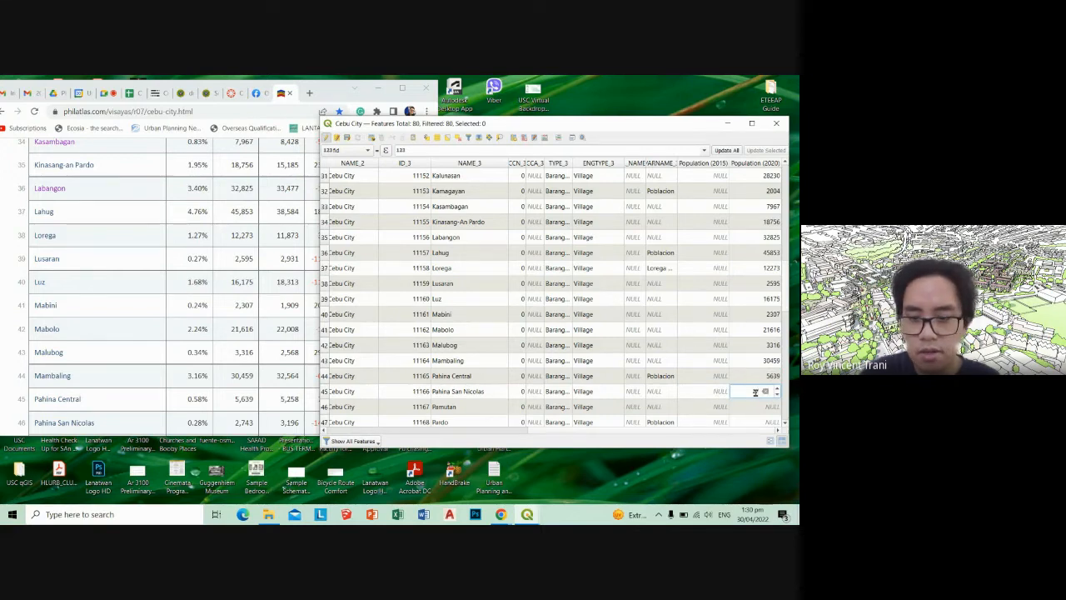
{"action": "key", "text": "Return"}
Set Population (2020) to 1773 for Pamutan and 12016 for Pardo
{"action": "scroll", "coordinate": [221, 319], "scroll_direction": "down", "scroll_amount": 2}
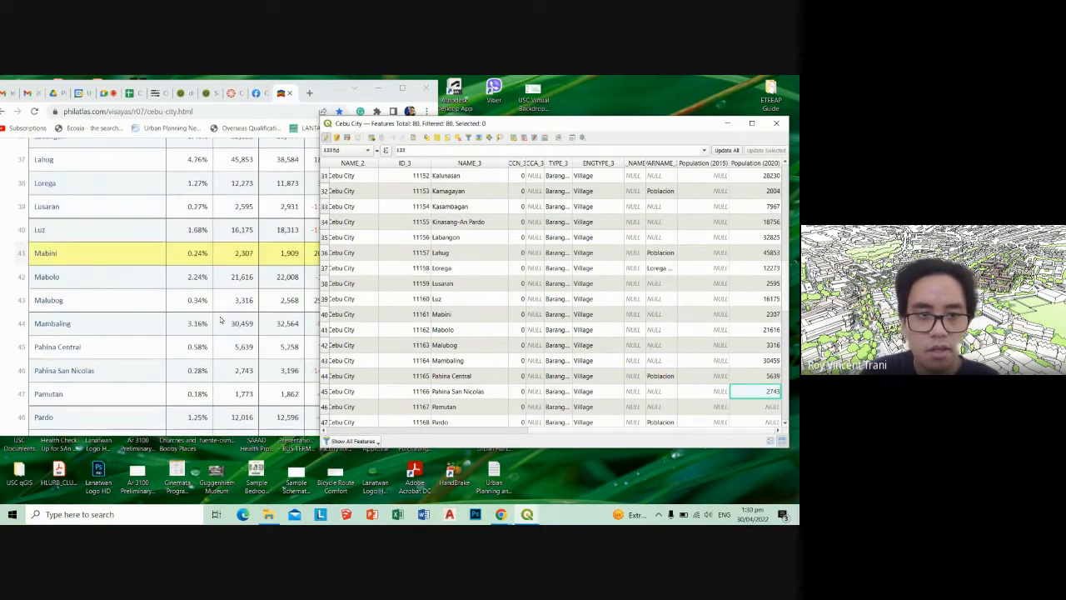
{"action": "scroll", "coordinate": [221, 319], "scroll_direction": "down", "scroll_amount": 1}
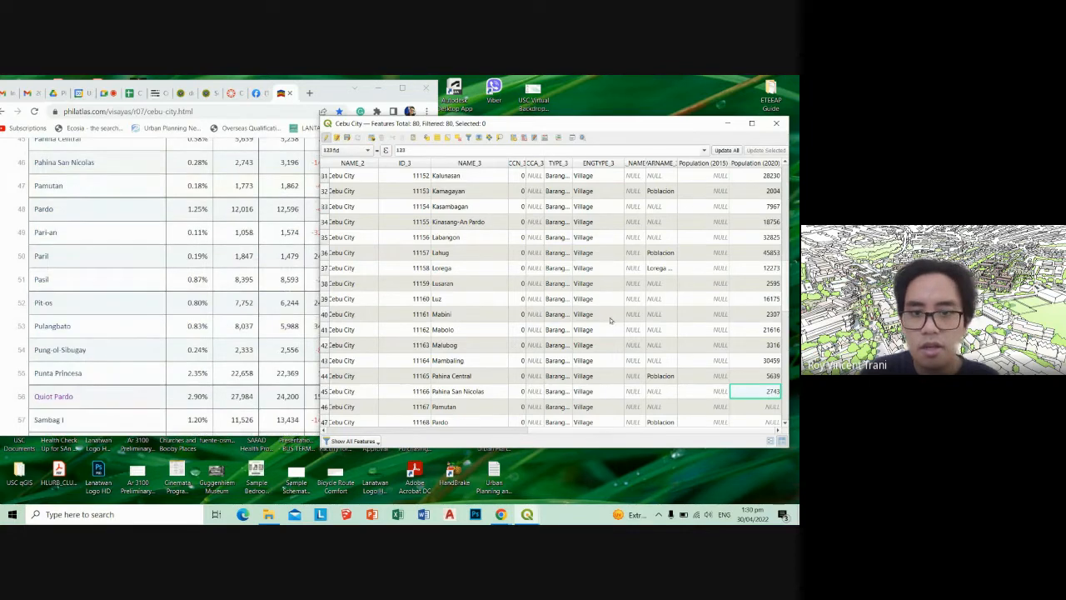
{"action": "scroll", "coordinate": [615, 321], "scroll_direction": "down", "scroll_amount": 2}
{"action": "double_click", "coordinate": [745, 315]}
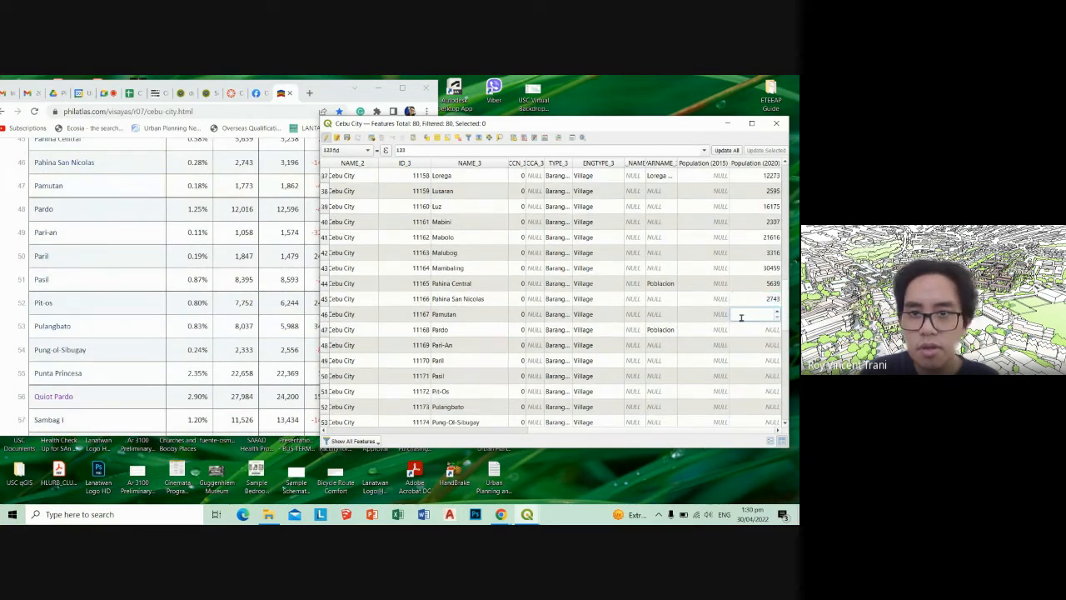
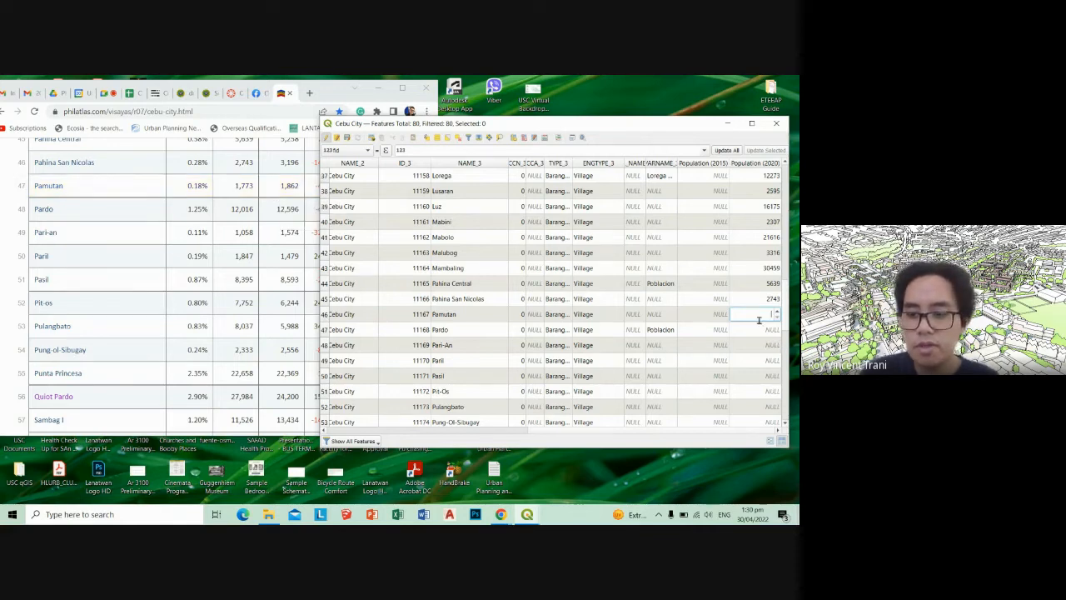
{"action": "type", "text": "773"}
{"action": "key", "text": "Return"}
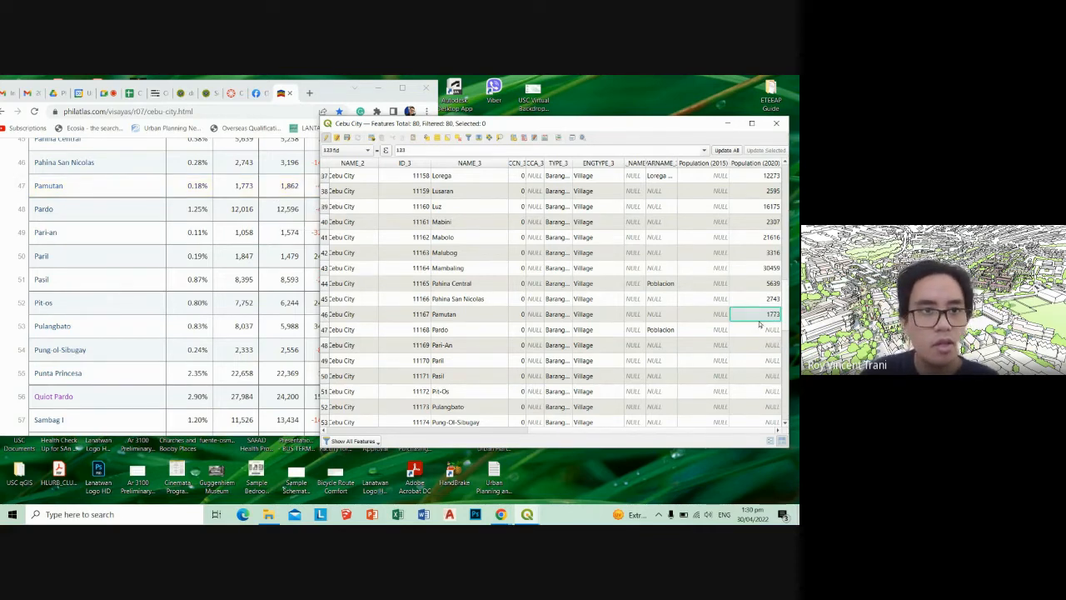
{"action": "double_click", "coordinate": [756, 331]}
{"action": "type", "text": "1"}
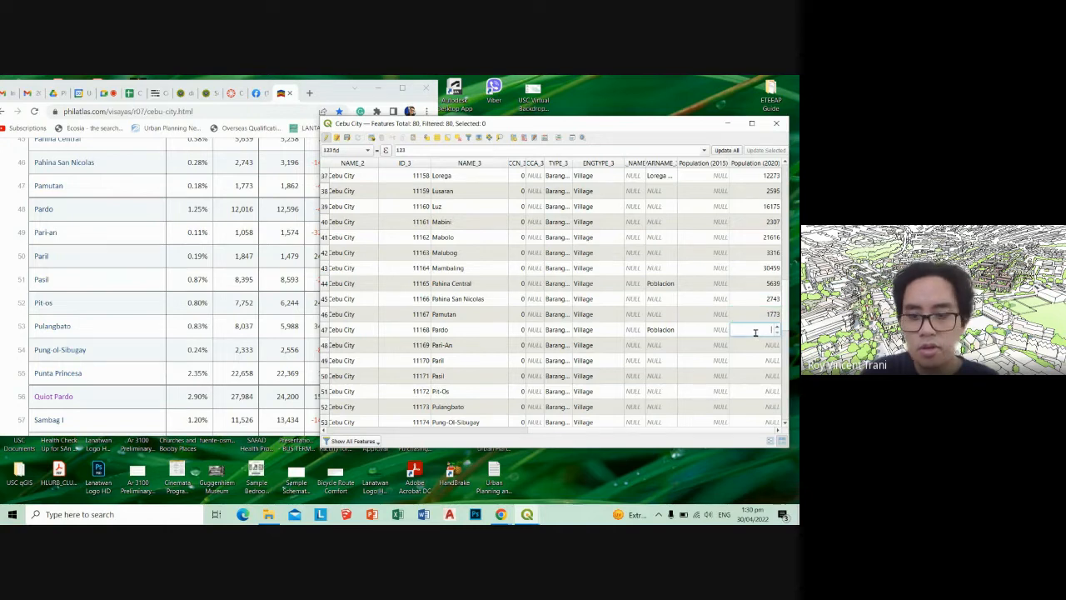
{"action": "type", "text": "1201"}
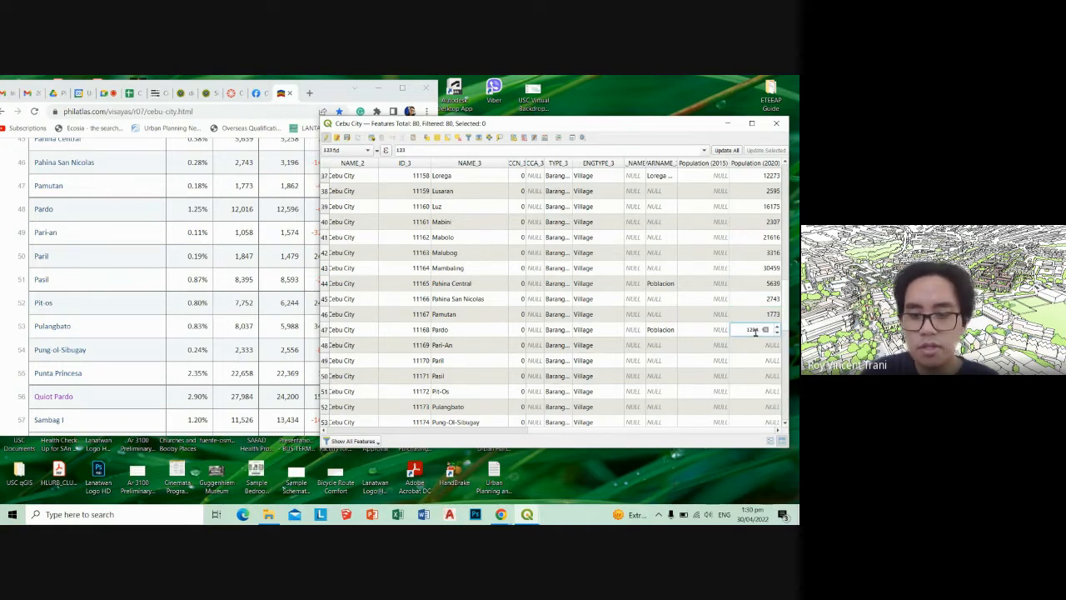
{"action": "type", "text": "6"}
{"action": "key", "text": "Return"}
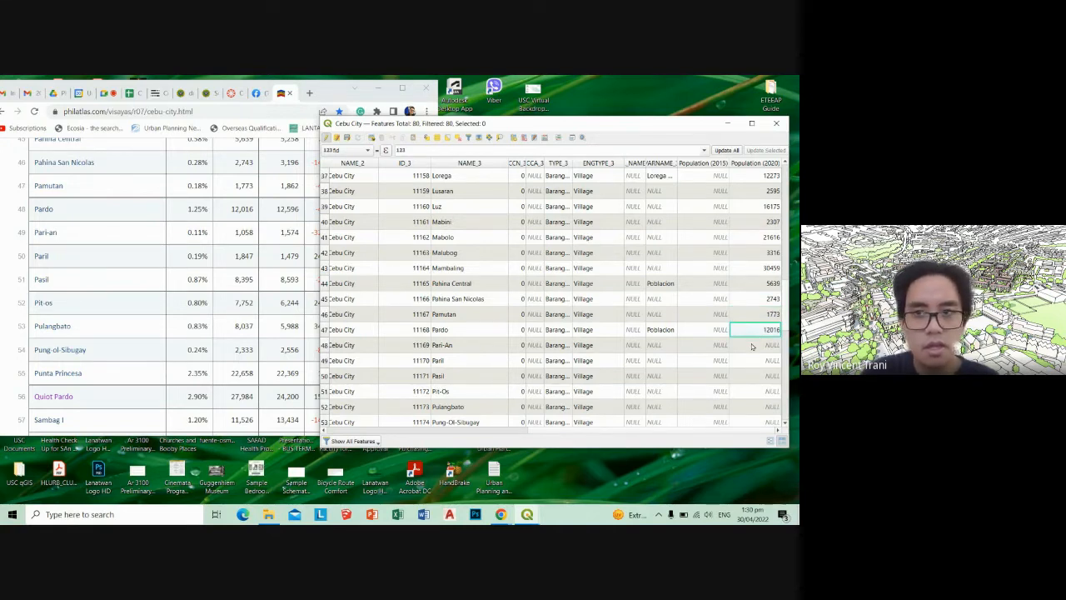
Set Population (2020) to 1058 for Pari-An and 1847 for Paril
{"action": "double_click", "coordinate": [751, 344]}
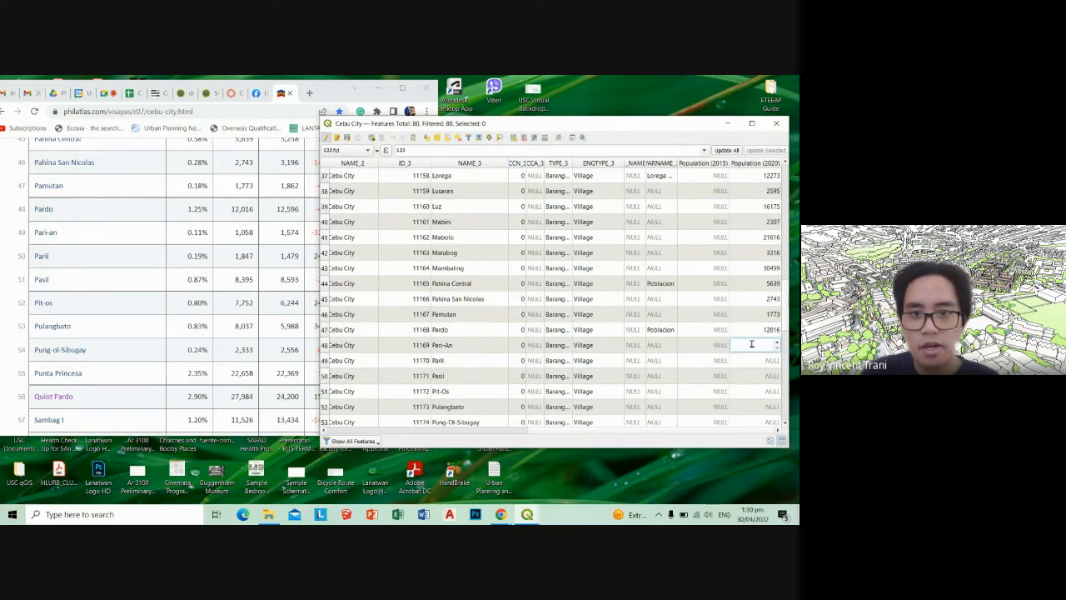
{"action": "type", "text": "1058"}
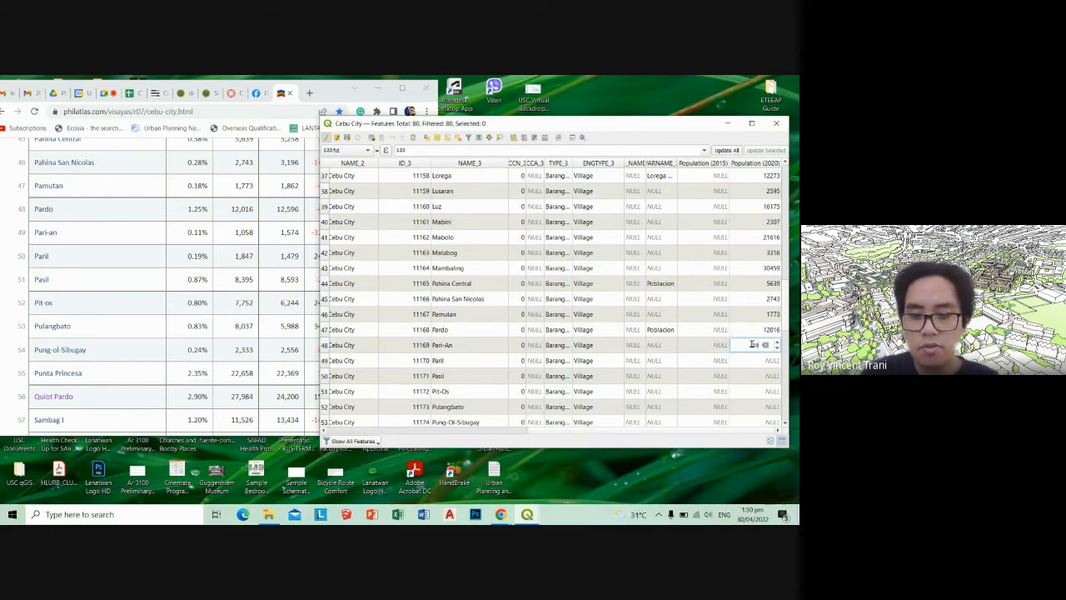
{"action": "key", "text": "Return"}
{"action": "double_click", "coordinate": [755, 359]}
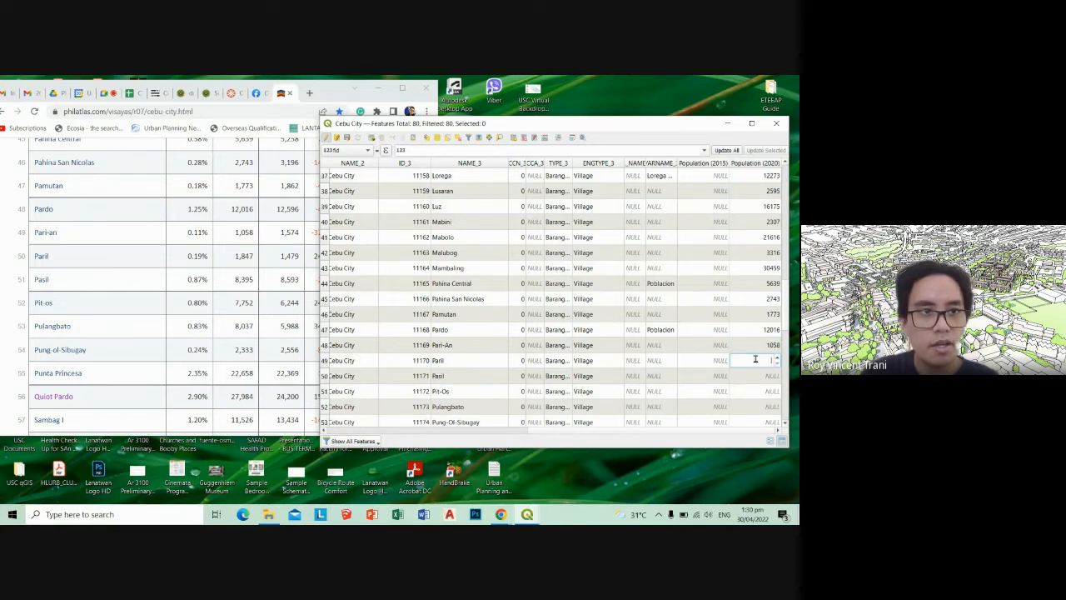
{"action": "type", "text": "1"}
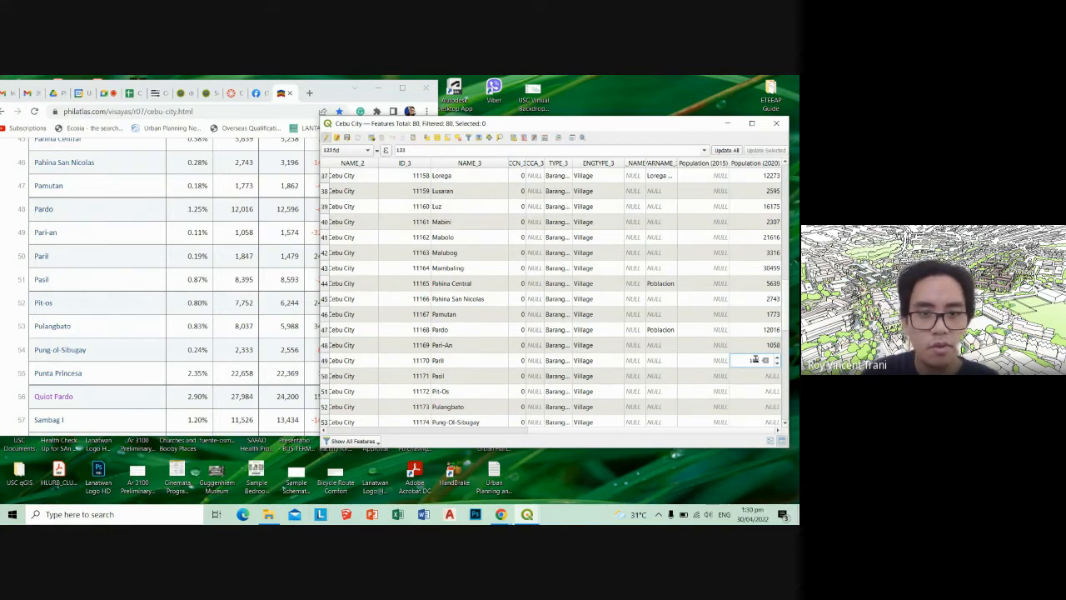
{"action": "type", "text": "847"}
Set Population (2020) to 8395 for Pasil and 7752 for Pit-Os
{"action": "double_click", "coordinate": [752, 376]}
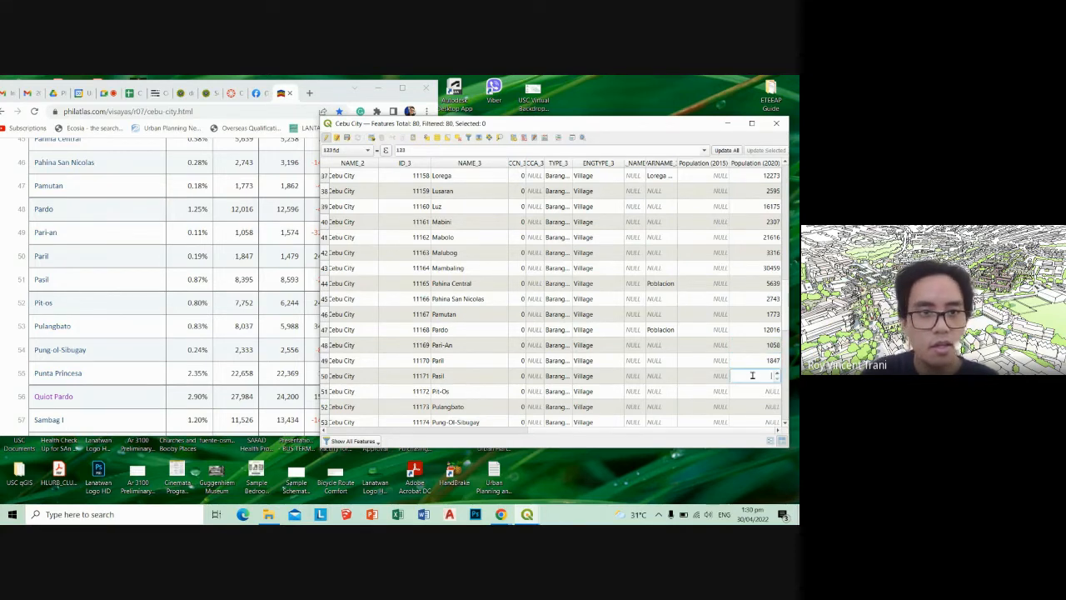
{"action": "type", "text": "8"}
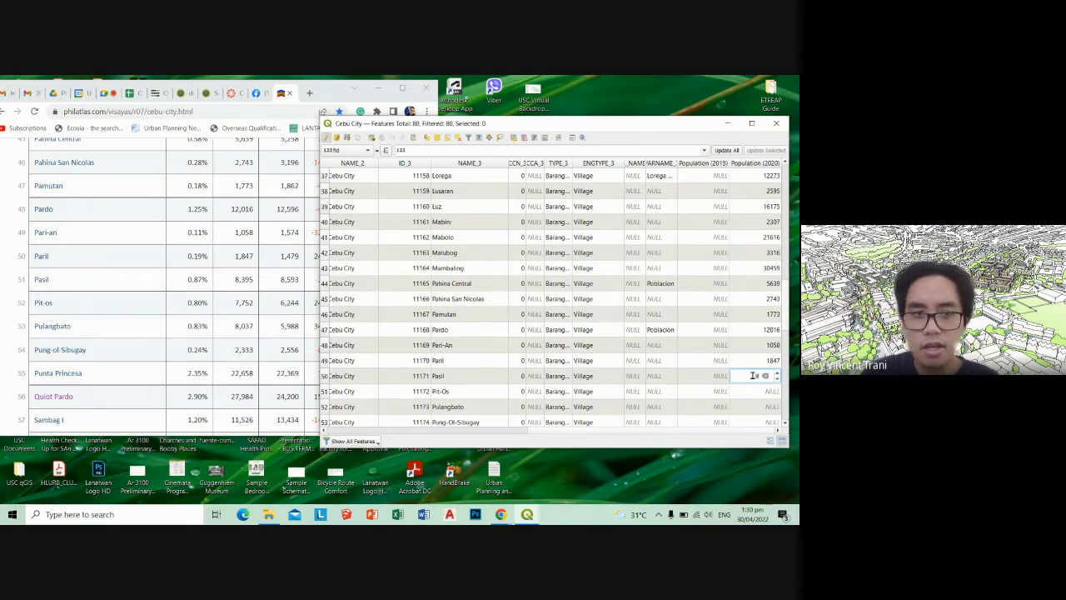
{"action": "type", "text": "395"}
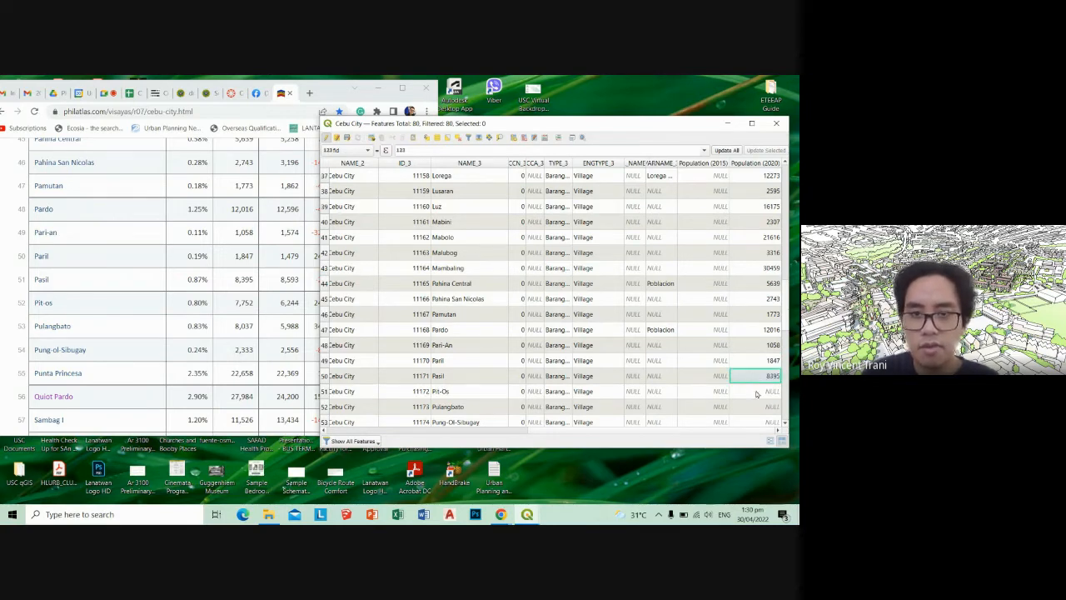
{"action": "double_click", "coordinate": [757, 391]}
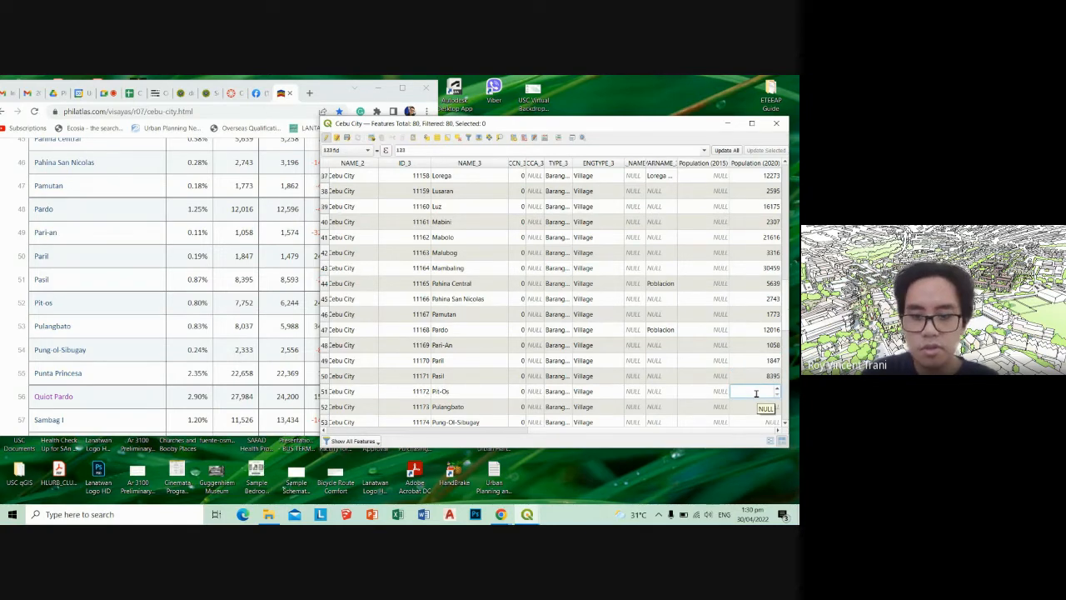
{"action": "type", "text": "7752"}
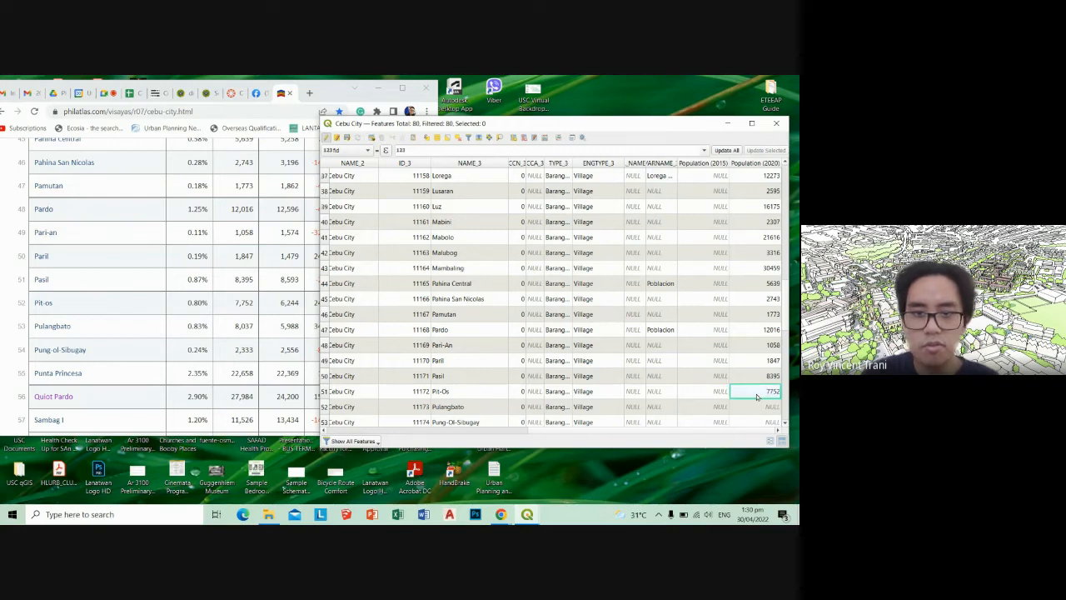
Set Population (2020) to 8037 for Pulangbato and 2333 for Pung-Ol-Sibugay
{"action": "double_click", "coordinate": [757, 406]}
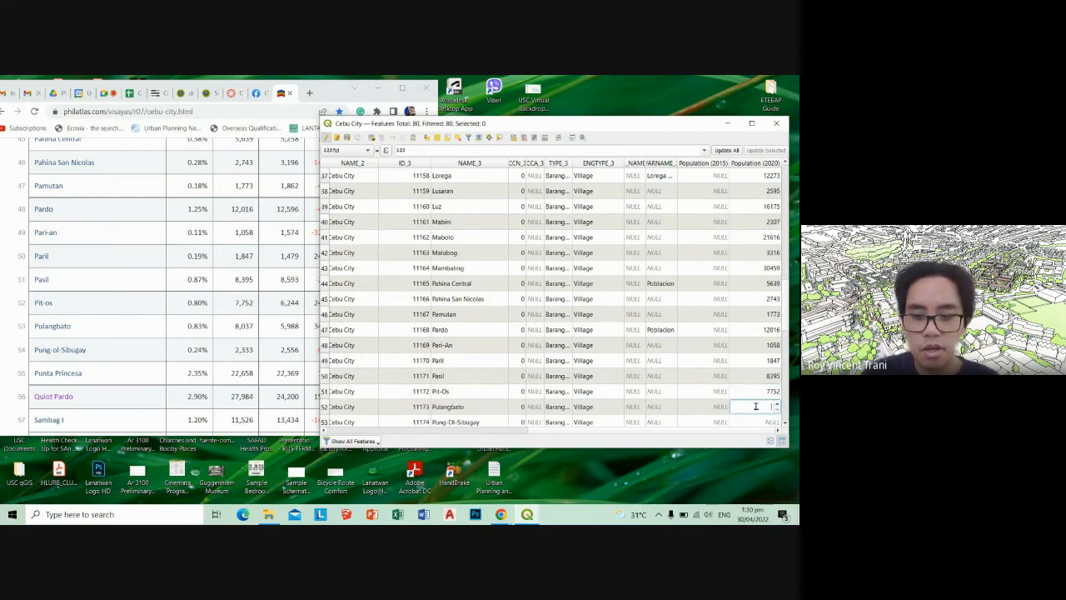
{"action": "type", "text": "8037"}
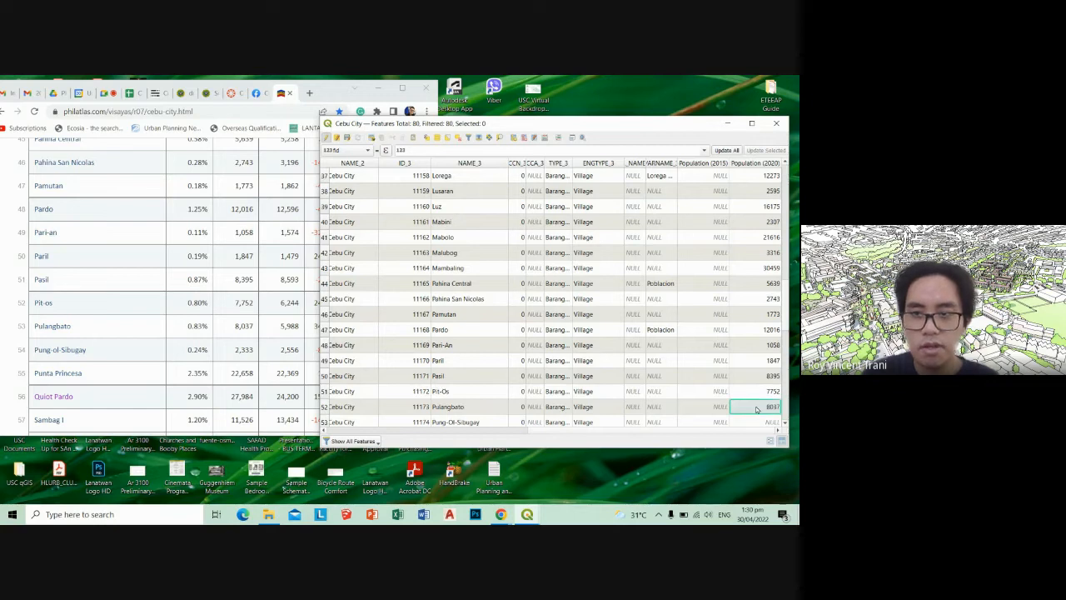
{"action": "left_click", "coordinate": [279, 349]}
{"action": "scroll", "coordinate": [275, 344], "scroll_direction": "down", "scroll_amount": 2}
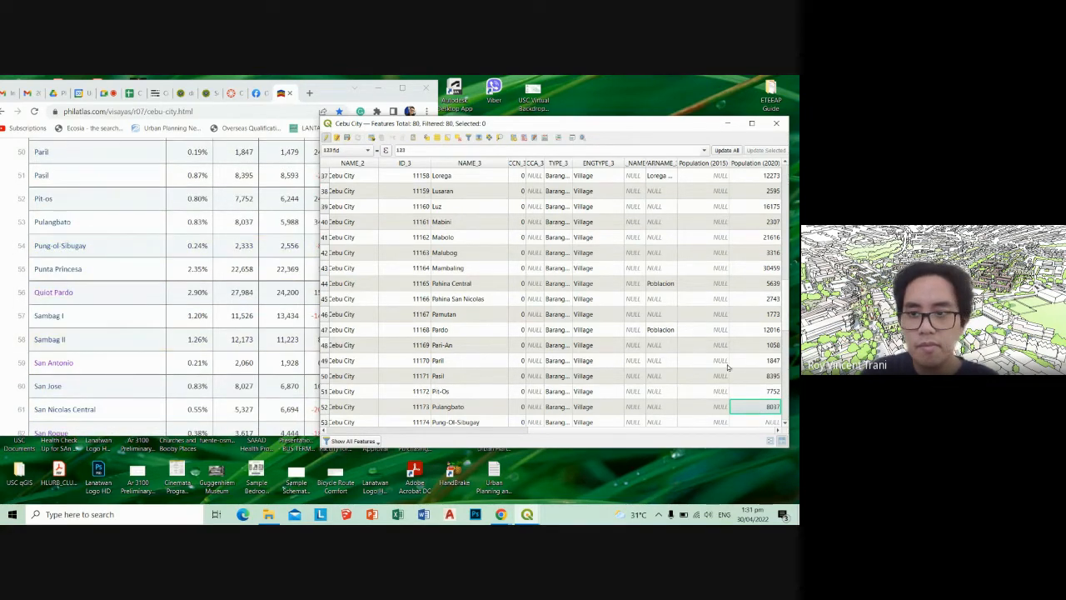
{"action": "scroll", "coordinate": [727, 367], "scroll_direction": "down", "scroll_amount": 4}
{"action": "scroll", "coordinate": [728, 367], "scroll_direction": "down", "scroll_amount": 5}
{"action": "scroll", "coordinate": [726, 368], "scroll_direction": "up", "scroll_amount": 6}
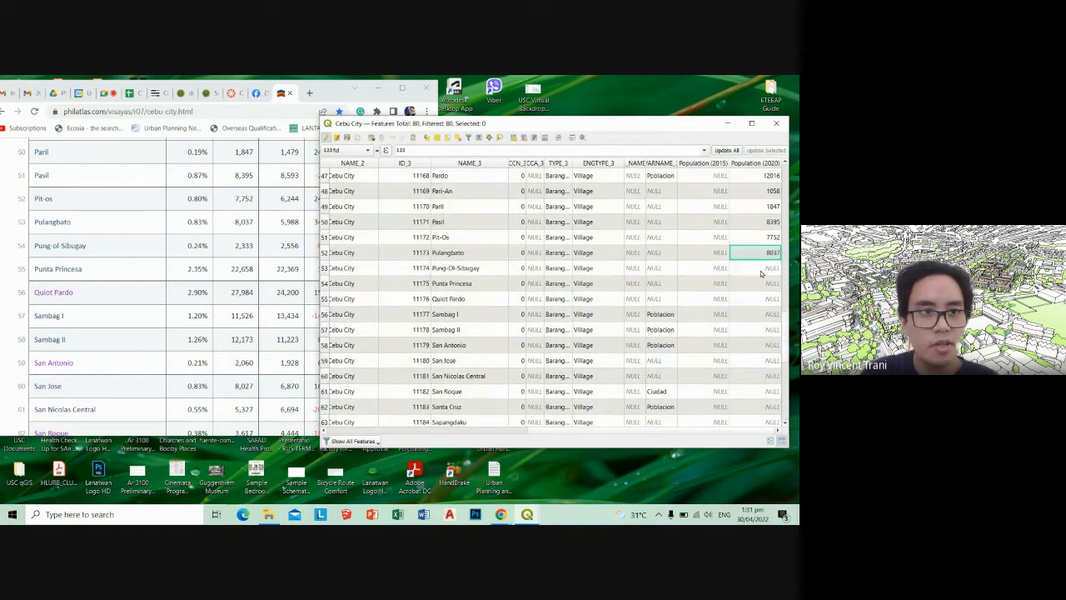
{"action": "double_click", "coordinate": [761, 273]}
{"action": "type", "text": "2333"}
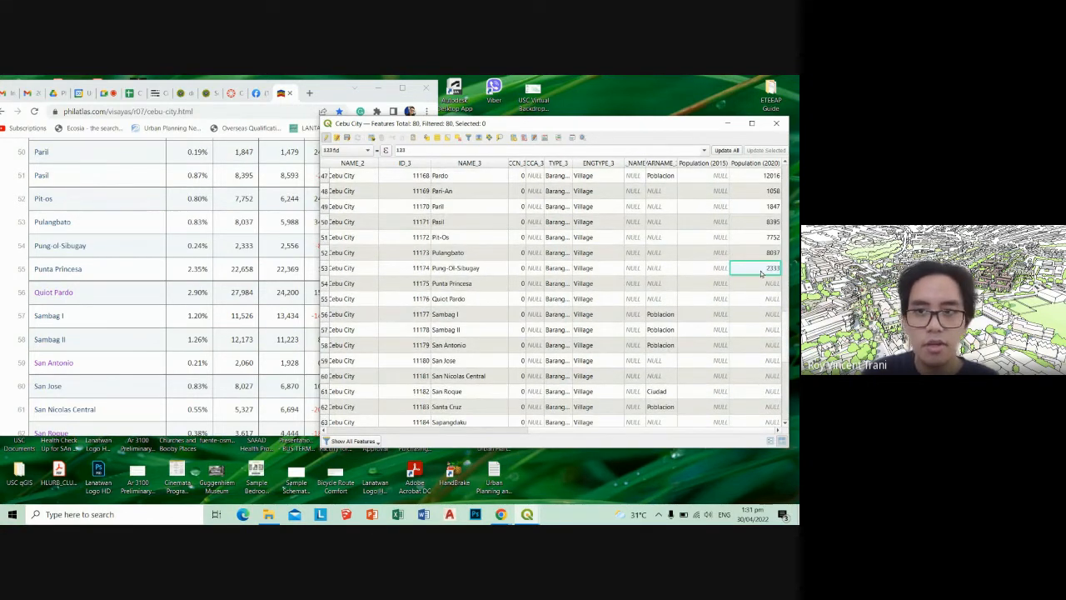
Set Population (2020) to 22658 for Punta Princesa and 27984 for Quiot Pardo
{"action": "double_click", "coordinate": [756, 283]}
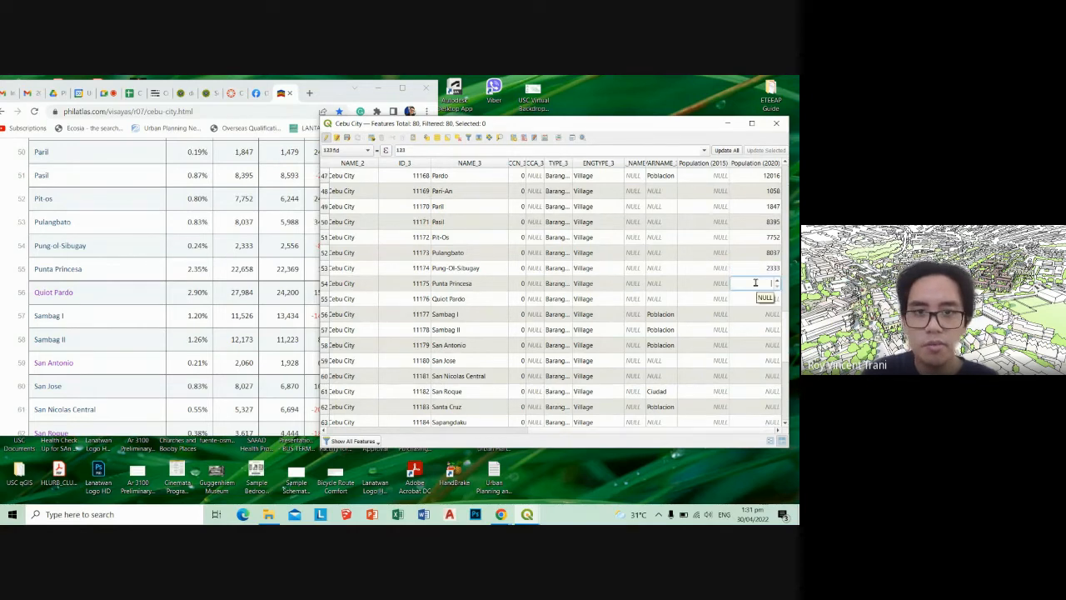
{"action": "type", "text": "2"}
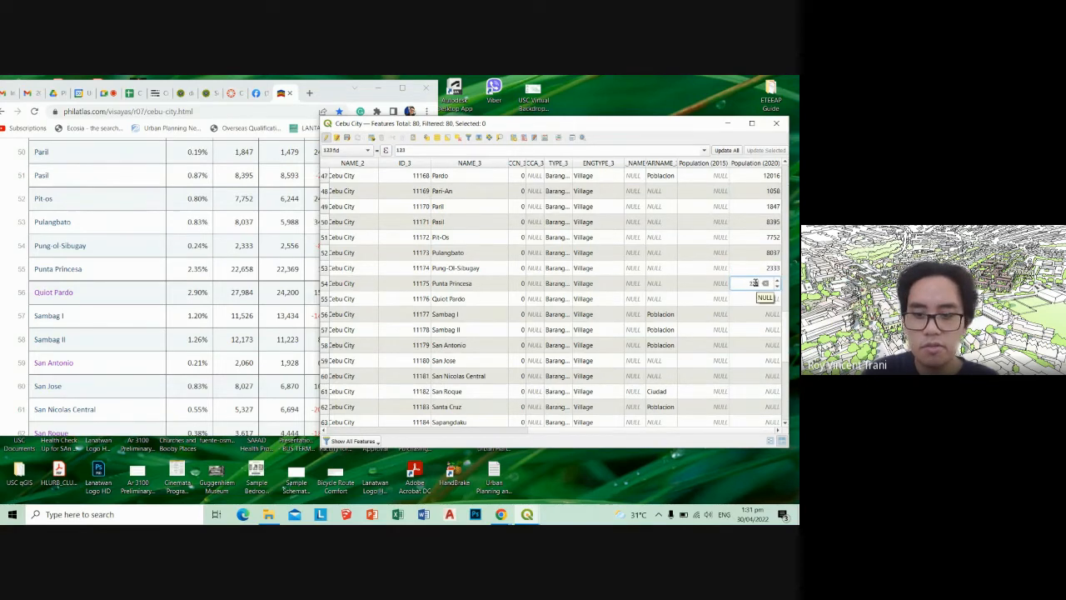
{"action": "type", "text": "2658"}
{"action": "key", "text": "Return"}
{"action": "double_click", "coordinate": [753, 298]}
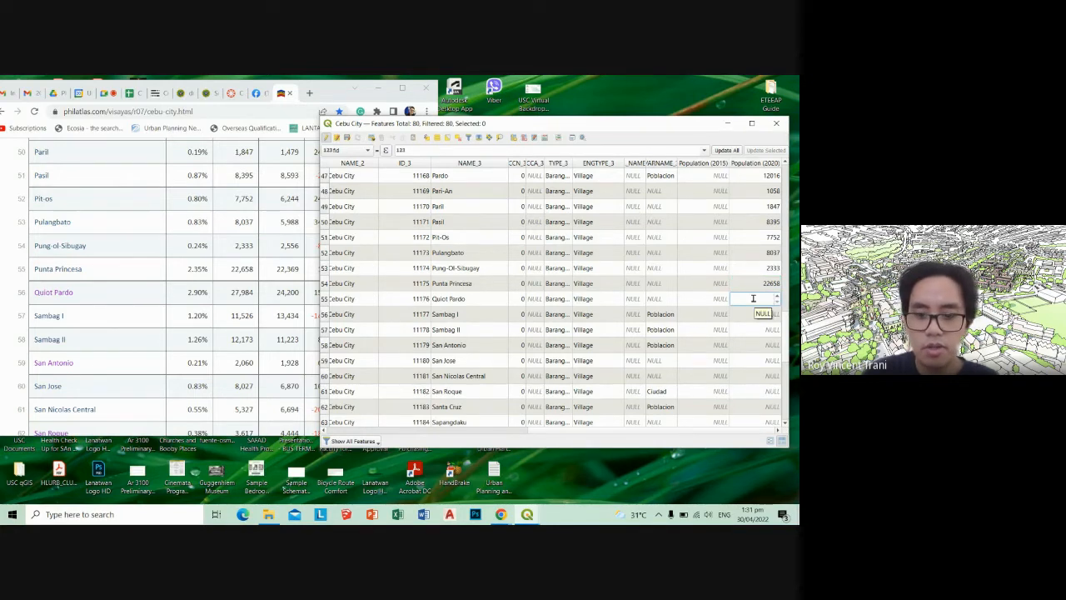
{"action": "type", "text": "2"}
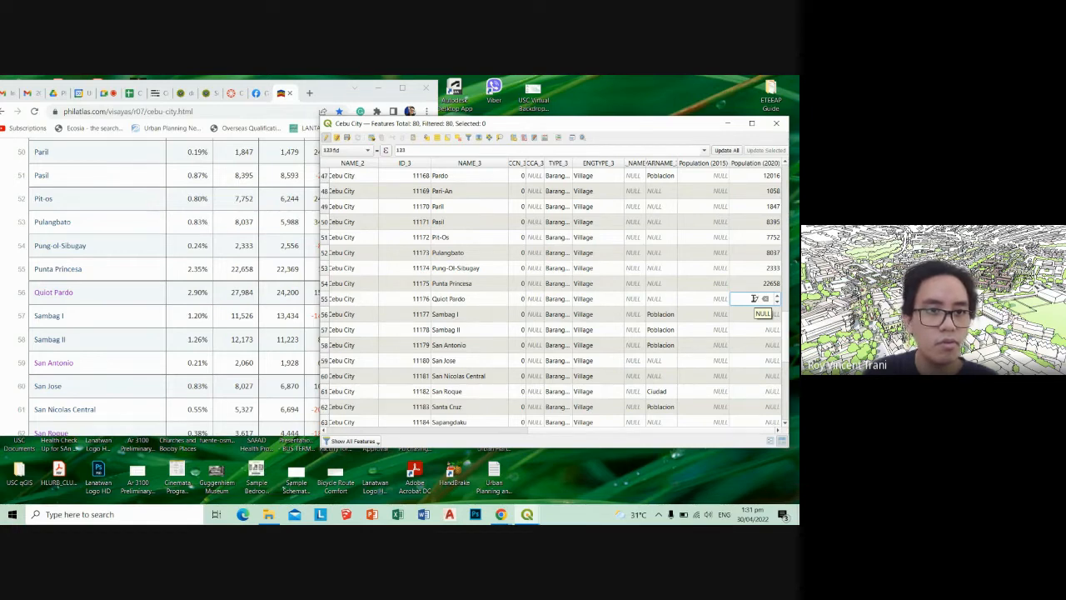
{"action": "type", "text": "7984"}
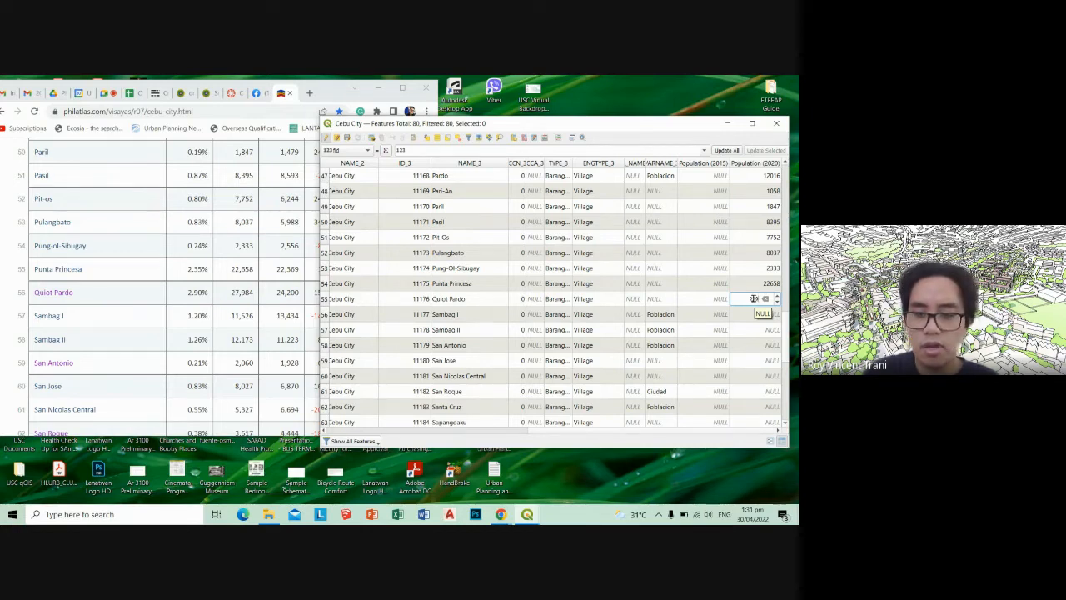
{"action": "key", "text": "Return"}
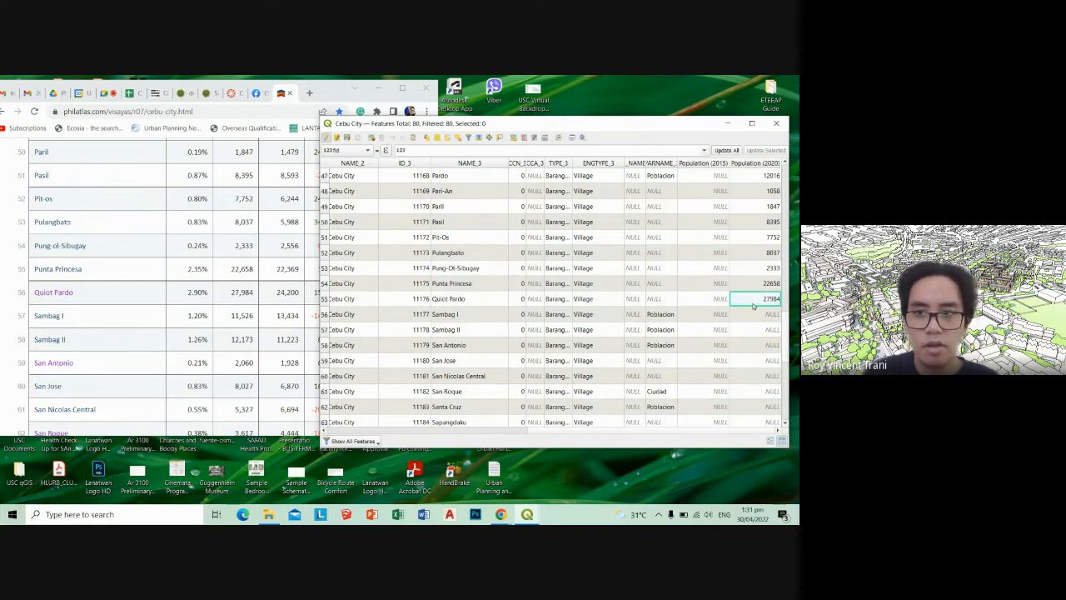
Set Population (2020) to 11526 for Sambag I and 12173 for Sambag II
{"action": "double_click", "coordinate": [753, 313]}
{"action": "type", "text": "11526"}
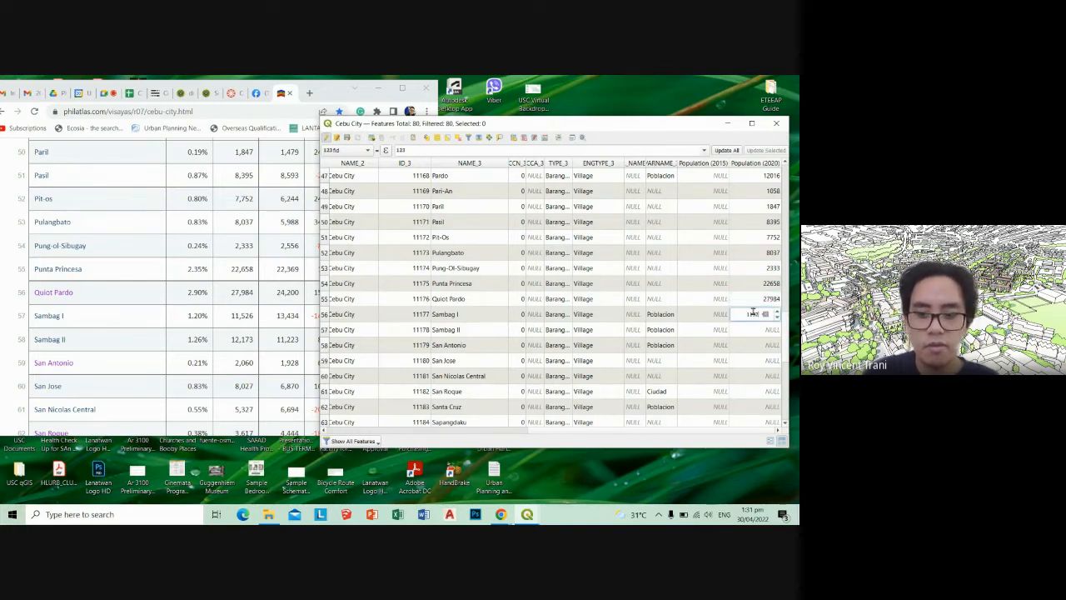
{"action": "key", "text": "Return"}
{"action": "double_click", "coordinate": [751, 329]}
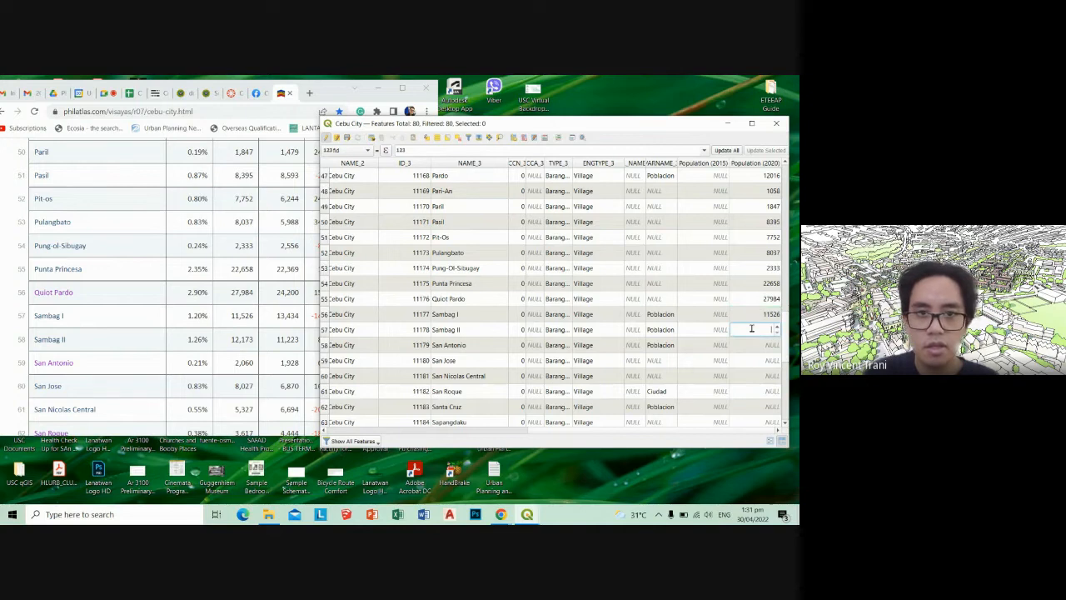
{"action": "type", "text": "12173"}
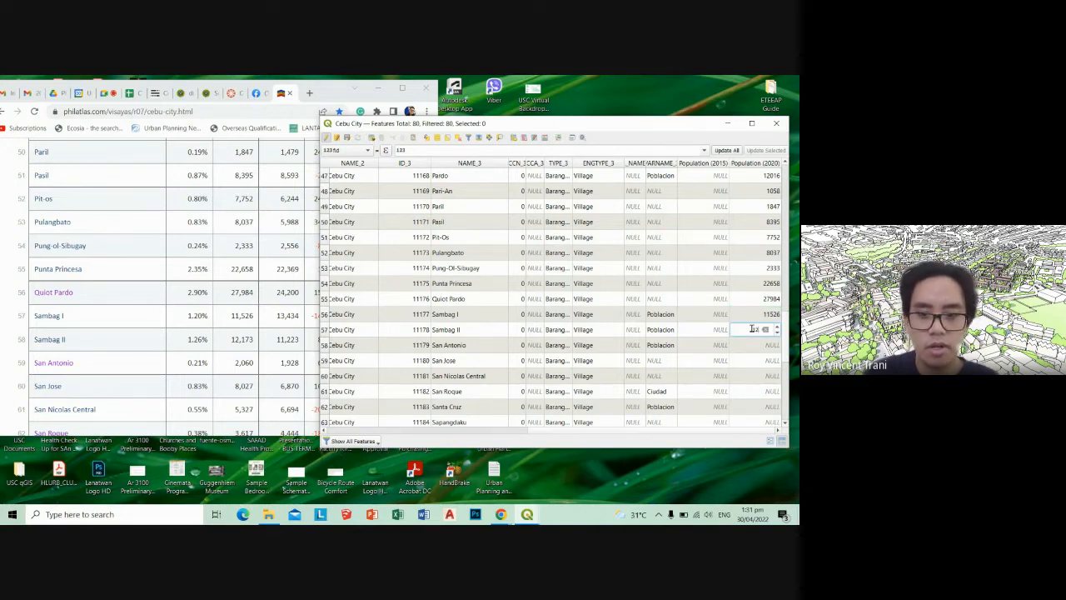
{"action": "key", "text": "Return"}
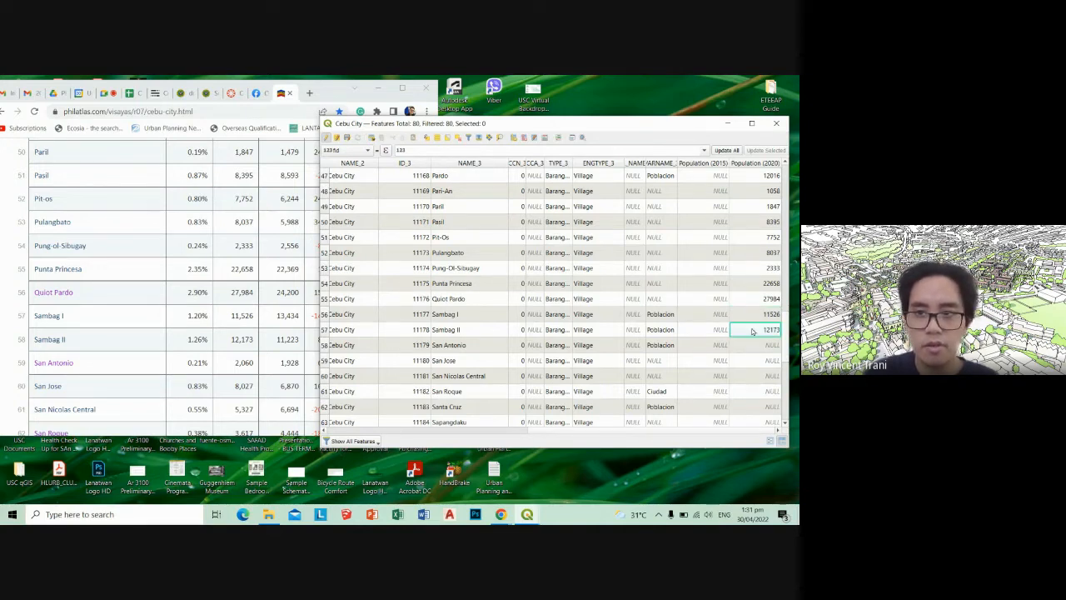
Set Population (2020) to 2060 for San Antonio and 8027 for San Jose
{"action": "double_click", "coordinate": [750, 345]}
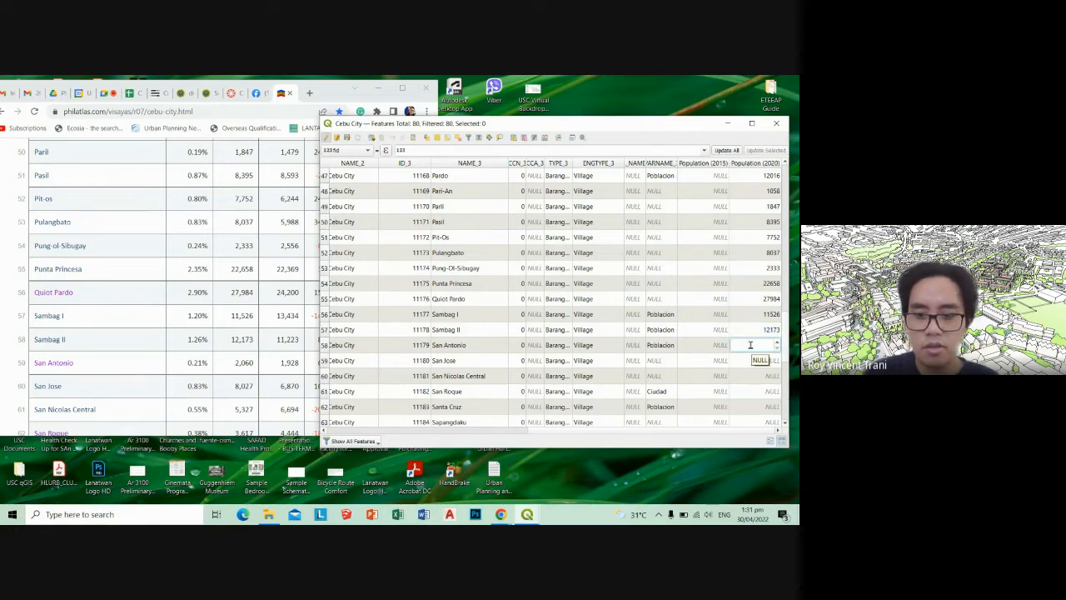
{"action": "type", "text": "2060"}
{"action": "key", "text": "Return"}
{"action": "double_click", "coordinate": [745, 360]}
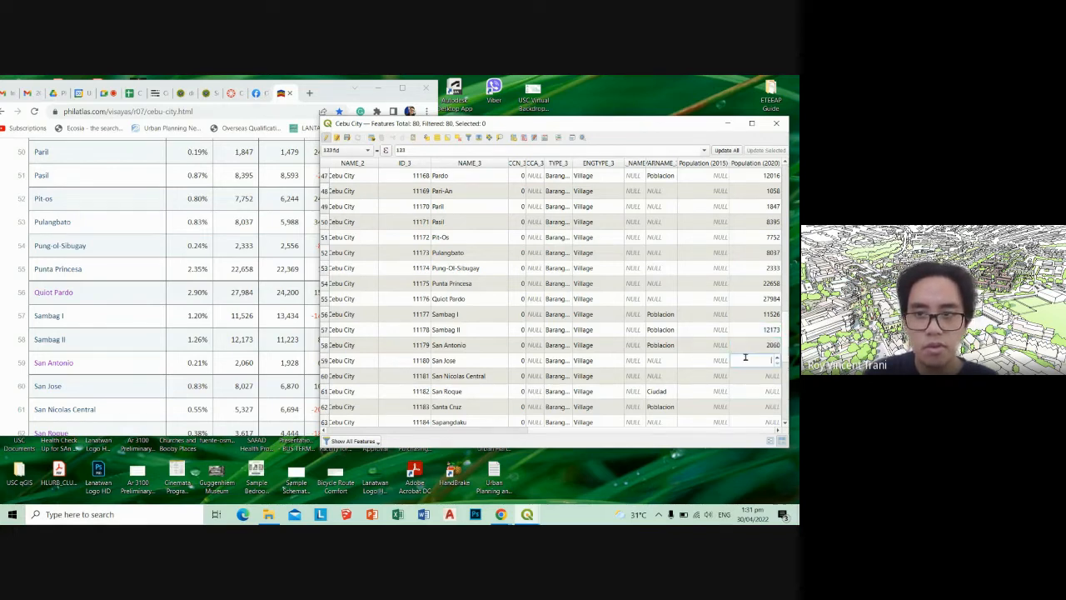
{"action": "type", "text": "802"}
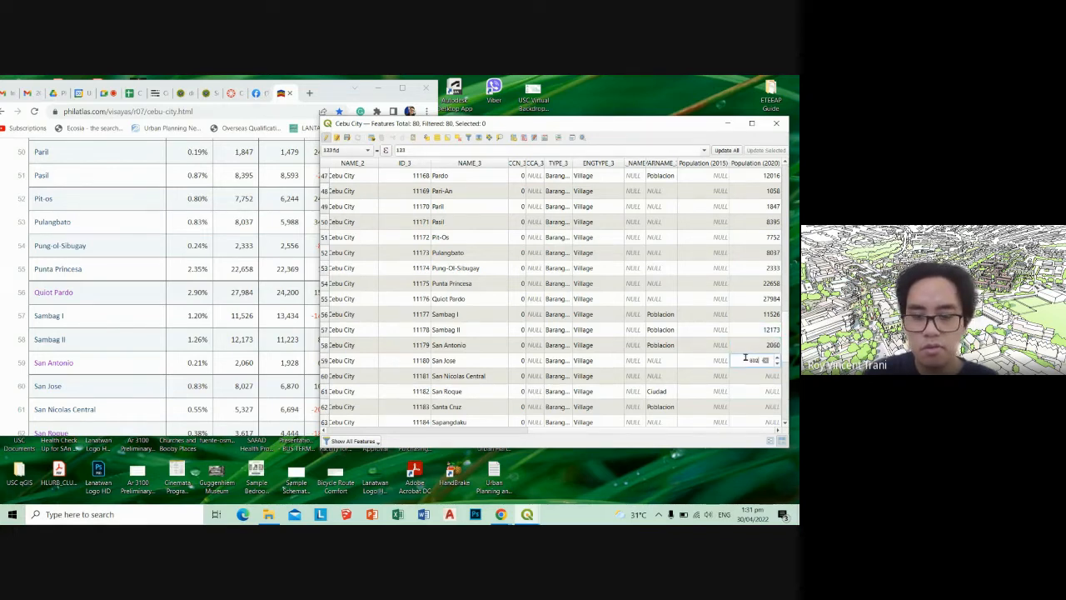
{"action": "type", "text": "7"}
{"action": "key", "text": "Return"}
Set Population (2020) to 5327 for San Nicolas Central
{"action": "double_click", "coordinate": [749, 379]}
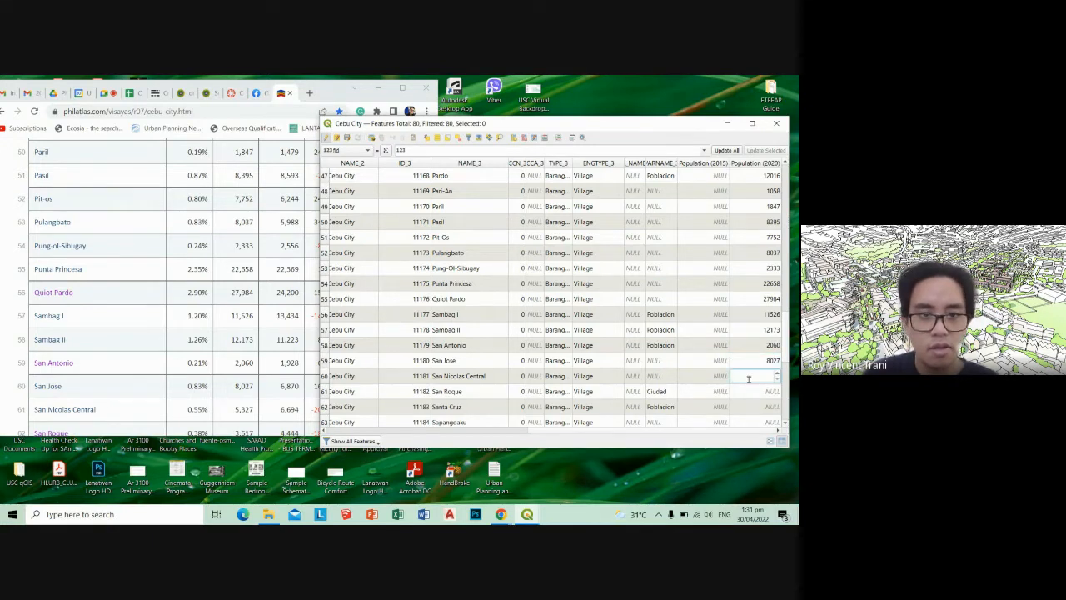
{"action": "type", "text": "5327"}
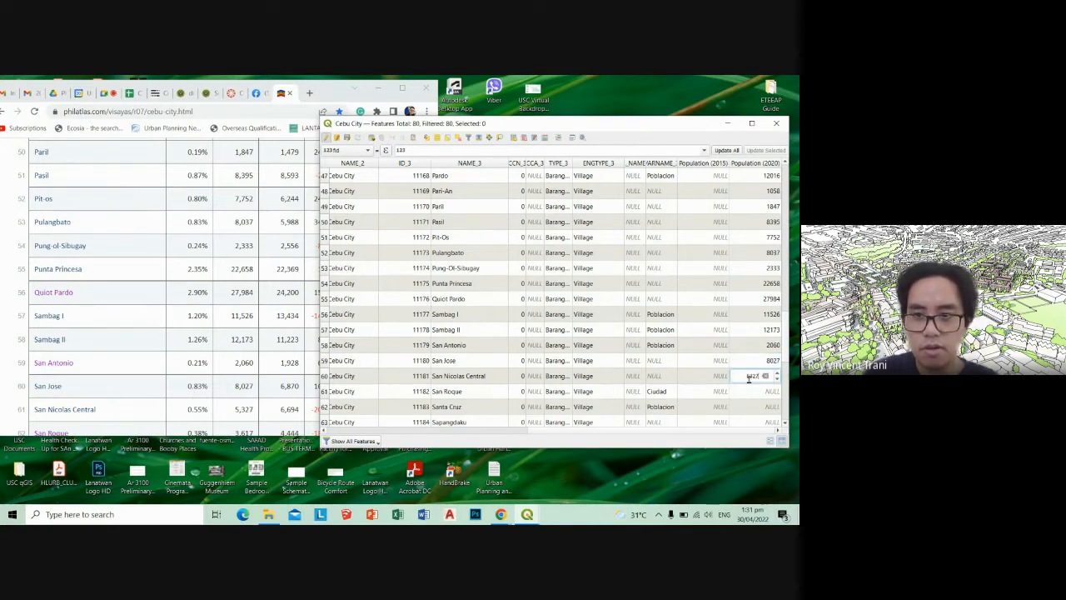
{"action": "key", "text": "Return"}
Set Population (2020) for San Roque to its PhilAtlas figure of 3617
{"action": "scroll", "coordinate": [247, 354], "scroll_direction": "down", "scroll_amount": 1}
{"action": "scroll", "coordinate": [247, 353], "scroll_direction": "down", "scroll_amount": 3}
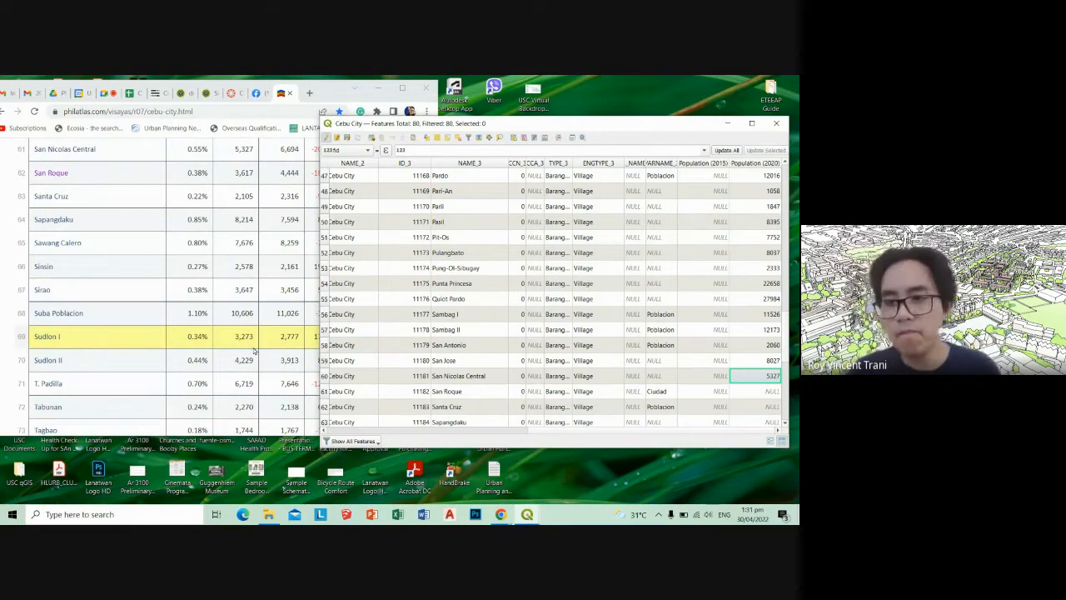
{"action": "scroll", "coordinate": [526, 341], "scroll_direction": "down", "scroll_amount": 1}
{"action": "scroll", "coordinate": [577, 338], "scroll_direction": "down", "scroll_amount": 2}
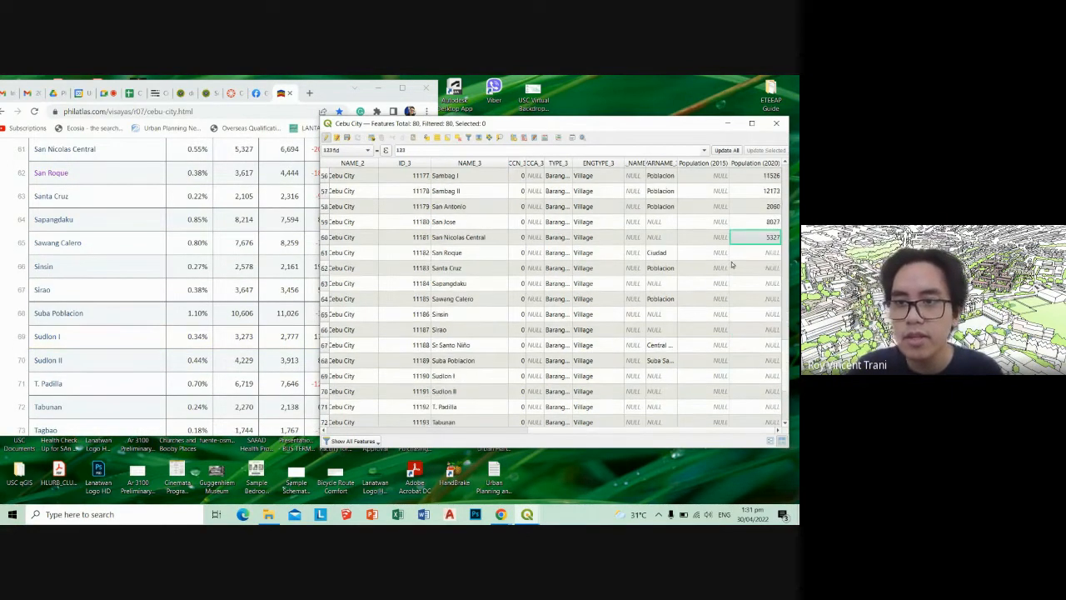
{"action": "double_click", "coordinate": [745, 252]}
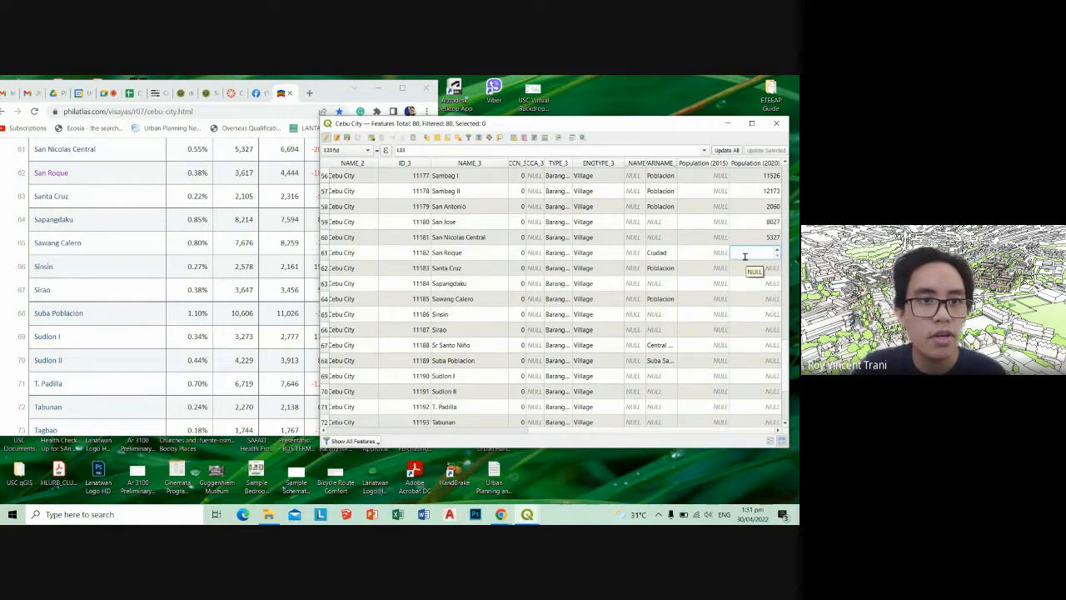
{"action": "type", "text": "3"}
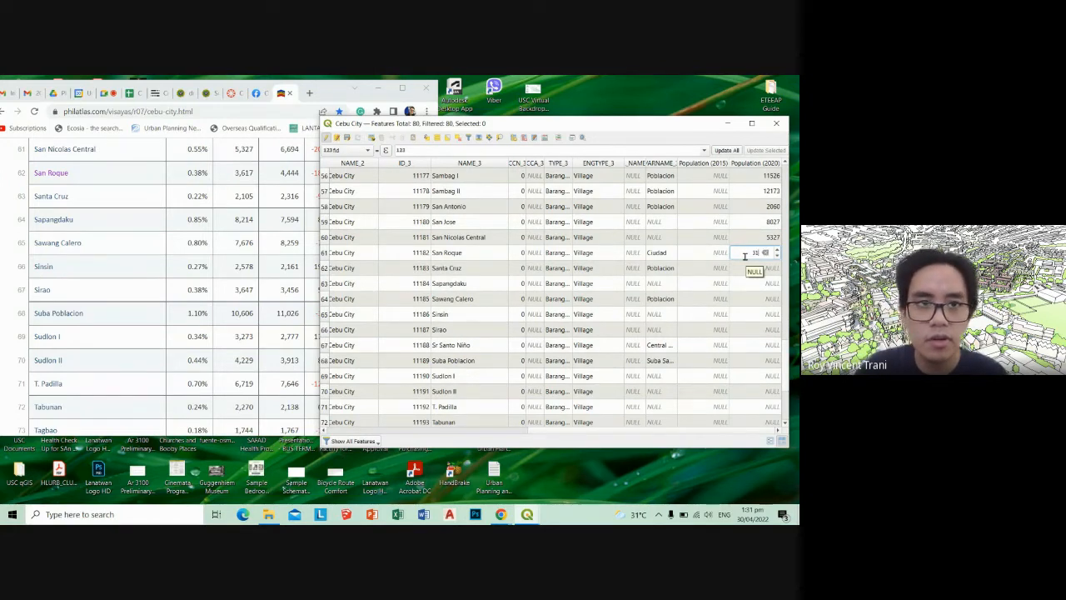
Set Population (2020) to 3617 for San Roque and 2105 for Santa Cruz in the Cebu City attribute table
{"action": "type", "text": "617"}
{"action": "key", "text": "Return"}
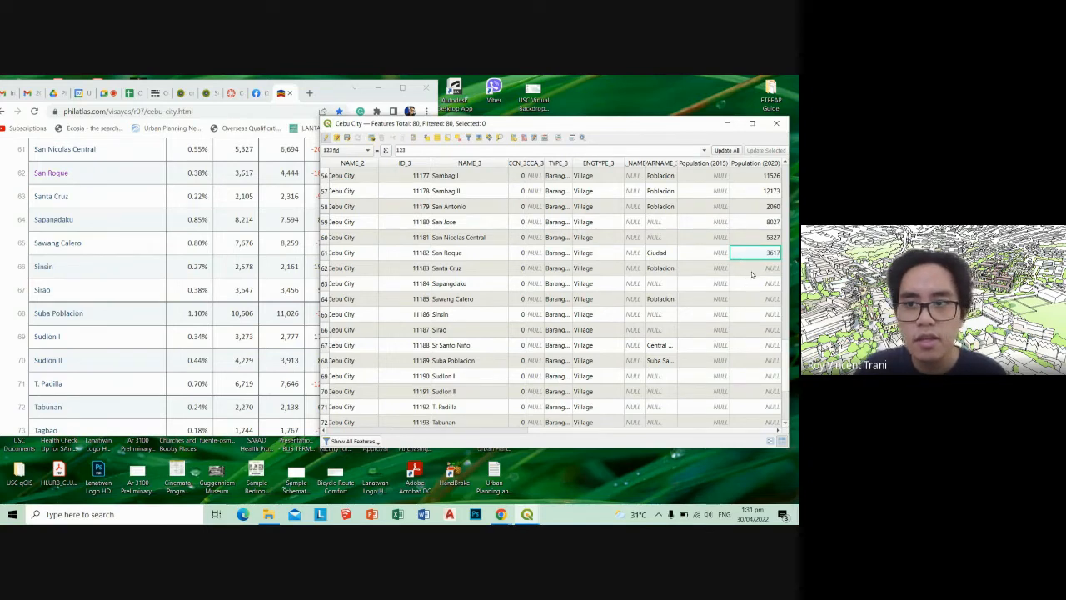
{"action": "double_click", "coordinate": [752, 270]}
{"action": "type", "text": "210"}
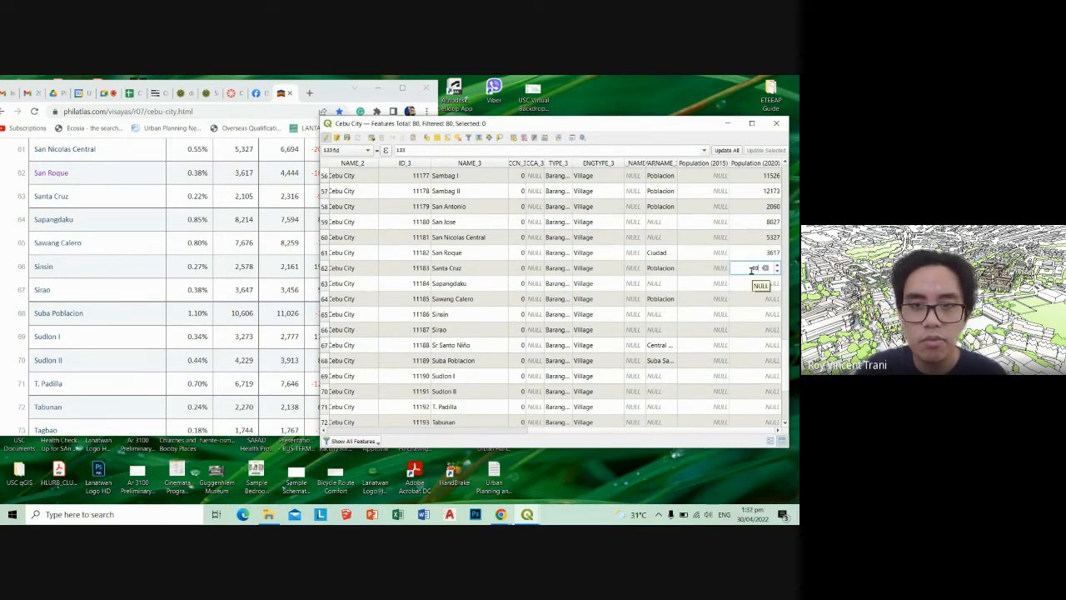
{"action": "type", "text": "5"}
{"action": "key", "text": "Return"}
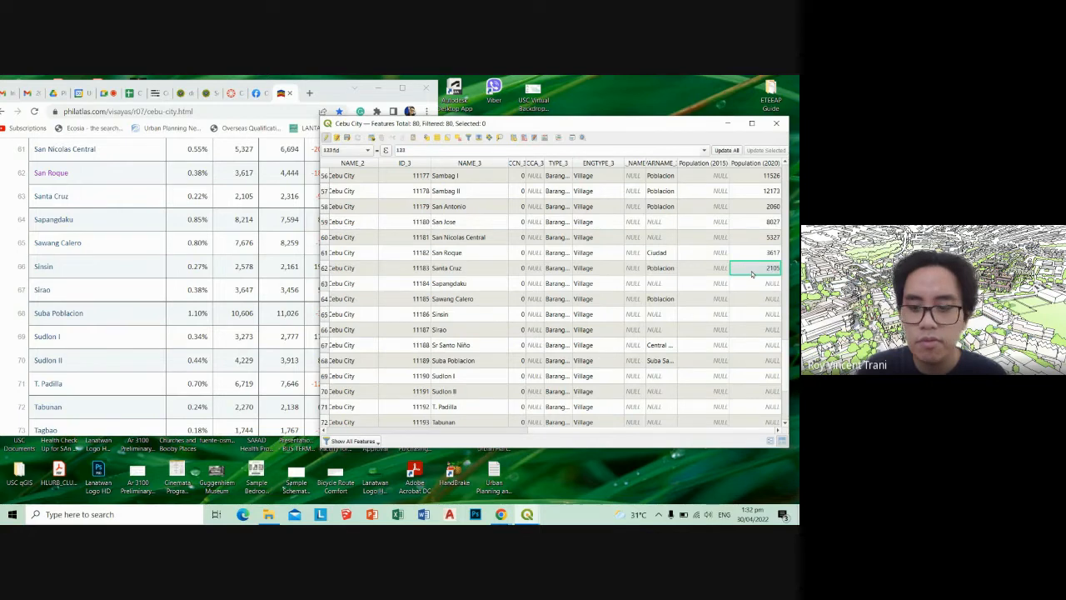
Enter 8214 as Population (2020) for Santa Cruz and 7676 for Sapangdaku
{"action": "double_click", "coordinate": [752, 272]}
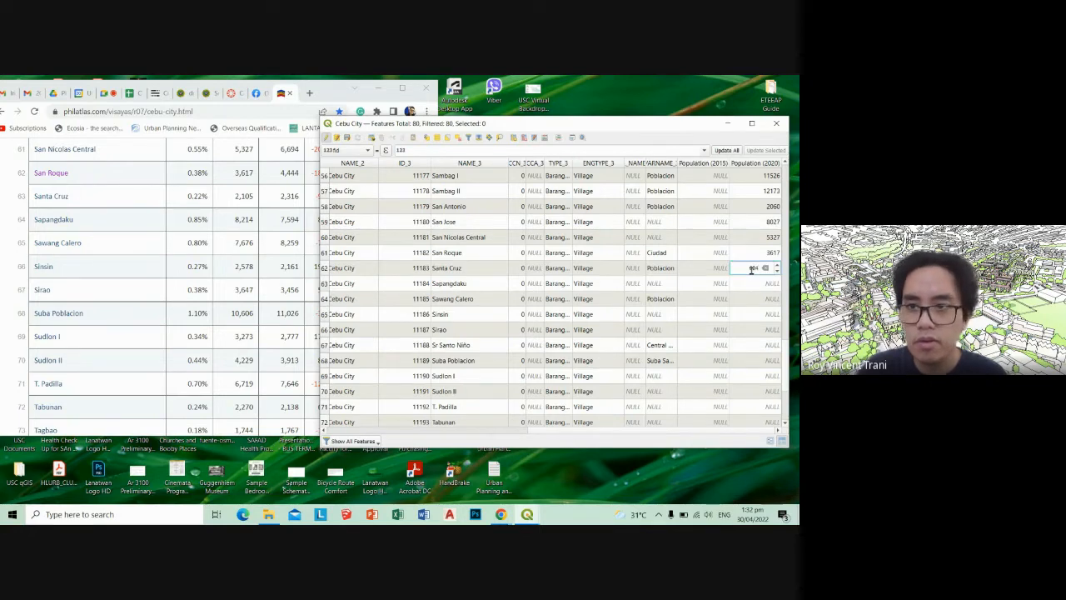
{"action": "type", "text": "8214"}
{"action": "key", "text": "Return"}
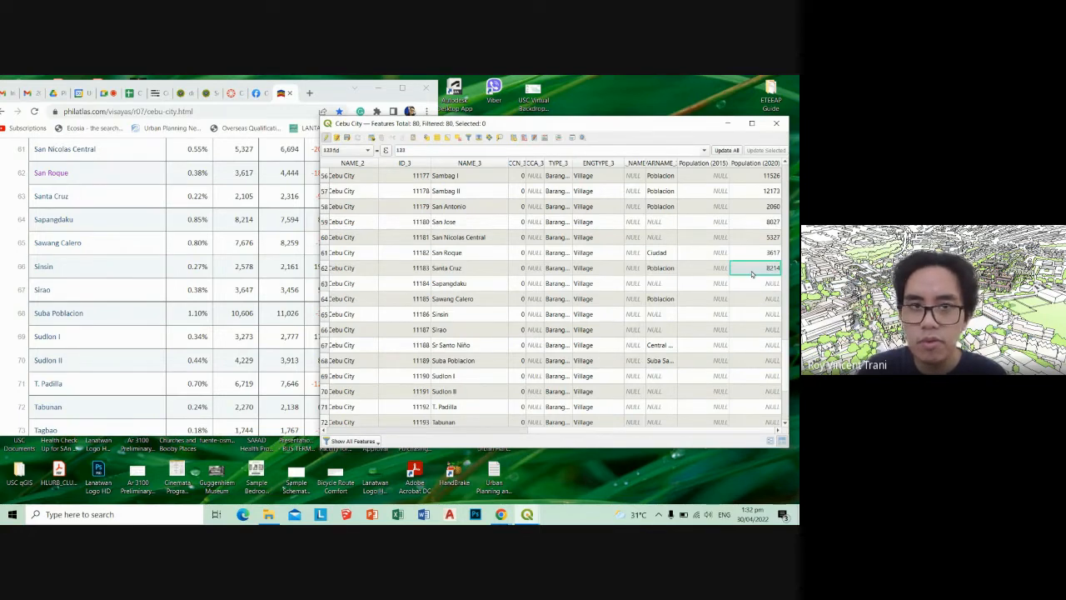
{"action": "double_click", "coordinate": [751, 283]}
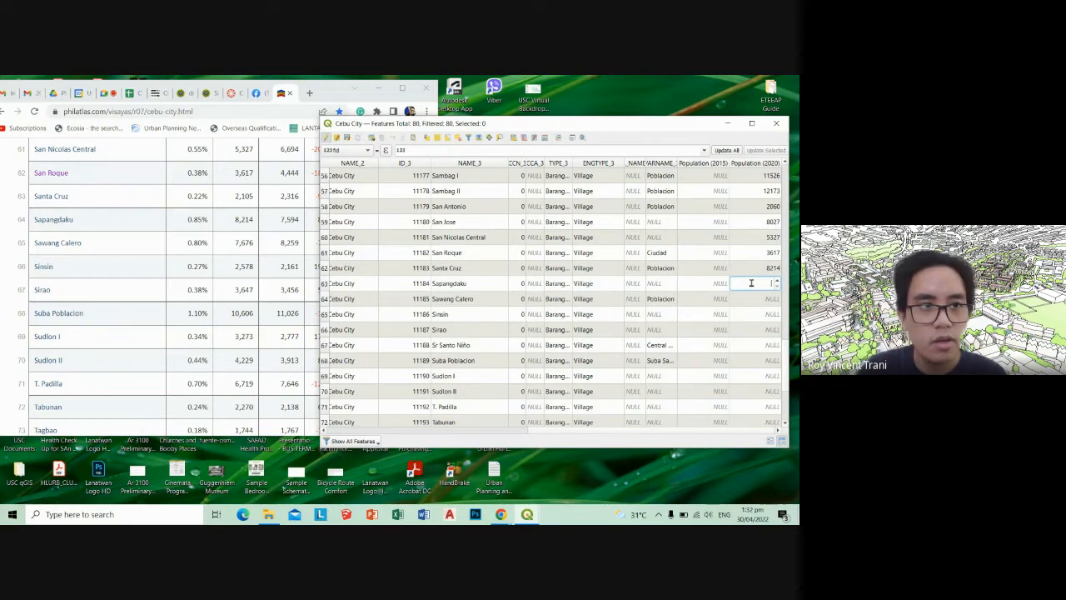
{"action": "type", "text": "7"}
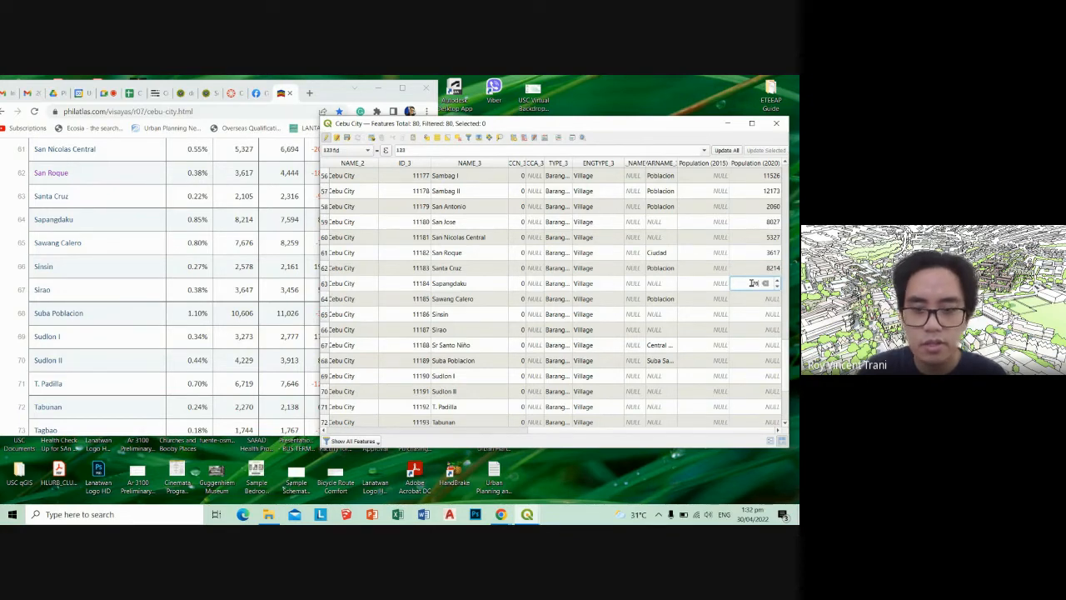
{"action": "type", "text": "676"}
{"action": "key", "text": "Return"}
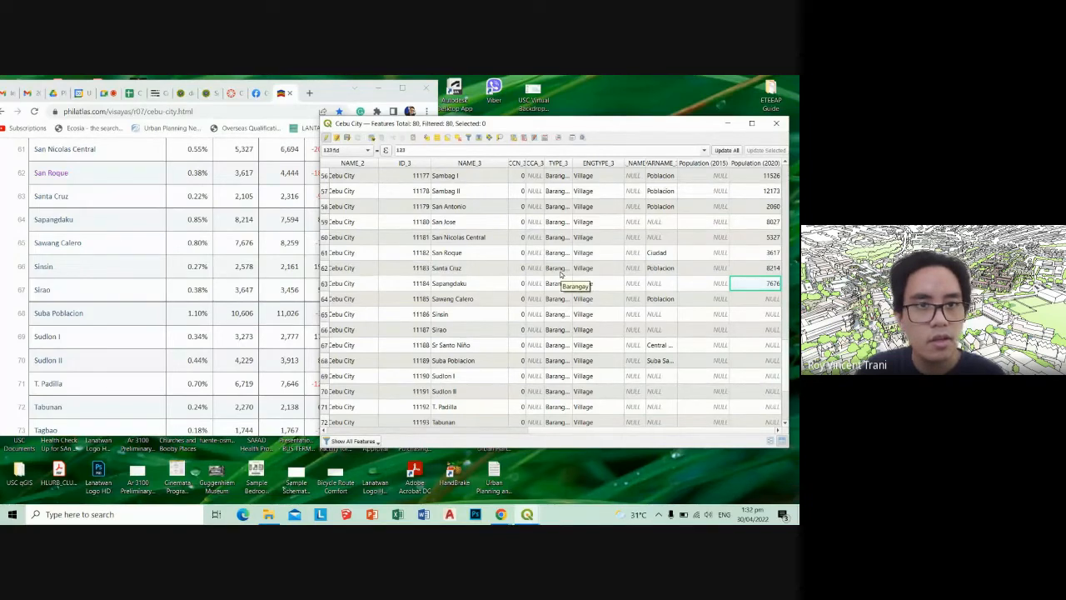
Correct Population (2020) to 2105 for Santa Cruz and 8214 for Sapangdaku
{"action": "double_click", "coordinate": [763, 269]}
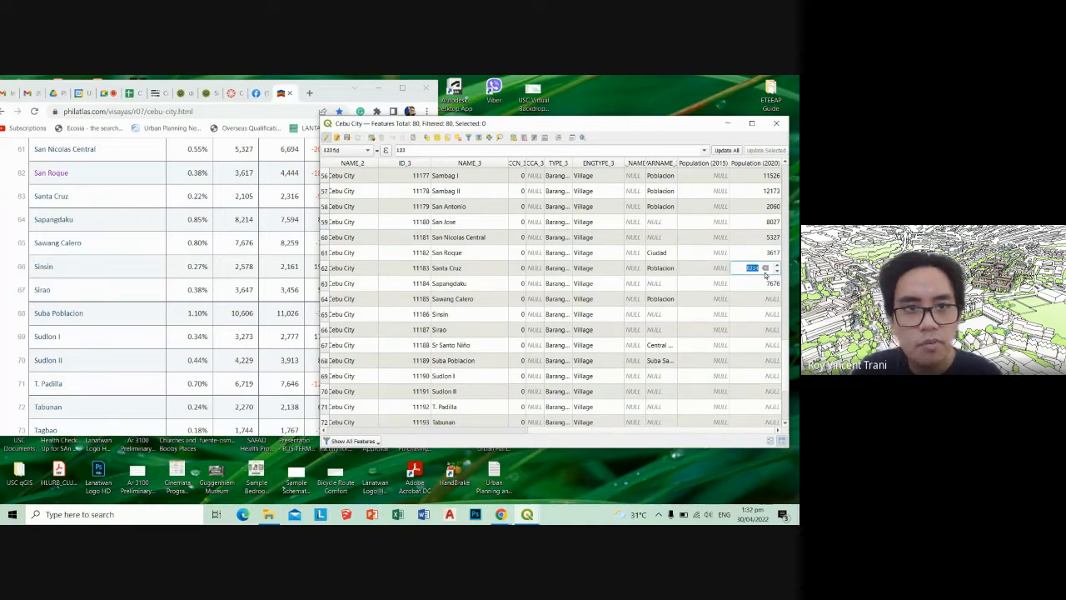
{"action": "type", "text": "2105"}
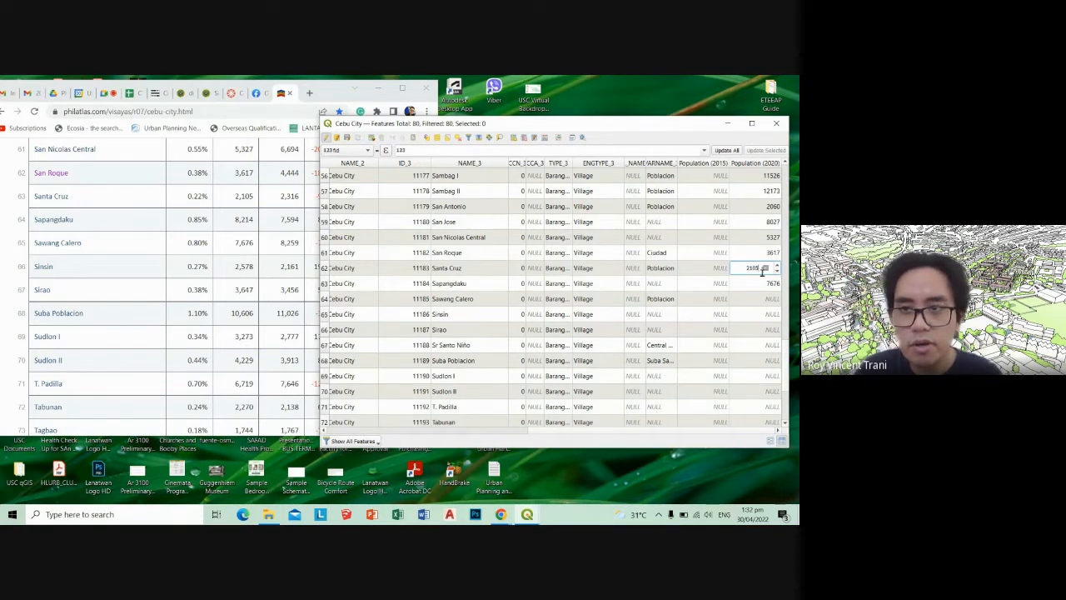
{"action": "double_click", "coordinate": [764, 284]}
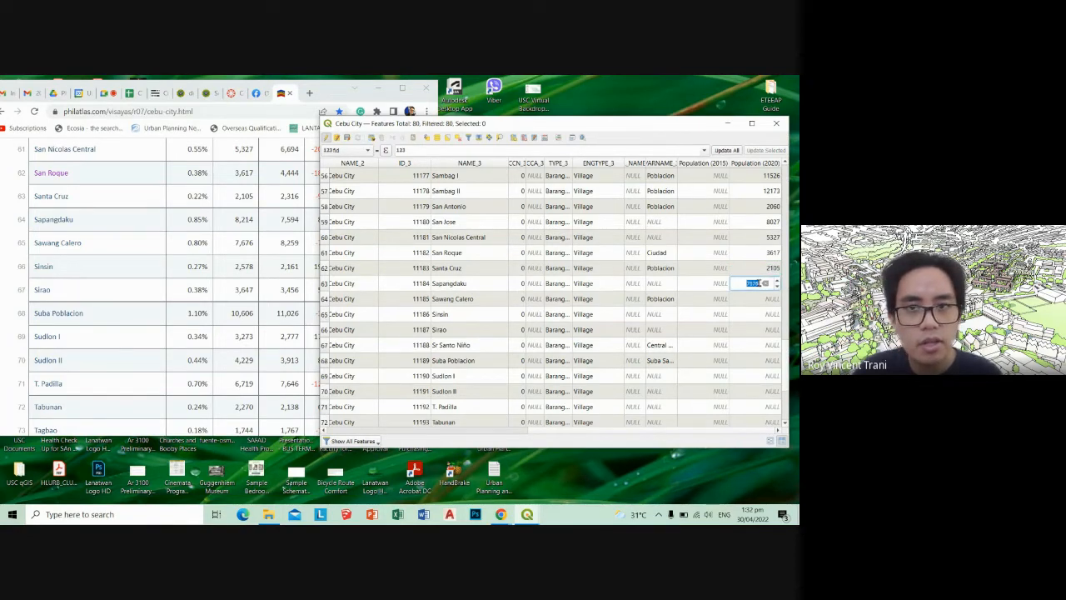
{"action": "type", "text": "8214"}
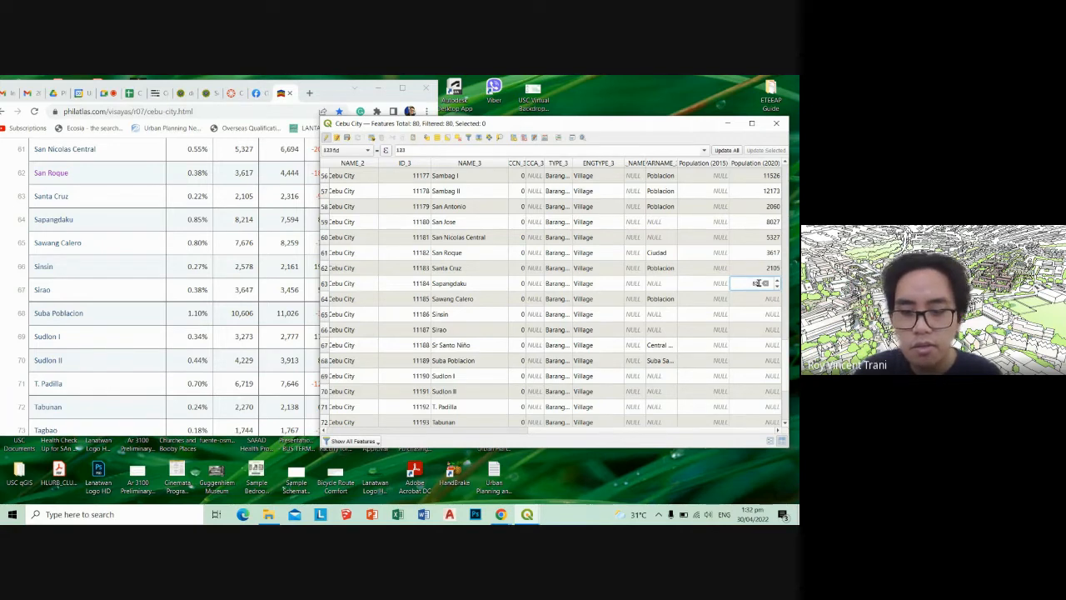
{"action": "key", "text": "Return"}
Fill in Population (2020) with 7676 for Sawang Calero and 2578 for Sinsin
{"action": "double_click", "coordinate": [760, 298]}
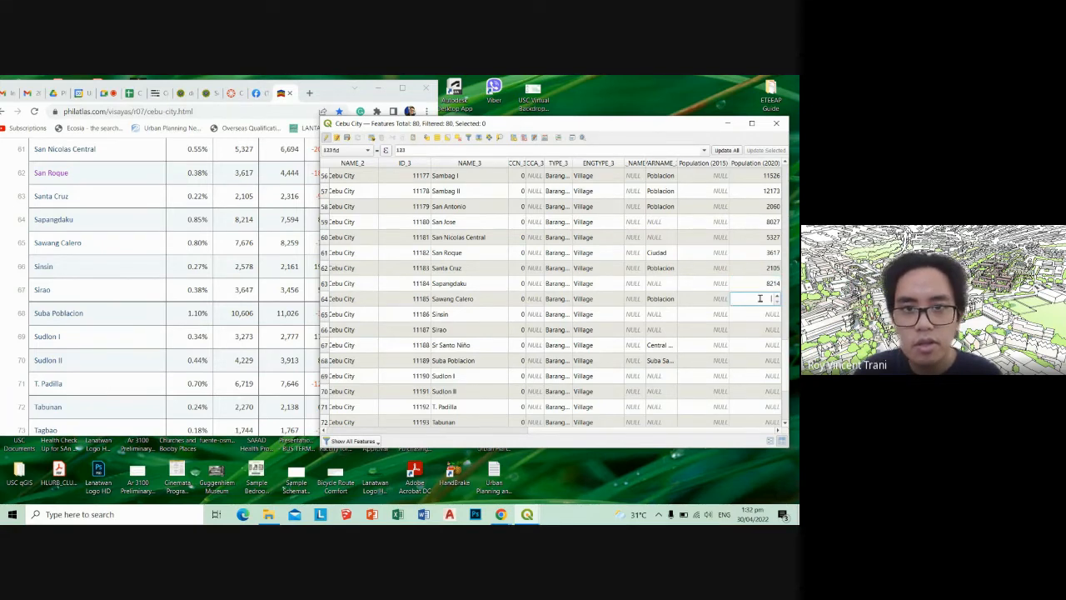
{"action": "type", "text": "7676"}
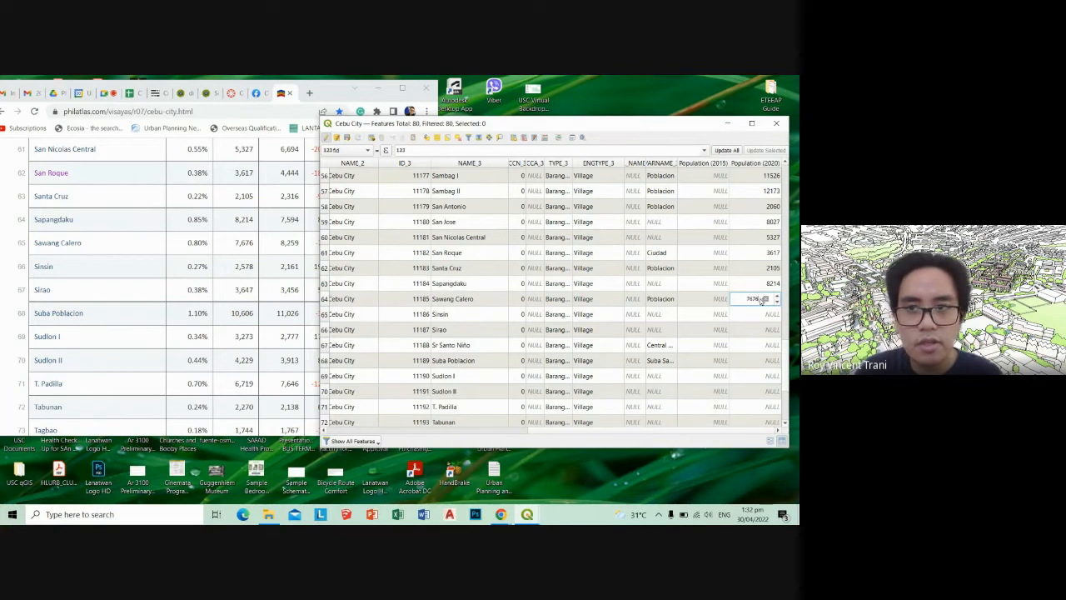
{"action": "key", "text": "Return"}
{"action": "double_click", "coordinate": [760, 313]}
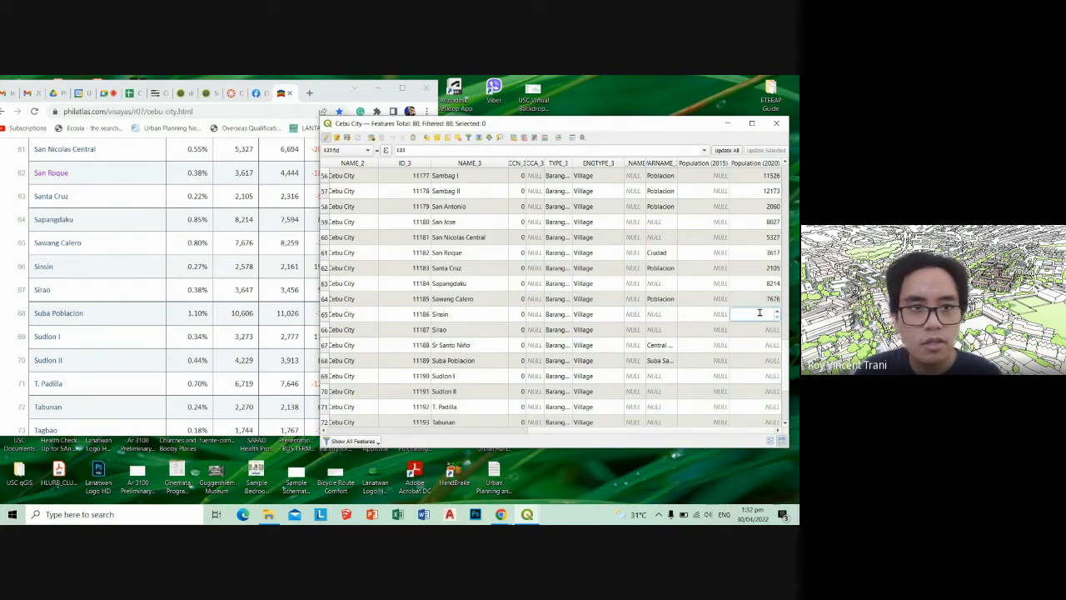
{"action": "type", "text": "2578"}
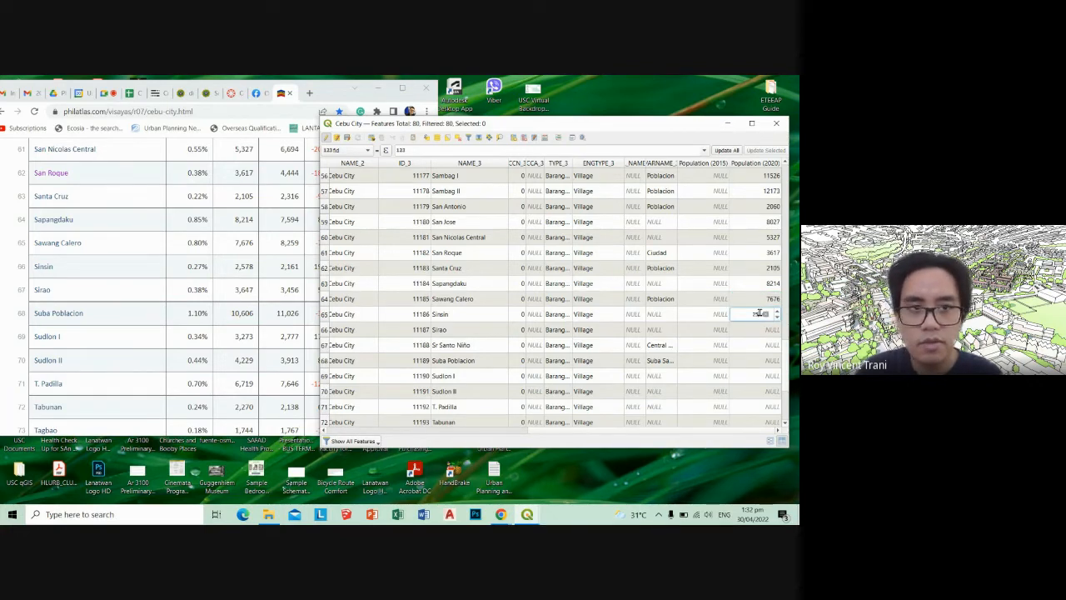
{"action": "key", "text": "Return"}
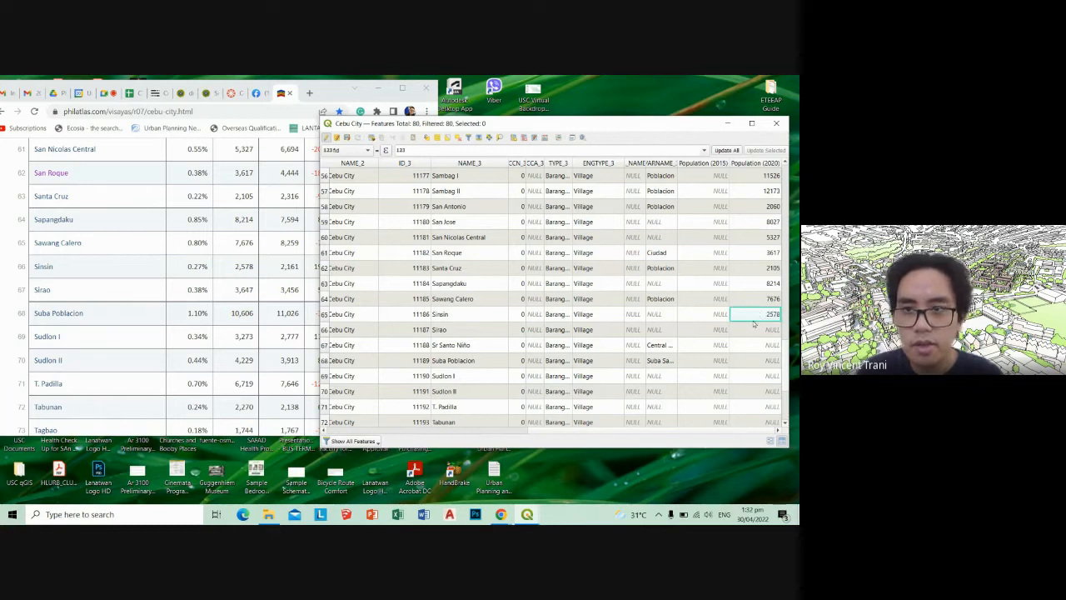
Set Population (2020) to 3647 for Sirao and 10606 for Suba Poblacion, leaving Sr Santo Niño empty
{"action": "double_click", "coordinate": [755, 330]}
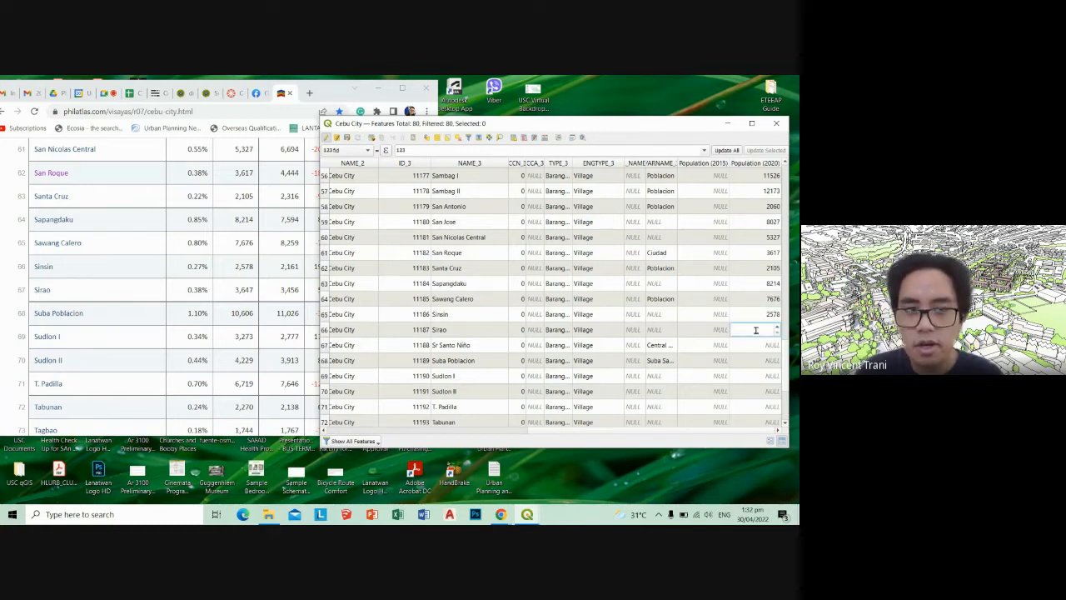
{"action": "type", "text": "3"}
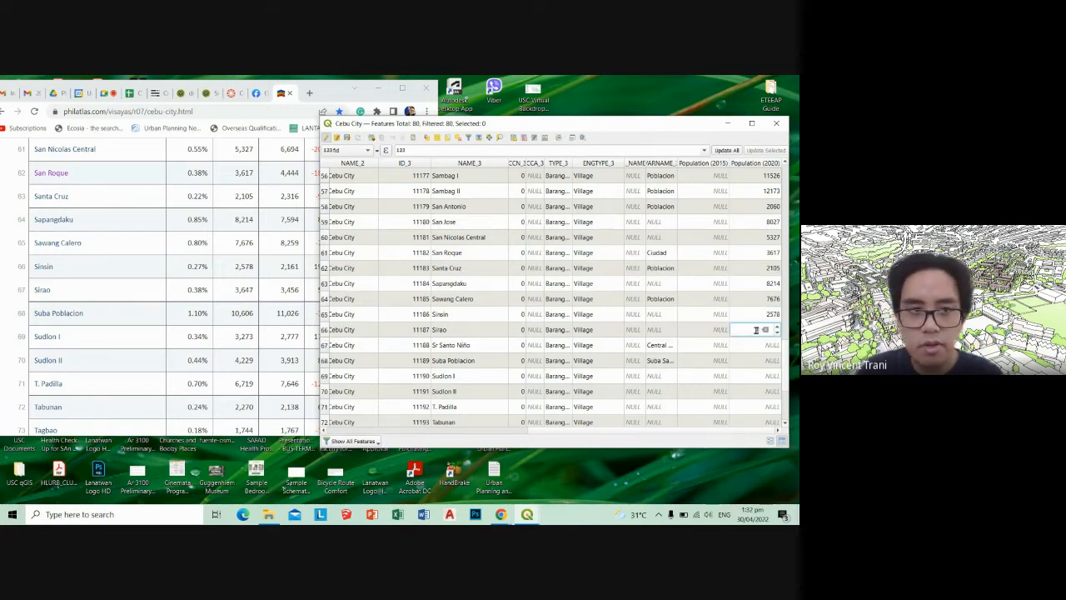
{"action": "type", "text": "647"}
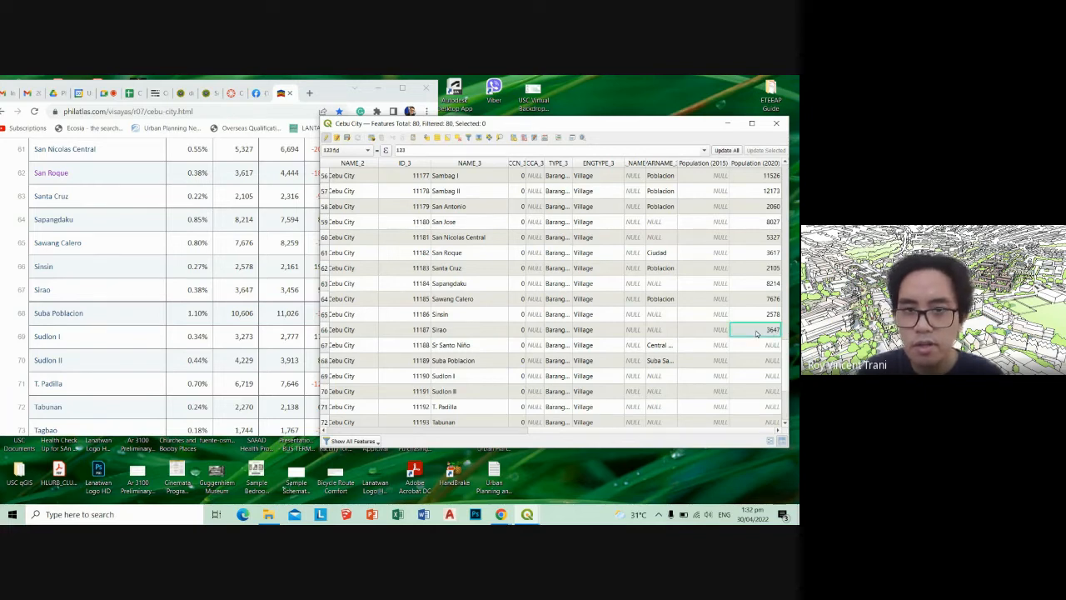
{"action": "double_click", "coordinate": [751, 344]}
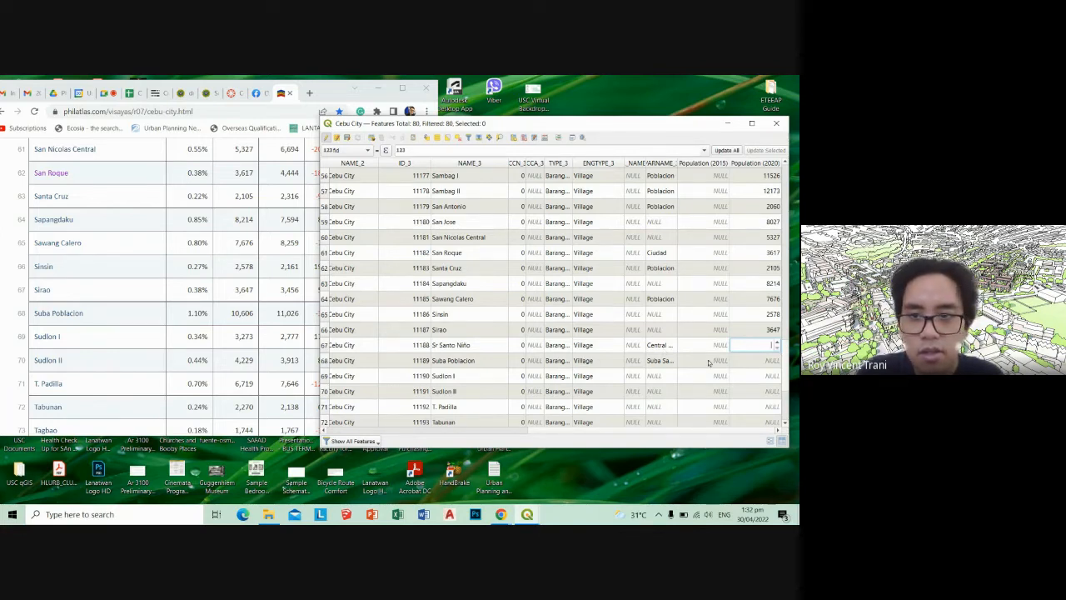
{"action": "double_click", "coordinate": [747, 364]}
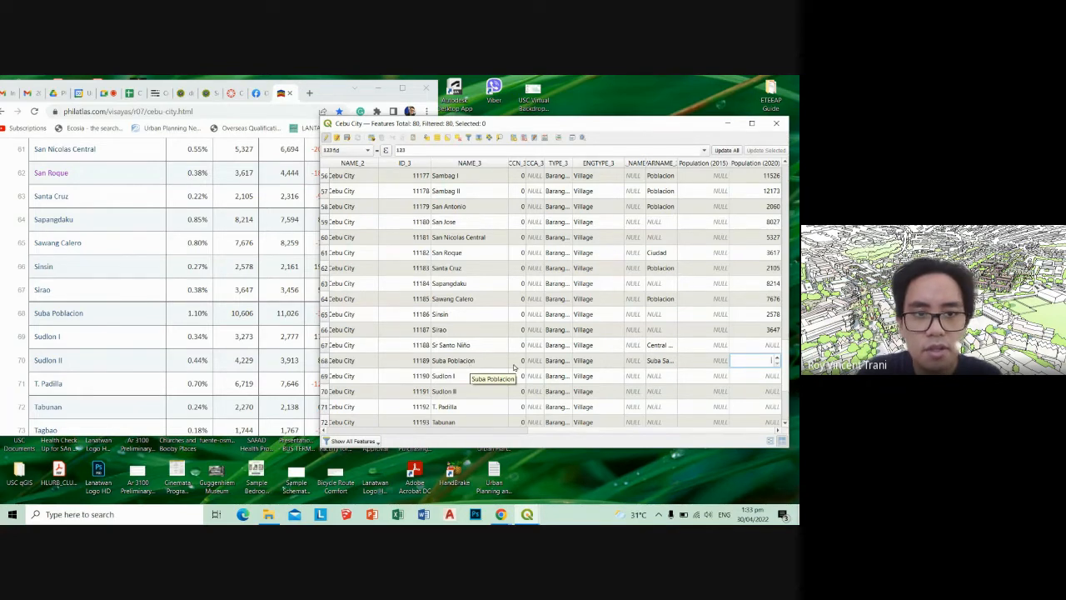
{"action": "type", "text": "06"}
{"action": "key", "text": "Return"}
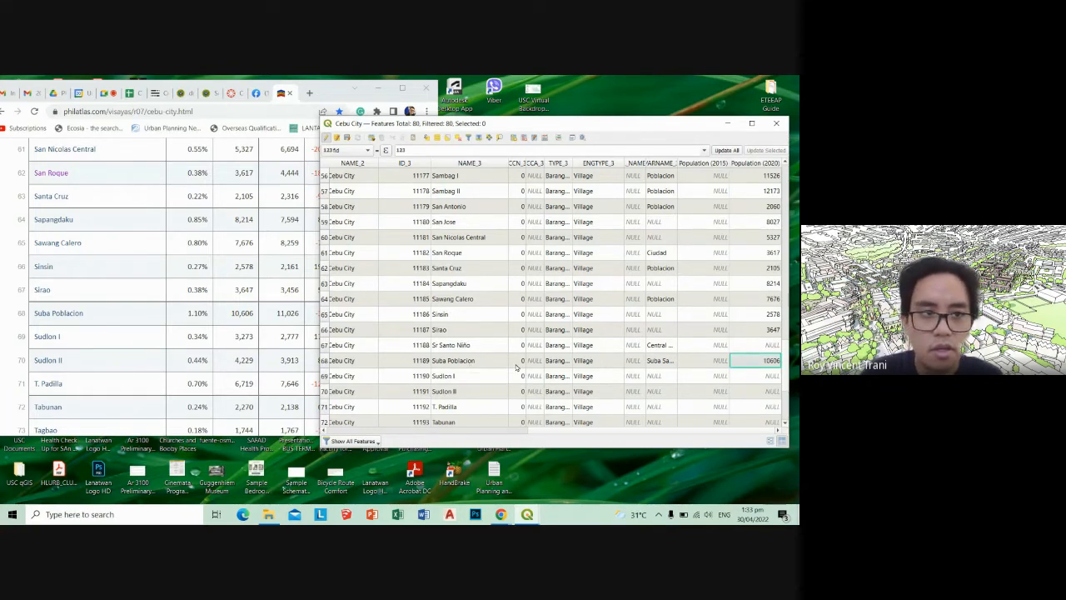
Enter Population (2020) values of 3273 for Sudlon I and 4229 for Sudlon II
{"action": "double_click", "coordinate": [738, 379]}
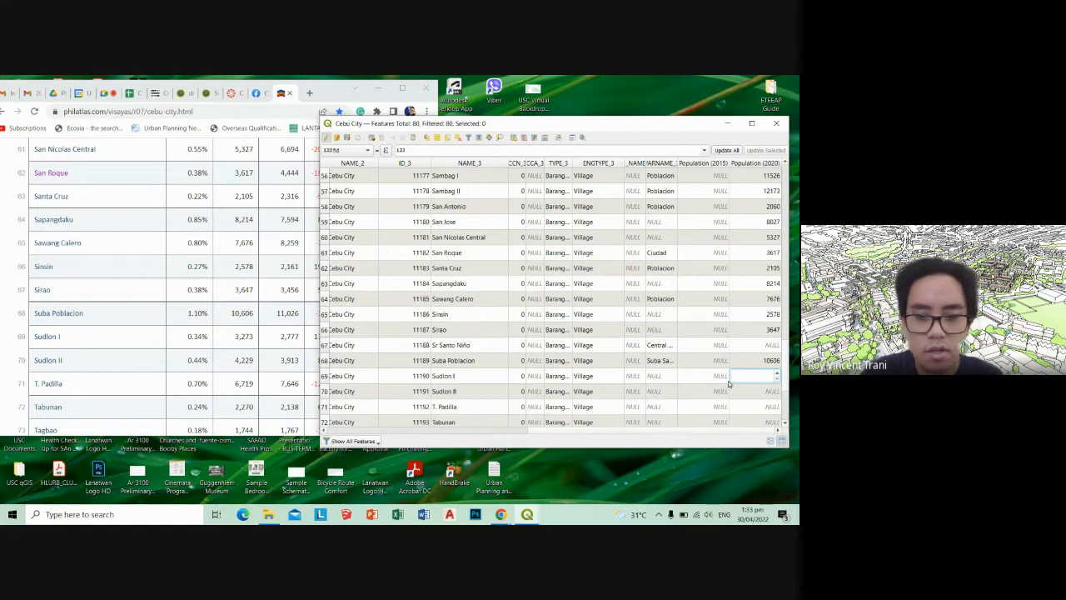
{"action": "type", "text": "3273"}
{"action": "key", "text": "Return"}
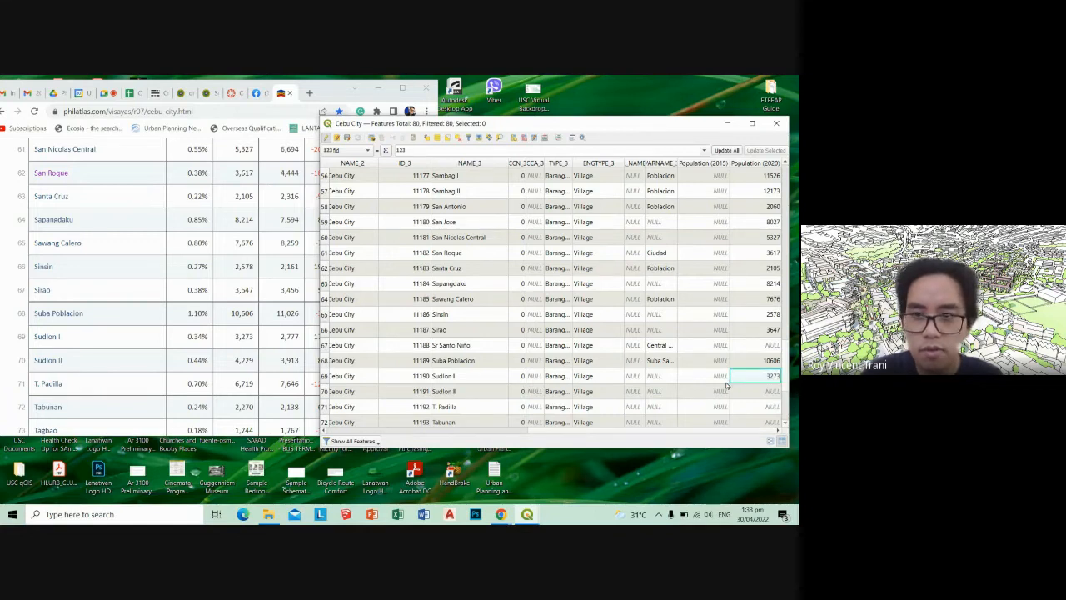
{"action": "double_click", "coordinate": [745, 391]}
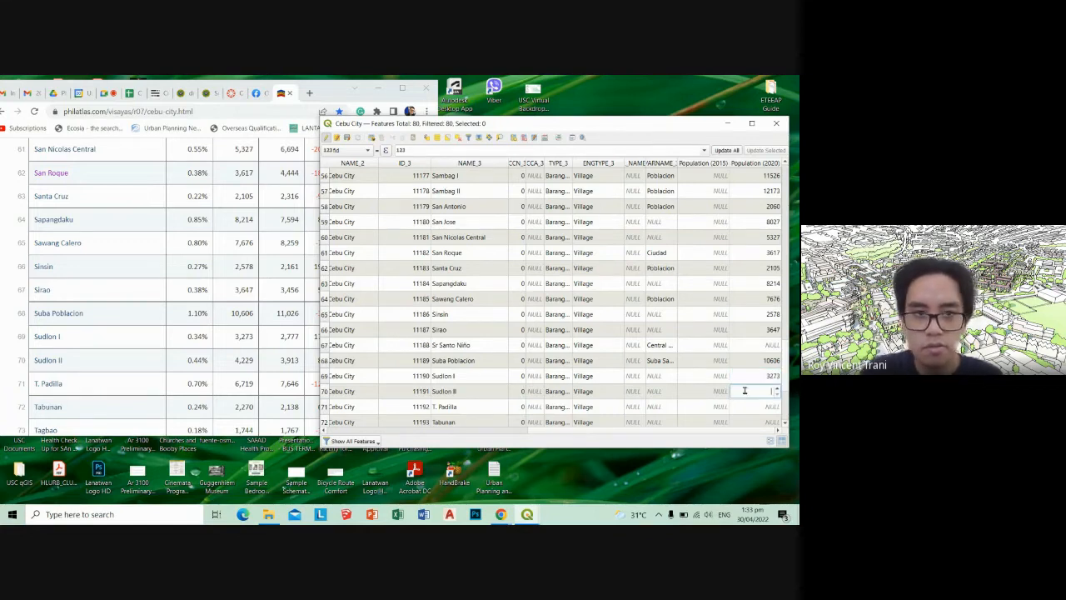
{"action": "type", "text": "4229"}
{"action": "key", "text": "Return"}
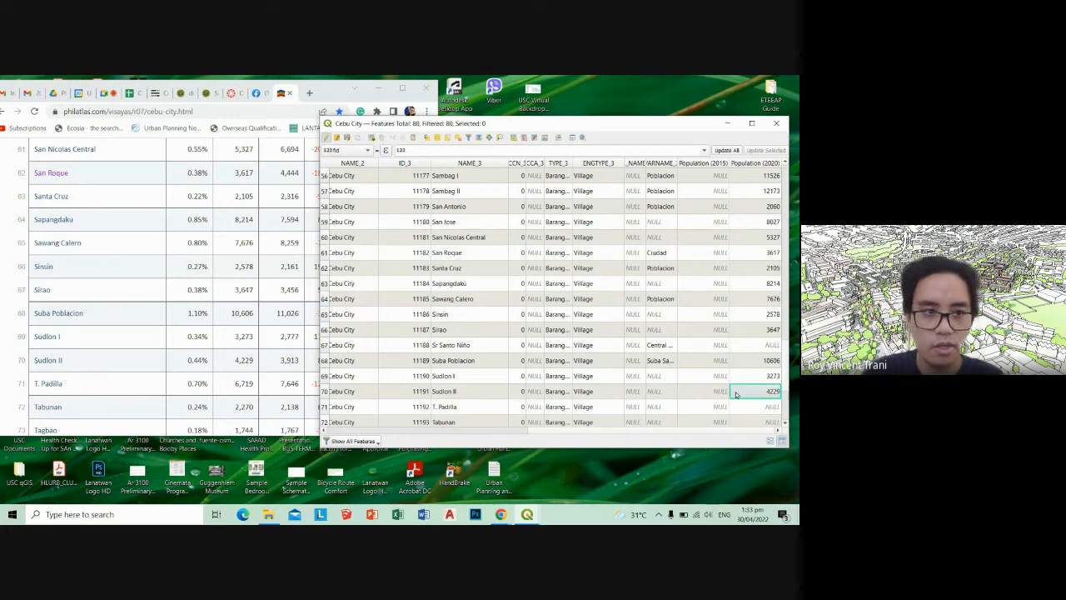
Set Population (2020) to 6719 for T. Padilla and 2270 for Tabunan
{"action": "double_click", "coordinate": [745, 404]}
{"action": "type", "text": "6"}
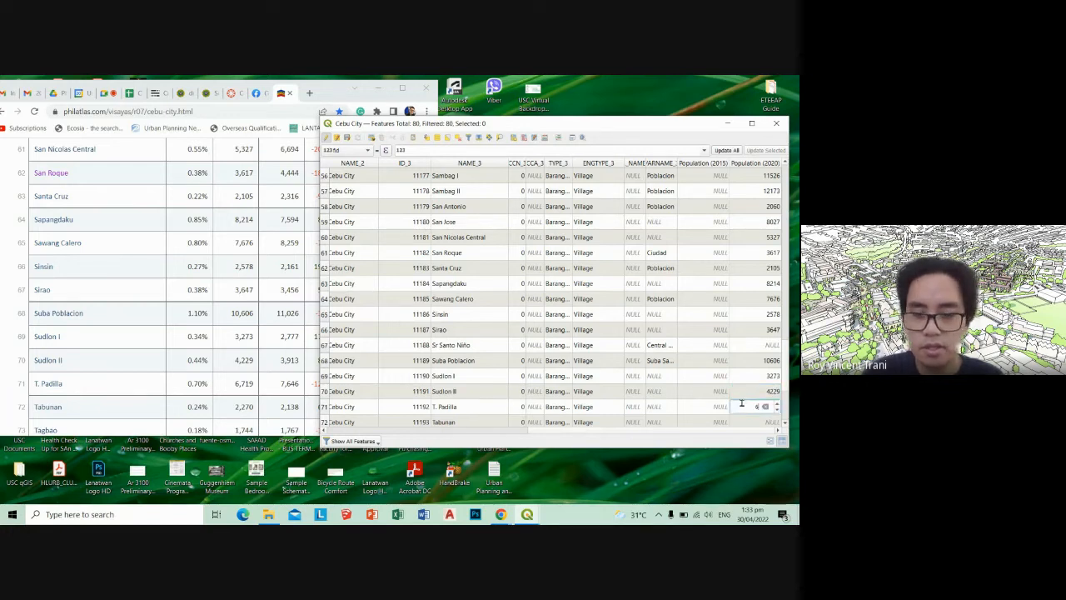
{"action": "type", "text": "719"}
{"action": "key", "text": "Return"}
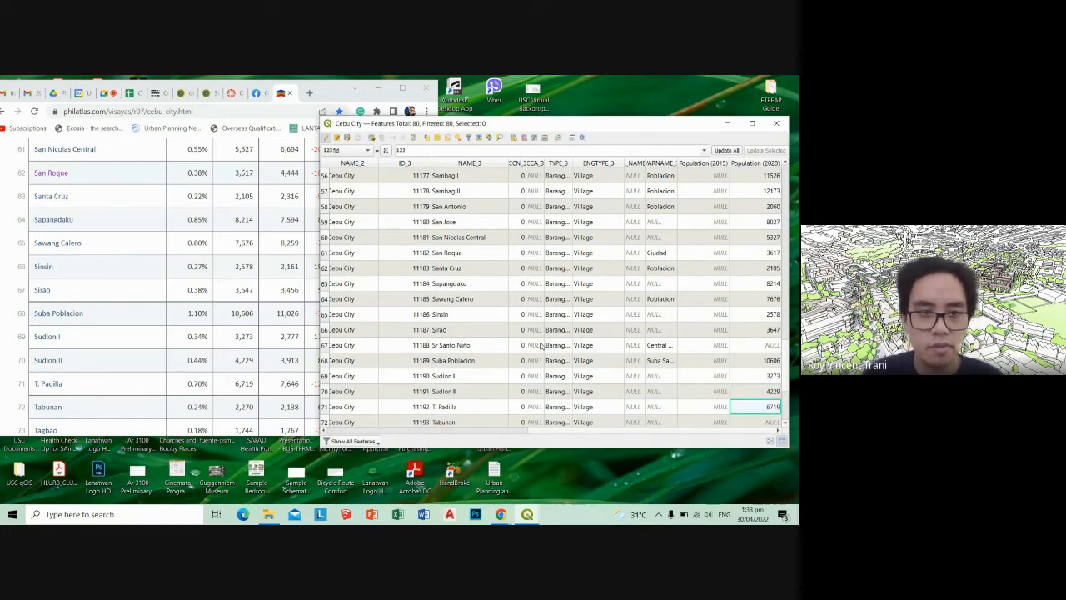
{"action": "scroll", "coordinate": [247, 338], "scroll_direction": "down", "scroll_amount": 1}
{"action": "scroll", "coordinate": [709, 360], "scroll_direction": "down", "scroll_amount": 2}
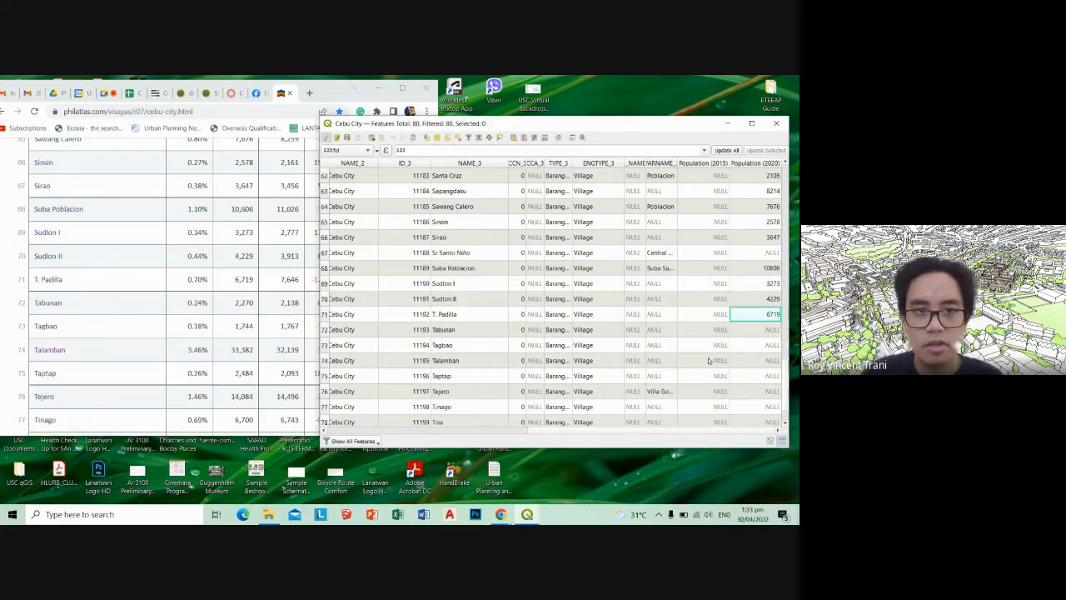
{"action": "double_click", "coordinate": [759, 333]}
{"action": "type", "text": "2270"}
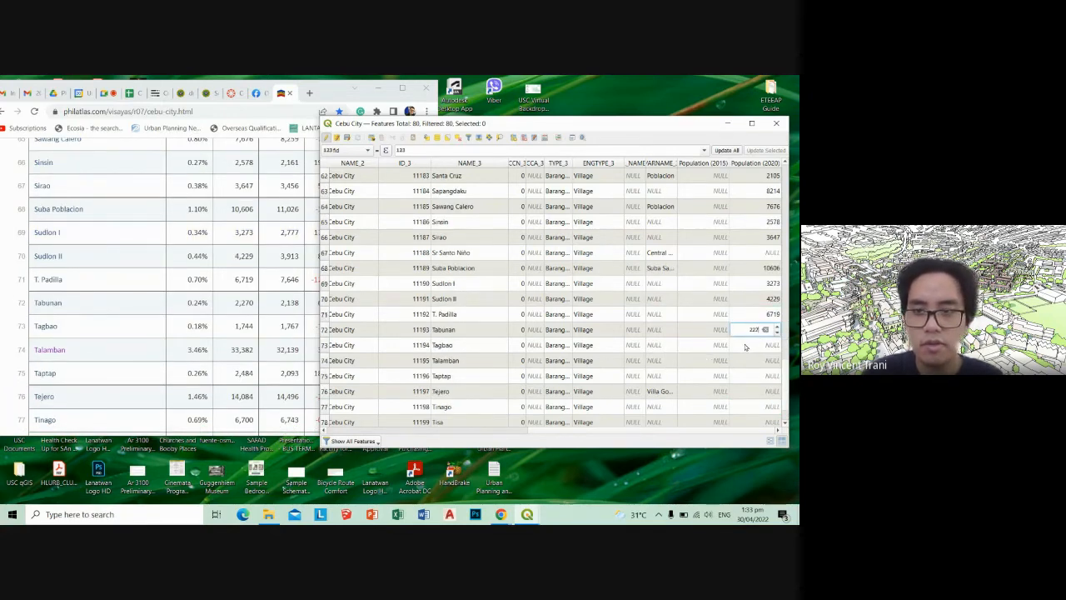
{"action": "key", "text": "Return"}
Fill in Population (2020) with 1744 for Tagbao and 33382 for Talamban
{"action": "double_click", "coordinate": [739, 346]}
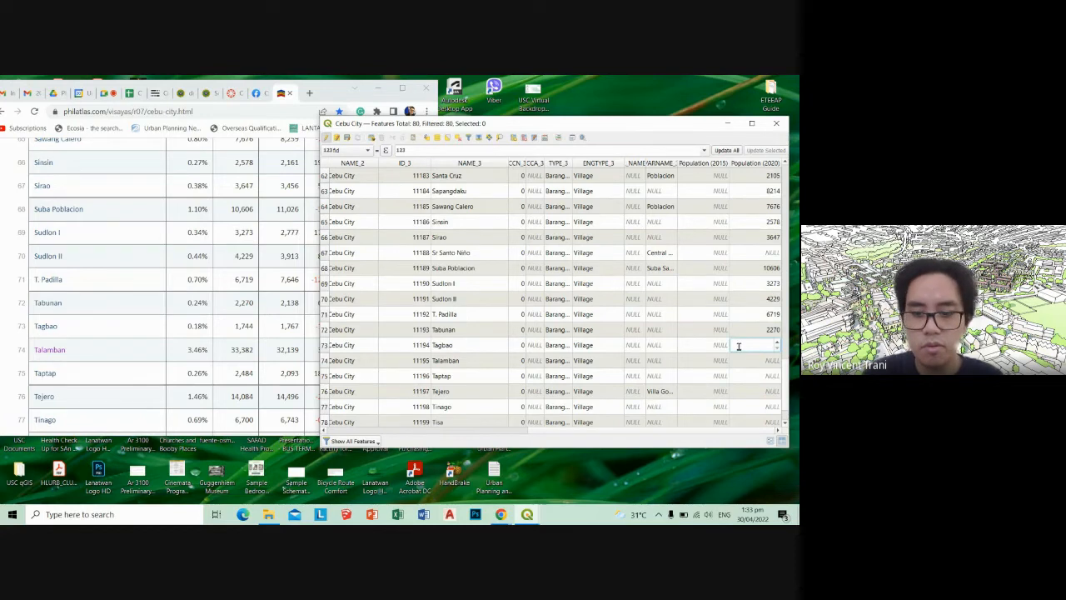
{"action": "type", "text": "1744"}
{"action": "key", "text": "Return"}
{"action": "double_click", "coordinate": [743, 359]}
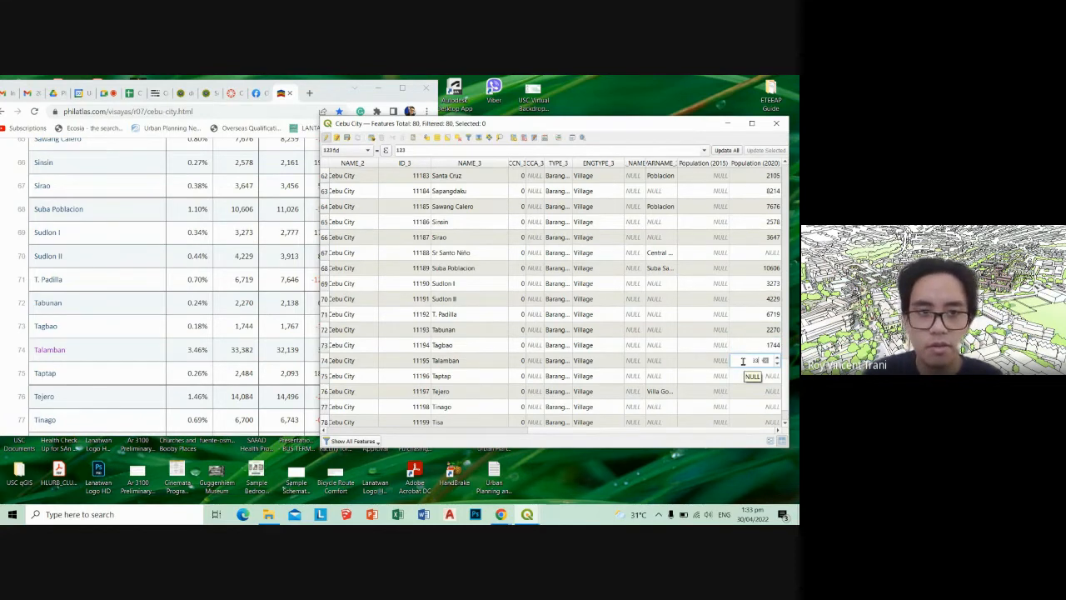
{"action": "key", "text": "Return"}
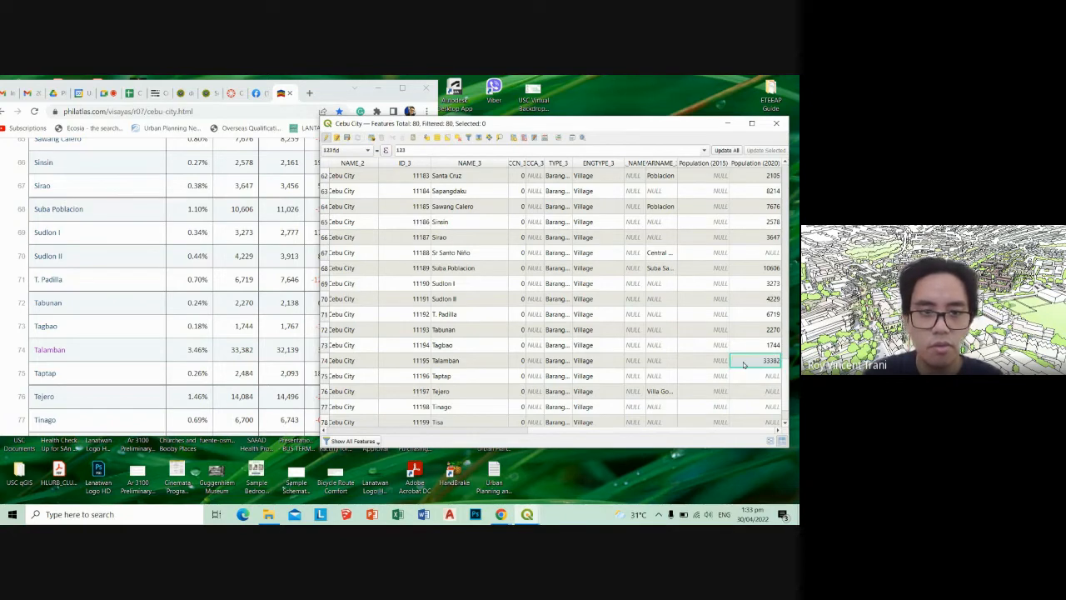
Set Population (2020) to 2484 for Taptap and 14084 for Tejero
{"action": "double_click", "coordinate": [747, 375]}
{"action": "type", "text": "1"}
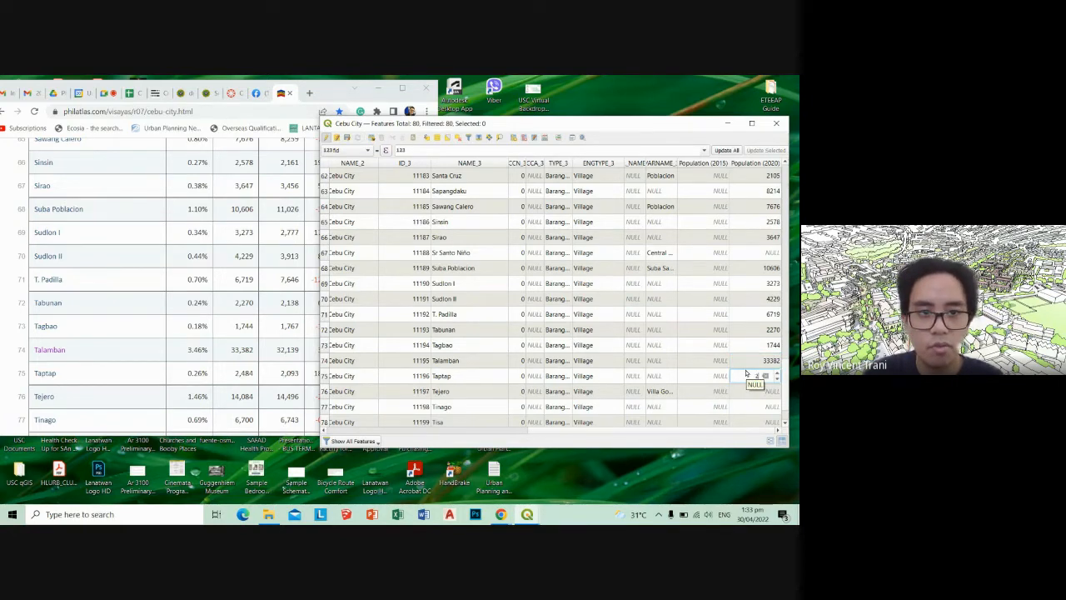
{"action": "type", "text": "484"}
{"action": "key", "text": "Return"}
{"action": "double_click", "coordinate": [743, 391]}
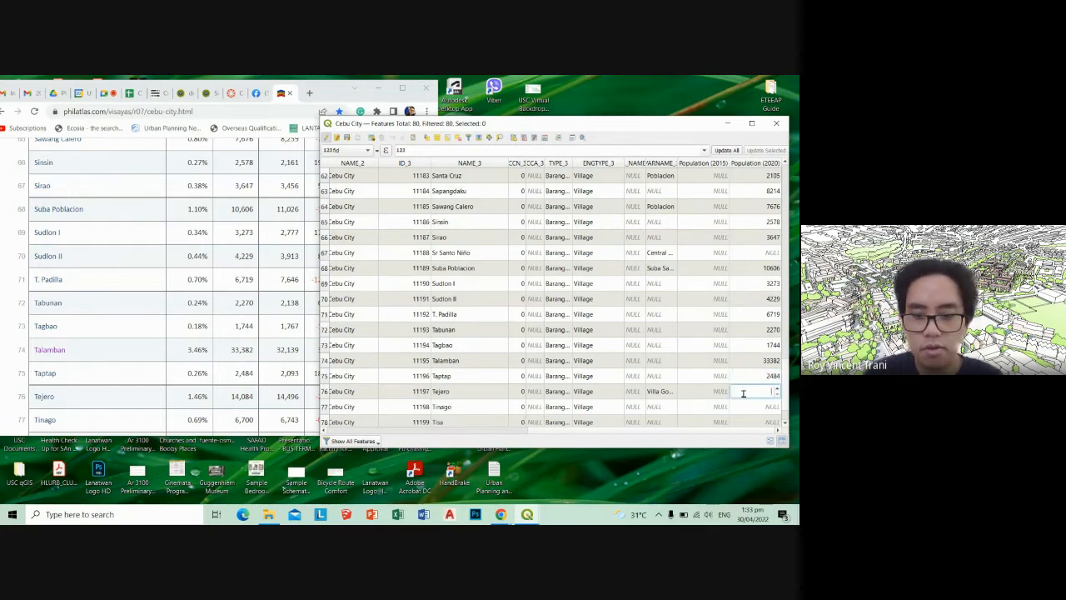
{"action": "type", "text": "1408"}
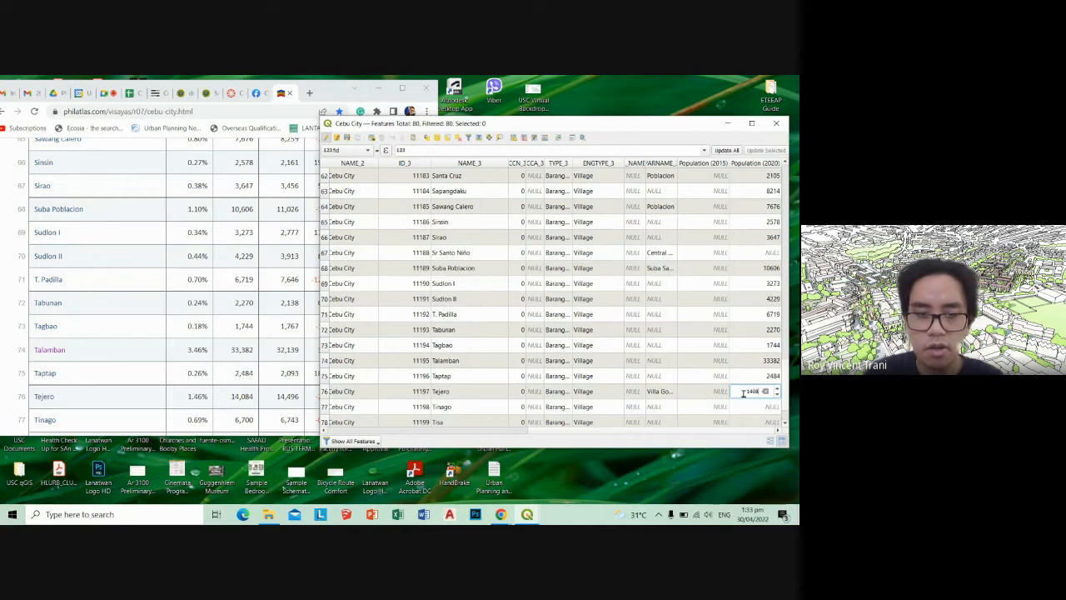
{"action": "type", "text": "4"}
{"action": "key", "text": "Return"}
Fill in Population (2020) with 6700 for Tinago and 47364 for Tisa
{"action": "scroll", "coordinate": [268, 367], "scroll_direction": "down", "scroll_amount": 1}
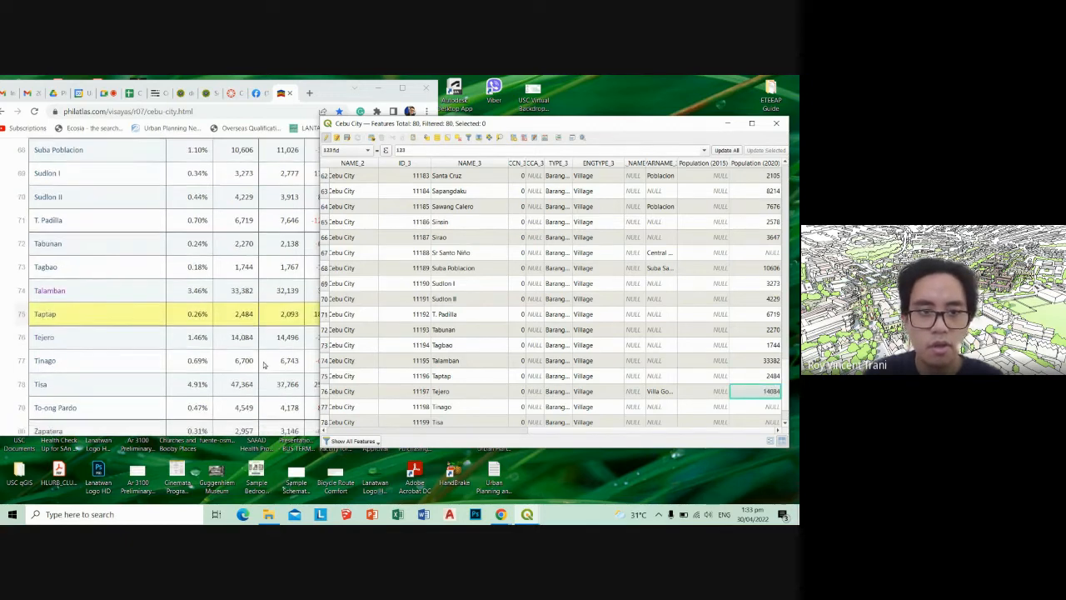
{"action": "scroll", "coordinate": [263, 364], "scroll_direction": "down", "scroll_amount": 1}
{"action": "scroll", "coordinate": [741, 379], "scroll_direction": "down", "scroll_amount": 1}
{"action": "double_click", "coordinate": [764, 373]}
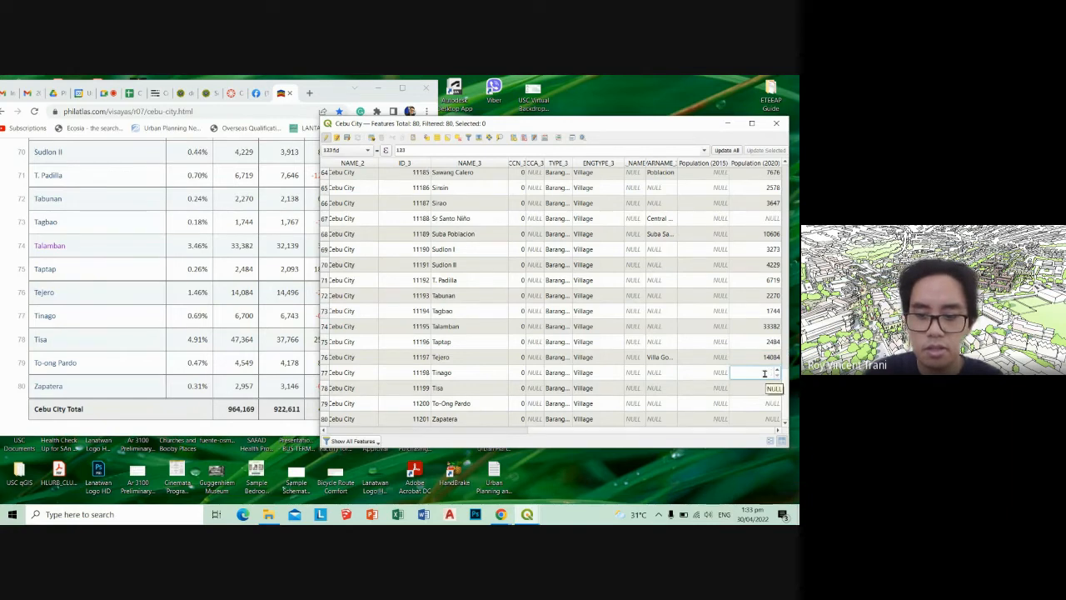
{"action": "type", "text": "6700"}
{"action": "double_click", "coordinate": [743, 386]}
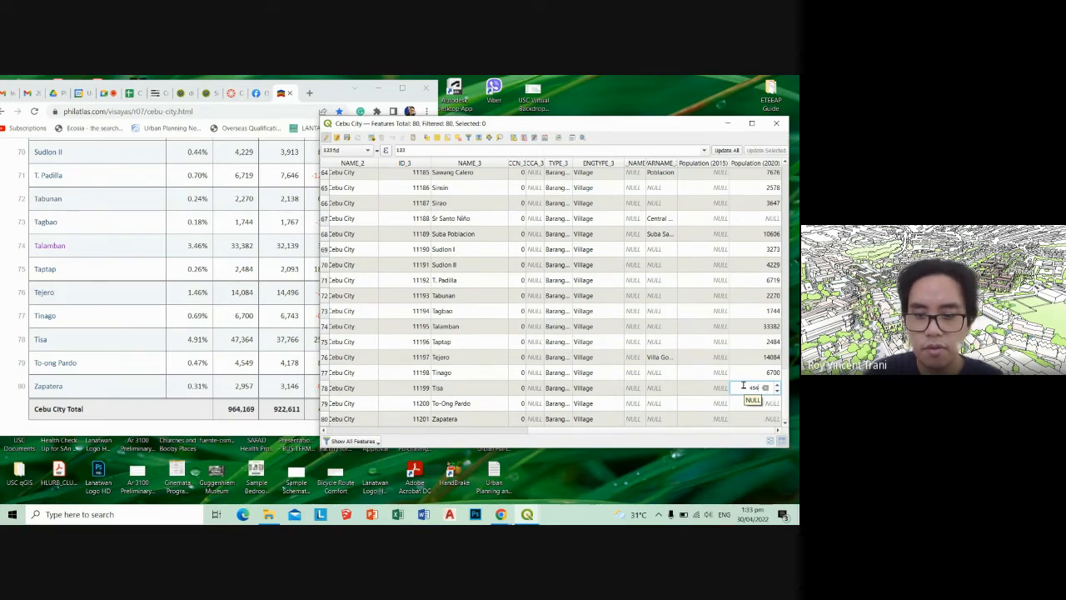
{"action": "double_click", "coordinate": [754, 404]}
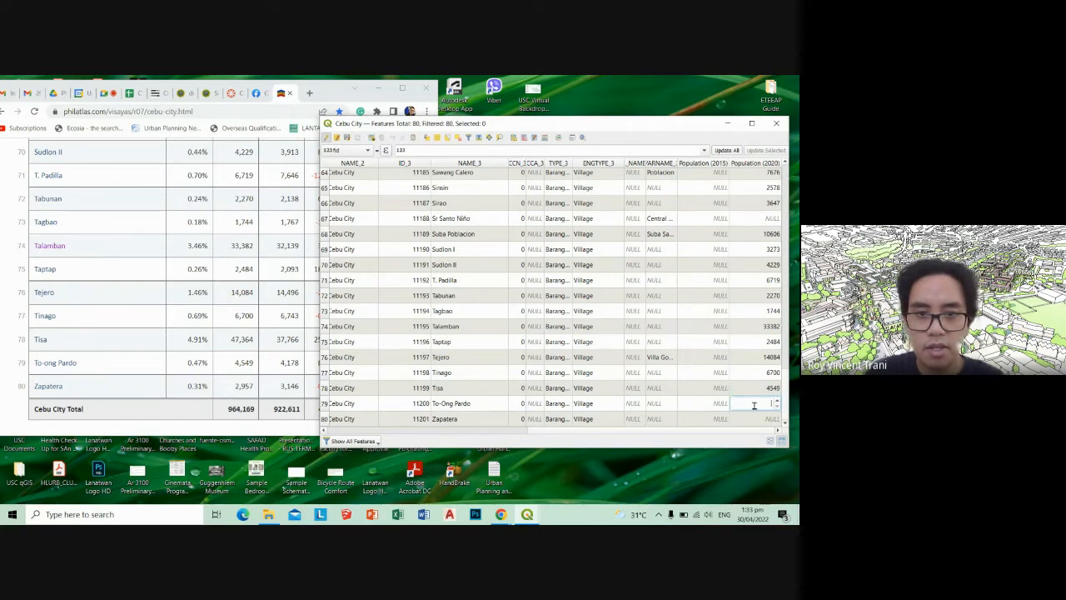
{"action": "double_click", "coordinate": [758, 392]}
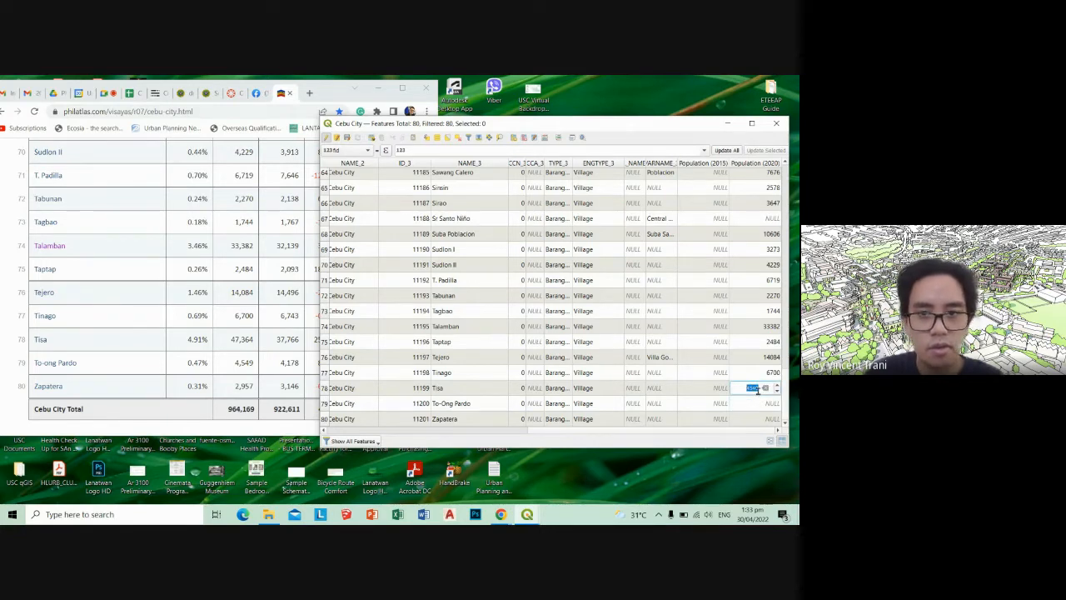
{"action": "key", "text": "BackSpace"}
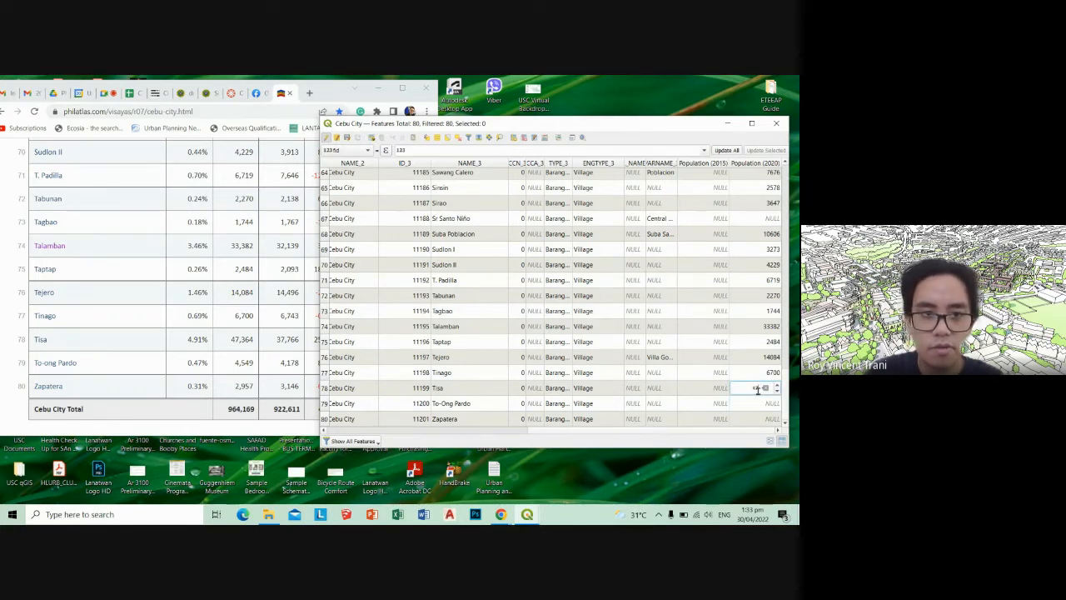
{"action": "type", "text": "47364"}
{"action": "key", "text": "Return"}
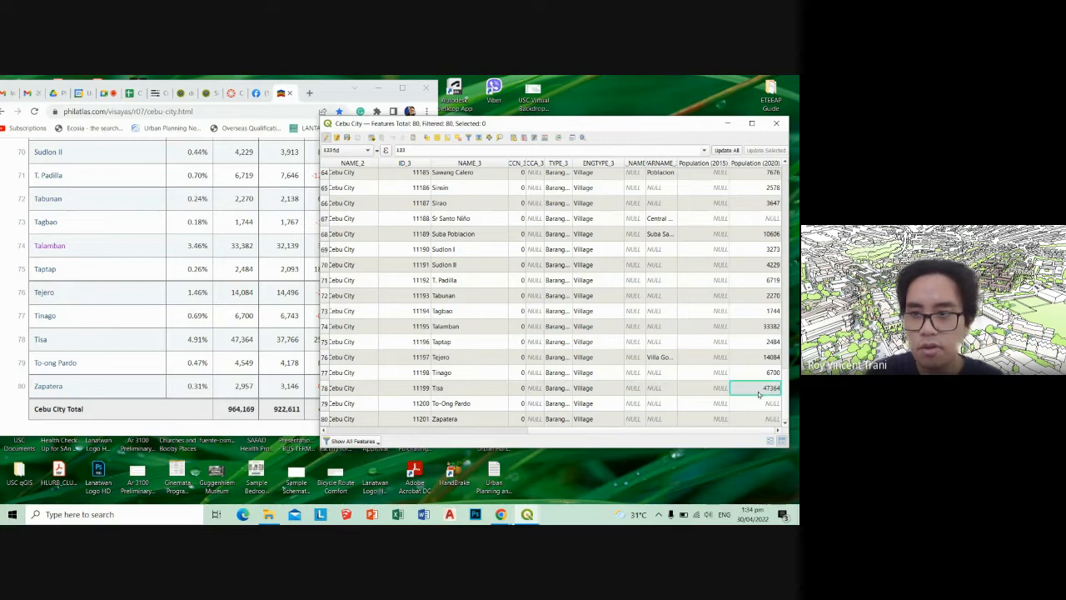
Enter Population (2020) values of 4549 for To-Ong Pardo and 2957 for Zapatera
{"action": "double_click", "coordinate": [760, 404]}
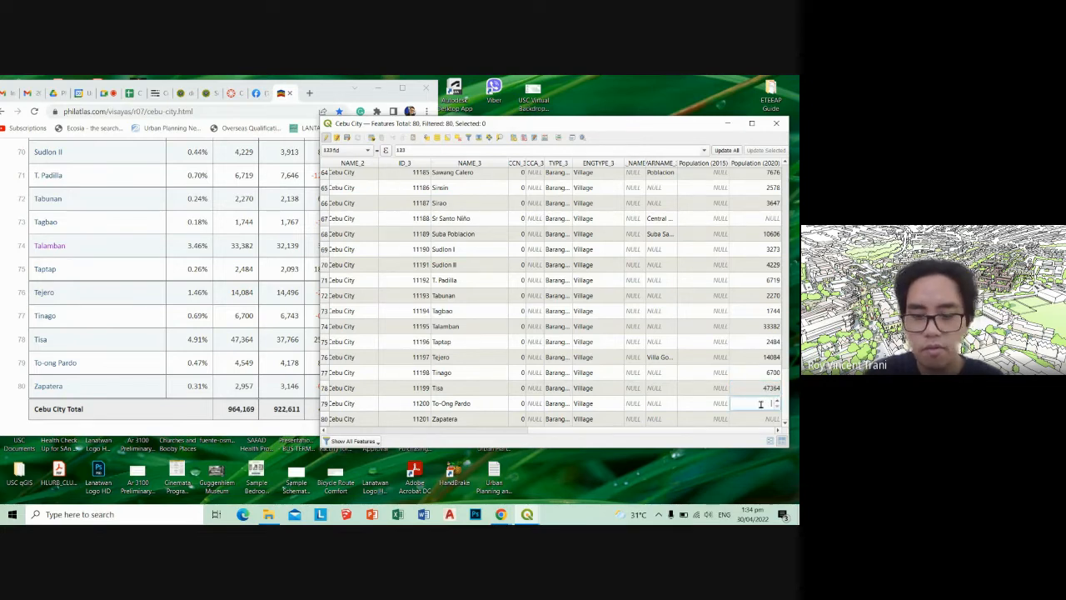
{"action": "type", "text": "4549"}
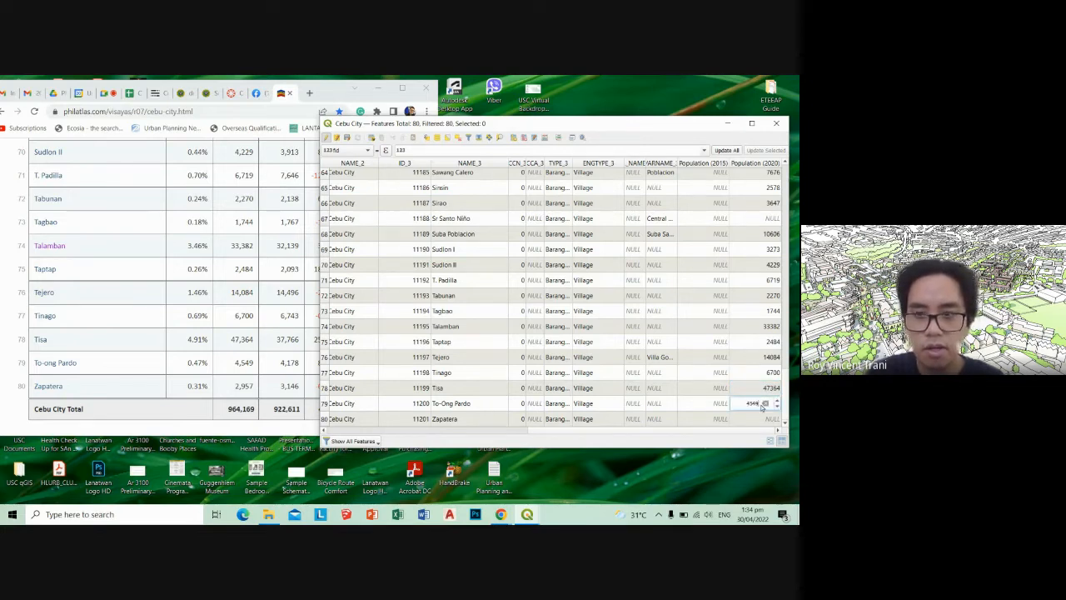
{"action": "key", "text": "Return"}
{"action": "double_click", "coordinate": [760, 419]}
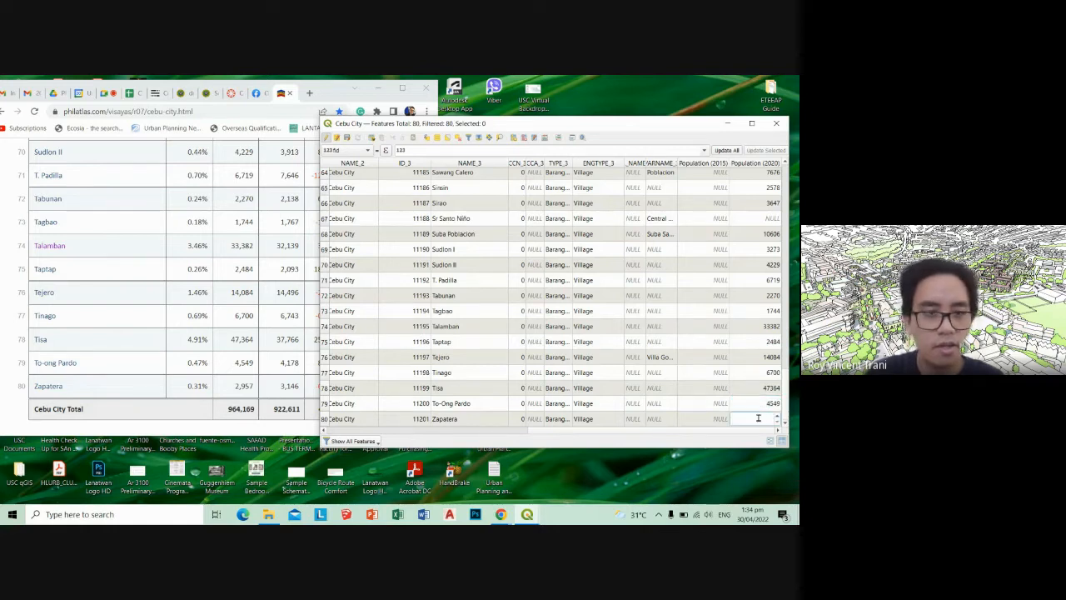
{"action": "type", "text": "2"}
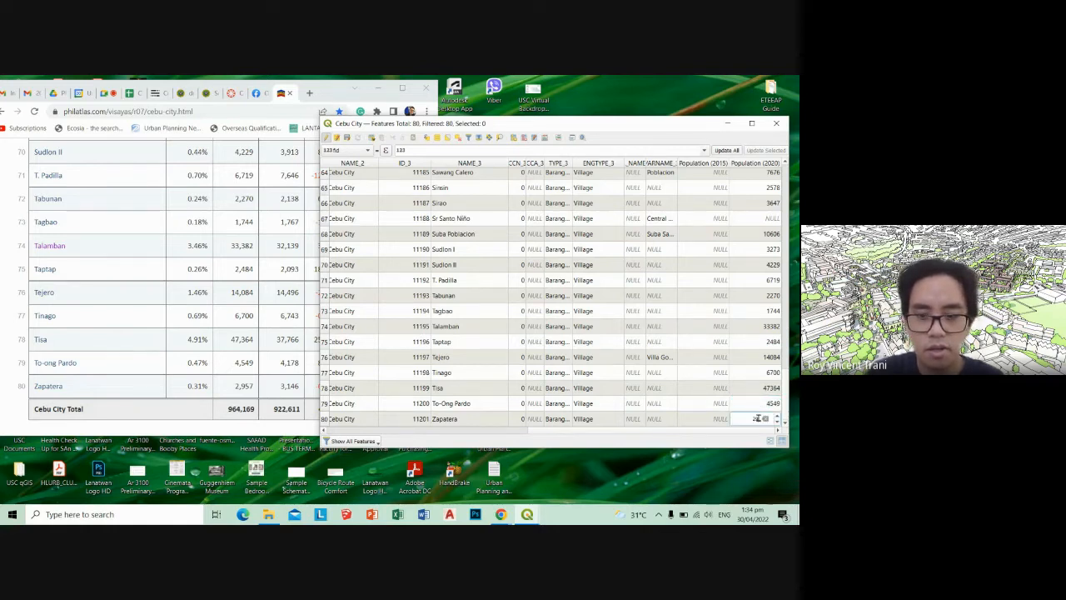
{"action": "type", "text": "957"}
{"action": "key", "text": "Return"}
End the editing session on the Cebu City layer and save the attribute edits
{"action": "scroll", "coordinate": [739, 373], "scroll_direction": "up", "scroll_amount": 7}
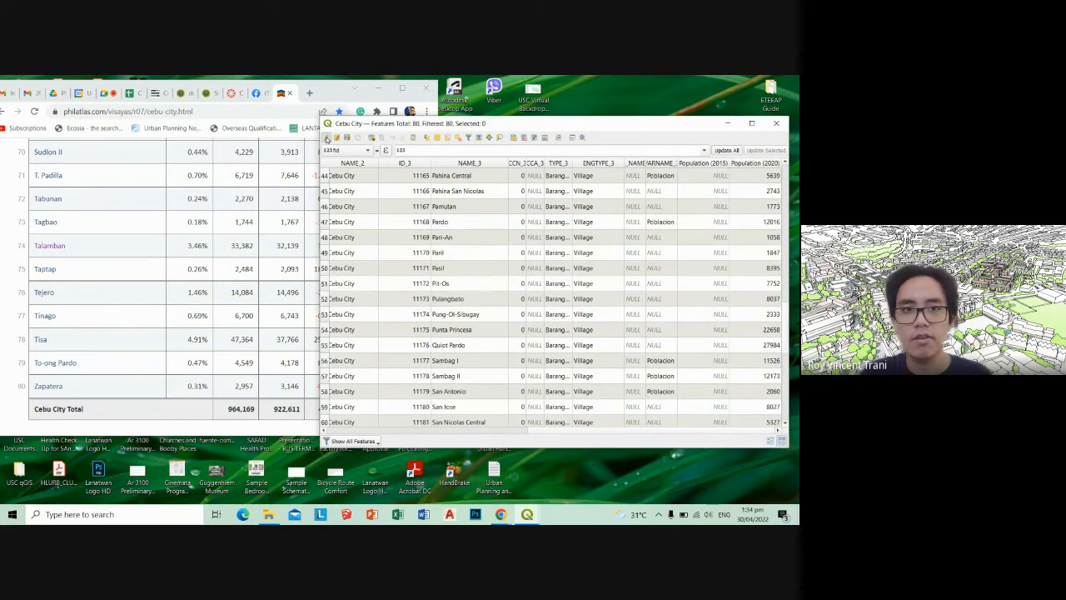
{"action": "left_click", "coordinate": [327, 137]}
{"action": "left_click", "coordinate": [406, 298]}
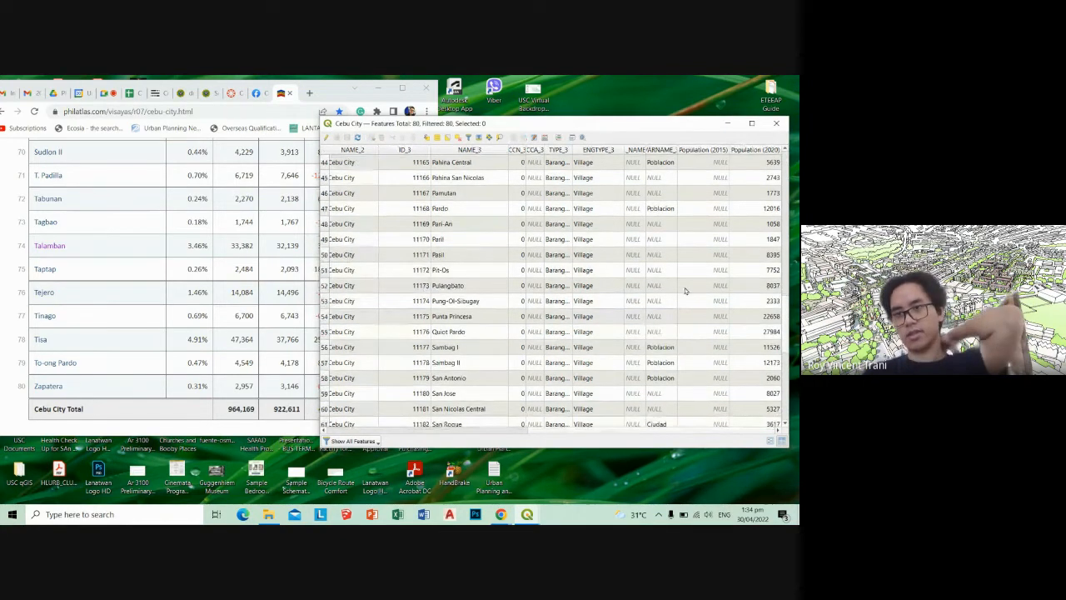
Put the PhilAtlas browser window away and bring the Cebu City attribute table up over the QGIS map
{"action": "scroll", "coordinate": [707, 294], "scroll_direction": "up", "scroll_amount": 14}
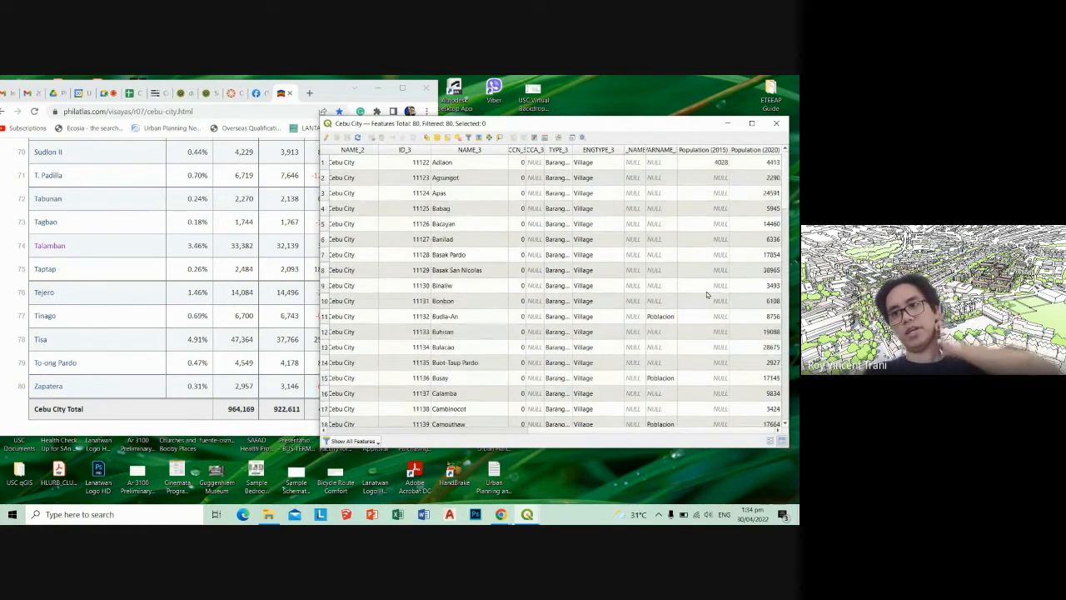
{"action": "scroll", "coordinate": [707, 294], "scroll_direction": "down", "scroll_amount": 12}
{"action": "scroll", "coordinate": [707, 294], "scroll_direction": "down", "scroll_amount": 7}
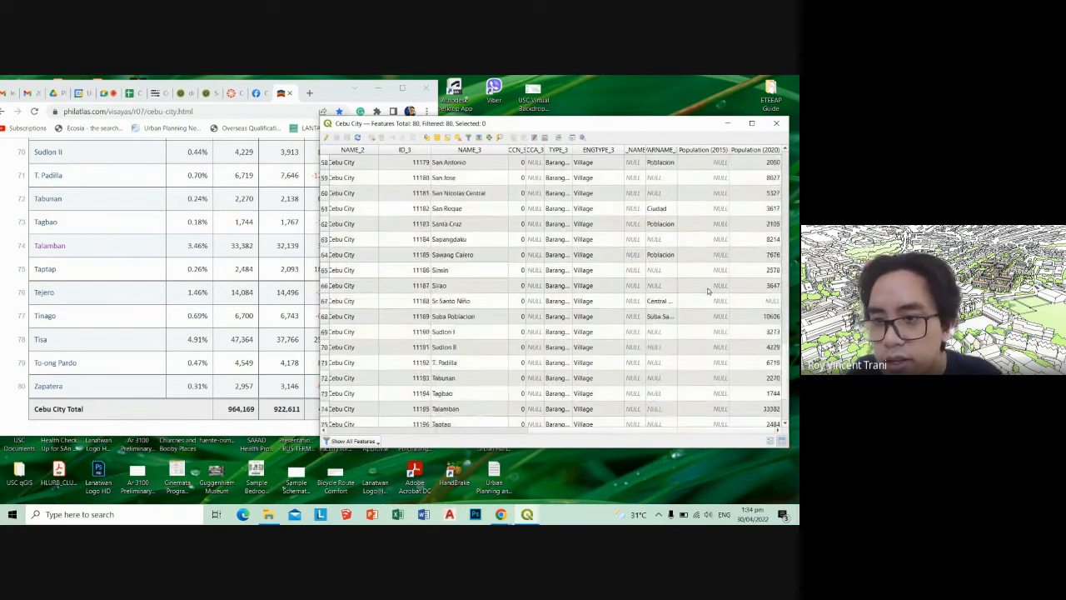
{"action": "scroll", "coordinate": [774, 306], "scroll_direction": "down", "scroll_amount": 2}
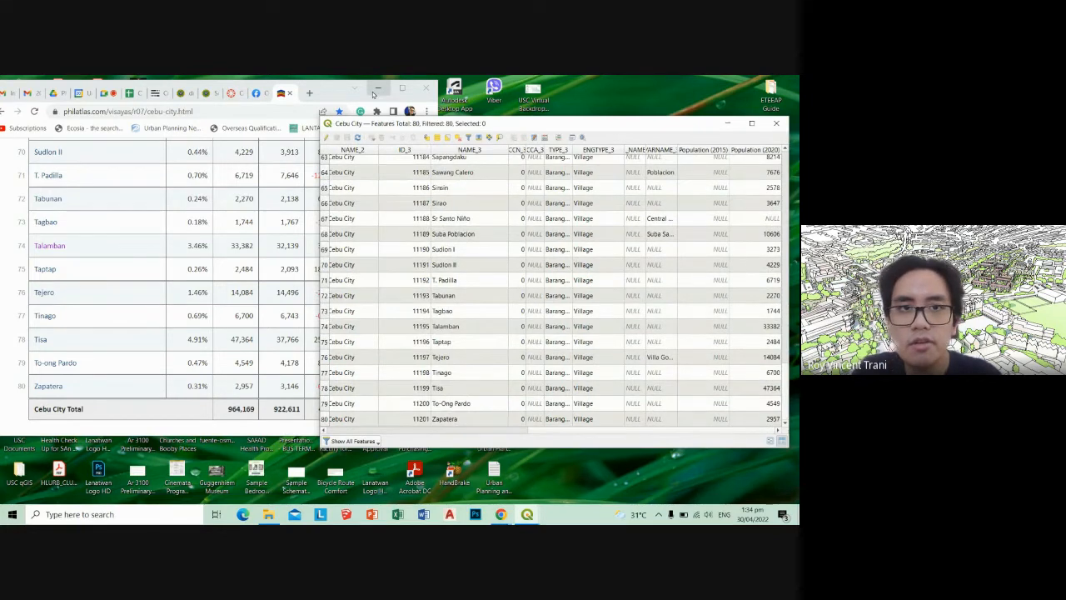
{"action": "left_click", "coordinate": [379, 89]}
{"action": "left_click", "coordinate": [529, 517]}
{"action": "left_click", "coordinate": [465, 471]}
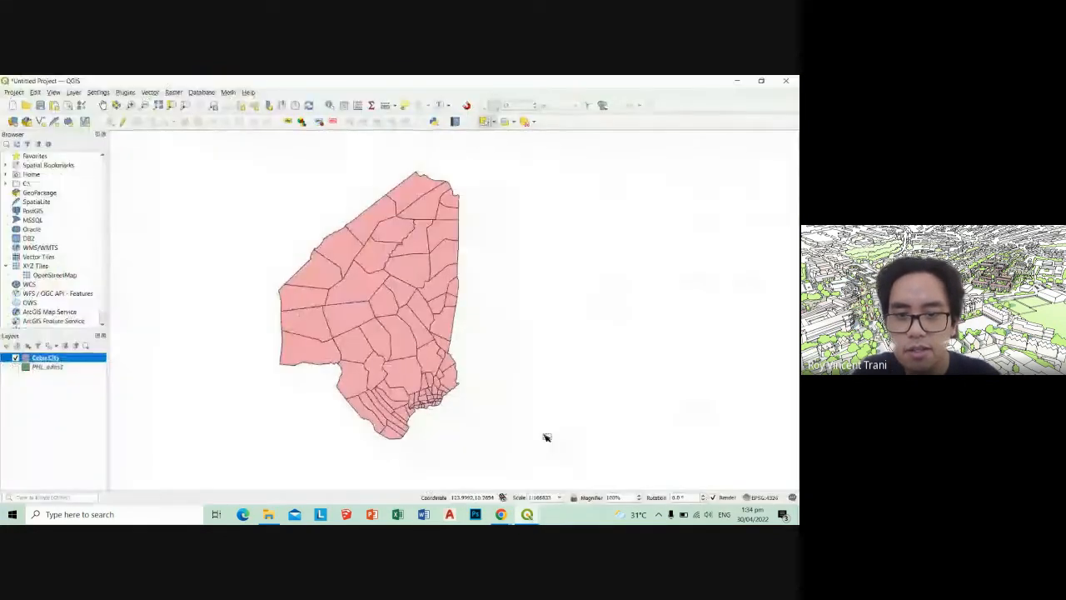
{"action": "left_click", "coordinate": [528, 514]}
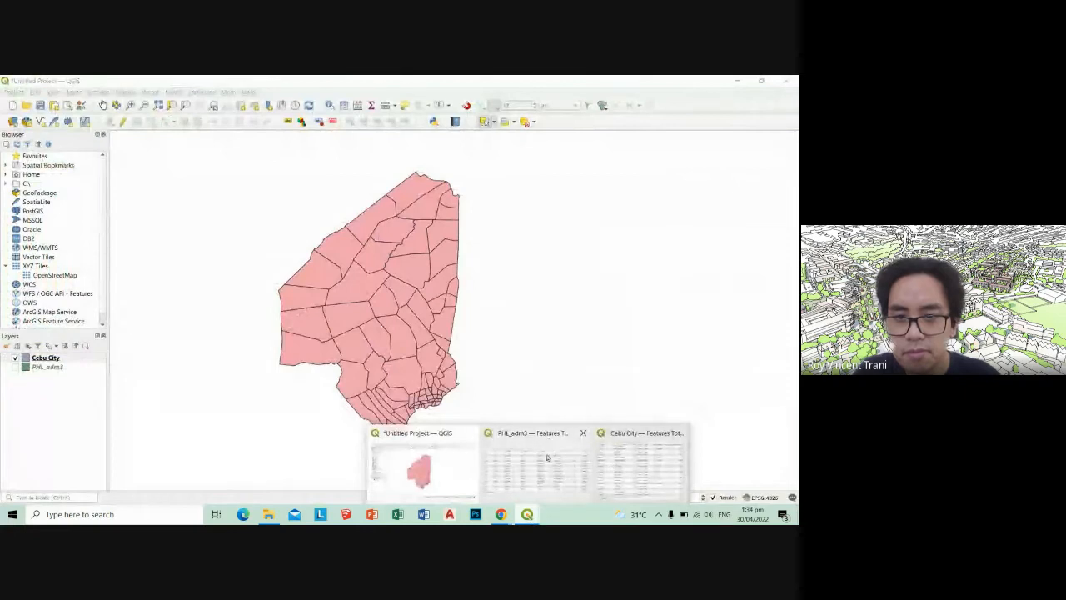
{"action": "left_click", "coordinate": [563, 465]}
{"action": "left_click", "coordinate": [728, 143]}
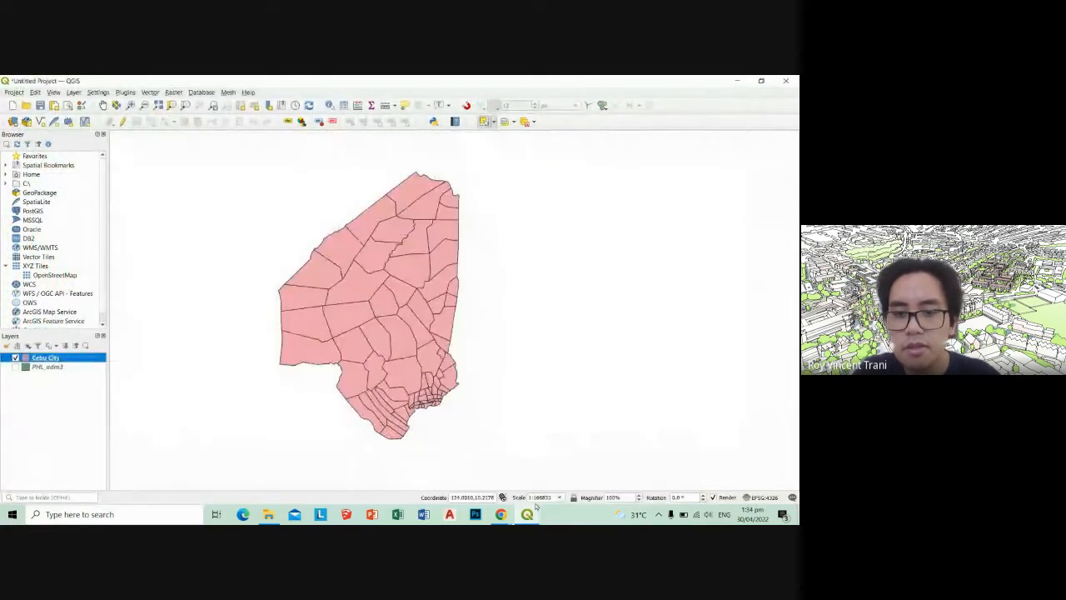
{"action": "left_click", "coordinate": [527, 514]}
{"action": "left_click", "coordinate": [583, 466]}
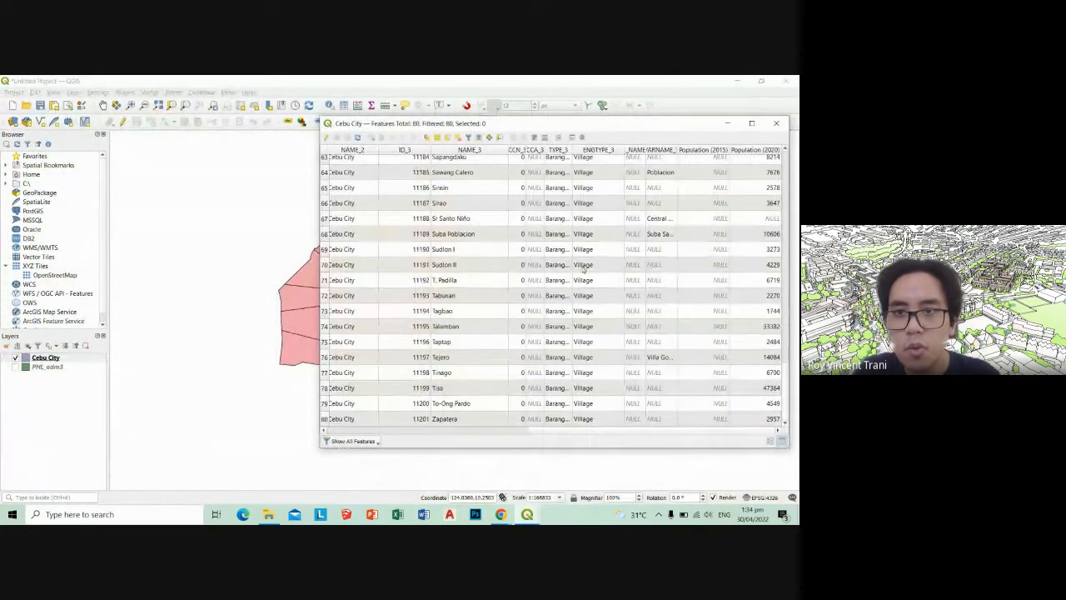
Select the Sr Santo Niño record and check the Population (2020) column for other missing values
{"action": "left_click", "coordinate": [331, 220]}
{"action": "left_click_drag", "start_coordinate": [439, 125], "coordinate": [495, 164]}
{"action": "scroll", "coordinate": [434, 392], "scroll_direction": "up", "scroll_amount": 3}
{"action": "scroll", "coordinate": [629, 318], "scroll_direction": "up", "scroll_amount": 6}
{"action": "scroll", "coordinate": [628, 317], "scroll_direction": "up", "scroll_amount": 8}
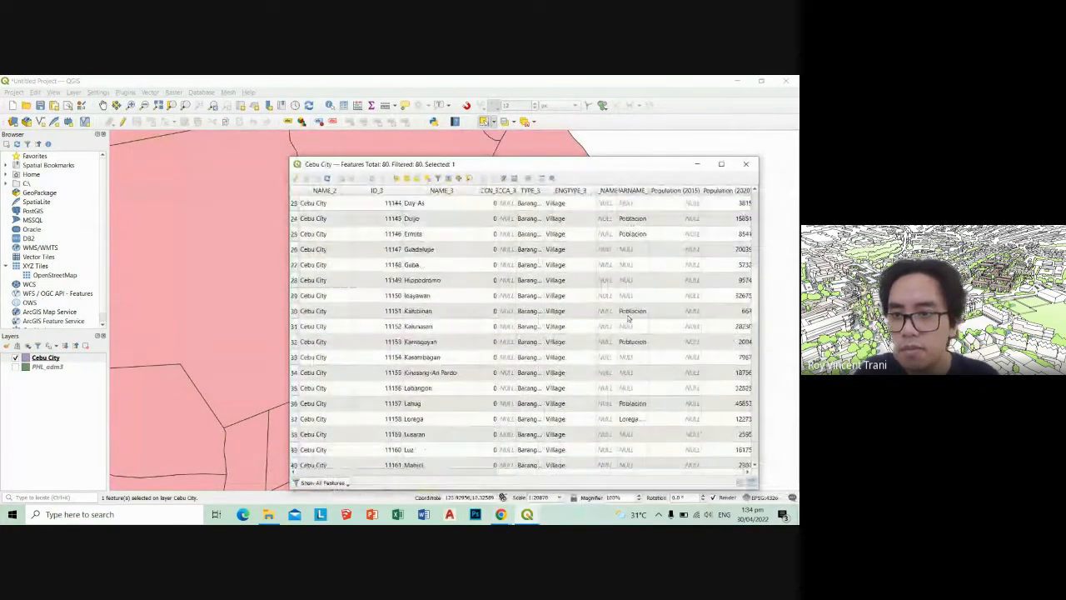
{"action": "scroll", "coordinate": [708, 316], "scroll_direction": "down", "scroll_amount": 1}
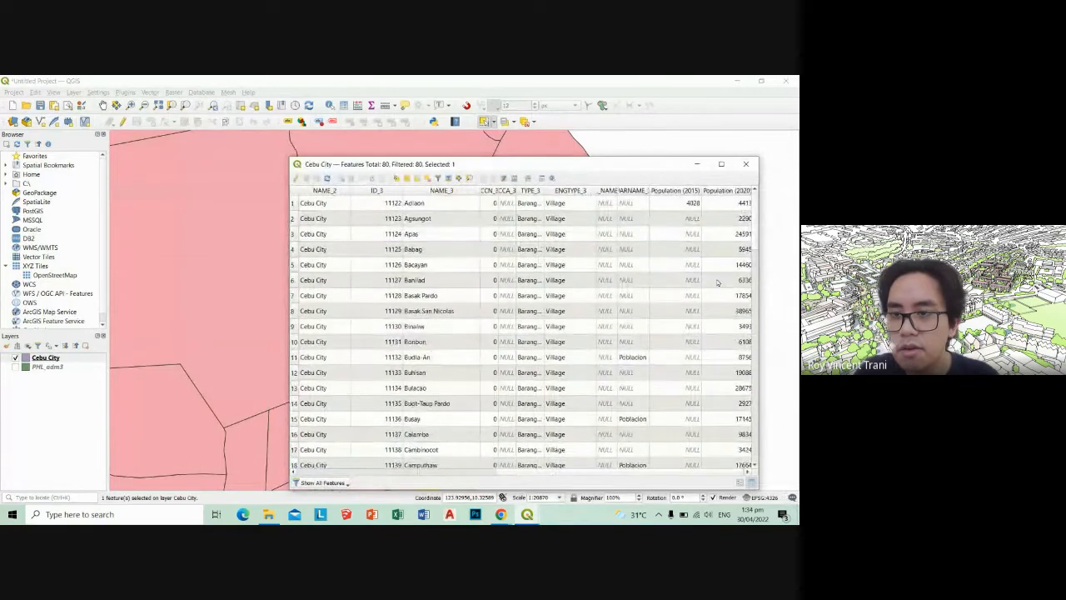
{"action": "scroll", "coordinate": [716, 284], "scroll_direction": "down", "scroll_amount": 14}
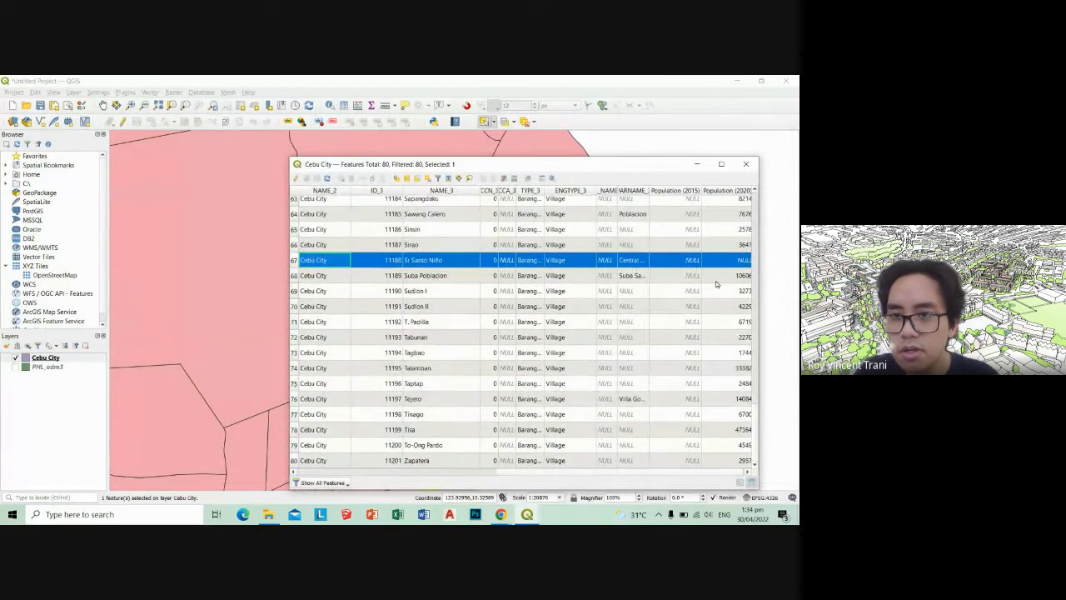
{"action": "scroll", "coordinate": [716, 284], "scroll_direction": "up", "scroll_amount": 20}
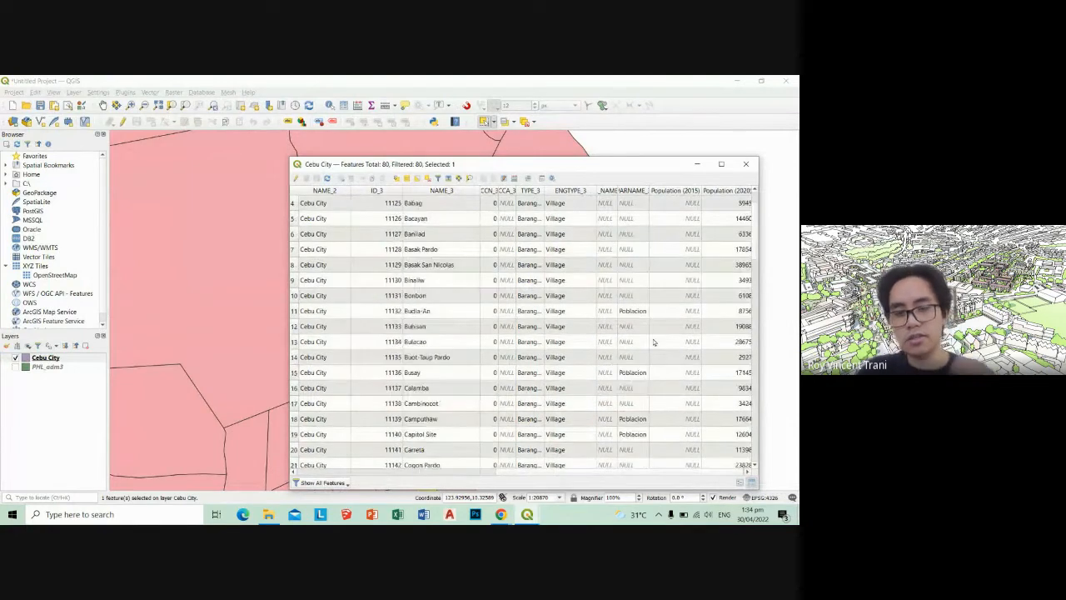
Switch to the PhilAtlas page in Chrome and look up barangay Central in its population table
{"action": "mouse_move", "coordinate": [500, 514]}
{"action": "left_click", "coordinate": [475, 469]}
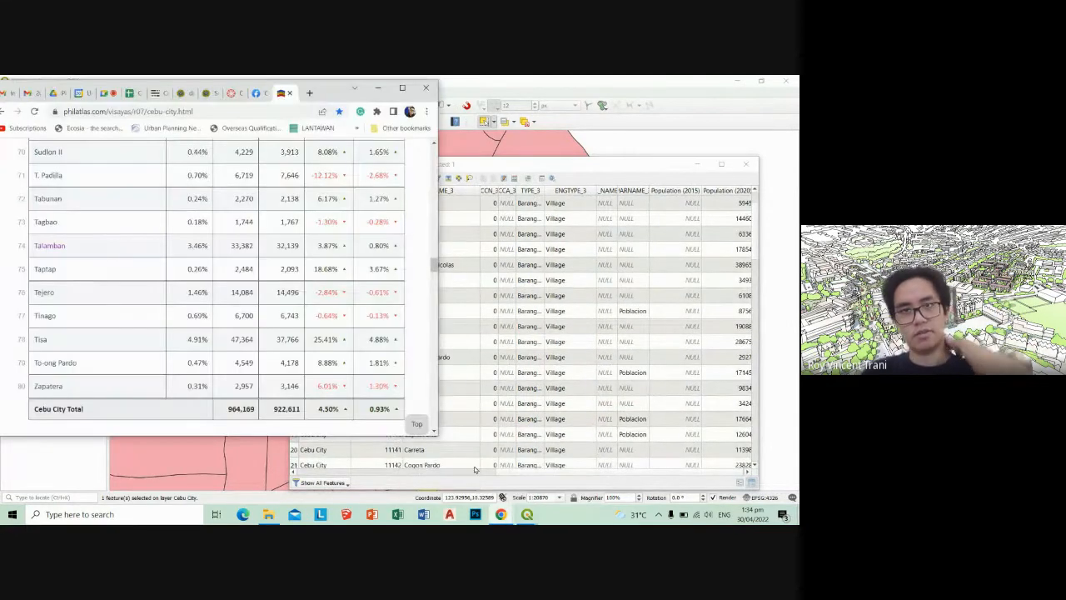
{"action": "scroll", "coordinate": [150, 307], "scroll_direction": "up", "scroll_amount": 5}
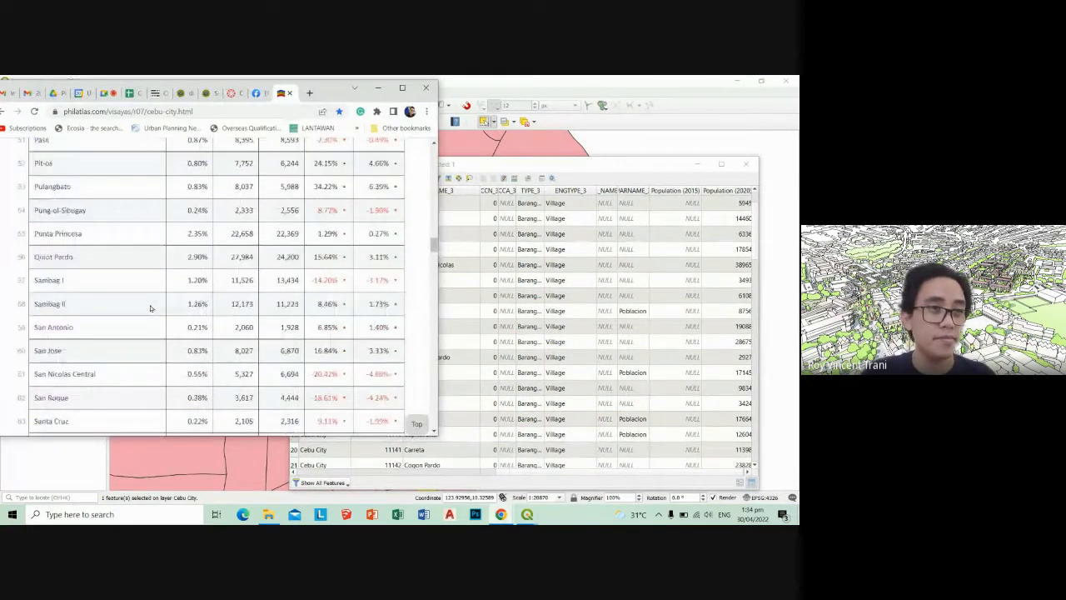
{"action": "scroll", "coordinate": [150, 308], "scroll_direction": "up", "scroll_amount": 8}
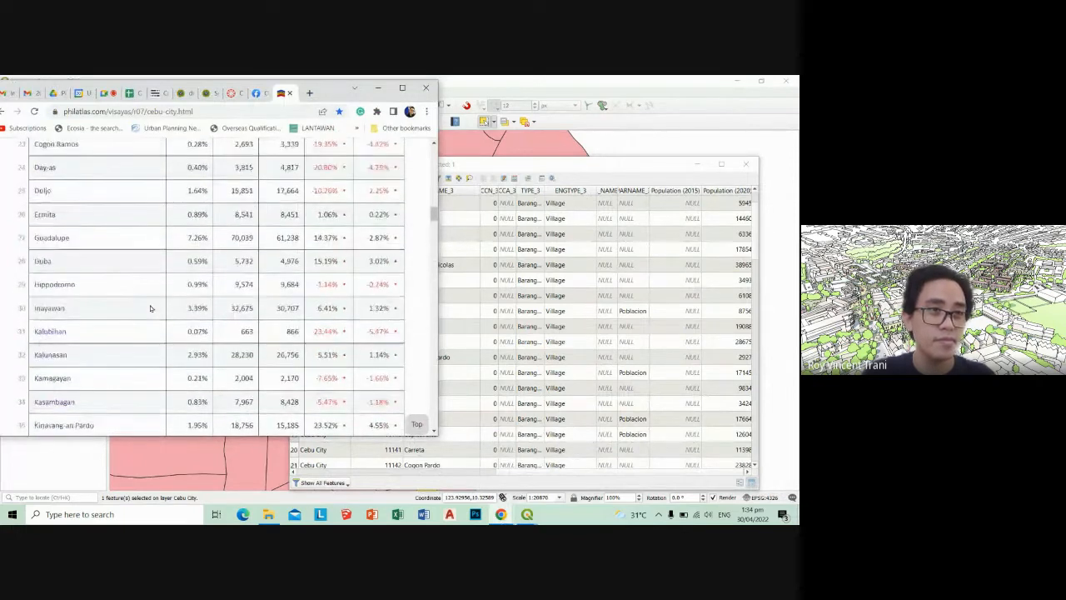
{"action": "scroll", "coordinate": [151, 308], "scroll_direction": "up", "scroll_amount": 3}
{"action": "right_click", "coordinate": [52, 255]}
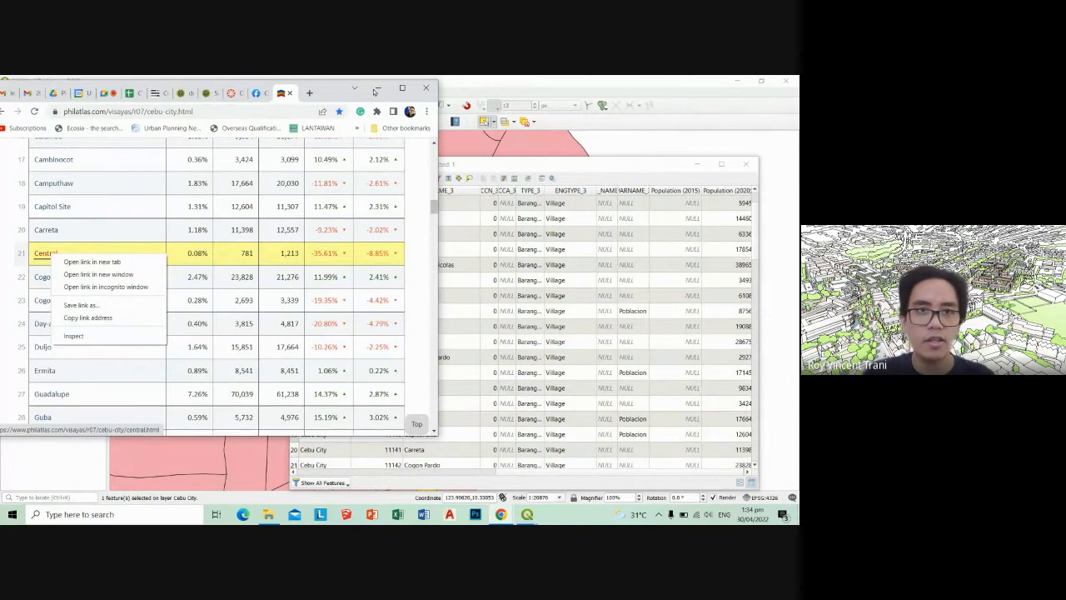
{"action": "left_click", "coordinate": [269, 242]}
{"action": "scroll", "coordinate": [268, 247], "scroll_direction": "up", "scroll_amount": 3}
{"action": "scroll", "coordinate": [250, 290], "scroll_direction": "down", "scroll_amount": 3}
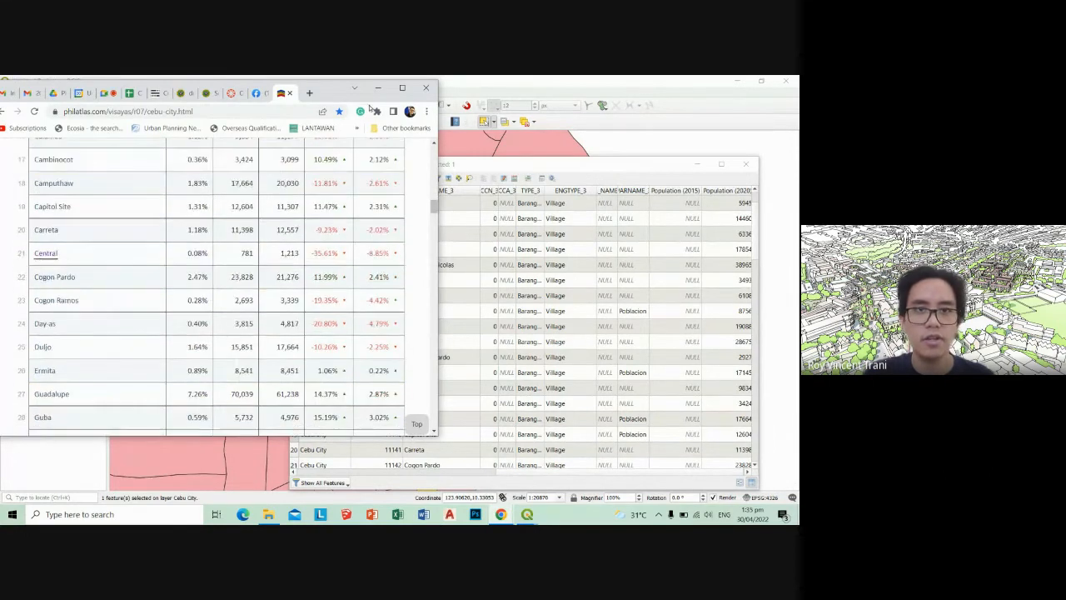
Return to the Cebu City attribute table in QGIS, enable editing and set the Sr Santo Niño record's Population (2020) to 781
{"action": "left_click", "coordinate": [377, 87]}
{"action": "scroll", "coordinate": [707, 390], "scroll_direction": "down", "scroll_amount": 19}
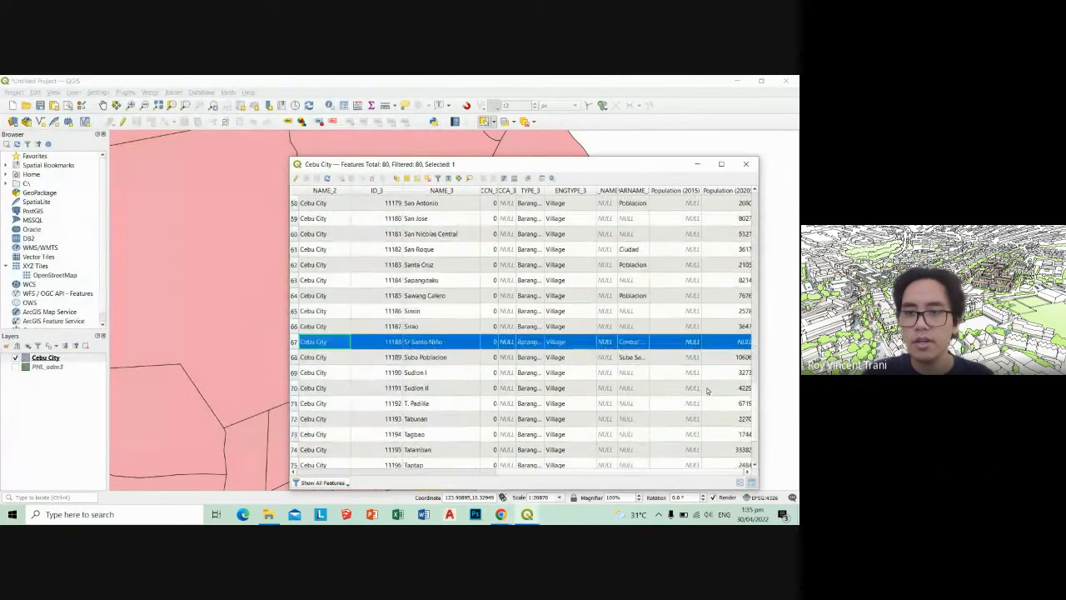
{"action": "left_click", "coordinate": [740, 342]}
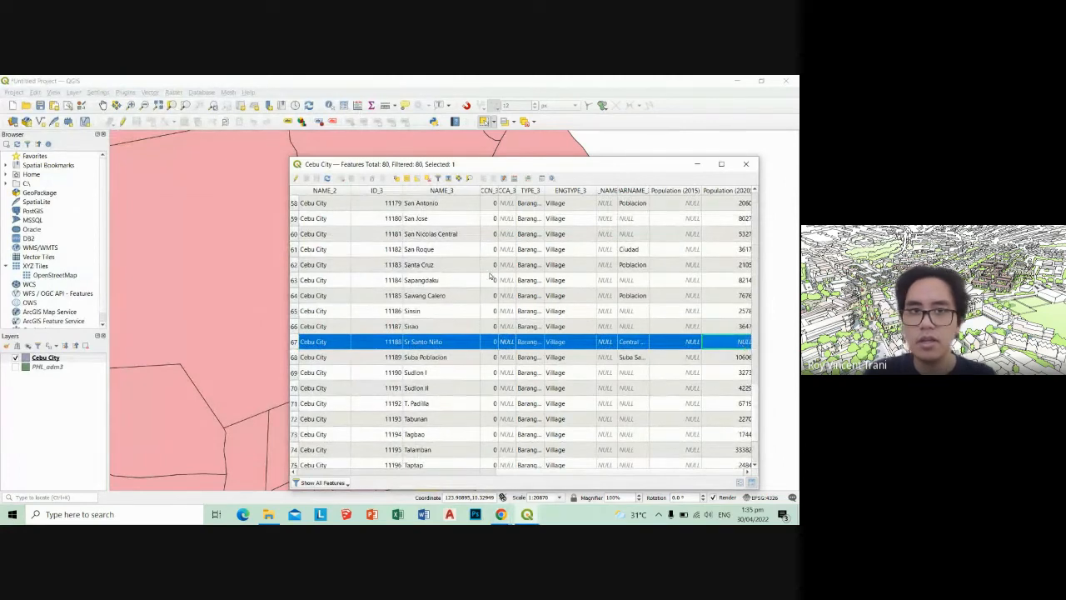
{"action": "left_click", "coordinate": [296, 180]}
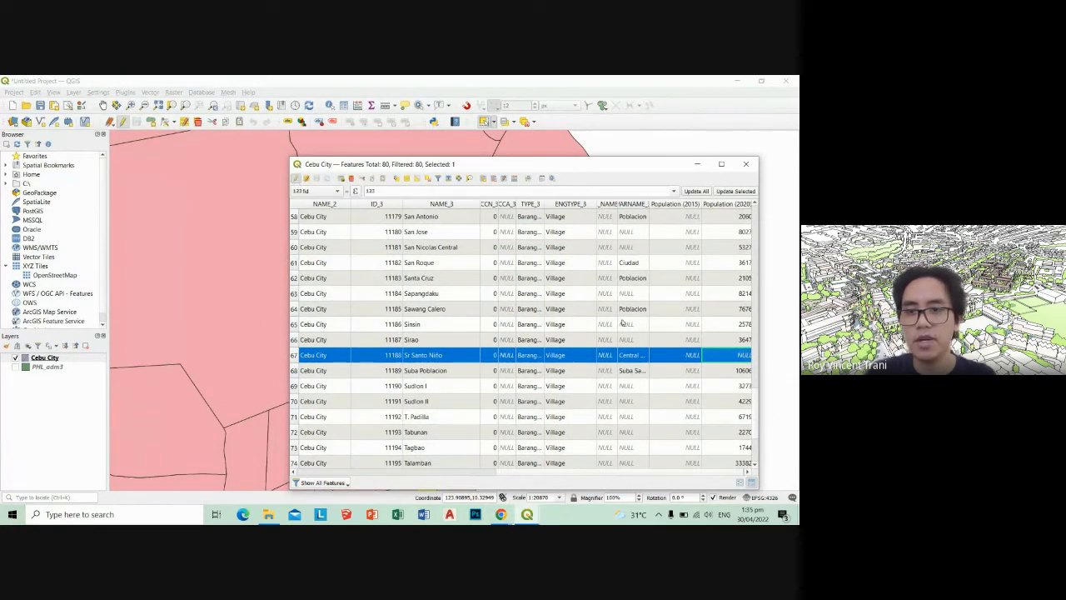
{"action": "double_click", "coordinate": [734, 356]}
{"action": "type", "text": "78"}
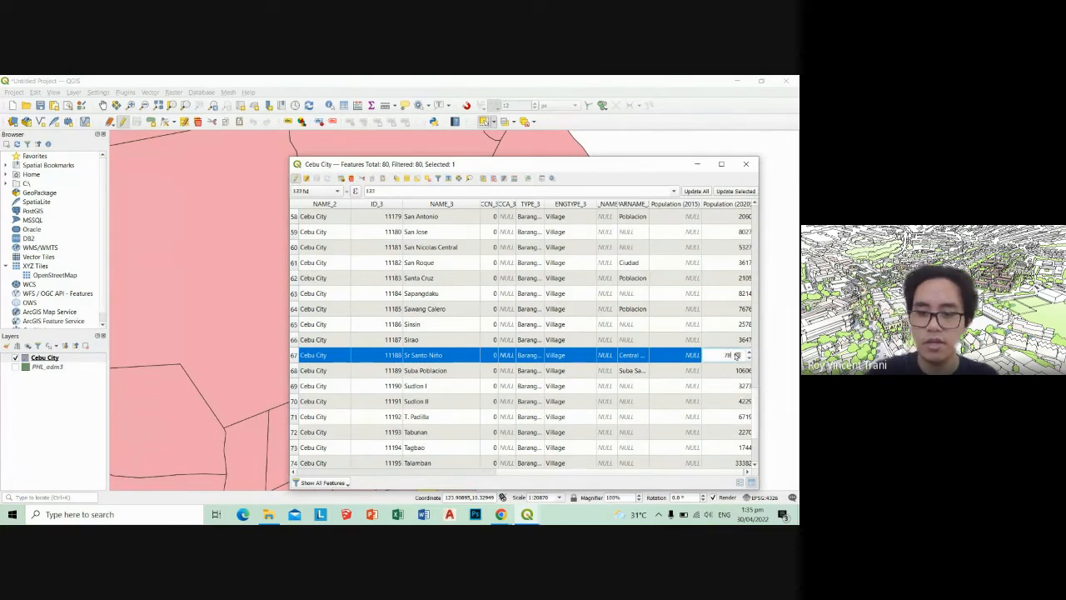
{"action": "type", "text": "1"}
{"action": "key", "text": "Return"}
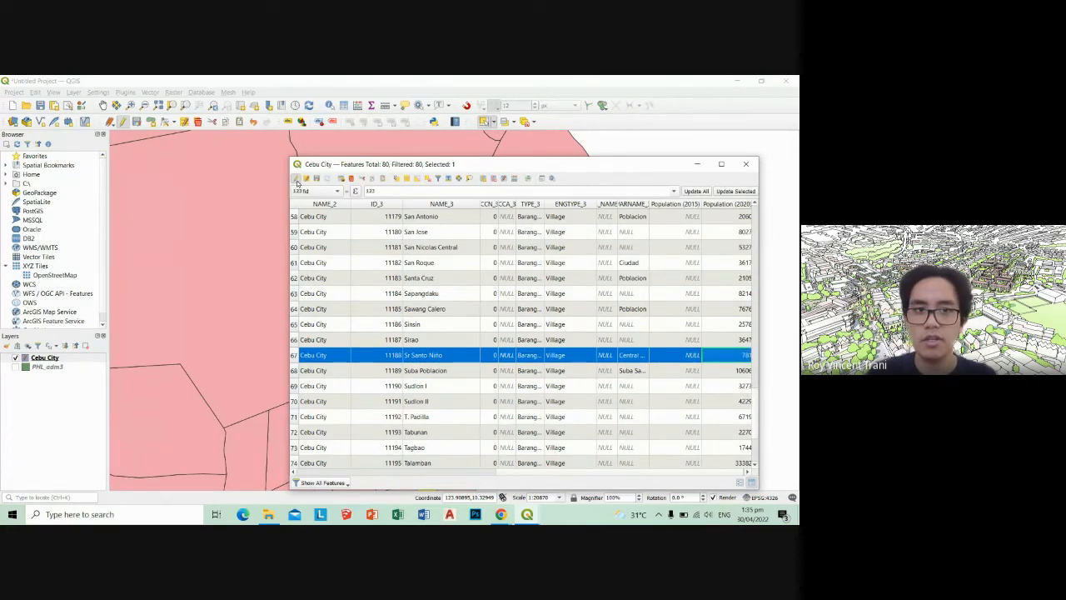
End the editing session on the Cebu City attribute table and save the population edit
{"action": "left_click", "coordinate": [296, 178]}
{"action": "left_click", "coordinate": [395, 299]}
{"action": "scroll", "coordinate": [683, 344], "scroll_direction": "up", "scroll_amount": 19}
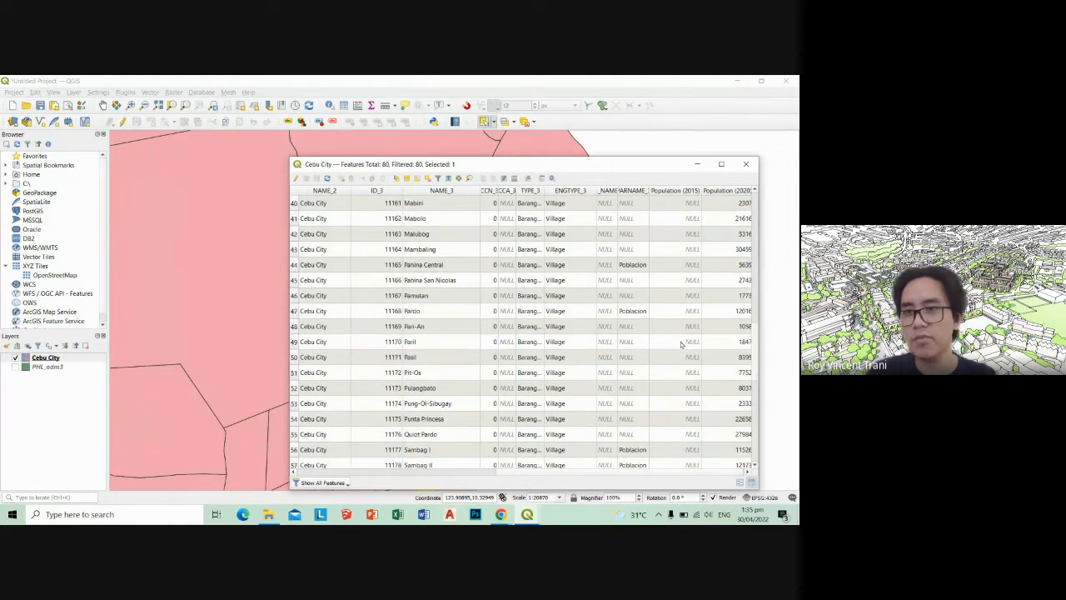
Minimize the attribute table and frame the whole Cebu City layer on the map canvas
{"action": "left_click", "coordinate": [697, 163]}
{"action": "scroll", "coordinate": [555, 276], "scroll_direction": "down", "scroll_amount": 2}
{"action": "scroll", "coordinate": [606, 309], "scroll_direction": "down", "scroll_amount": 2}
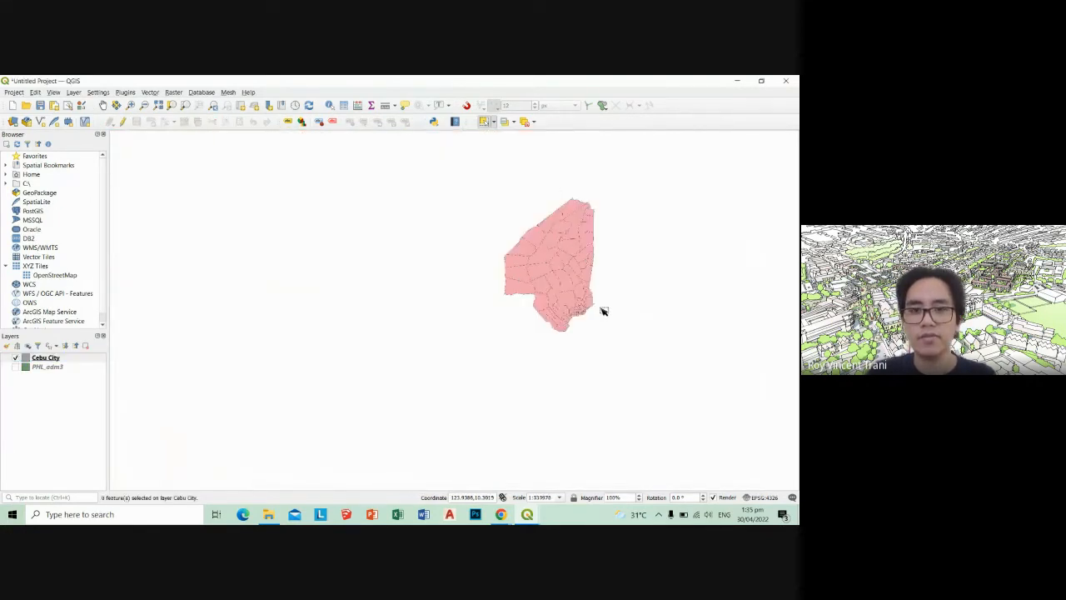
{"action": "left_click_drag", "start_coordinate": [605, 309], "coordinate": [548, 319]}
{"action": "scroll", "coordinate": [568, 289], "scroll_direction": "up", "scroll_amount": 2}
{"action": "scroll", "coordinate": [567, 289], "scroll_direction": "down", "scroll_amount": 2}
Check the Google Meet call in Chrome, and return to the QGIS map
{"action": "mouse_move", "coordinate": [501, 514]}
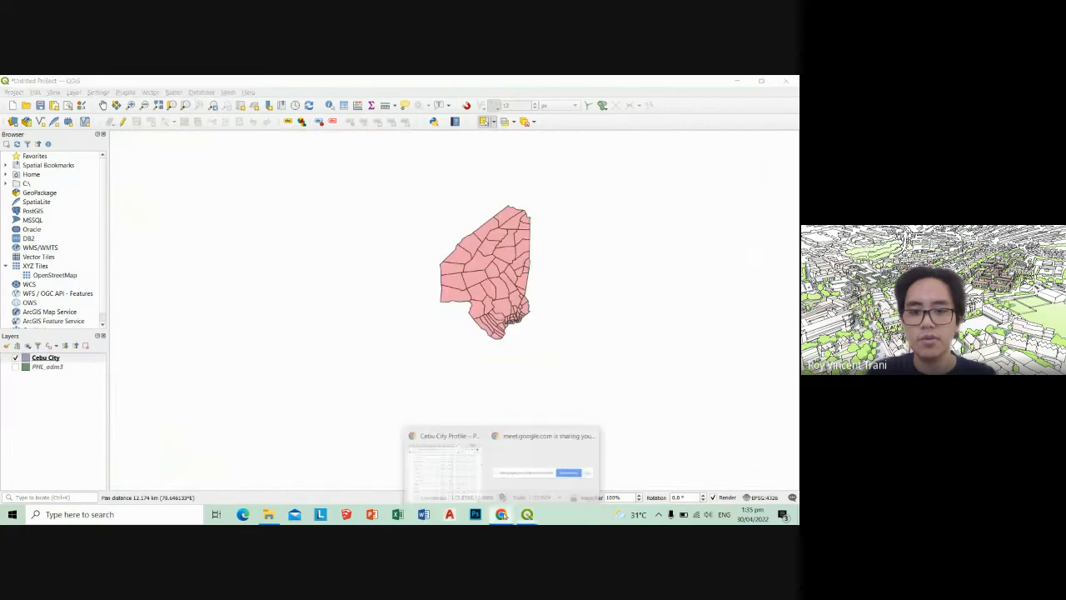
{"action": "left_click", "coordinate": [543, 462]}
{"action": "left_click", "coordinate": [260, 93]}
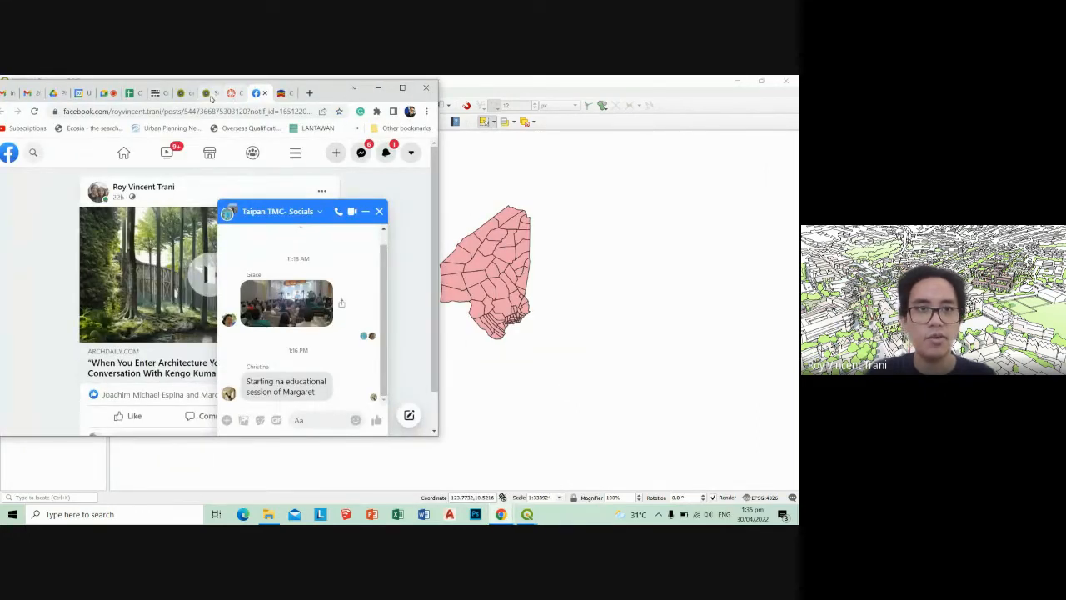
{"action": "left_click", "coordinate": [105, 92]}
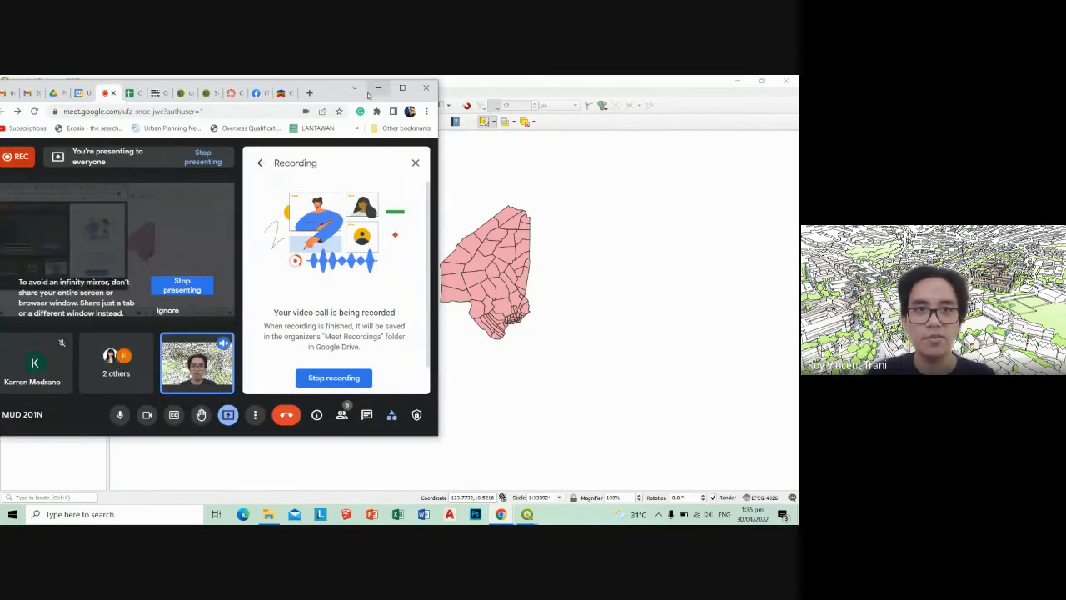
{"action": "double_click", "coordinate": [327, 92]}
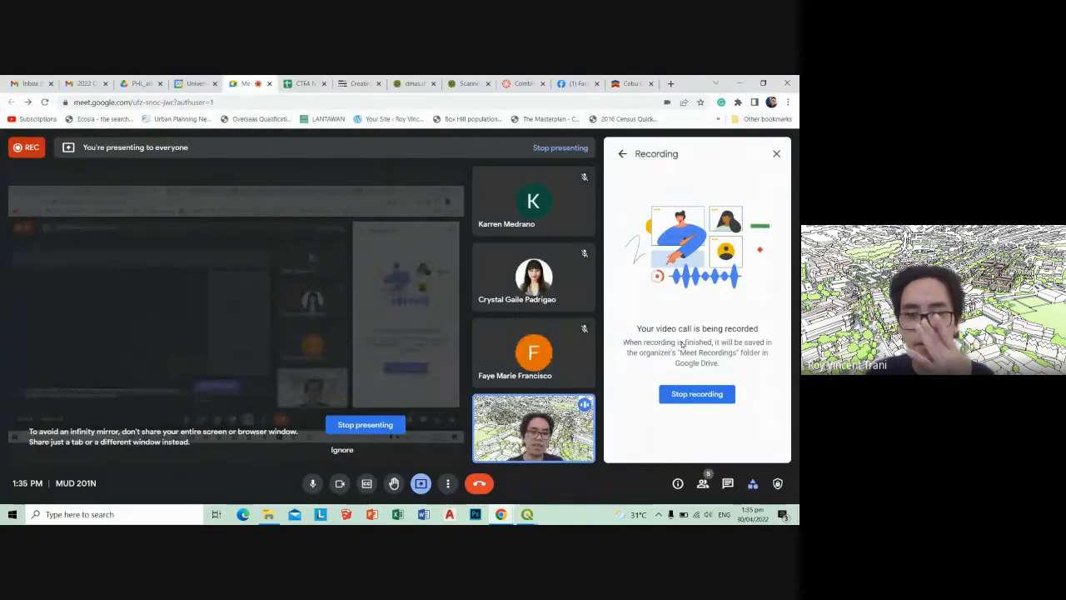
{"action": "left_click", "coordinate": [739, 84]}
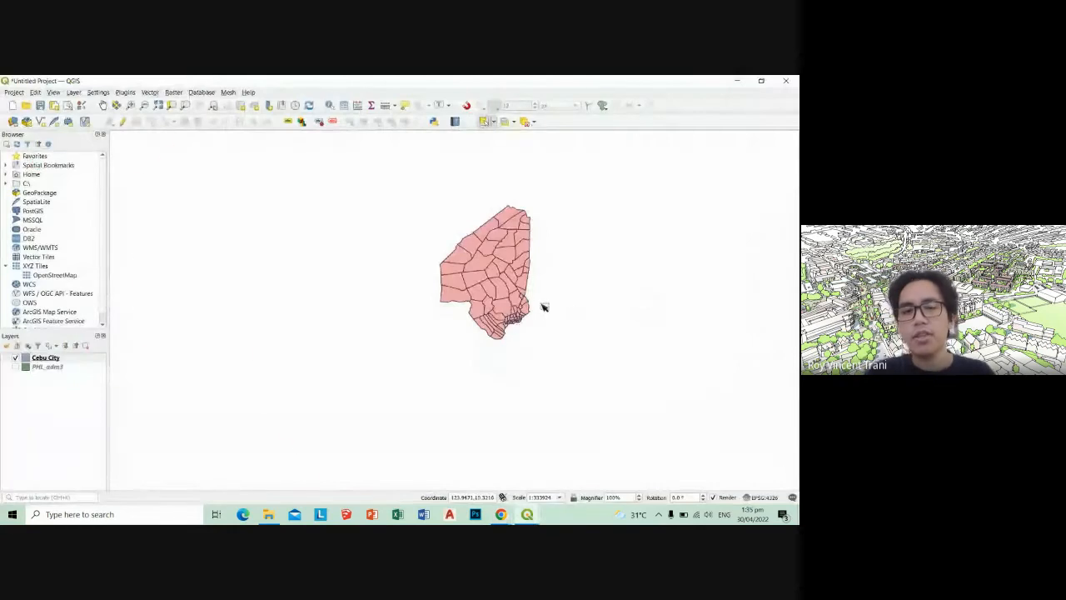
Save the project in the OUTPUT folder under the name Barangay Map Cebu City
{"action": "scroll", "coordinate": [542, 305], "scroll_direction": "up", "scroll_amount": 2}
{"action": "scroll", "coordinate": [542, 292], "scroll_direction": "down", "scroll_amount": 1}
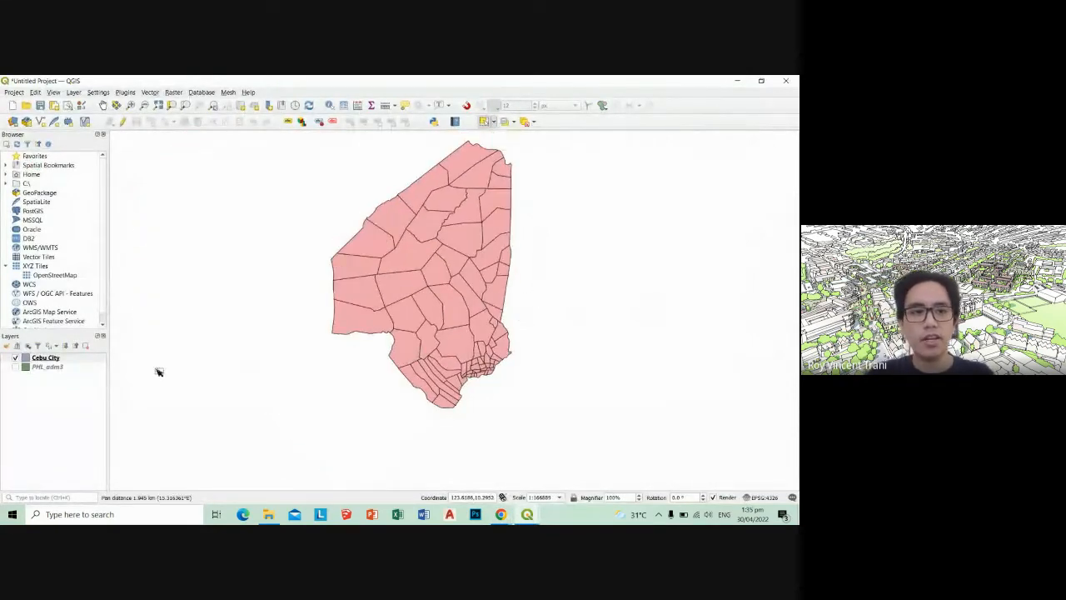
{"action": "key", "text": "ctrl+s"}
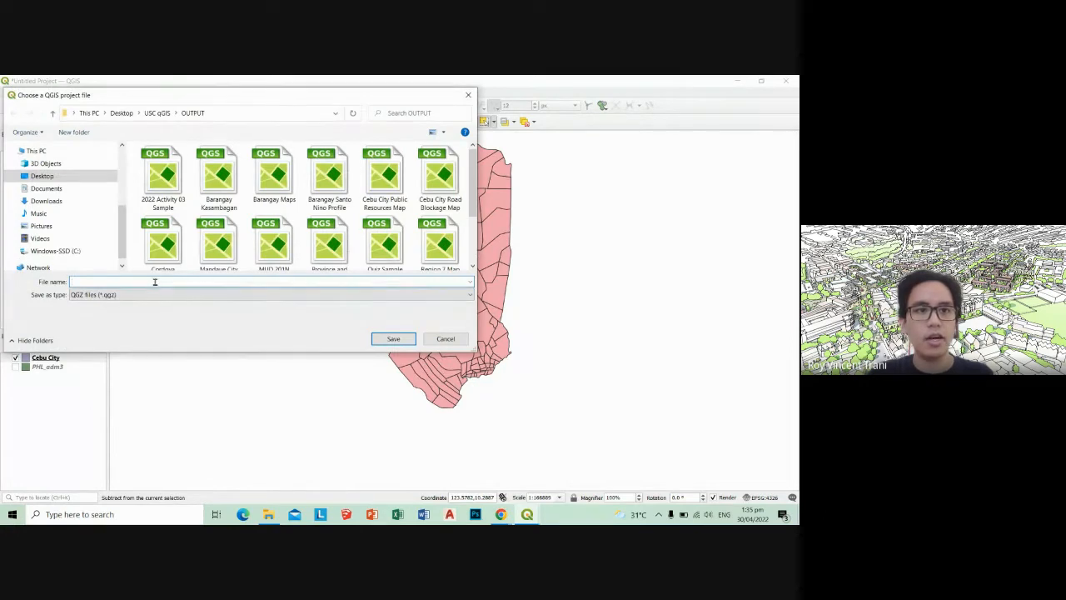
{"action": "type", "text": "Barngay"}
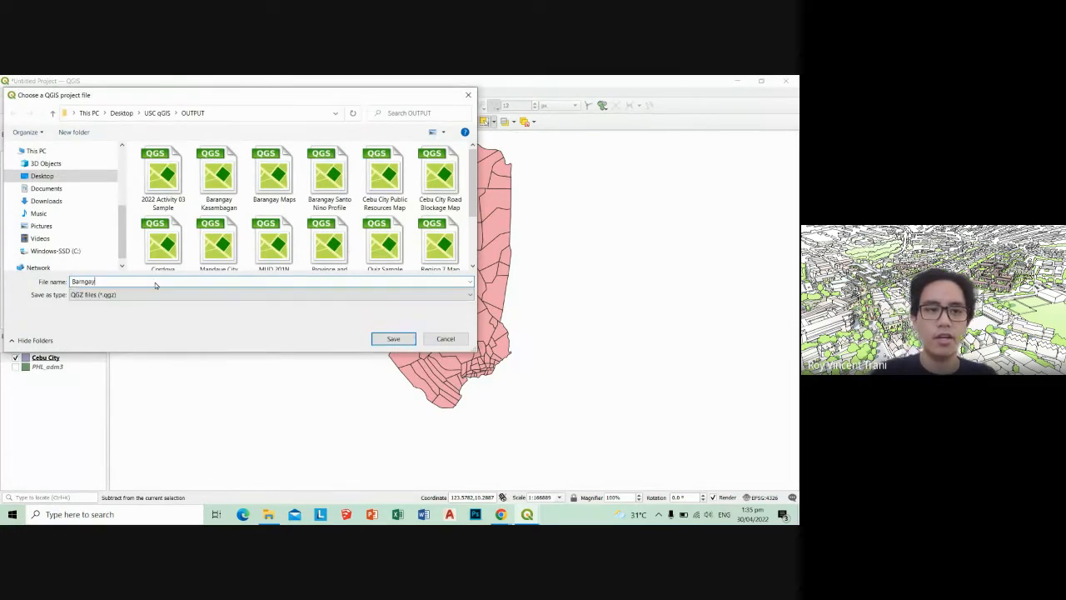
{"action": "key", "text": "BackSpace"}
{"action": "key", "text": "BackSpace"}
{"action": "key", "text": "BackSpace"}
{"action": "key", "text": "BackSpace"}
{"action": "type", "text": "ang"}
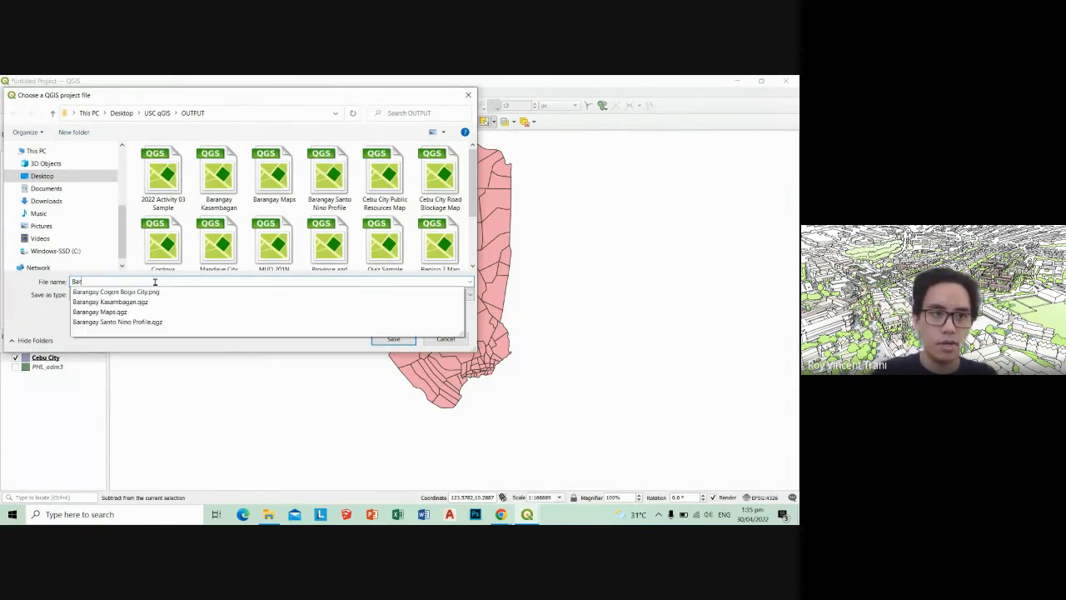
{"action": "type", "text": "ay Map Cebu City"}
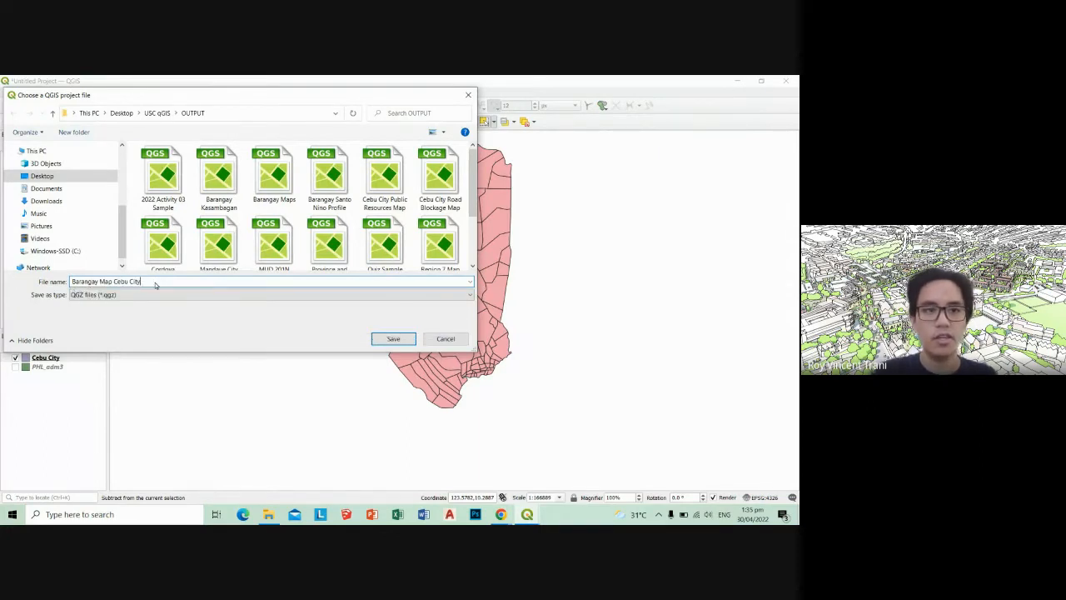
{"action": "key", "text": "Return"}
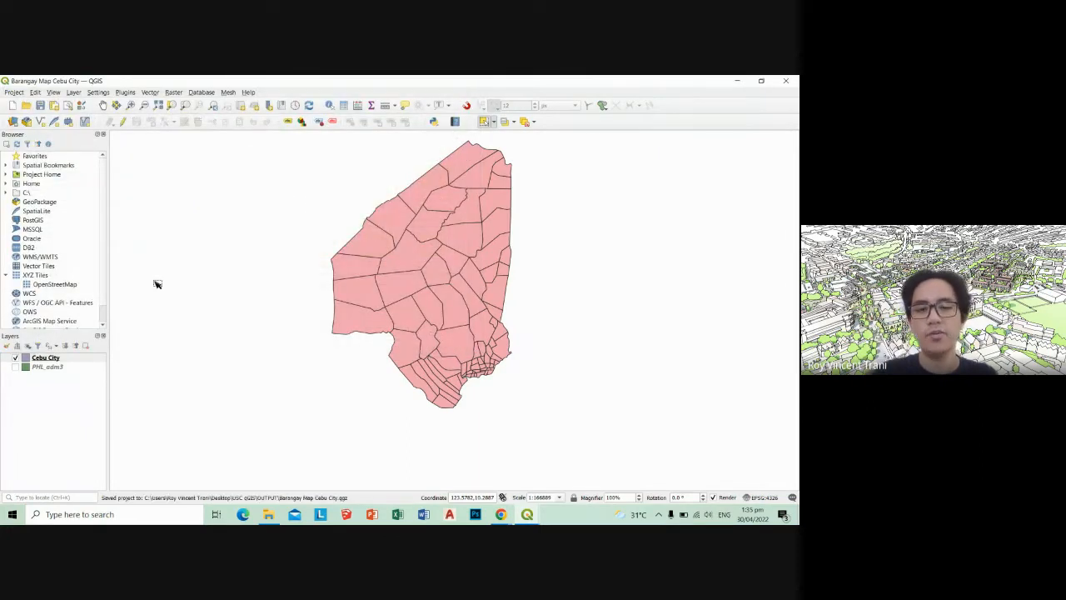
Open the symbology properties of the Cebu City layer and set its renderer to Graduated
{"action": "mouse_move", "coordinate": [464, 320]}
{"action": "left_mouse_down"}
{"action": "mouse_move", "coordinate": [441, 328]}
{"action": "mouse_move", "coordinate": [458, 345]}
{"action": "mouse_move", "coordinate": [448, 358]}
{"action": "mouse_move", "coordinate": [464, 328]}
{"action": "left_mouse_up"}
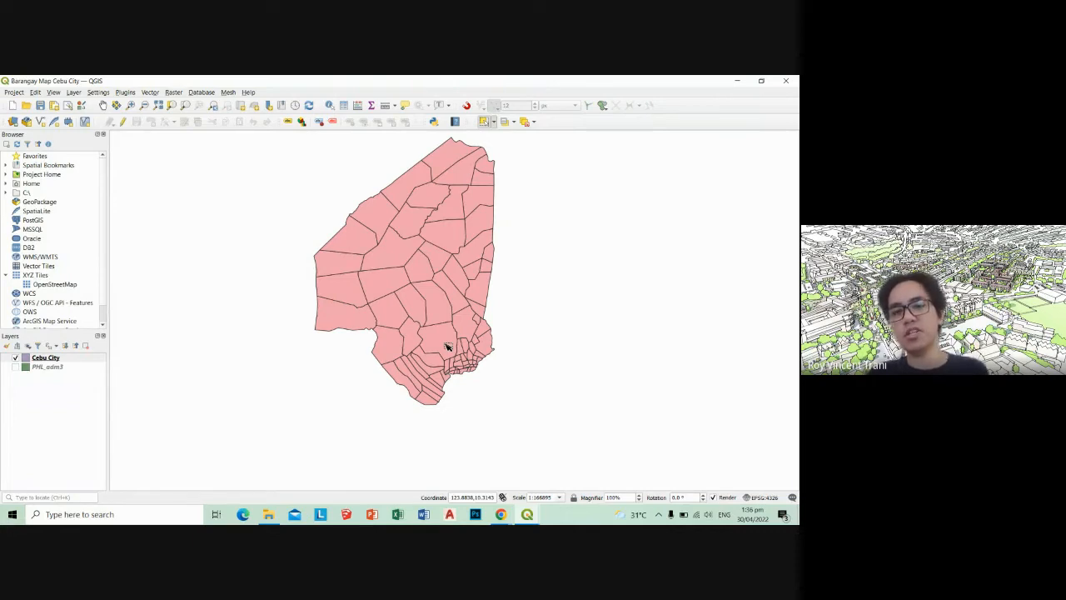
{"action": "mouse_move", "coordinate": [489, 358]}
{"action": "left_mouse_down"}
{"action": "mouse_move", "coordinate": [480, 365]}
{"action": "mouse_move", "coordinate": [513, 377]}
{"action": "mouse_move", "coordinate": [508, 388]}
{"action": "mouse_move", "coordinate": [501, 368]}
{"action": "mouse_move", "coordinate": [493, 379]}
{"action": "left_mouse_up"}
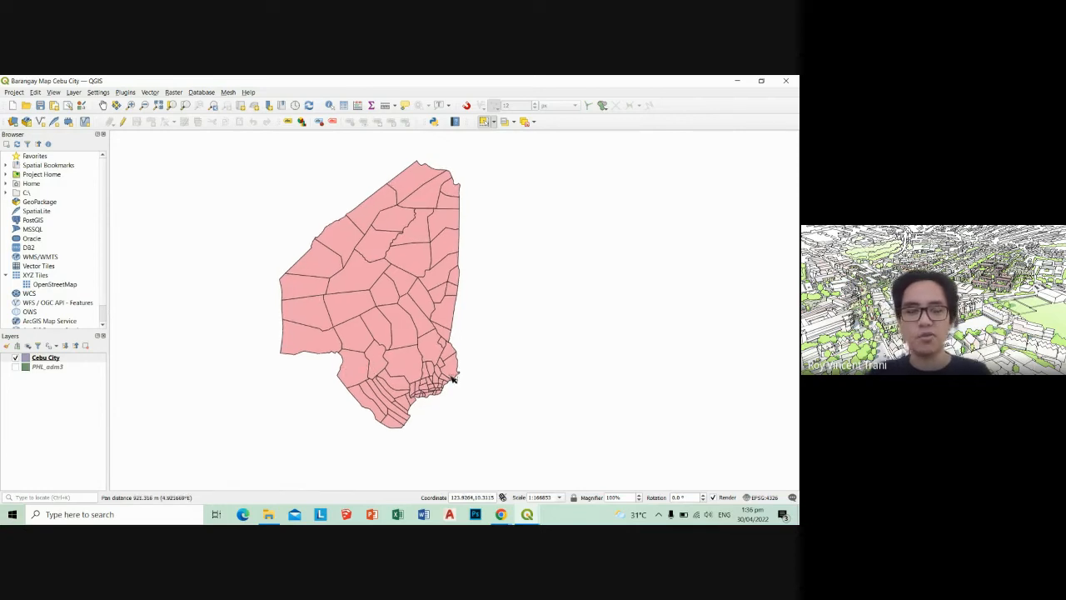
{"action": "right_click", "coordinate": [83, 358]}
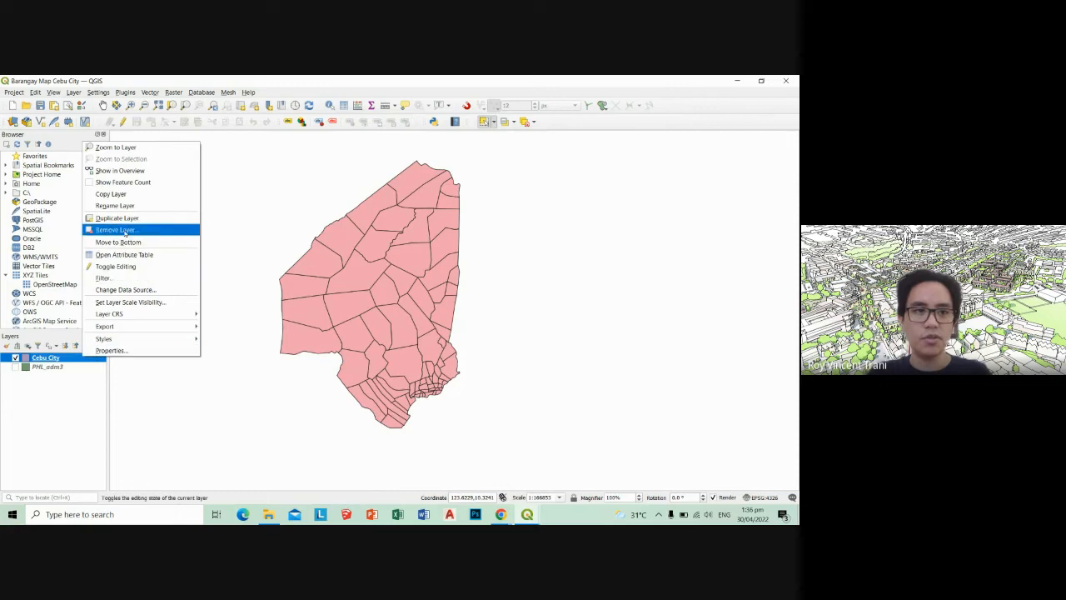
{"action": "left_click", "coordinate": [134, 350]}
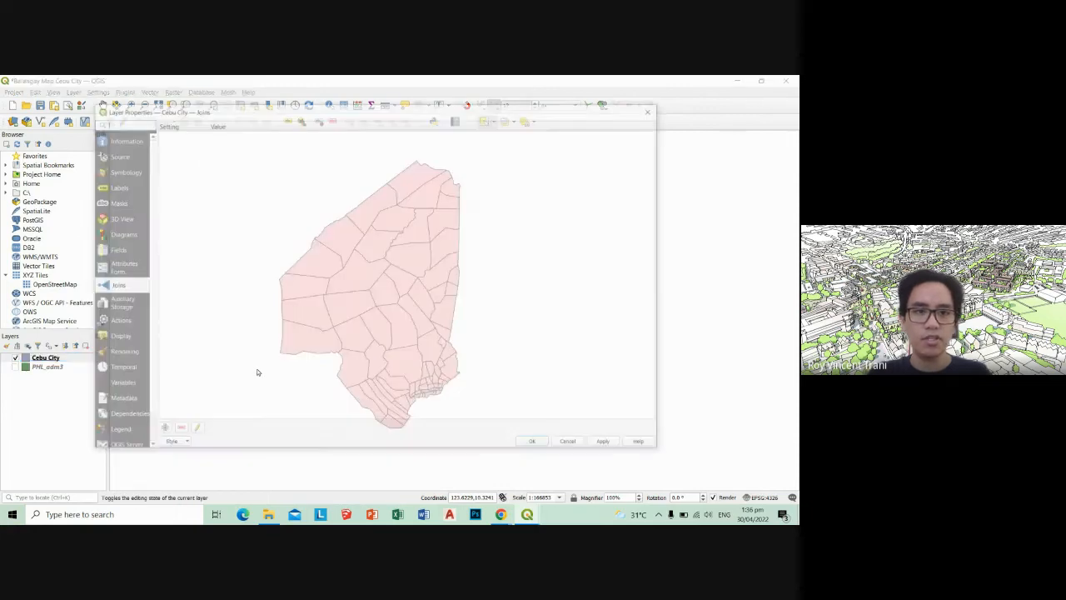
{"action": "left_click", "coordinate": [122, 171]}
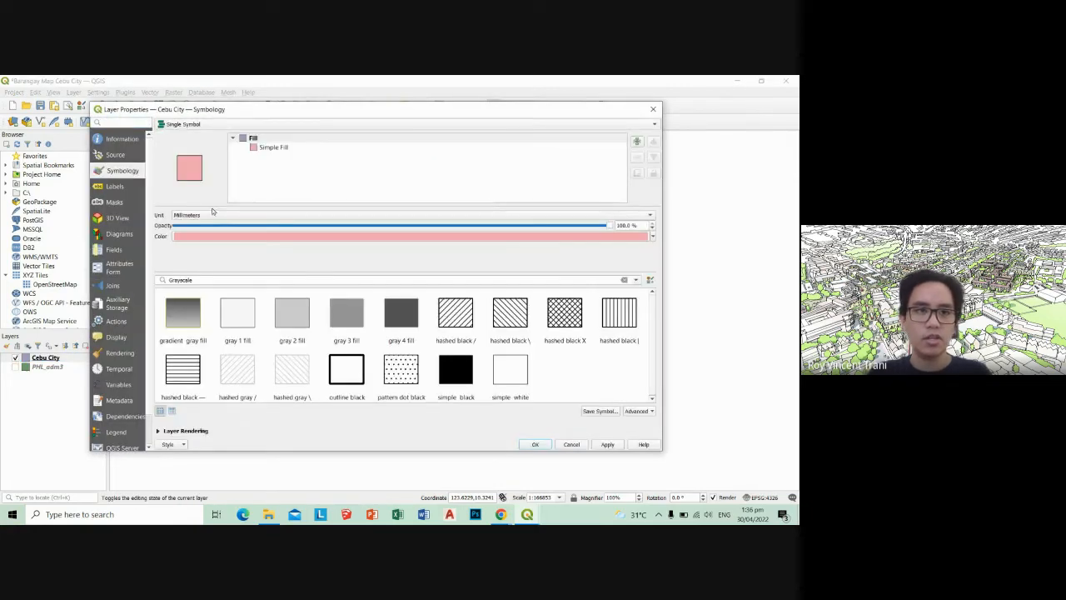
{"action": "left_click", "coordinate": [375, 125]}
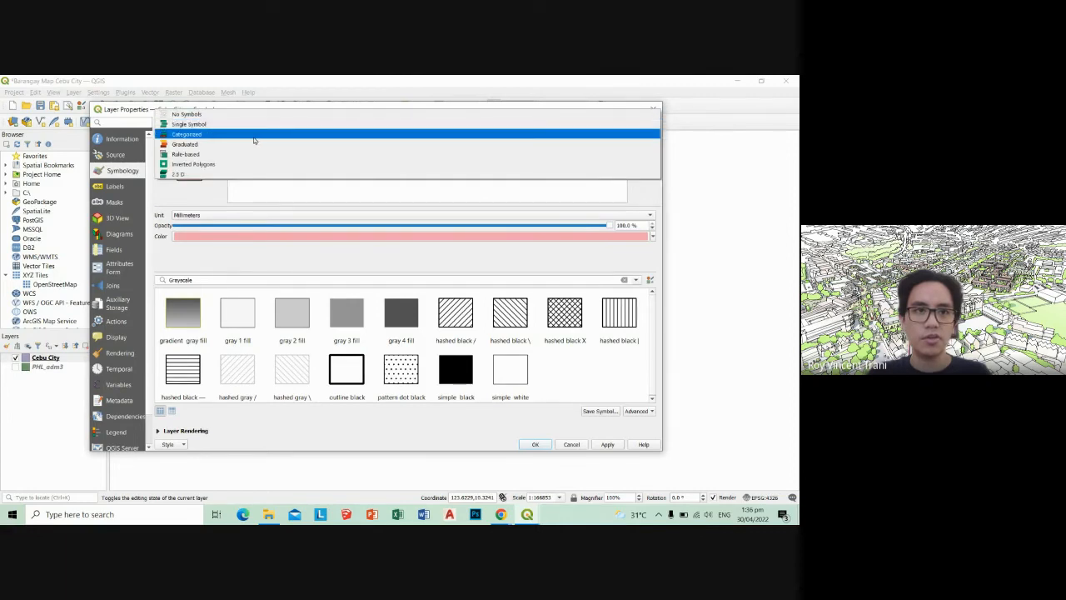
{"action": "left_click", "coordinate": [254, 134]}
{"action": "left_click", "coordinate": [346, 129]}
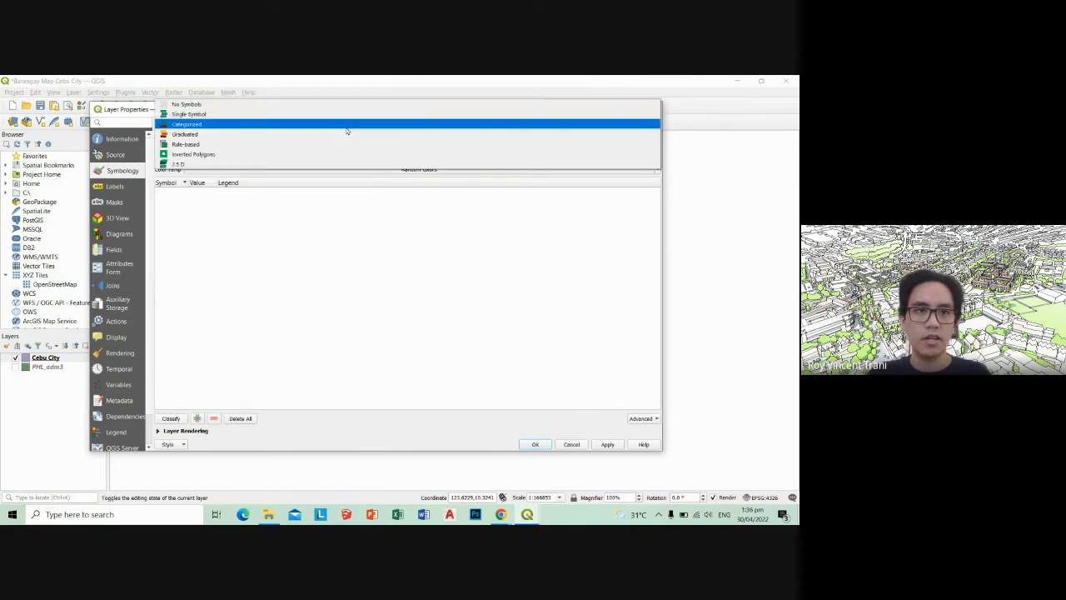
{"action": "left_click", "coordinate": [350, 134]}
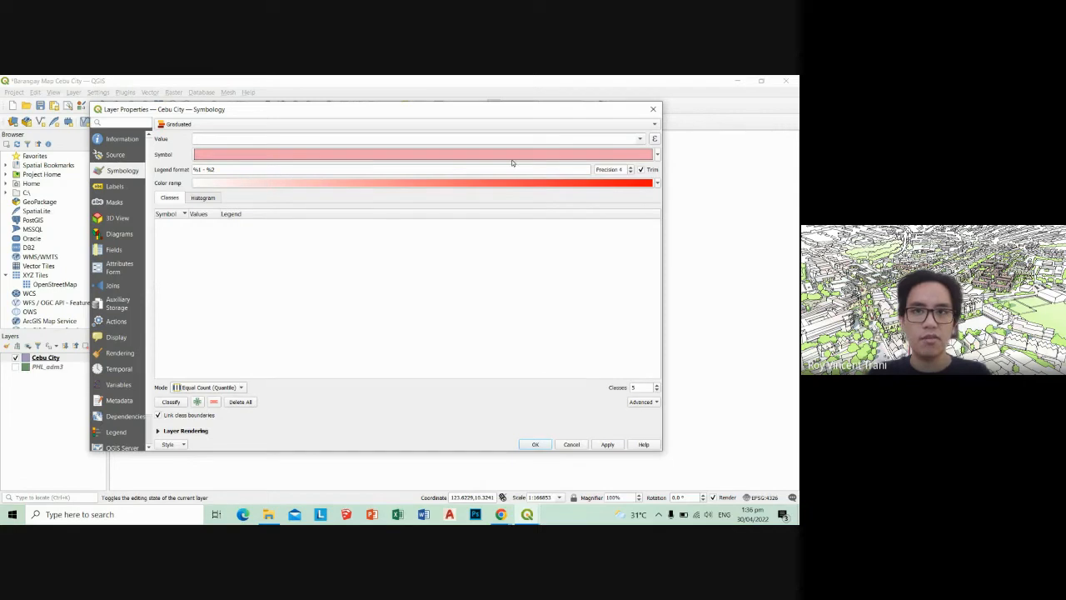
Choose Population (2020) as the graduated value and classify the Cebu City layer with it
{"action": "left_click", "coordinate": [641, 139]}
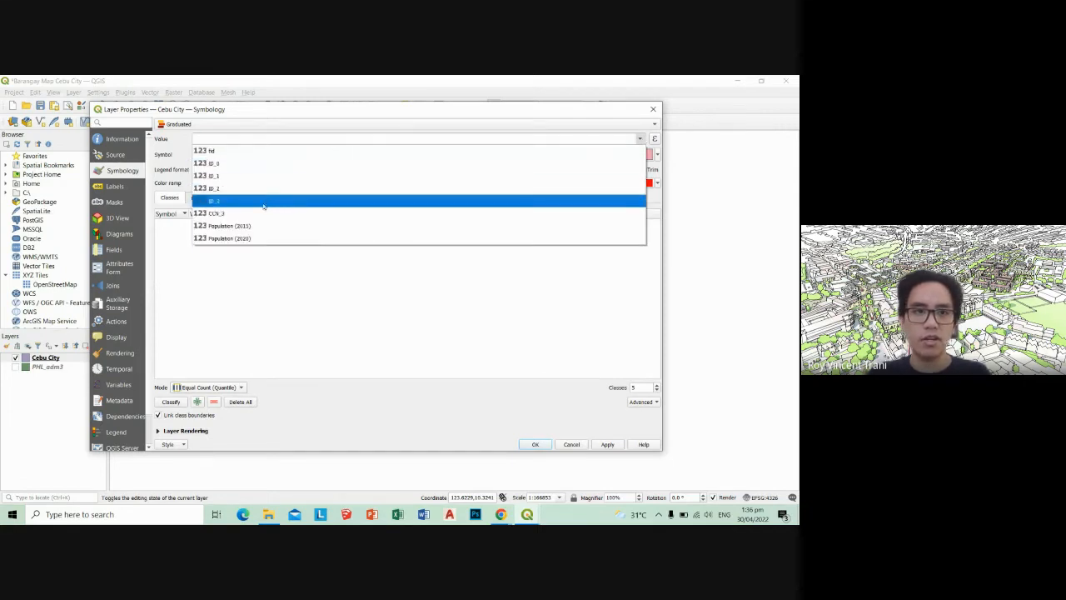
{"action": "left_click", "coordinate": [258, 238]}
{"action": "left_click", "coordinate": [173, 402]}
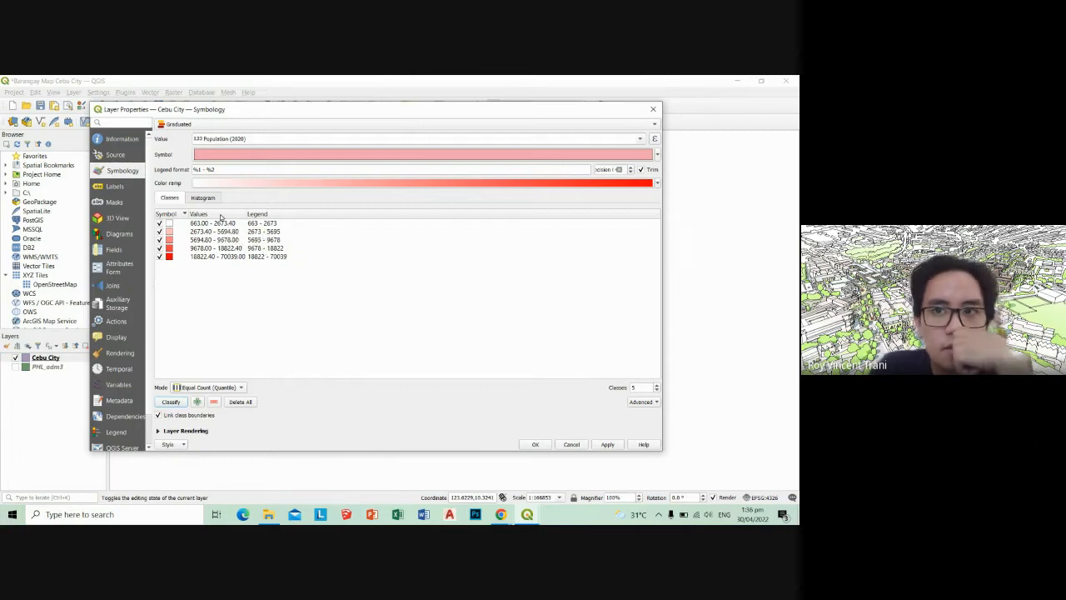
Try out different legend precisions, from one decimal place down to rounding to ten thousands
{"action": "left_click", "coordinate": [631, 173]}
{"action": "left_click", "coordinate": [631, 169]}
{"action": "left_click", "coordinate": [631, 168]}
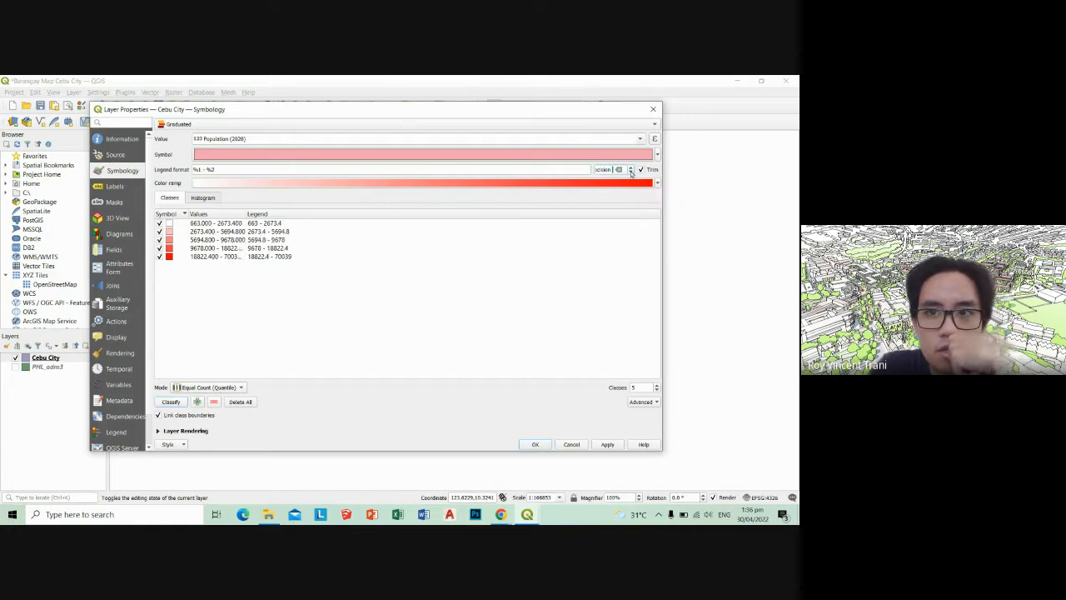
{"action": "left_click", "coordinate": [631, 173]}
{"action": "left_click", "coordinate": [631, 172]}
{"action": "left_click", "coordinate": [630, 172]}
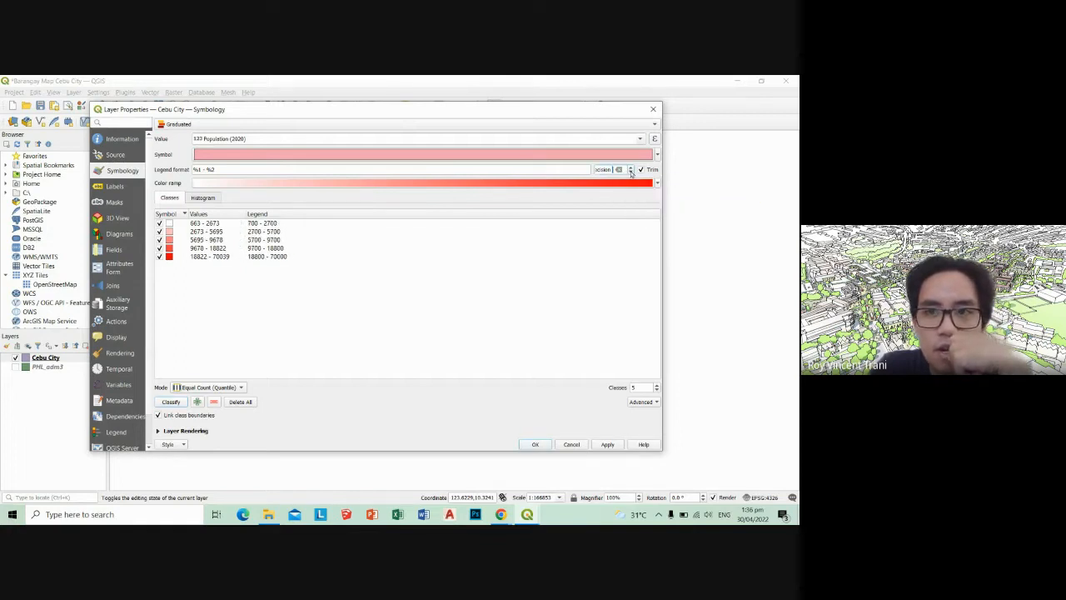
{"action": "left_click", "coordinate": [630, 168]}
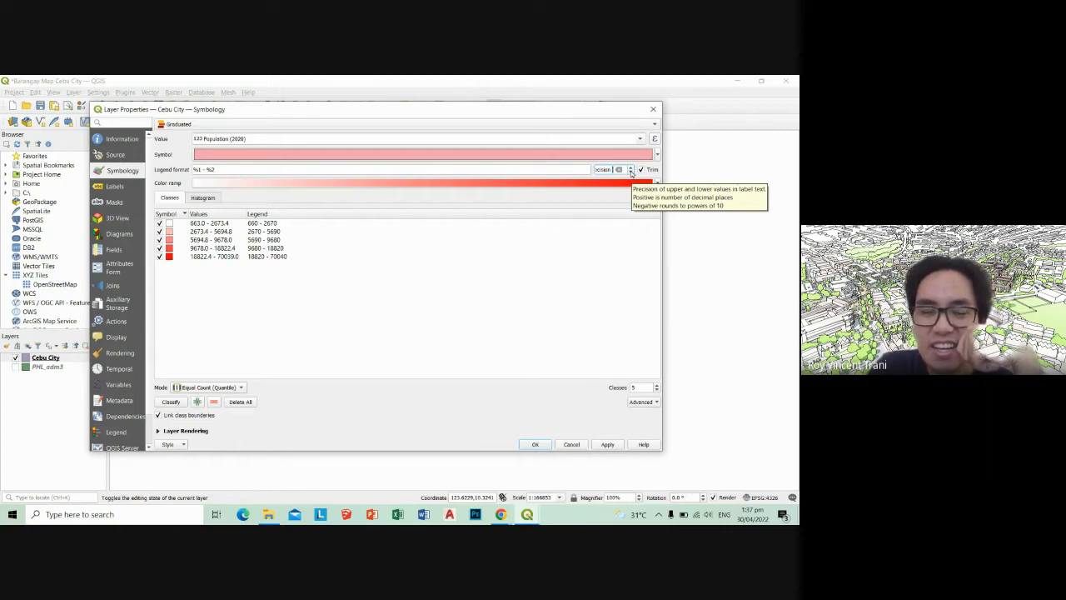
{"action": "left_click", "coordinate": [630, 173]}
{"action": "left_click", "coordinate": [631, 173]}
{"action": "left_click", "coordinate": [631, 172]}
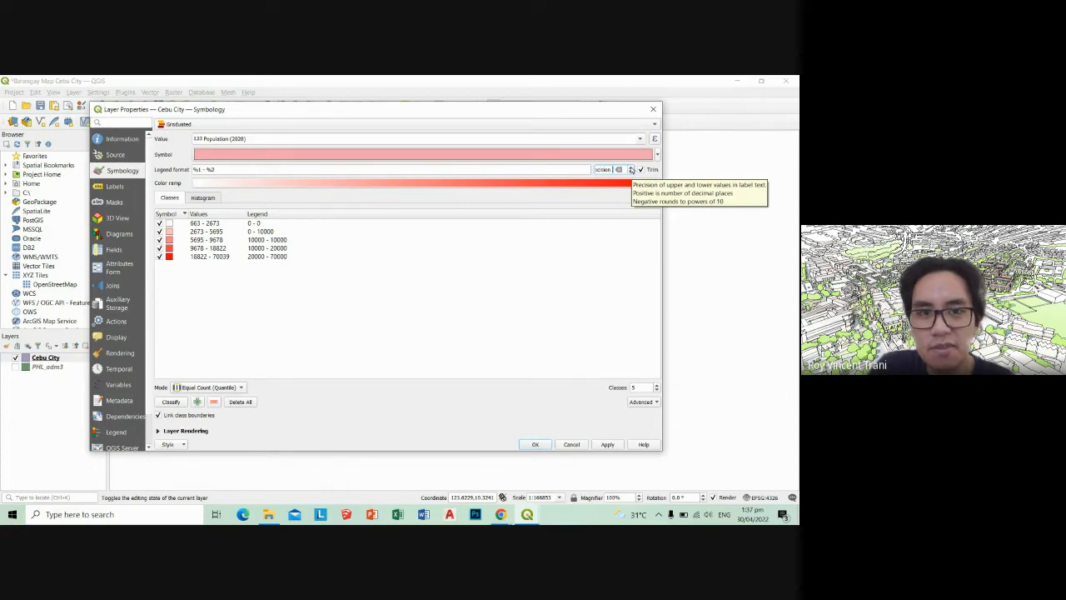
Widen the Layer Properties dialog and set the legend precision so the class limits are labelled in whole numbers
{"action": "left_click", "coordinate": [632, 167]}
{"action": "left_click", "coordinate": [632, 167]}
{"action": "left_click", "coordinate": [631, 167]}
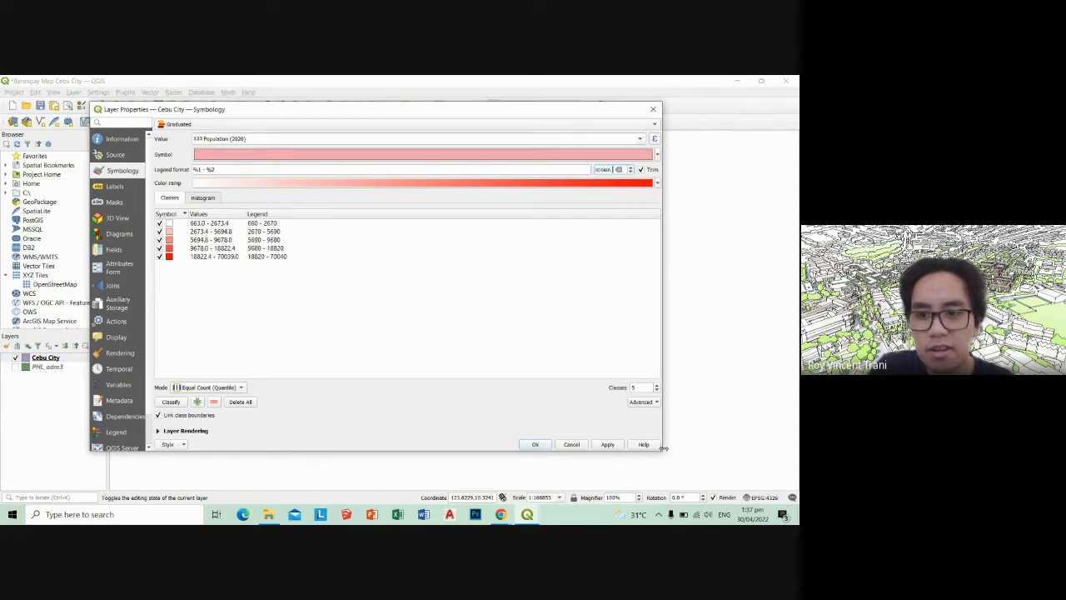
{"action": "left_click_drag", "start_coordinate": [662, 451], "coordinate": [784, 461]}
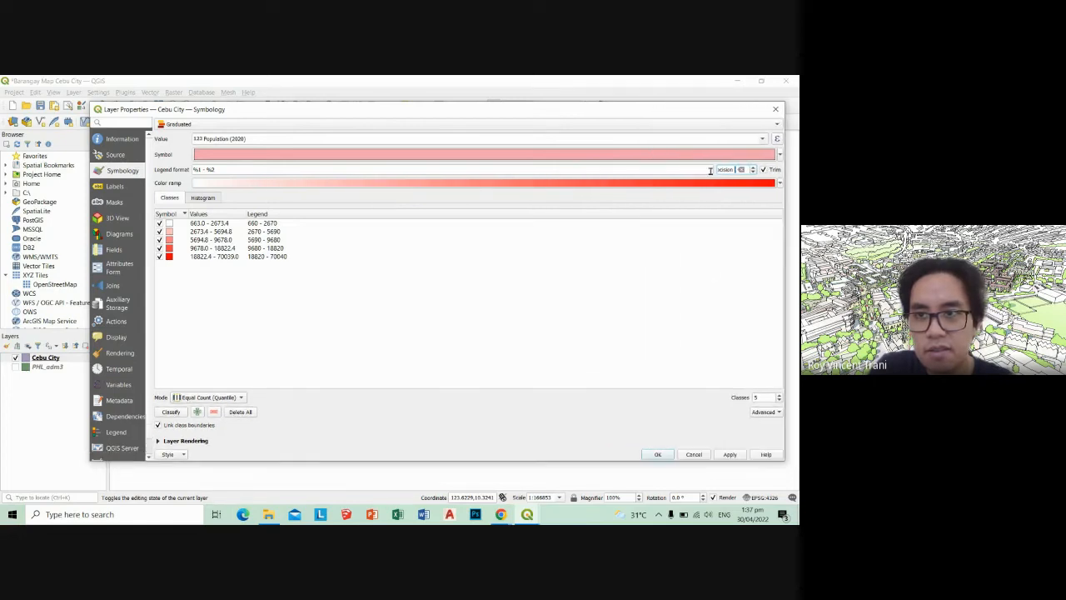
{"action": "left_click", "coordinate": [753, 167]}
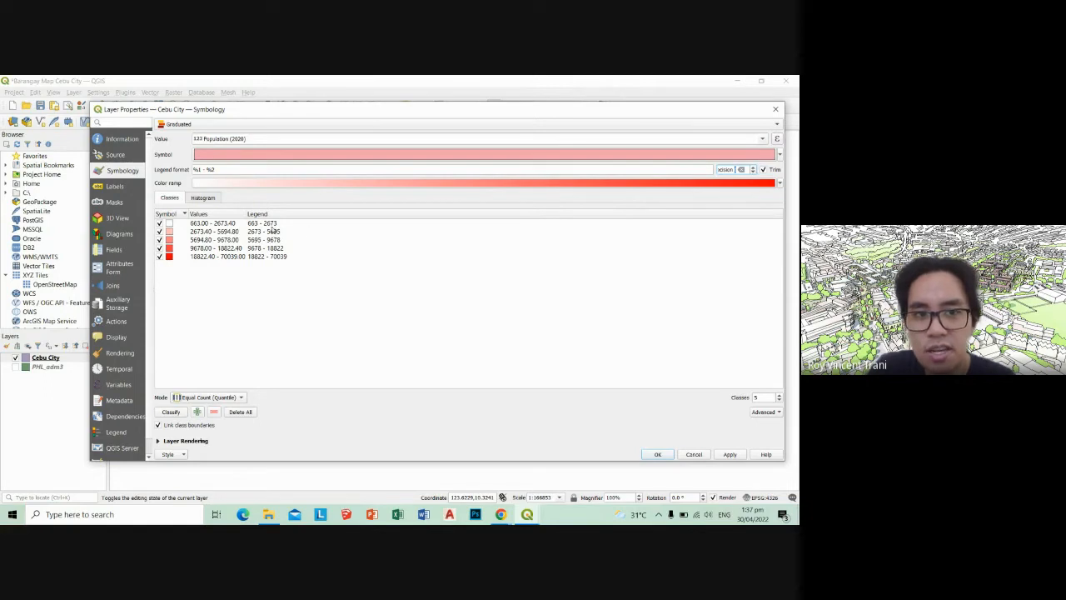
Round the legend's class limits to the nearest hundred and apply the YlOrRd color ramp to the Cebu City layer
{"action": "left_click", "coordinate": [753, 172]}
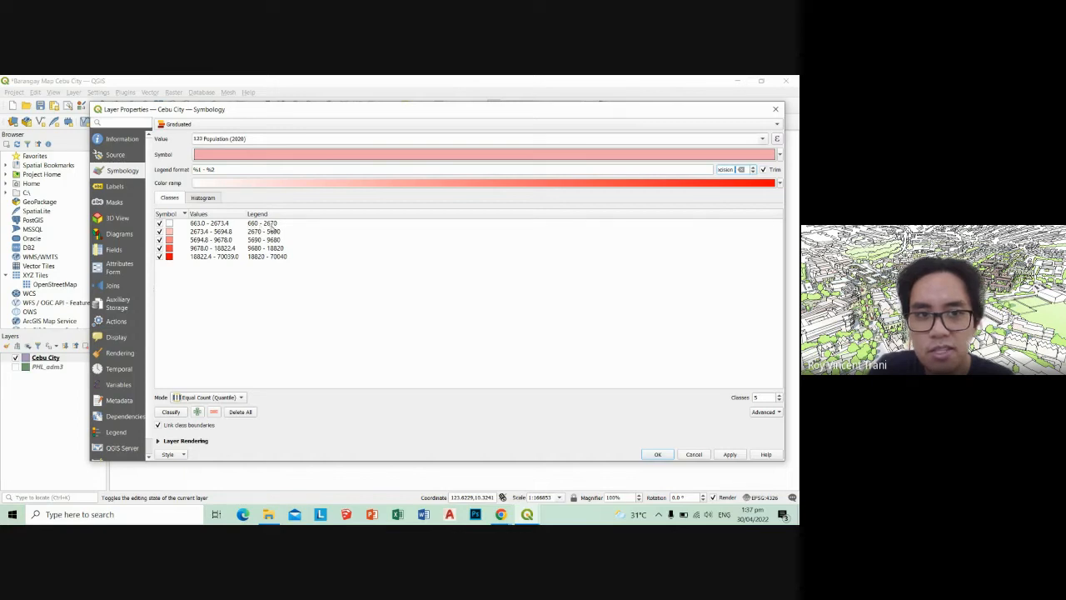
{"action": "left_click", "coordinate": [753, 171]}
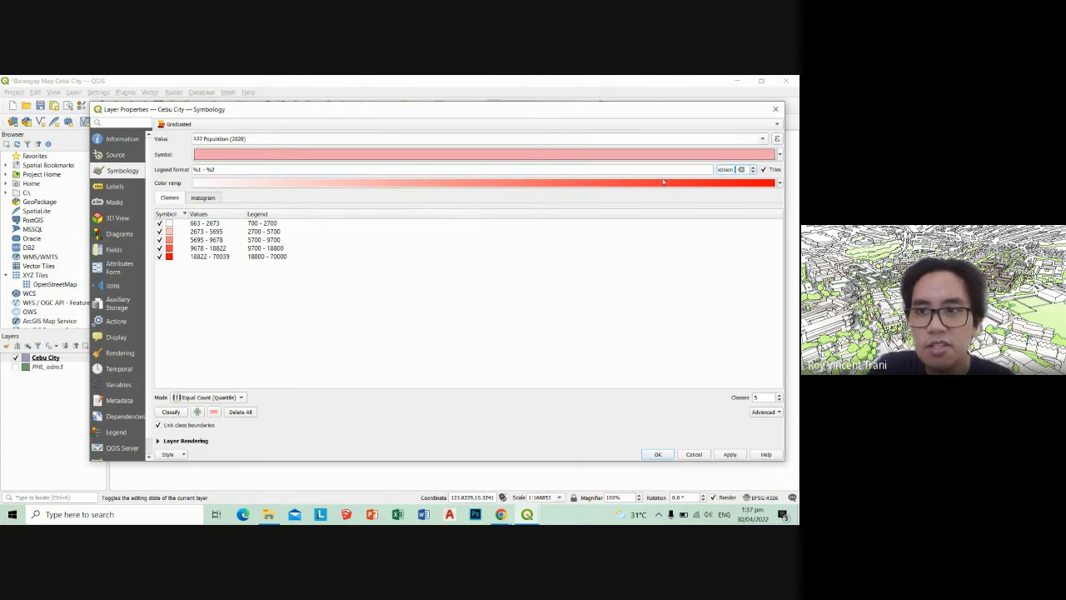
{"action": "left_click", "coordinate": [780, 183]}
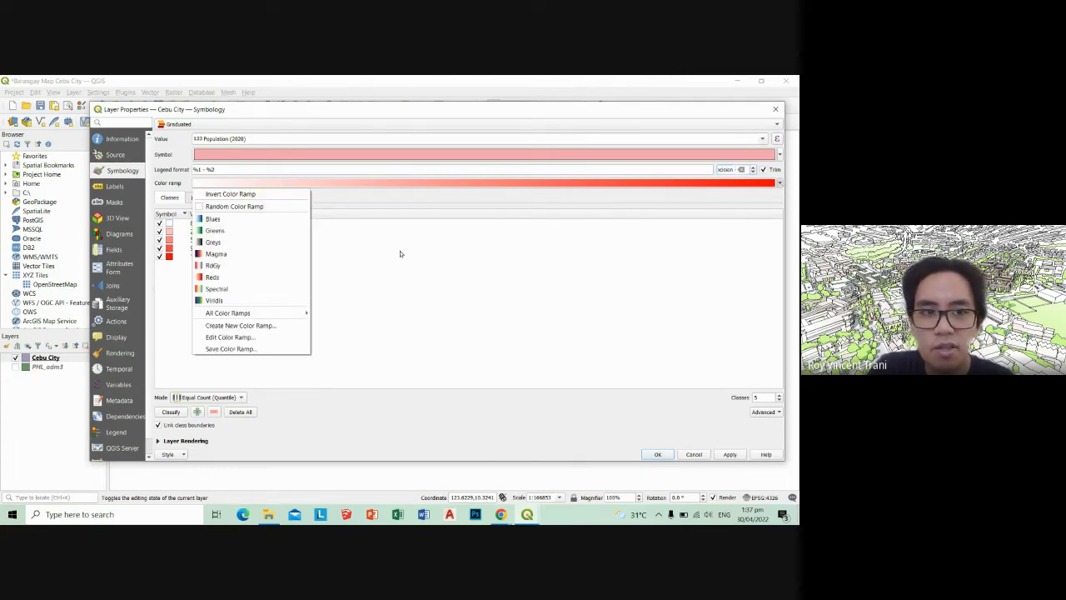
{"action": "mouse_move", "coordinate": [287, 313]}
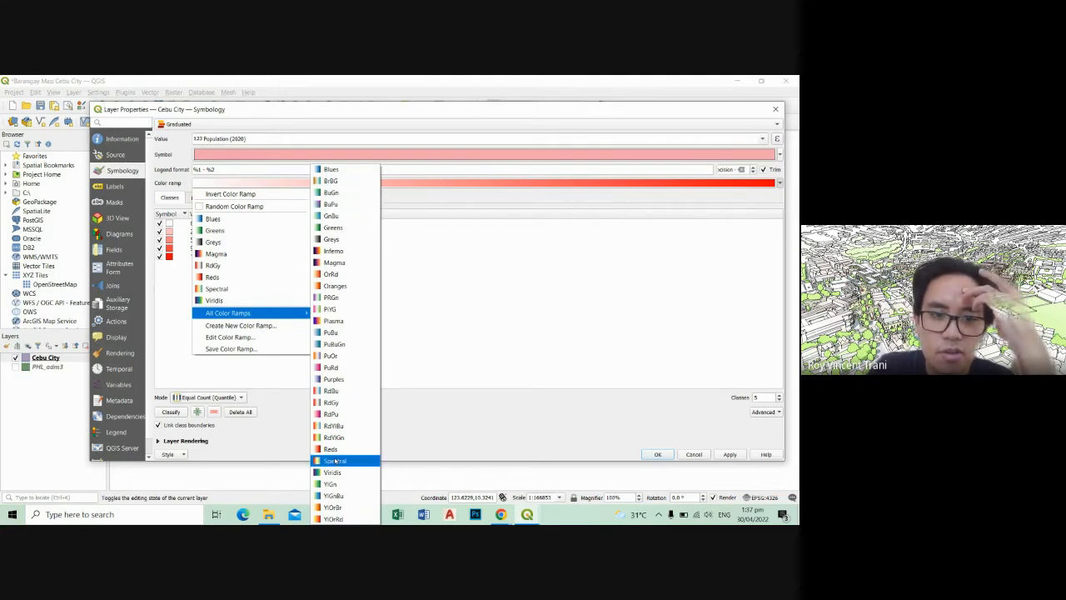
{"action": "left_click", "coordinate": [333, 507]}
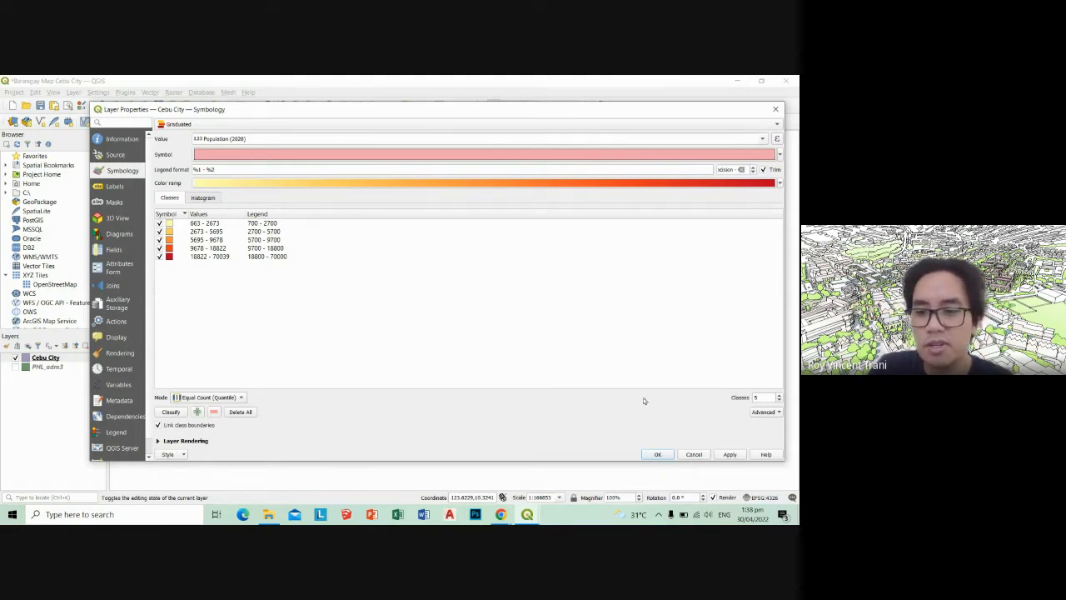
{"action": "left_click", "coordinate": [657, 454]}
Examine the graduated population map, comparing the small downtown barangays along the southeast coast with the larger ones around them
{"action": "scroll", "coordinate": [446, 367], "scroll_direction": "up", "scroll_amount": 1}
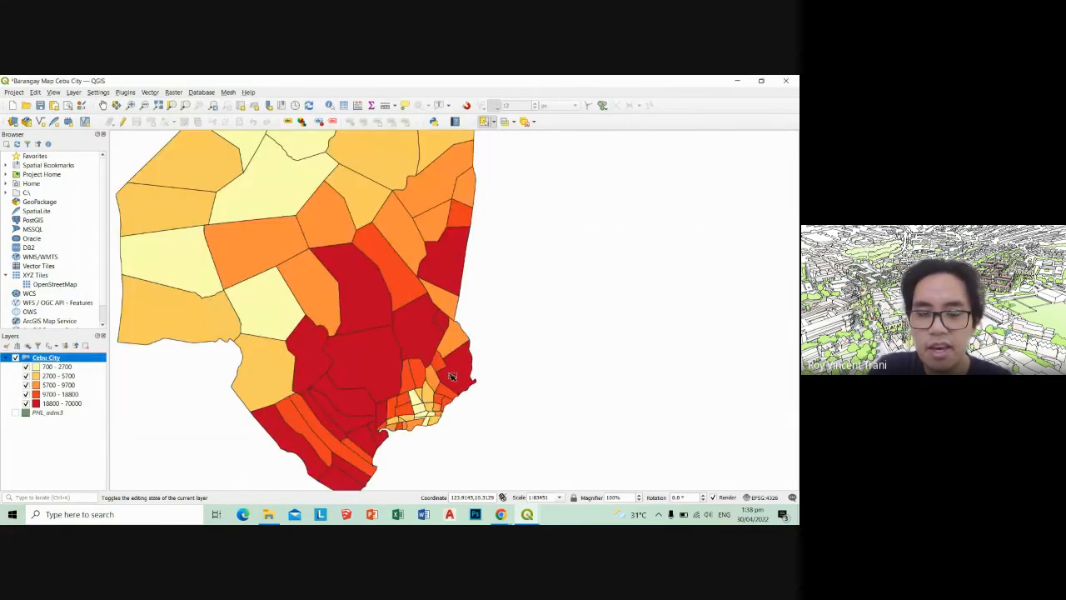
{"action": "left_click_drag", "start_coordinate": [451, 374], "coordinate": [490, 364]}
{"action": "scroll", "coordinate": [491, 363], "scroll_direction": "down", "scroll_amount": 1}
{"action": "scroll", "coordinate": [502, 369], "scroll_direction": "up", "scroll_amount": 1}
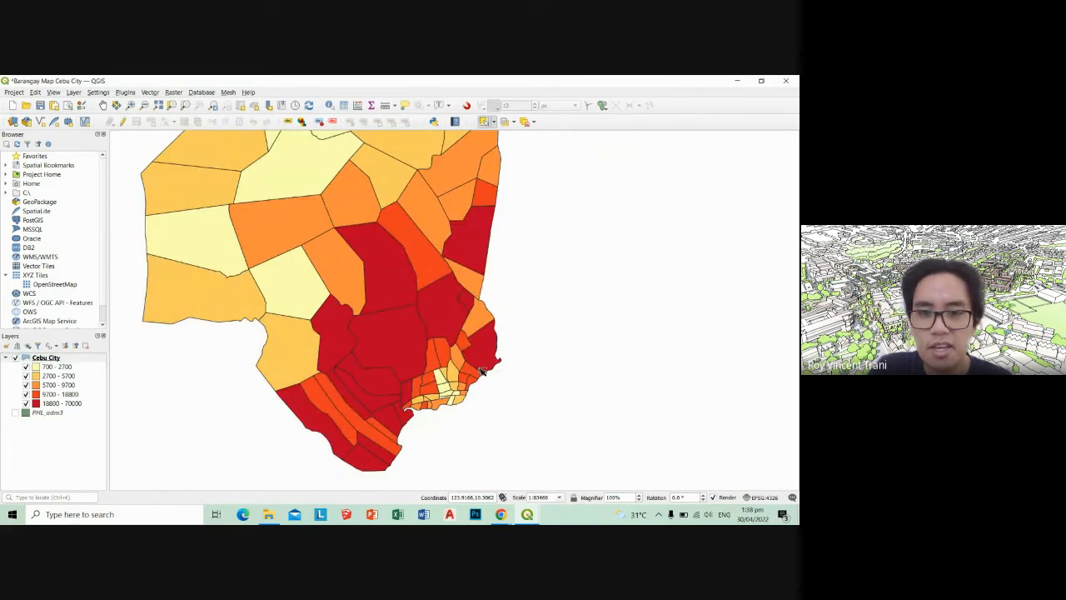
{"action": "scroll", "coordinate": [482, 371], "scroll_direction": "down", "scroll_amount": 1}
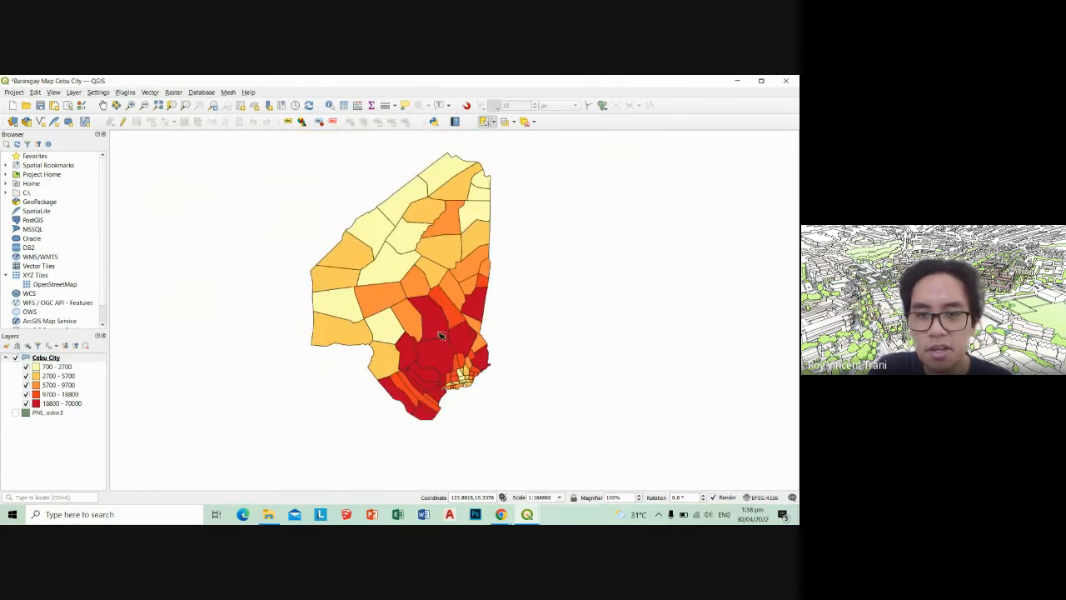
{"action": "scroll", "coordinate": [465, 395], "scroll_direction": "up", "scroll_amount": 1}
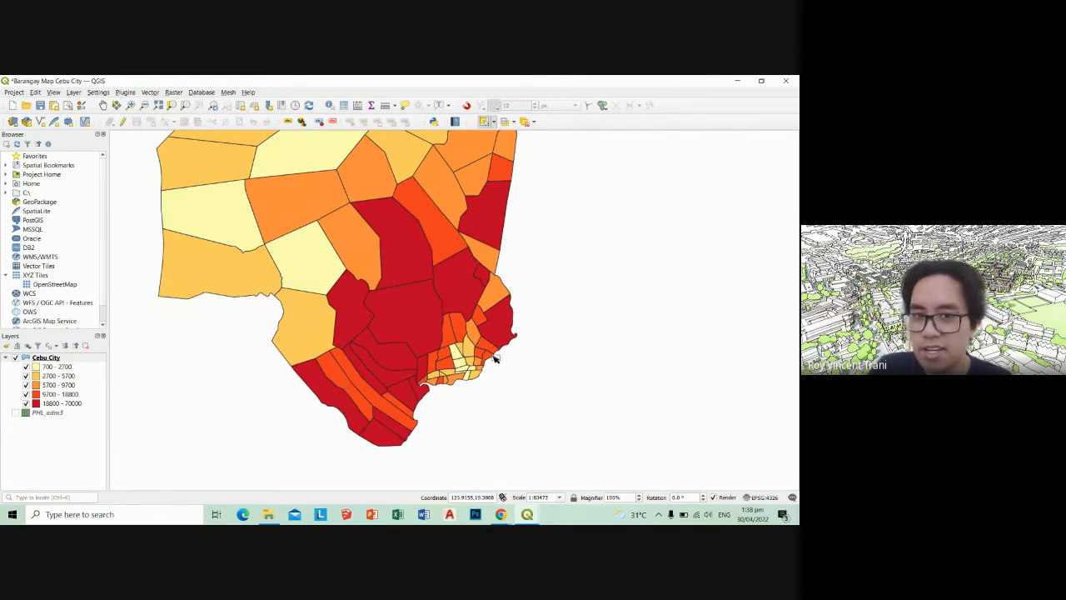
{"action": "scroll", "coordinate": [483, 375], "scroll_direction": "up", "scroll_amount": 1}
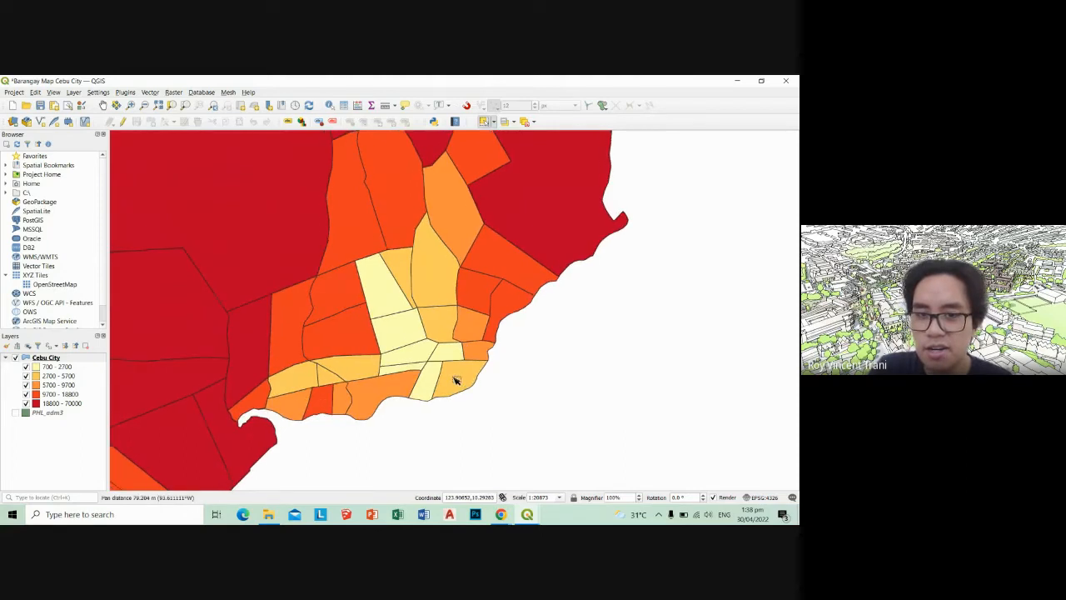
{"action": "left_click_drag", "start_coordinate": [455, 375], "coordinate": [495, 375]}
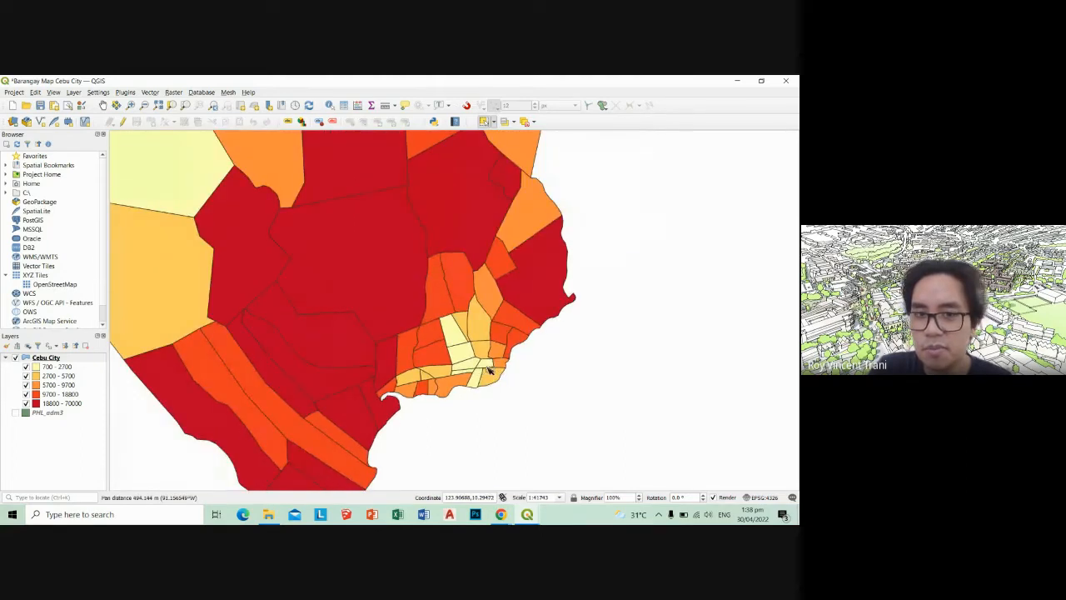
{"action": "scroll", "coordinate": [486, 367], "scroll_direction": "down", "scroll_amount": 1}
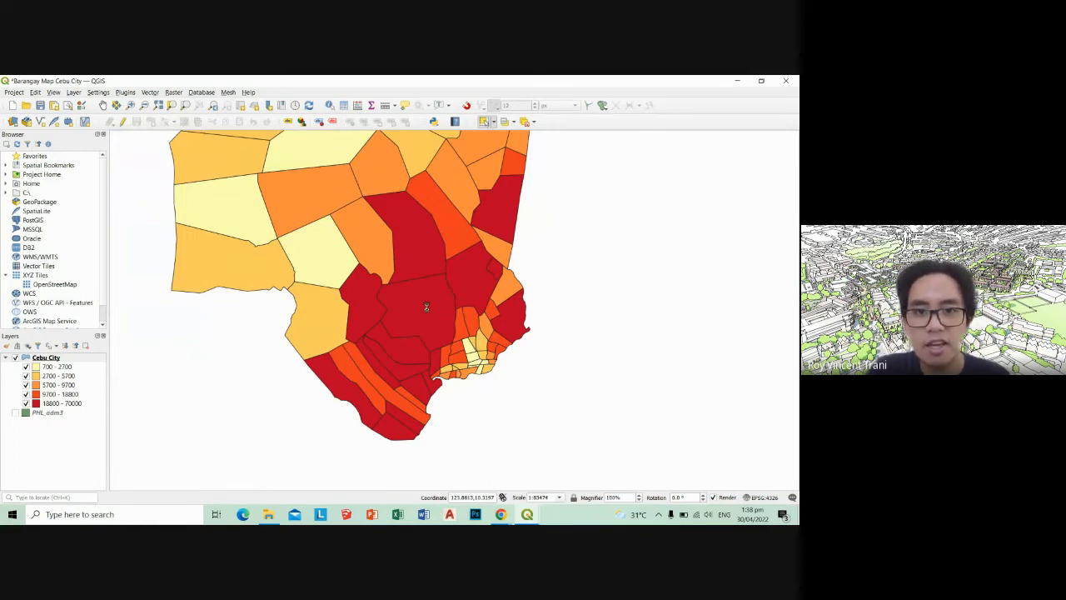
Select the large dark-red barangay west of the downtown cluster and find its row in the attribute table to read its population
{"action": "left_click", "coordinate": [428, 309]}
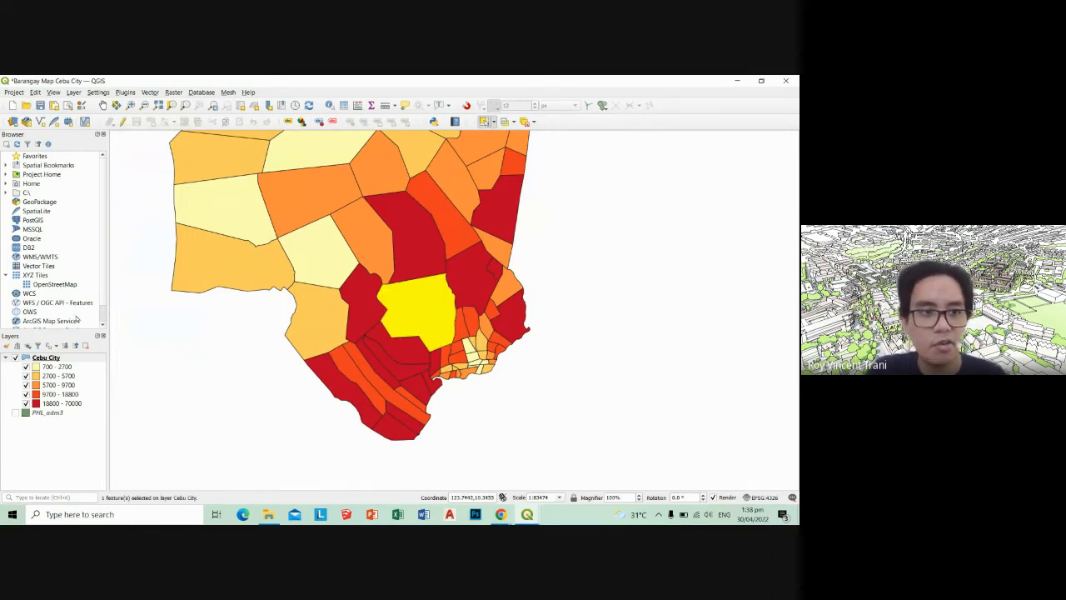
{"action": "mouse_move", "coordinate": [527, 514]}
{"action": "left_click", "coordinate": [550, 491]}
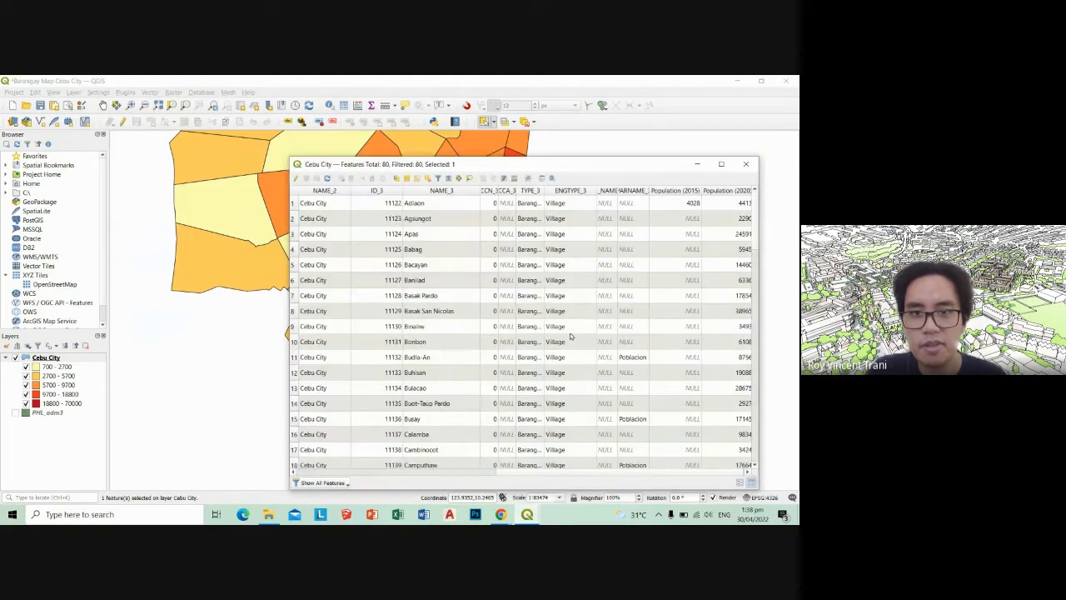
{"action": "scroll", "coordinate": [570, 335], "scroll_direction": "down", "scroll_amount": 6}
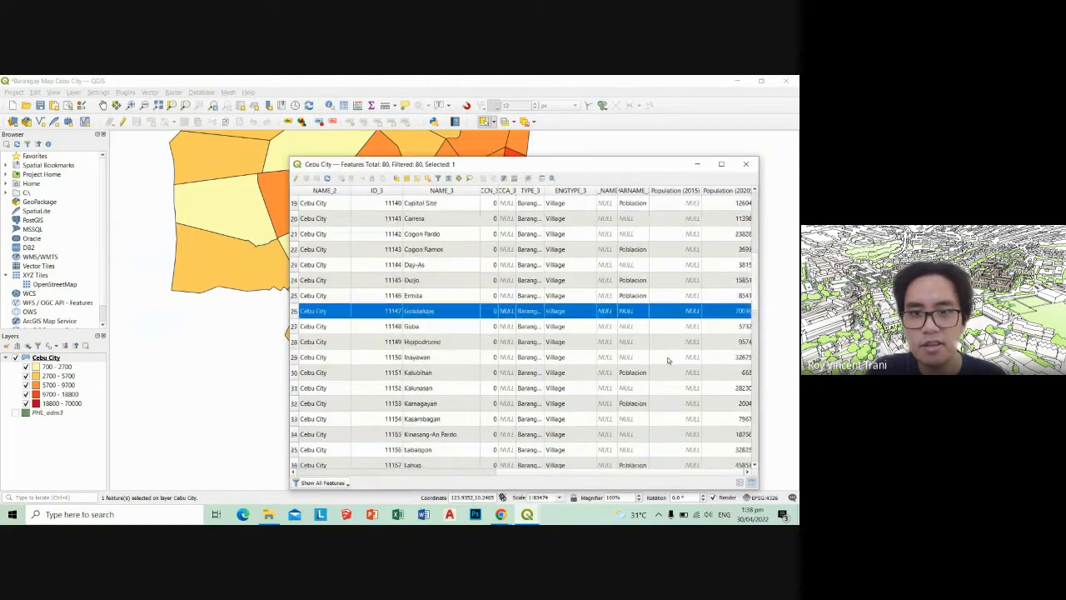
{"action": "left_click", "coordinate": [745, 163]}
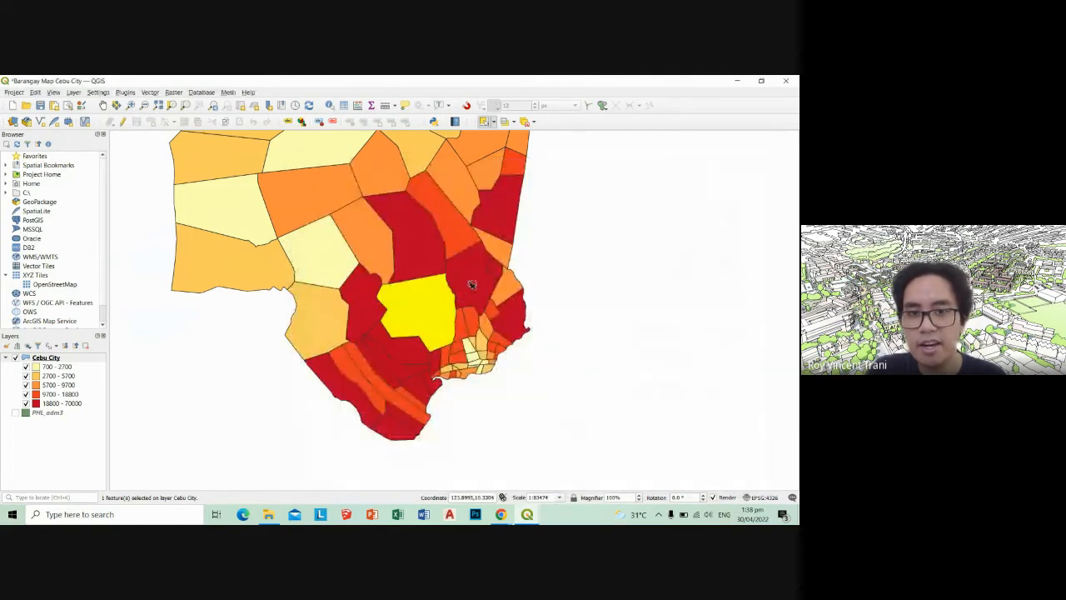
Select the dark-red barangay directly north of the downtown cluster and look up its name and population in the attribute table
{"action": "left_click_drag", "start_coordinate": [528, 286], "coordinate": [529, 300]}
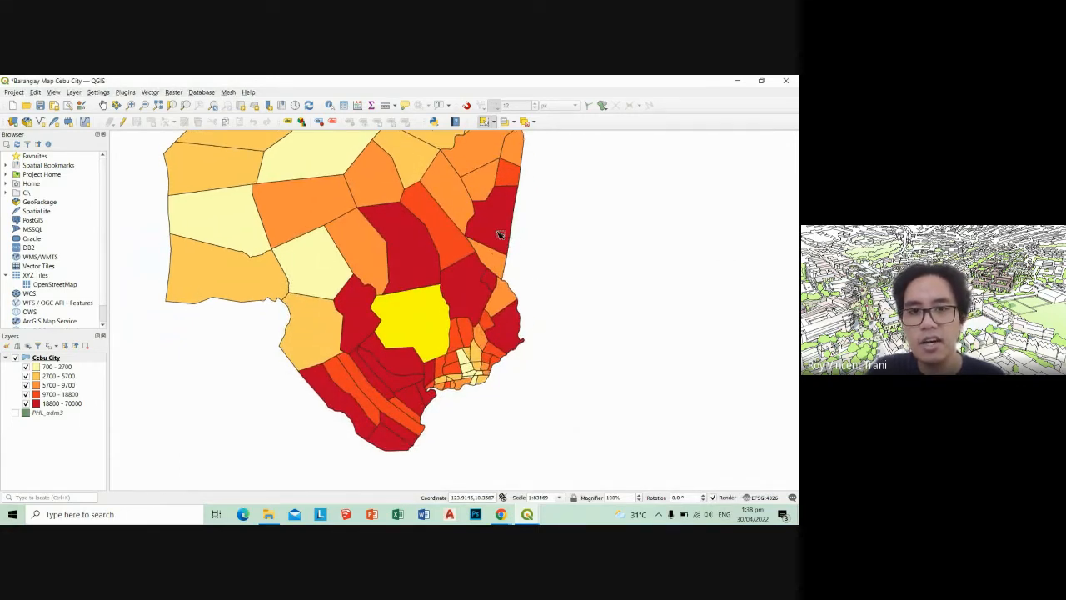
{"action": "left_click", "coordinate": [471, 288]}
{"action": "mouse_move", "coordinate": [528, 516]}
{"action": "left_click", "coordinate": [586, 462]}
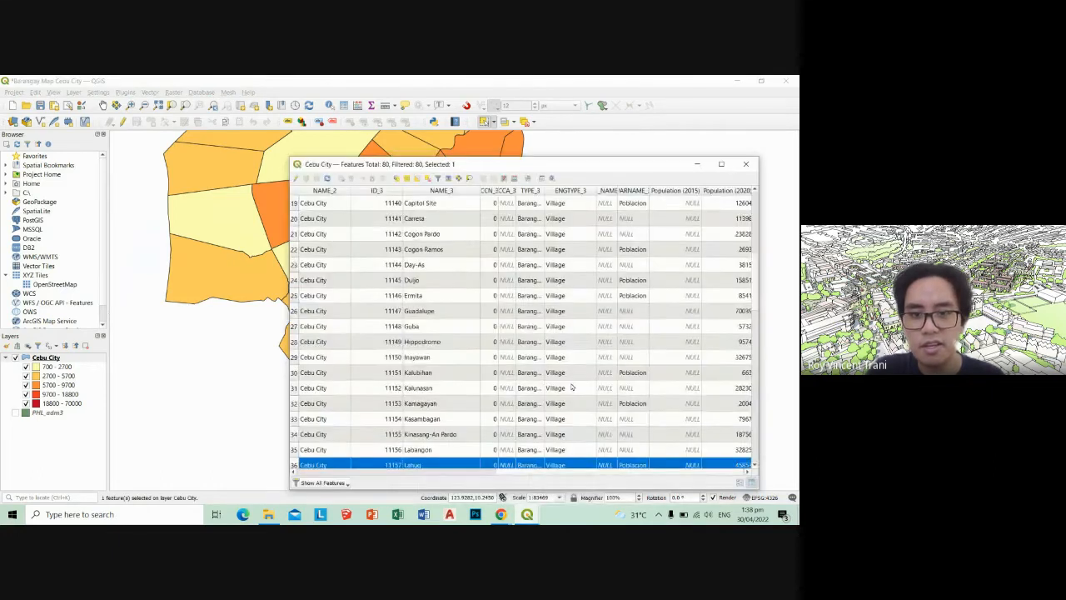
{"action": "left_click", "coordinate": [697, 164]}
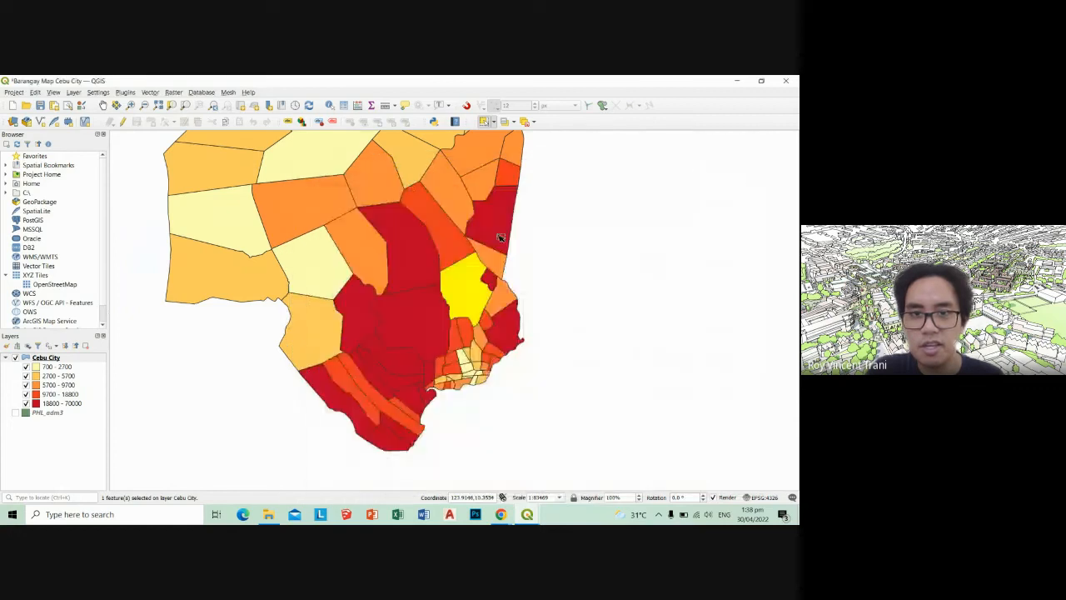
{"action": "mouse_move", "coordinate": [527, 514]}
{"action": "left_click", "coordinate": [562, 494]}
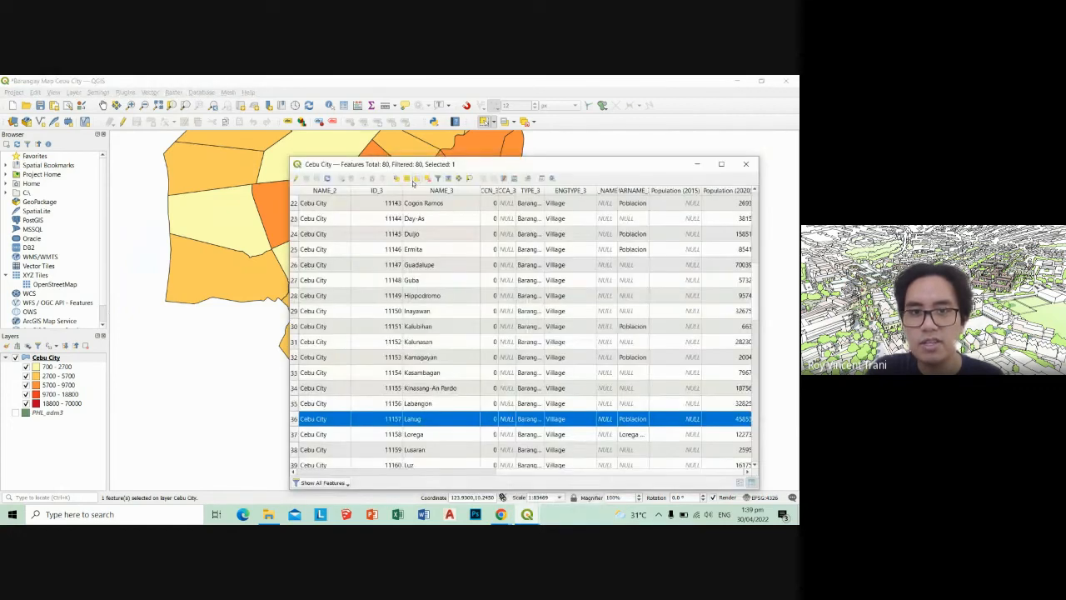
Place the attribute table beside the restored map window and find the row of the selected dark-red barangay on the eastern boundary
{"action": "left_click_drag", "start_coordinate": [492, 162], "coordinate": [583, 146]}
{"action": "left_click", "coordinate": [761, 81]}
{"action": "left_click", "coordinate": [299, 239]}
{"action": "scroll", "coordinate": [594, 350], "scroll_direction": "up", "scroll_amount": 7}
{"action": "scroll", "coordinate": [594, 350], "scroll_direction": "down", "scroll_amount": 20}
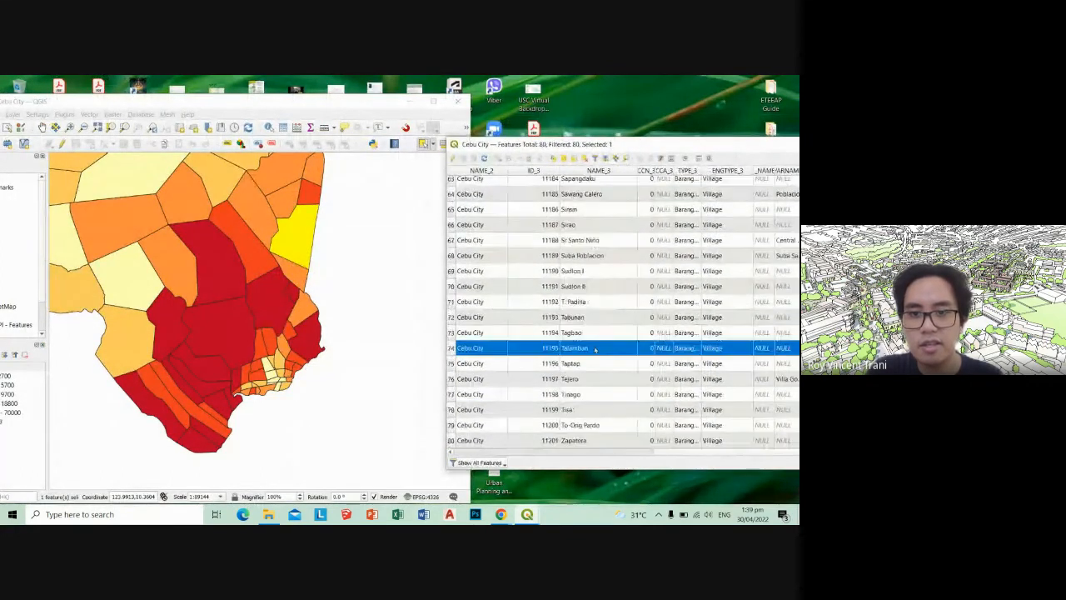
Select Lahug and Guadalupe in turn on the map and maximize the main map window again
{"action": "left_click", "coordinate": [265, 303]}
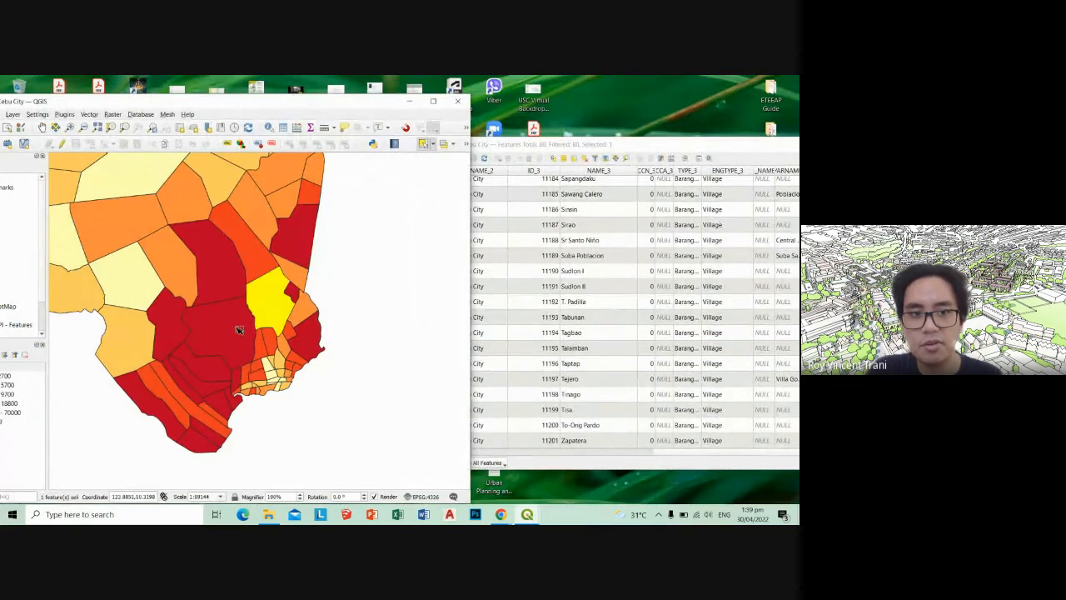
{"action": "left_click", "coordinate": [237, 331]}
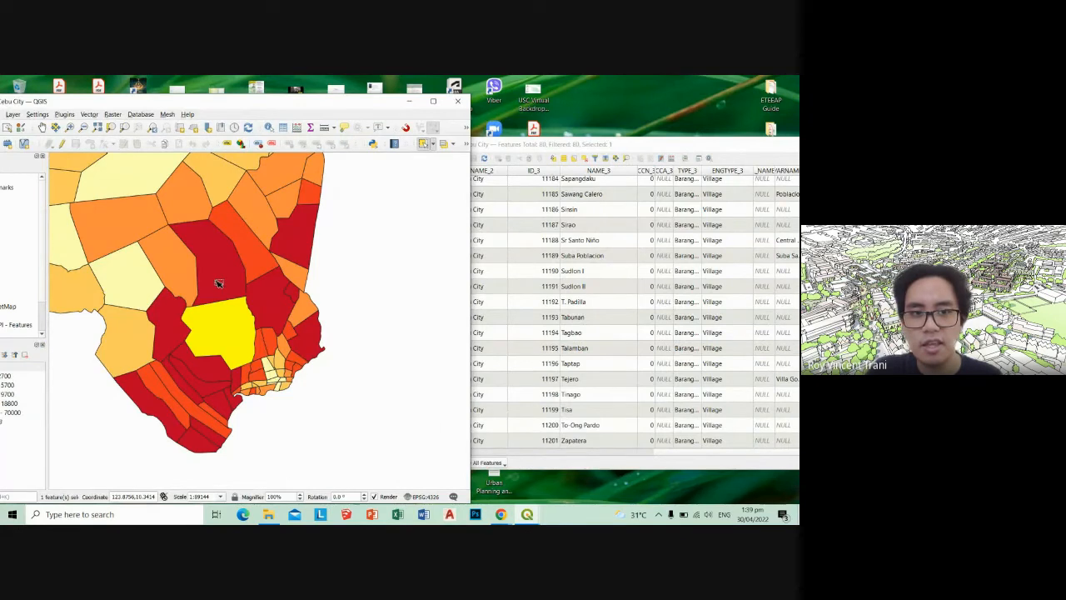
{"action": "double_click", "coordinate": [388, 104]}
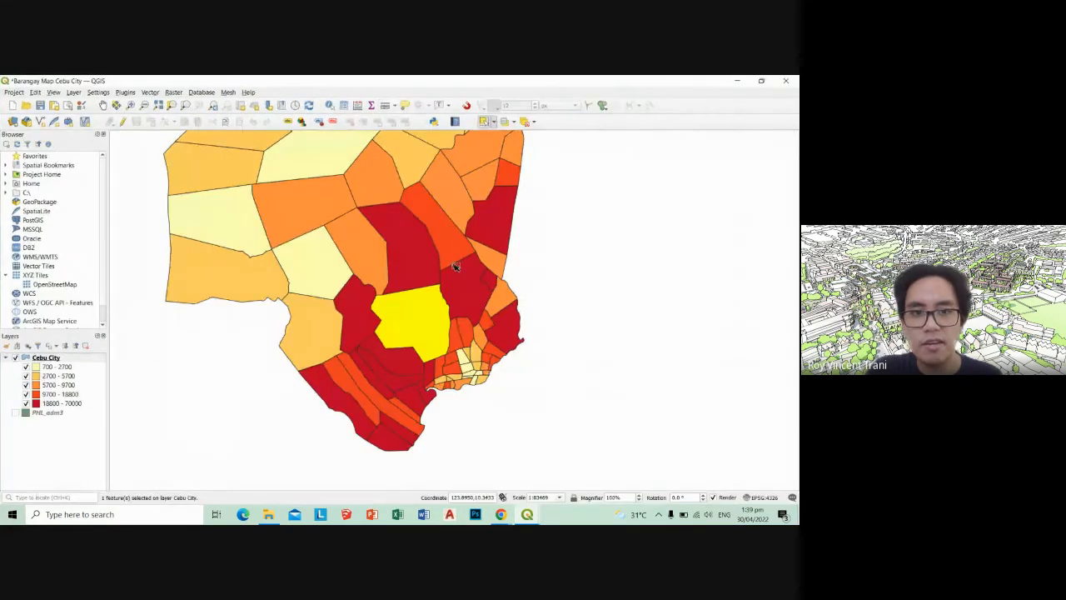
Reopen the Cebu City layer's symbology and set the number of population classes to 7
{"action": "scroll", "coordinate": [455, 266], "scroll_direction": "down", "scroll_amount": 1}
{"action": "right_click", "coordinate": [52, 358]}
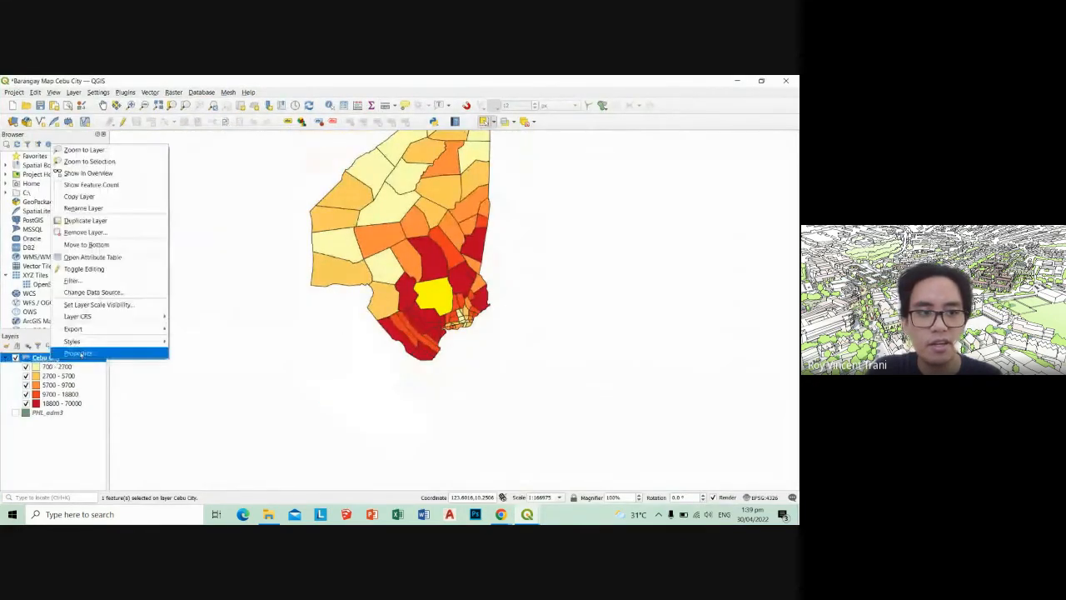
{"action": "left_click", "coordinate": [80, 353]}
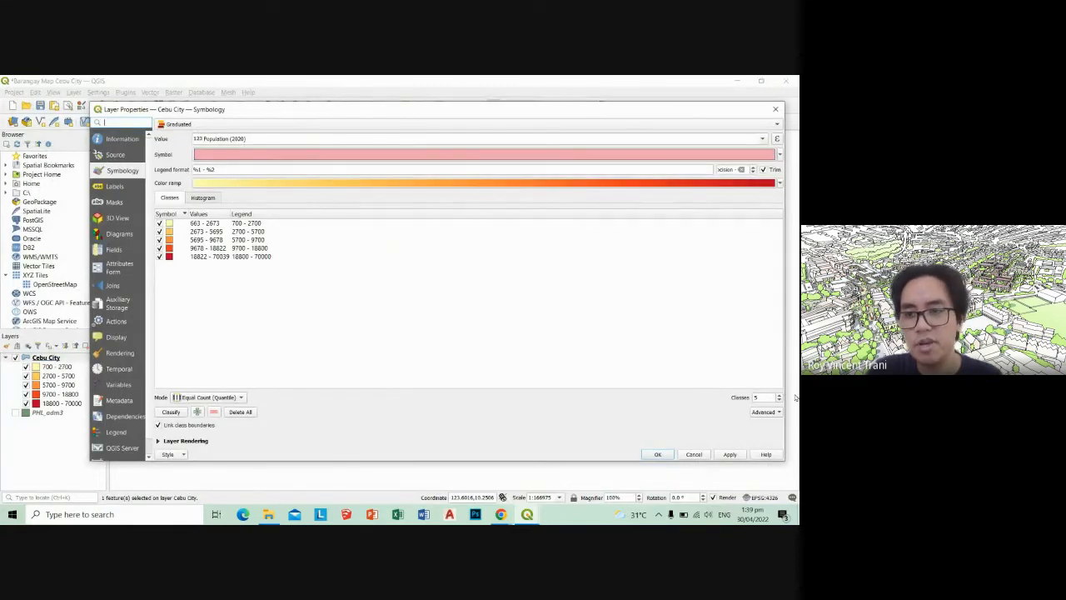
{"action": "left_click", "coordinate": [779, 396]}
{"action": "left_click", "coordinate": [779, 396]}
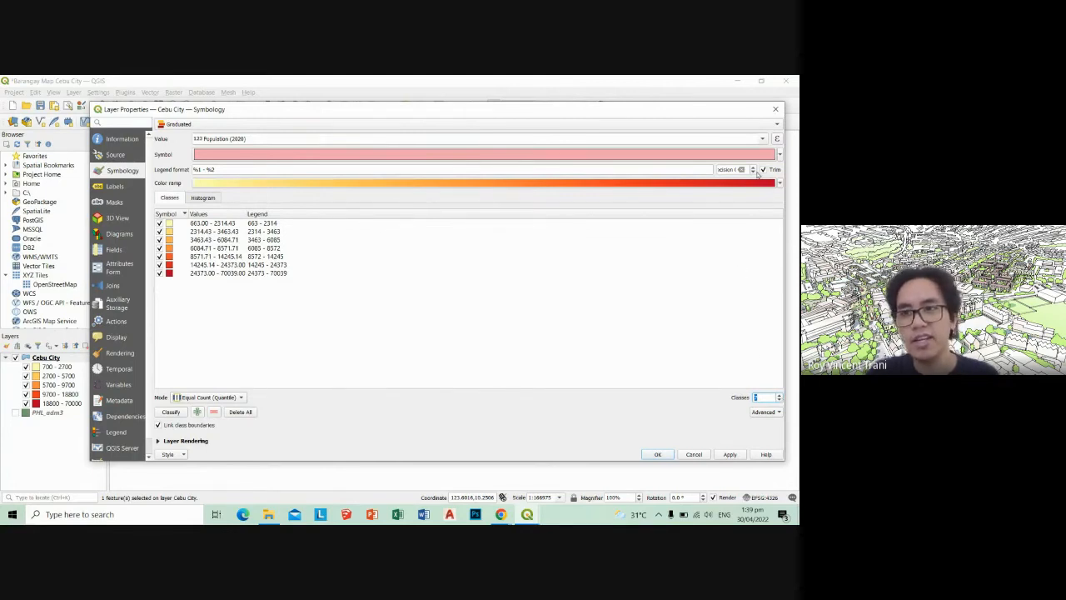
{"action": "left_click", "coordinate": [779, 401]}
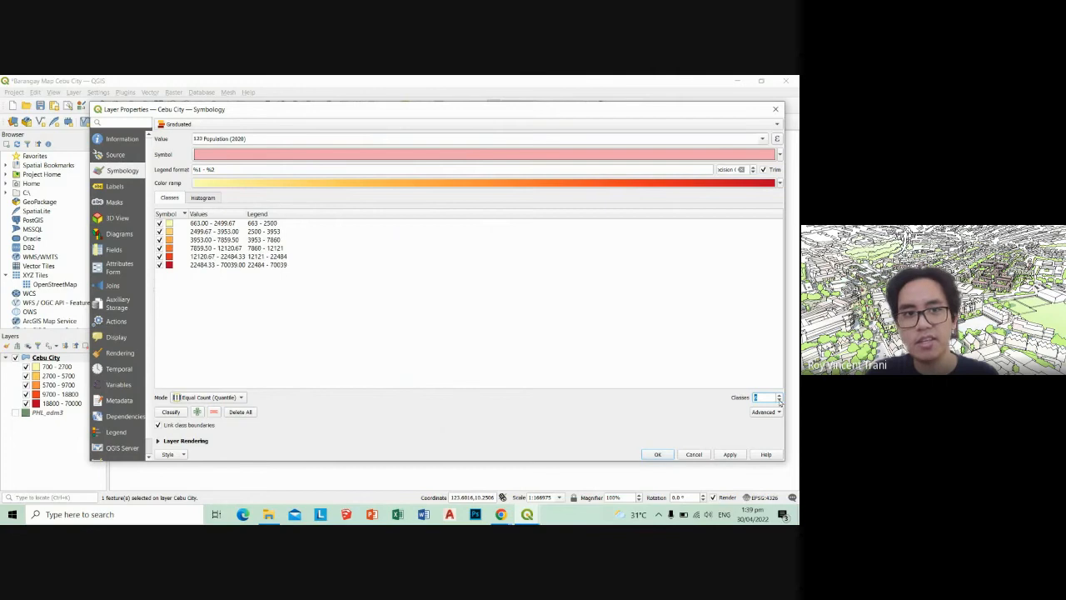
{"action": "left_click", "coordinate": [779, 395]}
Round the limits of the seven classes to the nearest hundred in the legend and apply the symbology to the map
{"action": "left_click", "coordinate": [753, 173]}
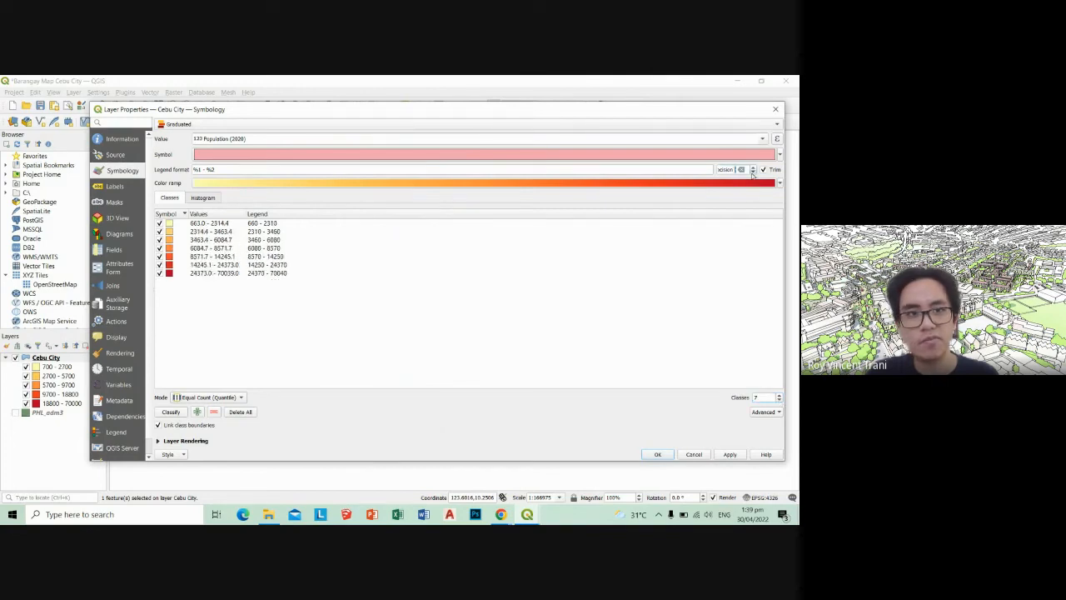
{"action": "left_click", "coordinate": [753, 172]}
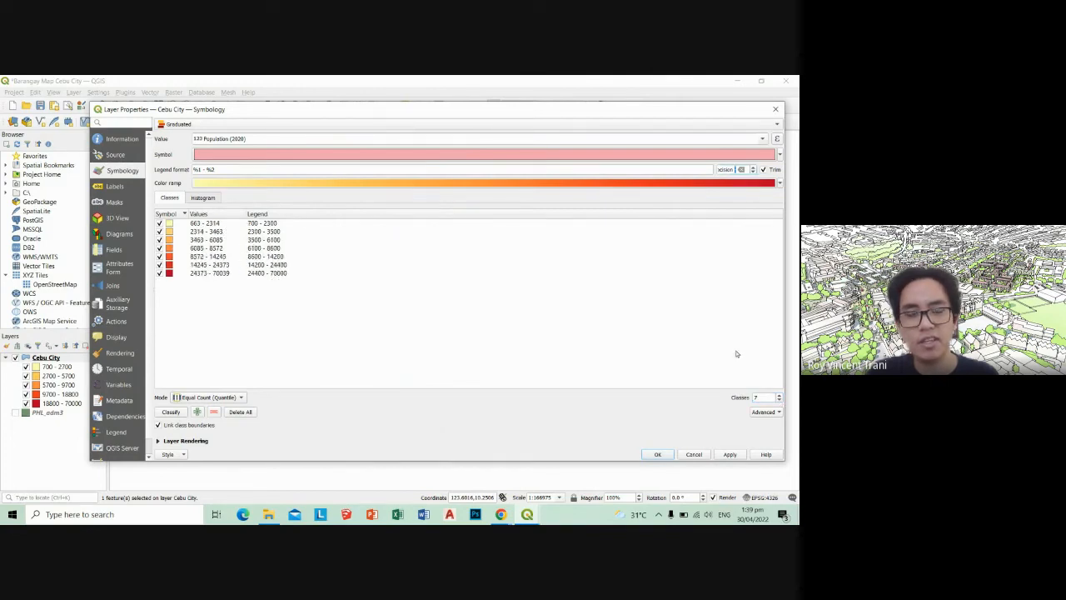
{"action": "left_click", "coordinate": [657, 454]}
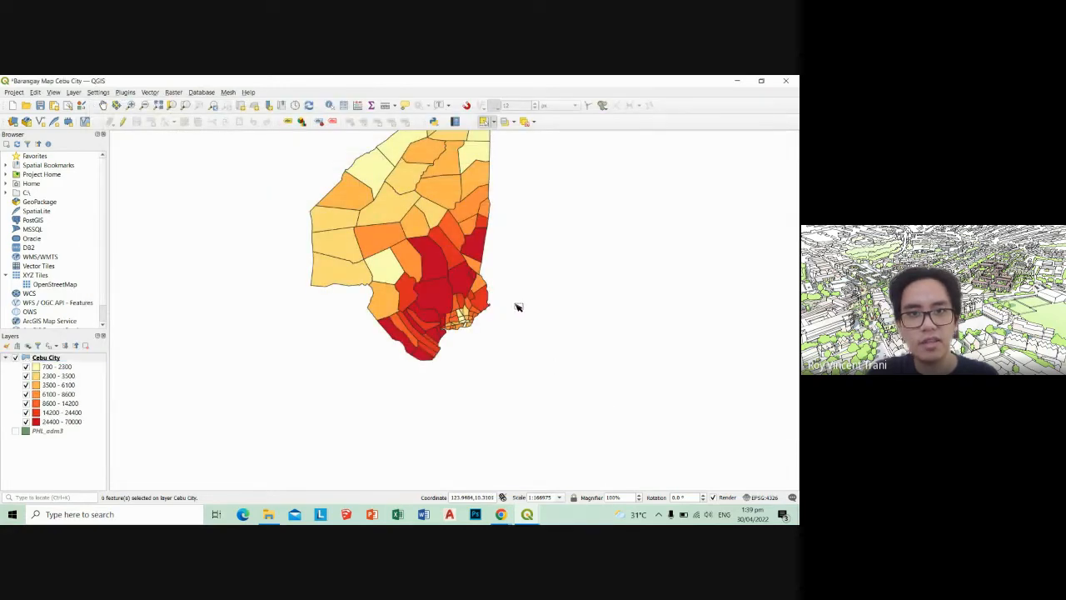
Reclassify the Cebu City layer's population into 6 classes in its symbology and apply the result to the map
{"action": "scroll", "coordinate": [509, 312], "scroll_direction": "down", "scroll_amount": 1}
{"action": "scroll", "coordinate": [495, 321], "scroll_direction": "up", "scroll_amount": 2}
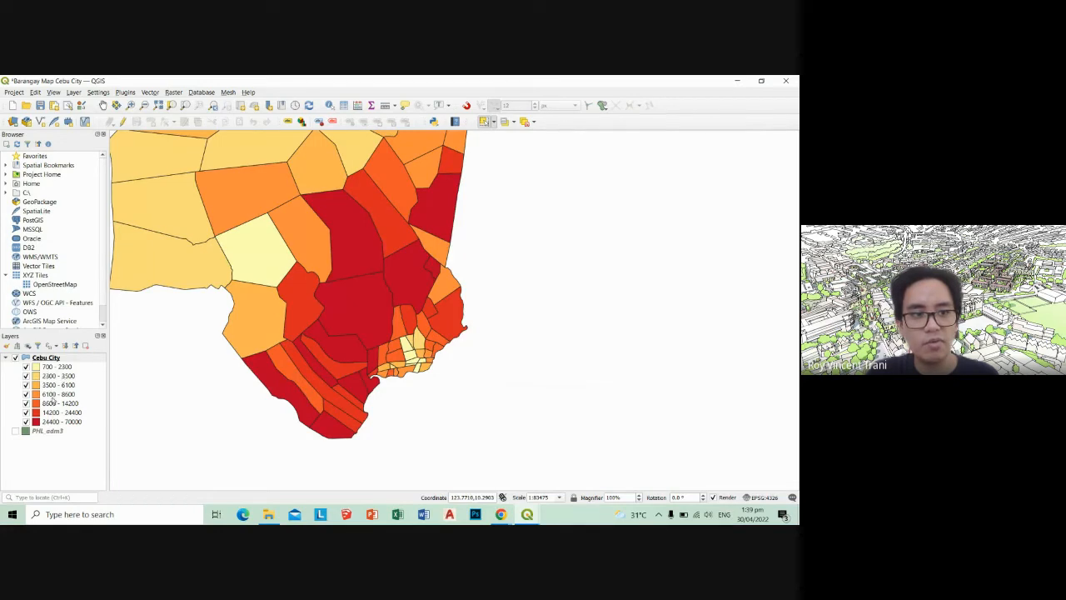
{"action": "scroll", "coordinate": [223, 375], "scroll_direction": "down", "scroll_amount": 1}
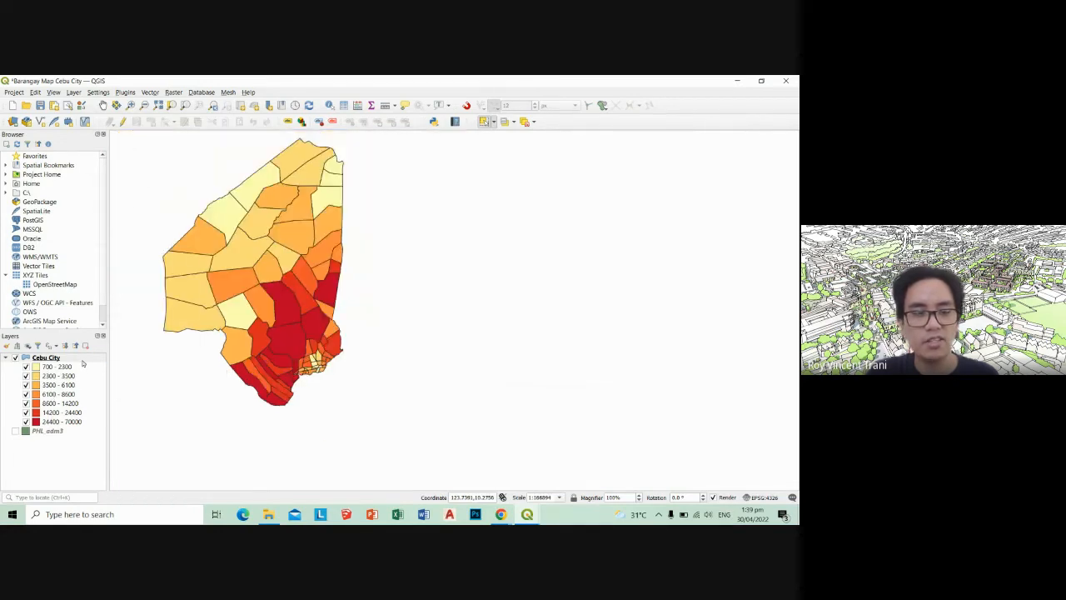
{"action": "right_click", "coordinate": [83, 361]}
{"action": "left_click", "coordinate": [345, 376]}
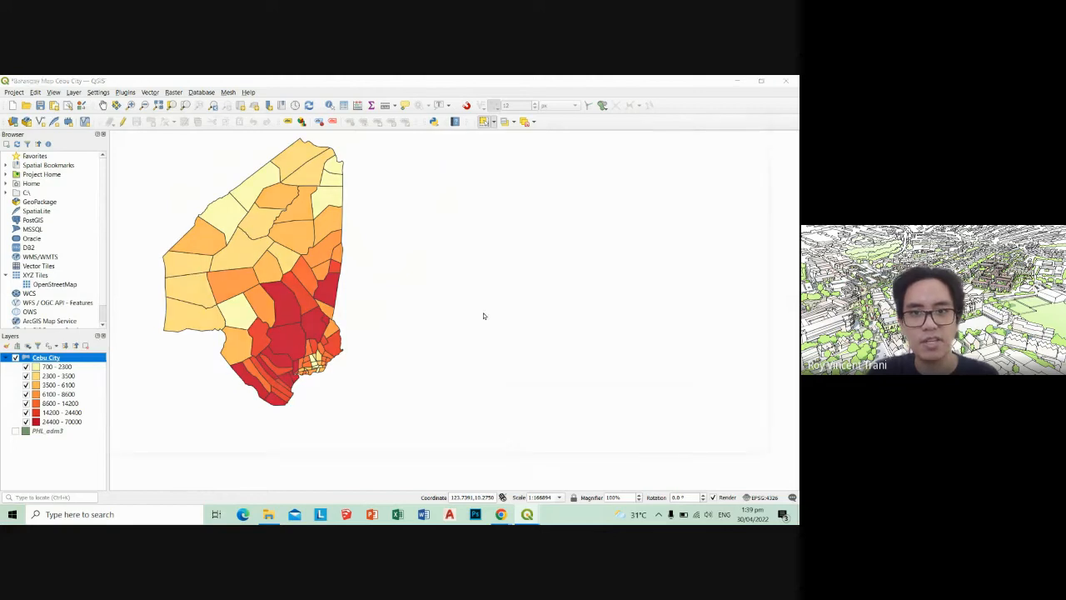
{"action": "left_click", "coordinate": [779, 401]}
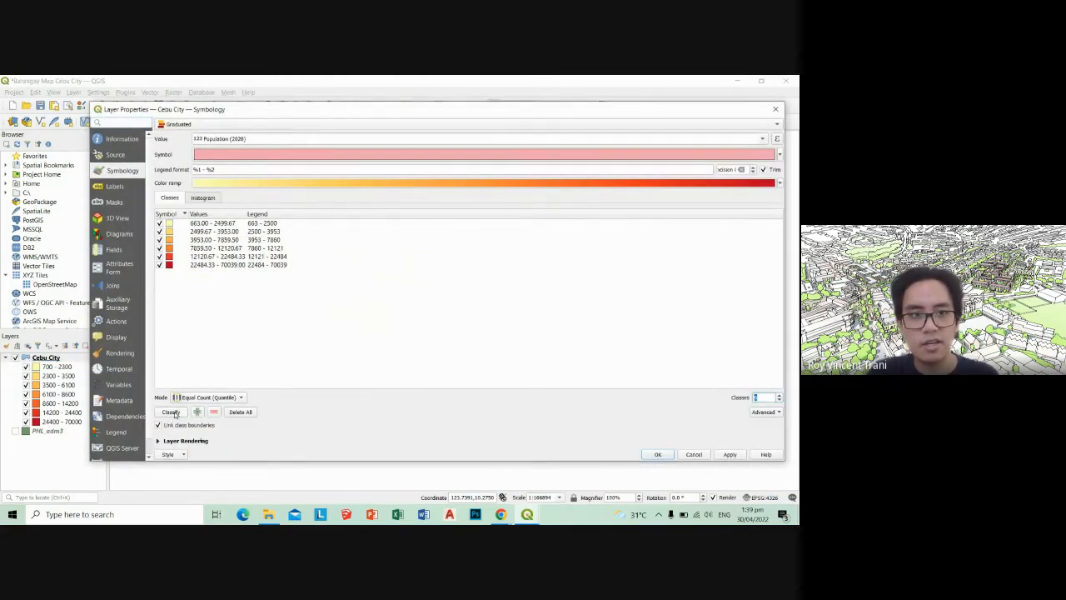
{"action": "left_click", "coordinate": [740, 454]}
{"action": "left_click", "coordinate": [664, 455]}
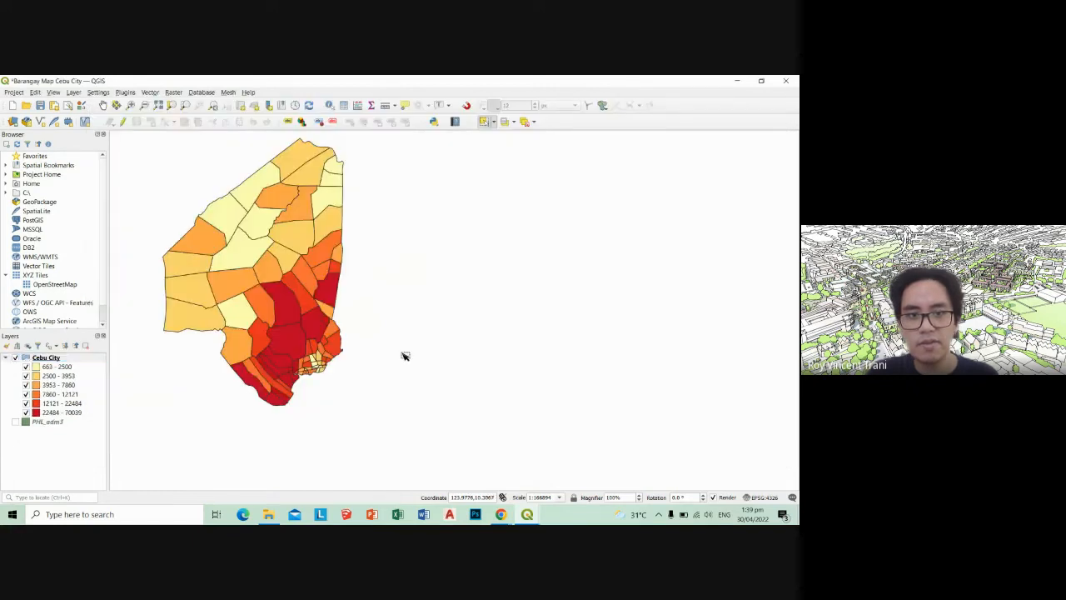
Make the PHL_adm3 layer visible beneath the classified Cebu City barangays, leaving the city's symbology settings as they are
{"action": "left_click_drag", "start_coordinate": [405, 356], "coordinate": [475, 363]}
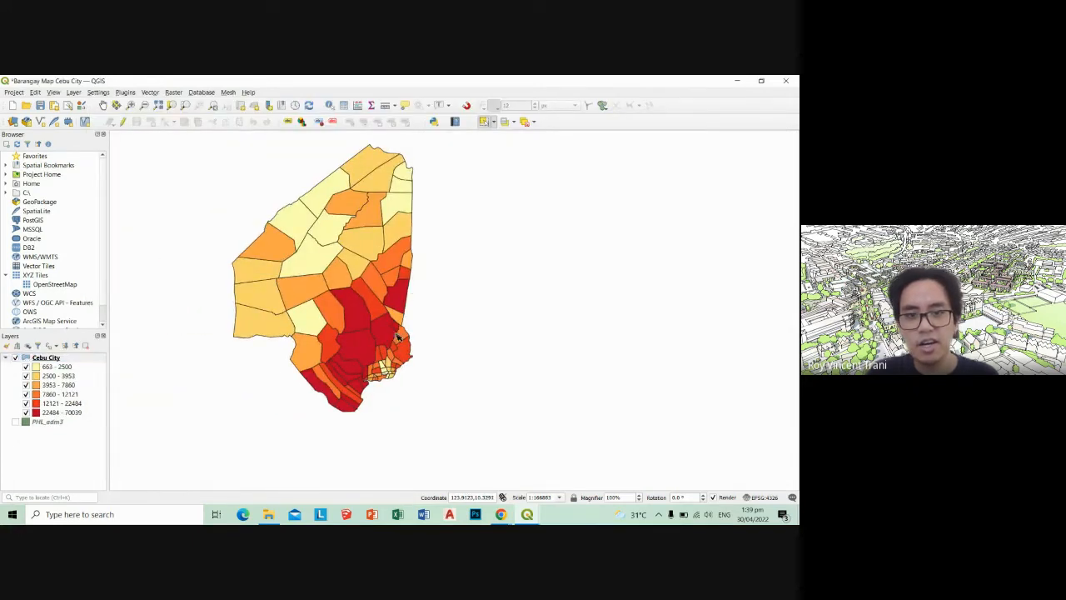
{"action": "scroll", "coordinate": [372, 368], "scroll_direction": "up", "scroll_amount": 2}
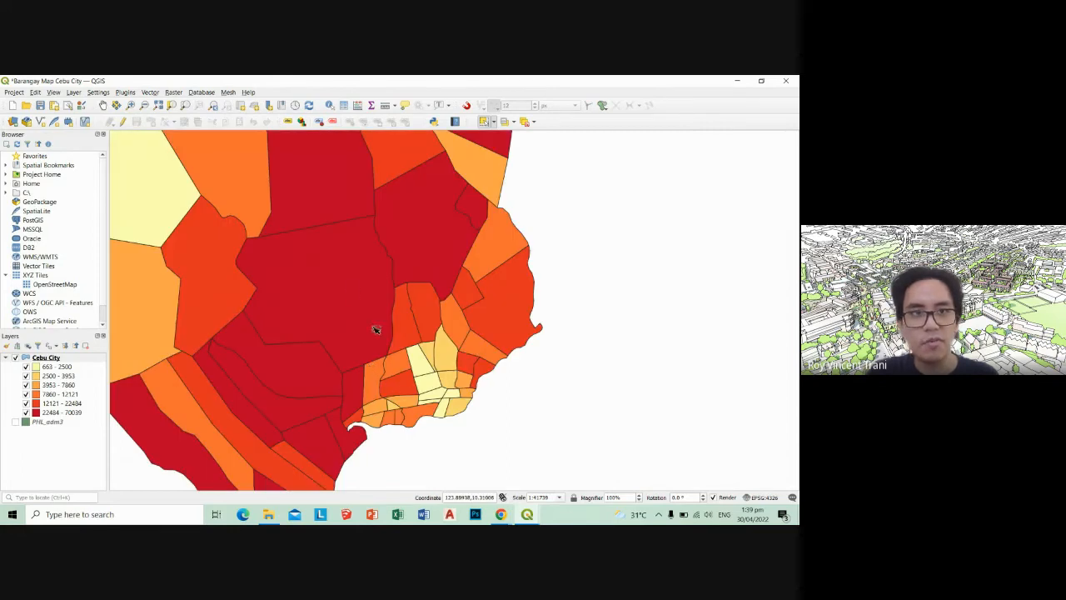
{"action": "scroll", "coordinate": [388, 300], "scroll_direction": "down", "scroll_amount": 3}
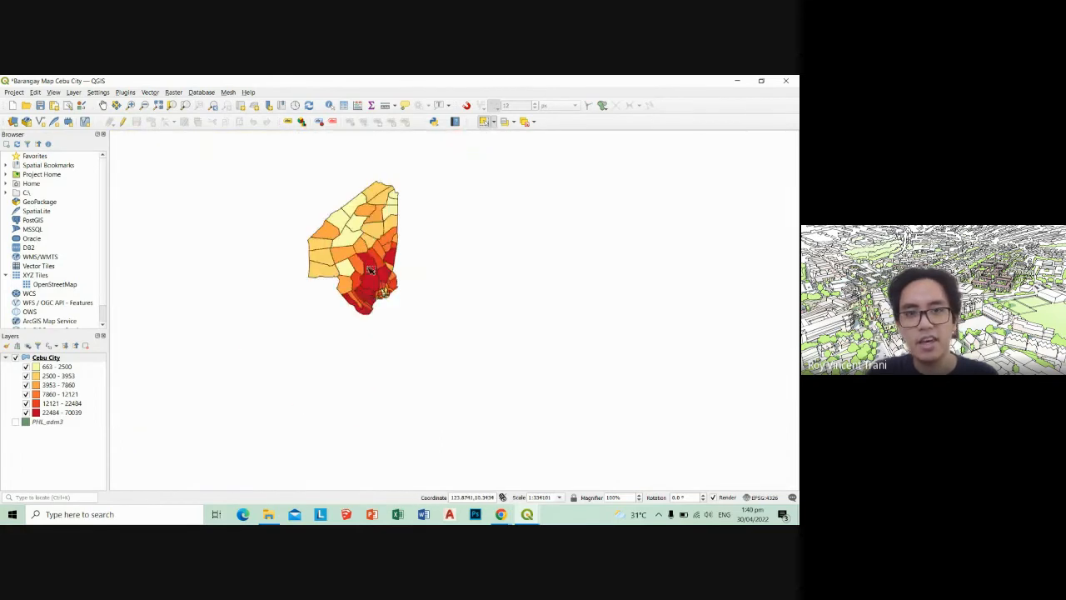
{"action": "scroll", "coordinate": [389, 234], "scroll_direction": "up", "scroll_amount": 1}
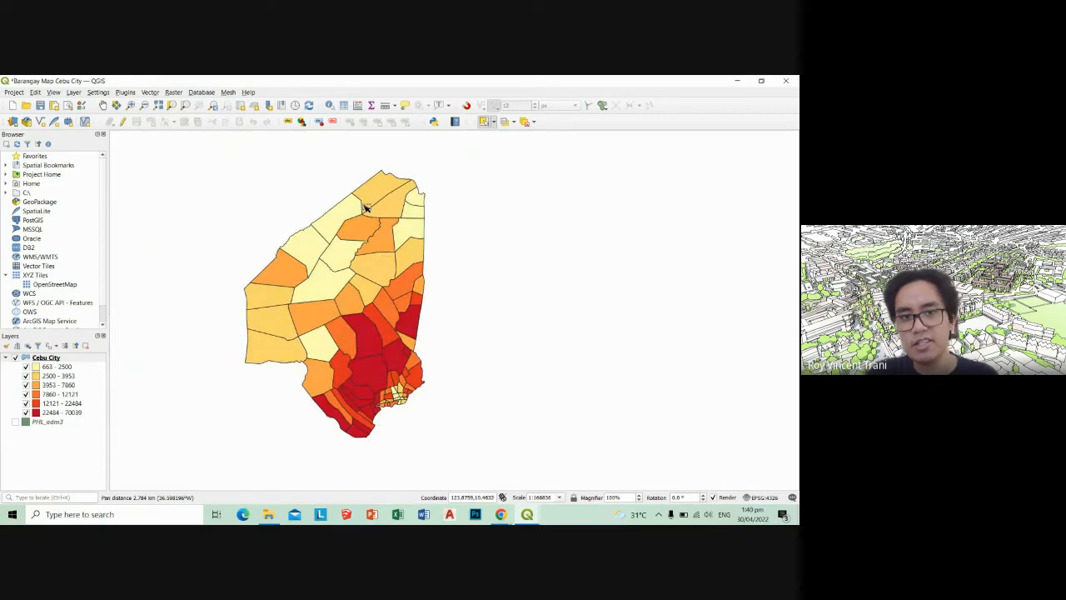
{"action": "left_click", "coordinate": [15, 422]}
{"action": "left_click", "coordinate": [15, 422]}
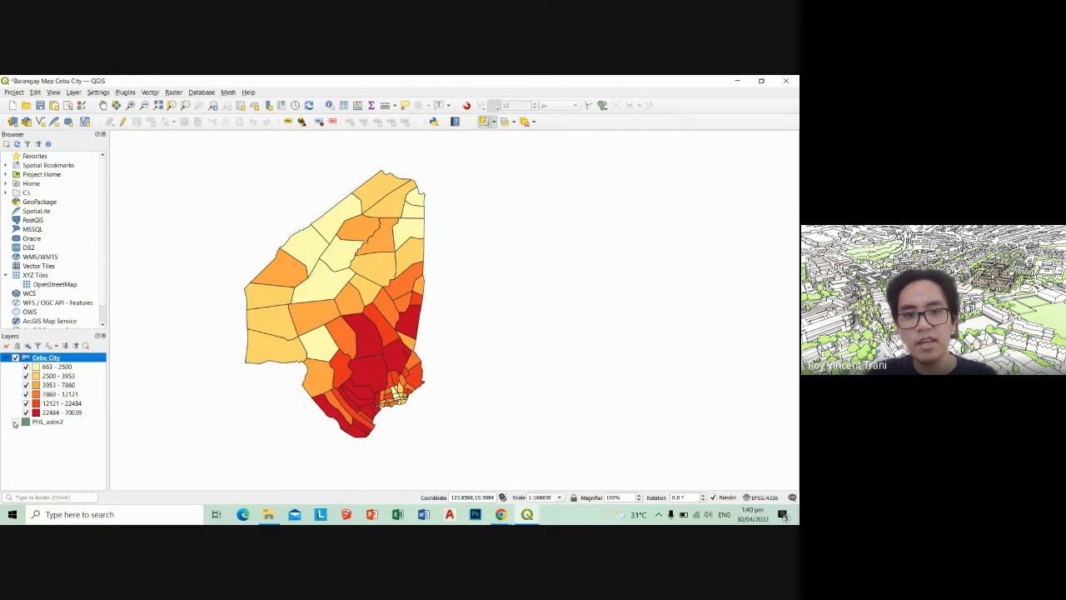
{"action": "double_click", "coordinate": [46, 358]}
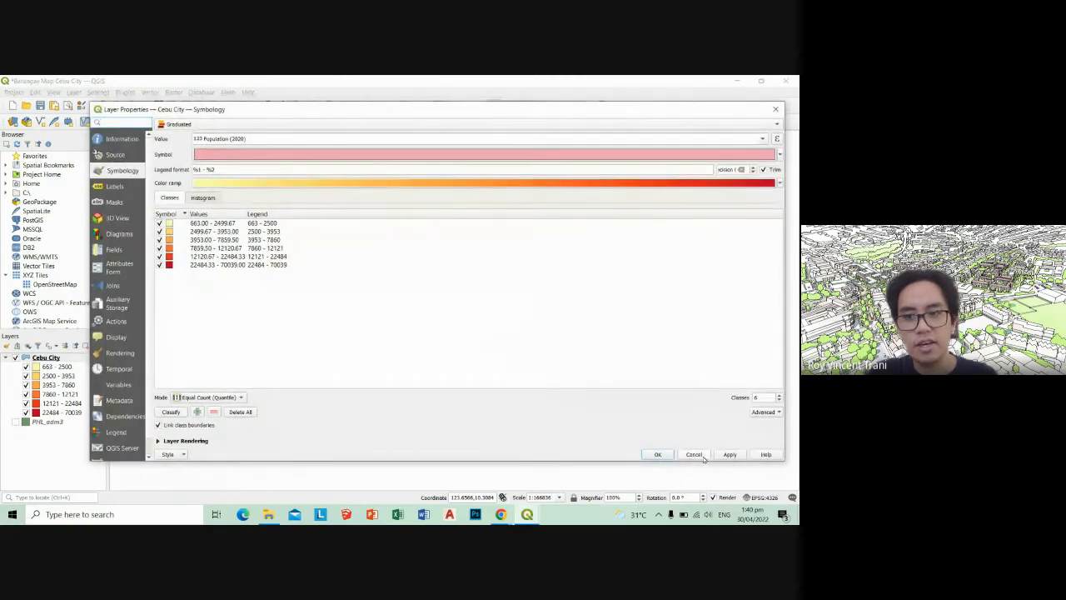
{"action": "left_click", "coordinate": [657, 454]}
{"action": "left_click", "coordinate": [15, 422]}
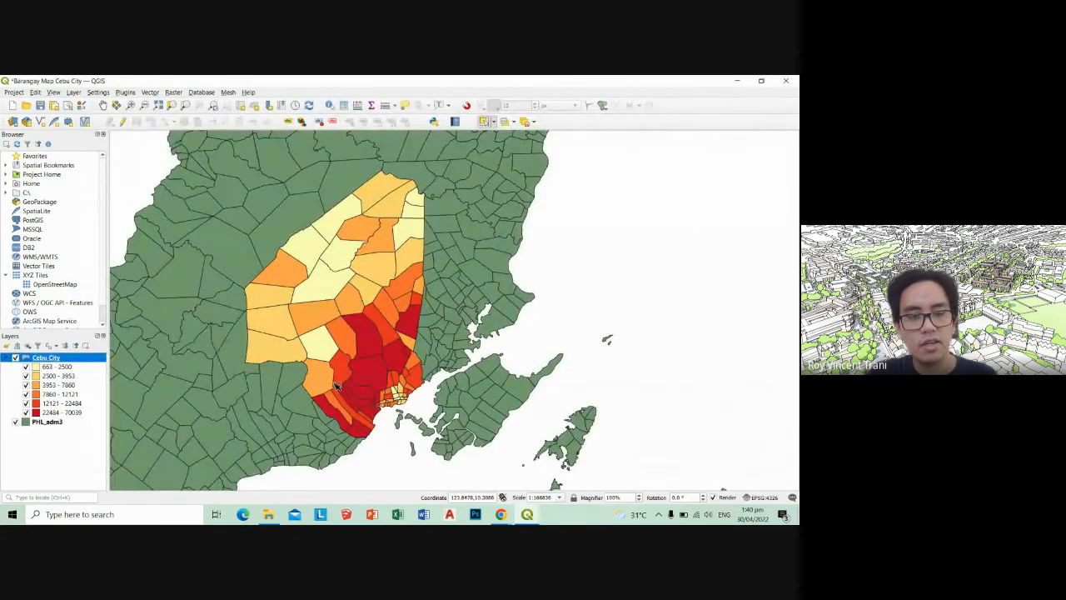
Examine how the classified Cebu City barangays stand out against the surrounding PHL_adm3 areas at several map scales
{"action": "scroll", "coordinate": [336, 385], "scroll_direction": "down", "scroll_amount": 5}
{"action": "scroll", "coordinate": [347, 370], "scroll_direction": "up", "scroll_amount": 3}
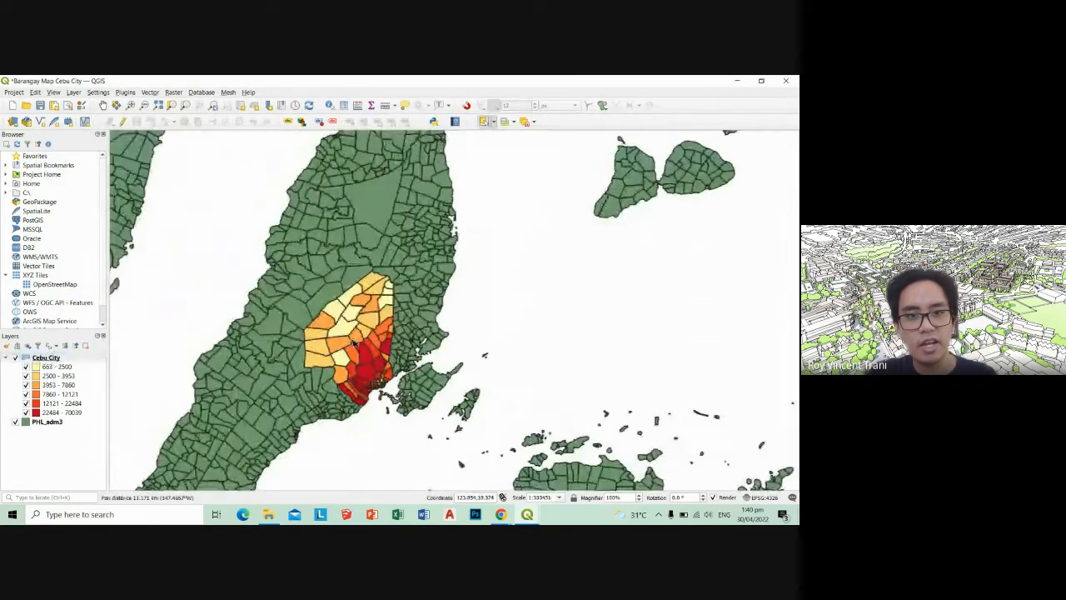
{"action": "scroll", "coordinate": [349, 370], "scroll_direction": "down", "scroll_amount": 3}
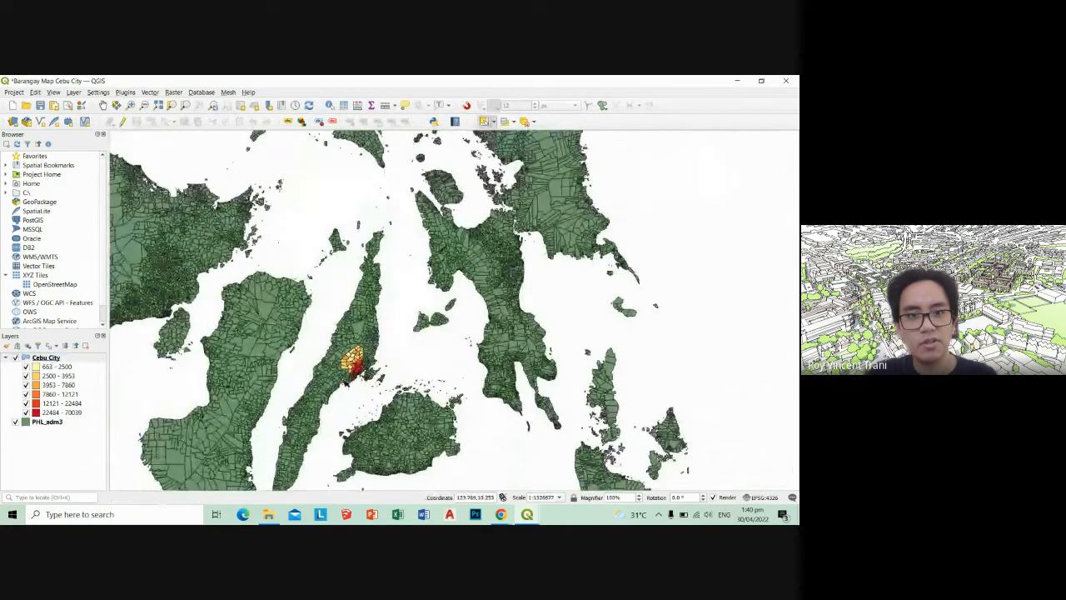
{"action": "scroll", "coordinate": [394, 283], "scroll_direction": "up", "scroll_amount": 3}
{"action": "scroll", "coordinate": [371, 323], "scroll_direction": "up", "scroll_amount": 2}
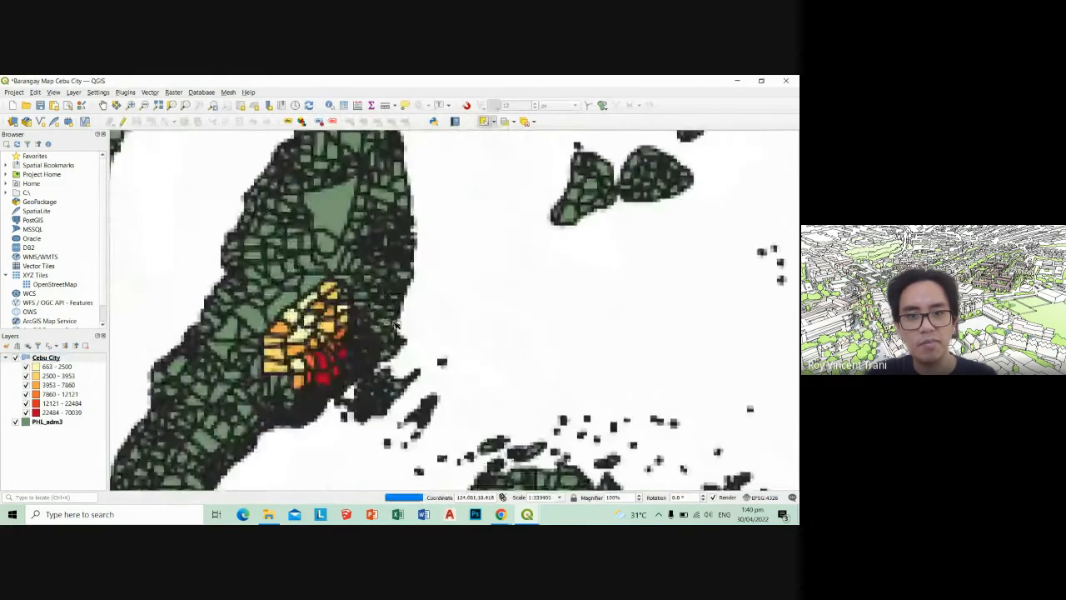
{"action": "scroll", "coordinate": [339, 327], "scroll_direction": "down", "scroll_amount": 3}
{"action": "scroll", "coordinate": [422, 283], "scroll_direction": "up", "scroll_amount": 2}
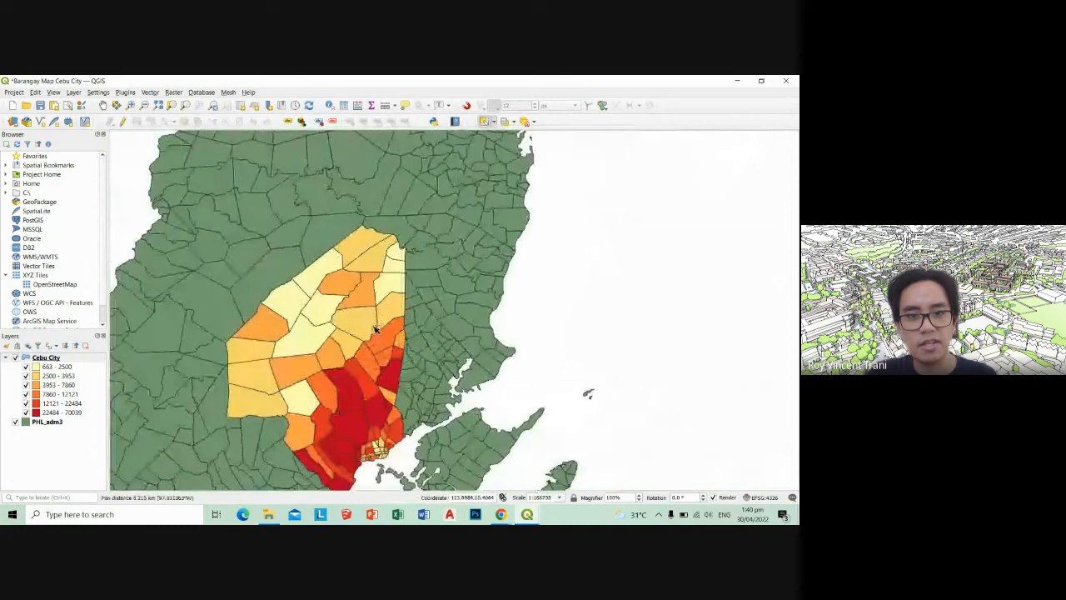
{"action": "left_click_drag", "start_coordinate": [395, 330], "coordinate": [417, 309]}
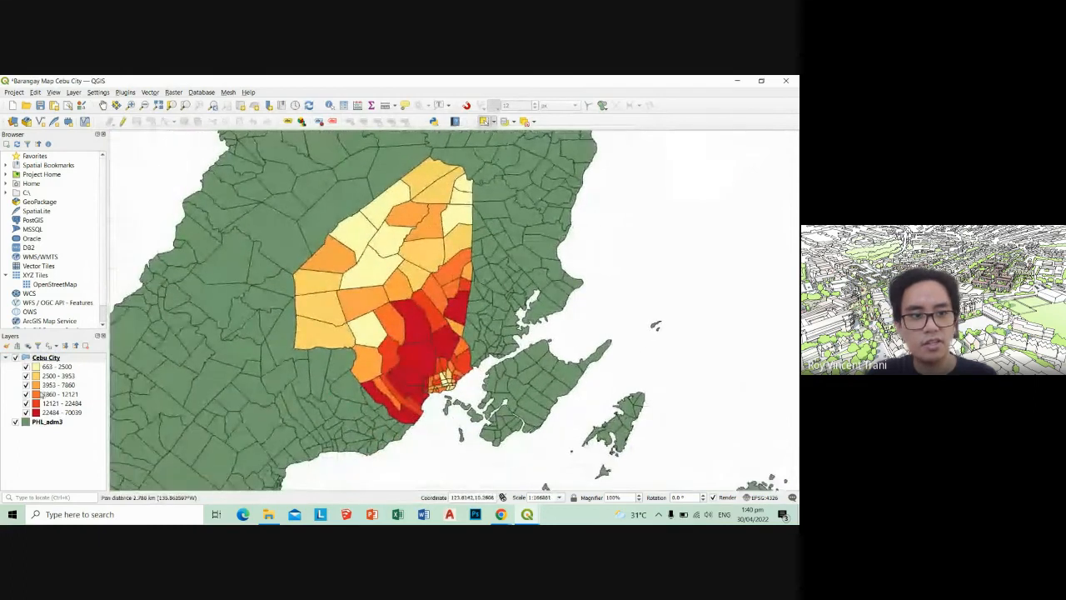
Apply the gray 3 fill preset to the PHL_adm3 layer's symbology
{"action": "left_click", "coordinate": [48, 422]}
{"action": "right_click", "coordinate": [48, 422]}
{"action": "left_click", "coordinate": [83, 414]}
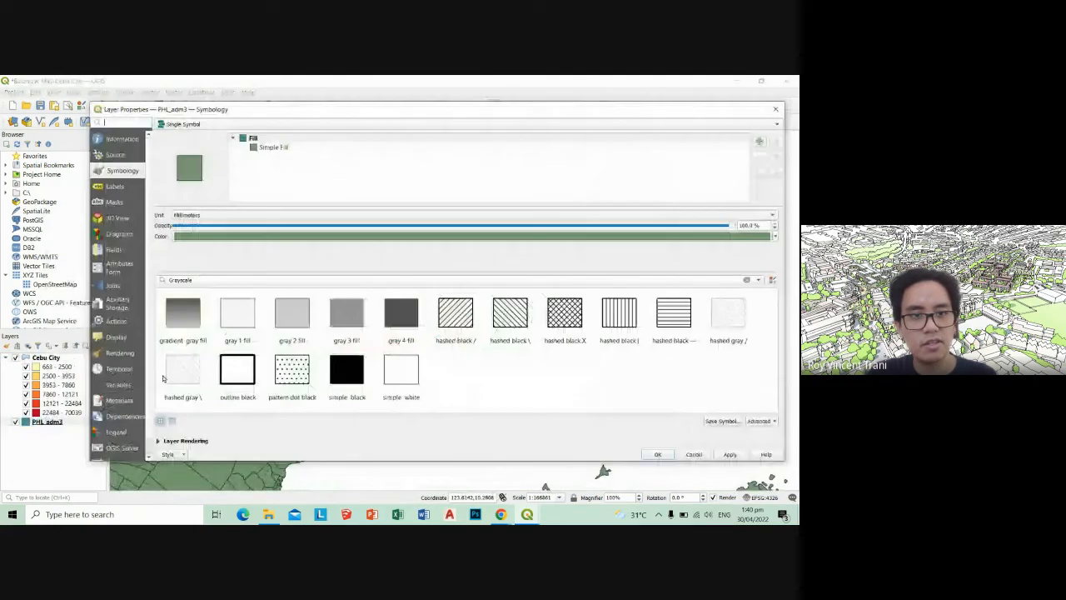
{"action": "left_click", "coordinate": [345, 309]}
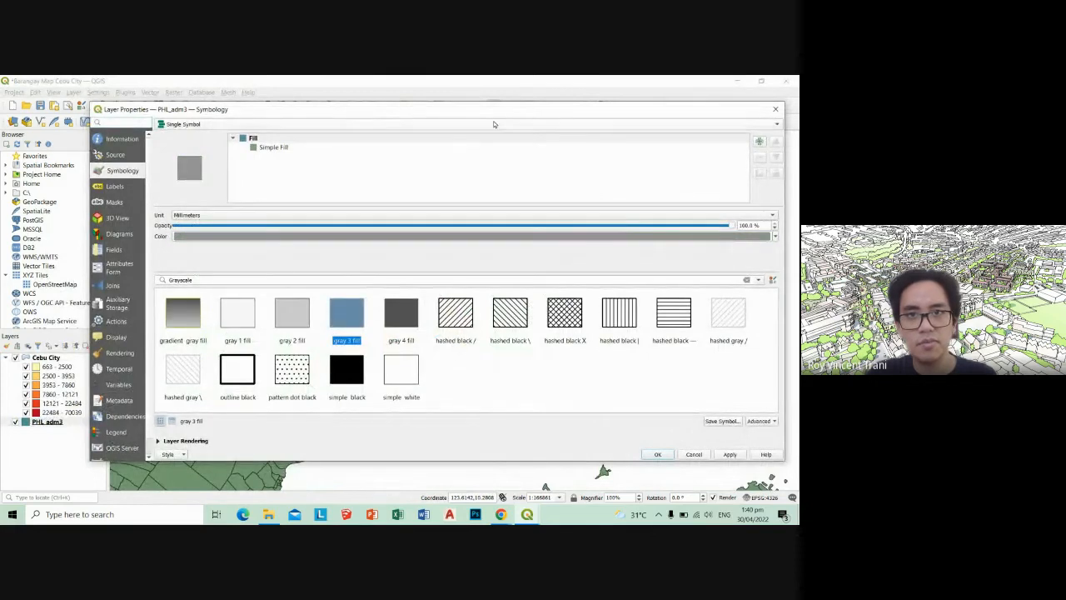
{"action": "left_click_drag", "start_coordinate": [501, 113], "coordinate": [470, 108]}
{"action": "left_click", "coordinate": [698, 450]}
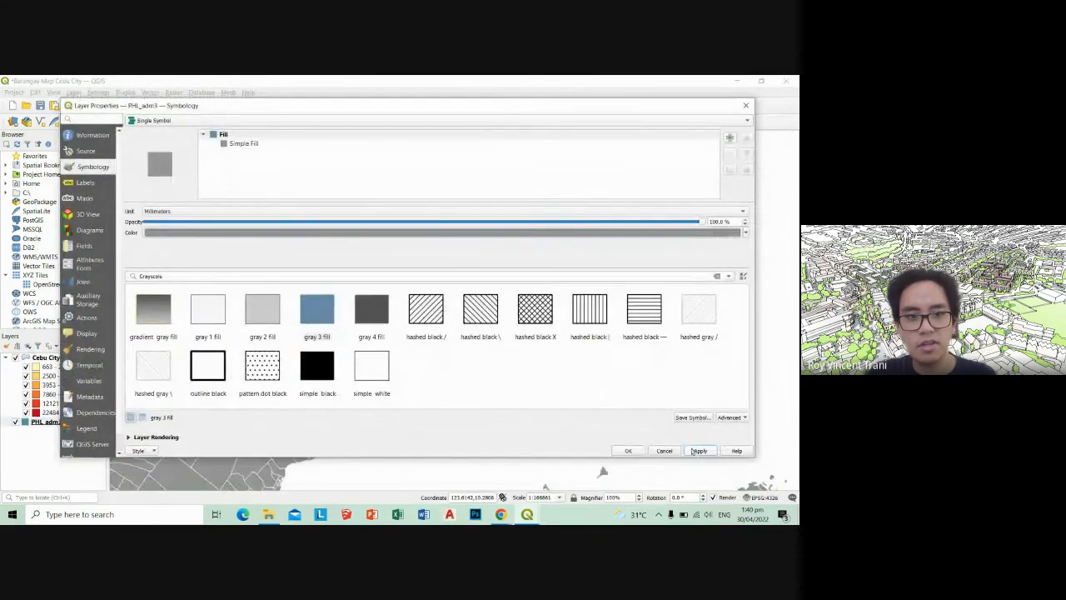
Lighten the PHL_adm3 fill color to a paler gray and apply it to the map
{"action": "left_click_drag", "start_coordinate": [577, 109], "coordinate": [575, 138]}
{"action": "left_click", "coordinate": [470, 261]}
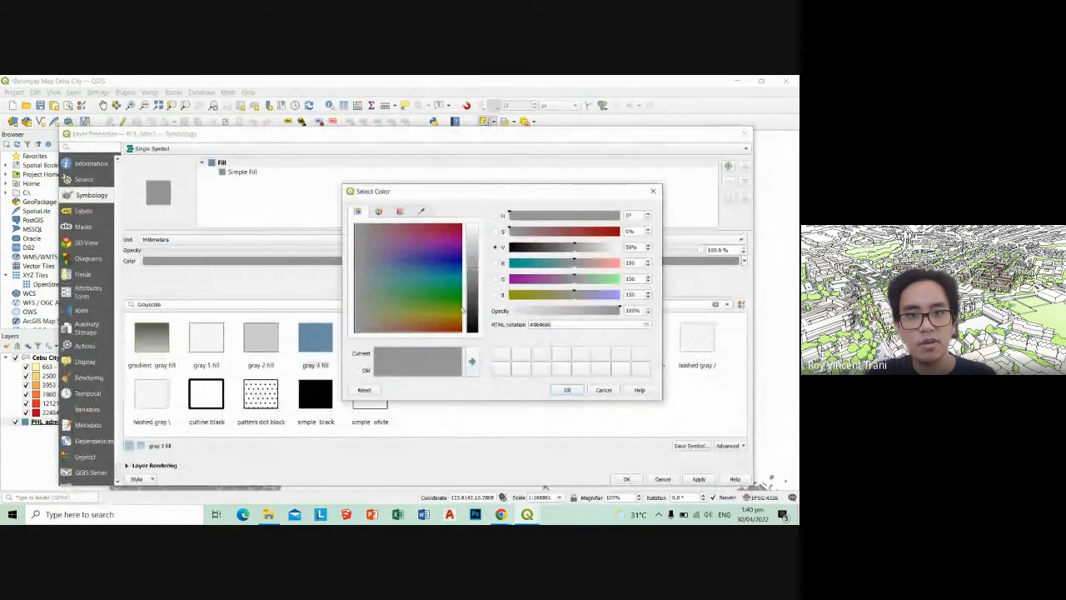
{"action": "left_click", "coordinate": [568, 390]}
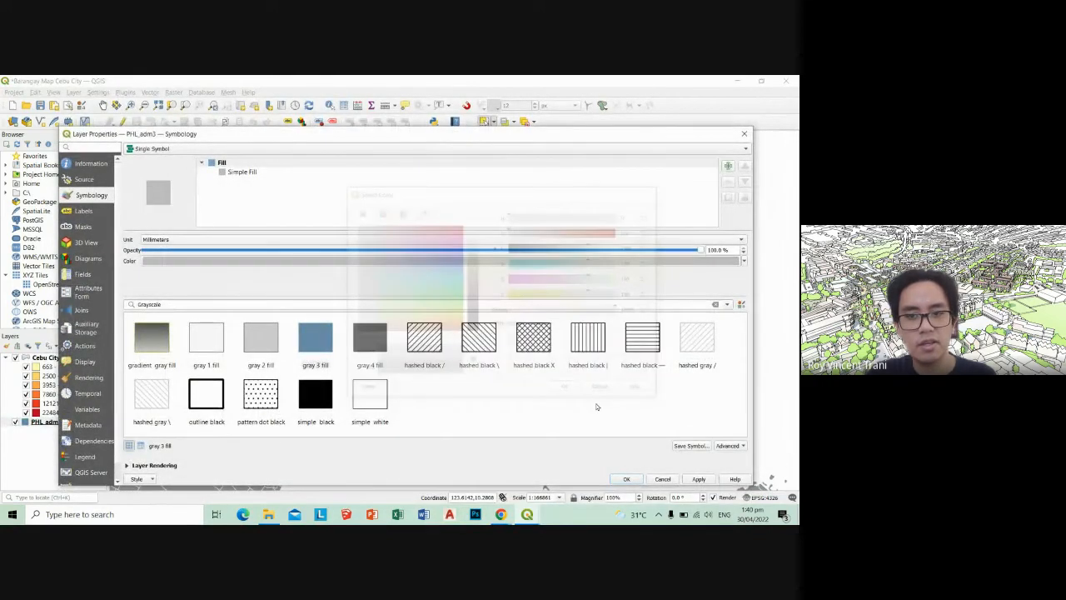
{"action": "left_click", "coordinate": [626, 479]}
{"action": "mouse_move", "coordinate": [519, 369]}
{"action": "left_mouse_down"}
{"action": "mouse_move", "coordinate": [542, 405]}
{"action": "mouse_move", "coordinate": [543, 393]}
{"action": "mouse_move", "coordinate": [499, 375]}
{"action": "left_mouse_up"}
{"action": "scroll", "coordinate": [545, 377], "scroll_direction": "up", "scroll_amount": 1}
{"action": "scroll", "coordinate": [542, 364], "scroll_direction": "down", "scroll_amount": 1}
Give the Cebu City layer single labels based on the NAME_3 field, with a text buffer drawn around them
{"action": "right_click", "coordinate": [50, 358]}
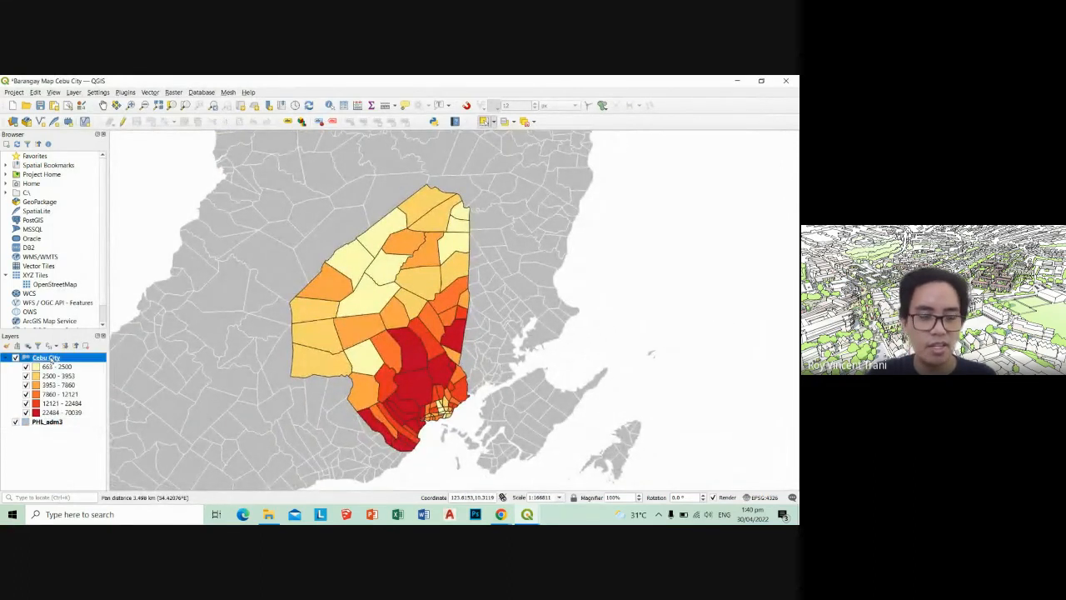
{"action": "left_click", "coordinate": [146, 356]}
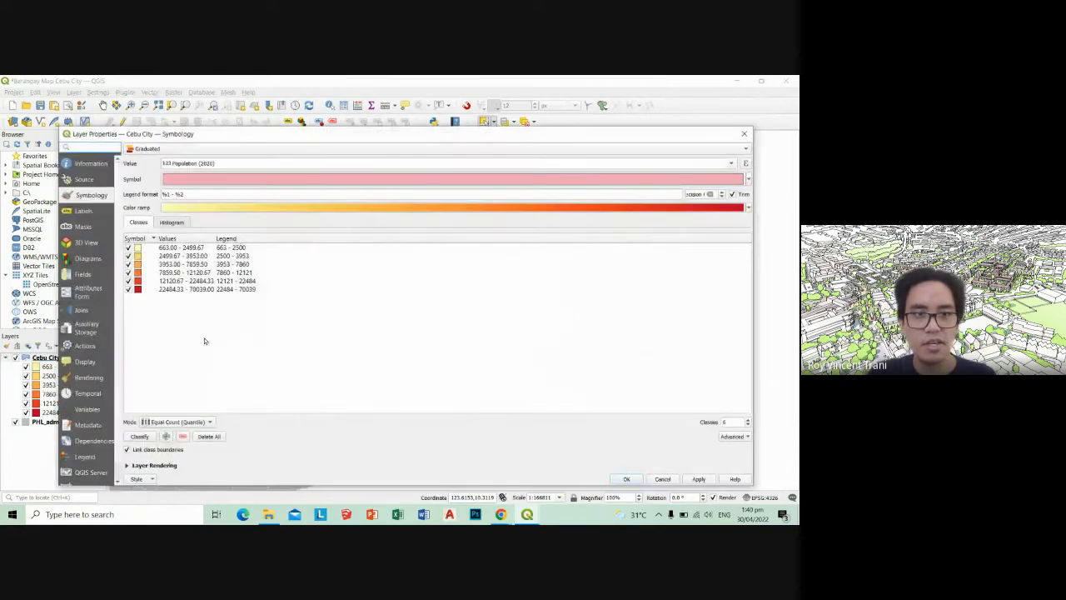
{"action": "left_click", "coordinate": [84, 210]}
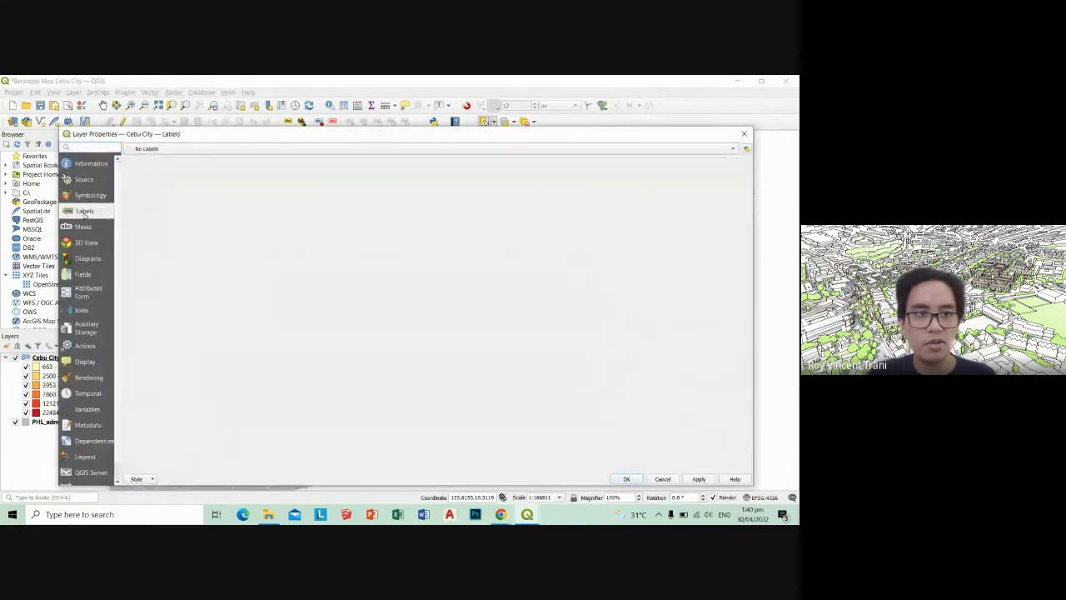
{"action": "left_click", "coordinate": [231, 150]}
{"action": "left_click", "coordinate": [207, 157]}
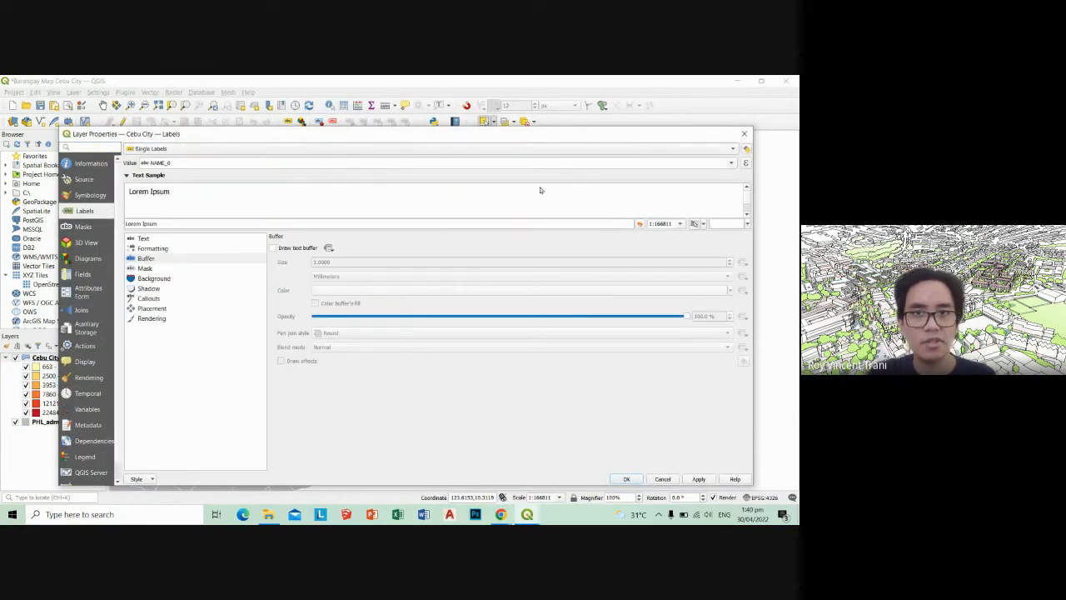
{"action": "left_click", "coordinate": [730, 163]}
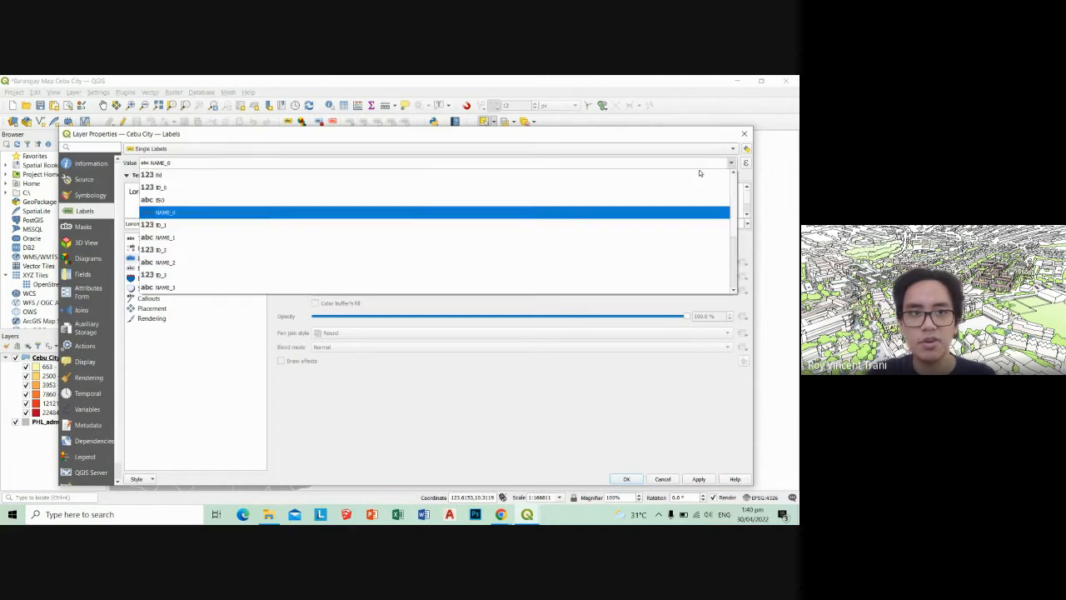
{"action": "left_click", "coordinate": [194, 288]}
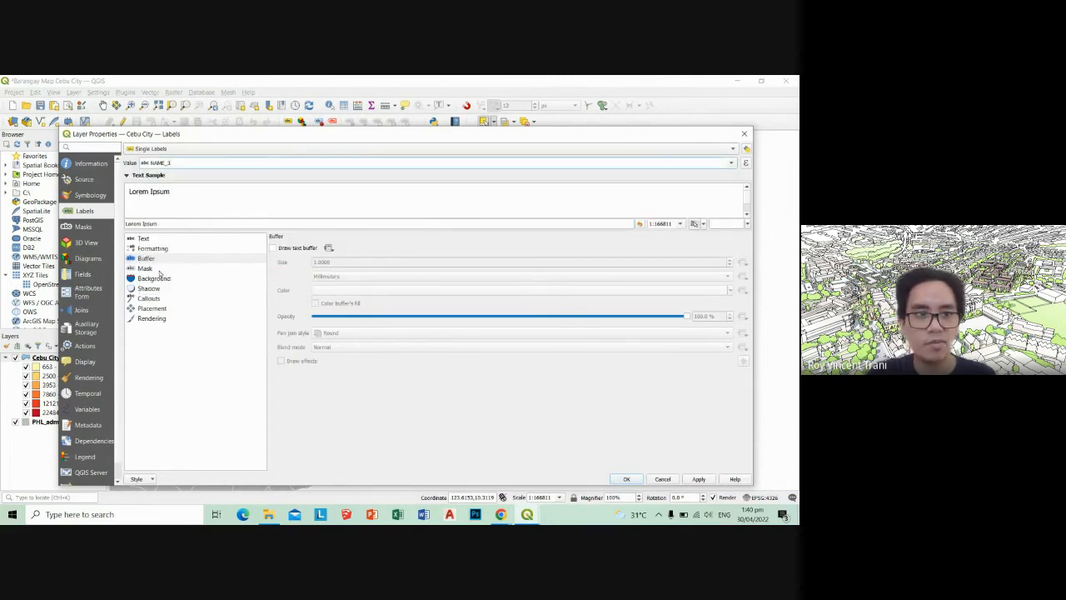
{"action": "left_click", "coordinate": [274, 248]}
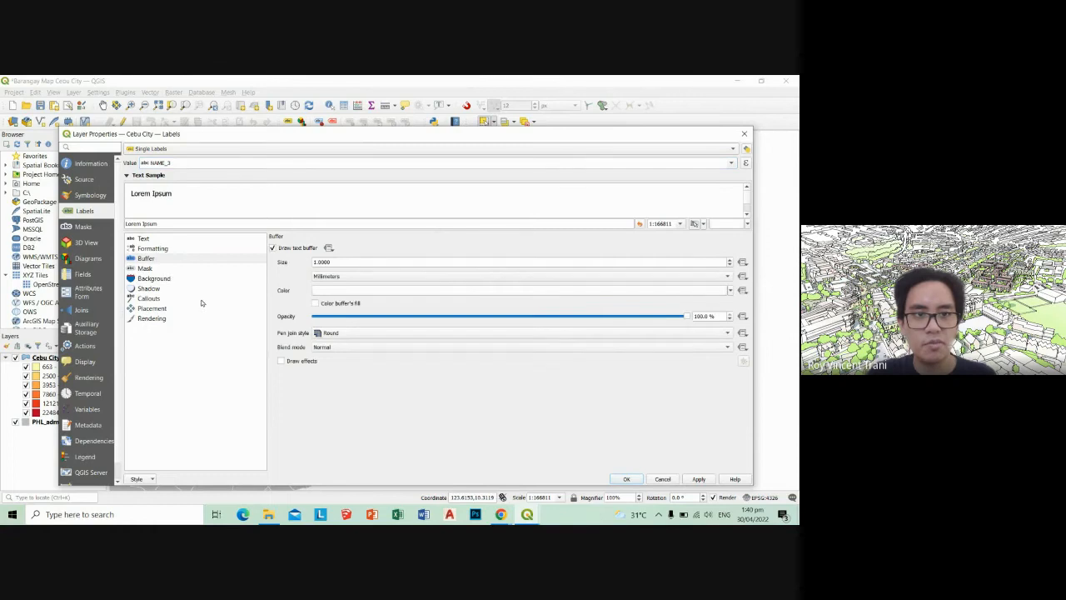
{"action": "left_click", "coordinate": [638, 481]}
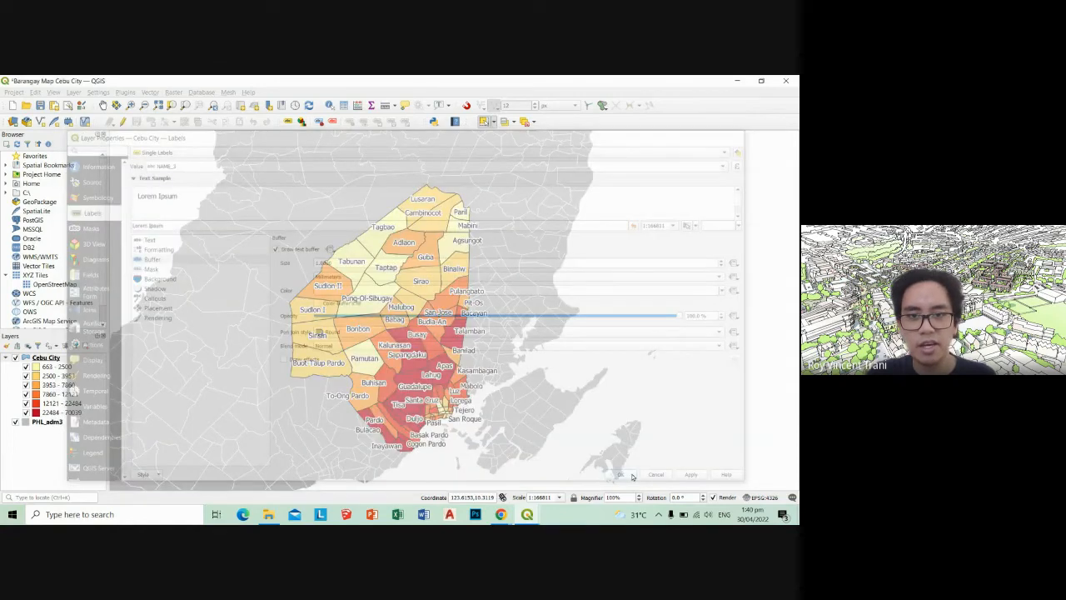
Examine the placement and legibility of the barangay labels across Cebu City at different map scales
{"action": "scroll", "coordinate": [481, 382], "scroll_direction": "up", "scroll_amount": 1}
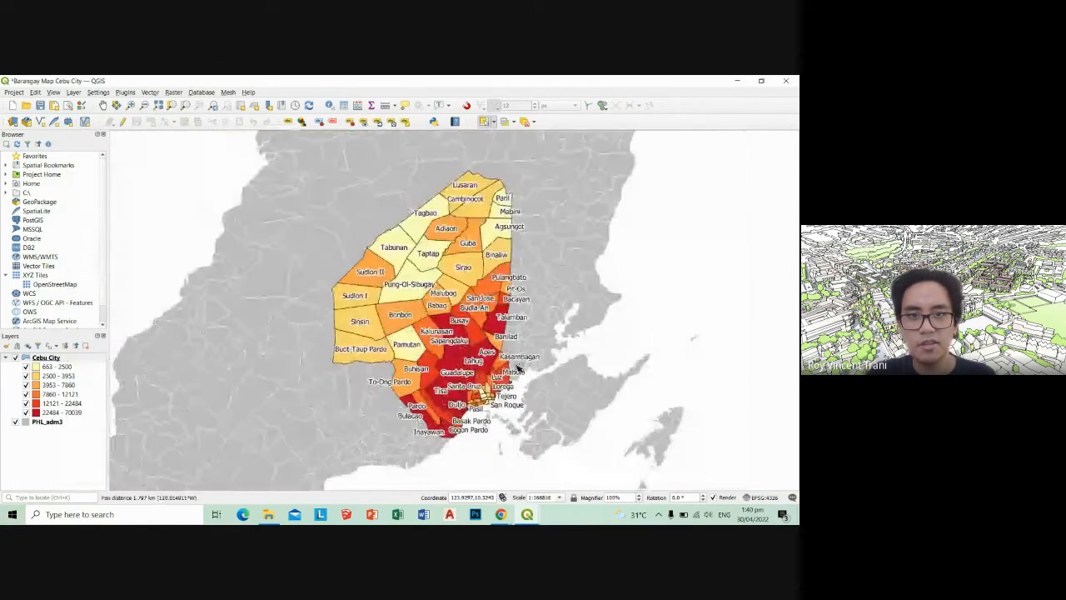
{"action": "left_click_drag", "start_coordinate": [503, 369], "coordinate": [528, 369]}
{"action": "scroll", "coordinate": [527, 370], "scroll_direction": "down", "scroll_amount": 1}
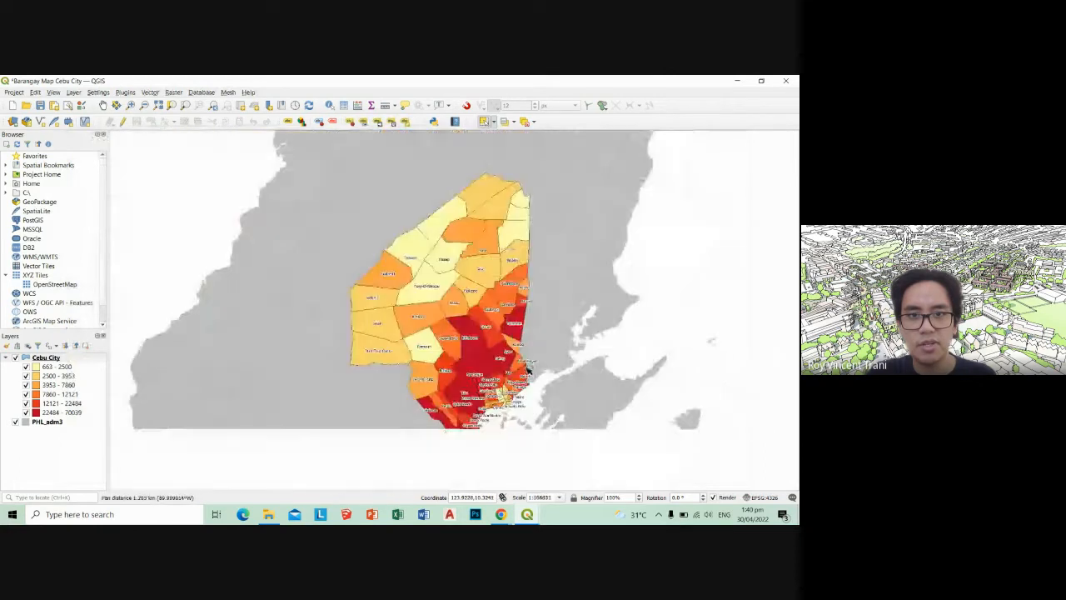
{"action": "scroll", "coordinate": [527, 371], "scroll_direction": "up", "scroll_amount": 1}
{"action": "scroll", "coordinate": [527, 368], "scroll_direction": "down", "scroll_amount": 1}
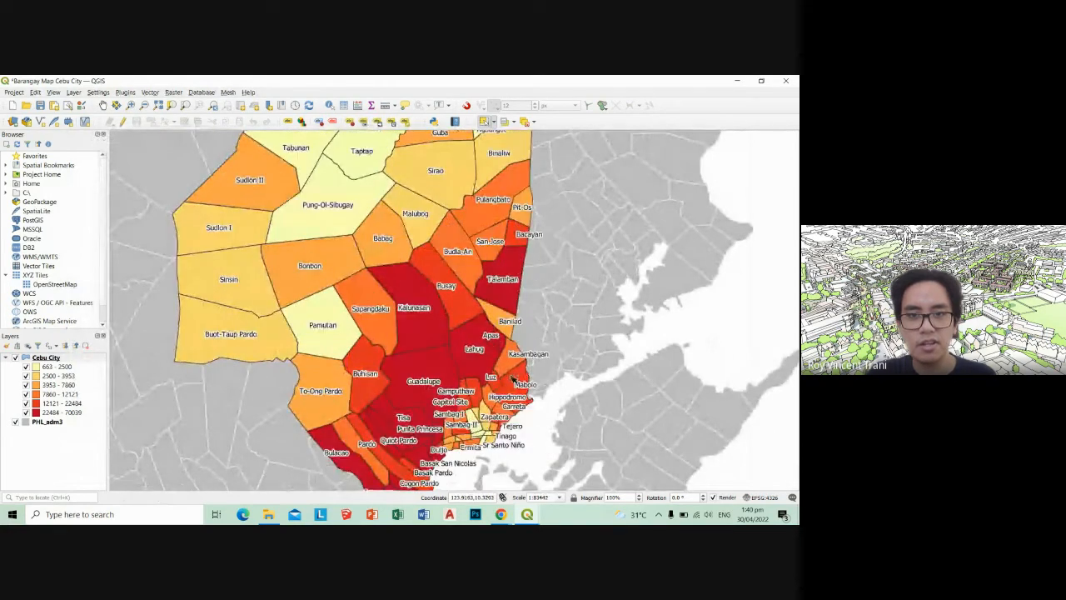
{"action": "scroll", "coordinate": [516, 376], "scroll_direction": "up", "scroll_amount": 1}
{"action": "scroll", "coordinate": [516, 377], "scroll_direction": "down", "scroll_amount": 2}
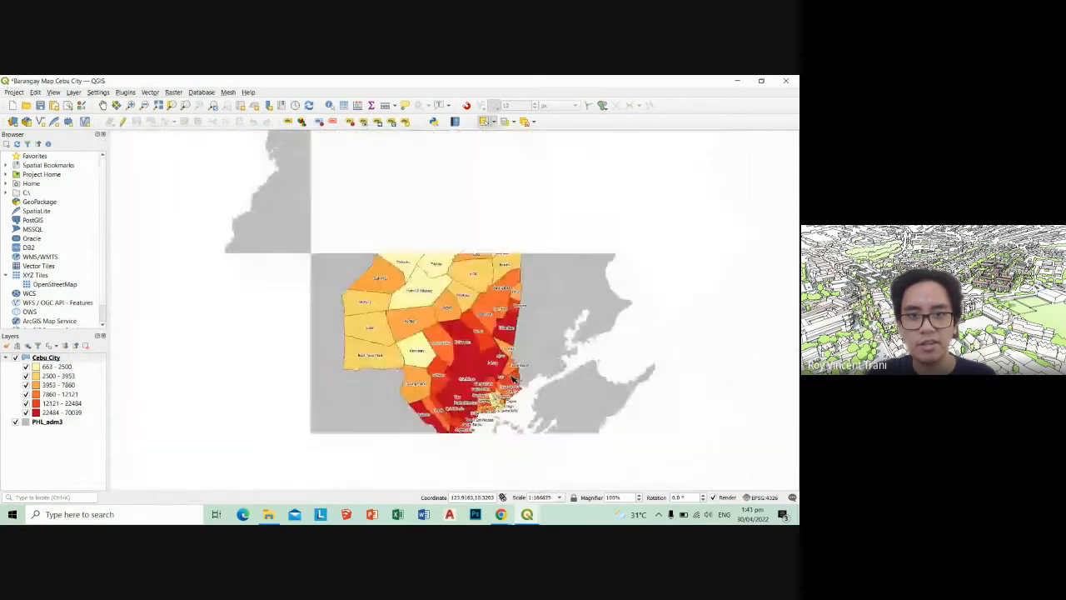
{"action": "scroll", "coordinate": [516, 376], "scroll_direction": "up", "scroll_amount": 1}
{"action": "scroll", "coordinate": [210, 237], "scroll_direction": "down", "scroll_amount": 1}
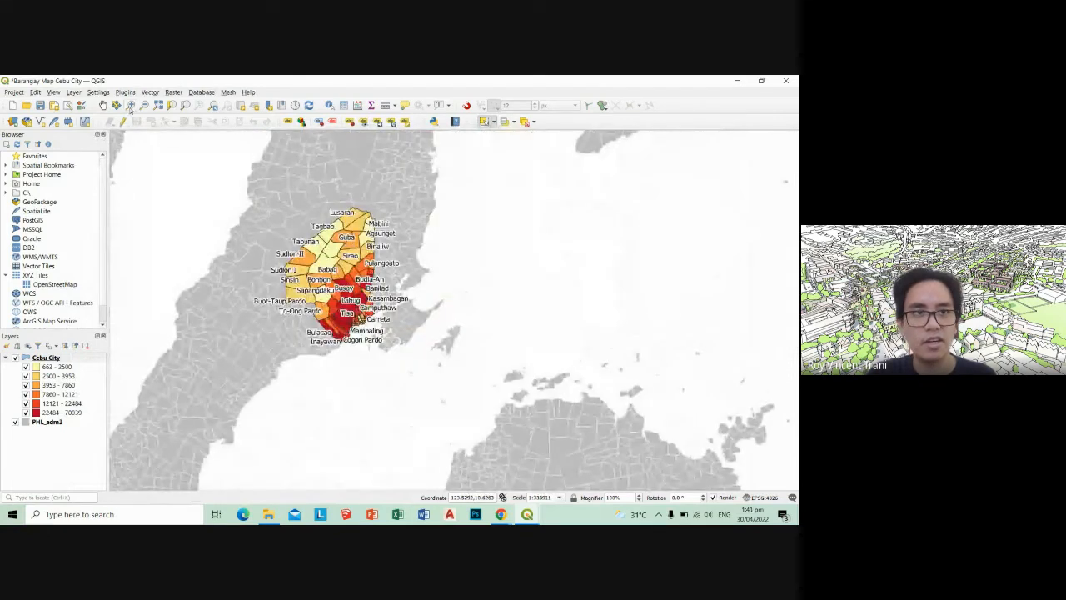
Set the text buffer size of the Cebu City layer's labels to 0.5 mm
{"action": "left_click_drag", "start_coordinate": [205, 174], "coordinate": [425, 365]}
{"action": "left_click", "coordinate": [427, 370]}
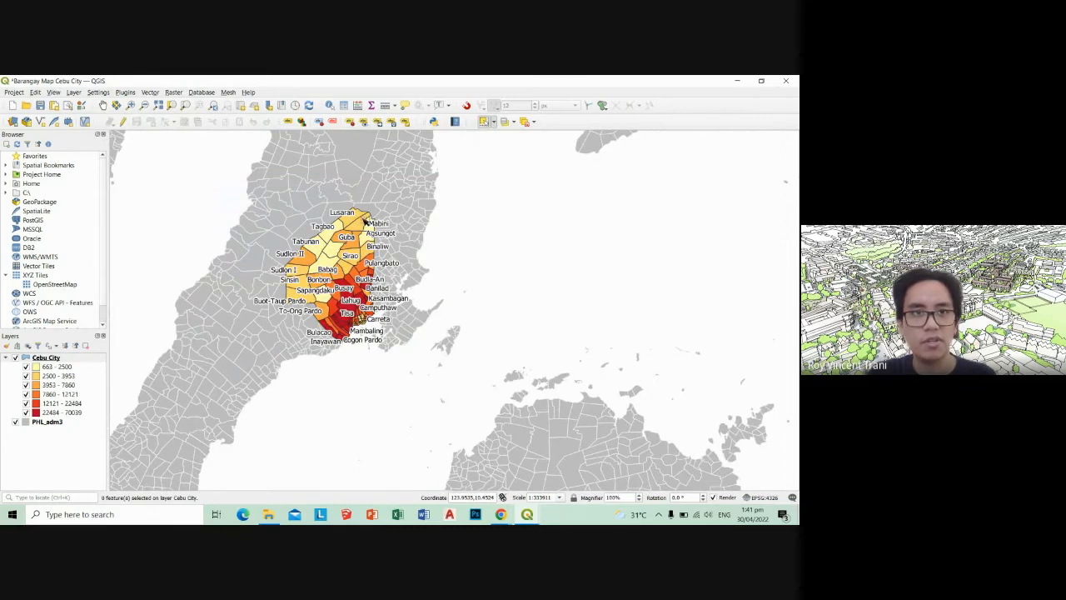
{"action": "left_click", "coordinate": [130, 104]}
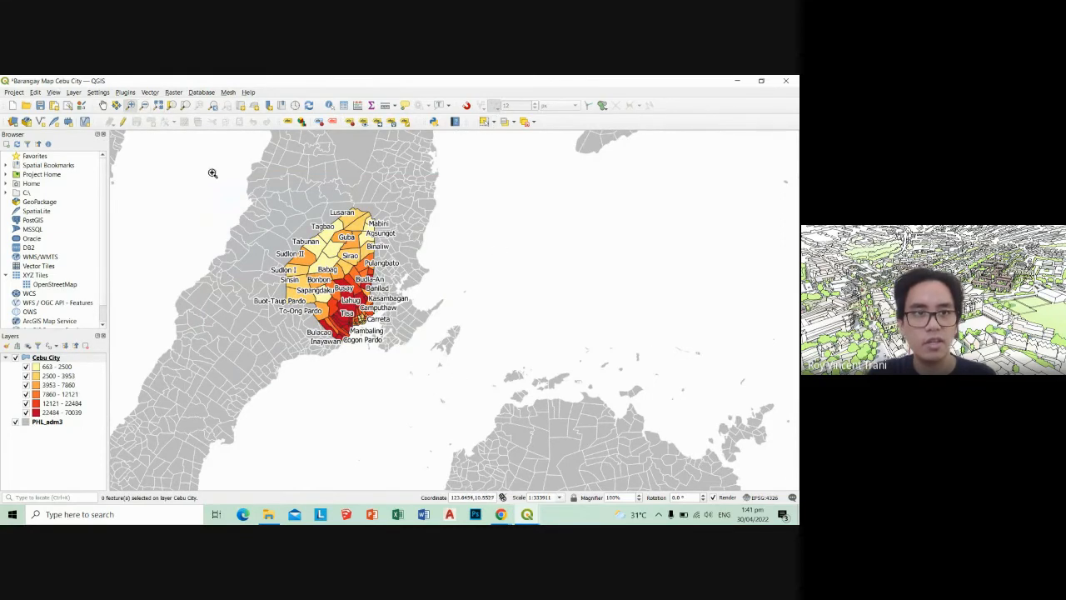
{"action": "left_click_drag", "start_coordinate": [211, 172], "coordinate": [460, 376]}
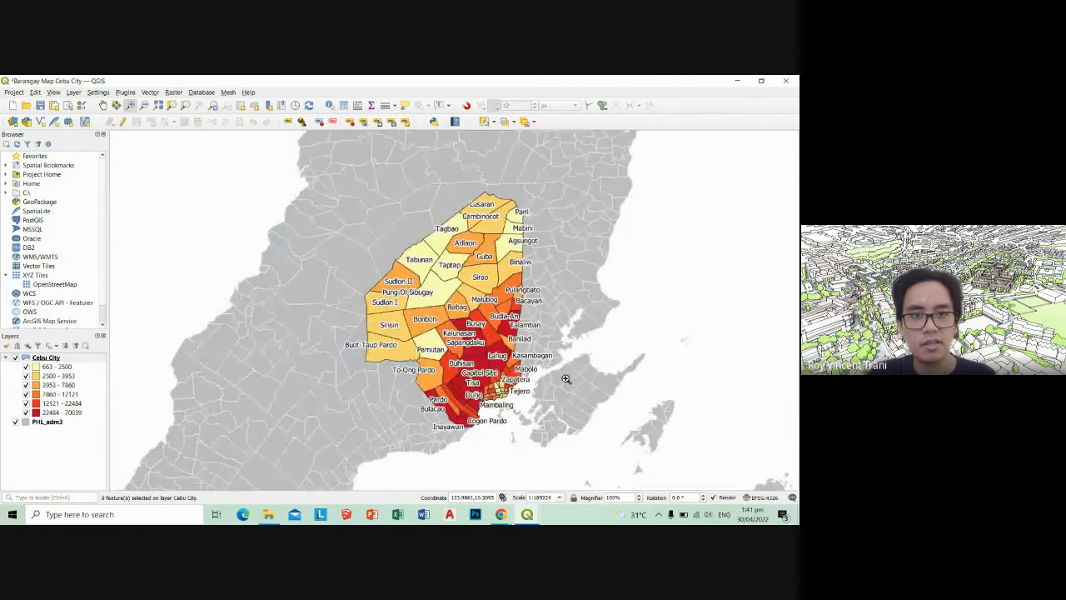
{"action": "left_click_drag", "start_coordinate": [320, 168], "coordinate": [610, 463]}
{"action": "left_click_drag", "start_coordinate": [321, 150], "coordinate": [602, 471]}
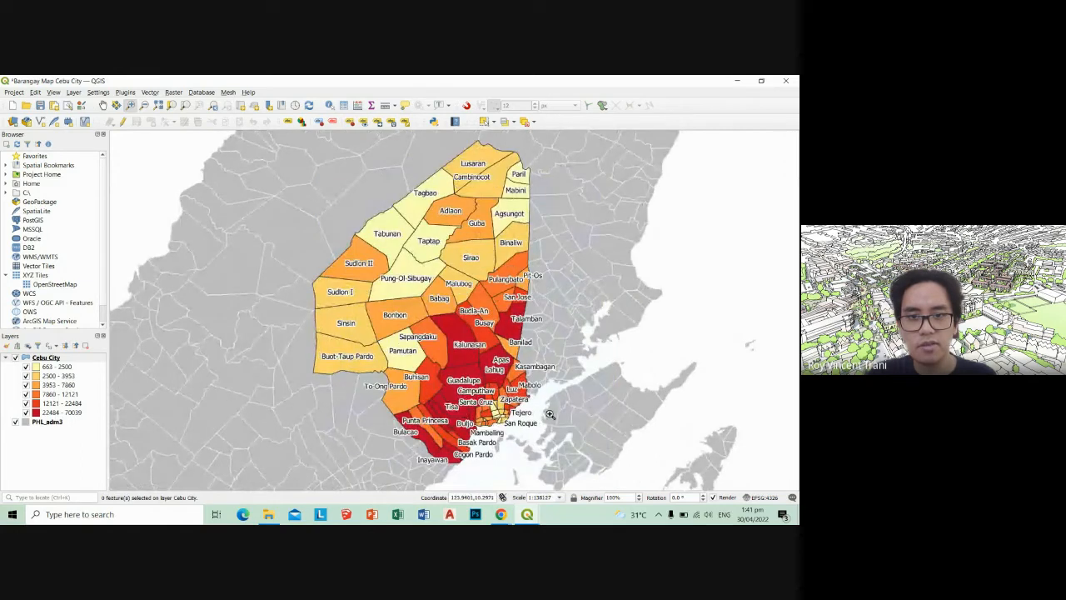
{"action": "left_click", "coordinate": [46, 357]}
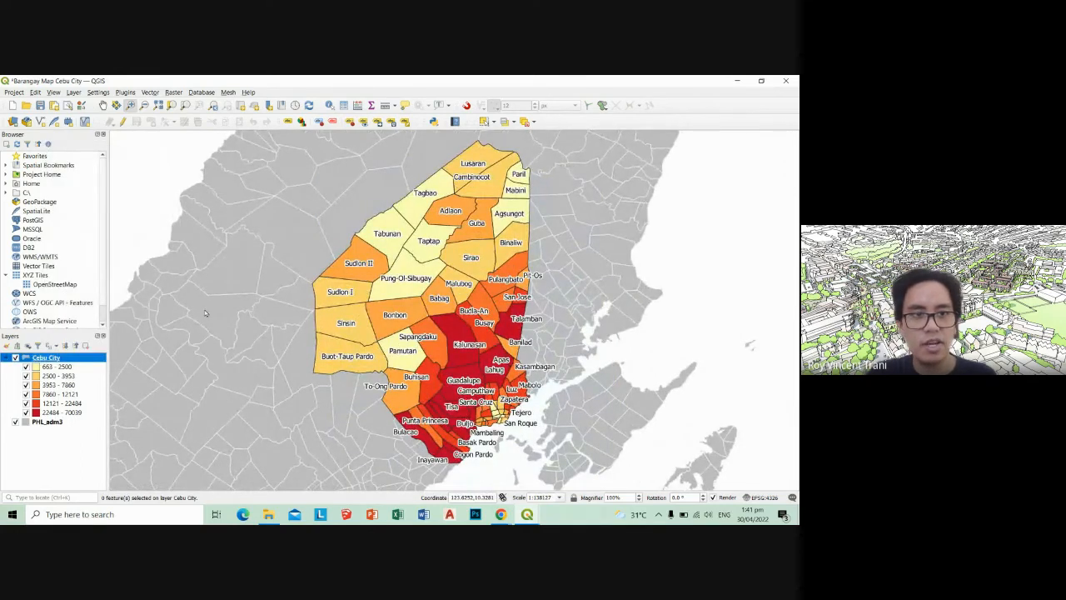
{"action": "double_click", "coordinate": [72, 360]}
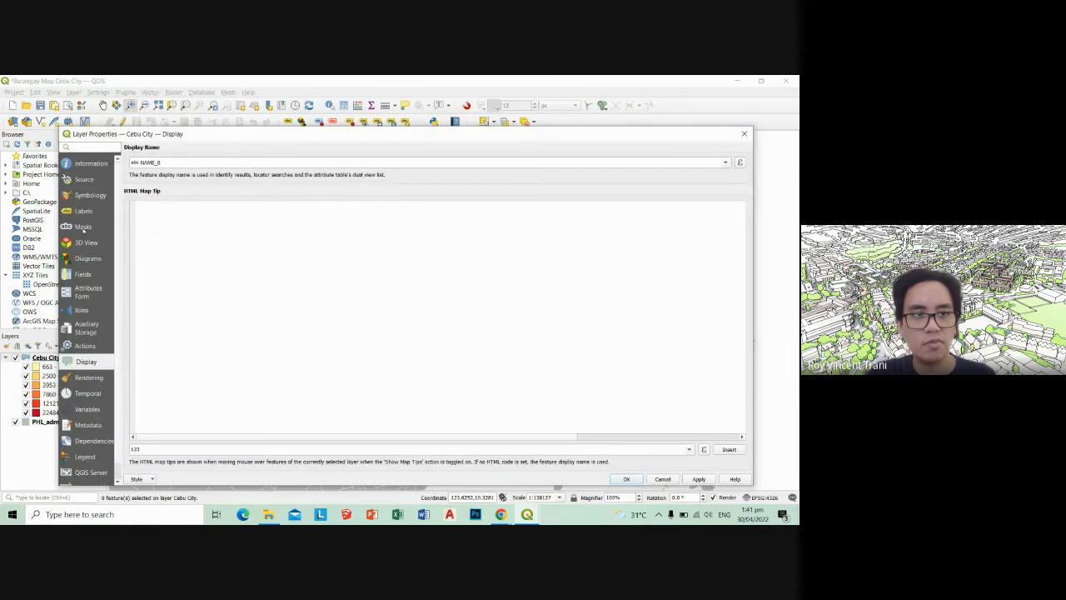
{"action": "left_click", "coordinate": [83, 211]}
{"action": "double_click", "coordinate": [353, 261]}
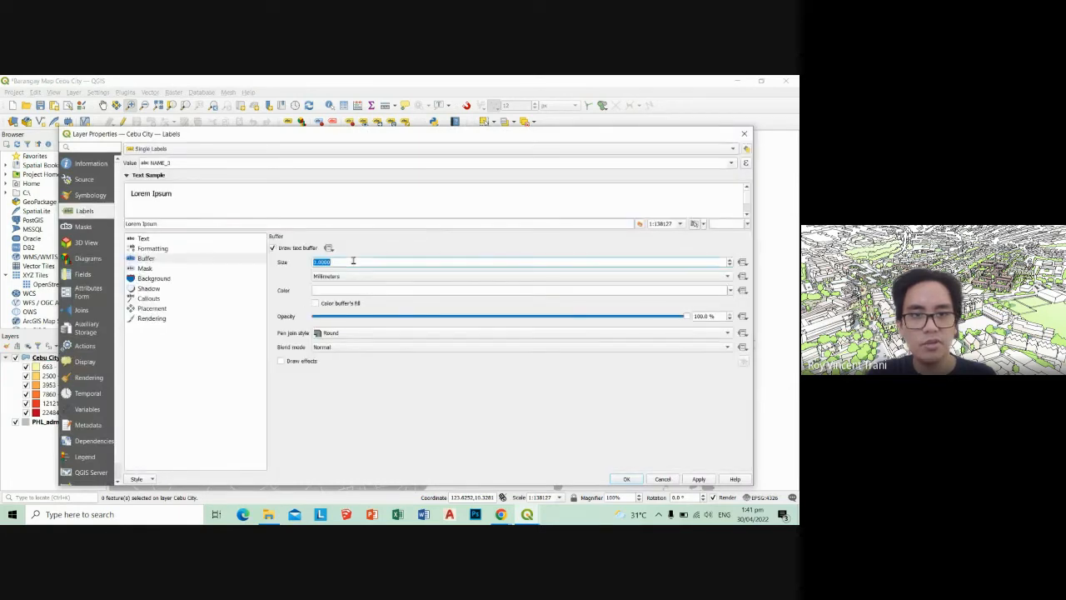
{"action": "type", "text": "1"}
{"action": "key", "text": "Return"}
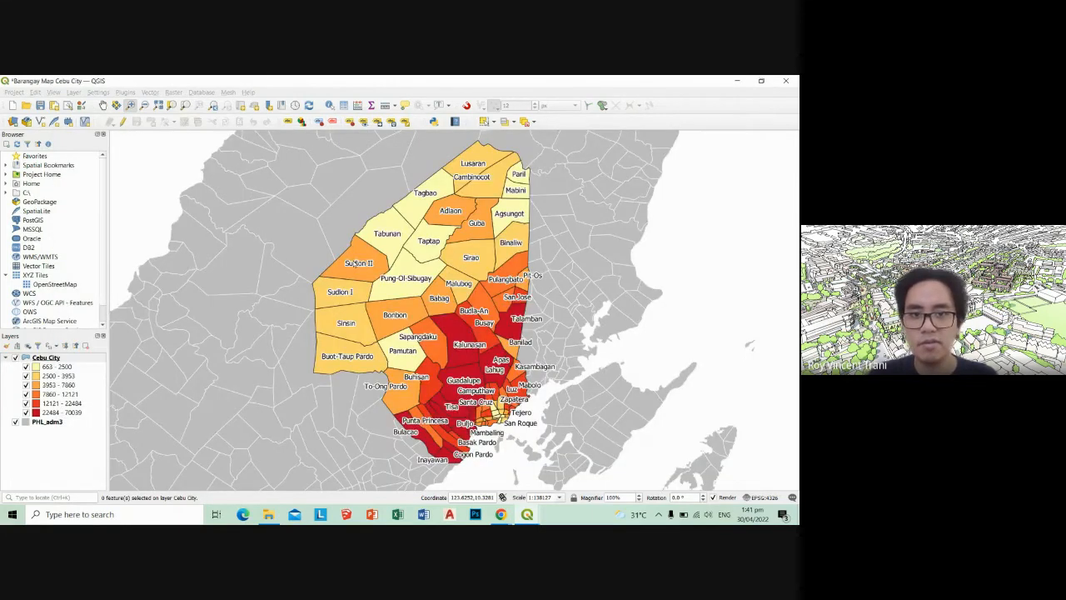
Set the Cebu City label buffer size back to 1 mm
{"action": "right_click", "coordinate": [86, 364]}
{"action": "left_click", "coordinate": [109, 356]}
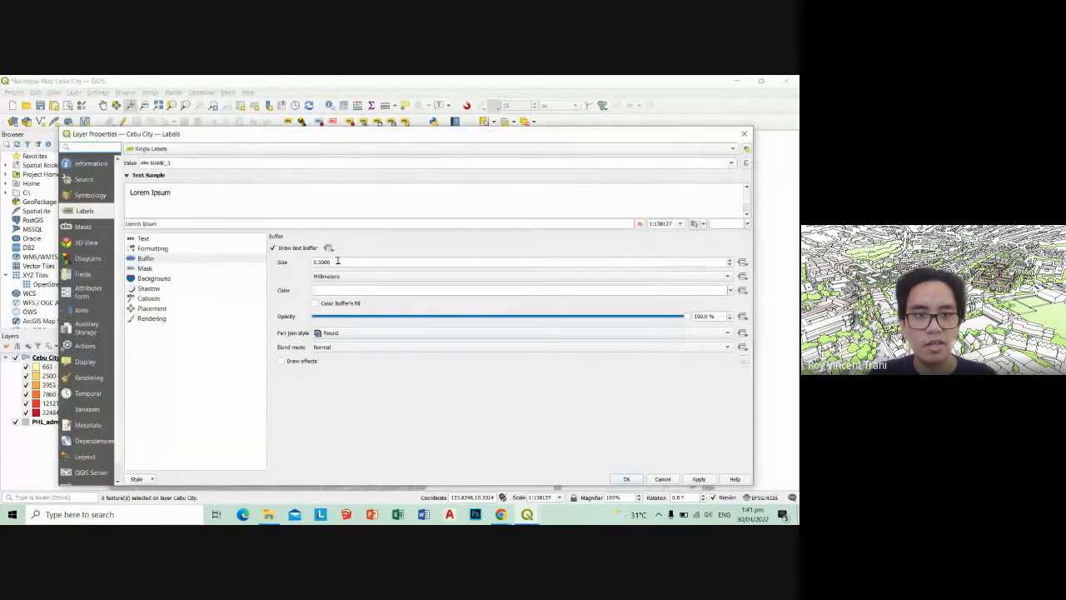
{"action": "double_click", "coordinate": [338, 261]}
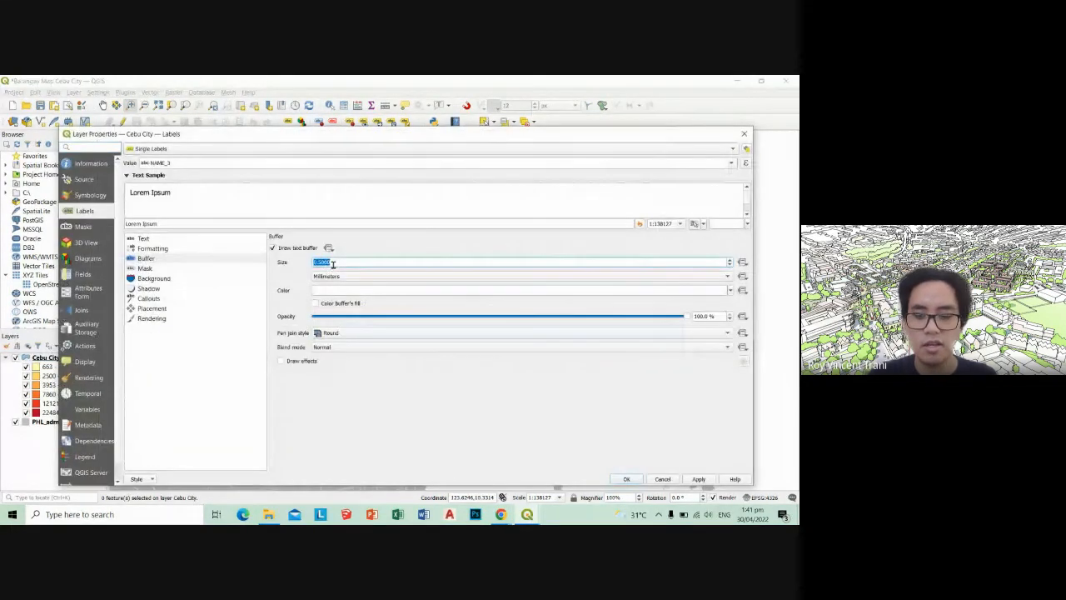
{"action": "type", "text": "1"}
{"action": "key", "text": "Return"}
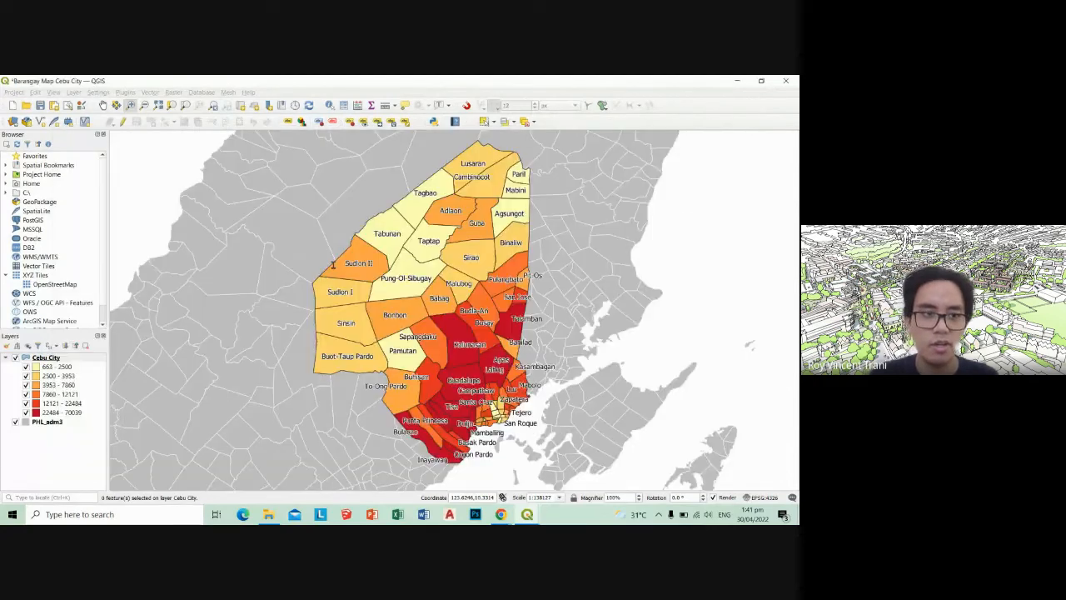
Set the Cebu City label font size to 5 points and apply it to preview the map
{"action": "right_click", "coordinate": [88, 364]}
{"action": "left_click", "coordinate": [101, 359]}
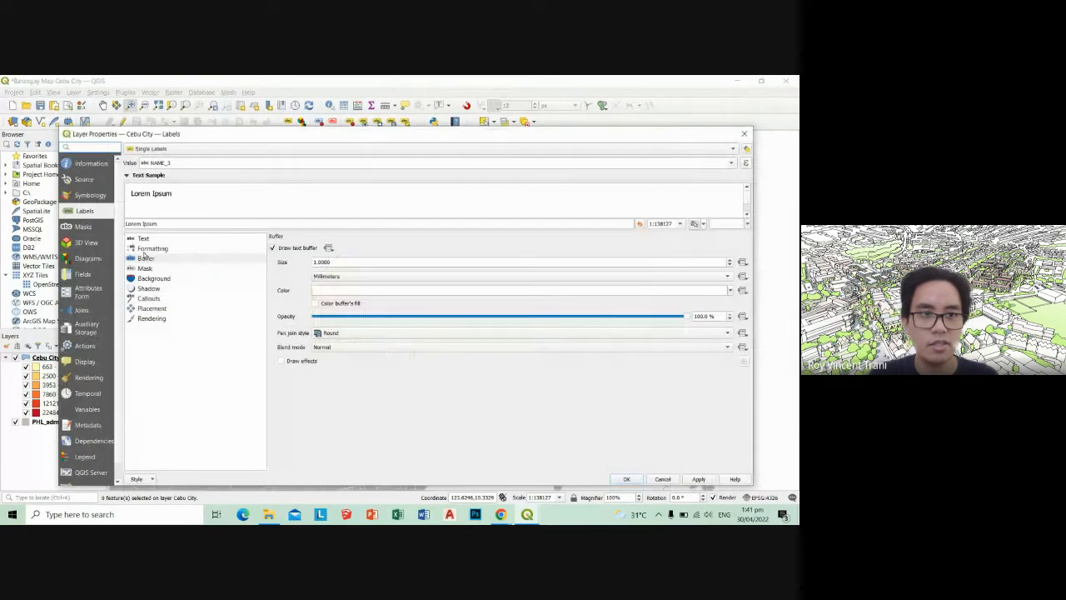
{"action": "left_click", "coordinate": [144, 239]}
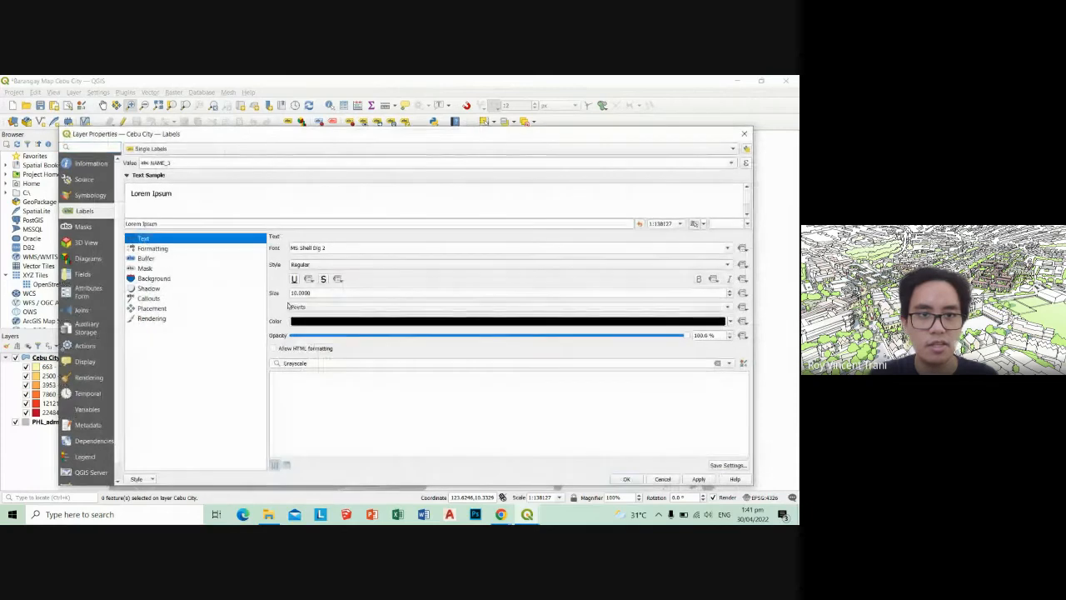
{"action": "double_click", "coordinate": [330, 293]}
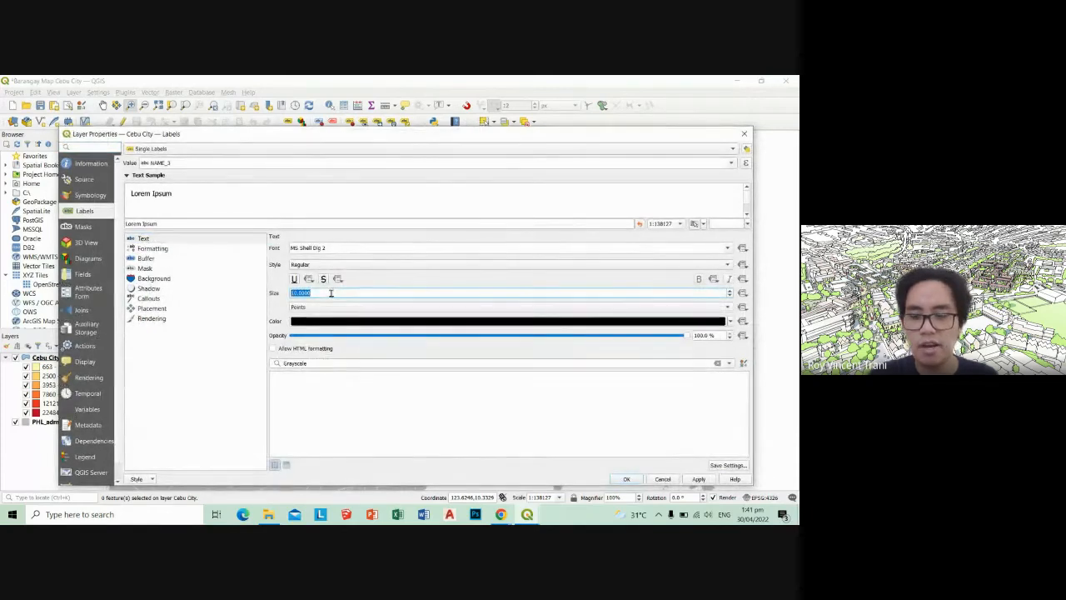
{"action": "type", "text": "5"}
{"action": "left_click", "coordinate": [698, 479]}
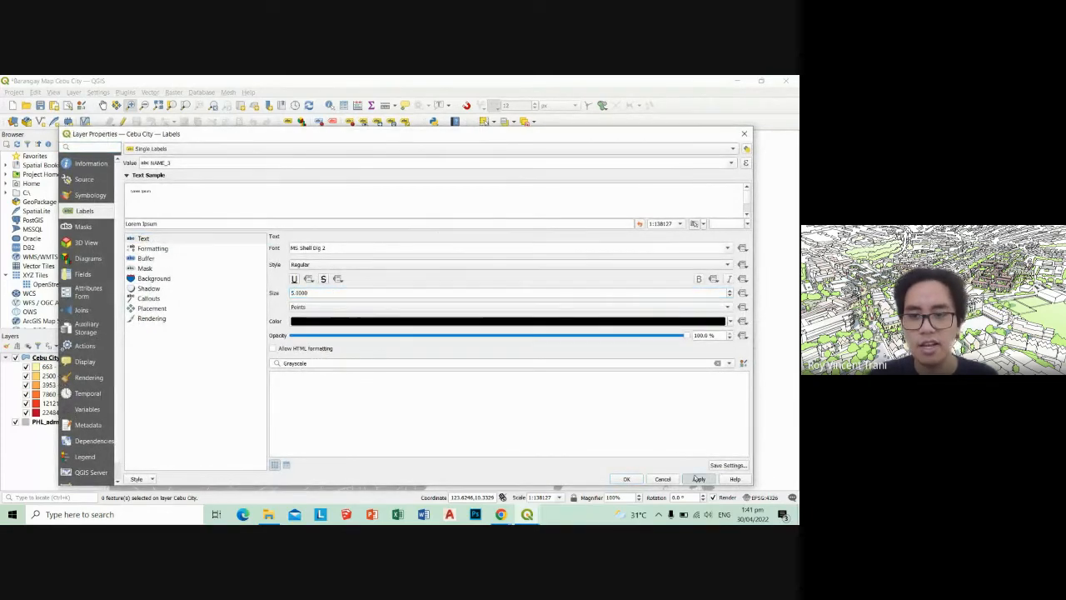
{"action": "left_click_drag", "start_coordinate": [630, 139], "coordinate": [548, 144]}
Set the Cebu City label font size to 7 points and apply it
{"action": "double_click", "coordinate": [271, 295]}
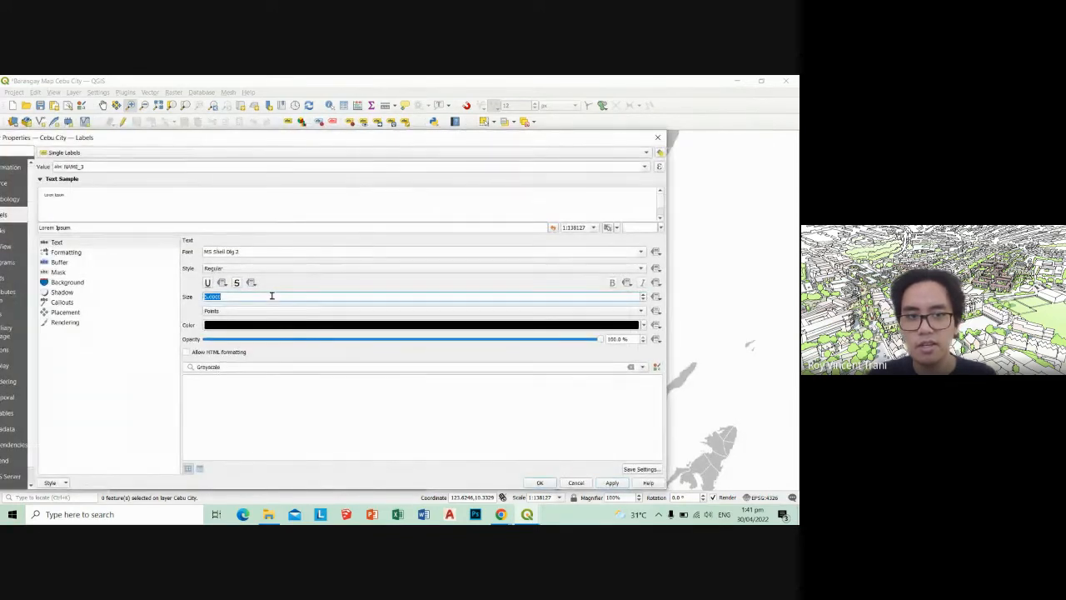
{"action": "left_click_drag", "start_coordinate": [433, 140], "coordinate": [408, 142]}
{"action": "type", "text": "7"}
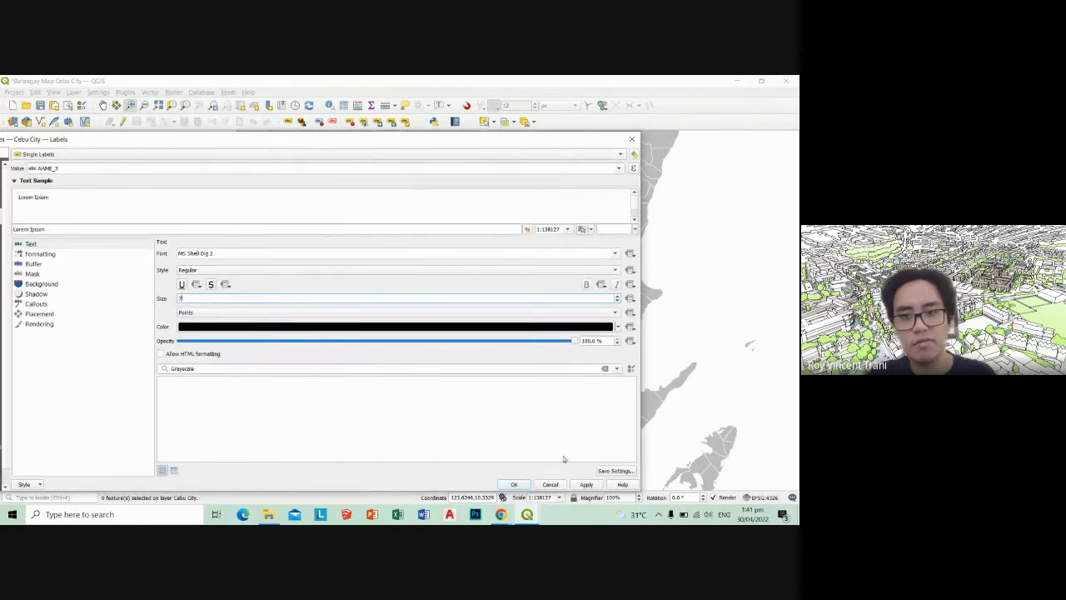
{"action": "left_click", "coordinate": [595, 486]}
{"action": "mouse_move", "coordinate": [511, 142]}
{"action": "left_mouse_down"}
{"action": "mouse_move", "coordinate": [305, 144]}
{"action": "mouse_move", "coordinate": [529, 143]}
{"action": "left_mouse_up"}
Reduce the label text buffer size to 0.4 mm, apply it and close the layer properties
{"action": "left_click", "coordinate": [50, 265]}
{"action": "left_click_drag", "start_coordinate": [235, 268], "coordinate": [219, 268]}
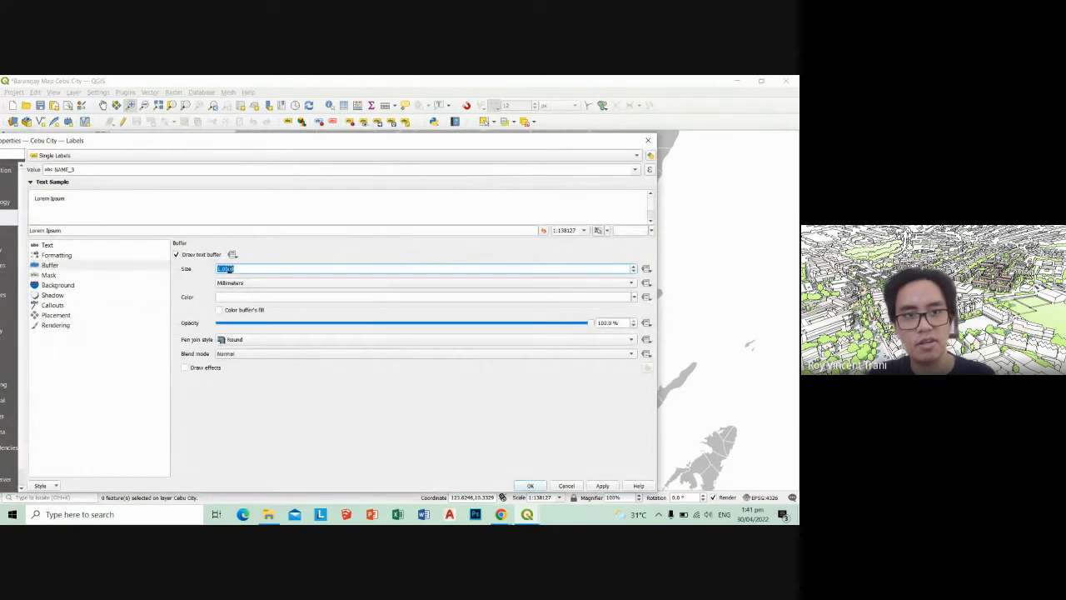
{"action": "key", "text": "BackSpace"}
{"action": "type", "text": "4"}
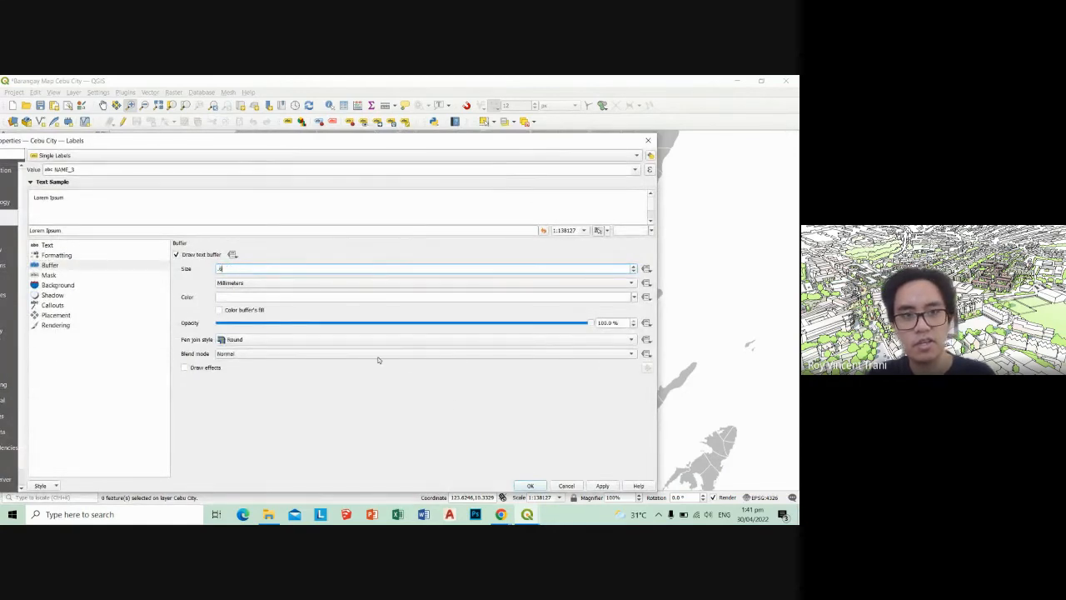
{"action": "left_click", "coordinate": [602, 485]}
{"action": "left_click_drag", "start_coordinate": [549, 146], "coordinate": [289, 151]}
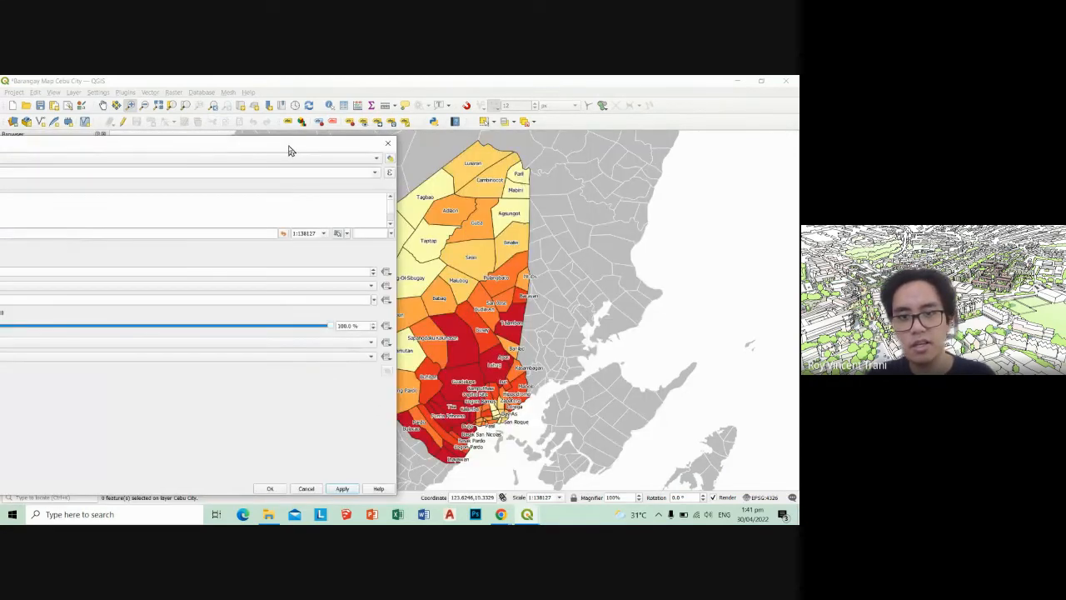
{"action": "left_click", "coordinate": [270, 488]}
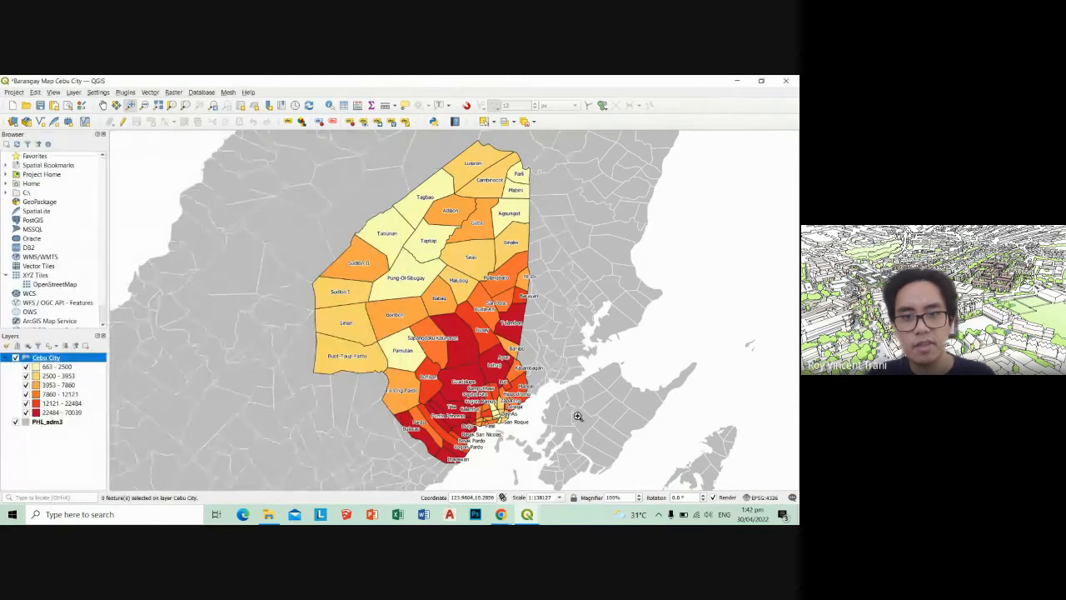
Check the smaller barangay labels around the dense southeastern part of Cebu City, and save the project
{"action": "scroll", "coordinate": [568, 421], "scroll_direction": "up", "scroll_amount": 1}
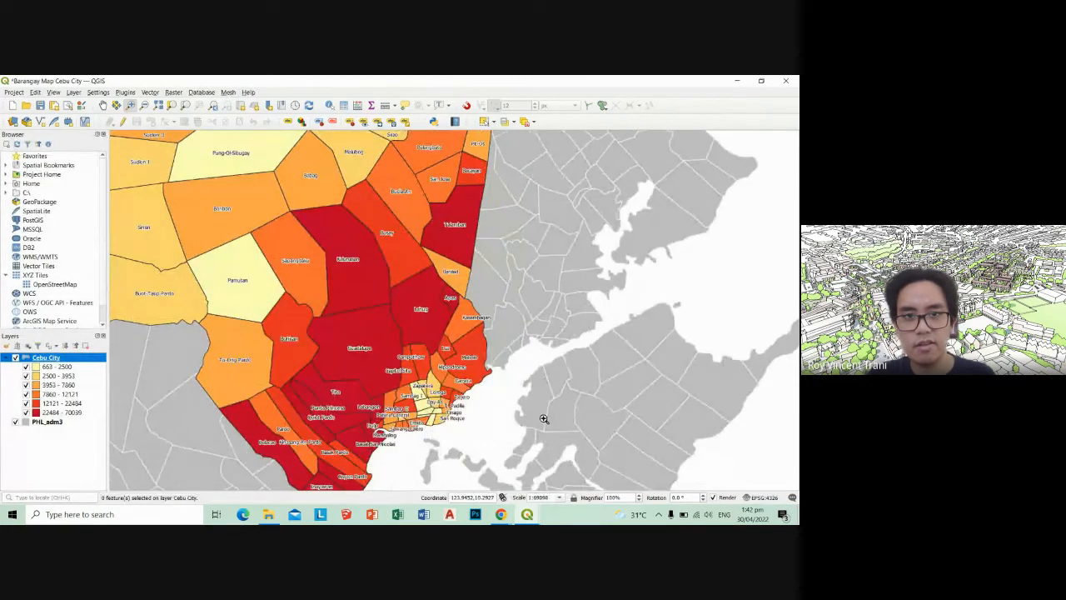
{"action": "left_click_drag", "start_coordinate": [481, 408], "coordinate": [559, 418]}
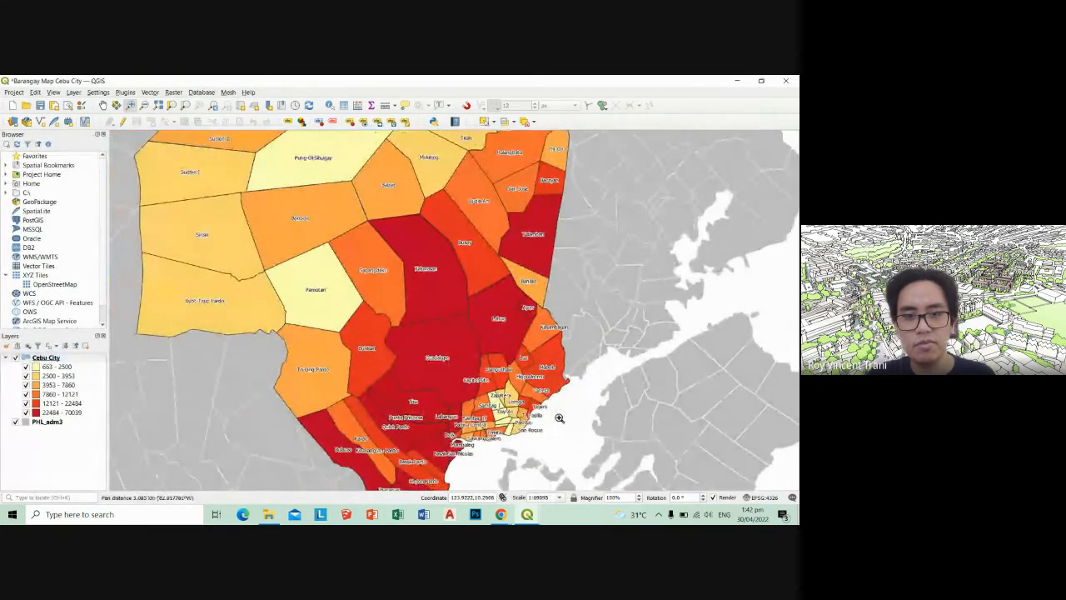
{"action": "scroll", "coordinate": [568, 411], "scroll_direction": "down", "scroll_amount": 1}
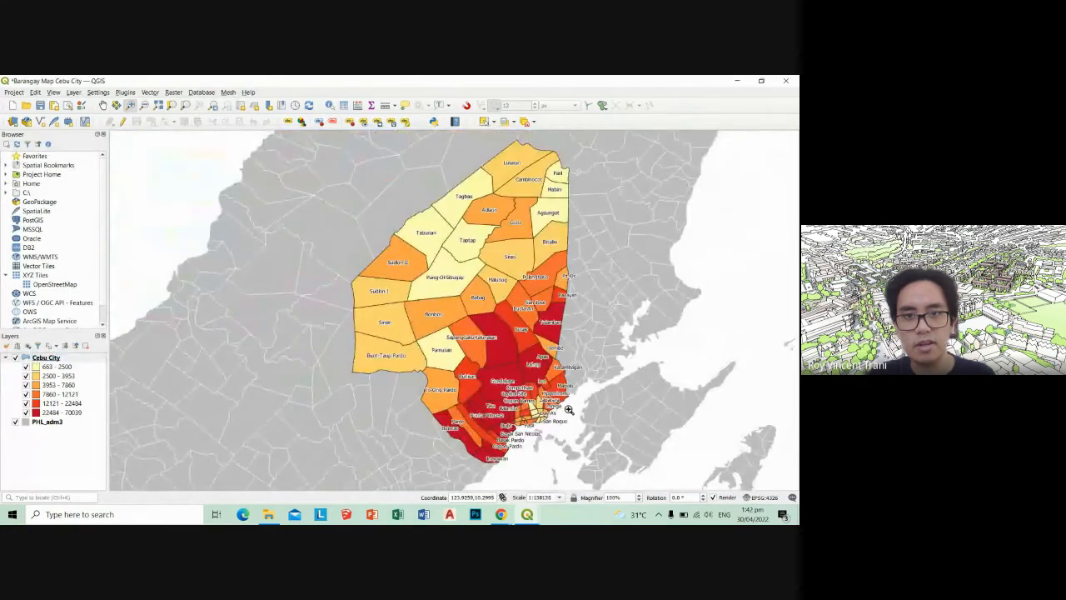
{"action": "key", "text": "ctrl+s"}
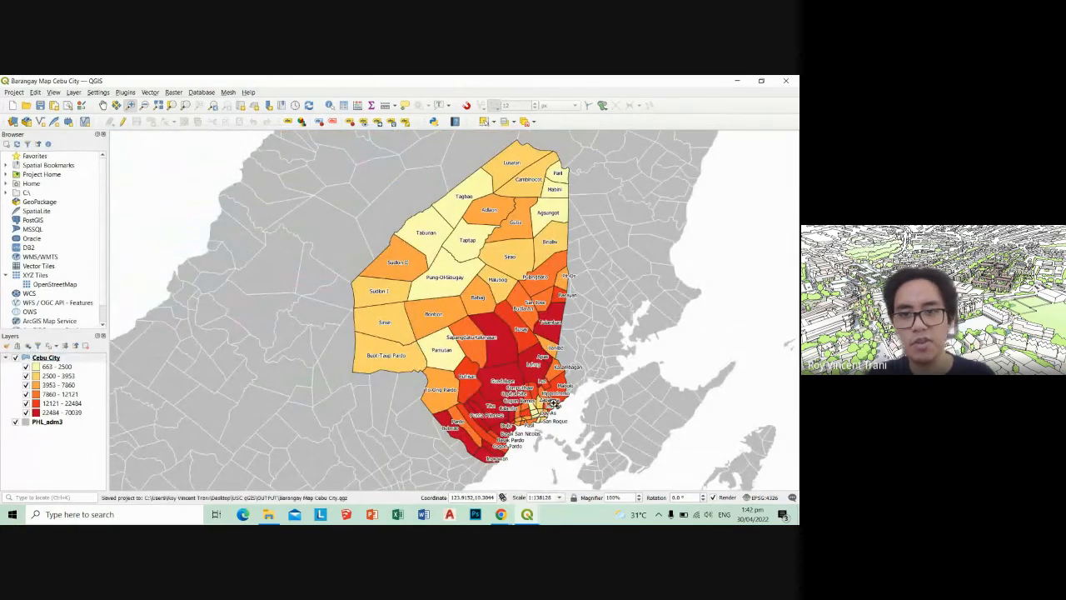
Create a new print layout titled "Cebu City Barangay"
{"action": "left_click_drag", "start_coordinate": [585, 390], "coordinate": [482, 394]}
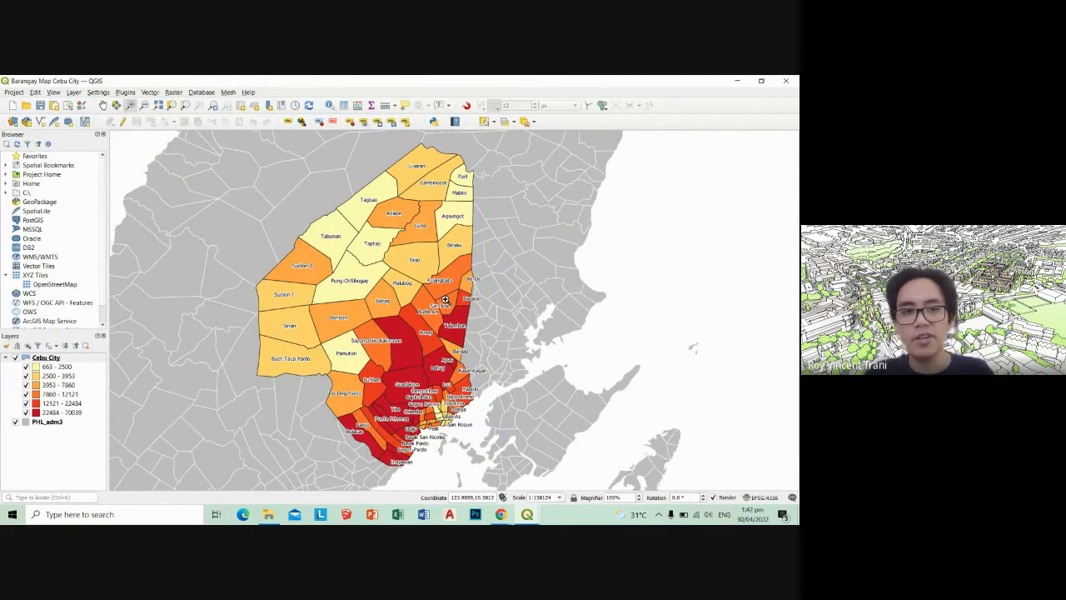
{"action": "left_click_drag", "start_coordinate": [459, 355], "coordinate": [437, 365]}
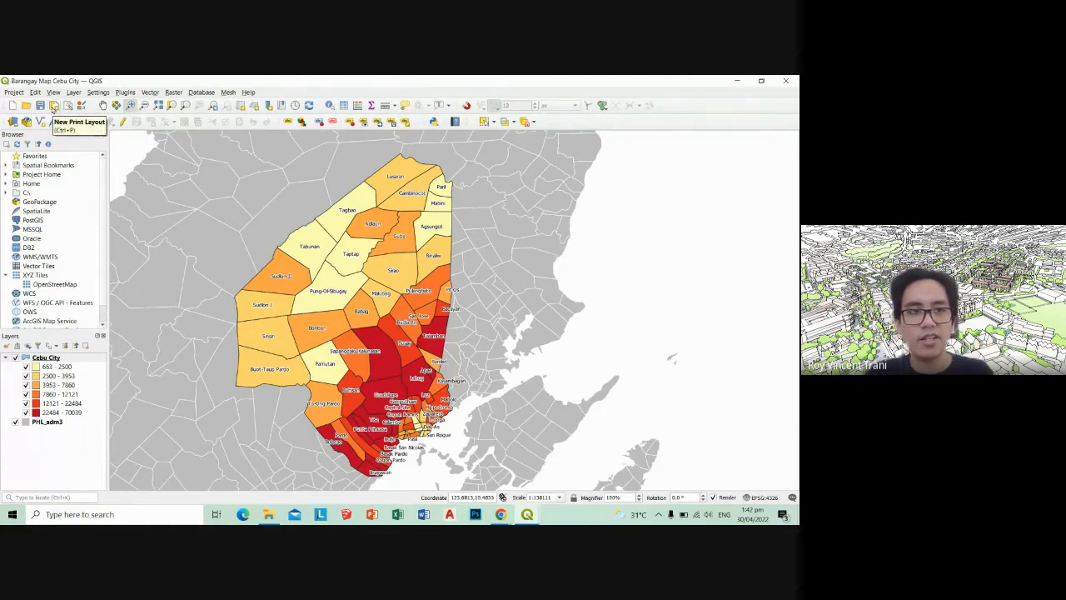
{"action": "left_click", "coordinate": [53, 107]}
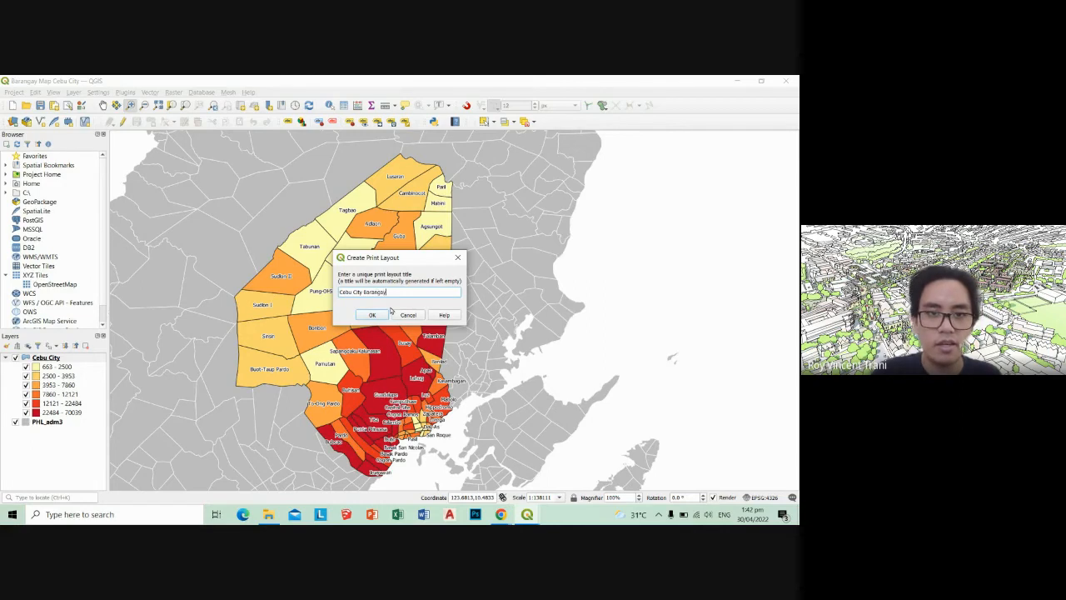
{"action": "left_click", "coordinate": [383, 315]}
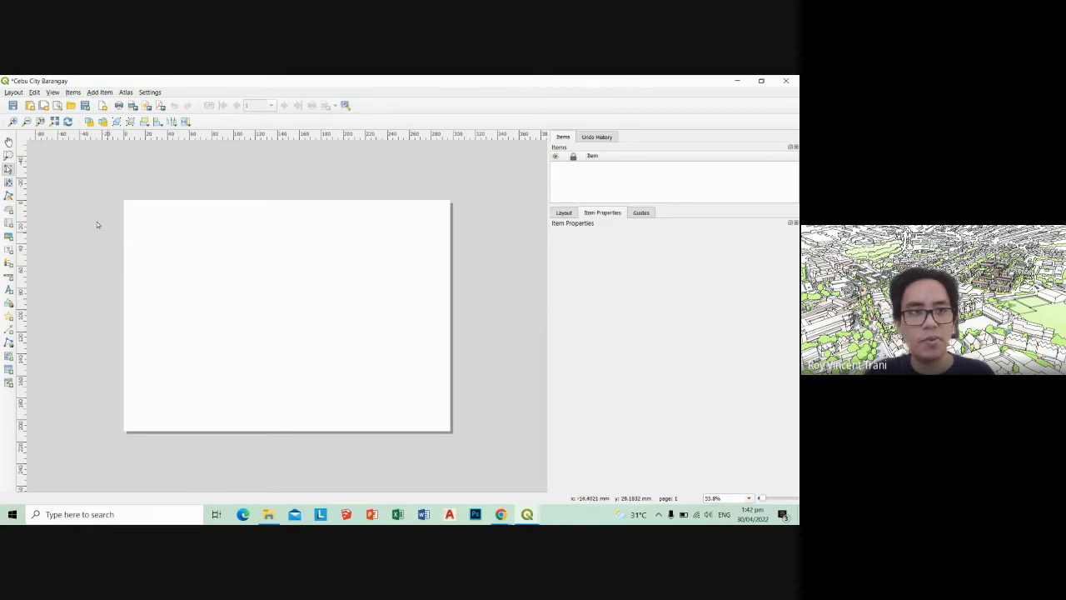
Add a portrait-shaped map to the blank layout page and move it to the page's right half
{"action": "left_click", "coordinate": [9, 224]}
{"action": "mouse_move", "coordinate": [137, 218]}
{"action": "left_mouse_down"}
{"action": "mouse_move", "coordinate": [269, 359]}
{"action": "mouse_move", "coordinate": [304, 377]}
{"action": "mouse_move", "coordinate": [267, 378]}
{"action": "left_mouse_up"}
{"action": "key", "text": "v"}
{"action": "left_click_drag", "start_coordinate": [225, 323], "coordinate": [371, 329]}
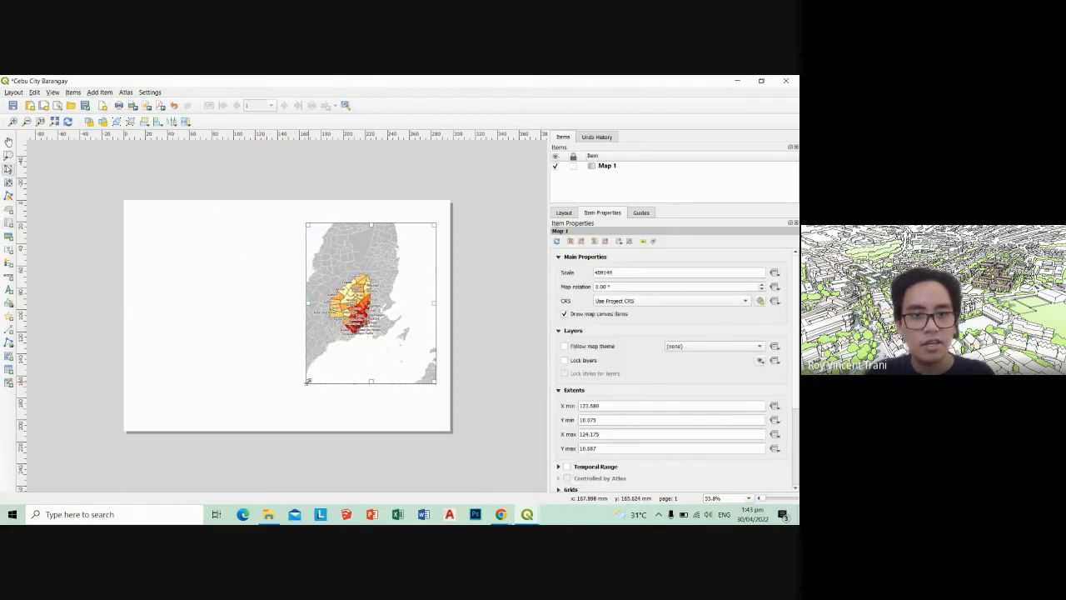
Widen the map frame leftward so that it spans nearly the full width of the page
{"action": "left_click_drag", "start_coordinate": [306, 383], "coordinate": [301, 384]}
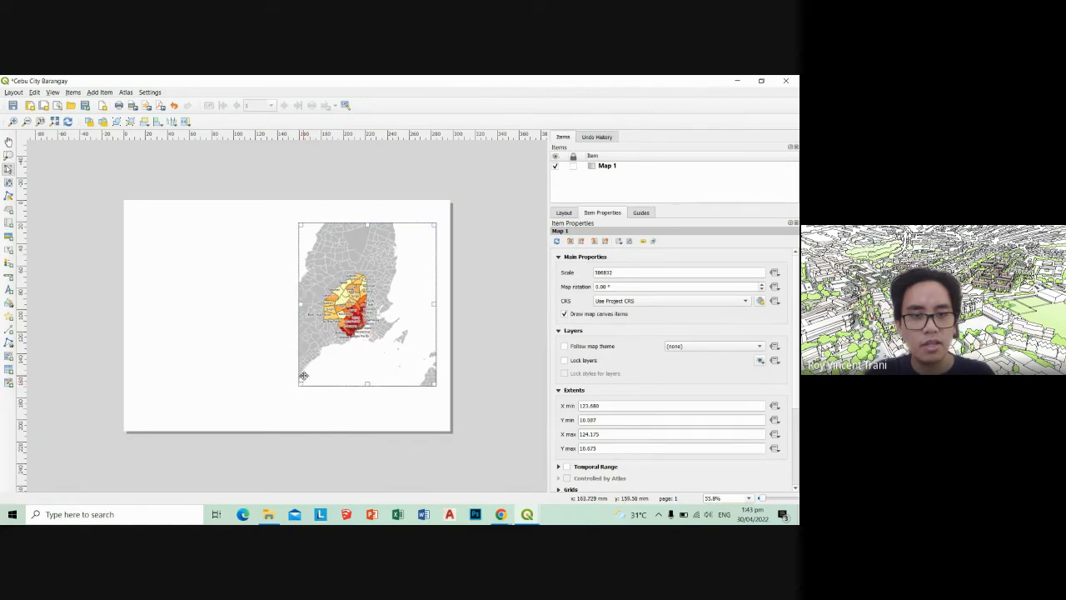
{"action": "scroll", "coordinate": [332, 357], "scroll_direction": "up", "scroll_amount": 1}
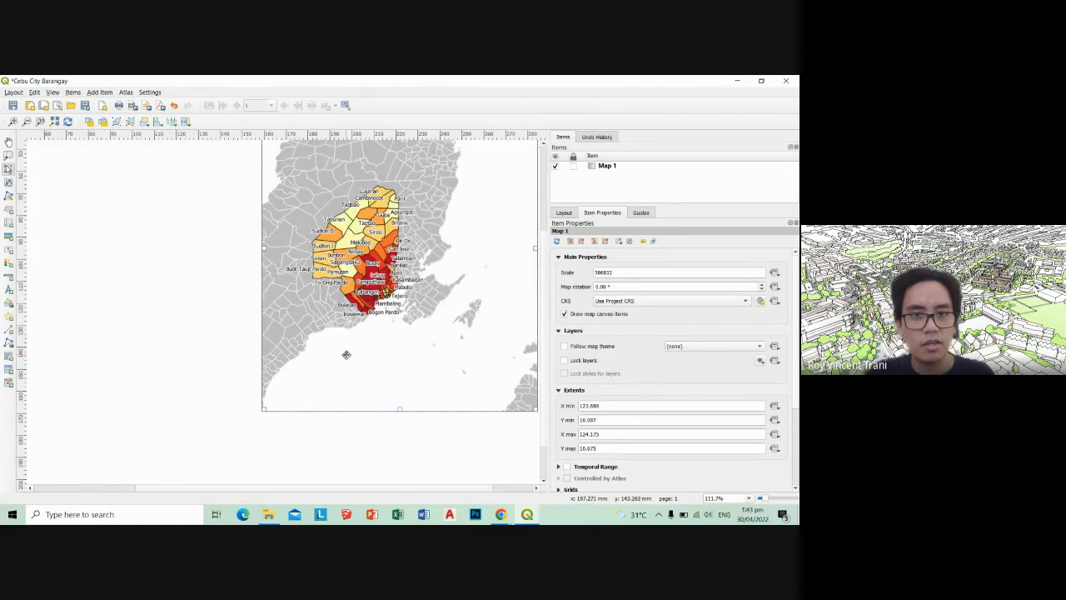
{"action": "scroll", "coordinate": [345, 354], "scroll_direction": "down", "scroll_amount": 1}
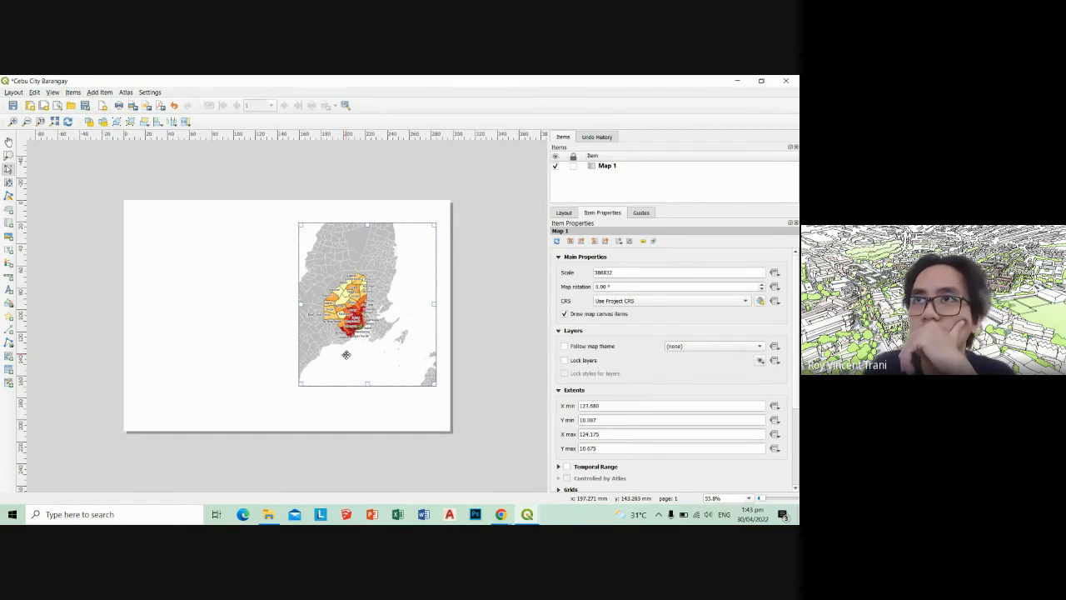
{"action": "left_click", "coordinate": [302, 388]}
{"action": "left_click", "coordinate": [300, 385]}
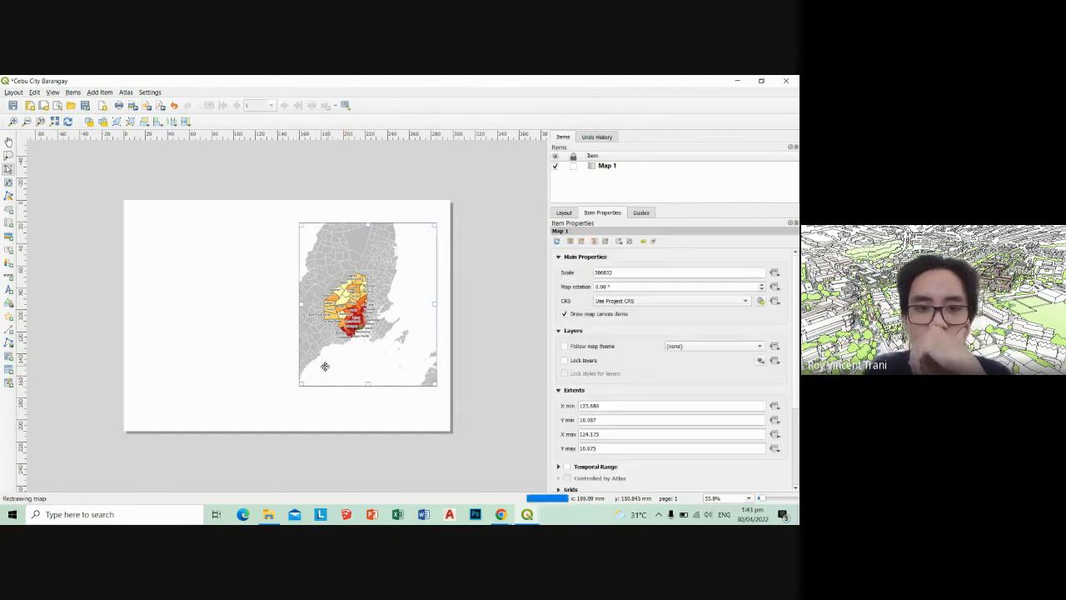
{"action": "left_click_drag", "start_coordinate": [300, 384], "coordinate": [143, 384]}
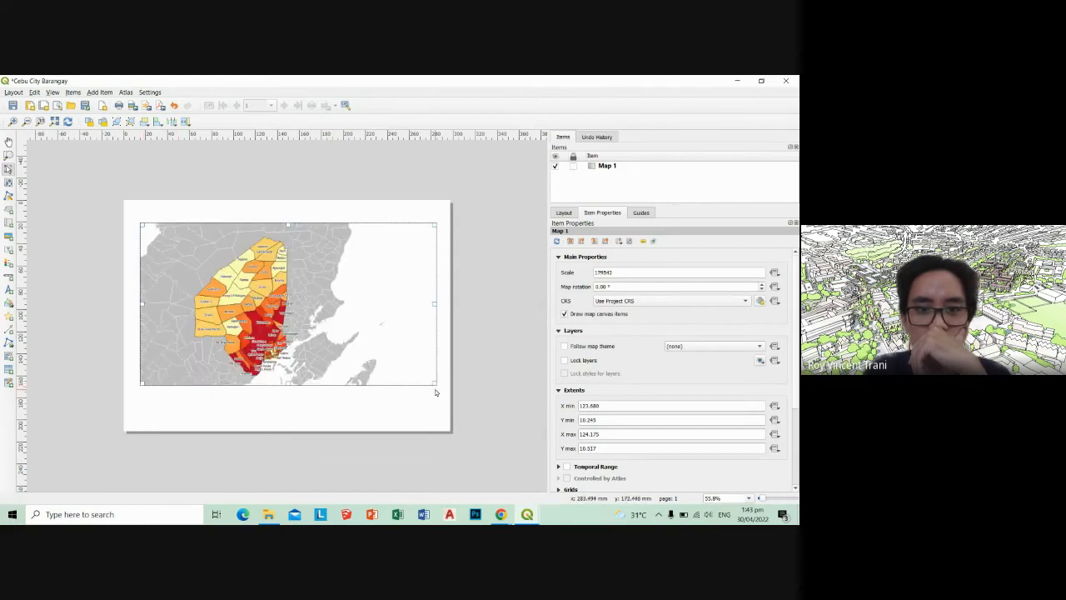
Enlarge the map frame toward the page's upper-left and lower edges, leaving a narrow margin beside its right edge
{"action": "left_click_drag", "start_coordinate": [432, 384], "coordinate": [443, 399]}
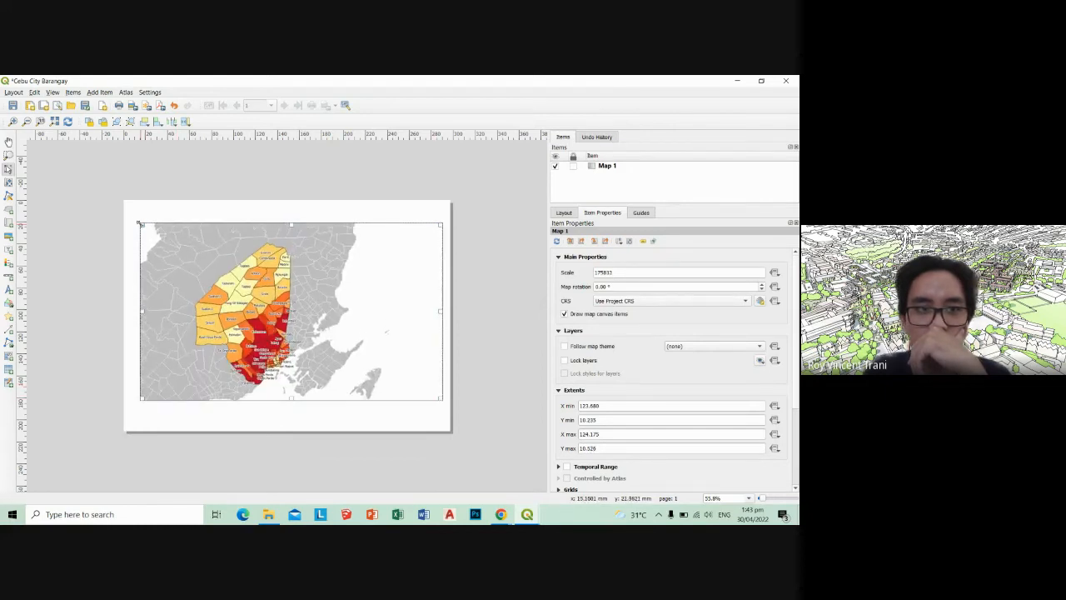
{"action": "left_click_drag", "start_coordinate": [140, 223], "coordinate": [130, 214]}
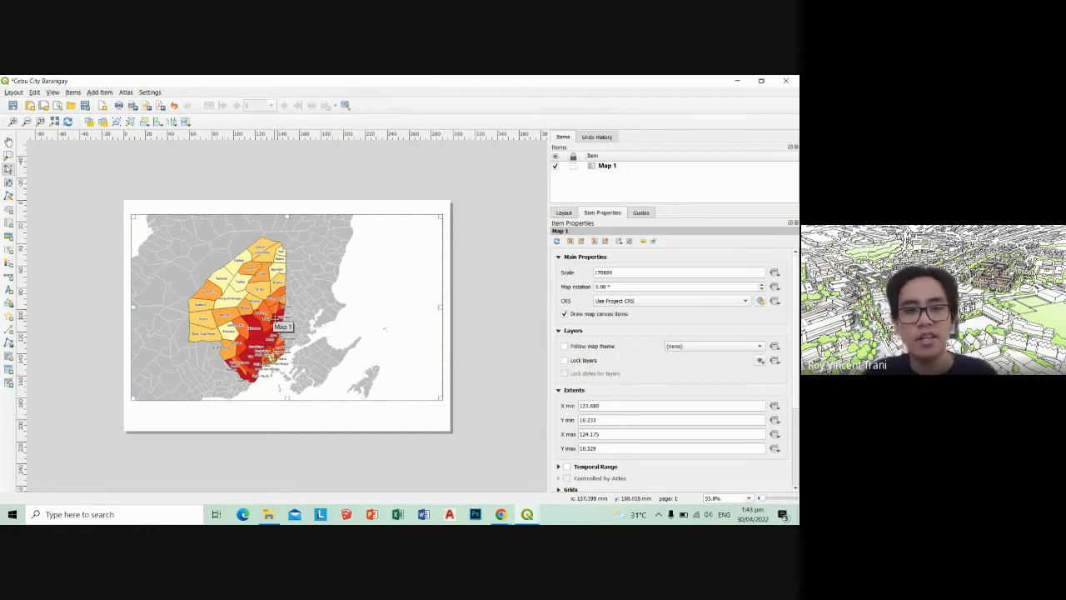
{"action": "left_click_drag", "start_coordinate": [443, 401], "coordinate": [426, 401]}
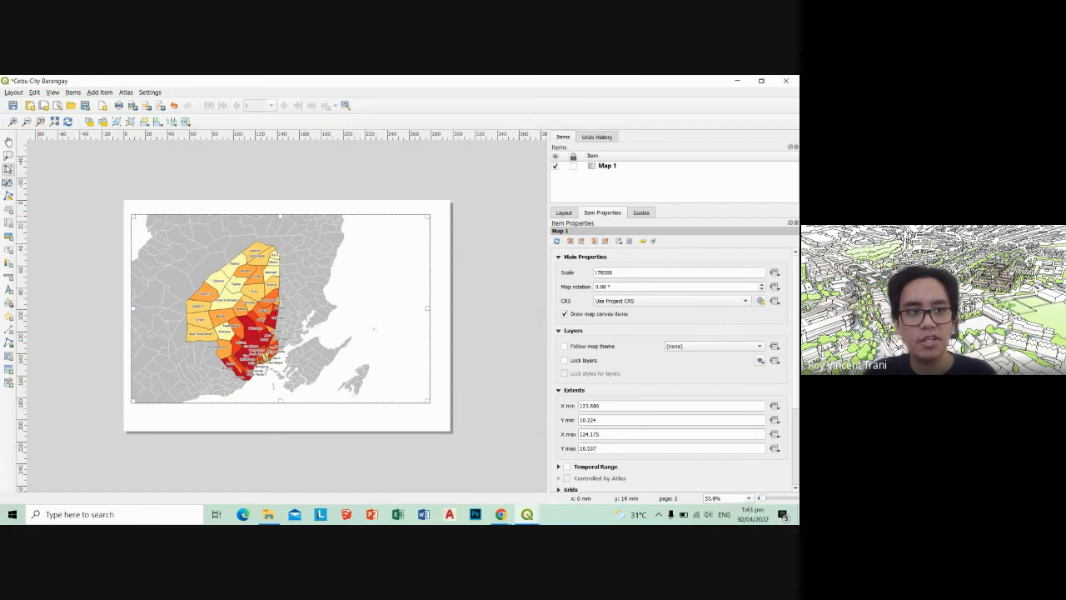
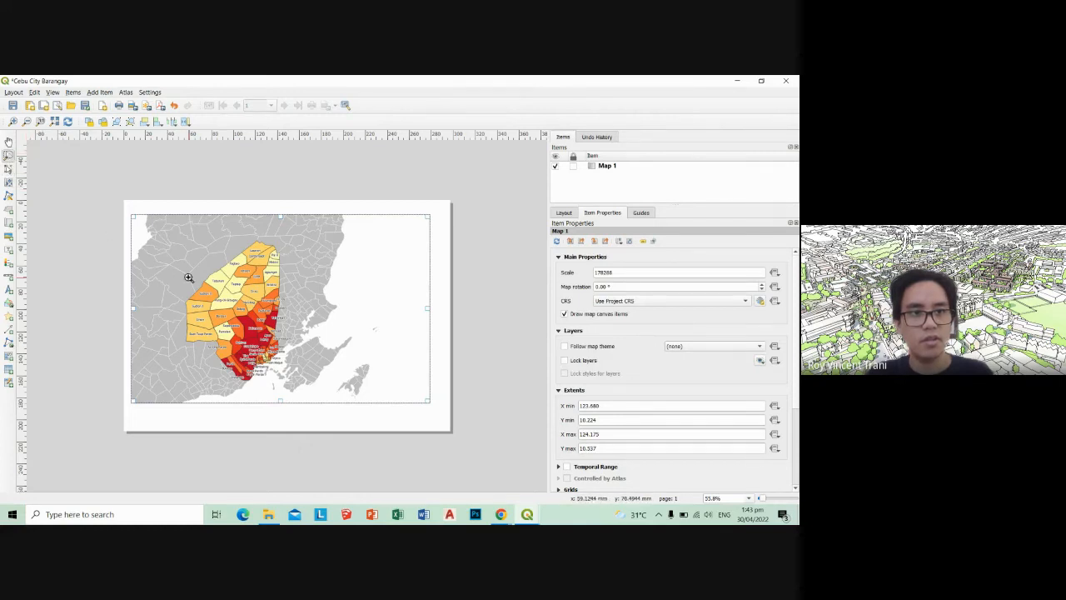
Try to enlarge Cebu City by moving and rescaling the map content within its frame
{"action": "left_click", "coordinate": [8, 183]}
{"action": "left_click_drag", "start_coordinate": [270, 312], "coordinate": [254, 315]}
{"action": "scroll", "coordinate": [254, 315], "scroll_direction": "up", "scroll_amount": 1}
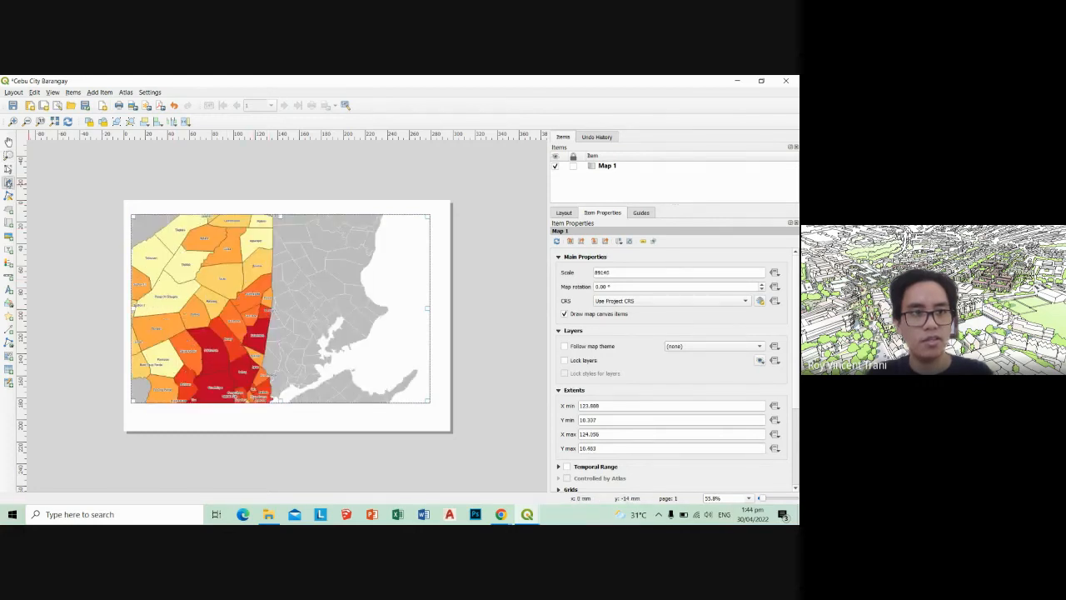
{"action": "scroll", "coordinate": [281, 315], "scroll_direction": "down", "scroll_amount": 1}
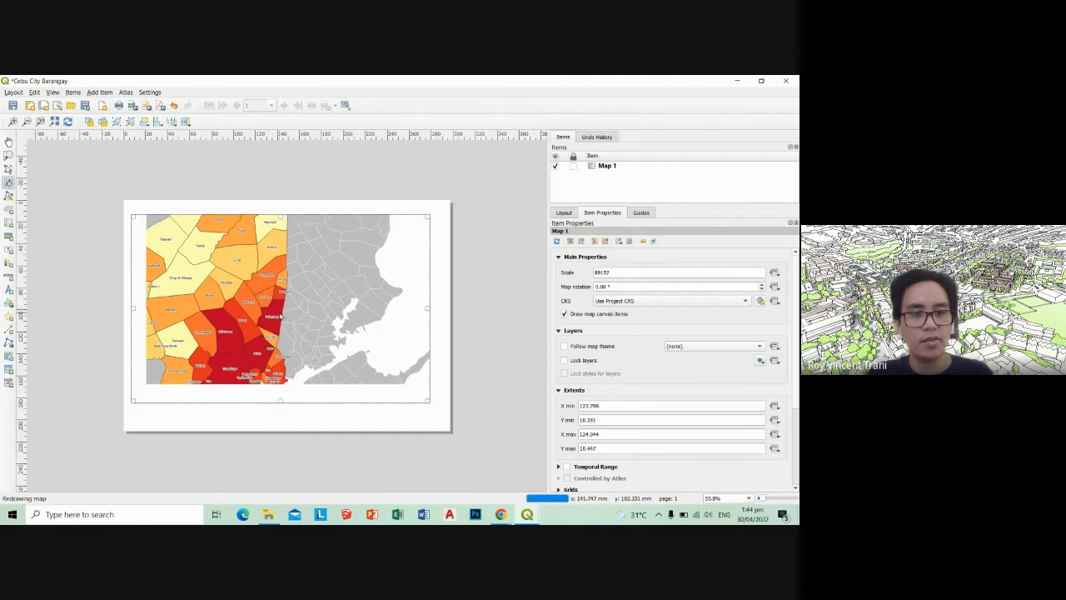
{"action": "scroll", "coordinate": [263, 315], "scroll_direction": "up", "scroll_amount": 1}
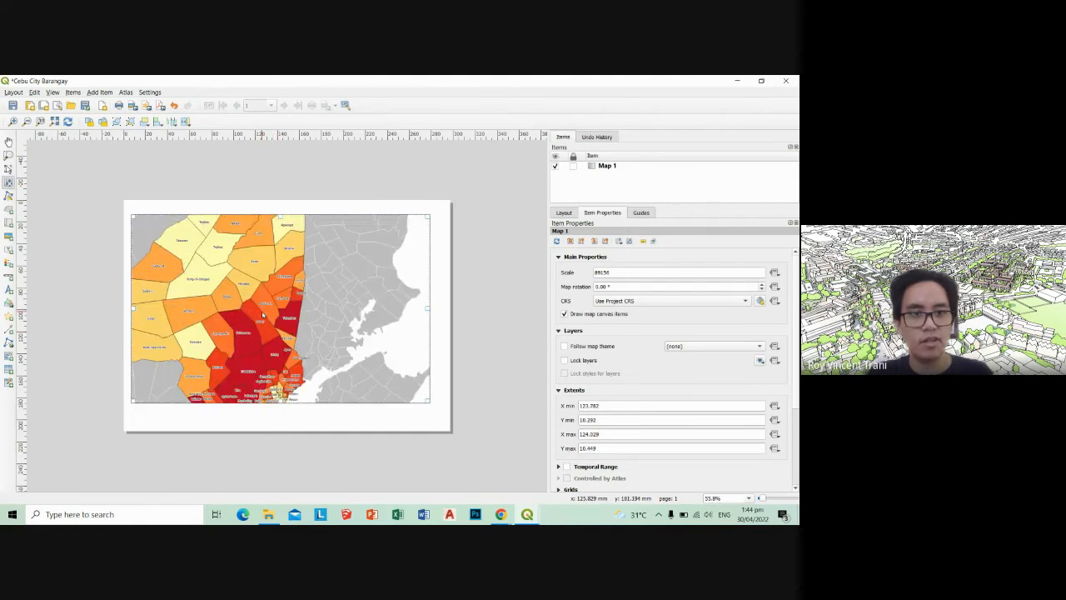
{"action": "double_click", "coordinate": [617, 273]}
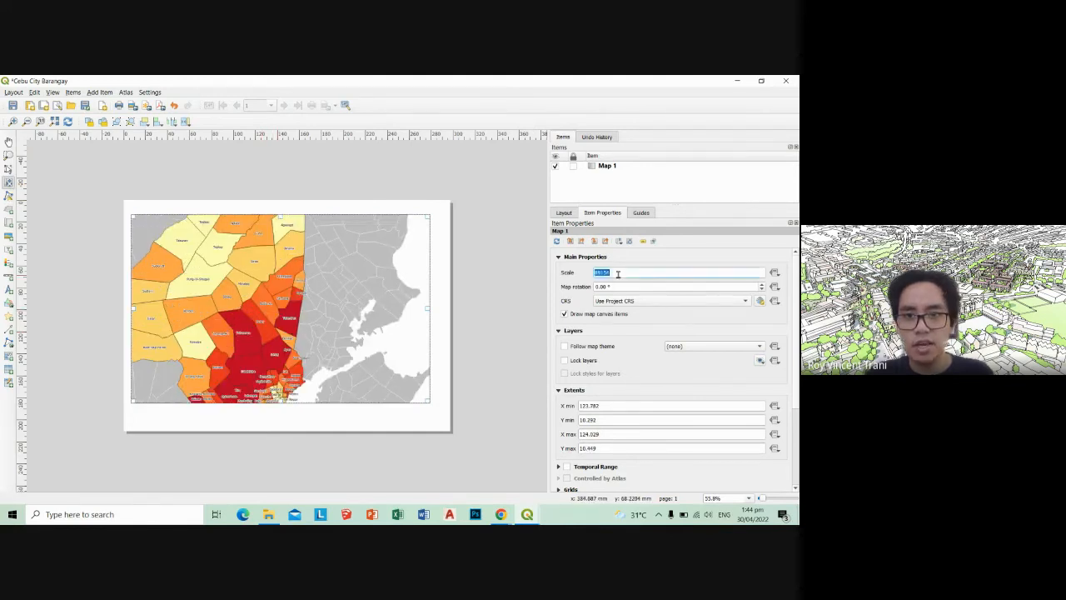
{"action": "scroll", "coordinate": [302, 315], "scroll_direction": "down", "scroll_amount": 1}
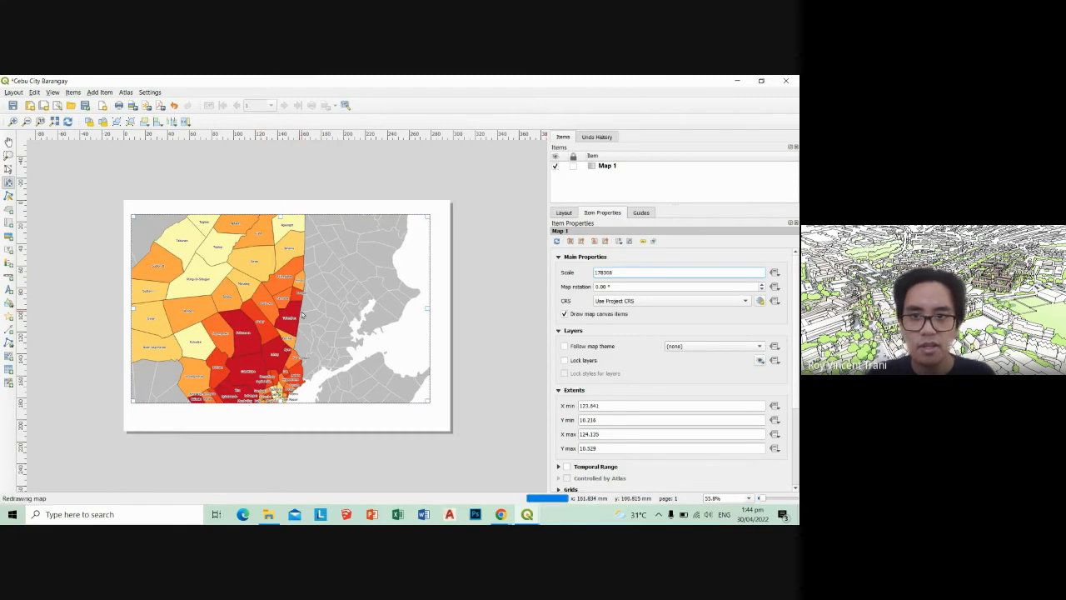
{"action": "scroll", "coordinate": [302, 315], "scroll_direction": "up", "scroll_amount": 1}
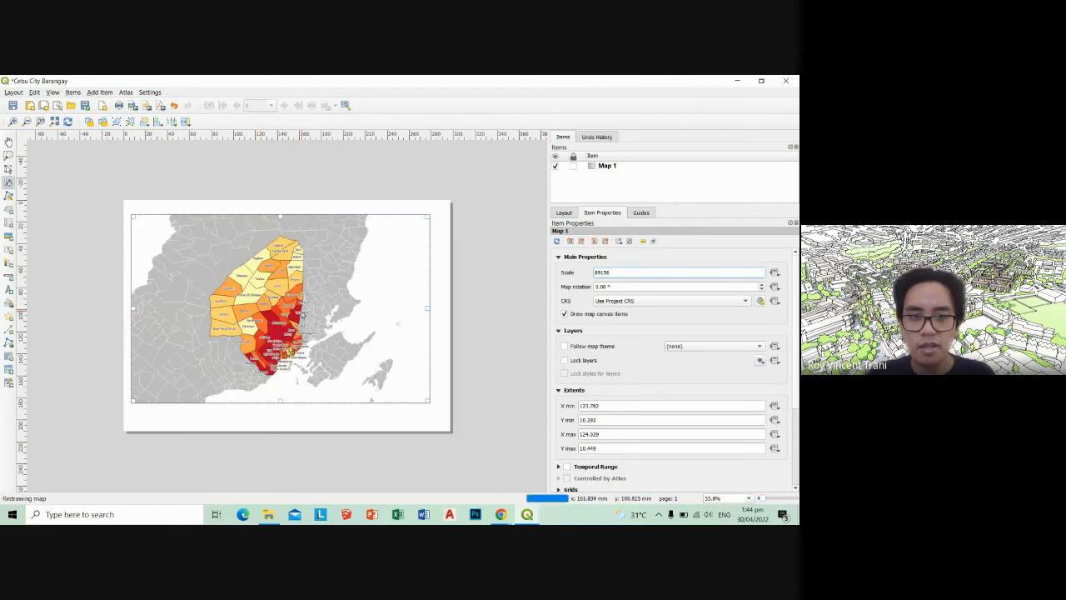
Try different scales for the map, starting with 90000 and 100000 and going up to 200000
{"action": "double_click", "coordinate": [620, 272]}
{"action": "type", "text": "9"}
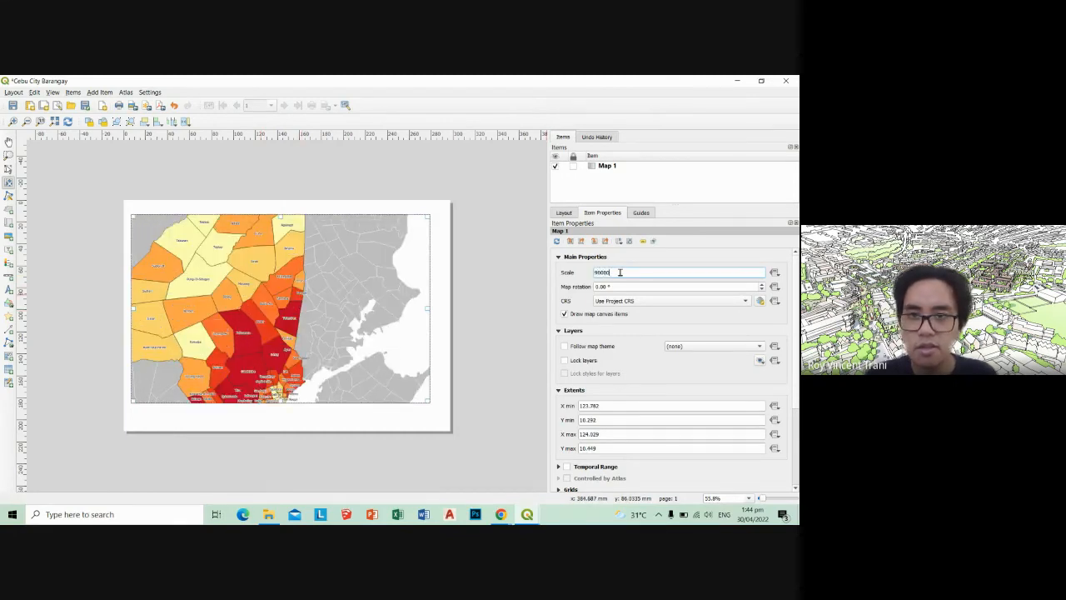
{"action": "type", "text": "0000"}
{"action": "key", "text": "Return"}
{"action": "double_click", "coordinate": [620, 272]}
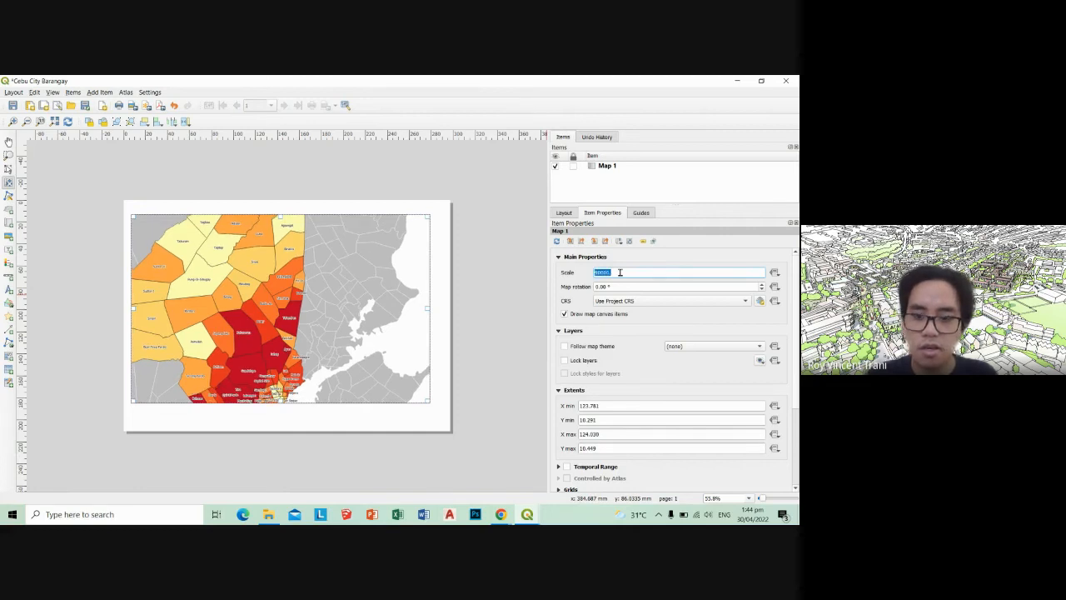
{"action": "type", "text": "100000"}
{"action": "key", "text": "Return"}
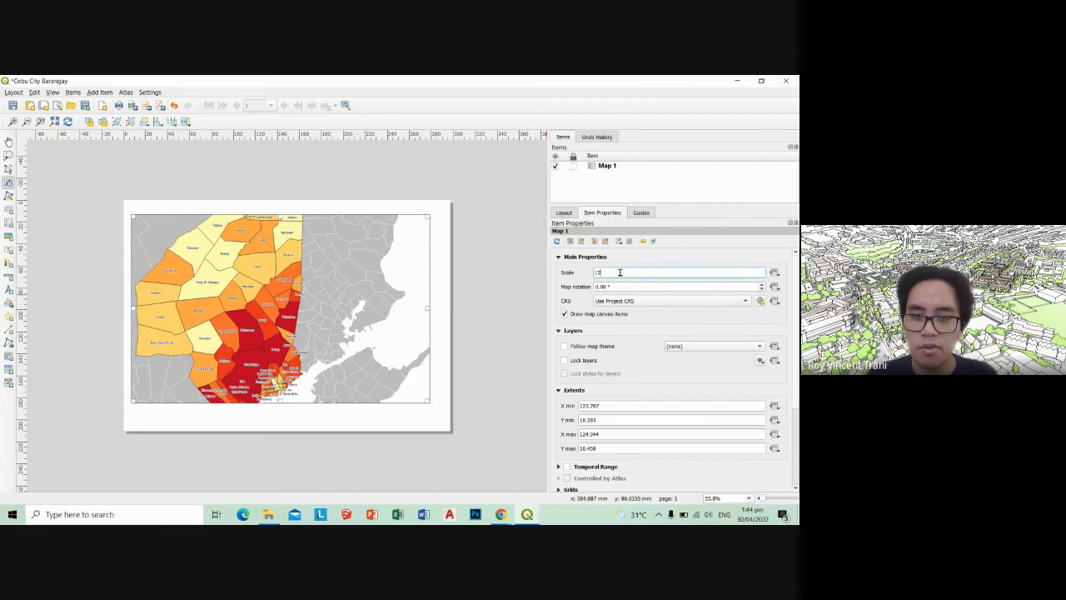
{"action": "key", "text": "Return"}
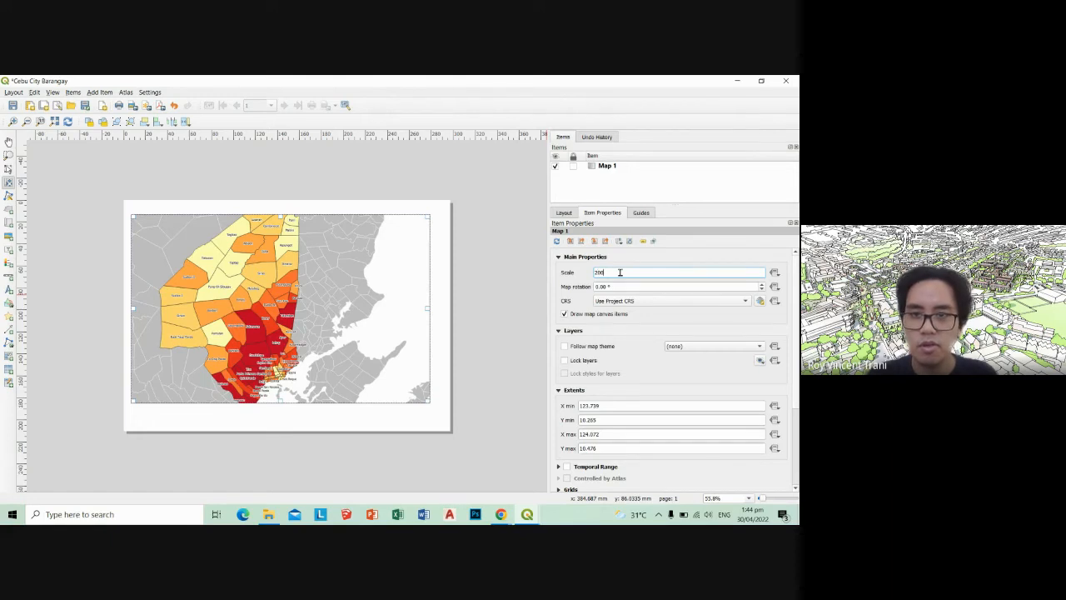
{"action": "key", "text": "Return"}
Try map scales of 150000 and 130000, and shift the content to bring Cebu City's northern tip into the frame
{"action": "double_click", "coordinate": [619, 271]}
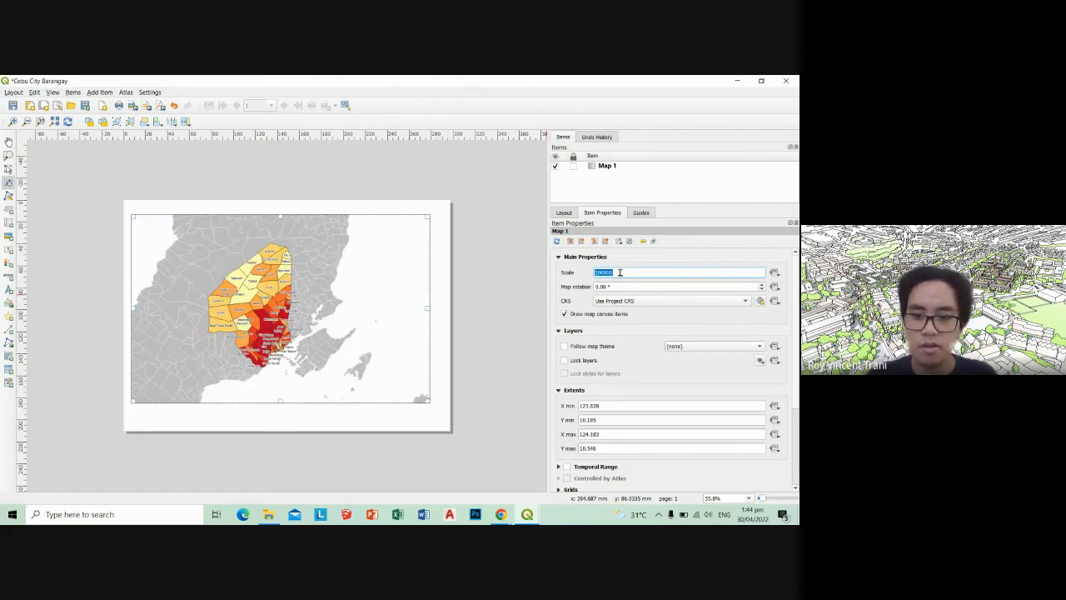
{"action": "type", "text": "150000"}
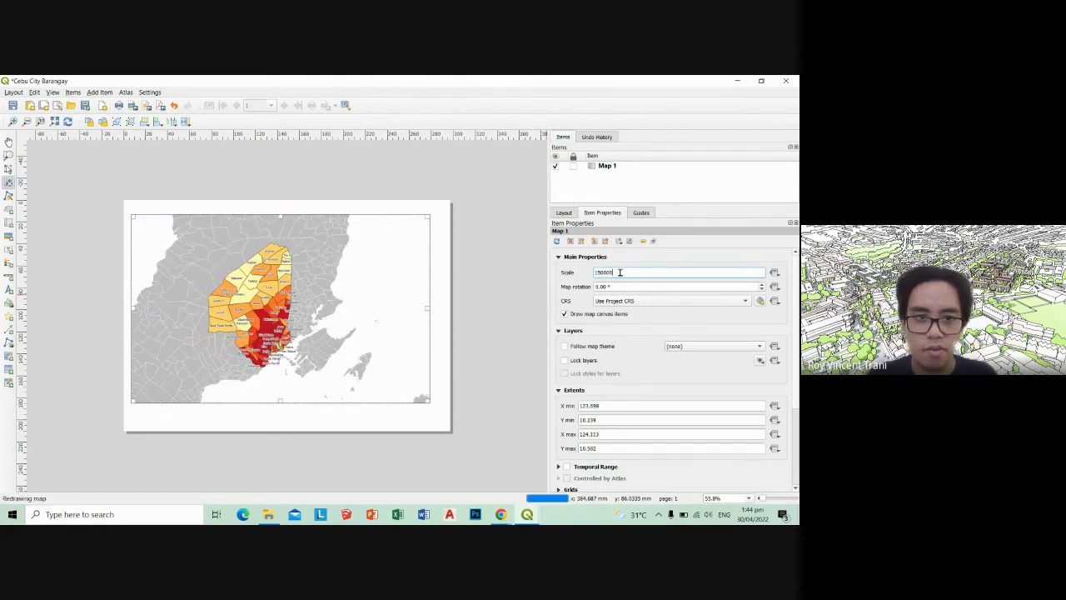
{"action": "key", "text": "Return"}
{"action": "double_click", "coordinate": [620, 272]}
{"action": "type", "text": "13"}
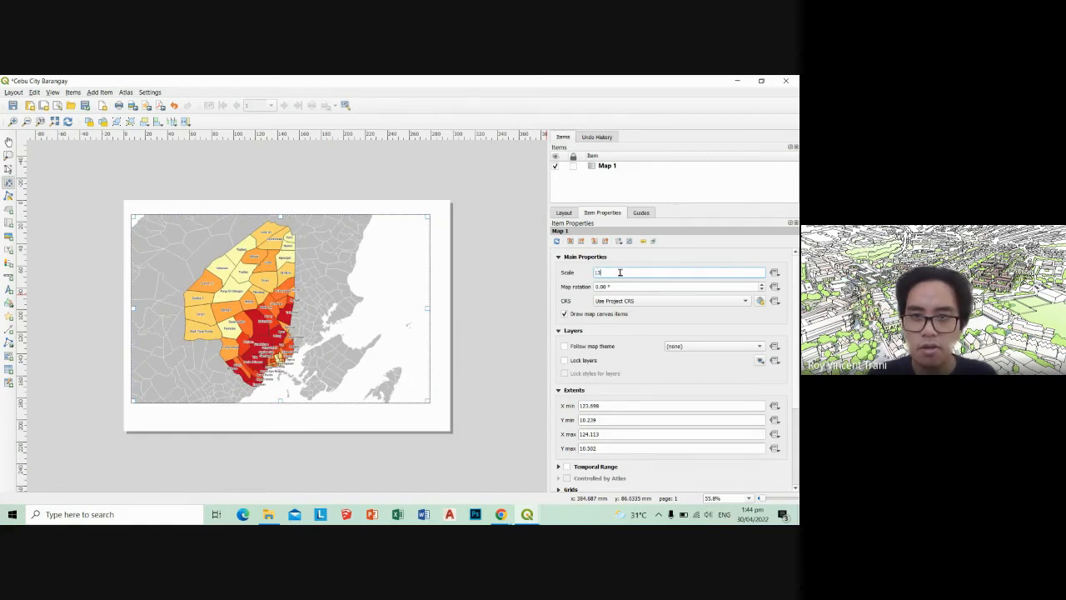
{"action": "type", "text": "0000"}
{"action": "key", "text": "Return"}
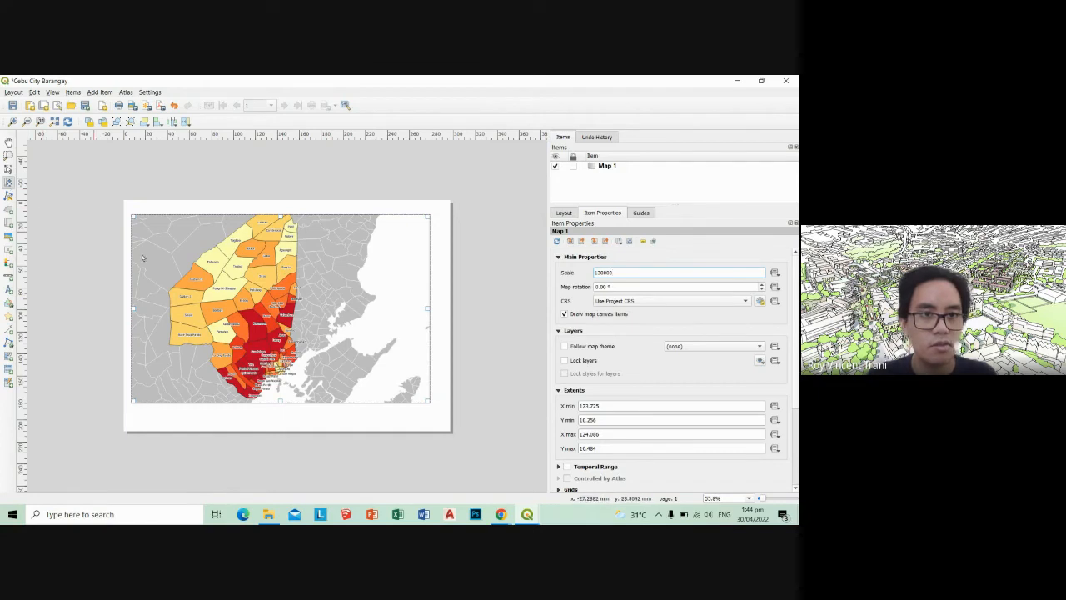
{"action": "left_click_drag", "start_coordinate": [142, 257], "coordinate": [251, 308]}
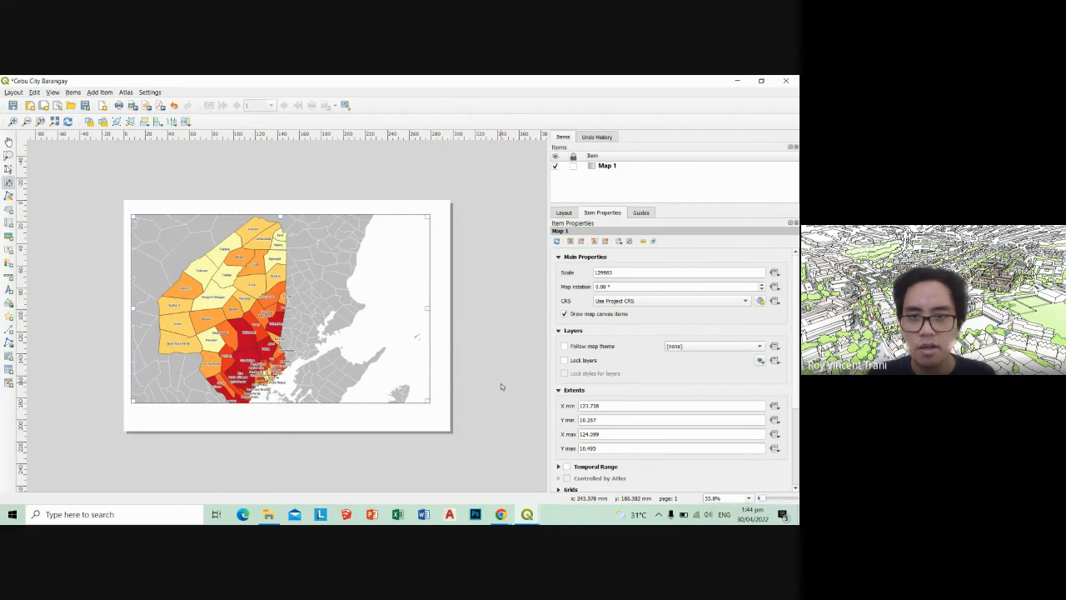
Resize the map frame to about 234 mm wide and 188 mm high, and set its scale to 130000
{"action": "left_click", "coordinate": [8, 167]}
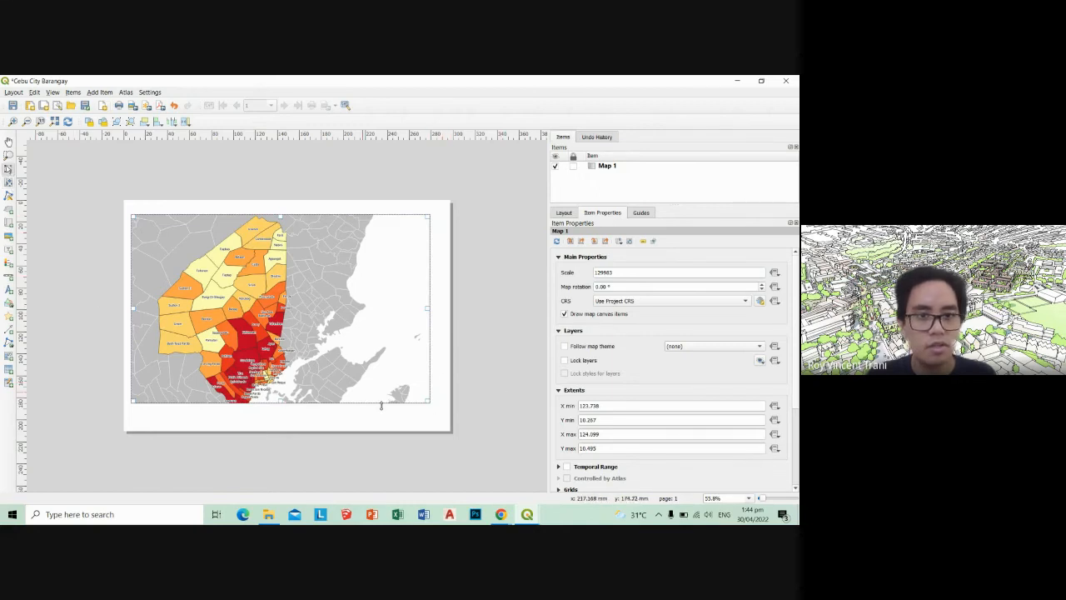
{"action": "left_click_drag", "start_coordinate": [429, 403], "coordinate": [387, 421]}
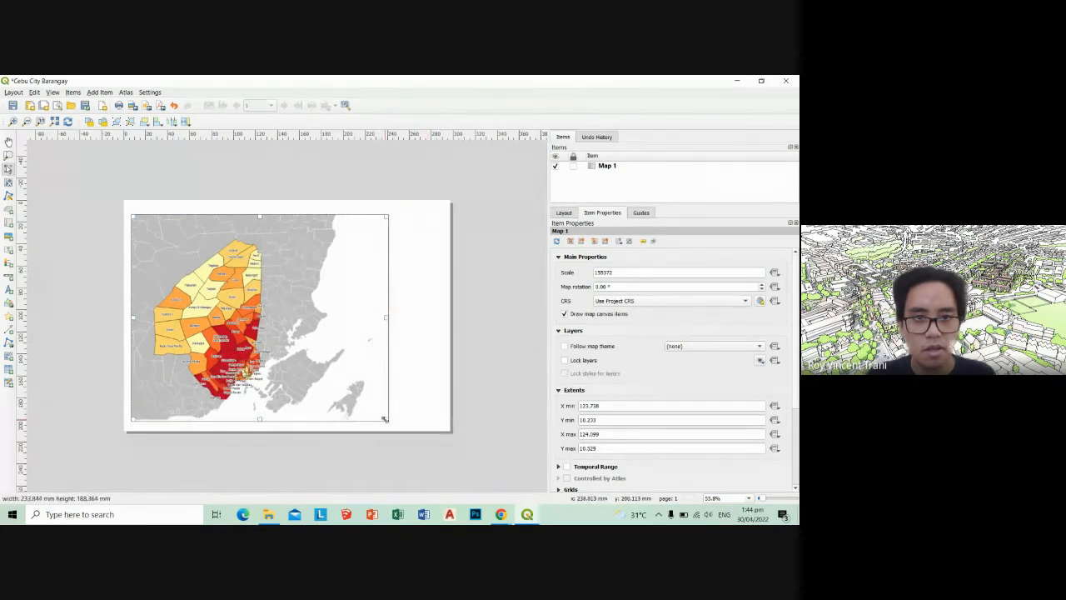
{"action": "double_click", "coordinate": [613, 272]}
{"action": "type", "text": "1"}
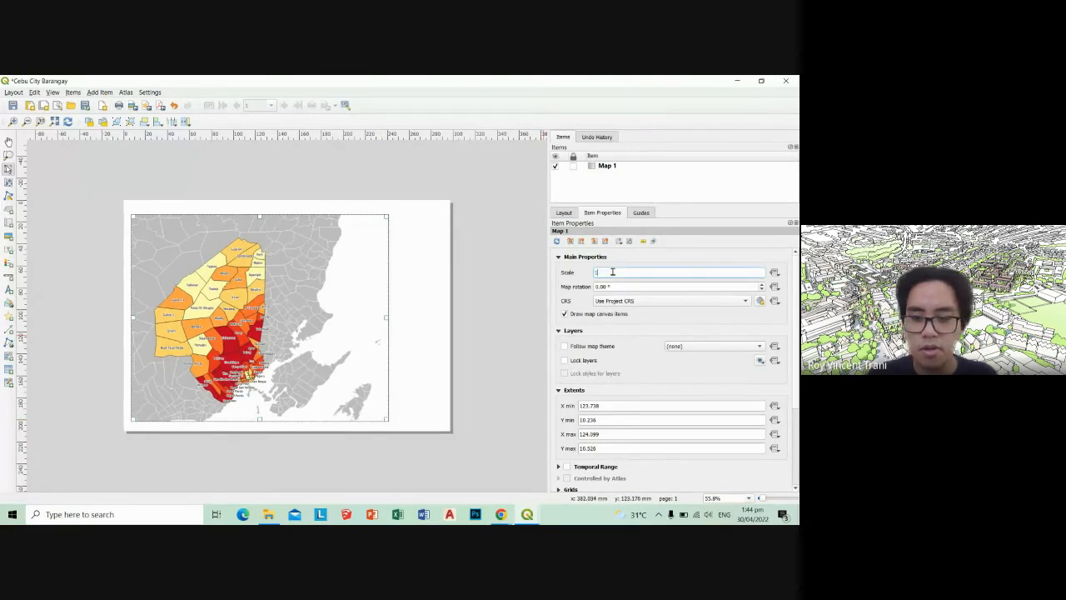
{"action": "type", "text": "30000"}
{"action": "key", "text": "Return"}
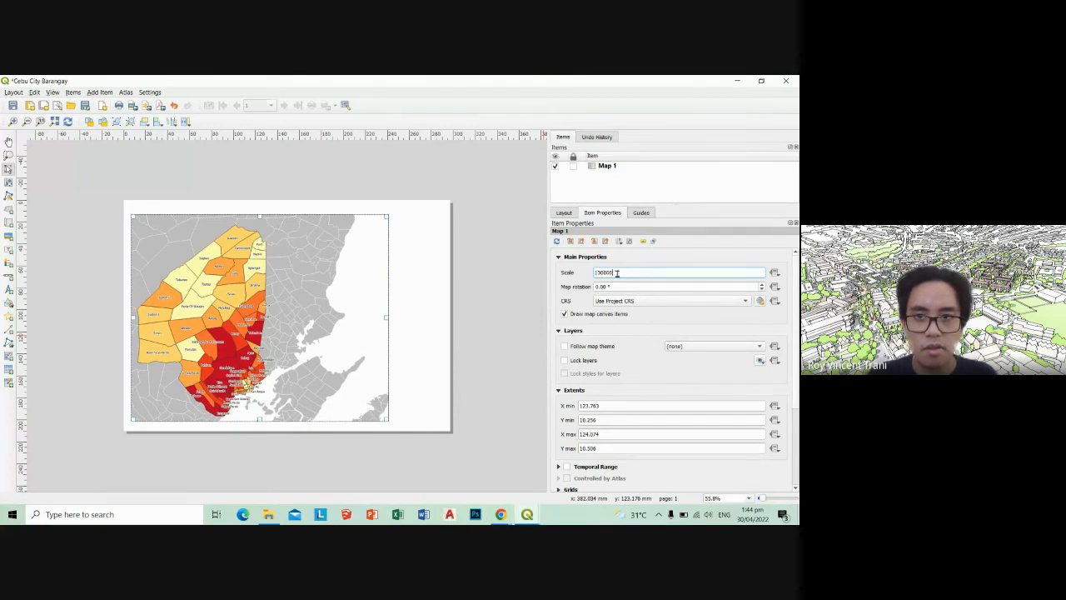
Set the map scale to 120000 and move the content rightward so Cebu City's western barangays fit inside the frame
{"action": "double_click", "coordinate": [616, 273]}
{"action": "type", "text": "1"}
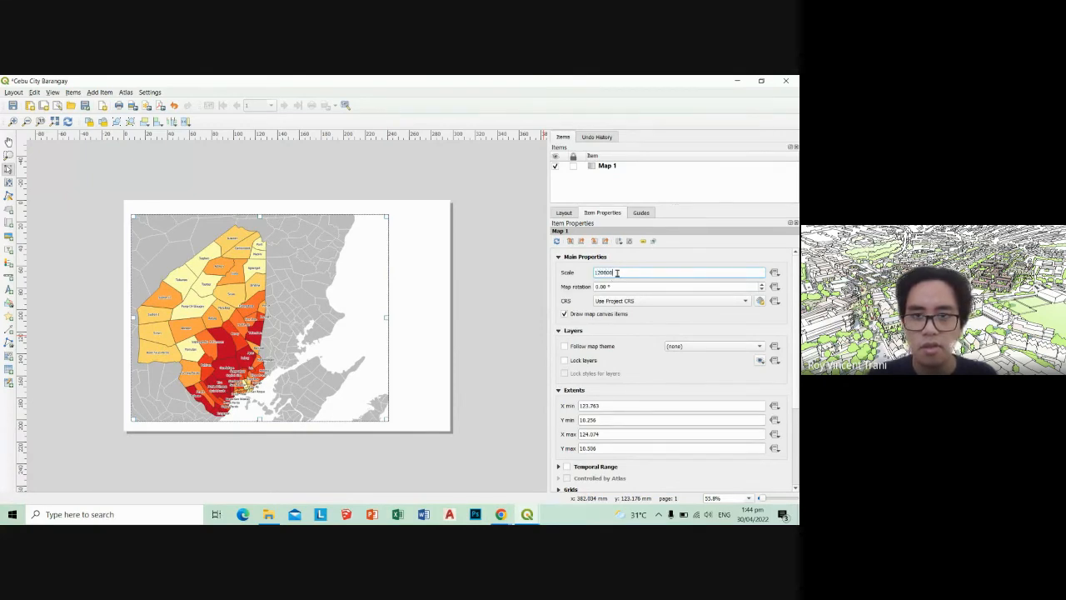
{"action": "type", "text": "20000"}
{"action": "key", "text": "Return"}
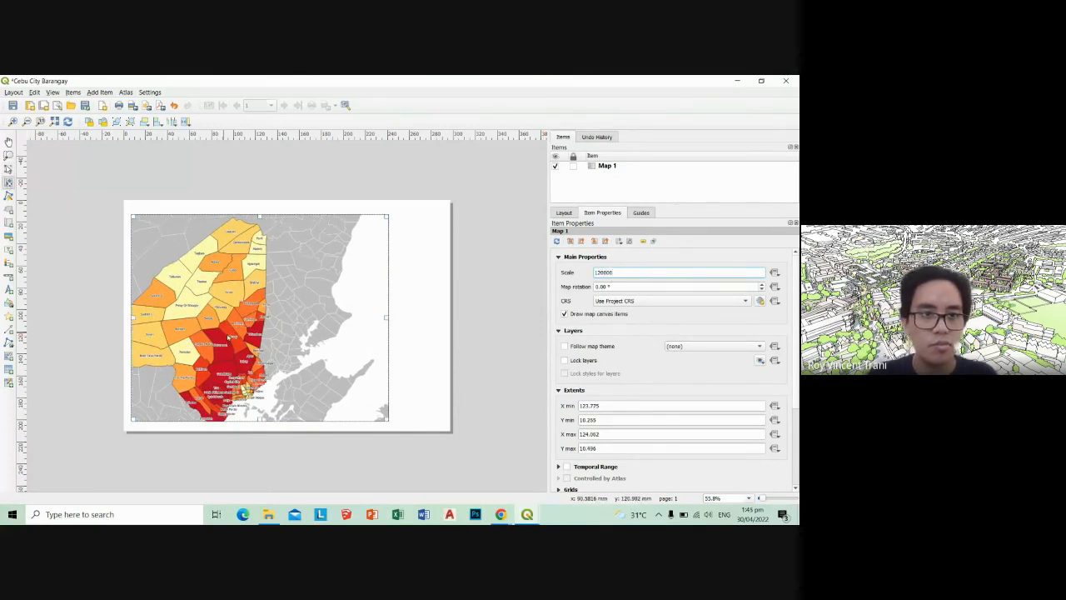
{"action": "left_click_drag", "start_coordinate": [229, 337], "coordinate": [284, 333]}
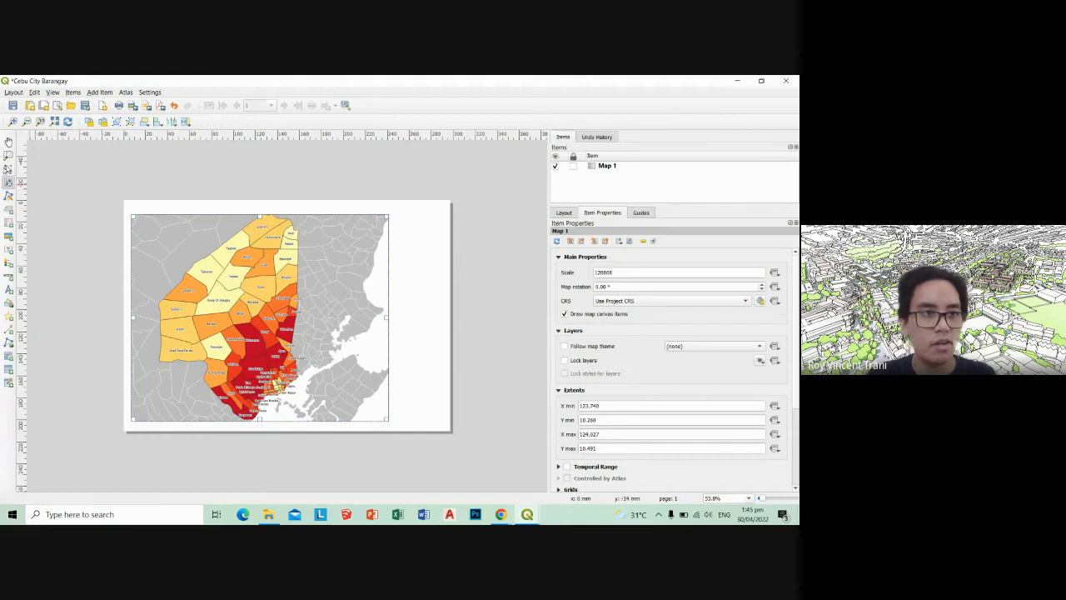
Extend the map frame's upper edge slightly toward the top of the page
{"action": "left_click", "coordinate": [9, 167]}
{"action": "left_click_drag", "start_coordinate": [260, 214], "coordinate": [259, 210]}
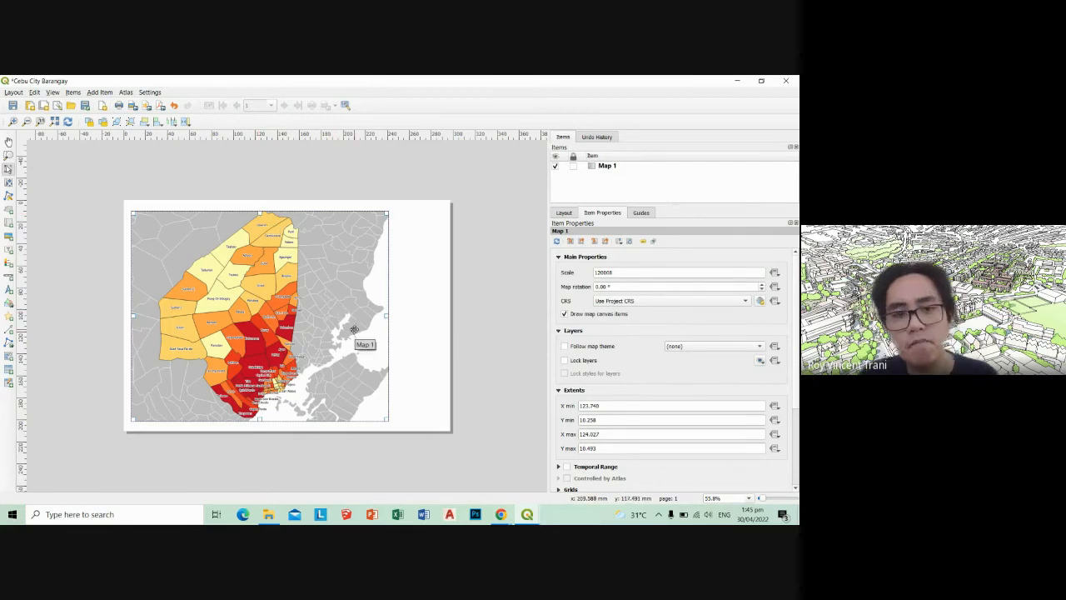
{"action": "scroll", "coordinate": [358, 335], "scroll_direction": "up", "scroll_amount": 1}
{"action": "scroll", "coordinate": [358, 340], "scroll_direction": "down", "scroll_amount": 1}
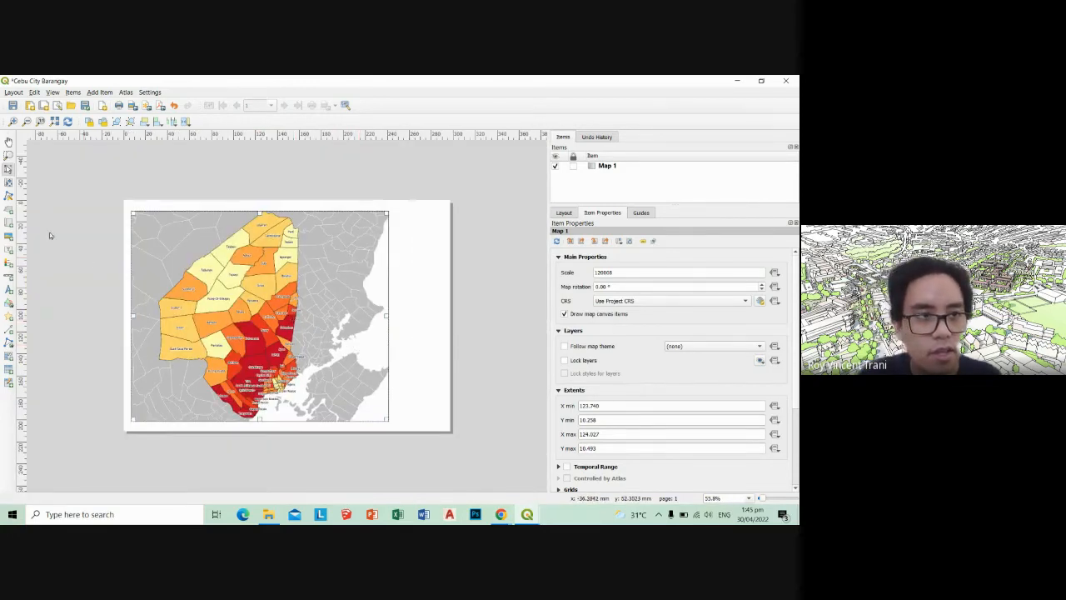
Nudge the map content slightly left and down within its frame, and deselect the map
{"action": "left_click", "coordinate": [8, 181]}
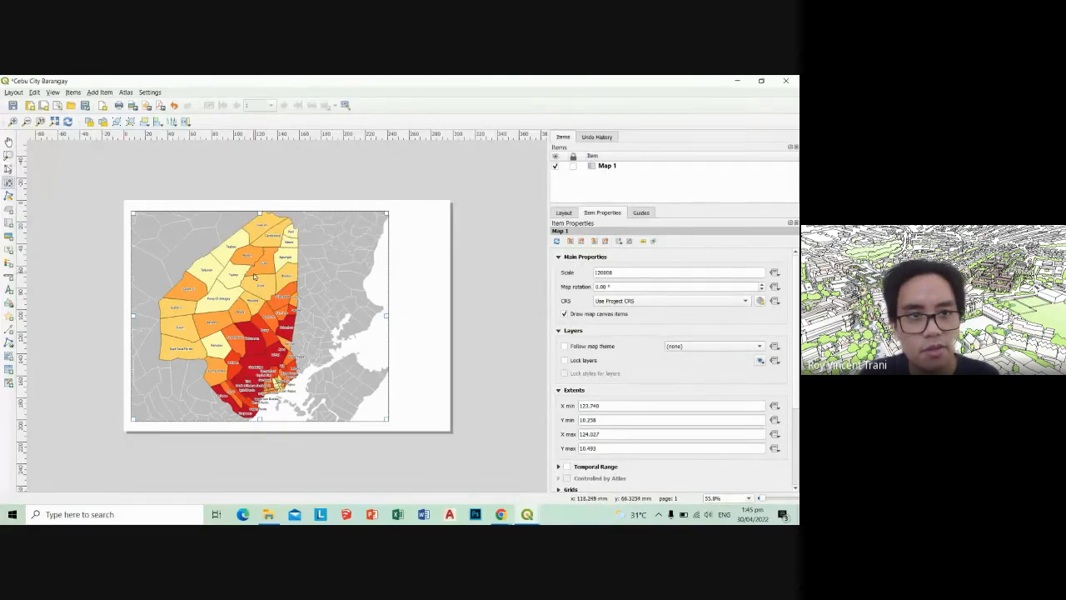
{"action": "scroll", "coordinate": [254, 277], "scroll_direction": "up", "scroll_amount": 1}
{"action": "scroll", "coordinate": [252, 281], "scroll_direction": "down", "scroll_amount": 1}
{"action": "scroll", "coordinate": [252, 280], "scroll_direction": "up", "scroll_amount": 1}
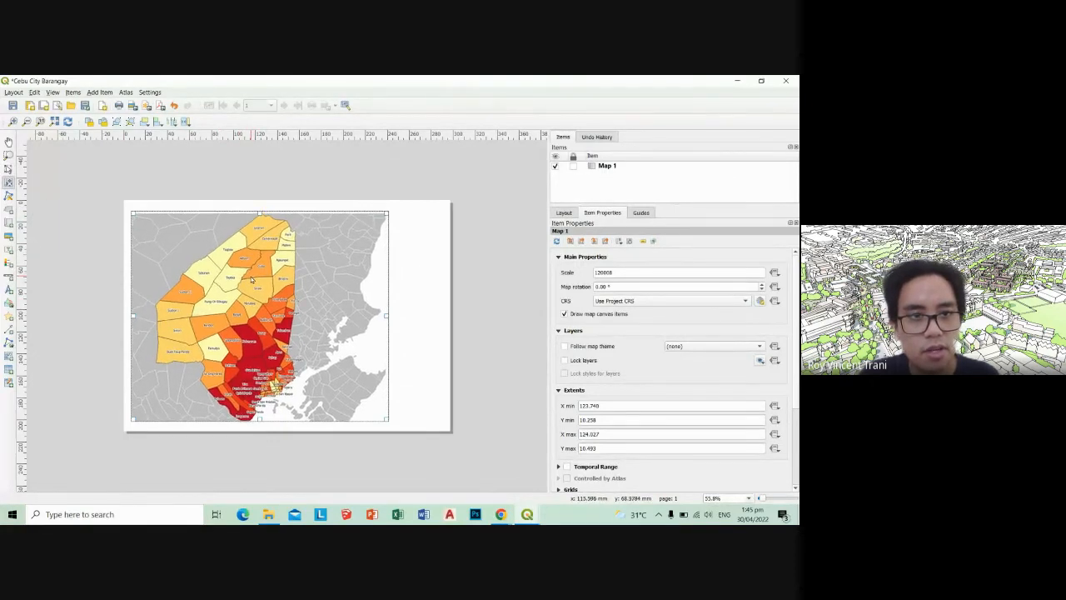
{"action": "scroll", "coordinate": [265, 284], "scroll_direction": "down", "scroll_amount": 1}
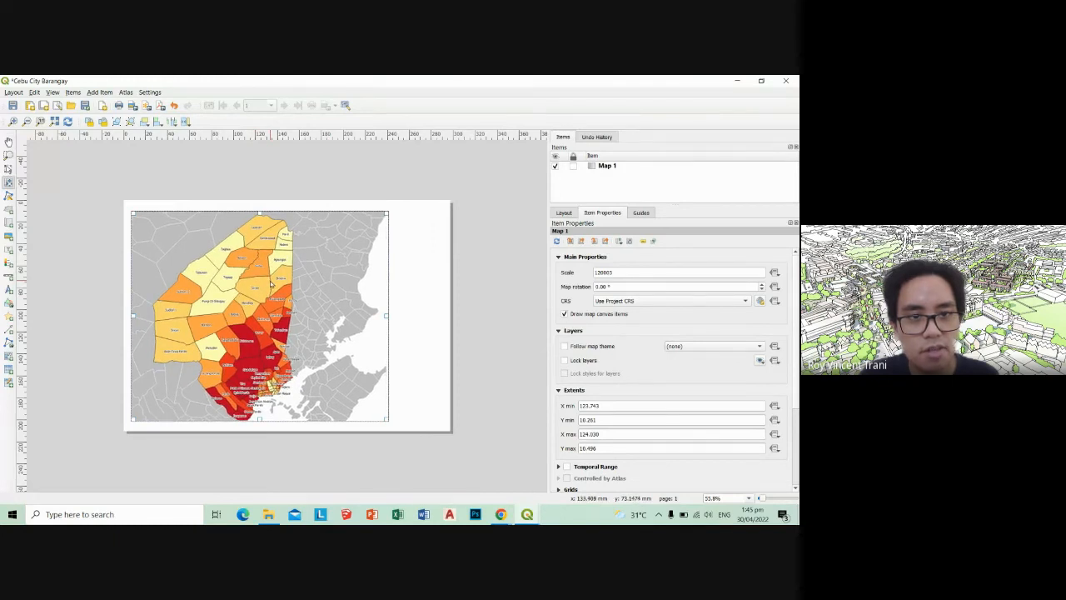
{"action": "left_click", "coordinate": [425, 339]}
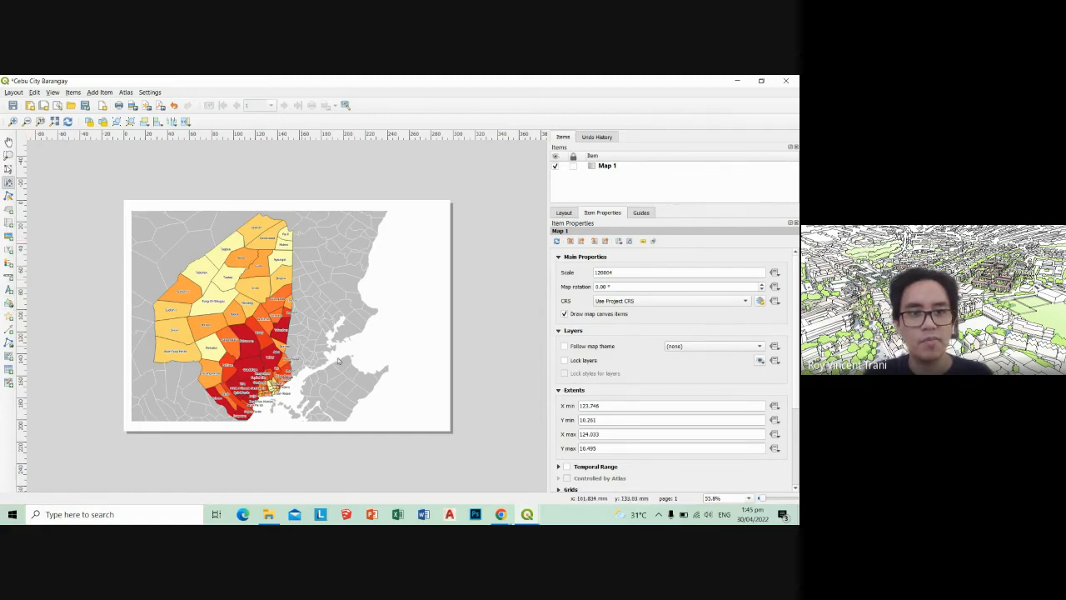
Add a label box about 42 mm square in the blank page area beside the map's upper right corner
{"action": "left_click", "coordinate": [9, 249]}
{"action": "left_click_drag", "start_coordinate": [398, 218], "coordinate": [444, 263]}
{"action": "scroll", "coordinate": [398, 225], "scroll_direction": "up", "scroll_amount": 1}
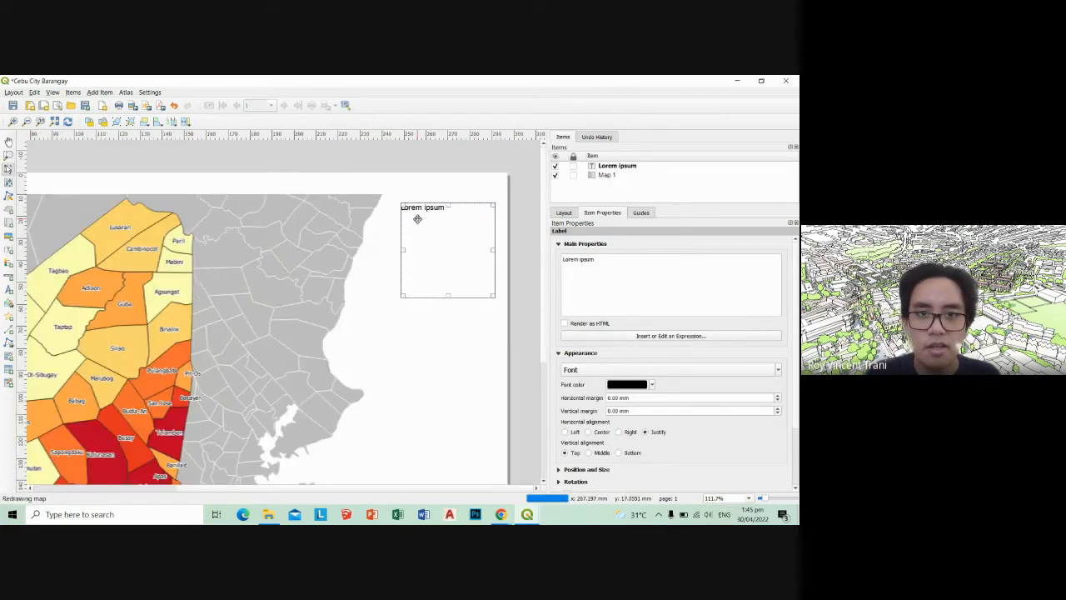
Replace the label's placeholder text with "Cebu City, Cebu" and "Population 2020" on two lines
{"action": "triple_click", "coordinate": [598, 260]}
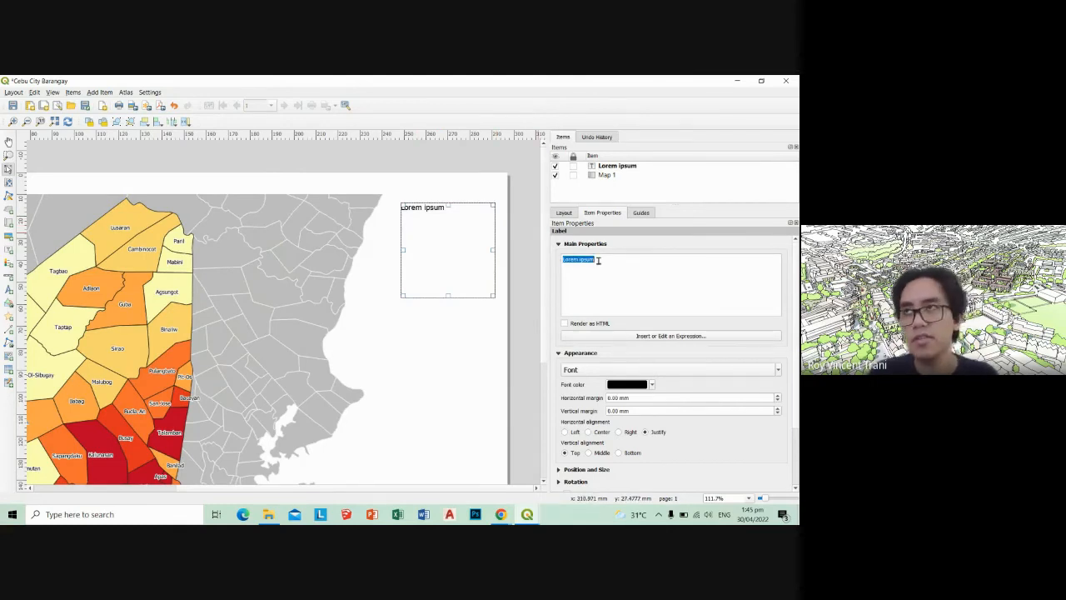
{"action": "type", "text": "Ce"}
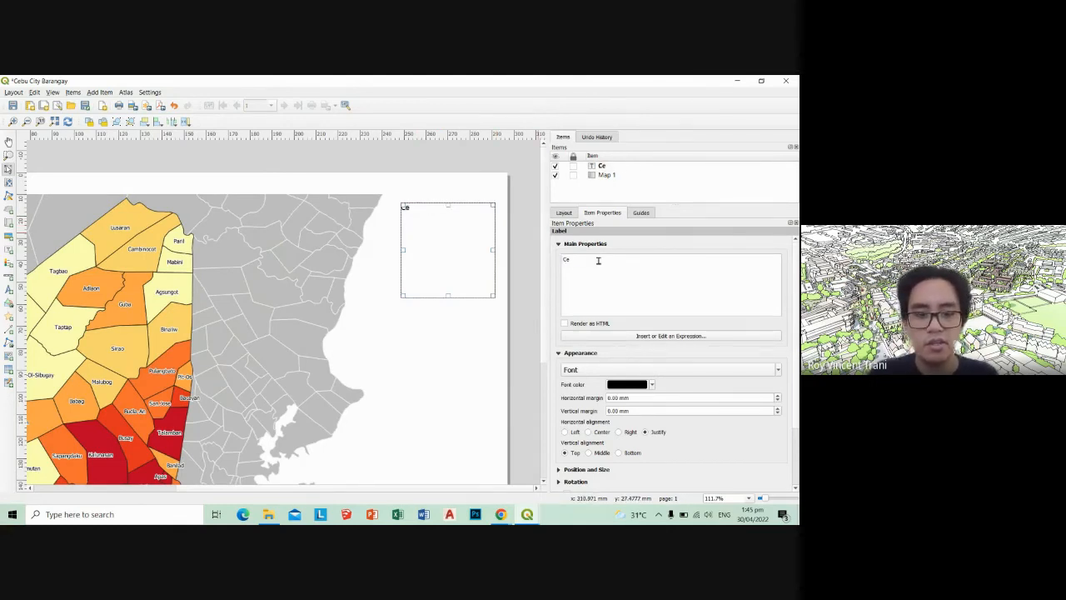
{"action": "type", "text": "bu City"}
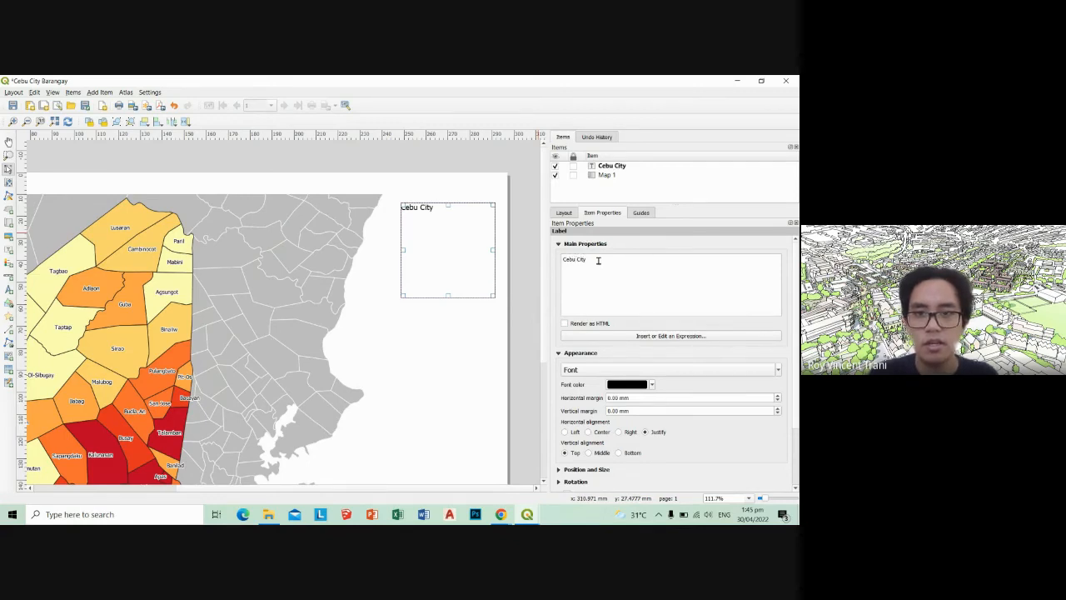
{"action": "key", "text": "Return"}
{"action": "type", "text": "Ceb"}
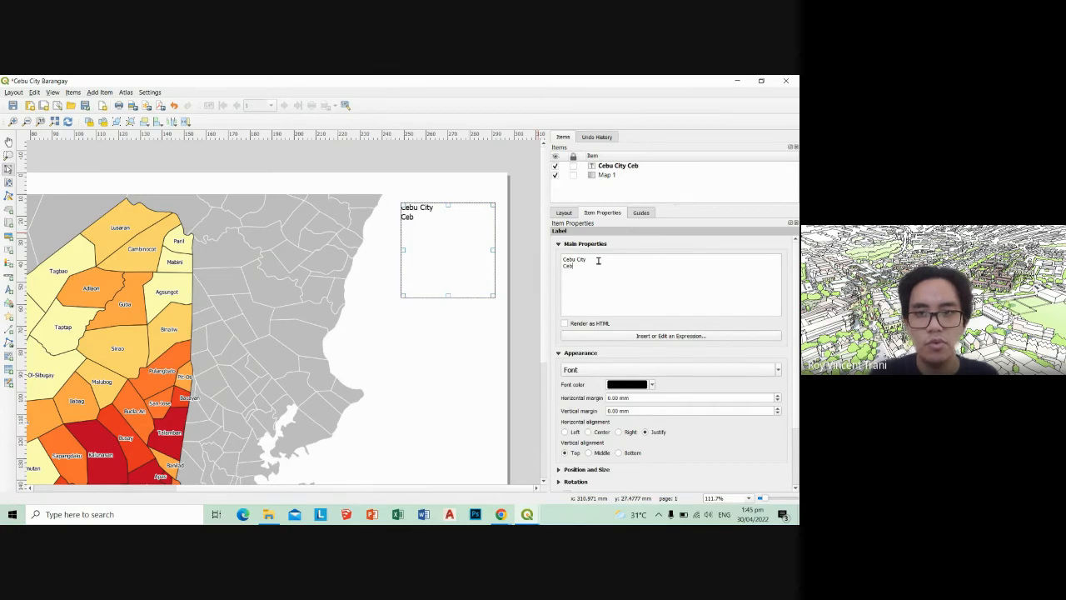
{"action": "type", "text": "u Priv"}
{"action": "key", "text": "BackSpace"}
{"action": "type", "text": "o"}
{"action": "key", "text": "BackSpace"}
{"action": "key", "text": "BackSpace"}
{"action": "key", "text": "BackSpace"}
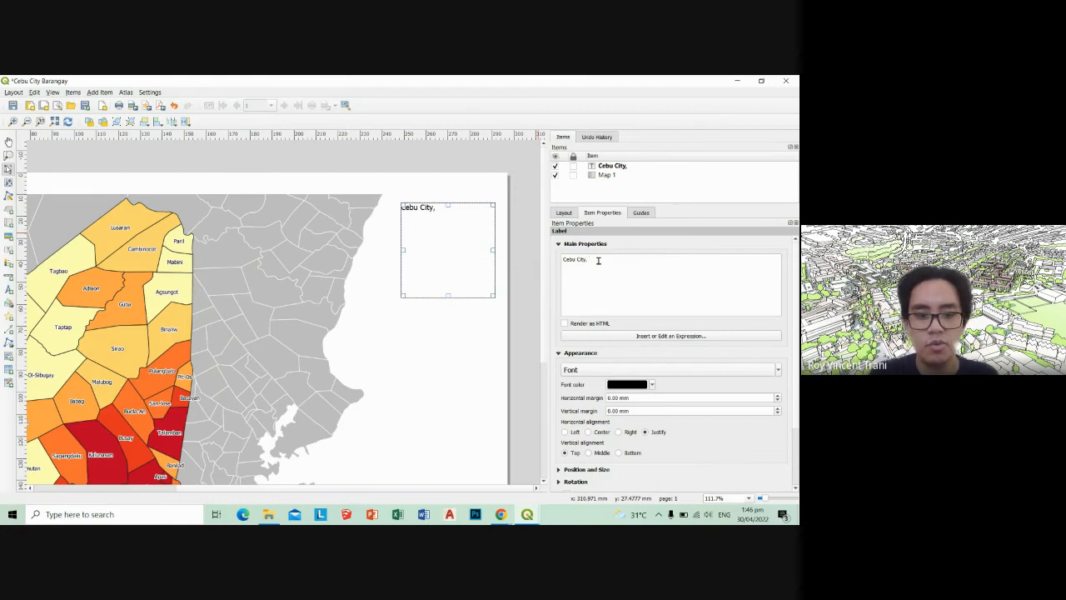
{"action": "type", "text": "Cebu "}
{"action": "type", "text": "Popu"}
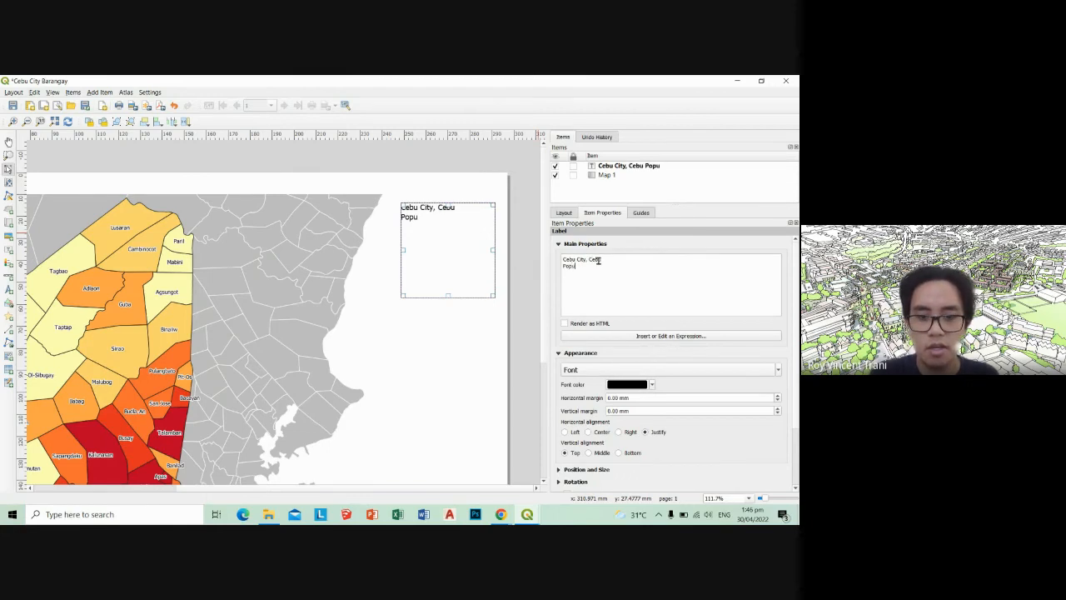
{"action": "type", "text": "lation 2020"}
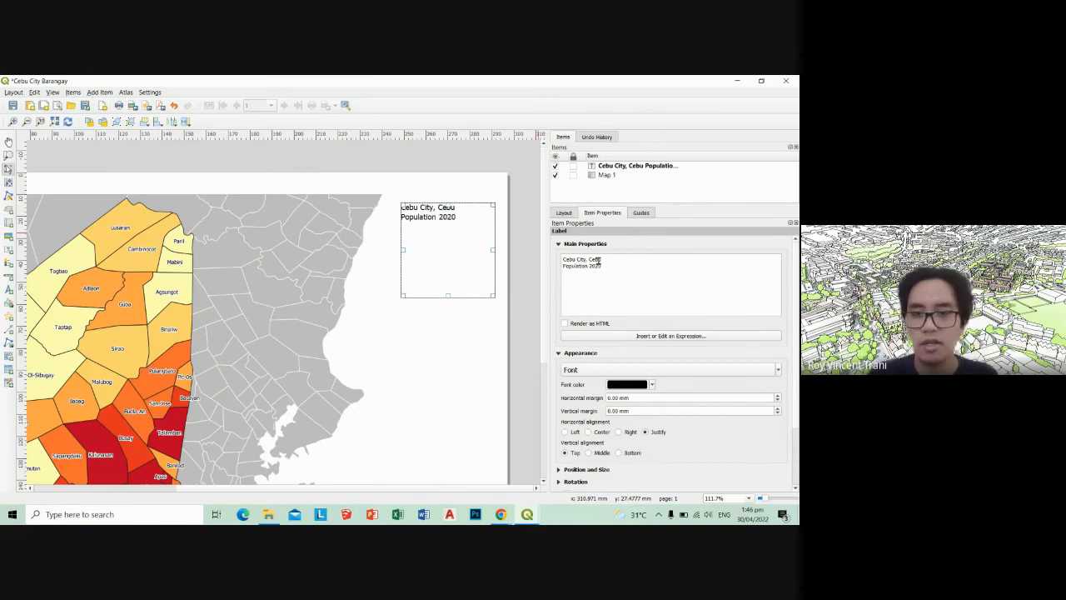
Set the title label's font size to 14
{"action": "left_click_drag", "start_coordinate": [612, 268], "coordinate": [561, 259]}
{"action": "left_click", "coordinate": [671, 369]}
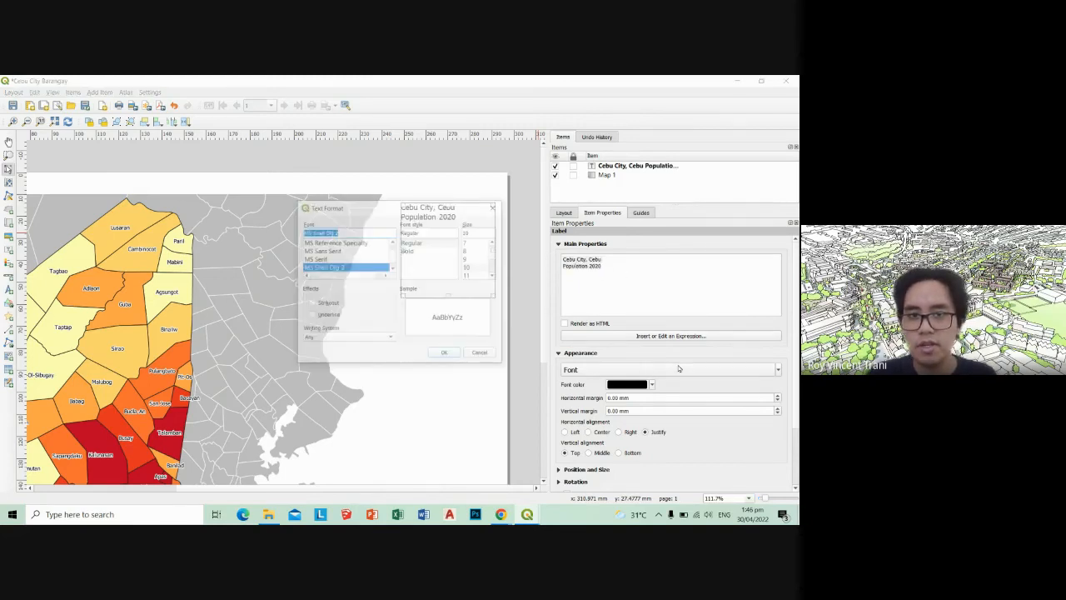
{"action": "scroll", "coordinate": [495, 278], "scroll_direction": "down", "scroll_amount": 2}
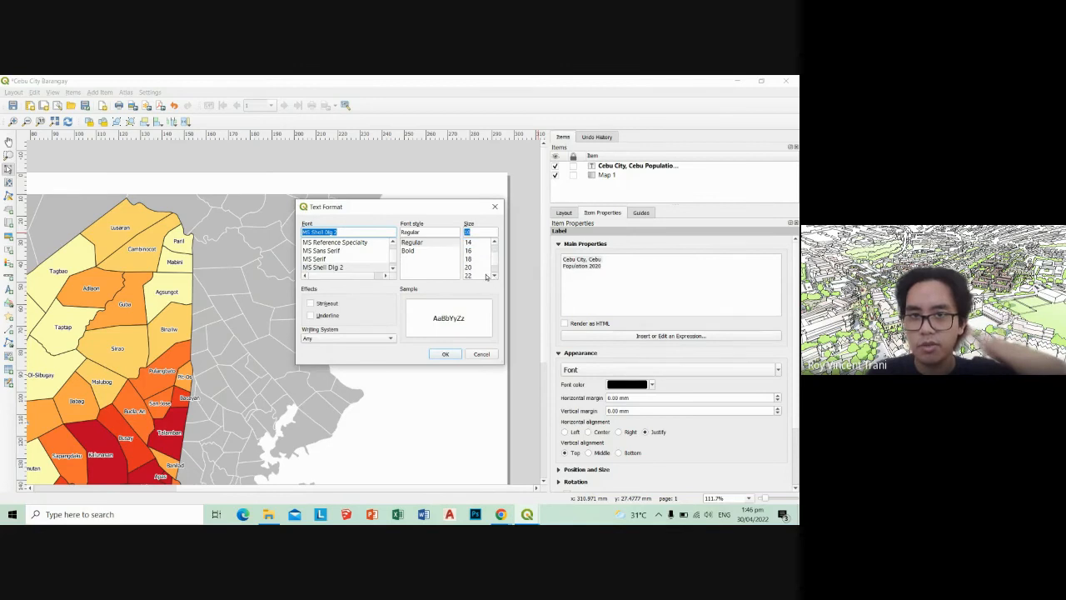
{"action": "left_click", "coordinate": [469, 268]}
{"action": "left_click", "coordinate": [446, 354]}
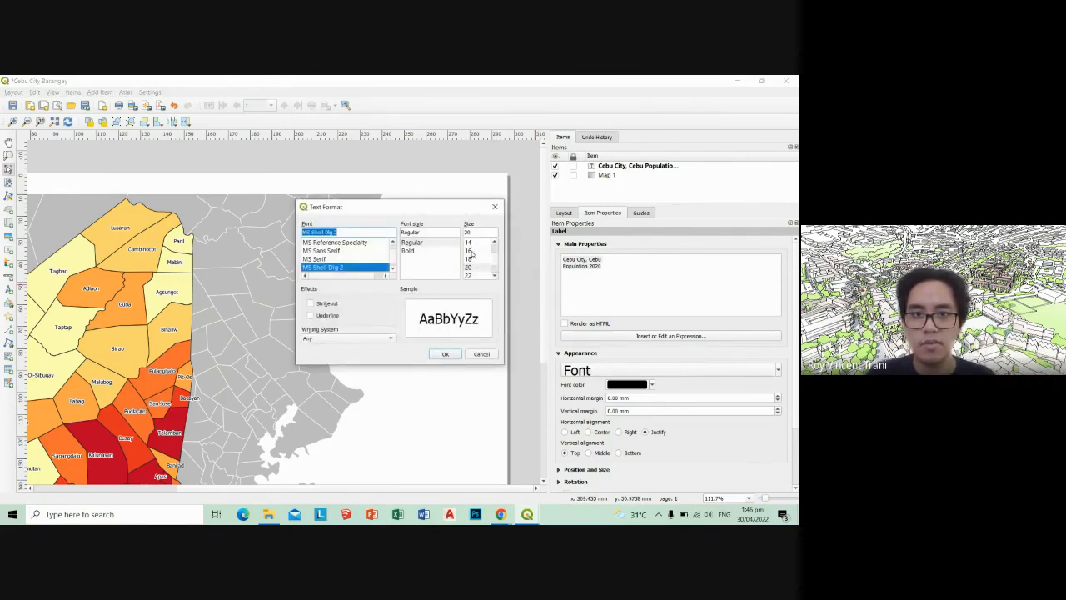
{"action": "left_click", "coordinate": [470, 244]}
{"action": "left_click", "coordinate": [456, 355]}
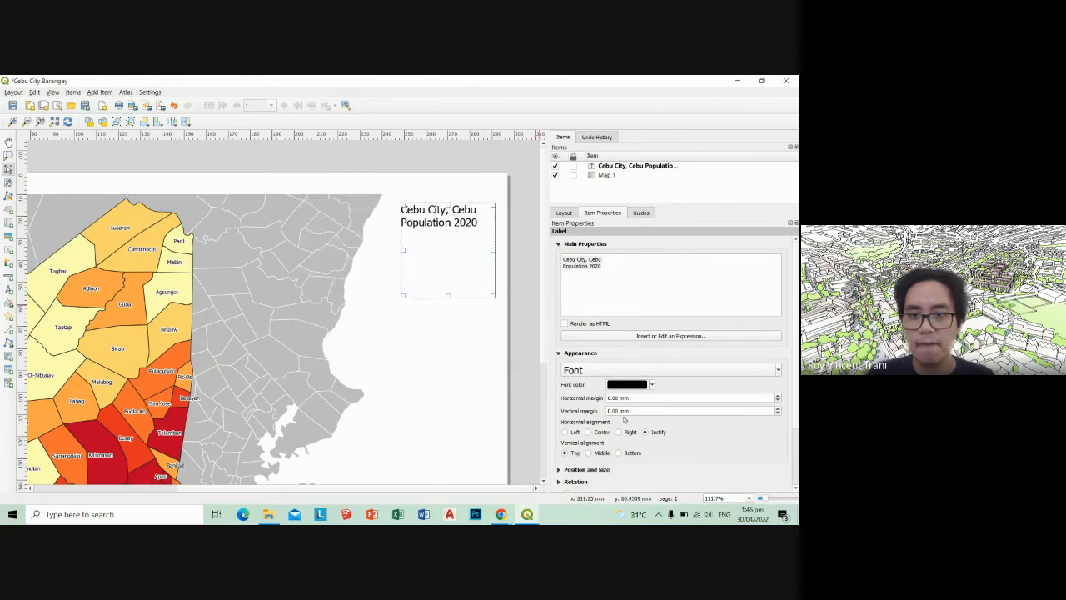
Center the title label's text horizontally and make it bold
{"action": "left_click", "coordinate": [588, 431]}
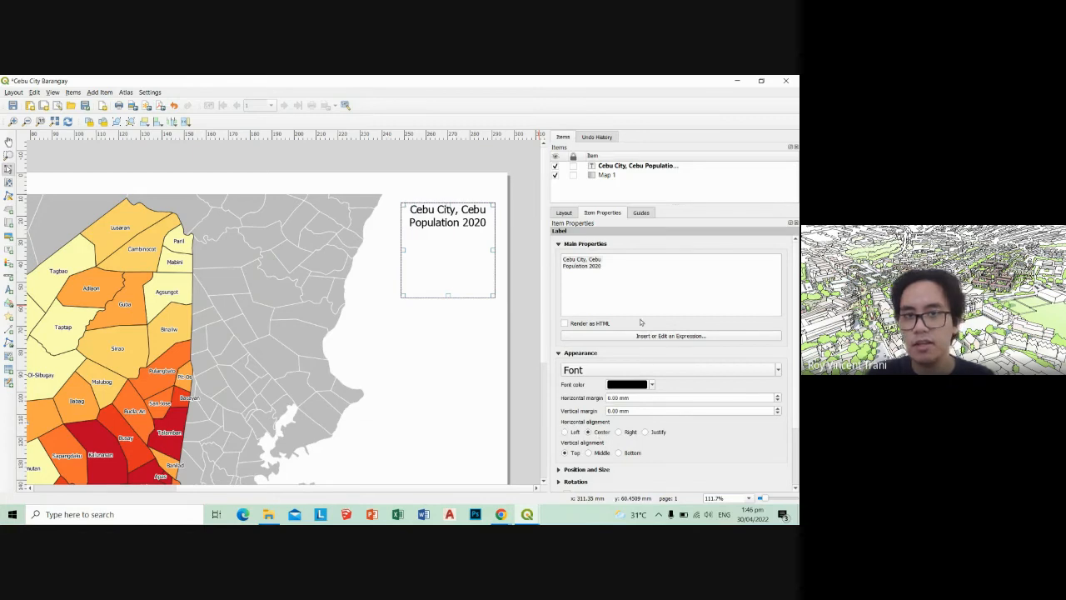
{"action": "left_click", "coordinate": [651, 372]}
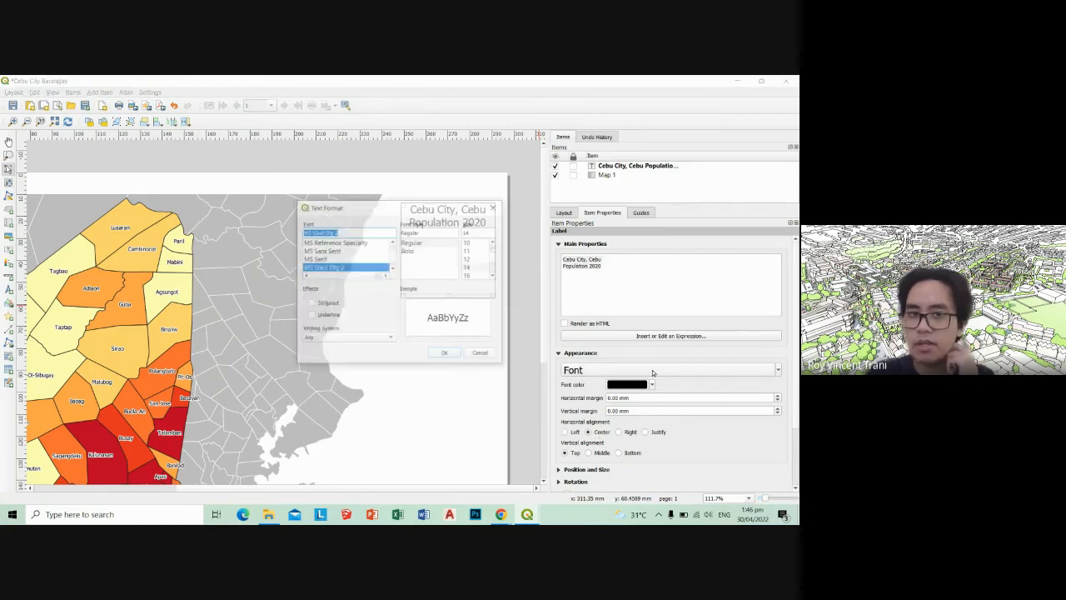
{"action": "left_click", "coordinate": [413, 249]}
{"action": "left_click_drag", "start_coordinate": [422, 208], "coordinate": [203, 200]}
{"action": "left_click", "coordinate": [224, 343]}
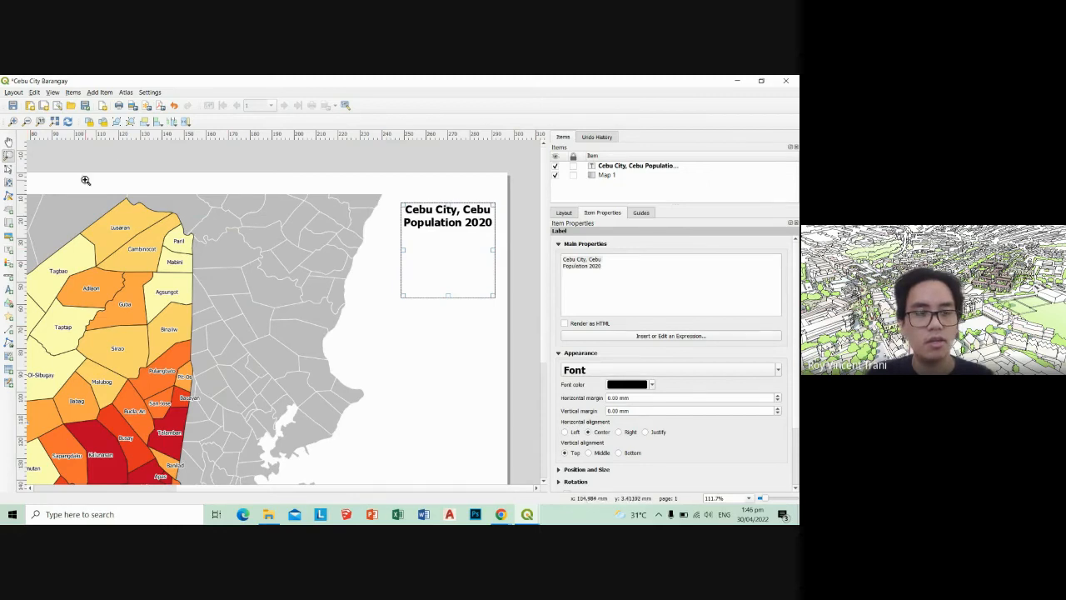
Add a legend for the map in the blank page area below the title label
{"action": "left_click", "coordinate": [8, 142]}
{"action": "left_click_drag", "start_coordinate": [293, 309], "coordinate": [317, 292]}
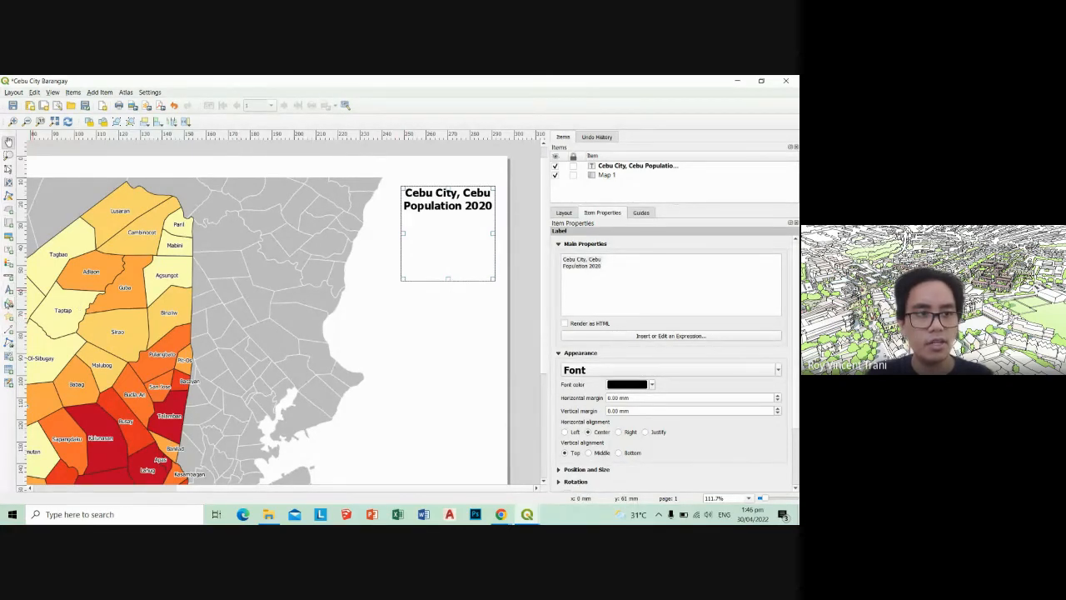
{"action": "left_click", "coordinate": [9, 264]}
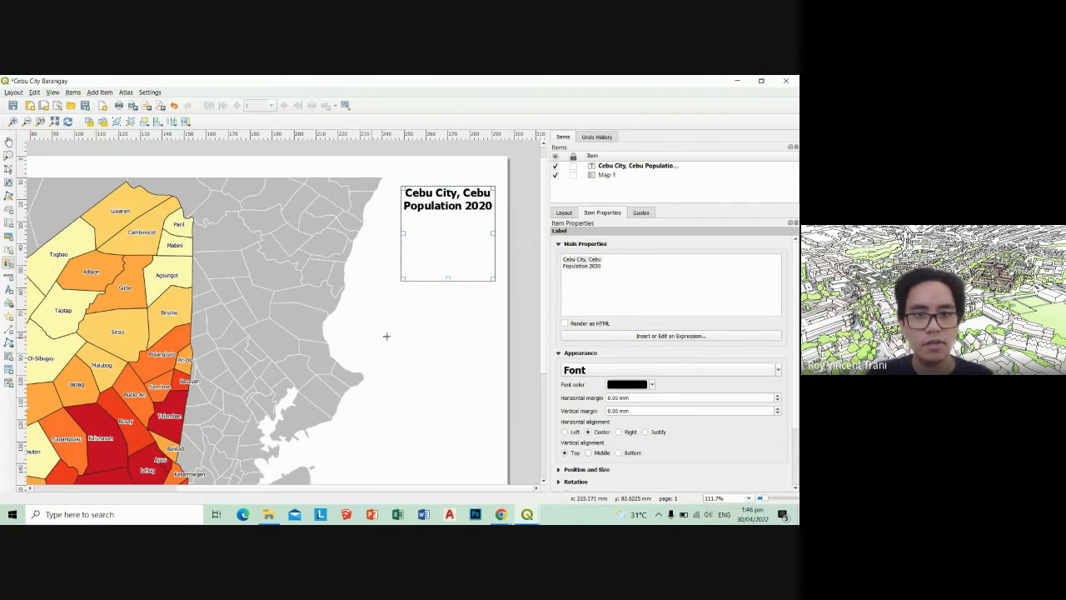
{"action": "left_click_drag", "start_coordinate": [403, 298], "coordinate": [496, 437]}
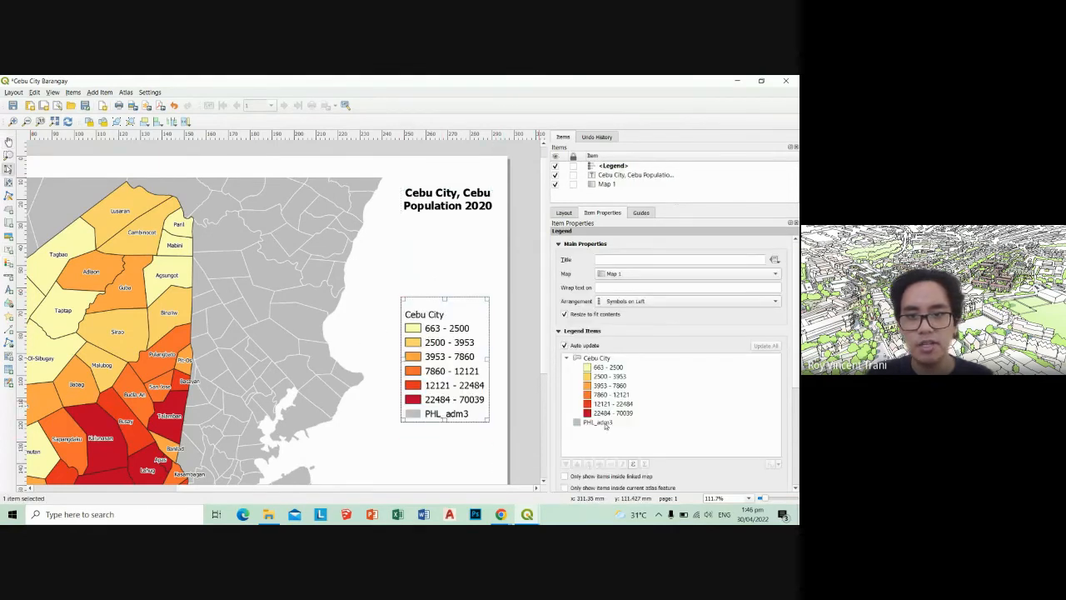
Turn off the legend's auto update to remove its PHL_adm3 entry, and move the legend lower on the page
{"action": "left_click", "coordinate": [565, 345]}
{"action": "left_click", "coordinate": [582, 422]}
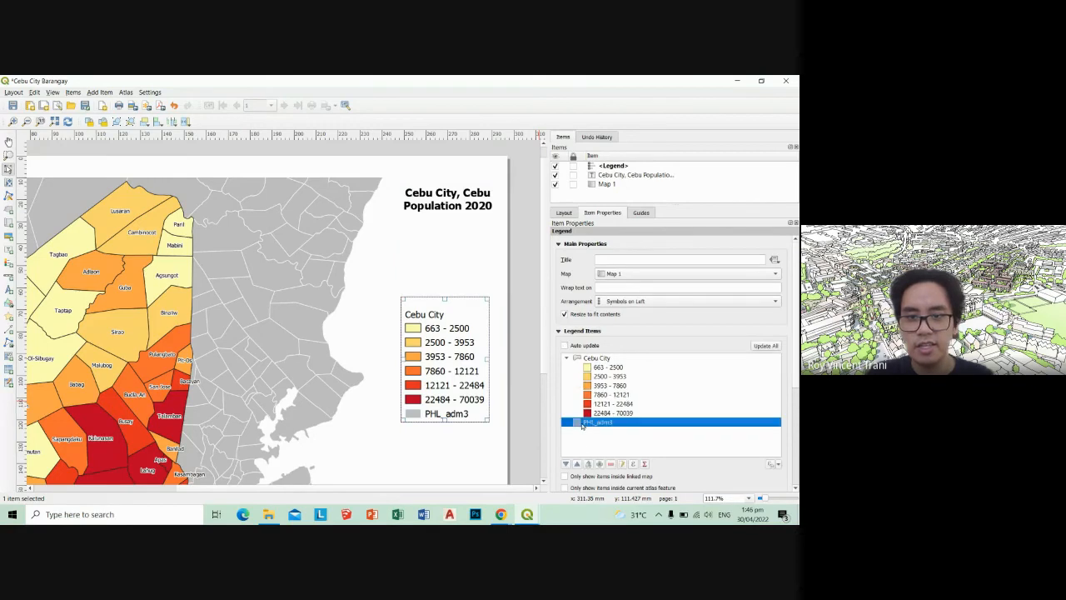
{"action": "left_click", "coordinate": [611, 464]}
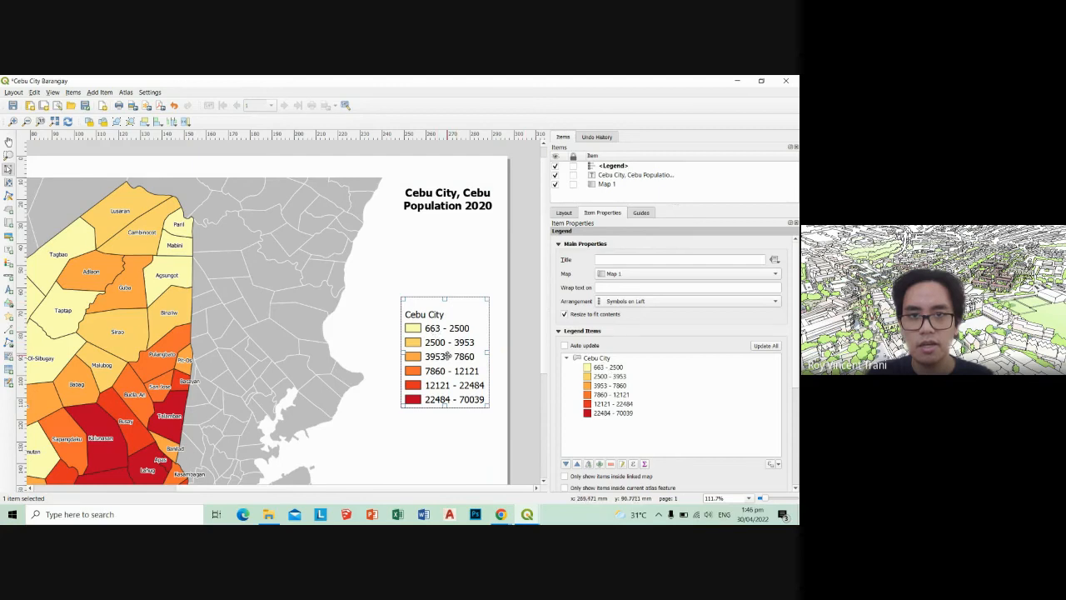
{"action": "left_click_drag", "start_coordinate": [447, 355], "coordinate": [459, 421]}
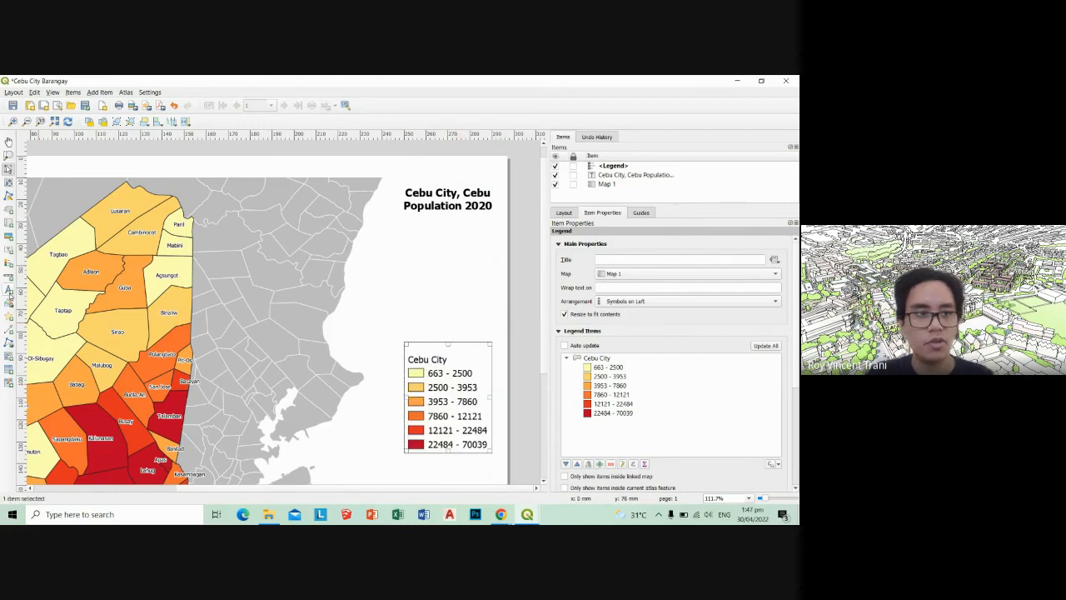
Add a label directly beneath the title and enter the map author's full name as its text
{"action": "left_click", "coordinate": [9, 250]}
{"action": "left_click_drag", "start_coordinate": [407, 219], "coordinate": [492, 260]}
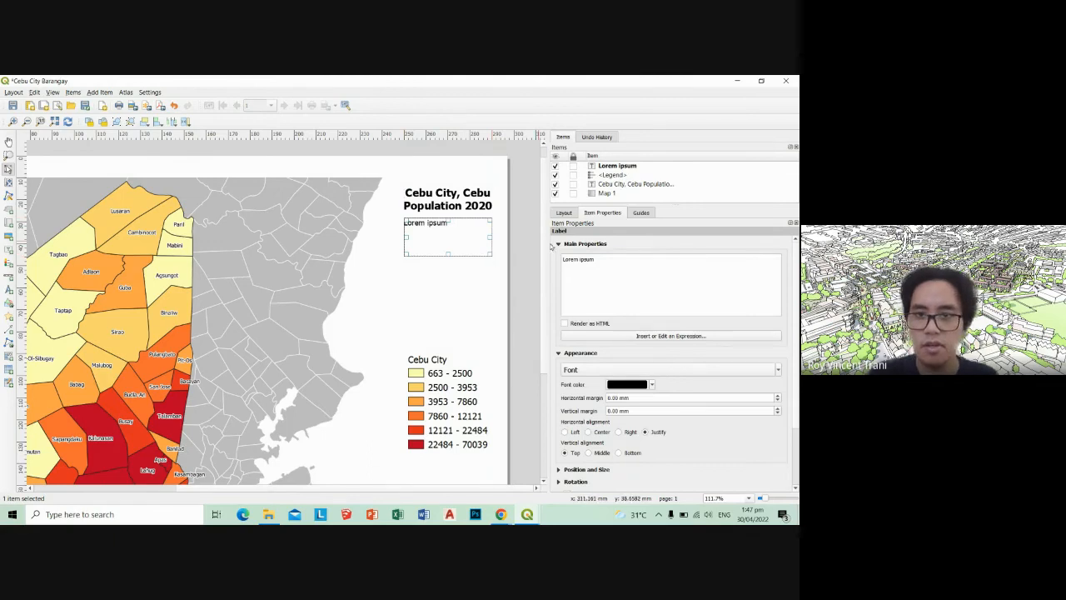
{"action": "left_click_drag", "start_coordinate": [595, 260], "coordinate": [563, 259]}
{"action": "type", "text": "Roy"}
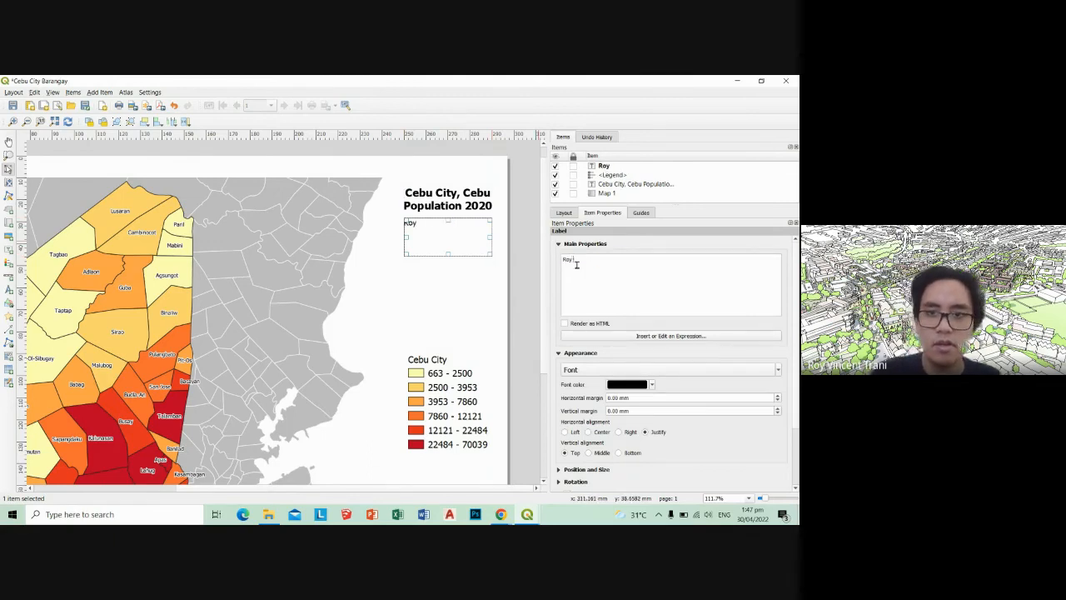
{"action": "type", "text": " Vincent Tra"}
{"action": "key", "text": "BackSpace"}
{"action": "key", "text": "BackSpace"}
{"action": "key", "text": "BackSpace"}
{"action": "key", "text": "BackSpace"}
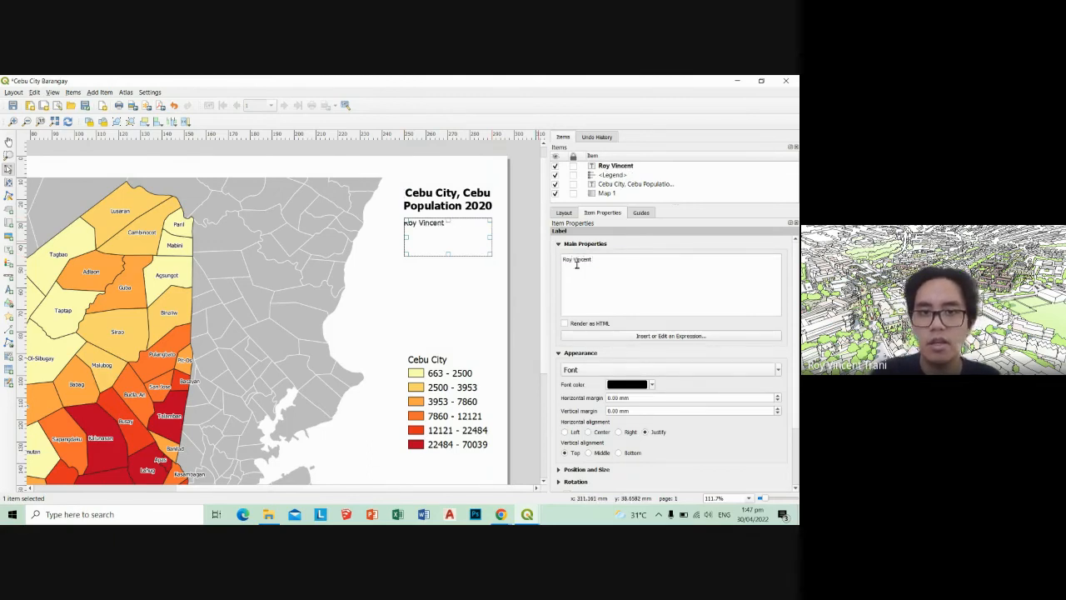
{"action": "type", "text": "Tra"}
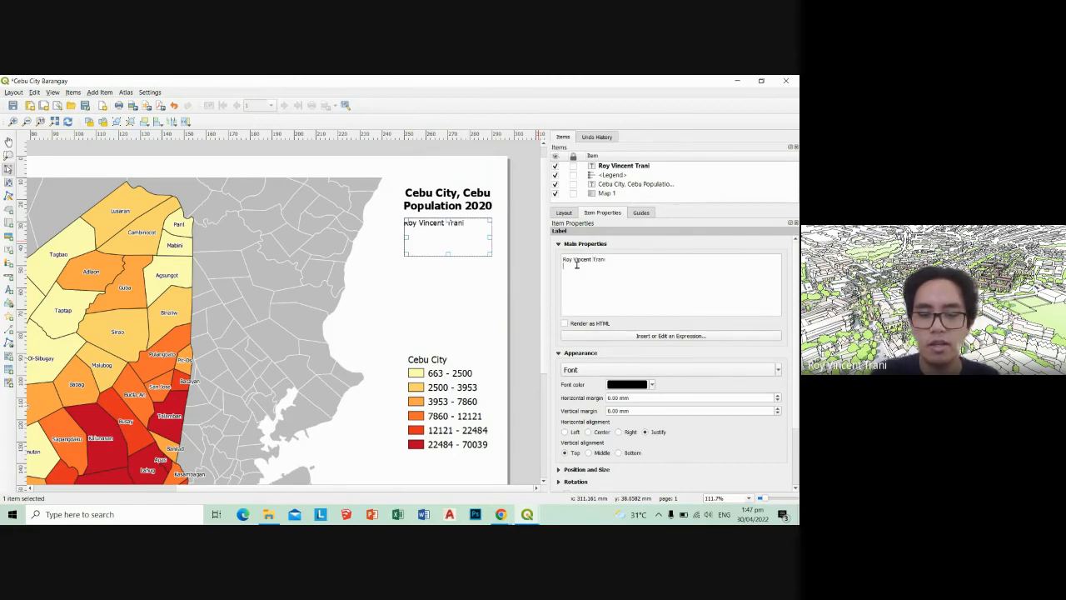
{"action": "type", "text": "ni"}
Add "Map Created:" and "April 30,2022" on separate lines under the author's name, and left-align the label text
{"action": "key", "text": "Return"}
{"action": "type", "text": "Map Created: April 30,2"}
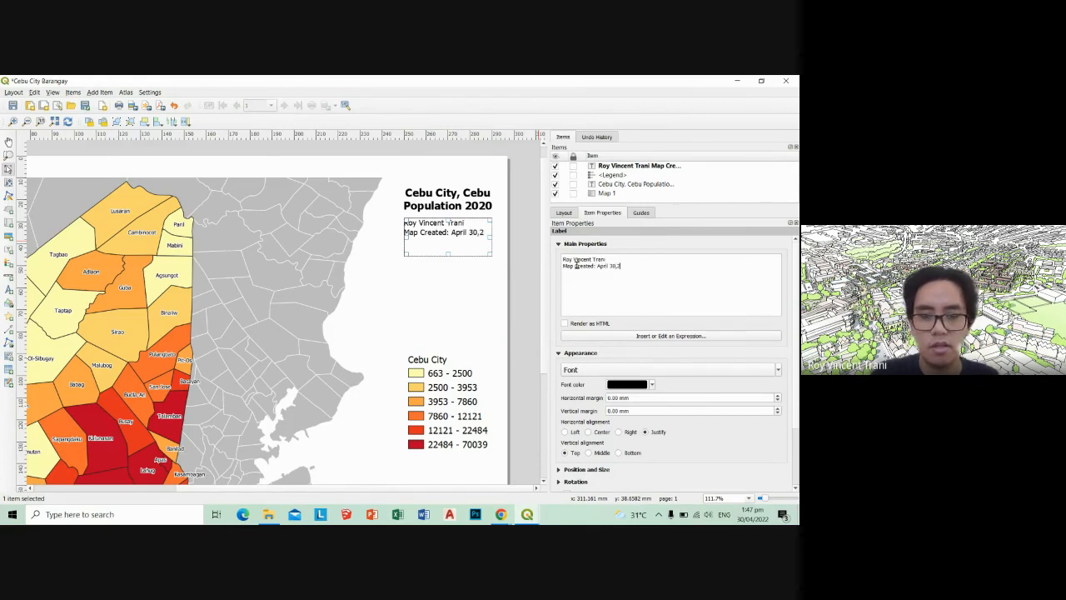
{"action": "type", "text": "022"}
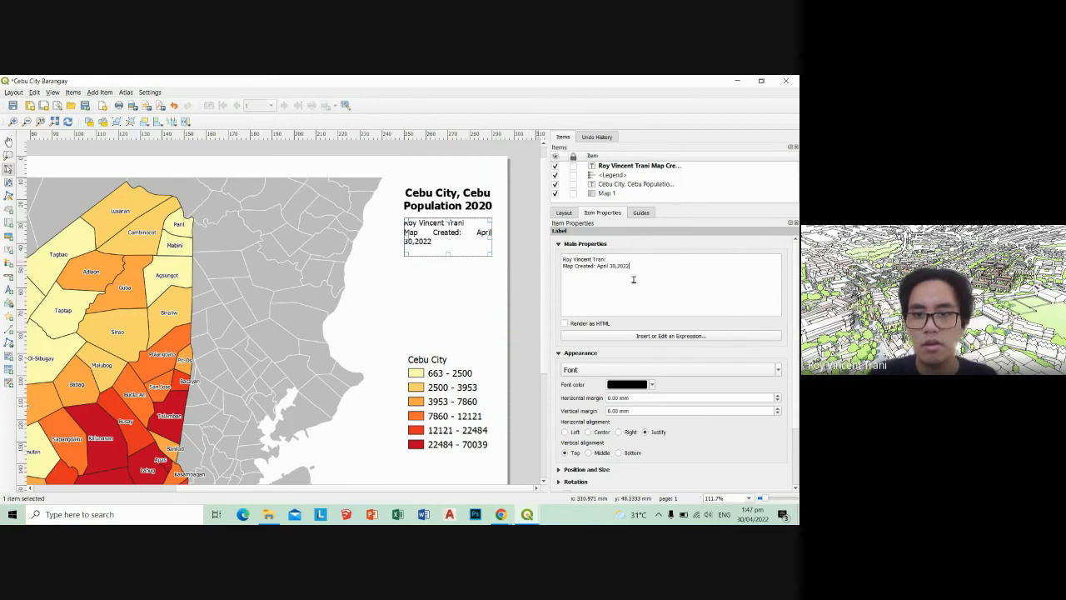
{"action": "left_click", "coordinate": [565, 432]}
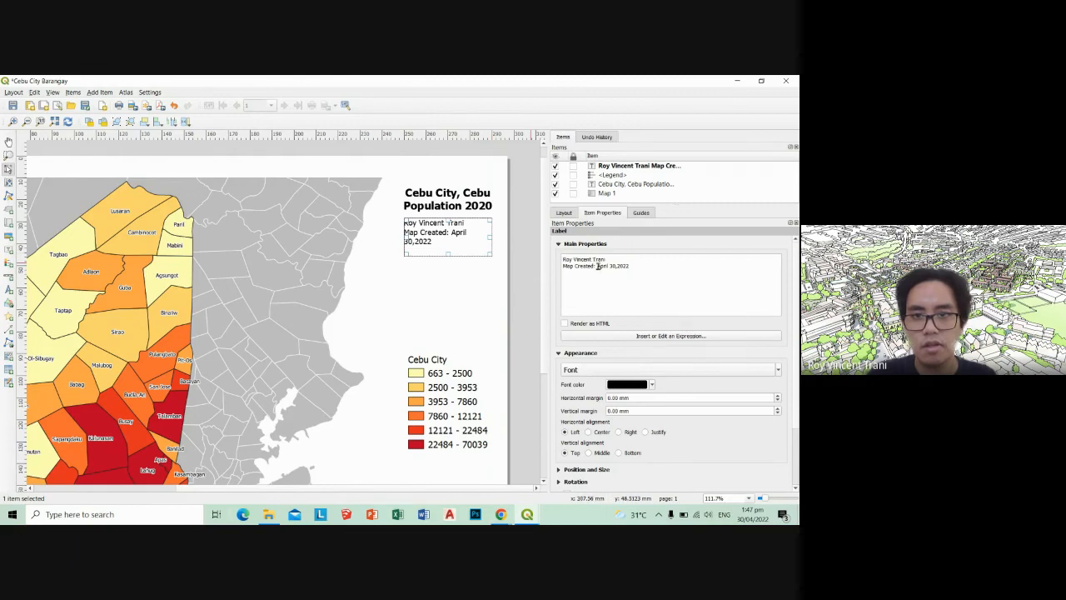
{"action": "key", "text": "Return"}
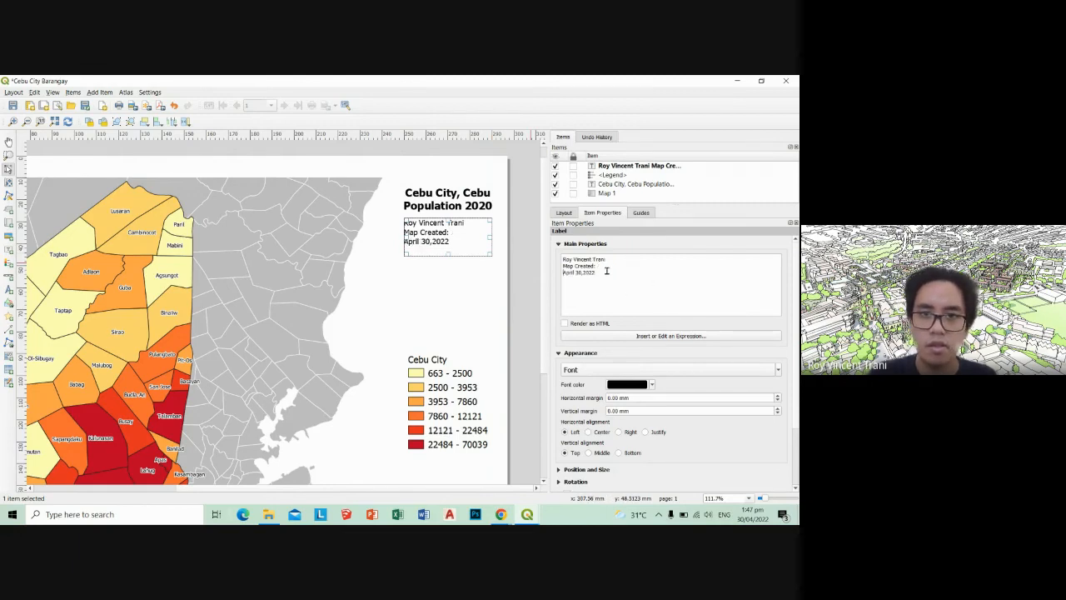
Deselect the author label and review the map, title, credit text and legend across the whole page
{"action": "key", "text": "z"}
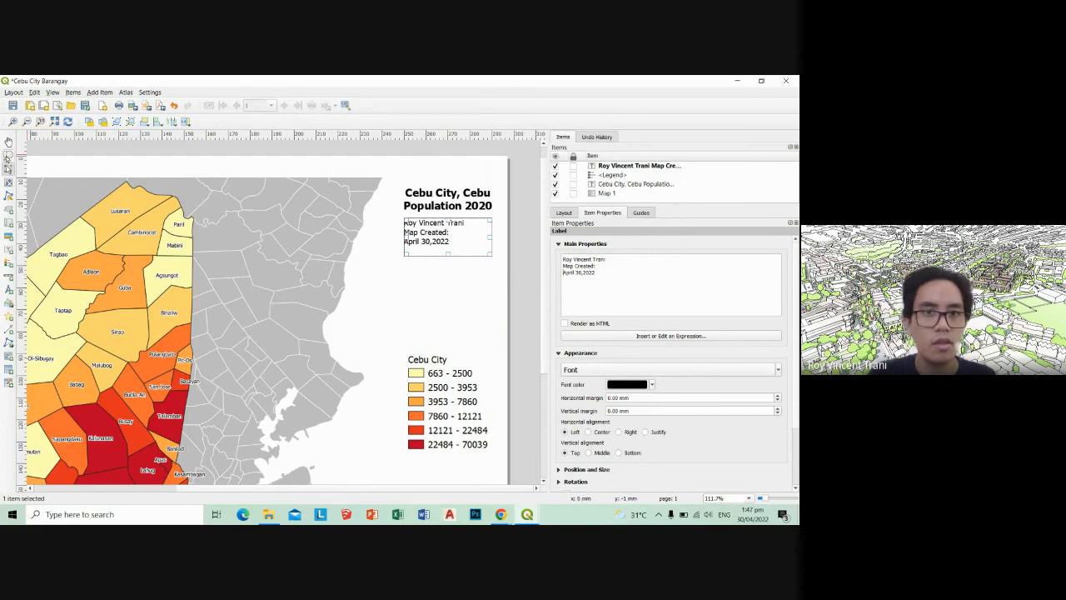
{"action": "key", "text": "v"}
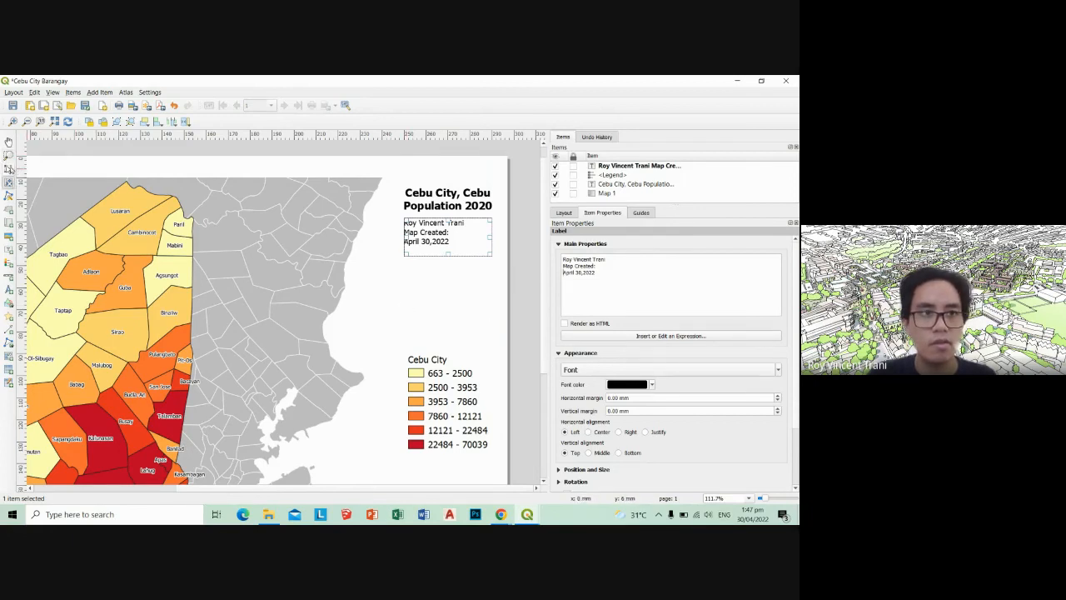
{"action": "left_click", "coordinate": [434, 306]}
{"action": "scroll", "coordinate": [434, 308], "scroll_direction": "down", "scroll_amount": 4}
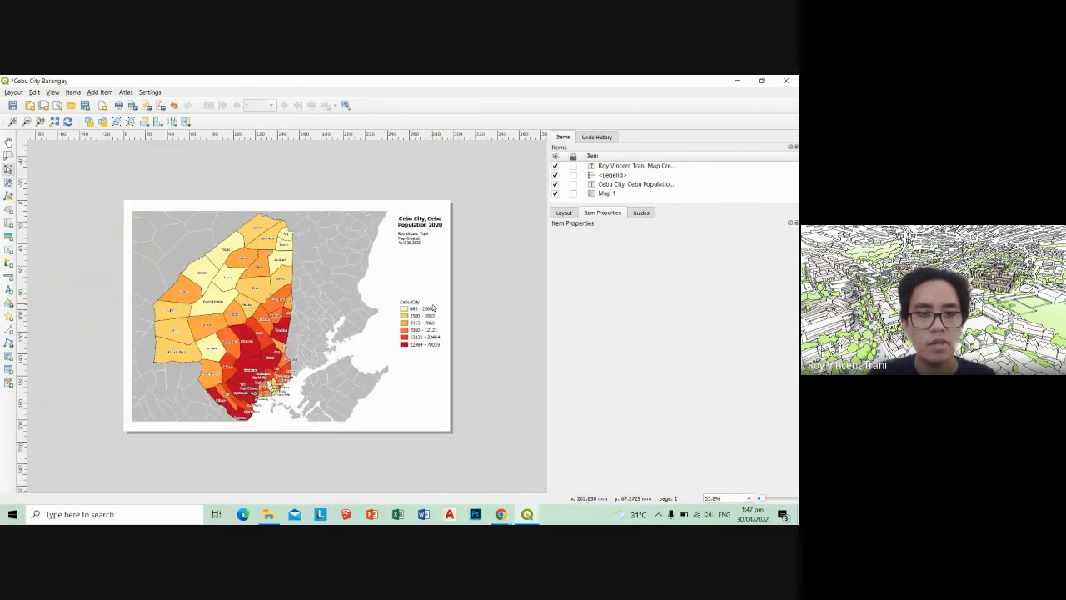
{"action": "scroll", "coordinate": [343, 324], "scroll_direction": "up", "scroll_amount": 4}
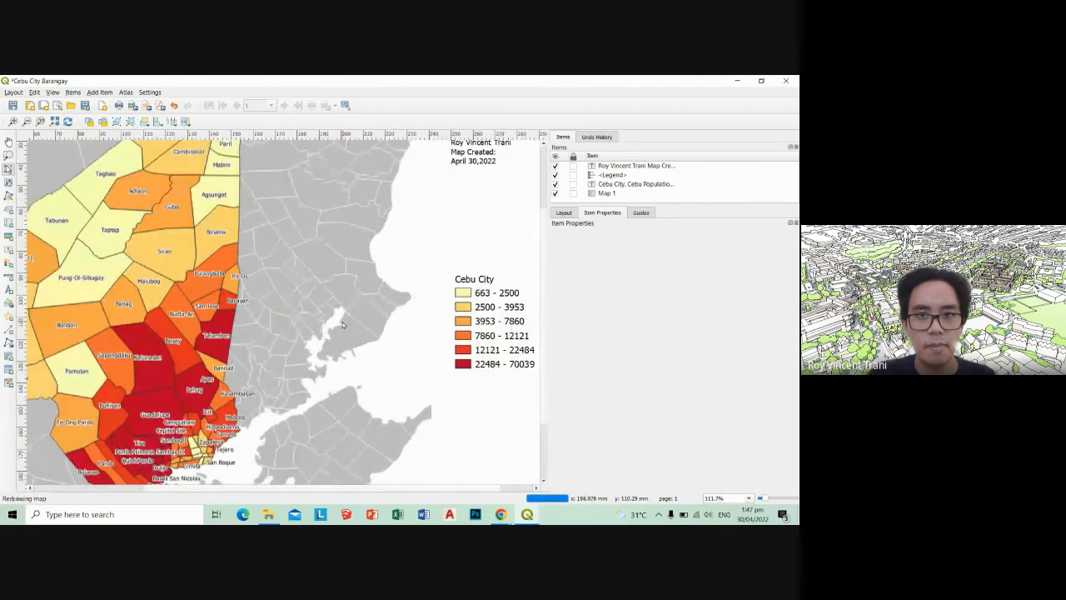
{"action": "scroll", "coordinate": [343, 324], "scroll_direction": "down", "scroll_amount": 2}
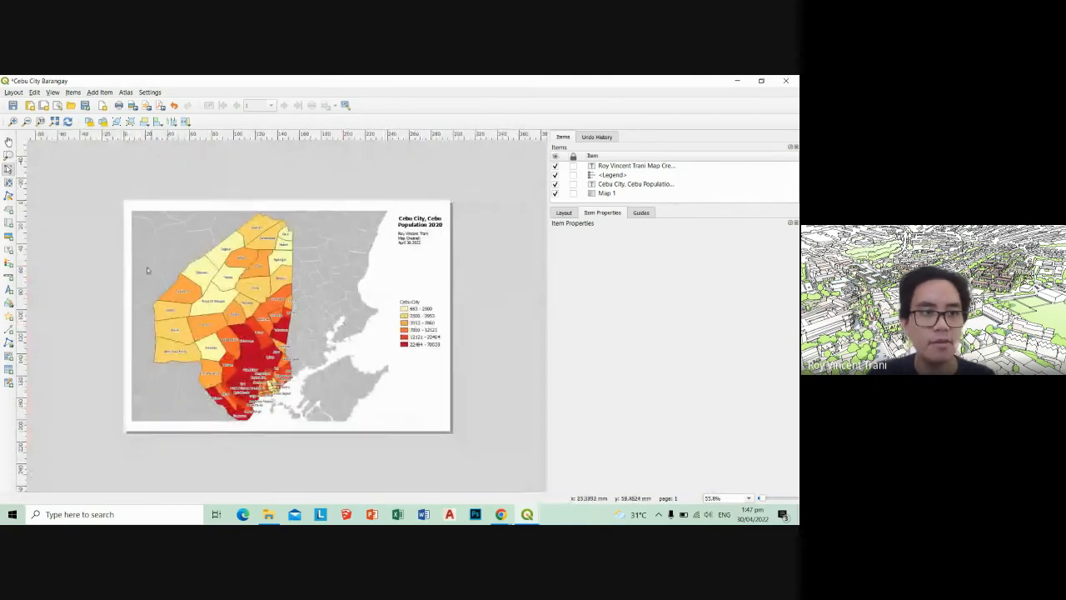
{"action": "left_click", "coordinate": [7, 182]}
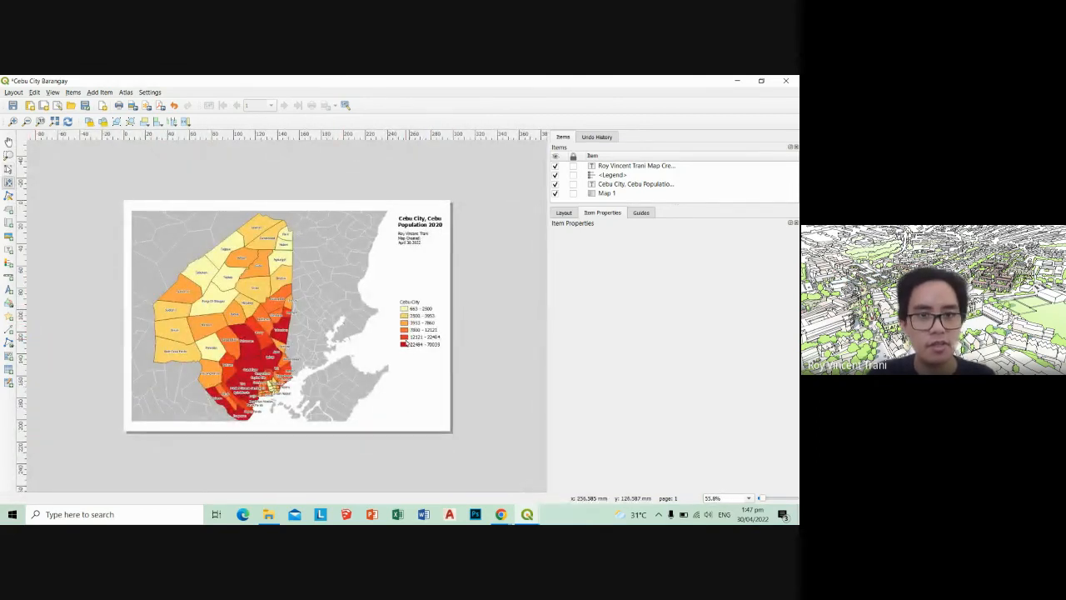
Move the legend up the page to sit just beneath the author and date credit text
{"action": "key", "text": "v"}
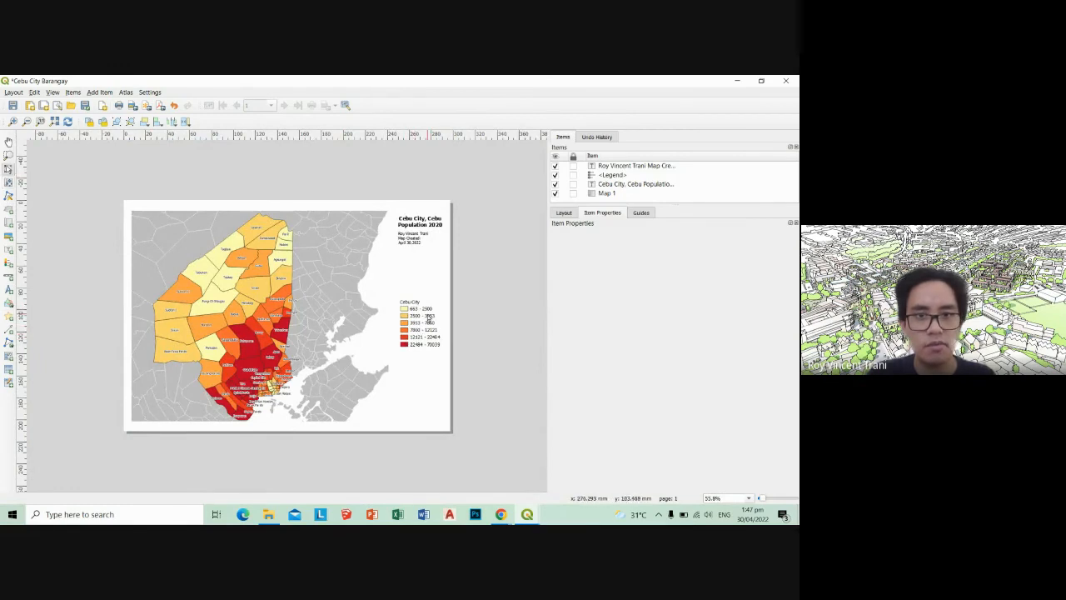
{"action": "left_click_drag", "start_coordinate": [428, 320], "coordinate": [420, 293]}
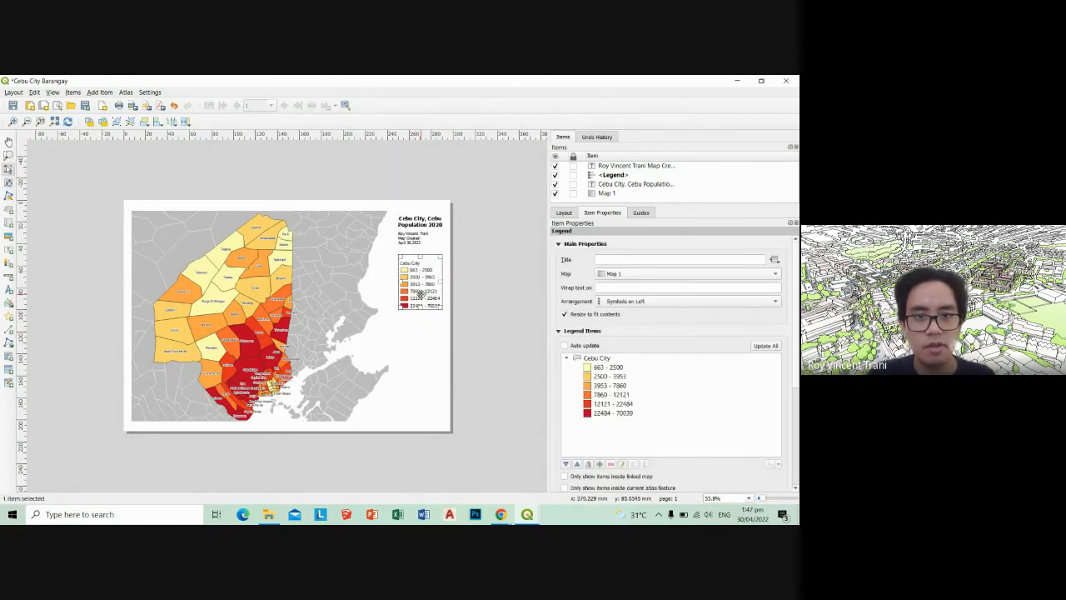
Add a scale bar in the page's lower-right corner and set it to four right segments
{"action": "left_click", "coordinate": [9, 276]}
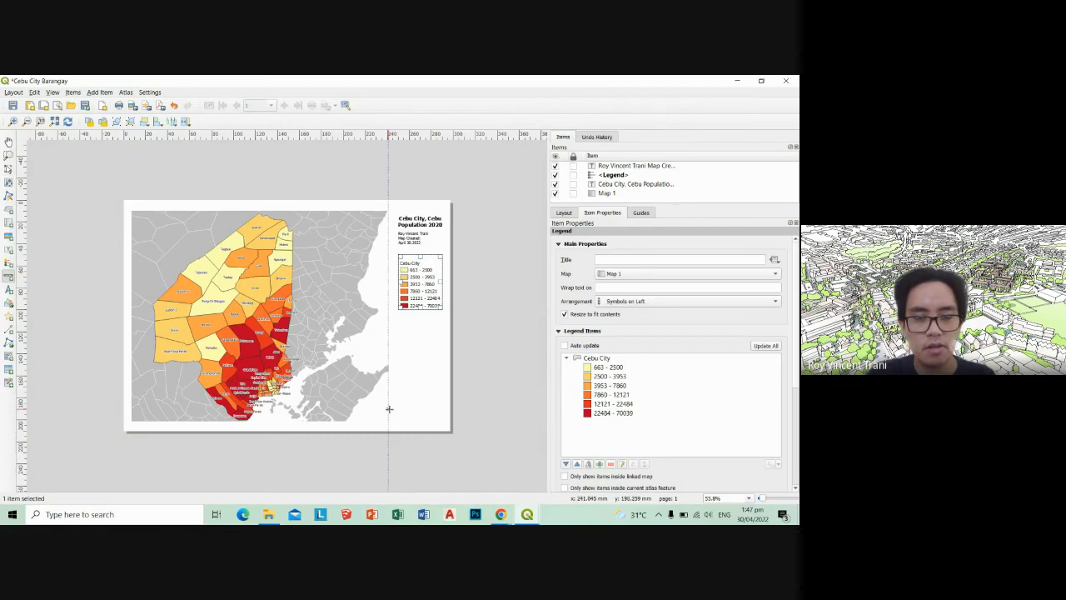
{"action": "mouse_move", "coordinate": [389, 409]}
{"action": "left_mouse_down"}
{"action": "mouse_move", "coordinate": [445, 419]}
{"action": "mouse_move", "coordinate": [400, 419]}
{"action": "left_mouse_up"}
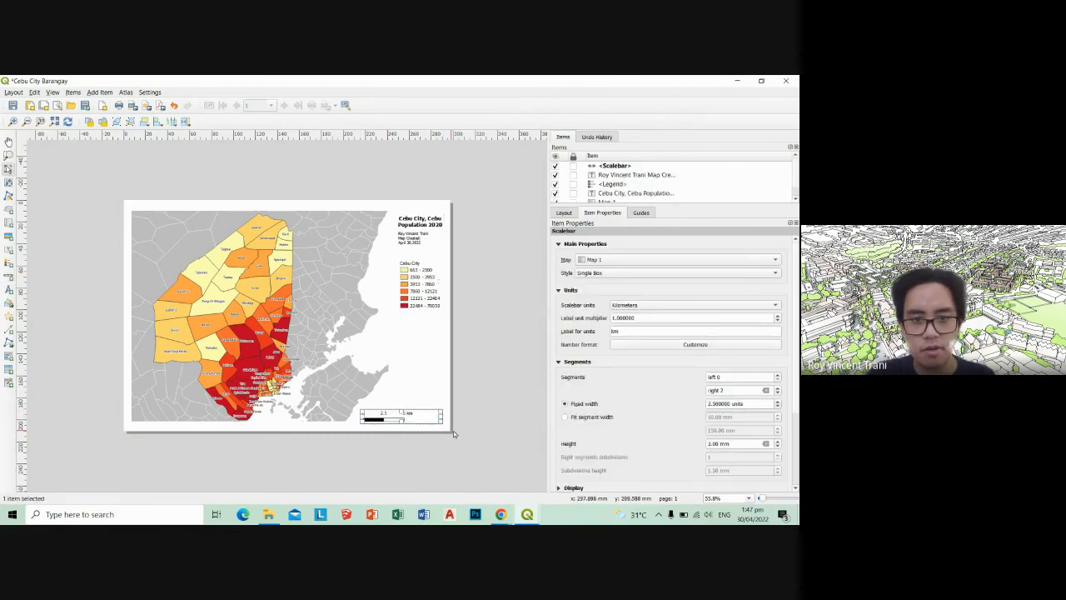
{"action": "left_click", "coordinate": [779, 388]}
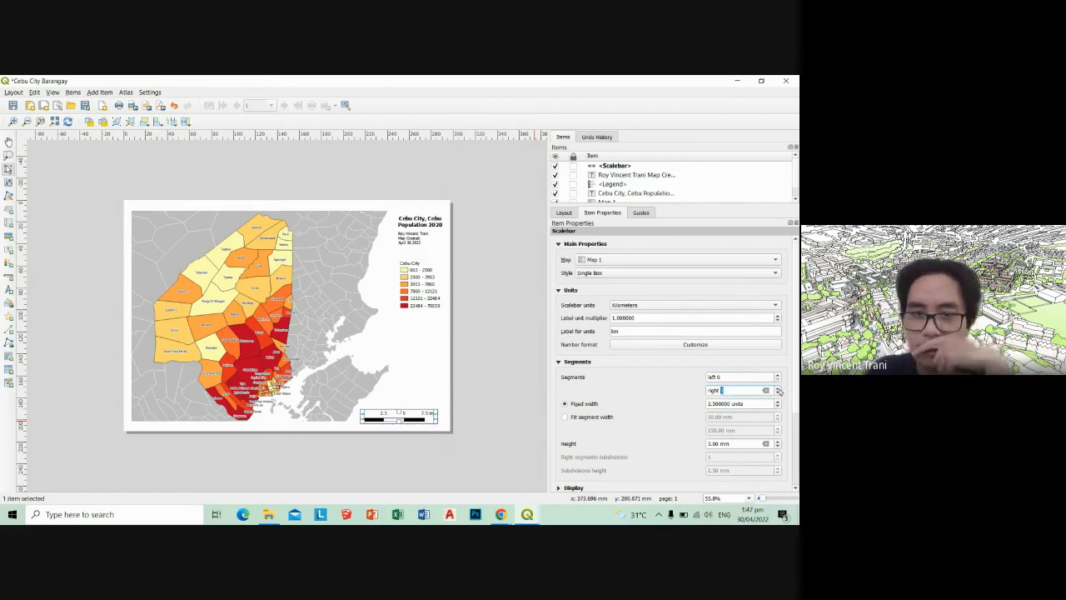
{"action": "left_click", "coordinate": [779, 388]}
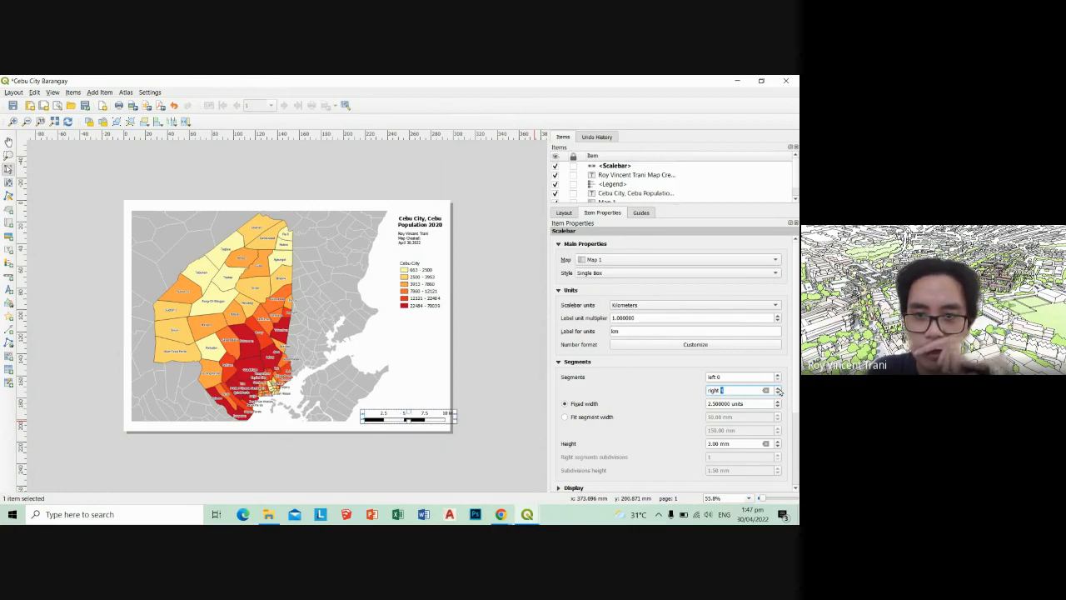
{"action": "left_click", "coordinate": [779, 389]}
{"action": "left_click", "coordinate": [779, 392]}
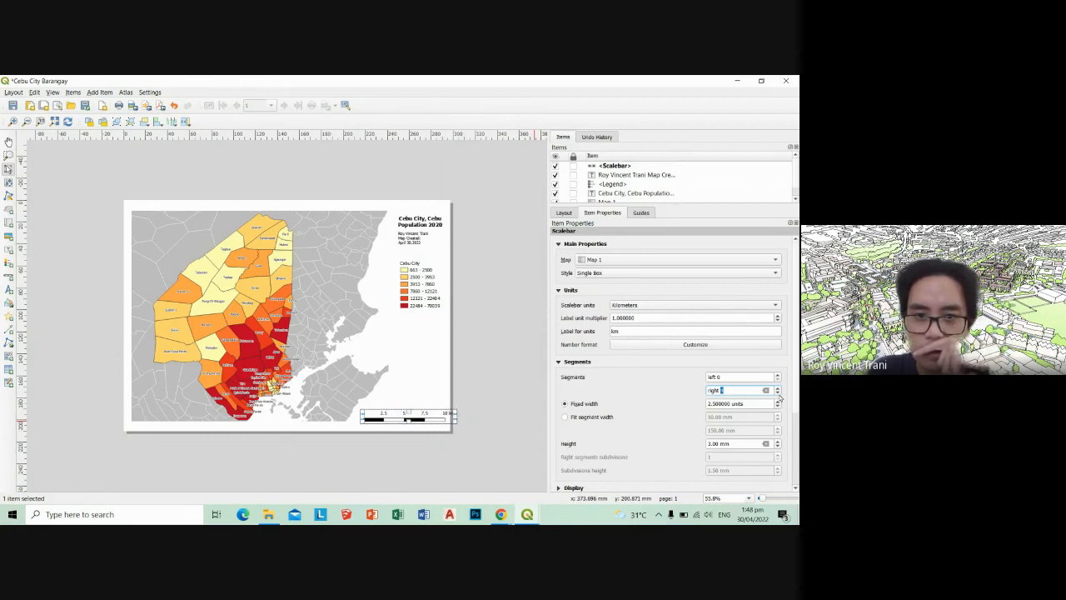
Shift the scale bar leftward so that its whole length fits inside the page edge
{"action": "left_click", "coordinate": [9, 183]}
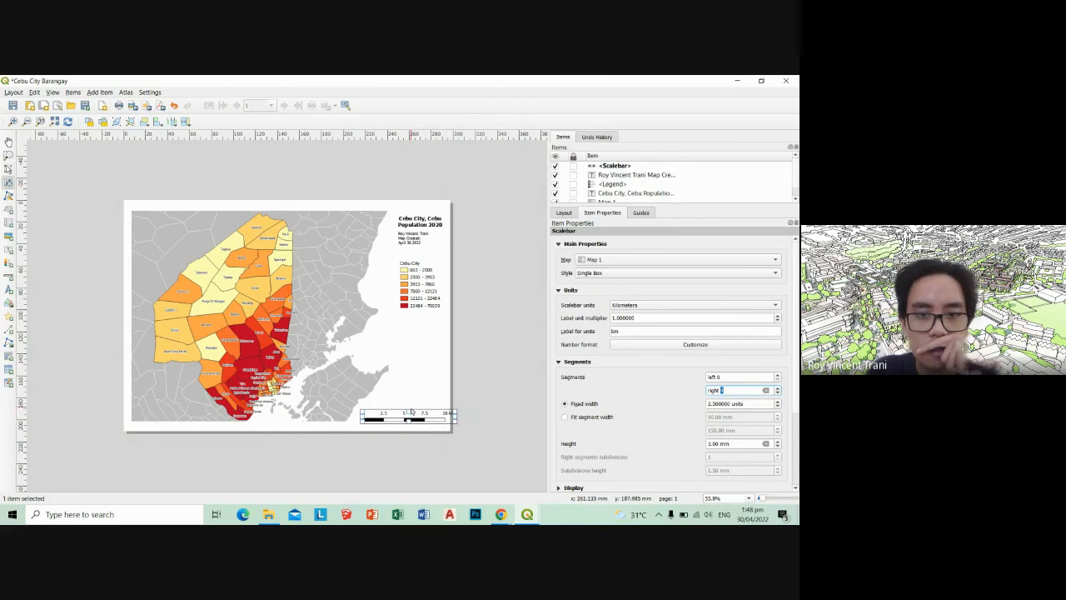
{"action": "left_click", "coordinate": [413, 411]}
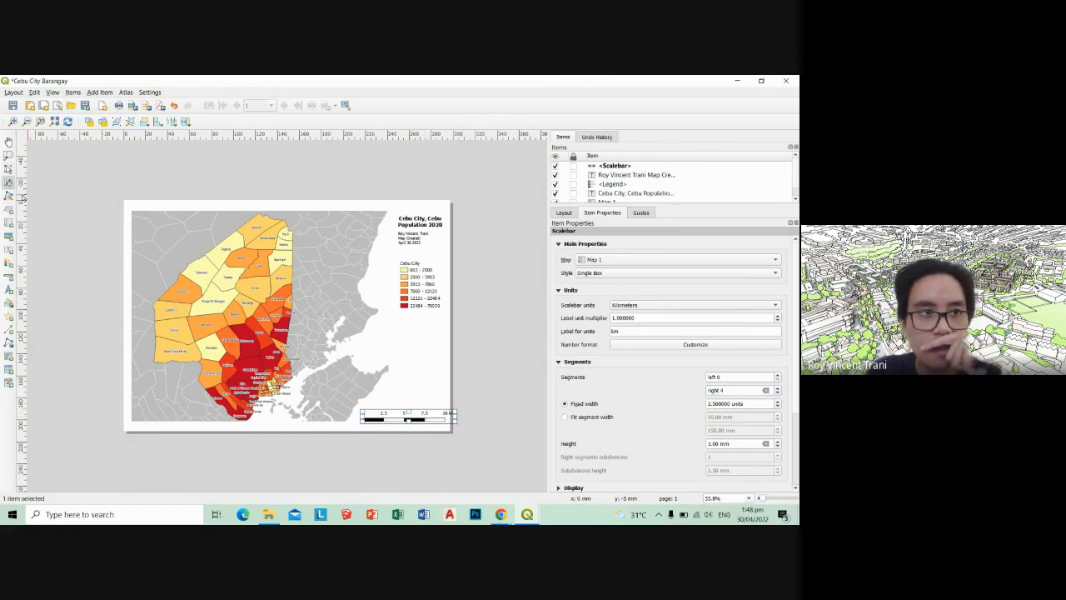
{"action": "key", "text": "v"}
{"action": "left_click_drag", "start_coordinate": [438, 413], "coordinate": [427, 414]}
{"action": "left_click", "coordinate": [460, 402]}
{"action": "scroll", "coordinate": [423, 433], "scroll_direction": "up", "scroll_amount": 1}
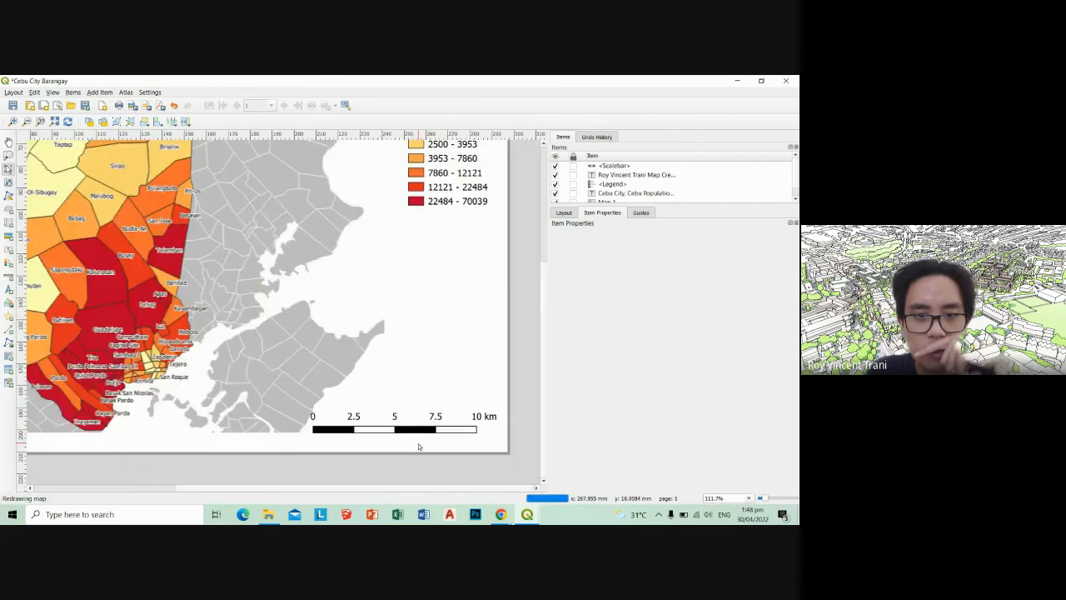
Set the scale bar's height to 2 mm
{"action": "left_click", "coordinate": [423, 433]}
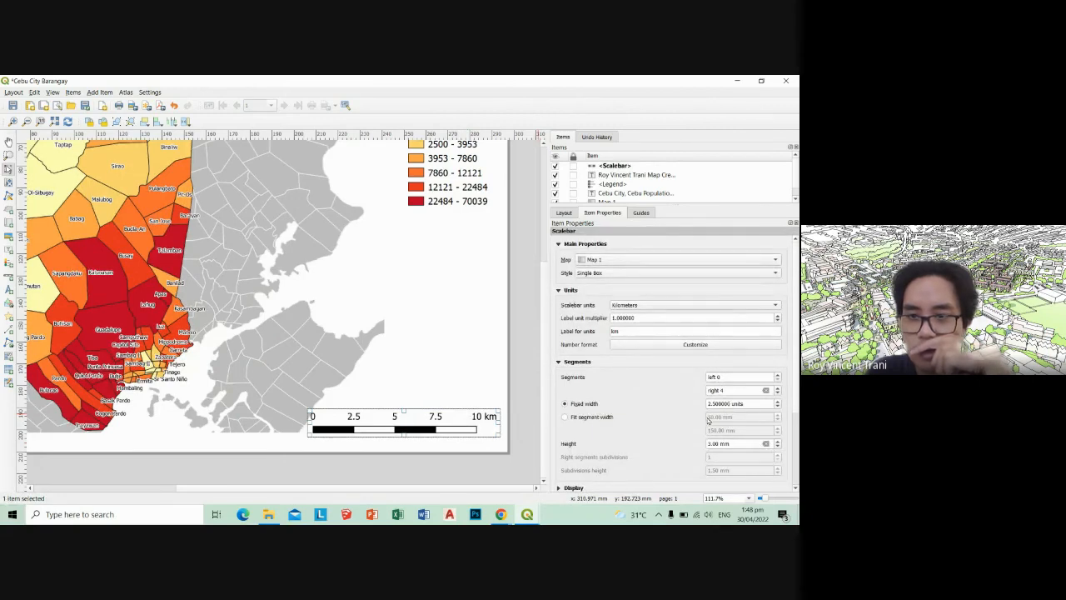
{"action": "double_click", "coordinate": [726, 442]}
{"action": "scroll", "coordinate": [726, 442], "scroll_direction": "down", "scroll_amount": 1}
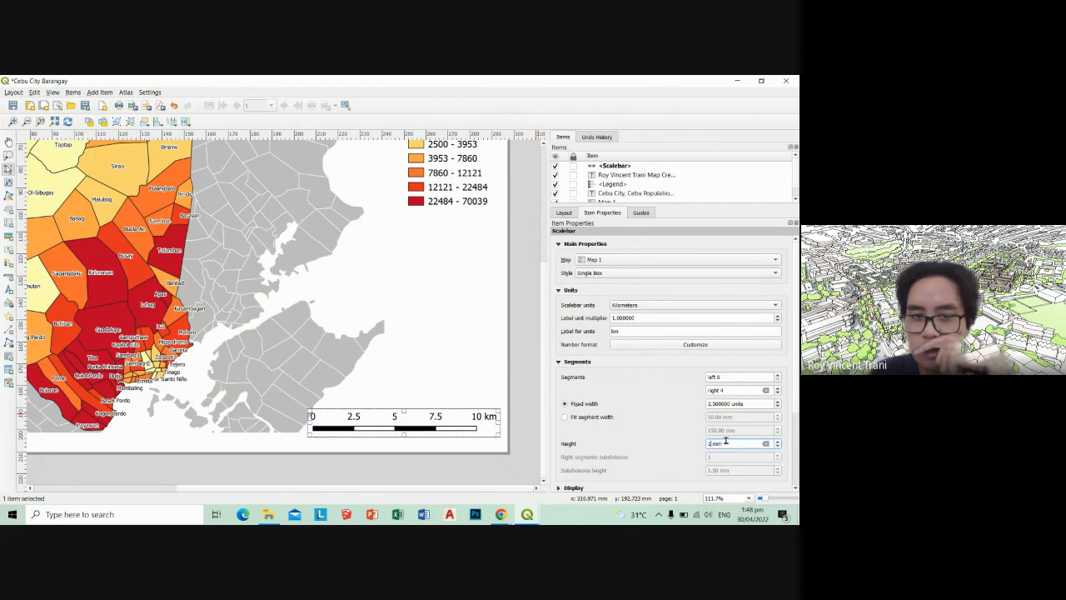
Reduce the scale bar's label font size to 7.9 points and deselect the scale bar
{"action": "left_click", "coordinate": [559, 361]}
{"action": "left_click", "coordinate": [559, 374]}
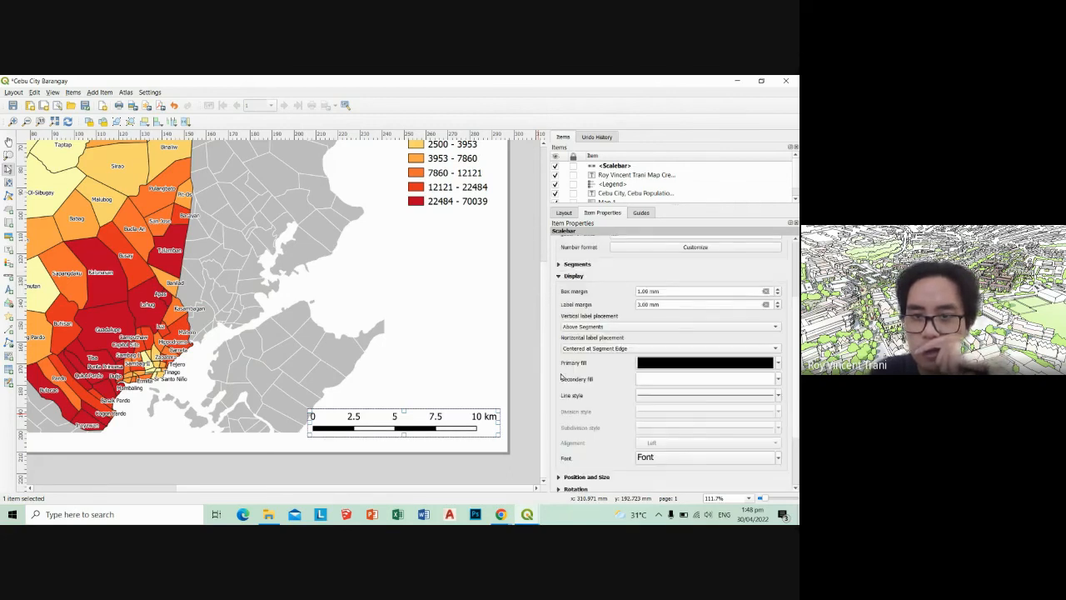
{"action": "left_click", "coordinate": [694, 460]}
{"action": "left_click", "coordinate": [564, 248]}
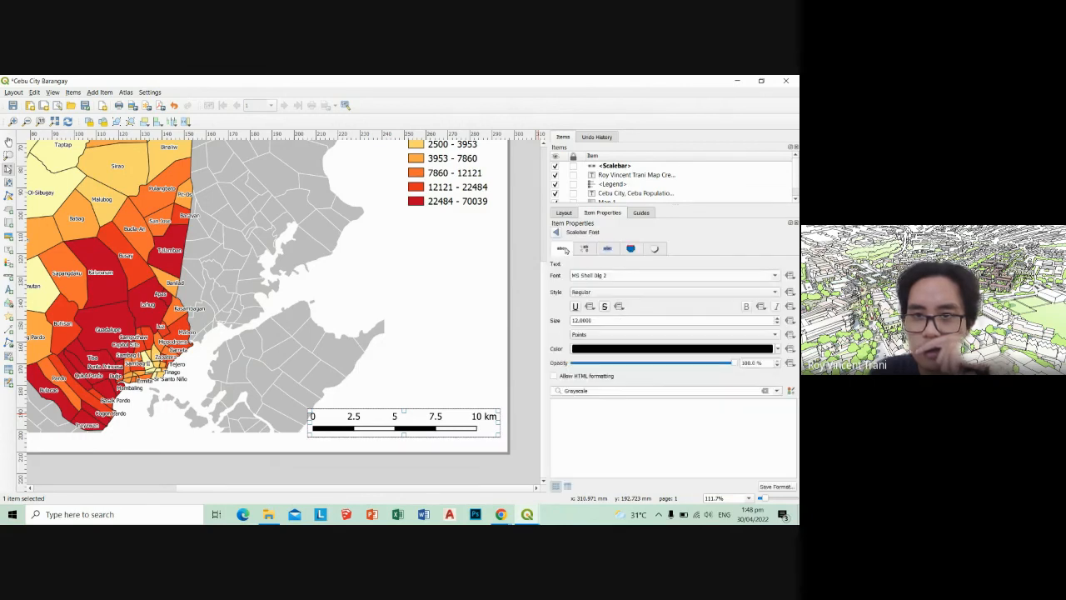
{"action": "left_click", "coordinate": [666, 320]}
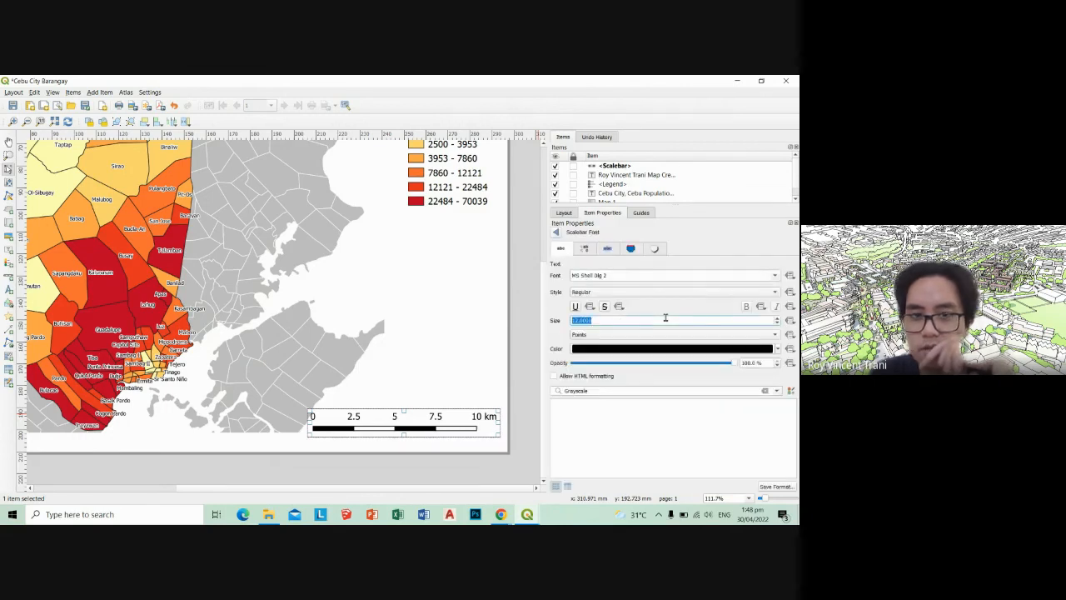
{"action": "type", "text": "6"}
{"action": "key", "text": "Return"}
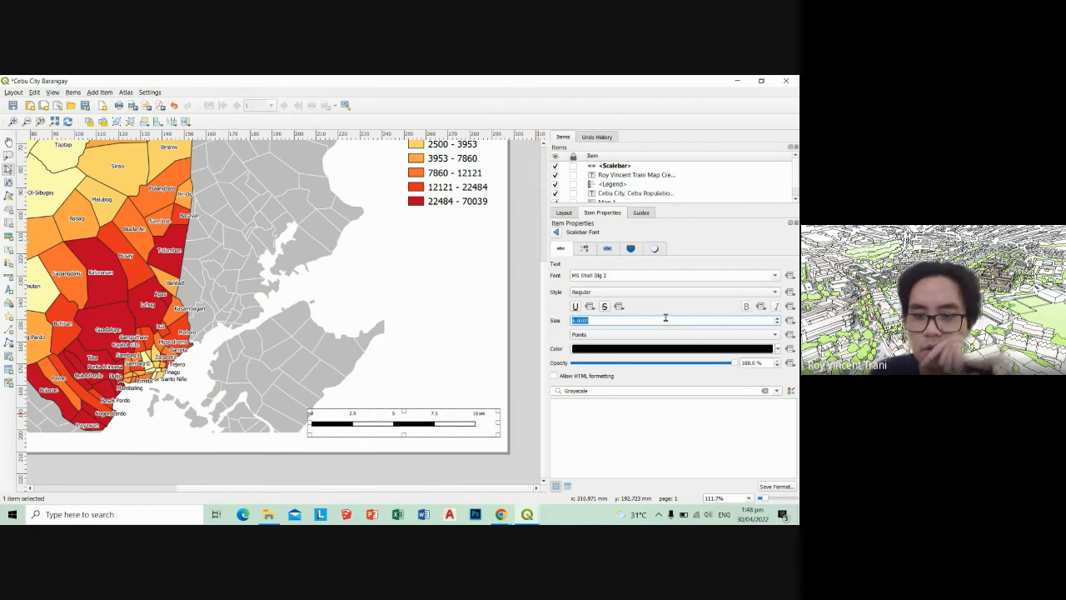
{"action": "type", "text": "7"}
{"action": "key", "text": "Return"}
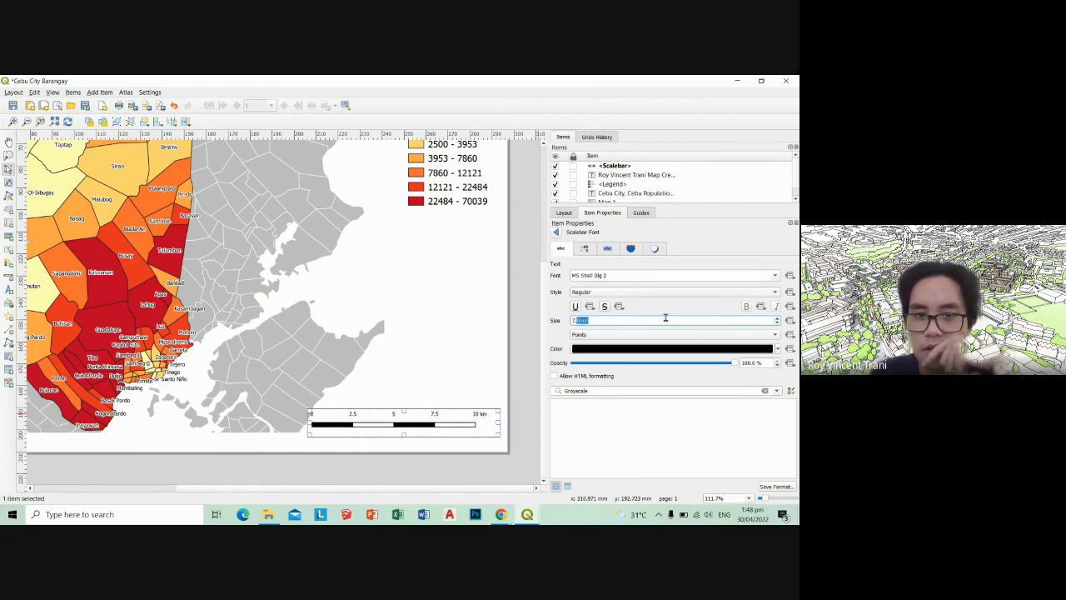
{"action": "type", "text": "9"}
{"action": "key", "text": "Return"}
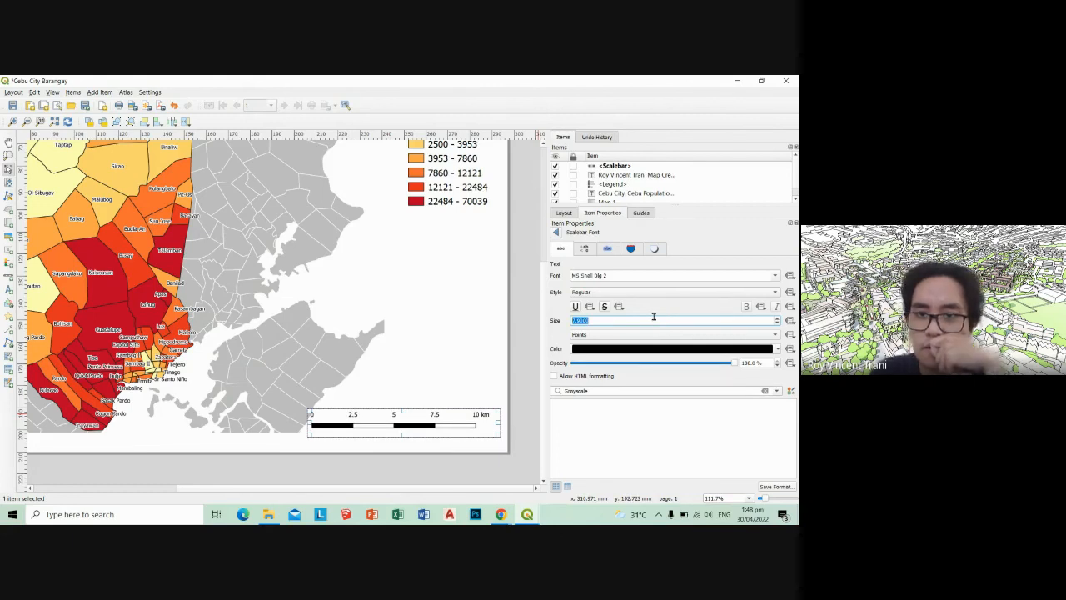
{"action": "left_click", "coordinate": [381, 334]}
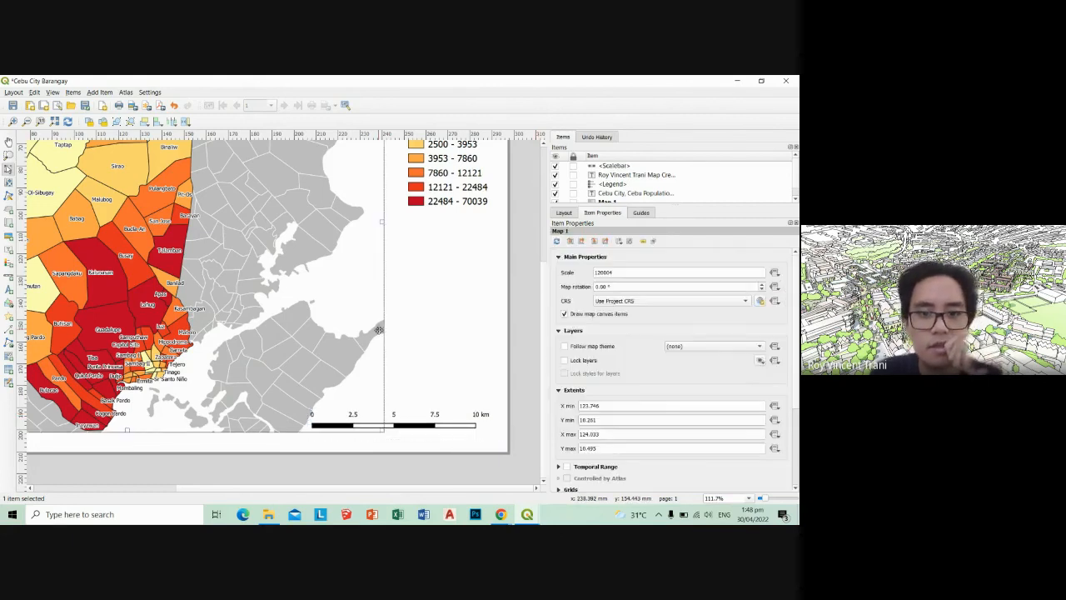
{"action": "left_click", "coordinate": [453, 347]}
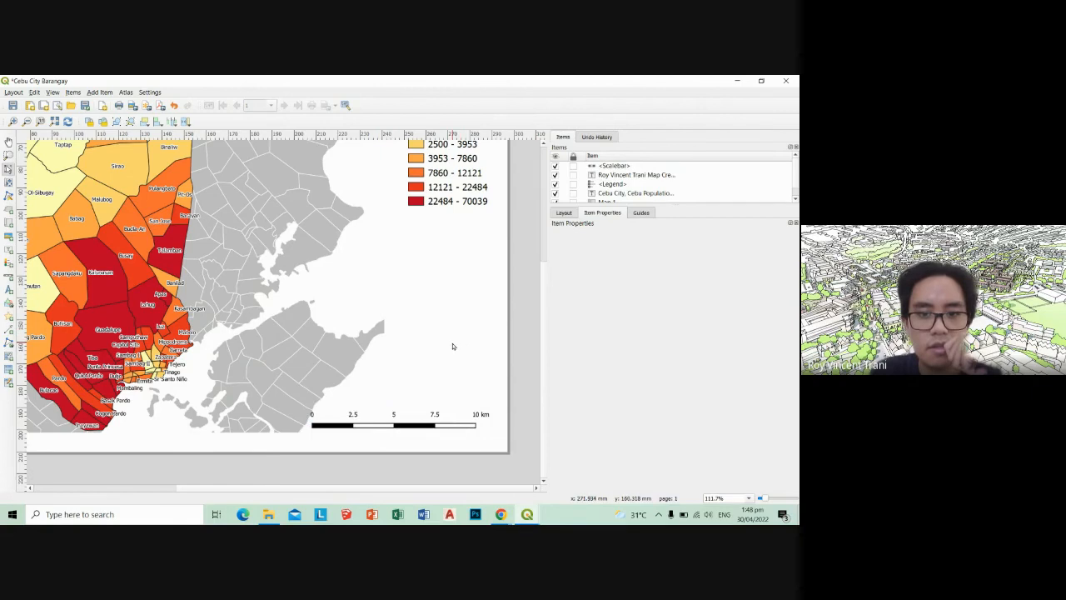
Add a north arrow and place it over the map's upper-right corner, beside the title
{"action": "left_click", "coordinate": [8, 289]}
{"action": "left_click_drag", "start_coordinate": [421, 337], "coordinate": [467, 391]}
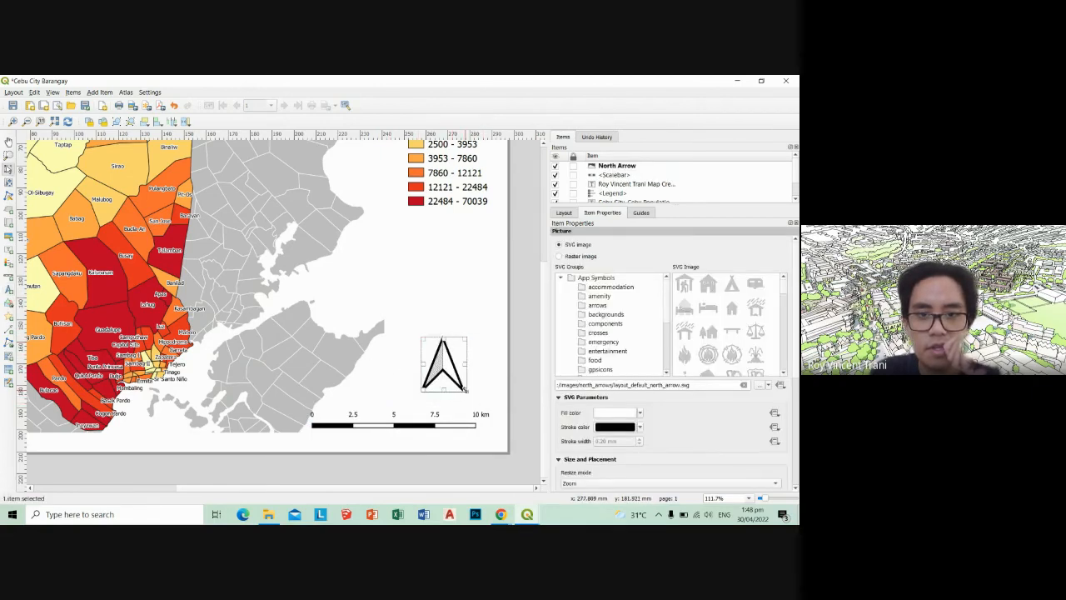
{"action": "left_click_drag", "start_coordinate": [460, 346], "coordinate": [448, 265]}
{"action": "scroll", "coordinate": [458, 316], "scroll_direction": "up", "scroll_amount": 4}
{"action": "scroll", "coordinate": [458, 316], "scroll_direction": "down", "scroll_amount": 5}
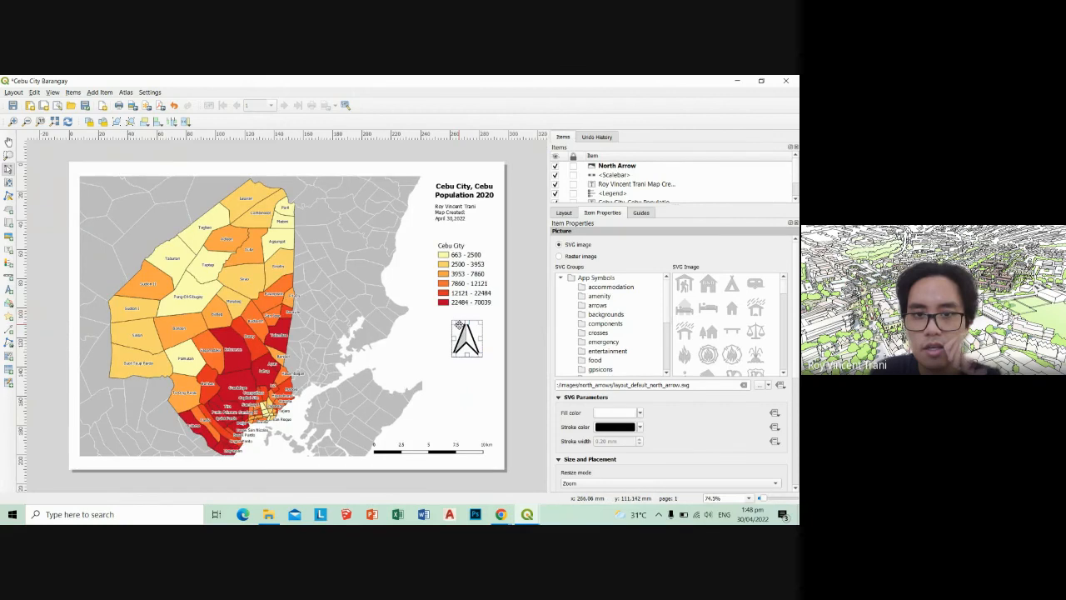
{"action": "left_click_drag", "start_coordinate": [472, 339], "coordinate": [409, 202]}
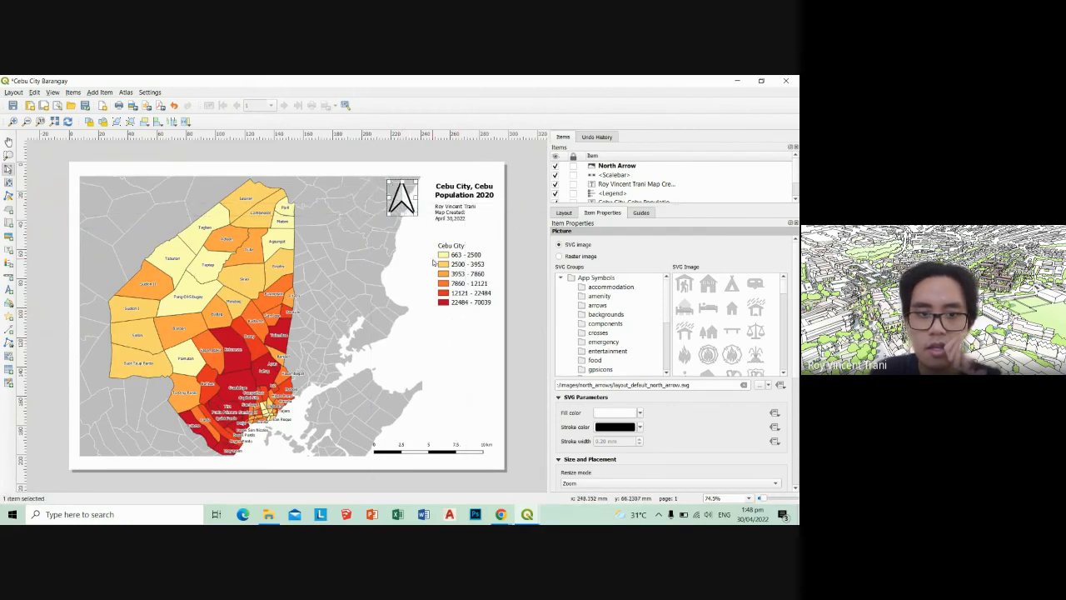
Move the scale bar farther into the page's lower-right corner and nudge it down to just above the page edge
{"action": "left_click", "coordinate": [431, 450]}
{"action": "left_click_drag", "start_coordinate": [435, 452], "coordinate": [472, 453]}
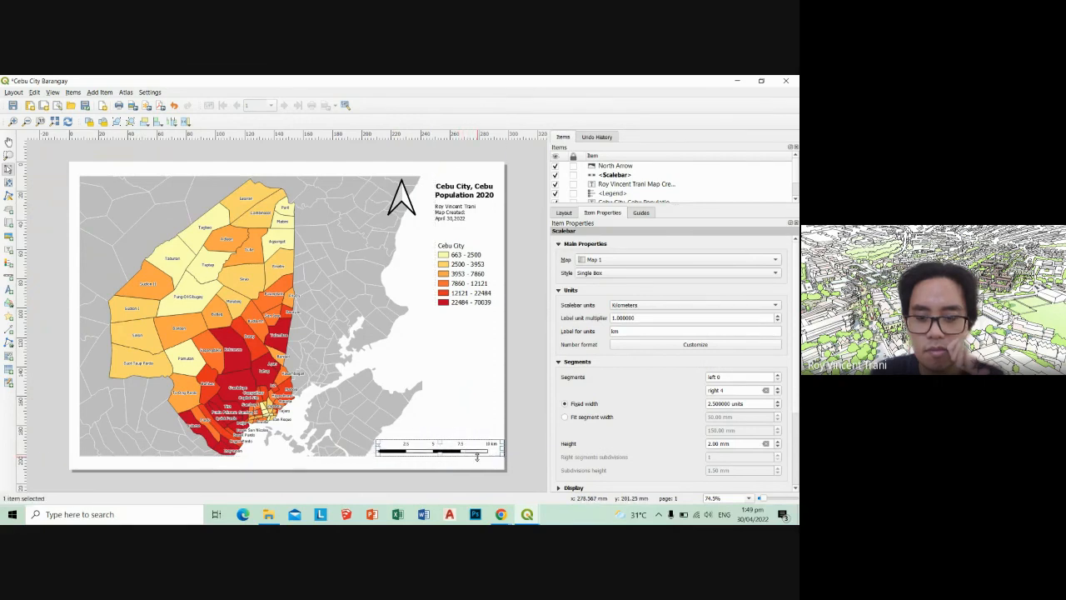
{"action": "key", "text": "Left"}
{"action": "key", "text": "Left"}
{"action": "key", "text": "Left"}
{"action": "key", "text": "Down"}
{"action": "key", "text": "Down"}
{"action": "key", "text": "Down"}
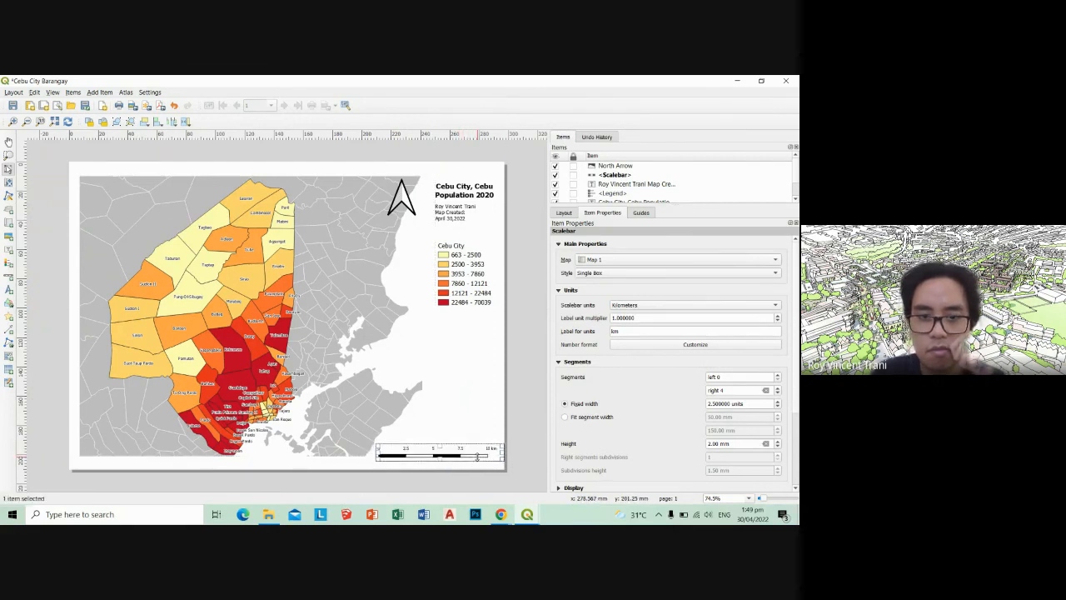
{"action": "key", "text": "Left"}
{"action": "key", "text": "Up"}
{"action": "key", "text": "Up"}
{"action": "key", "text": "Right"}
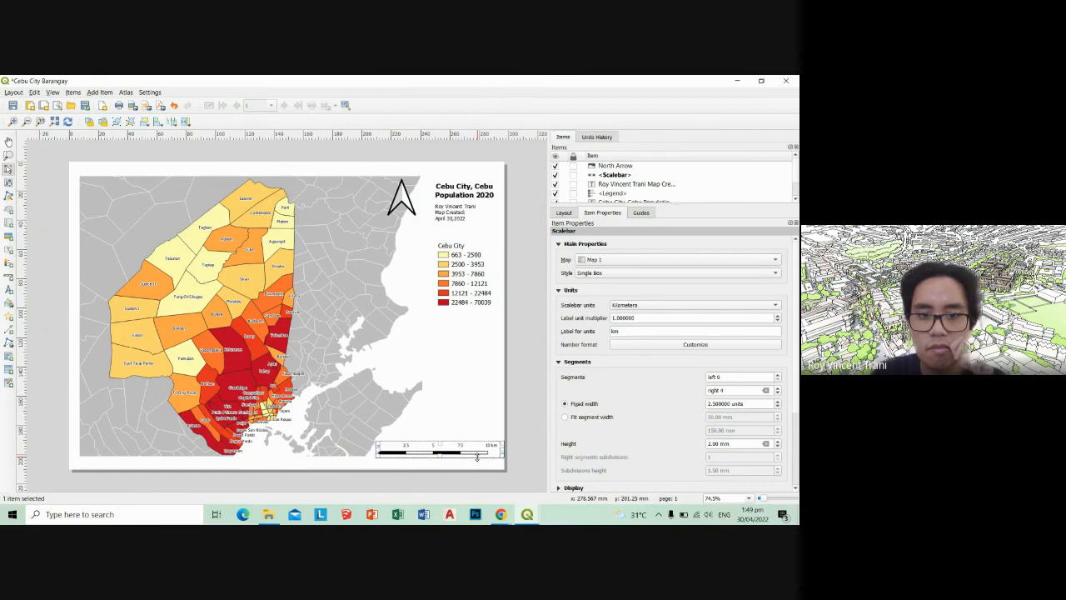
{"action": "key", "text": "Left"}
{"action": "key", "text": "Right"}
{"action": "key", "text": "Right"}
{"action": "key", "text": "Right"}
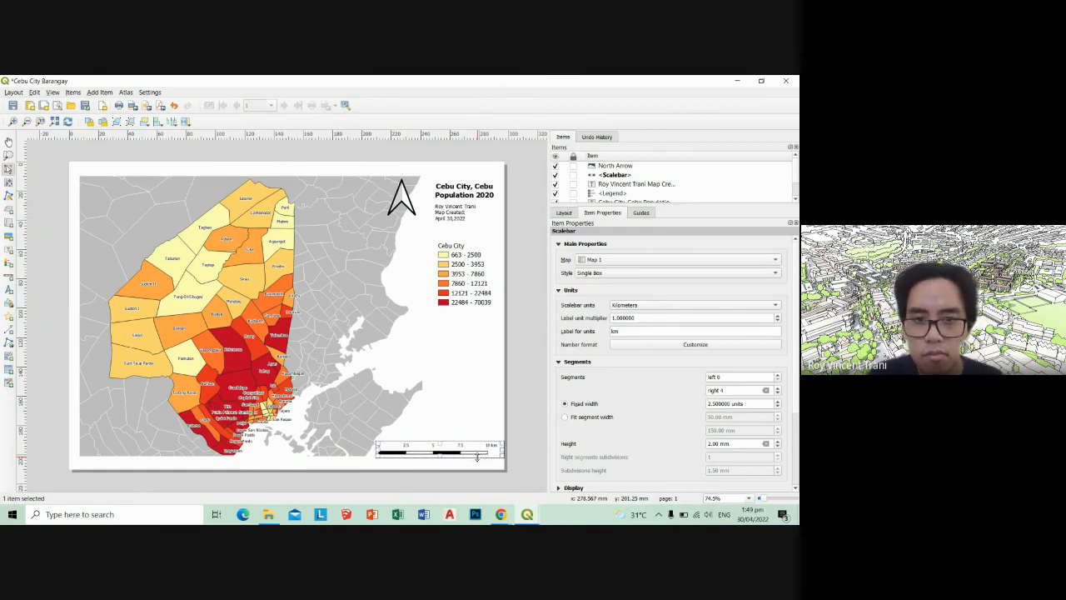
{"action": "key", "text": "Down"}
{"action": "key", "text": "Down"}
{"action": "key", "text": "Down"}
{"action": "key", "text": "Down"}
{"action": "key", "text": "Left"}
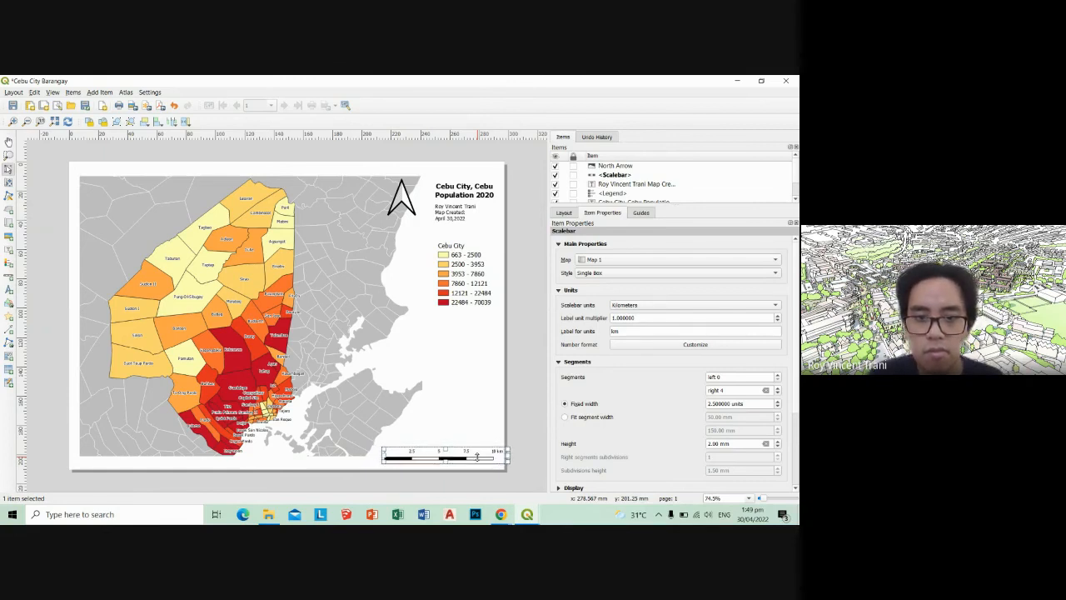
{"action": "key", "text": "Down"}
{"action": "key", "text": "Left"}
{"action": "key", "text": "Down"}
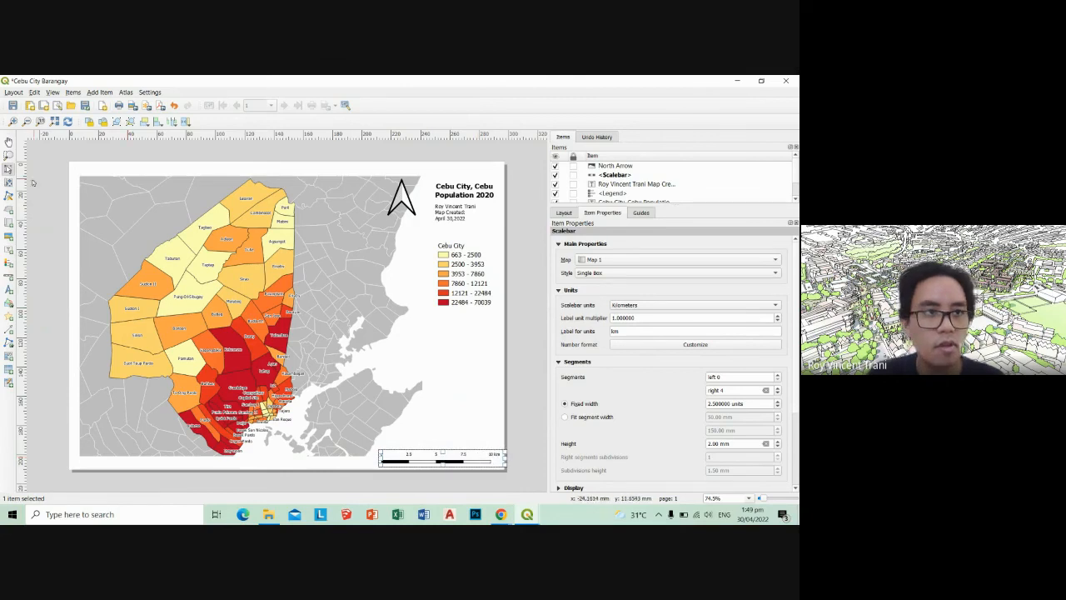
Extend the map frame's lower edge slightly downward to line up with the scale bar, and save the project
{"action": "left_click", "coordinate": [109, 300]}
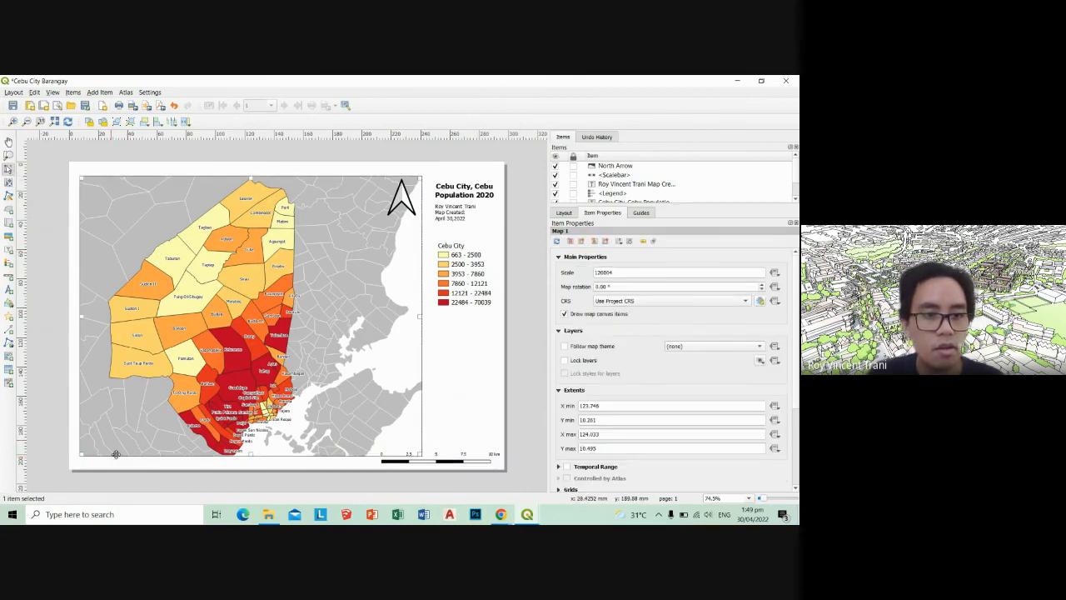
{"action": "left_click_drag", "start_coordinate": [252, 456], "coordinate": [251, 465]}
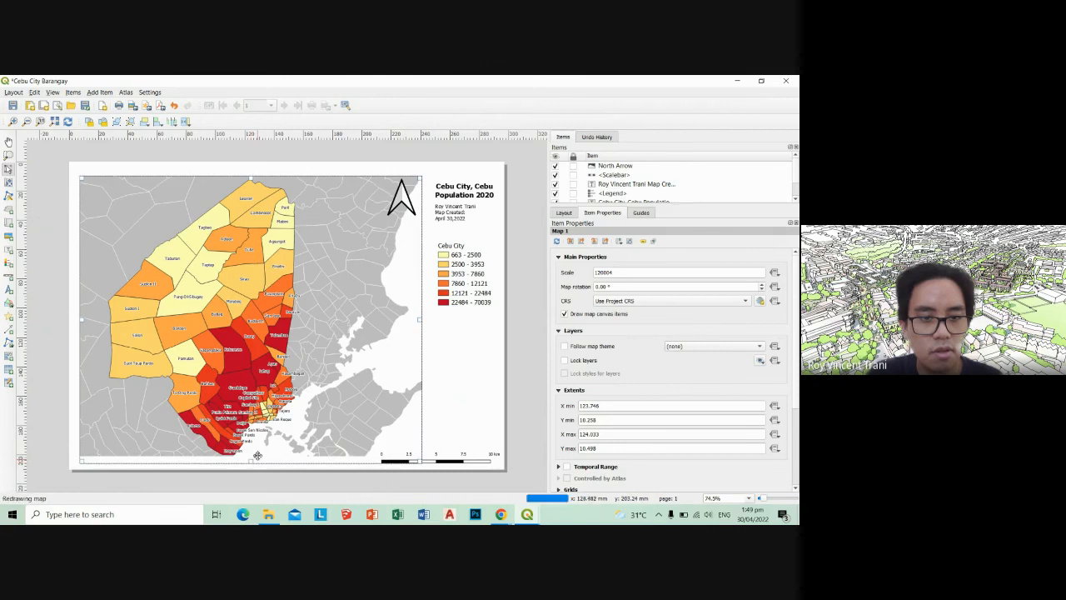
{"action": "left_click", "coordinate": [482, 427]}
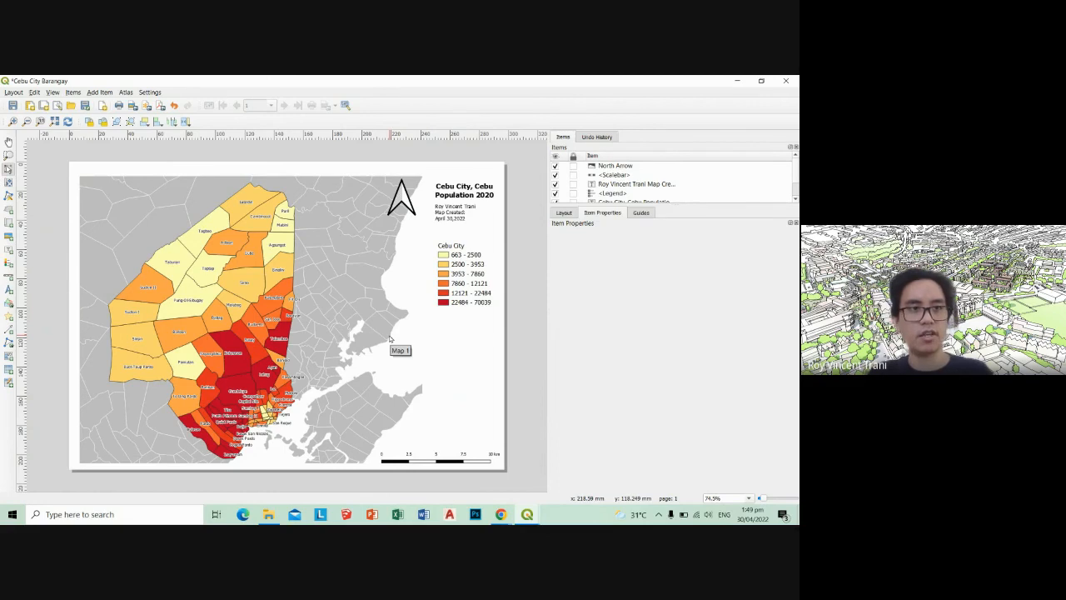
{"action": "key", "text": "ctrl+s"}
Export the layout as a PNG image named Cebu City Barangays 2020 Population in the OUTPUT folder, keeping 300 dpi resolution
{"action": "left_click", "coordinate": [13, 93]}
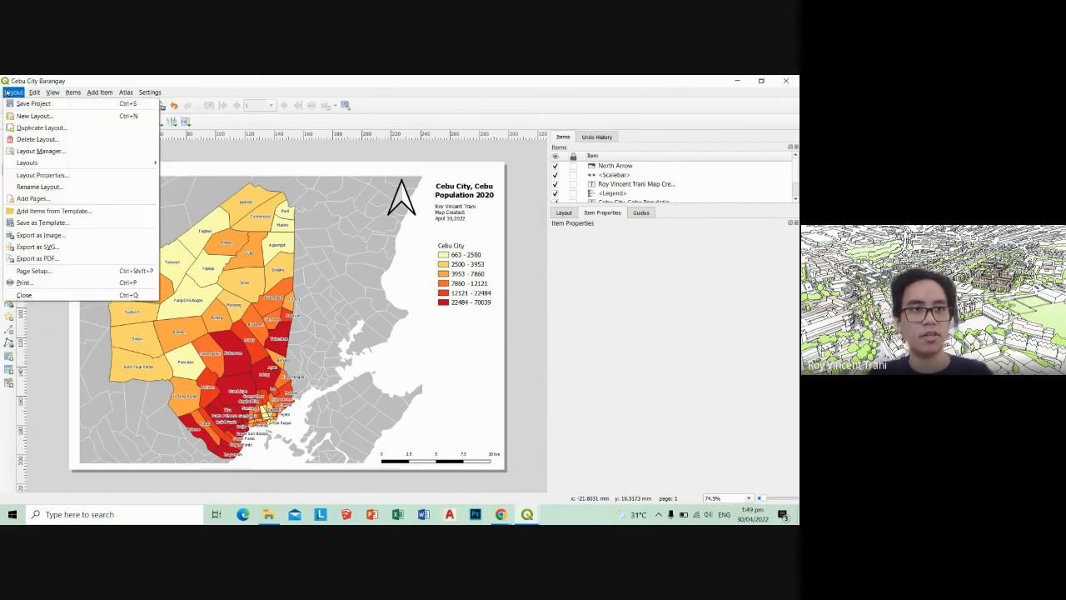
{"action": "left_click", "coordinate": [55, 234]}
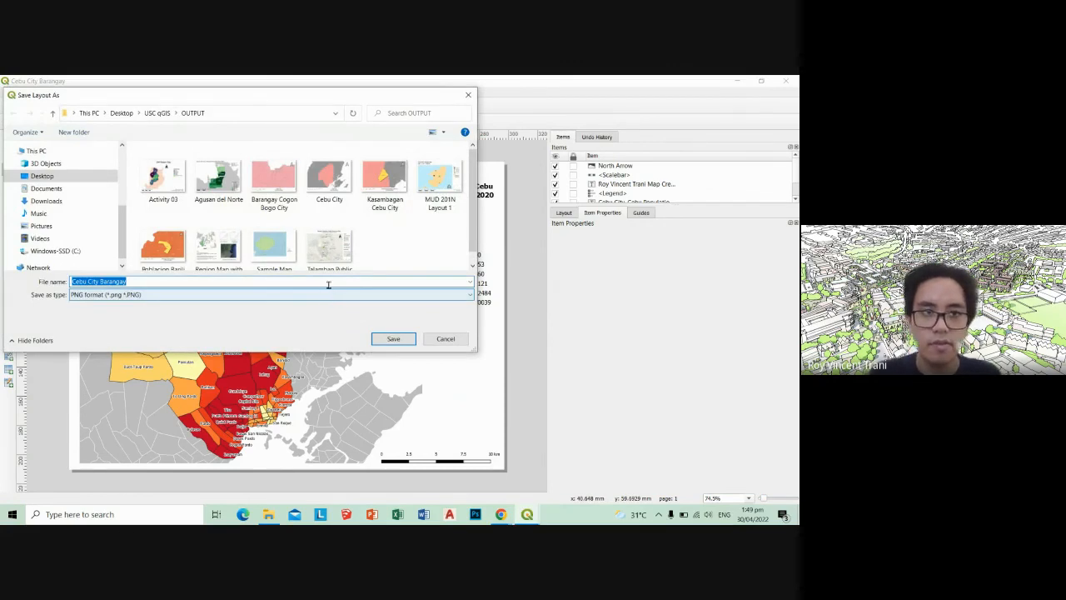
{"action": "left_click", "coordinate": [325, 284]}
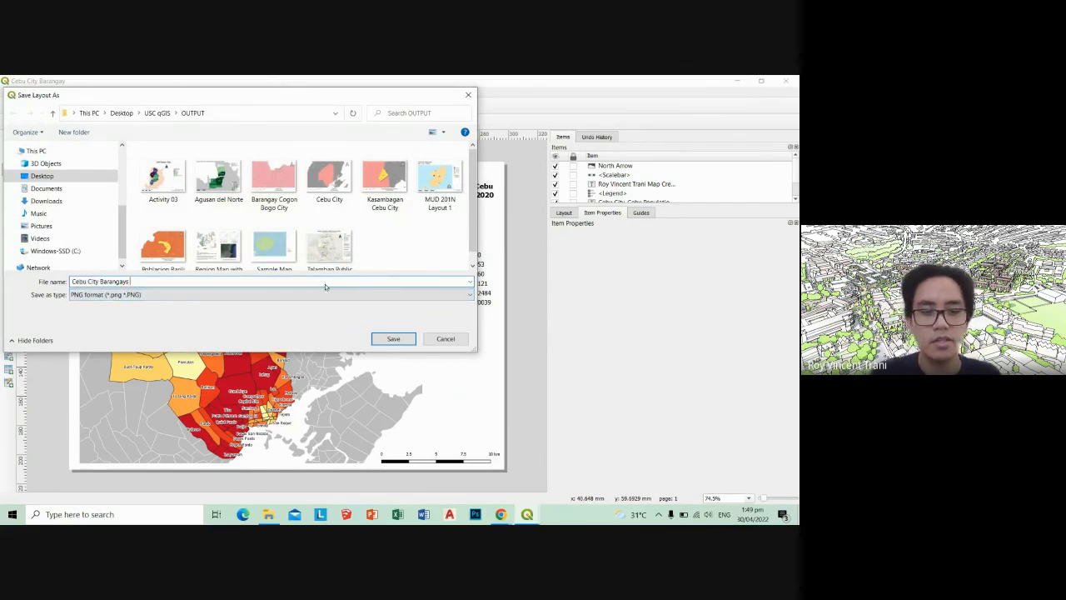
{"action": "type", "text": "s 20202"}
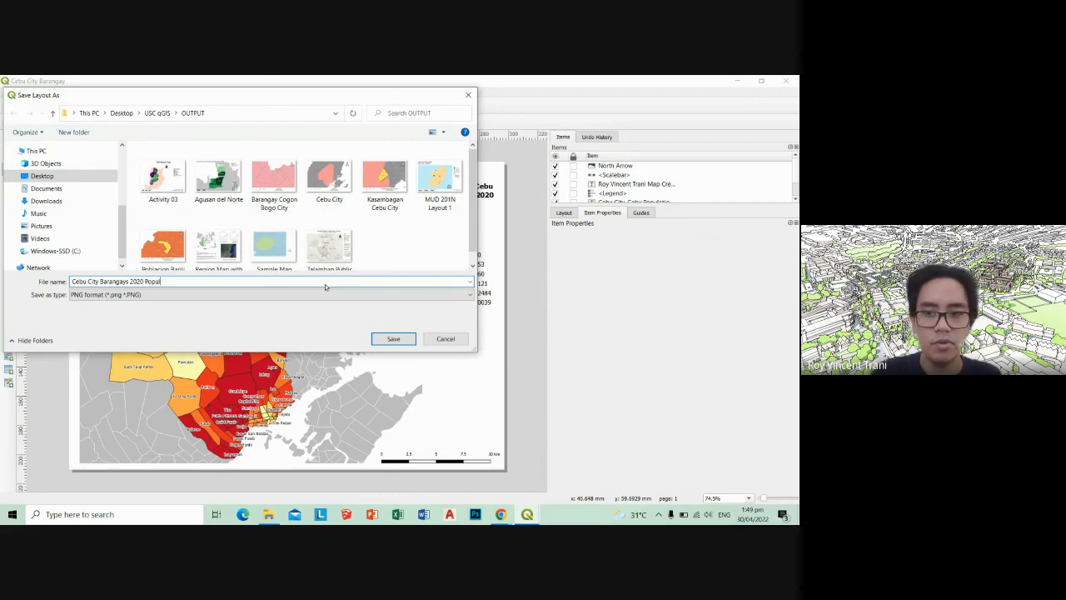
{"action": "key", "text": "Return"}
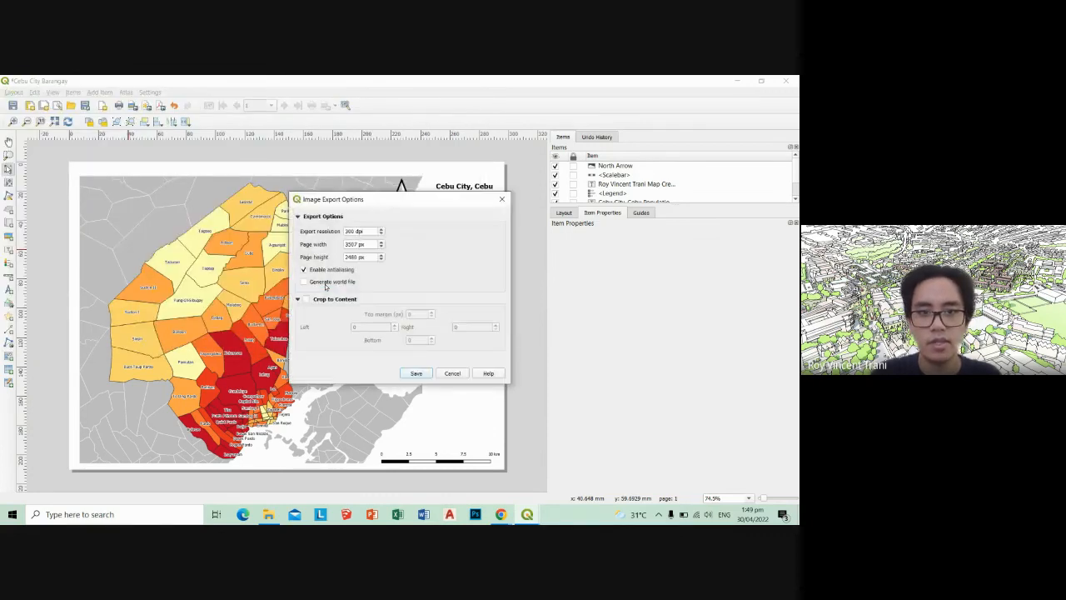
{"action": "key", "text": "Return"}
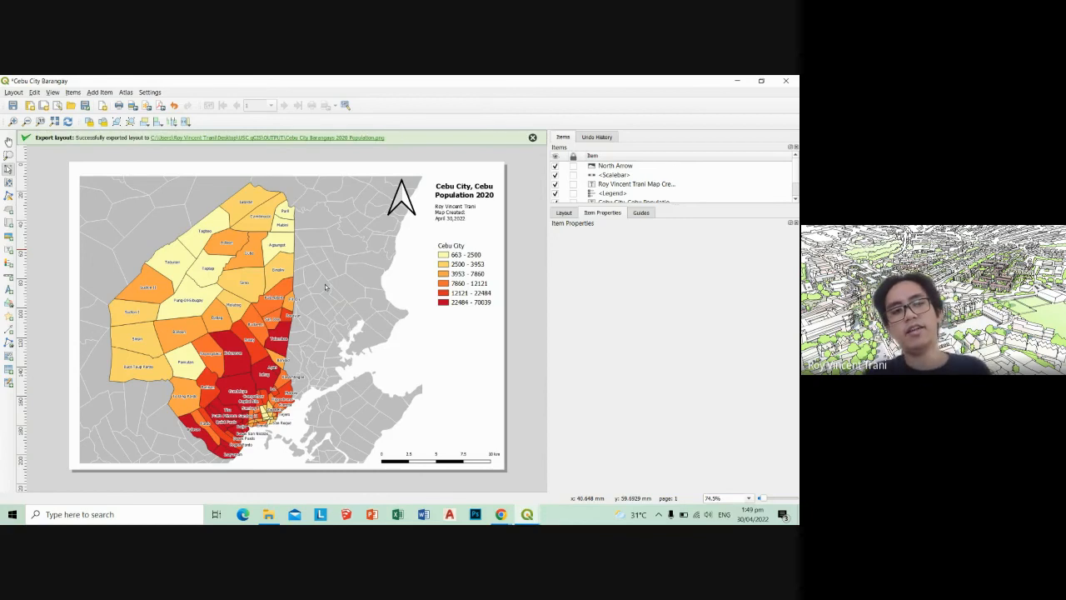
Minimize the layout window to return to the main map window and save the project
{"action": "left_click", "coordinate": [738, 82]}
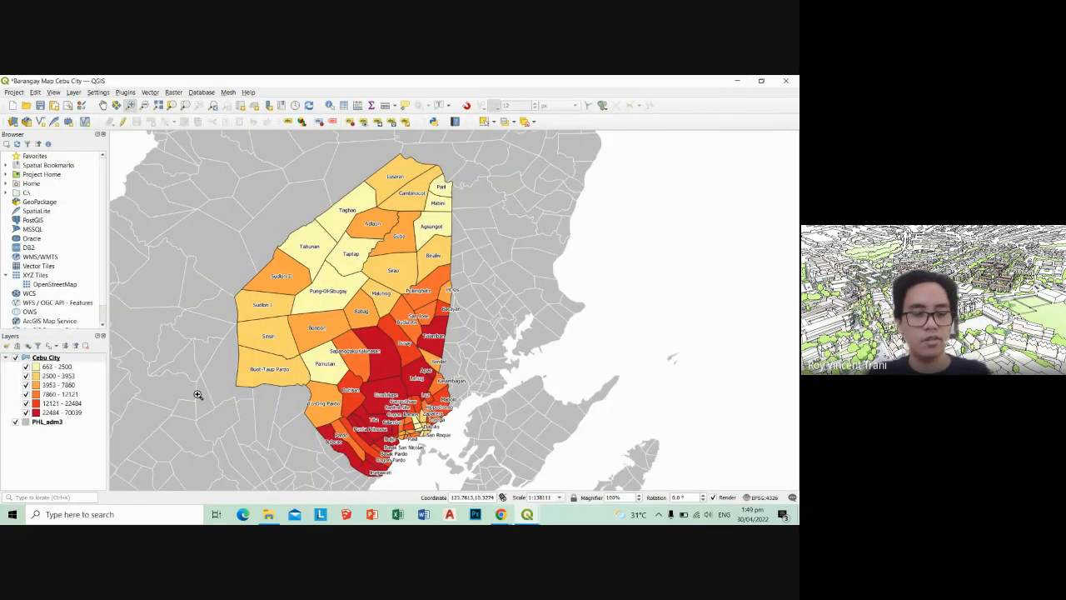
{"action": "key", "text": "ctrl+s"}
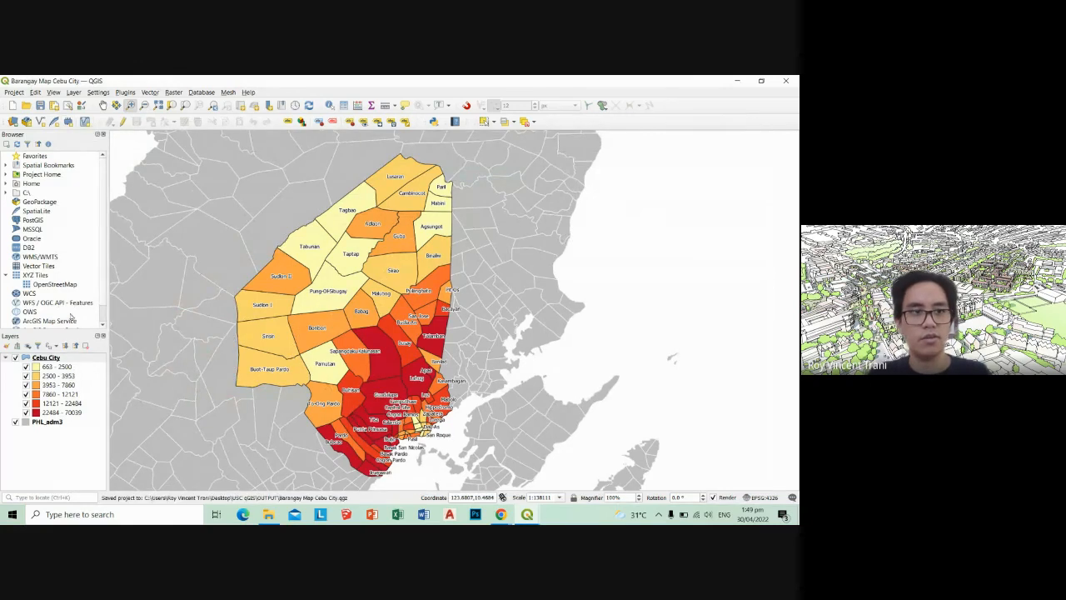
Open the Cebu City layer's attribute table and view its Population (2015) and Population (2020) columns
{"action": "right_click", "coordinate": [69, 357]}
{"action": "left_click", "coordinate": [100, 263]}
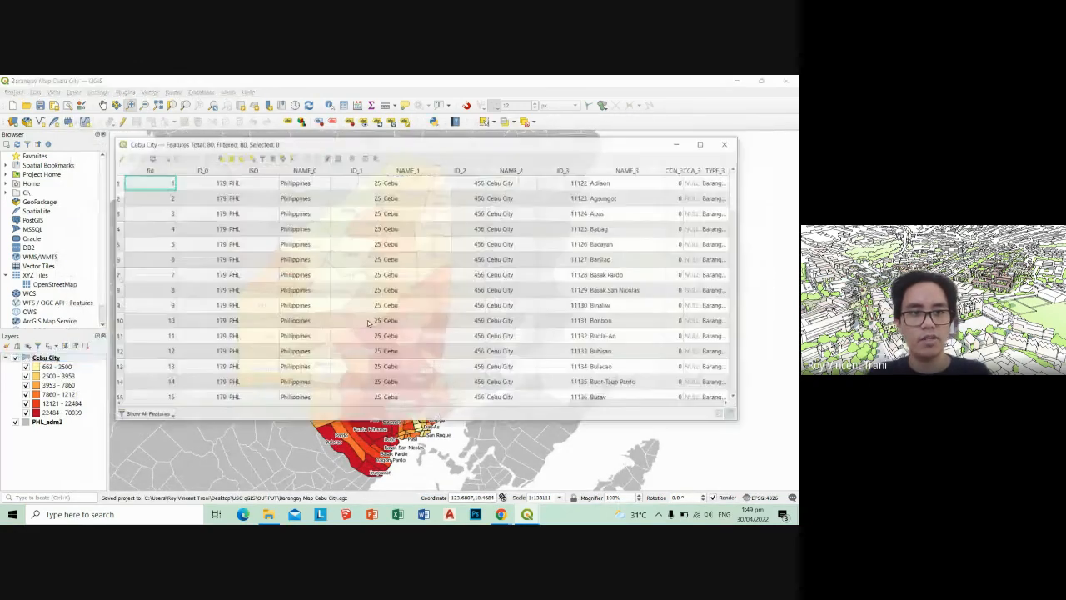
{"action": "left_click_drag", "start_coordinate": [551, 404], "coordinate": [708, 404]}
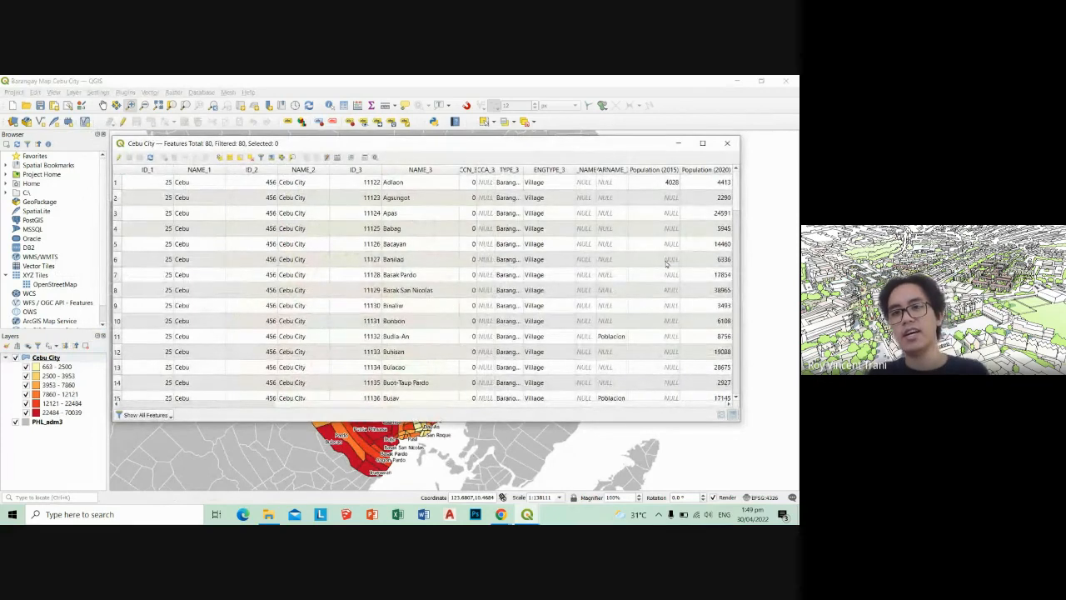
{"action": "mouse_move", "coordinate": [508, 518]}
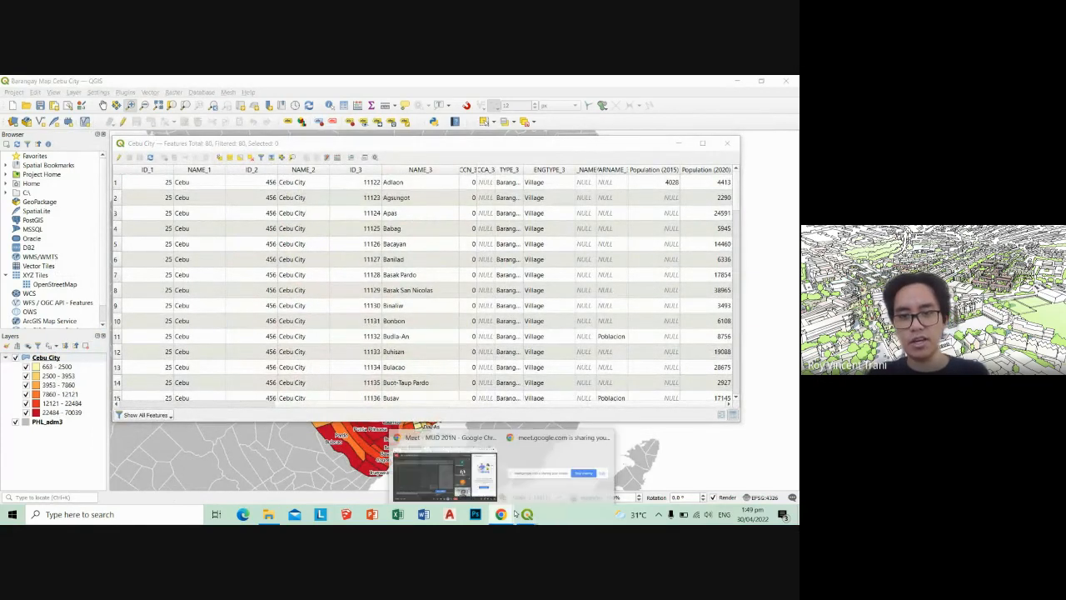
{"action": "left_click", "coordinate": [486, 477]}
{"action": "left_click", "coordinate": [697, 394]}
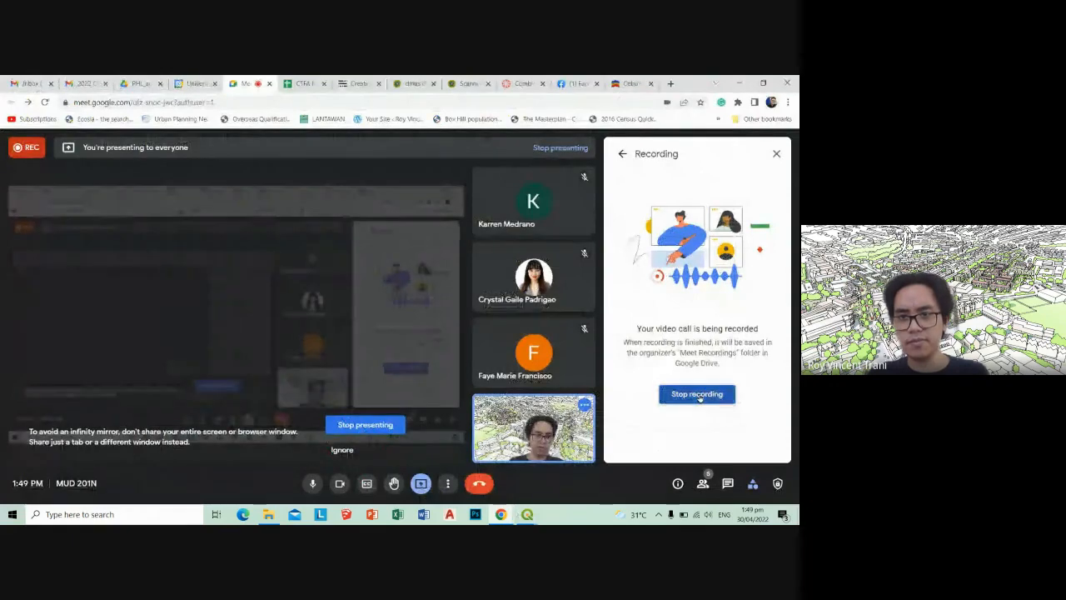